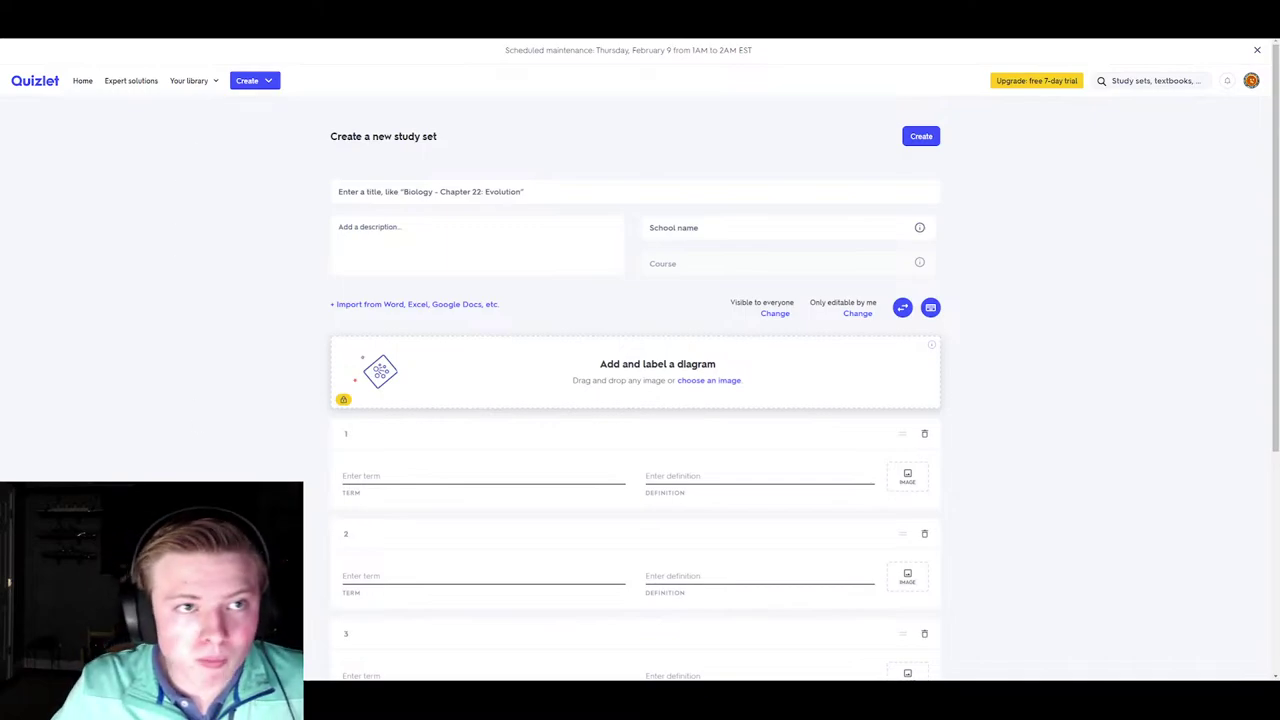
- In a new browser tab, search Google for "abuja is the capital of"
key(ctrl+t)
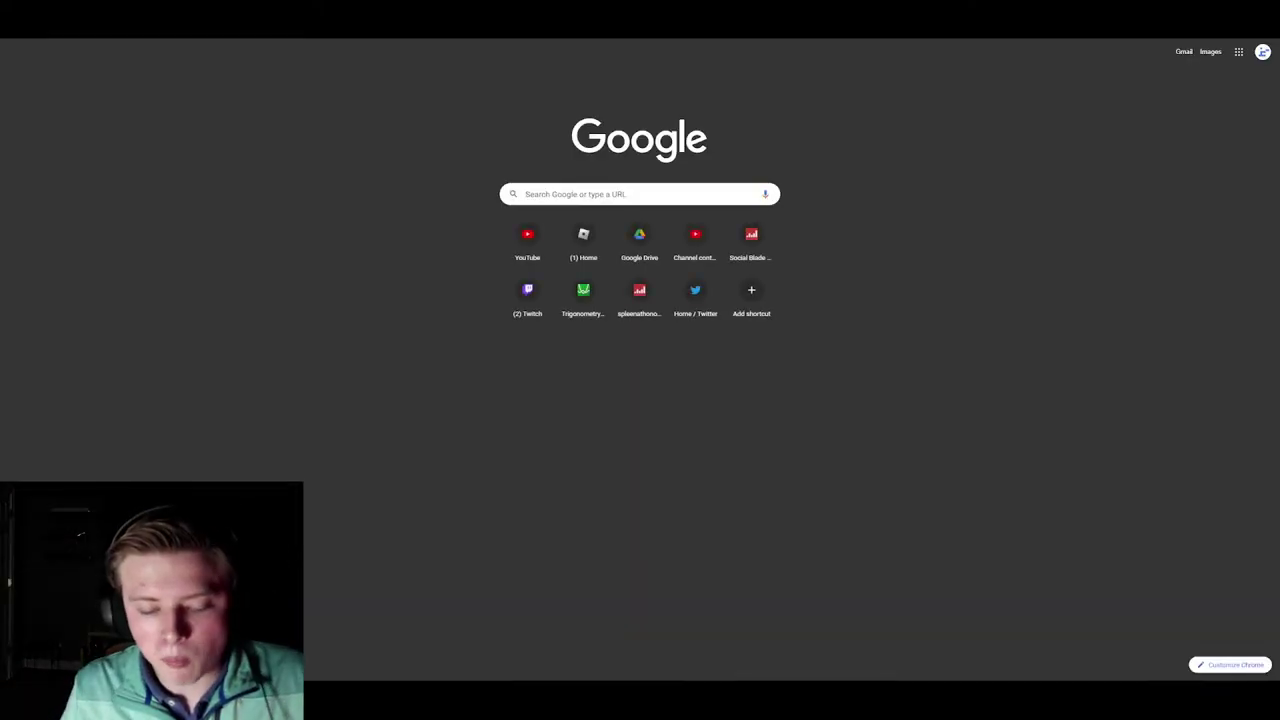
text(ca)
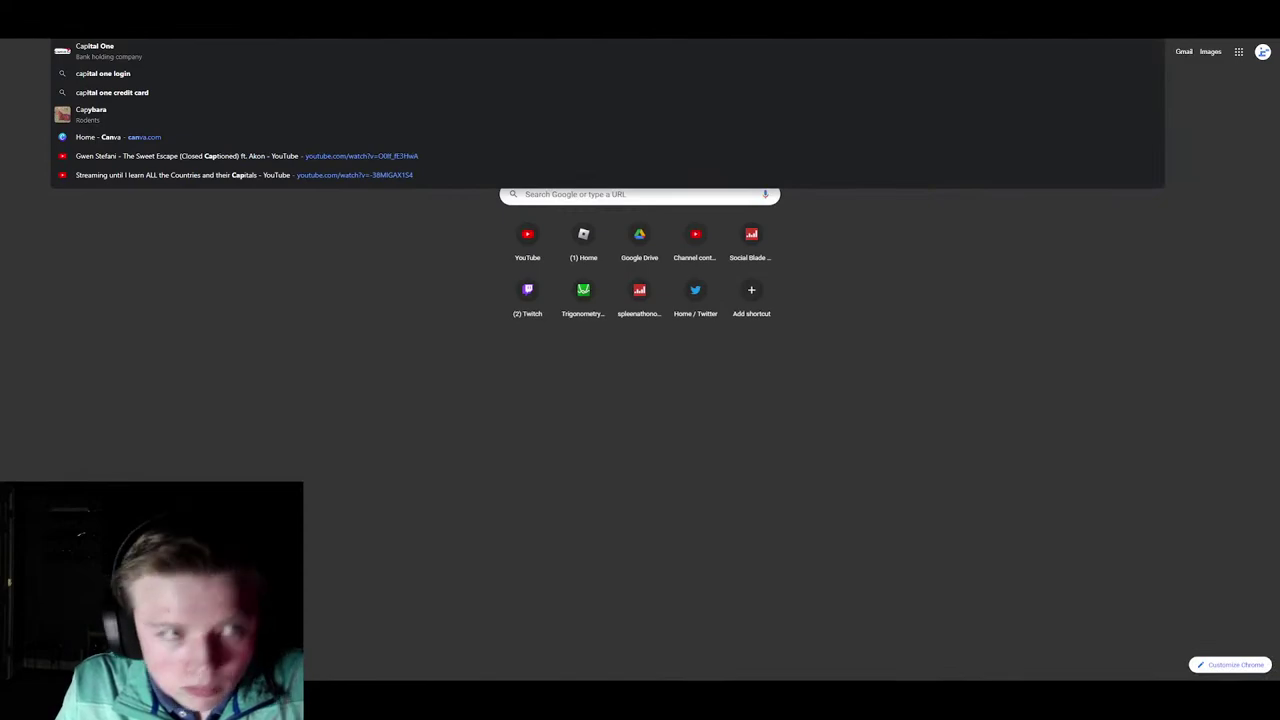
key(Escape)
text(i)
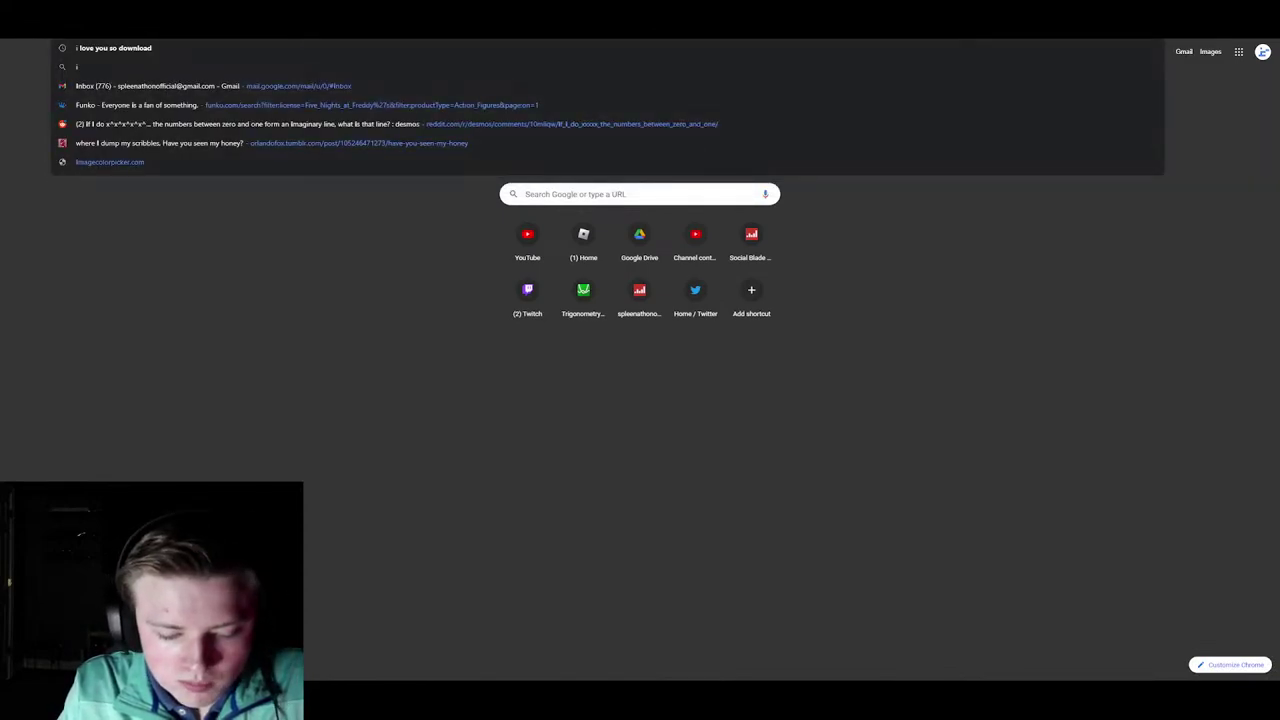
text(s the capital of)
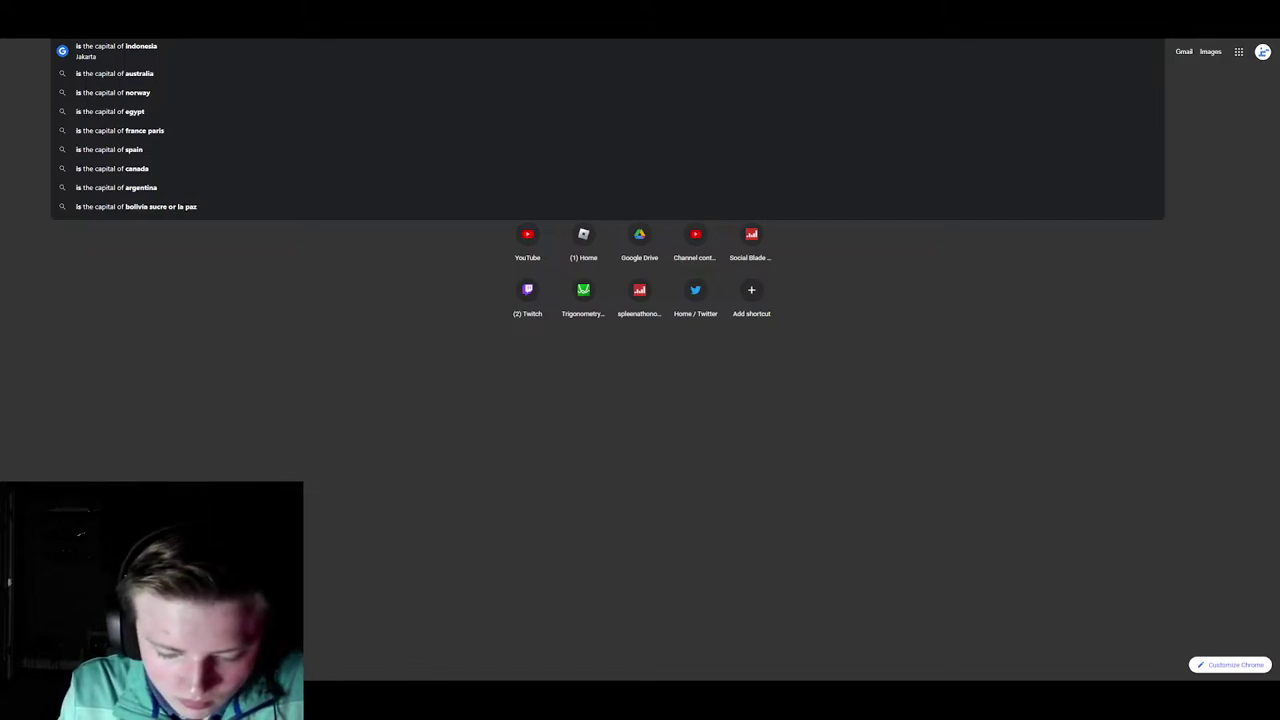
key(Home)
text(abuja)
key(Return)
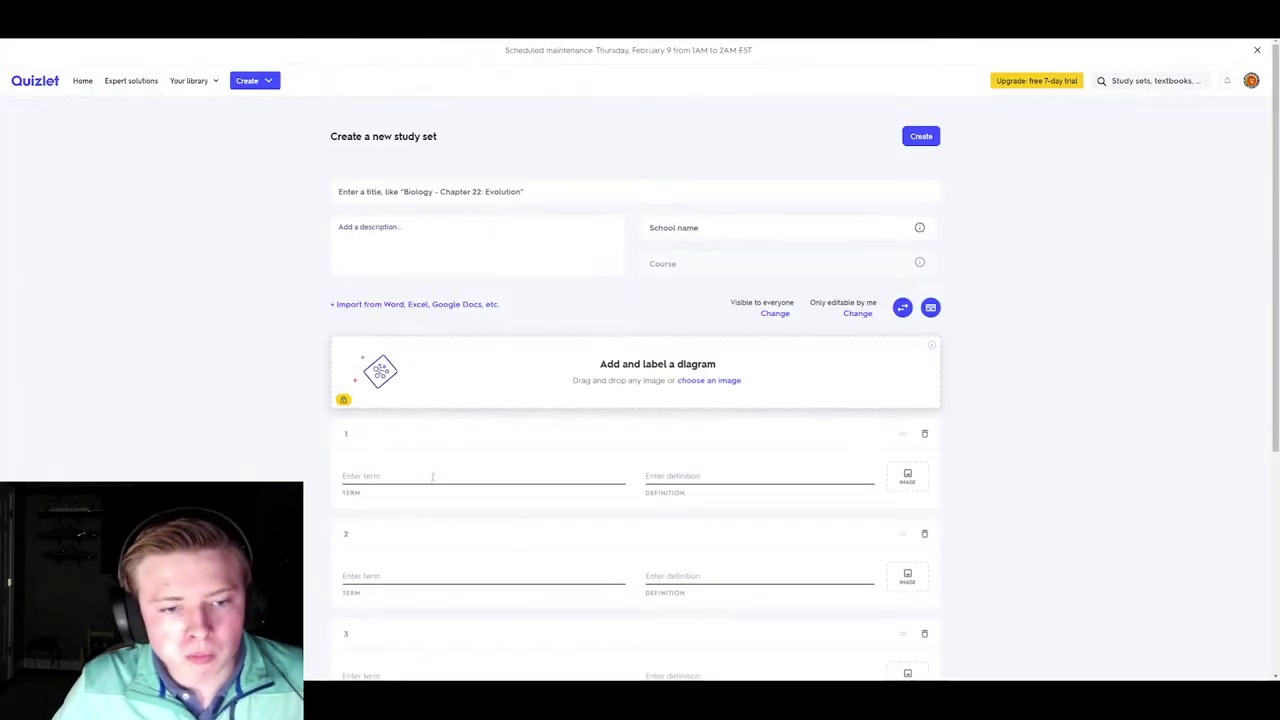
- Fill card 1 with the term Nigeria and the suggested definition Abuja
click(428, 476)
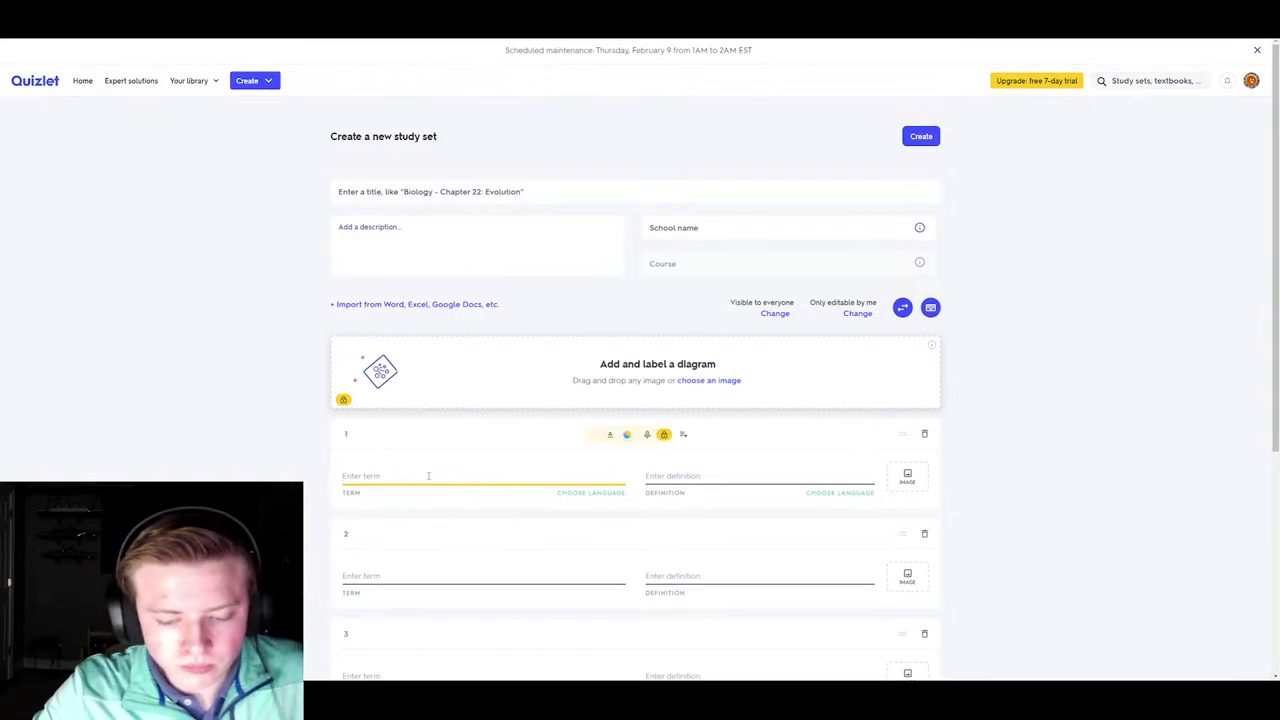
text(N)
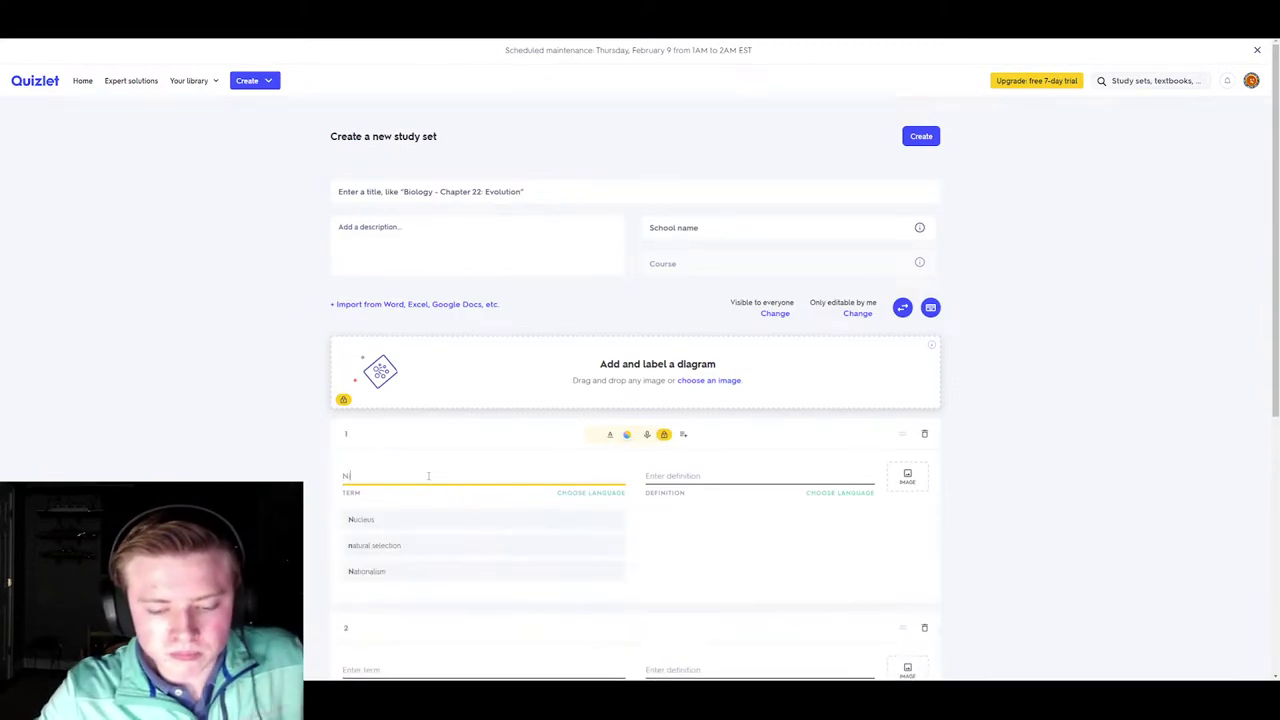
text(igeria)
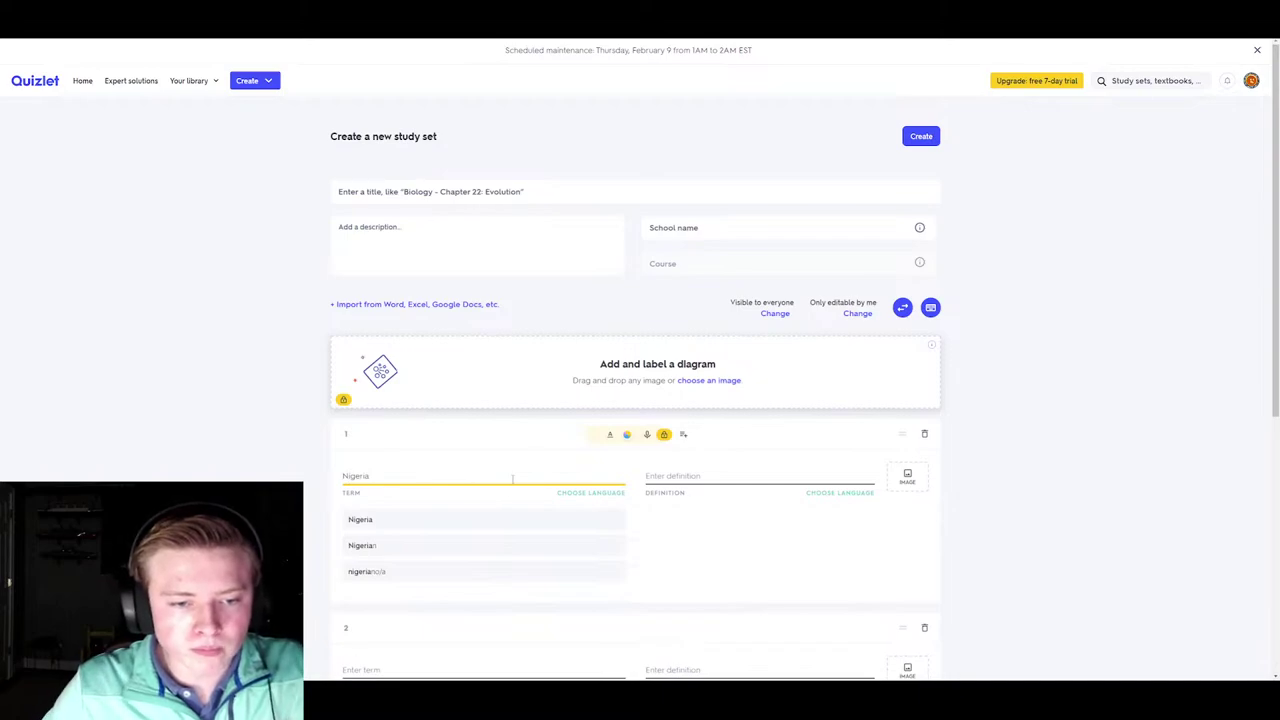
click(693, 477)
click(680, 521)
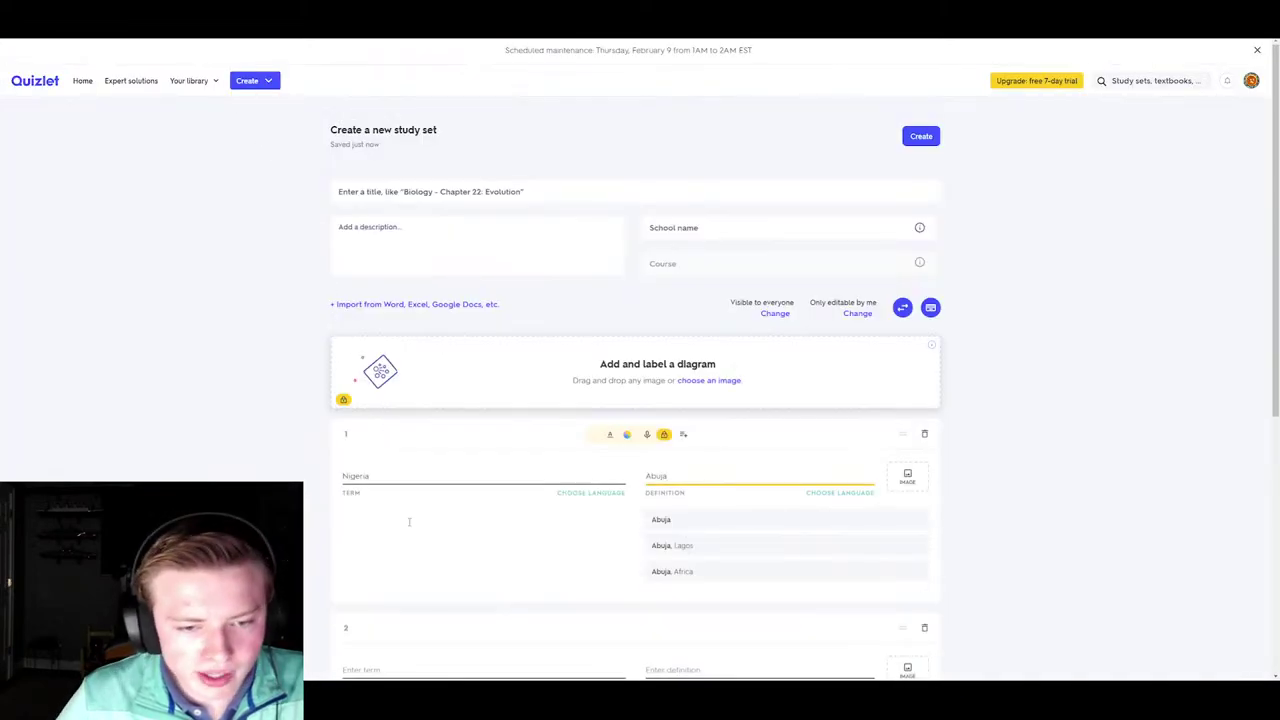
- Place the cursor in card 2's empty term field and switch back to the Google results
scroll(389, 437, down, 1)
click(410, 471)
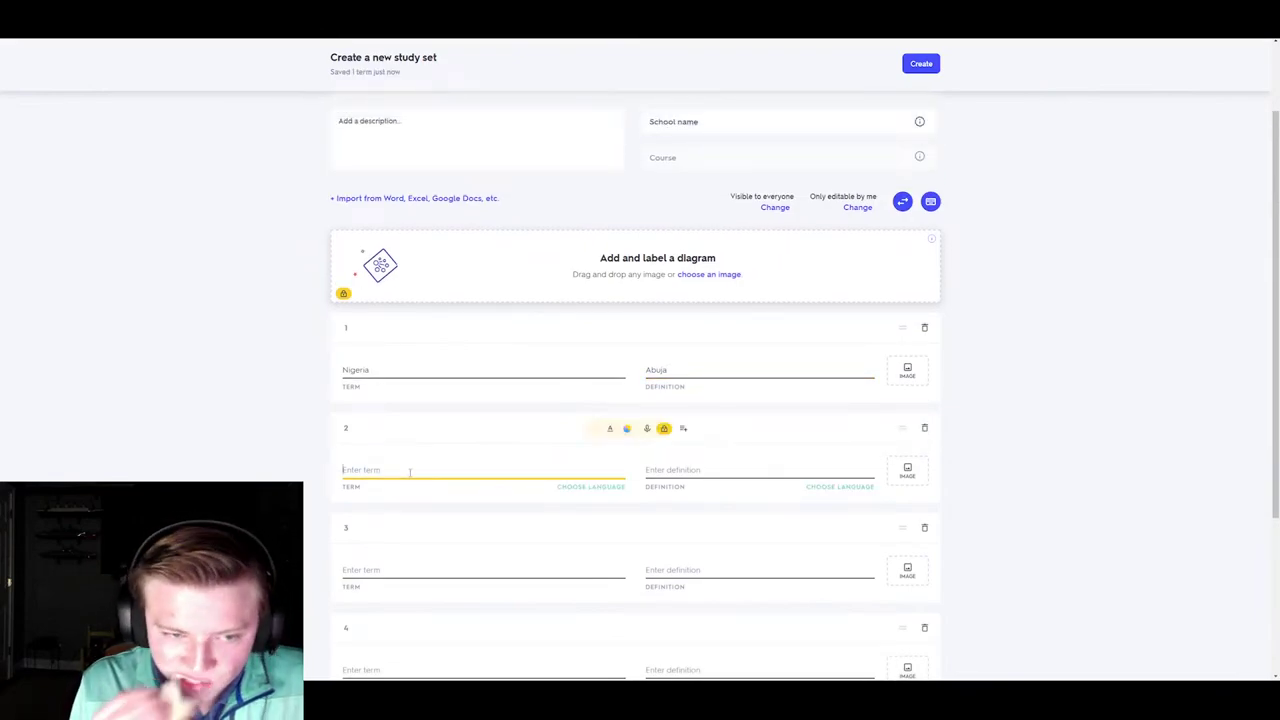
key(ctrl+Tab)
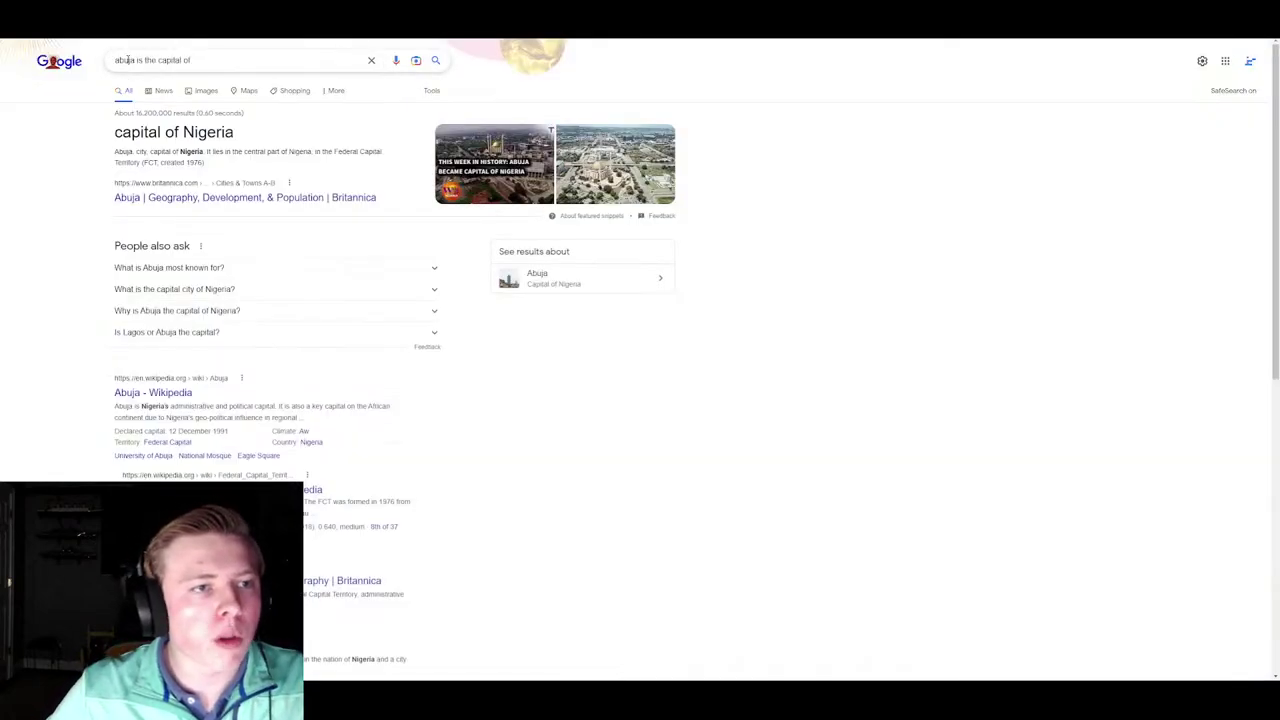
drag(135, 60, 118, 60)
text(accra)
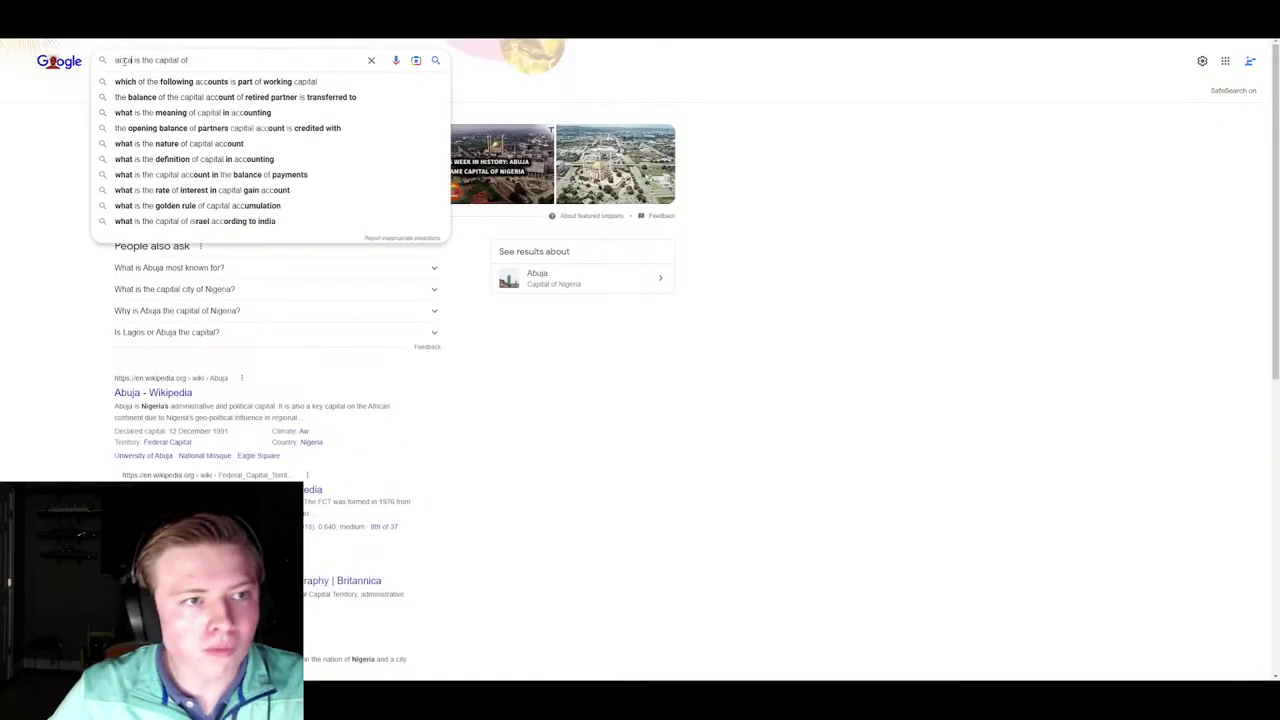
click(160, 90)
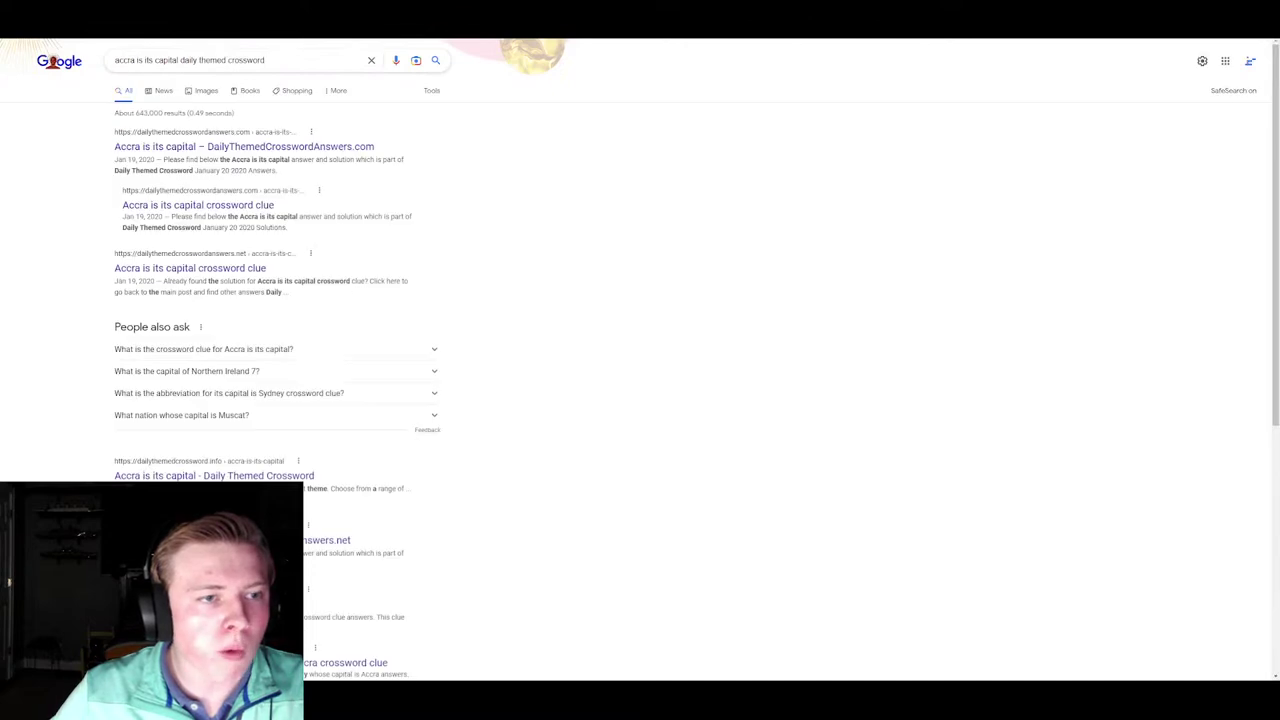
drag(283, 65, 137, 63)
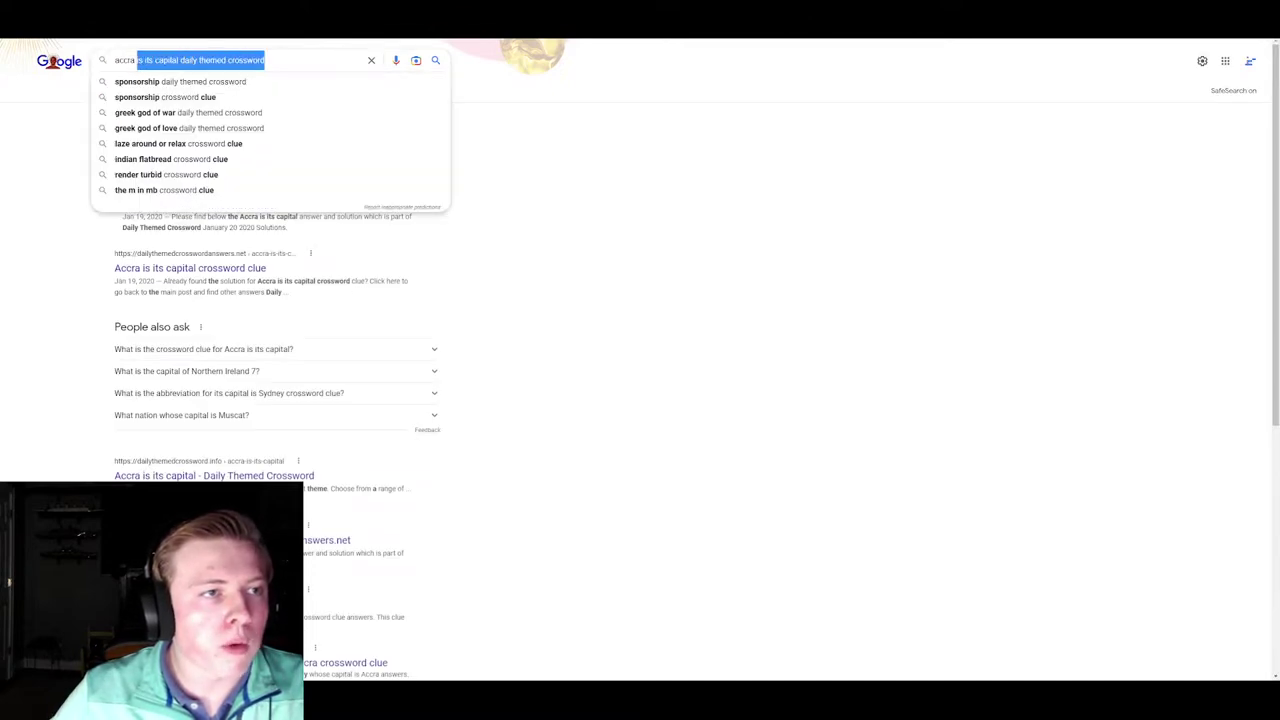
key(alt+Left)
- Replace the city in the query and search Google for "accra is the capital of"
double_click(135, 60)
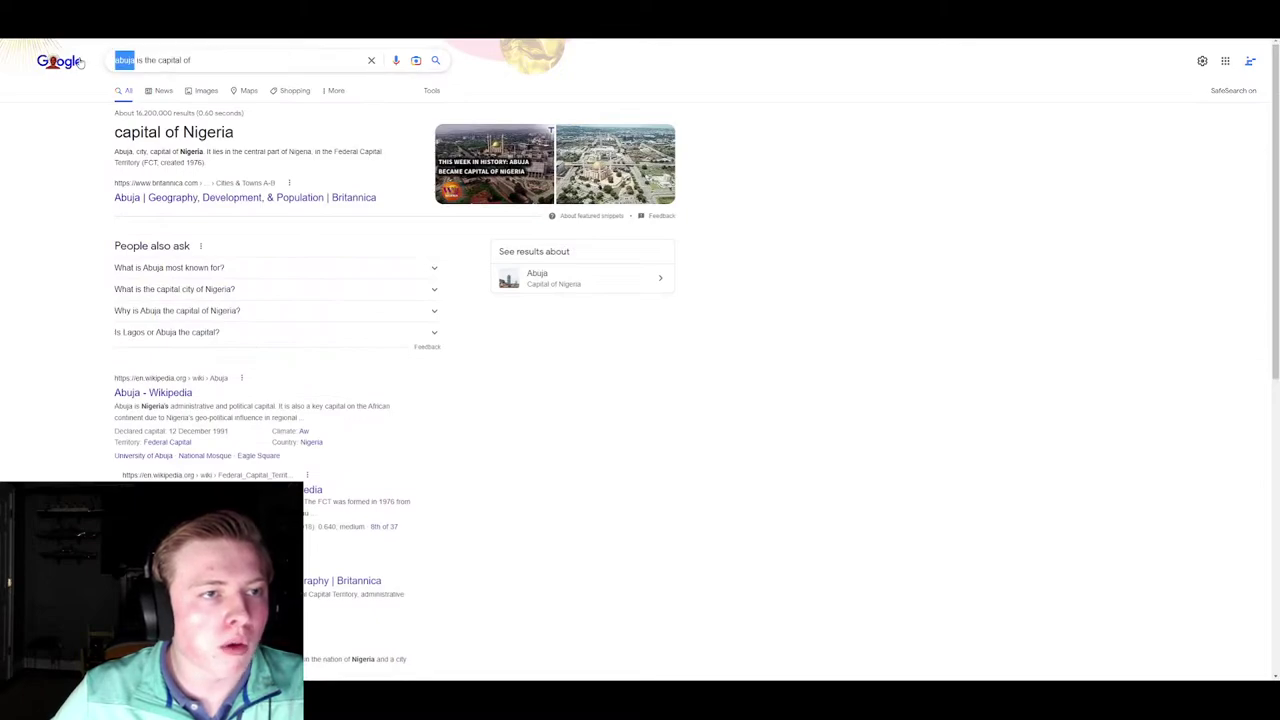
text(acca)
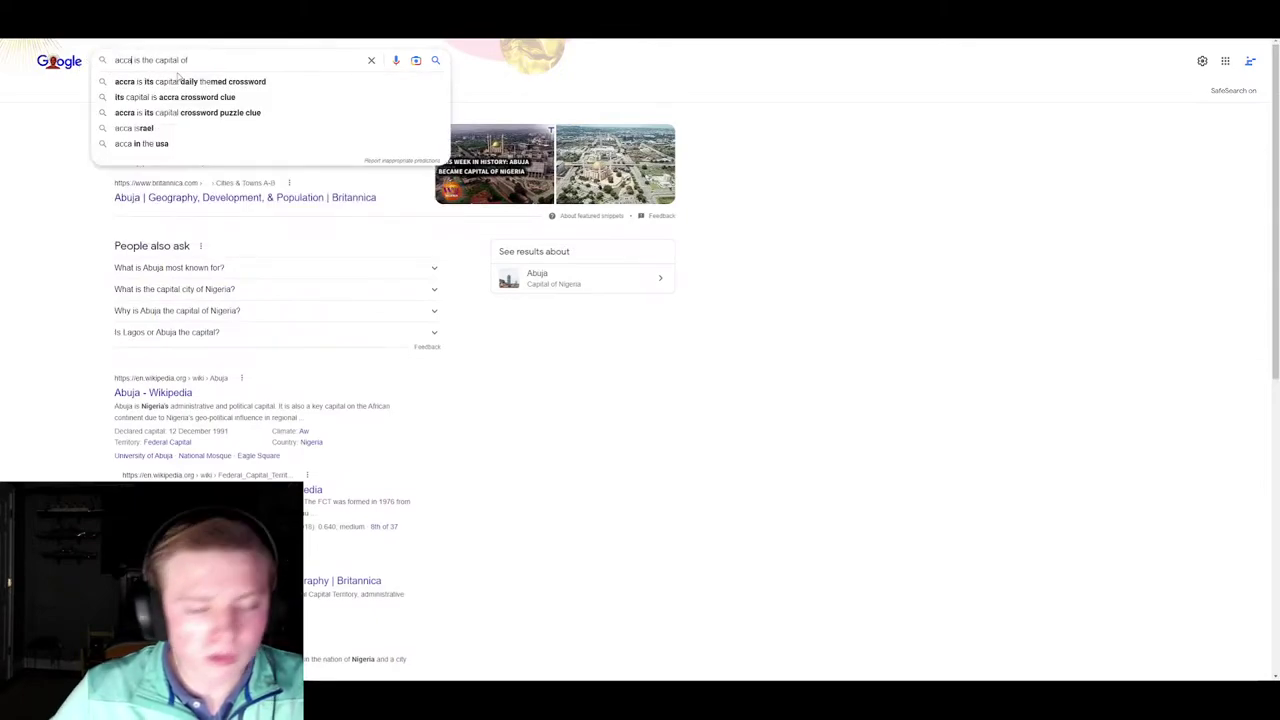
key(Left)
text(r)
key(Return)
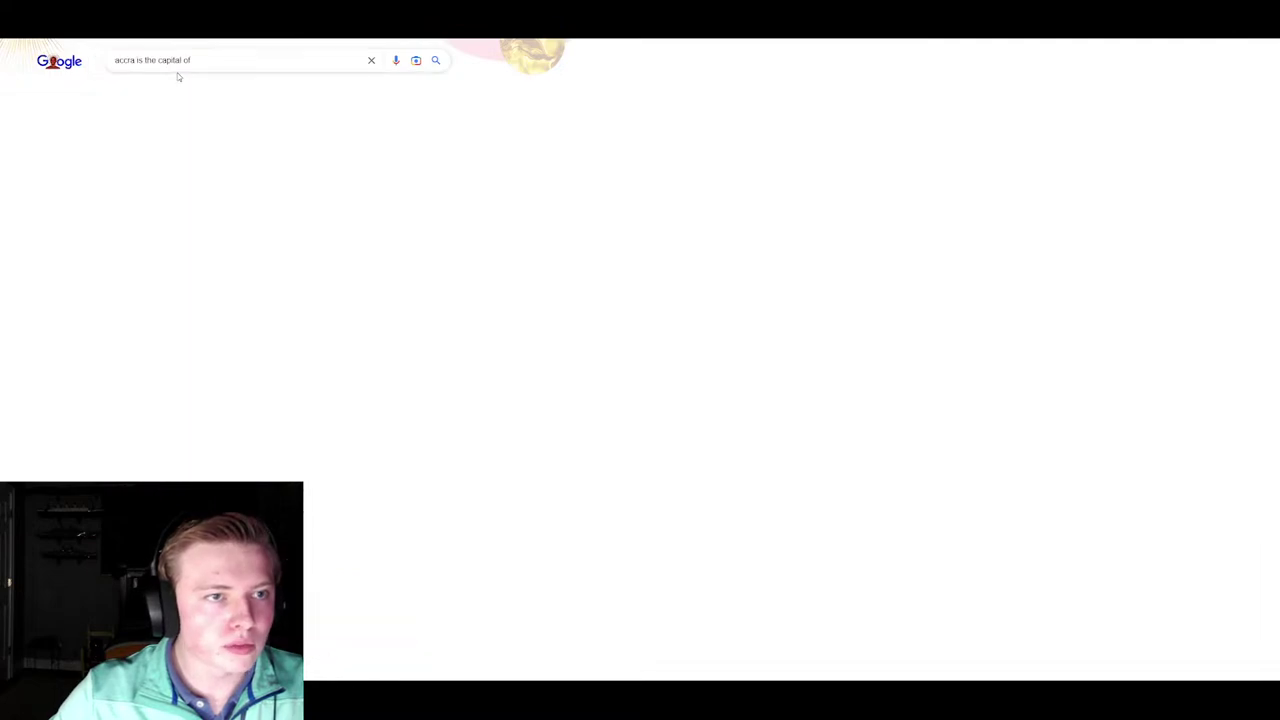
- Back in the study set, fill card 2 with the term Ghana, capitalised, and the suggested definition Accra
key(alt+Tab)
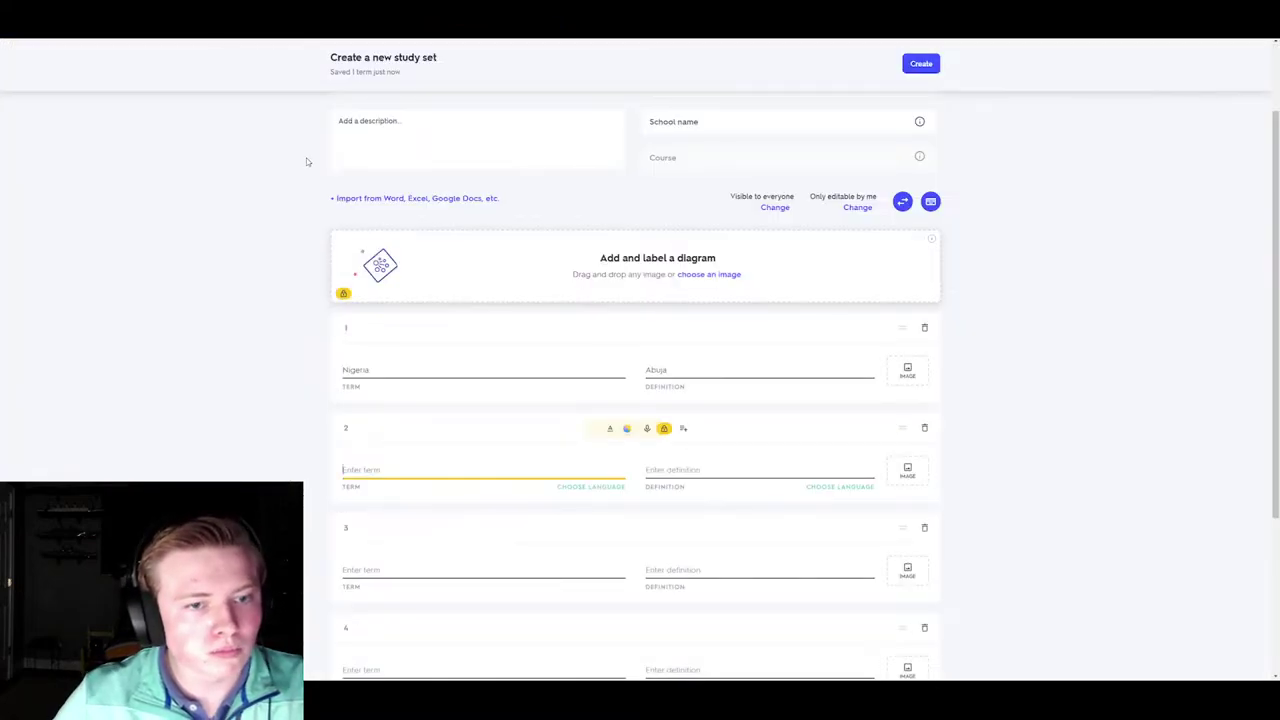
text(ghana)
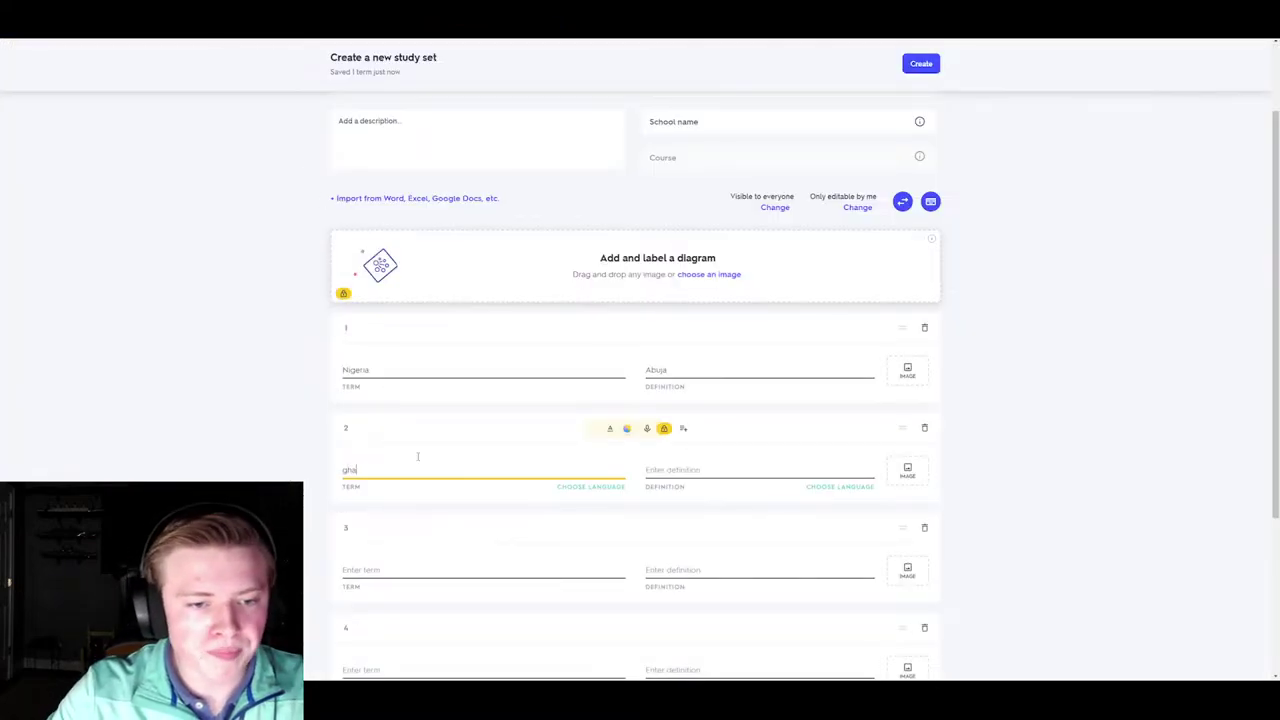
click(717, 469)
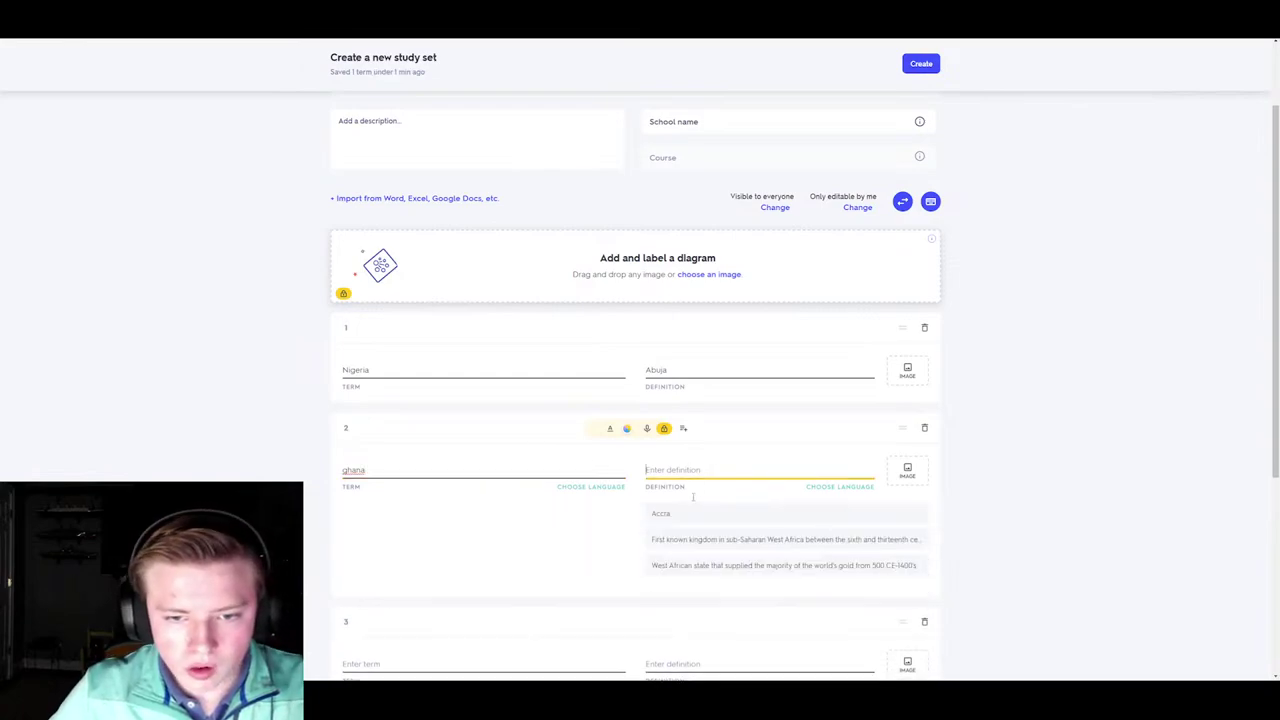
click(680, 514)
click(524, 579)
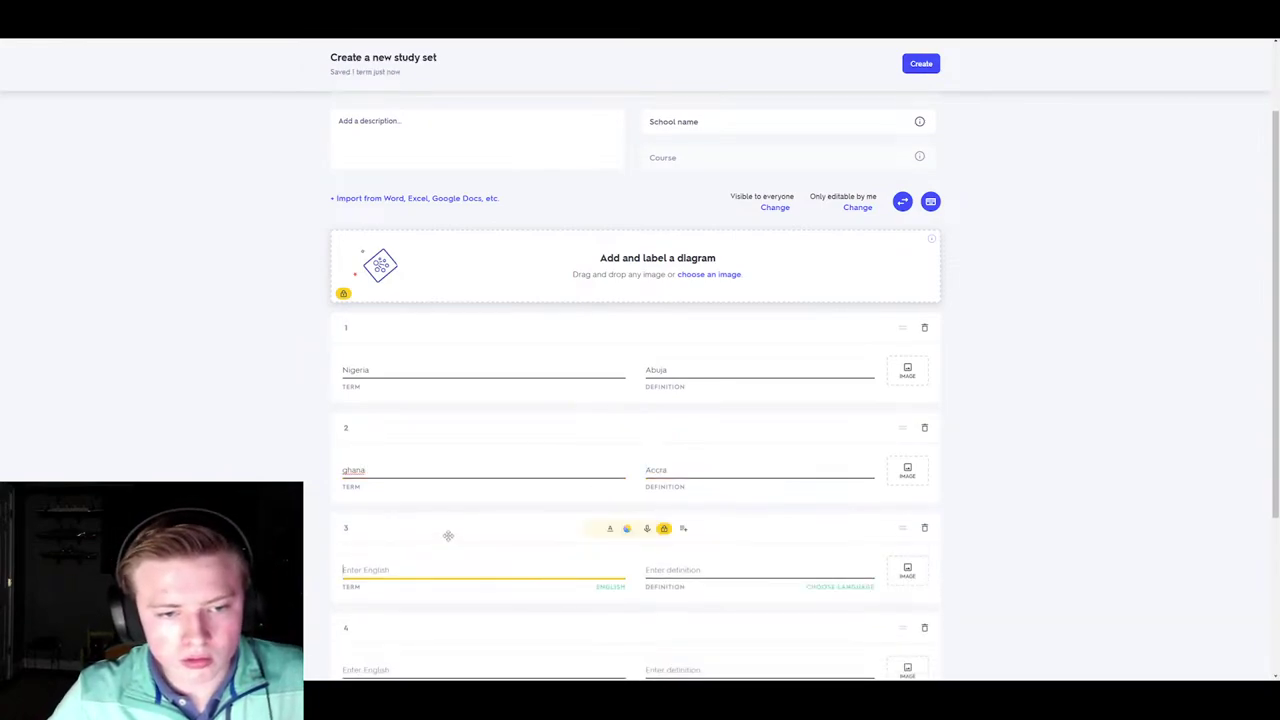
click(345, 471)
text(G)
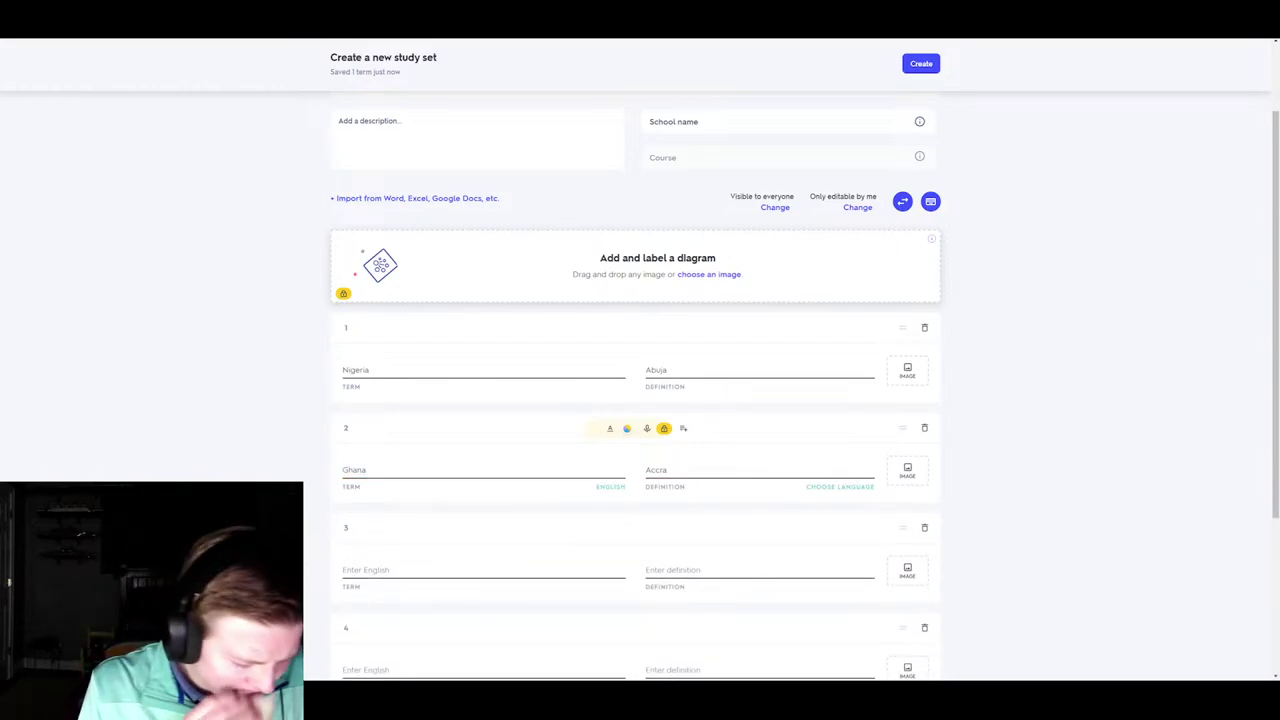
- Enter Addis Ababa as card 3's definition and place the cursor in its term field
click(683, 572)
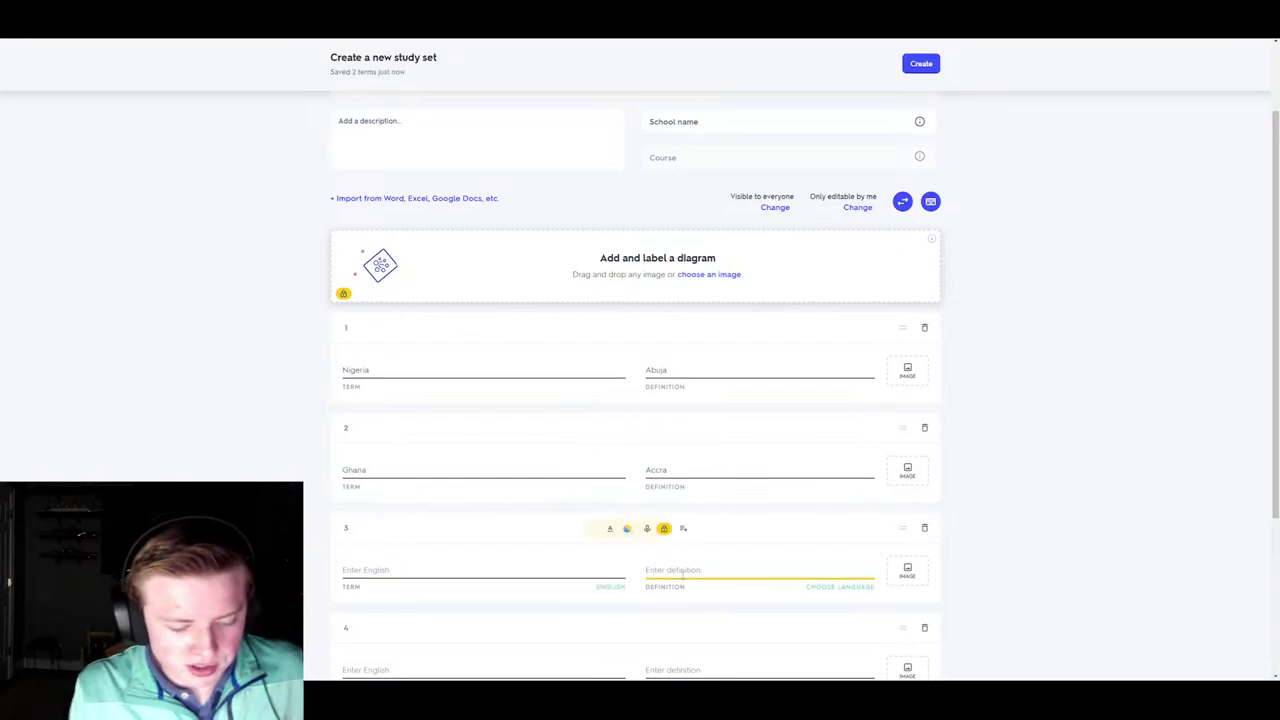
text(Addis)
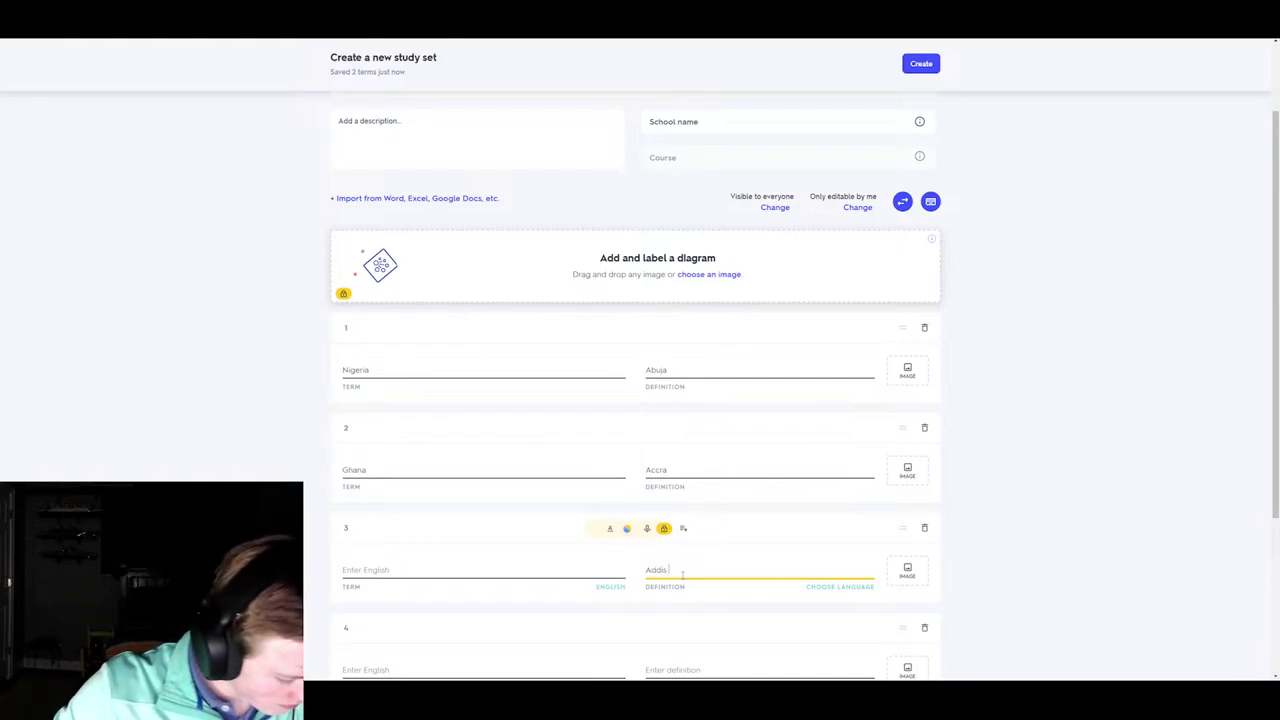
text( A)
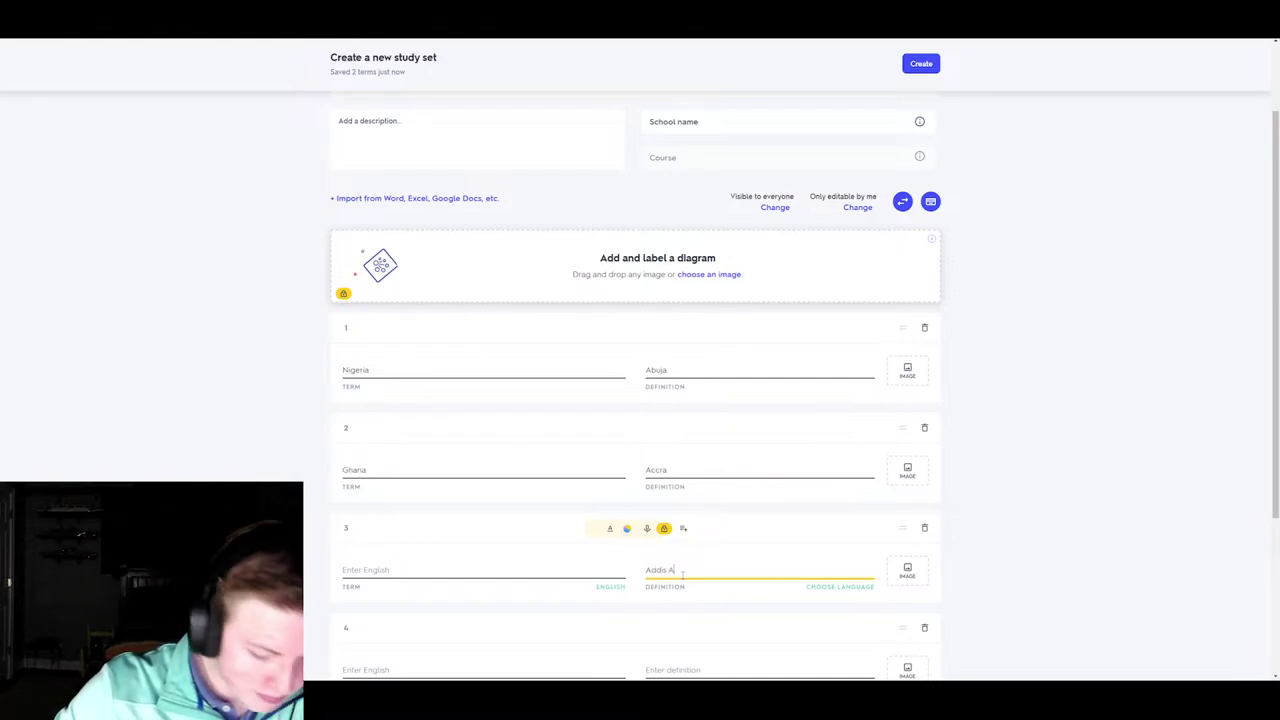
text(baba)
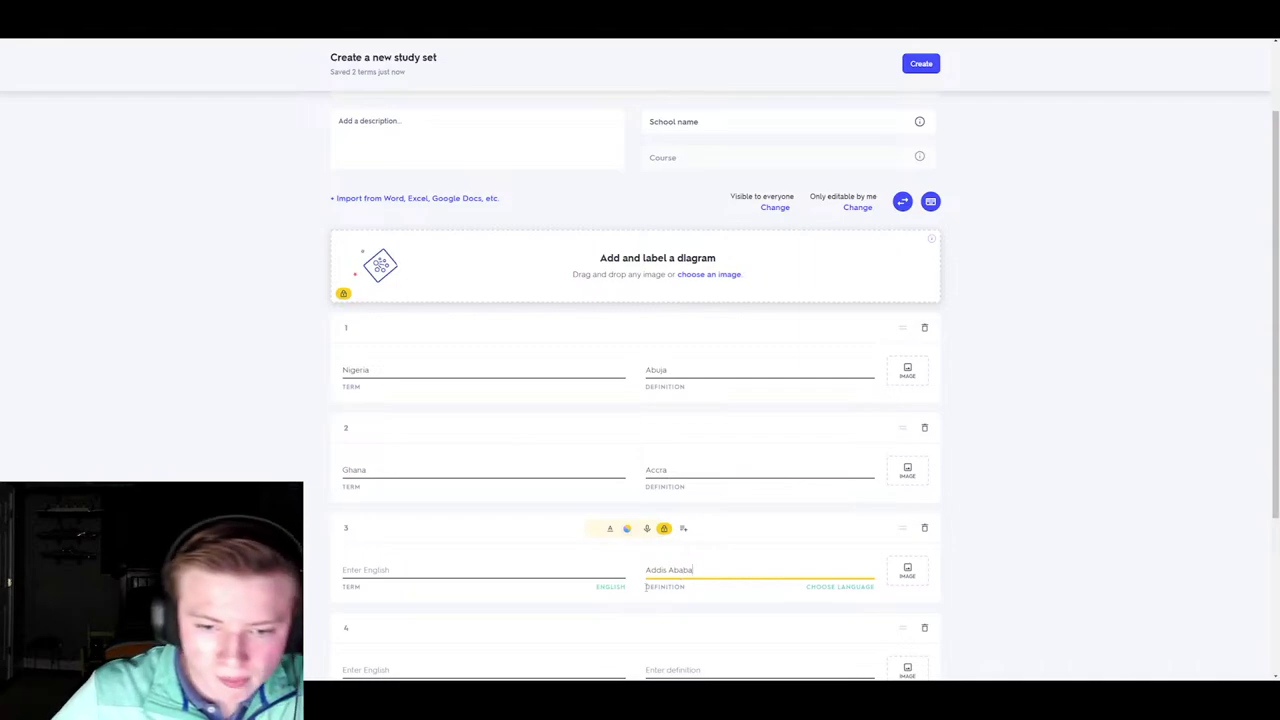
click(478, 570)
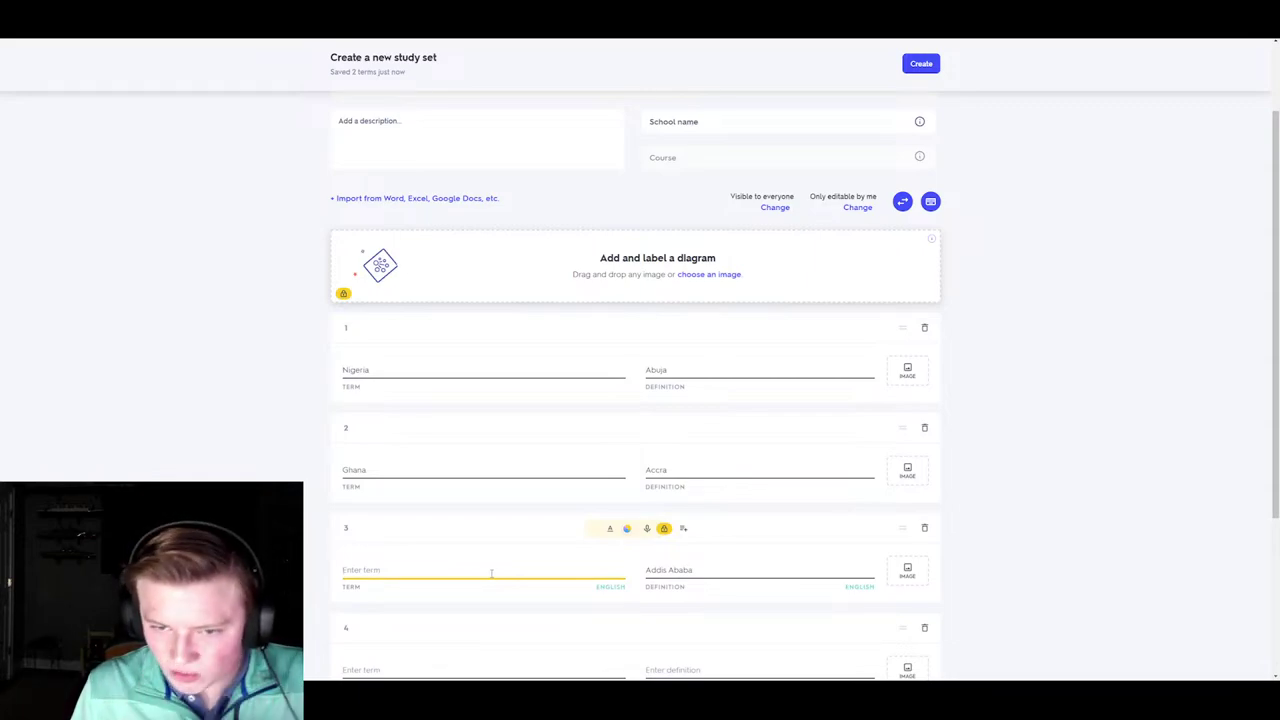
- Enter Addis Ababa as card 4's term and show the suggestions for its definition
scroll(487, 560, down, 3)
click(440, 472)
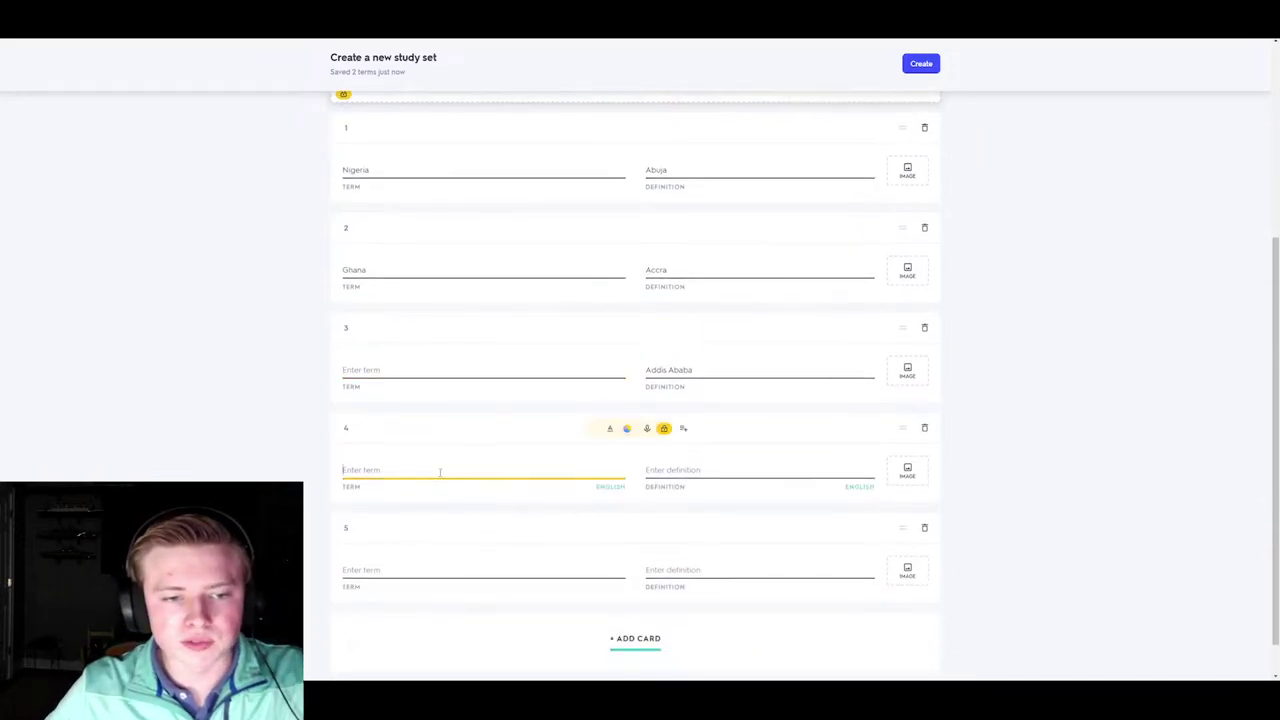
text(Add)
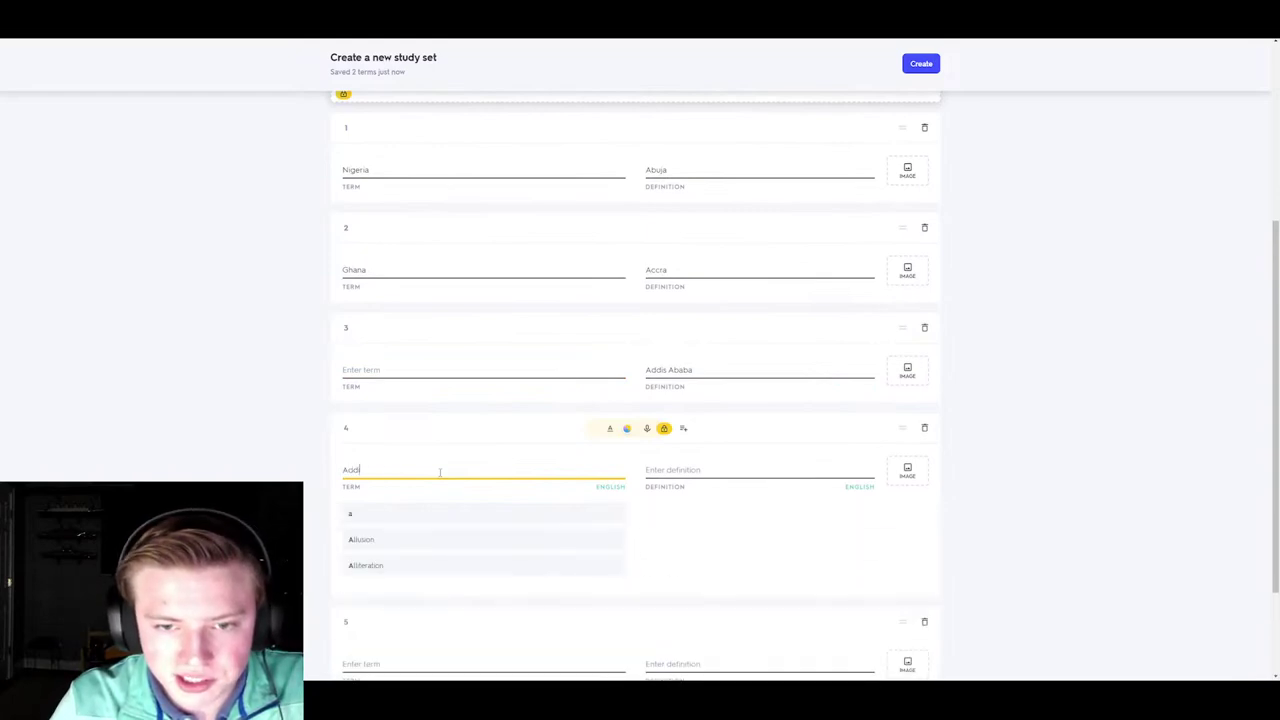
text(is Ababa)
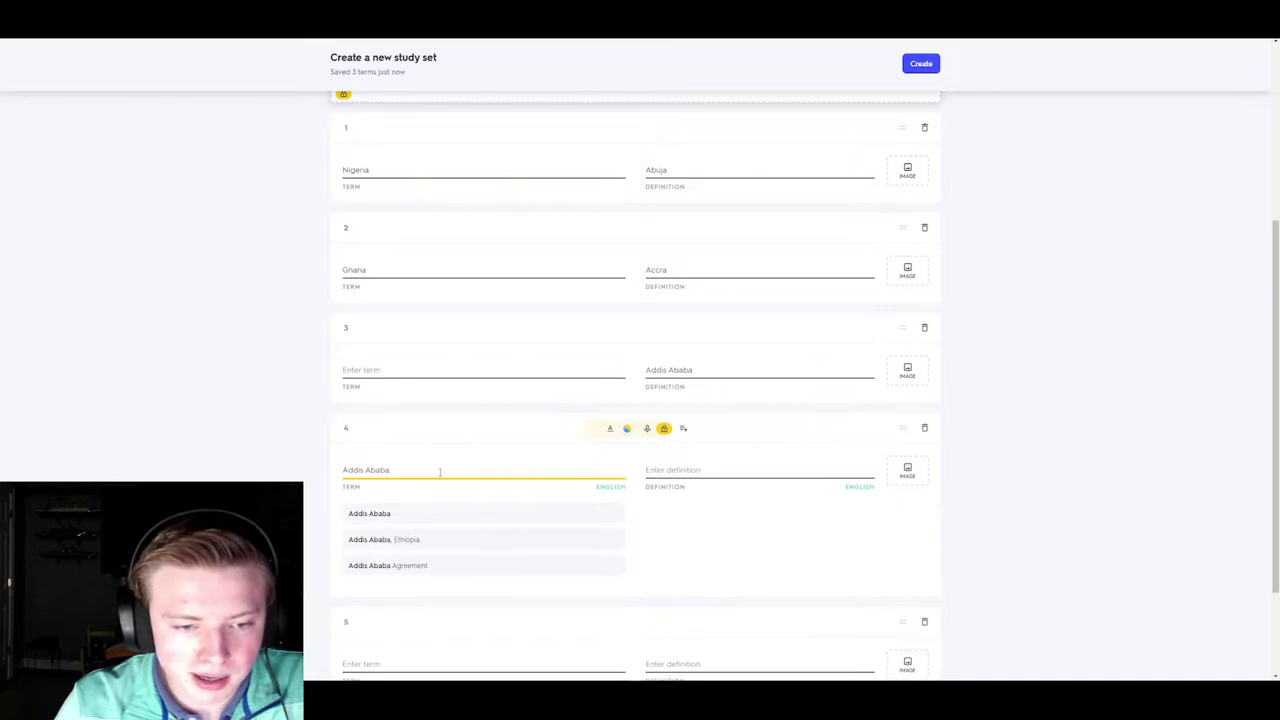
click(696, 475)
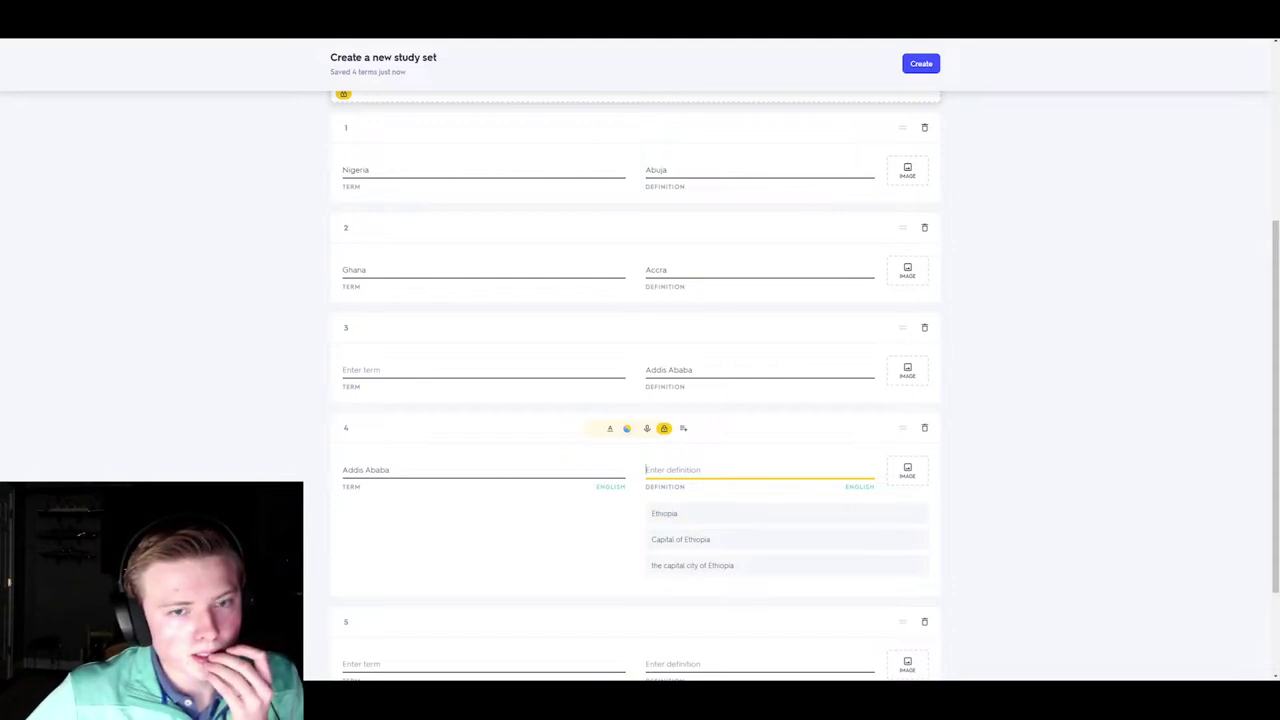
- Reverse card 1 so that its term is Abuja and its definition is Nigeria
scroll(635, 385, up, 1)
double_click(355, 220)
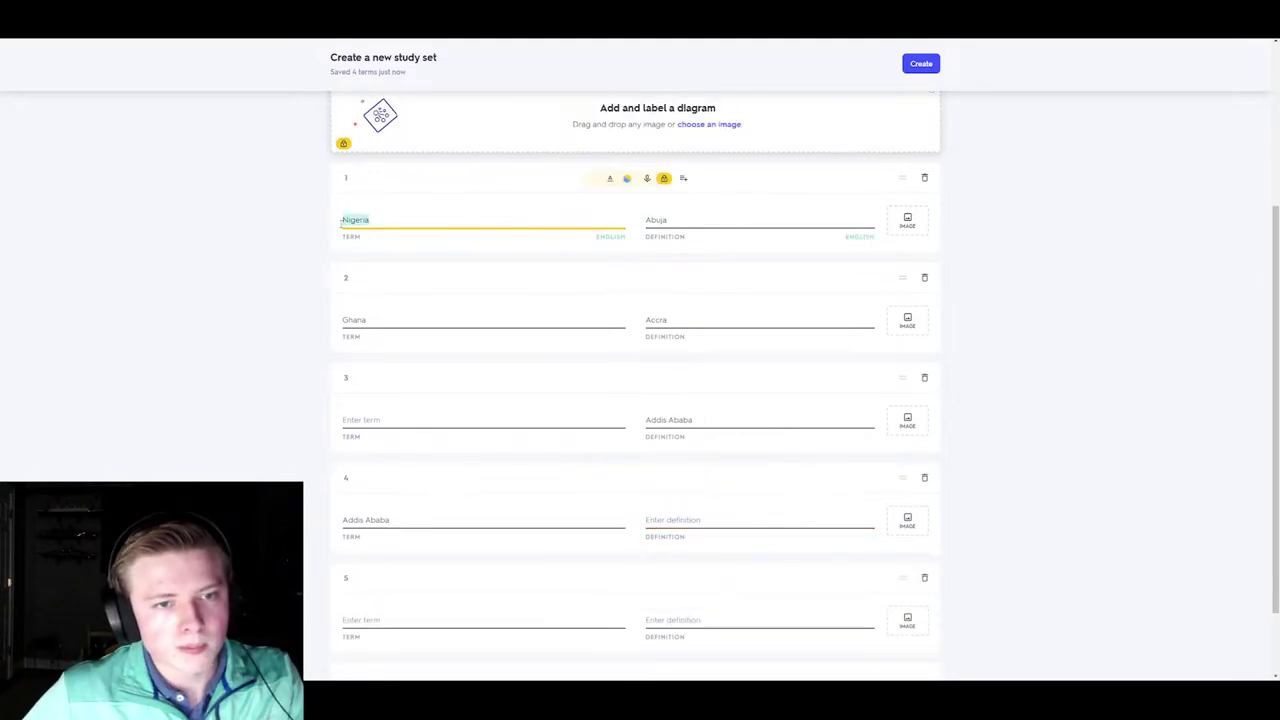
text(Abuja)
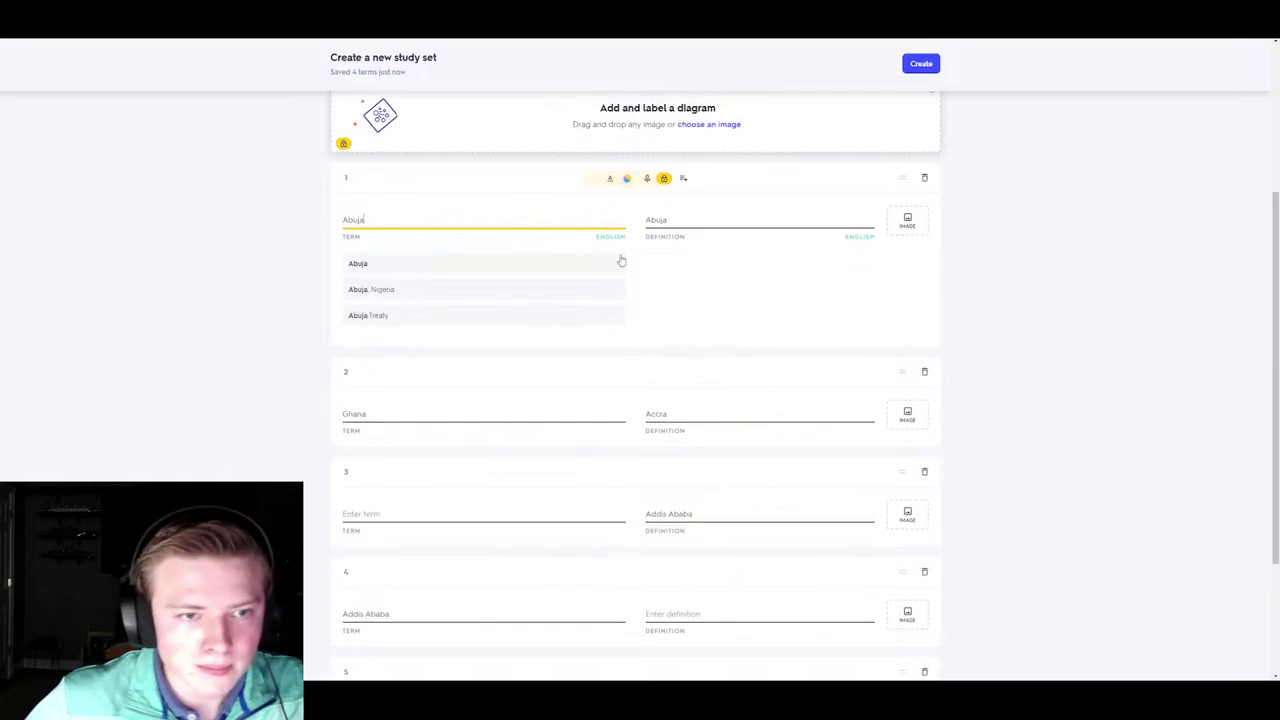
click(657, 220)
double_click(657, 220)
key(BackSpace)
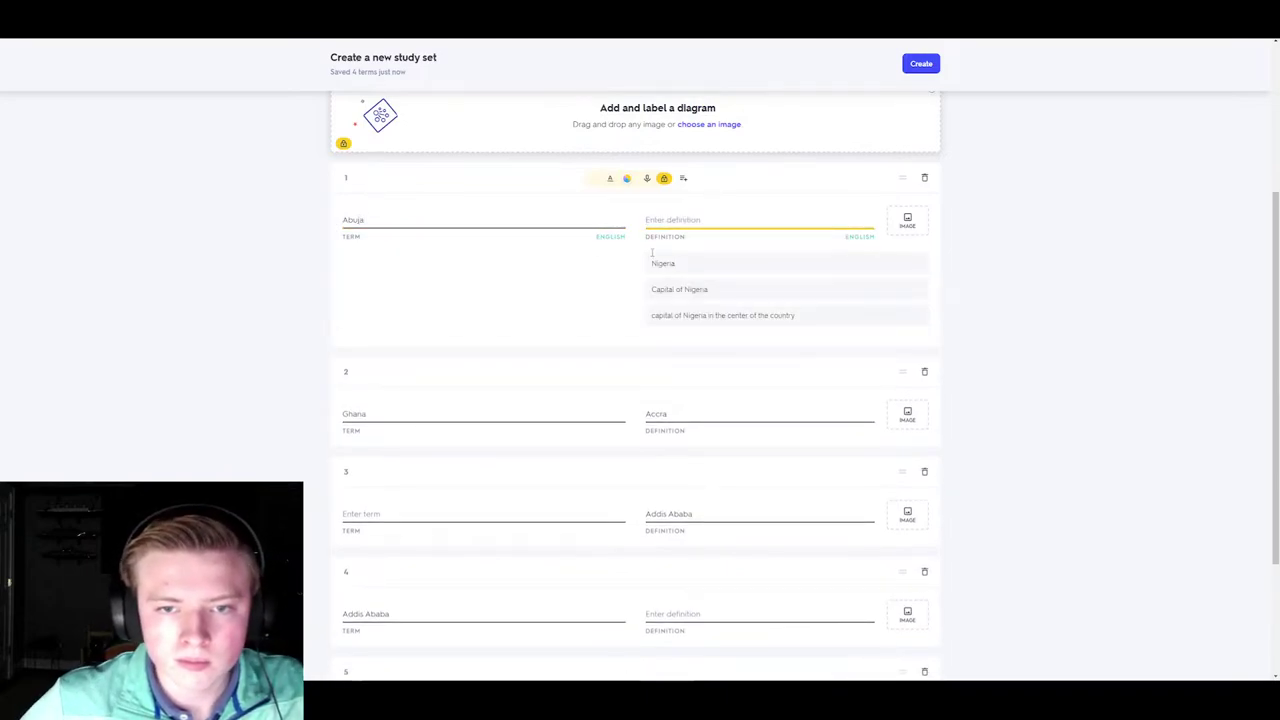
text(Nigeria)
- Reverse card 2 so that its term is Accra and its definition is the suggested Ghana
double_click(355, 320)
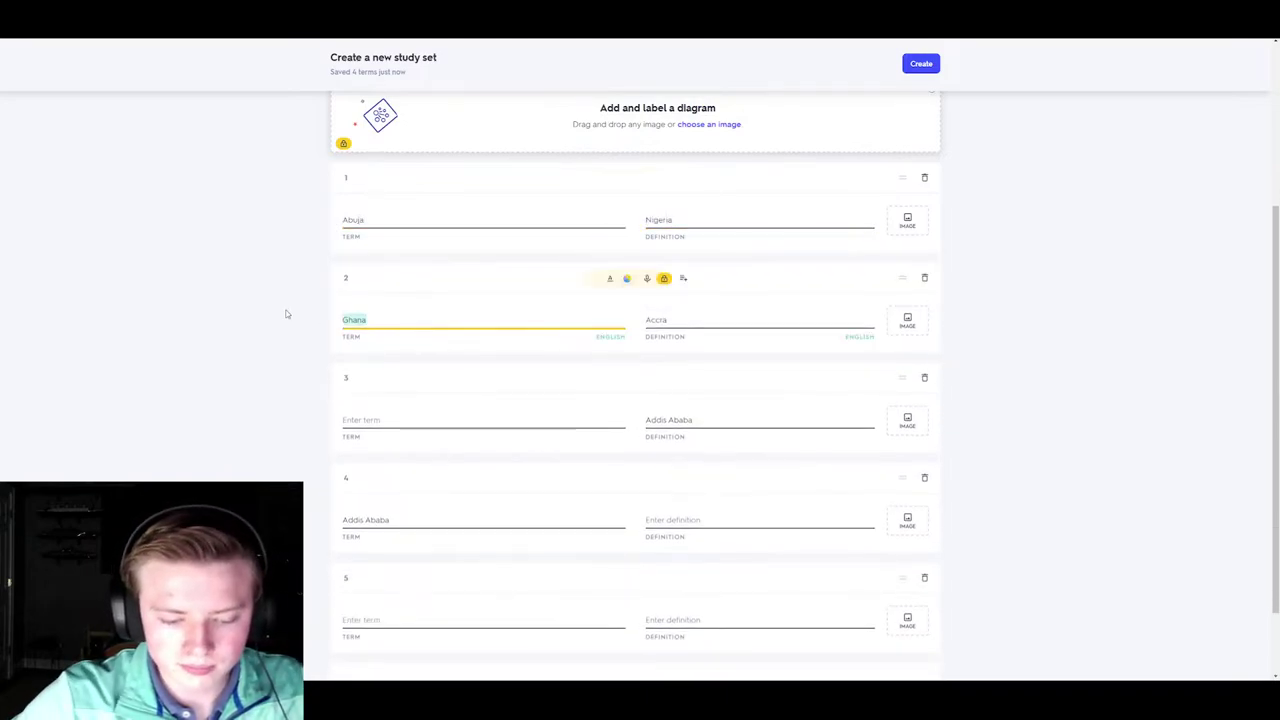
text(Acca)
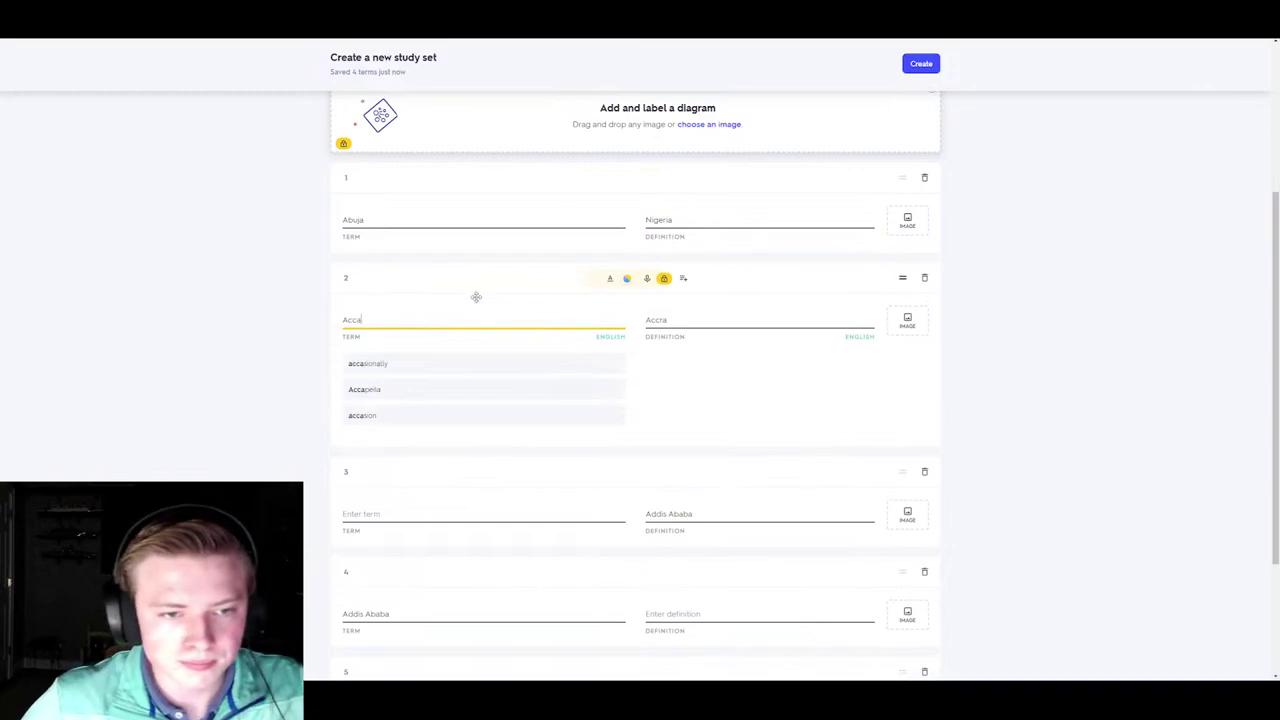
key(BackSpace)
key(BackSpace)
text(cra)
click(695, 321)
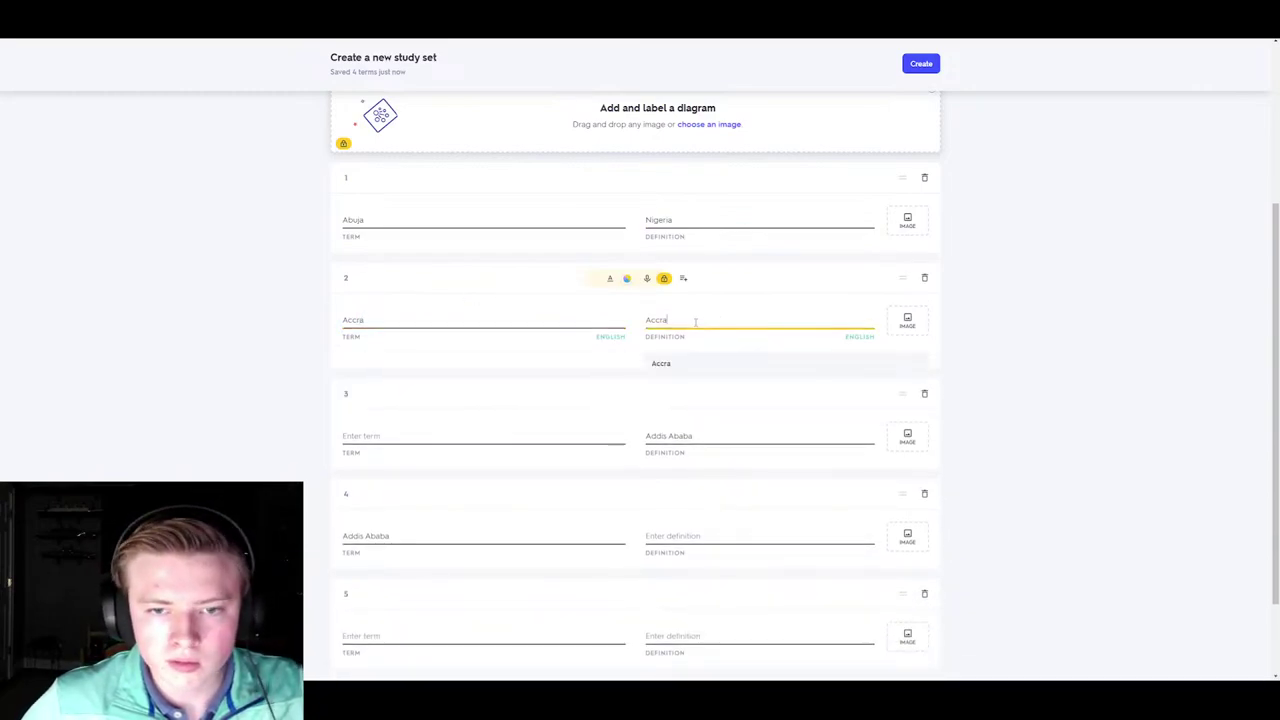
drag(695, 321, 651, 337)
key(BackSpace)
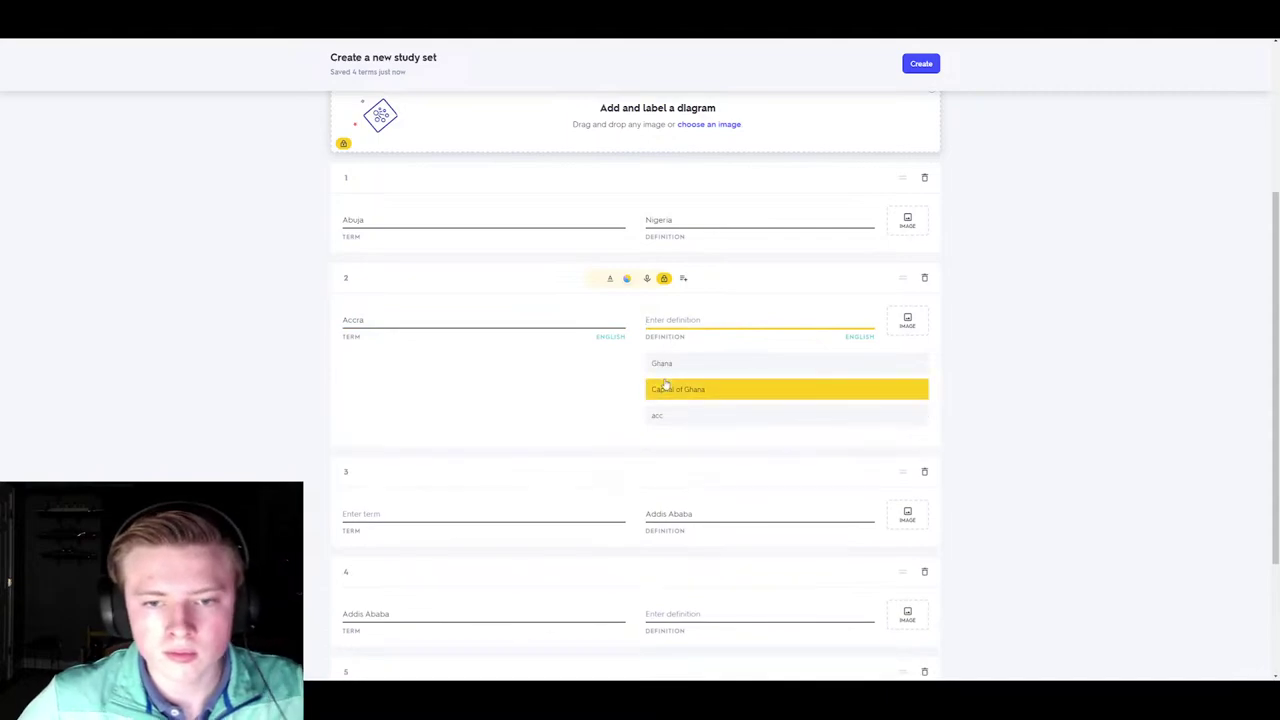
click(674, 386)
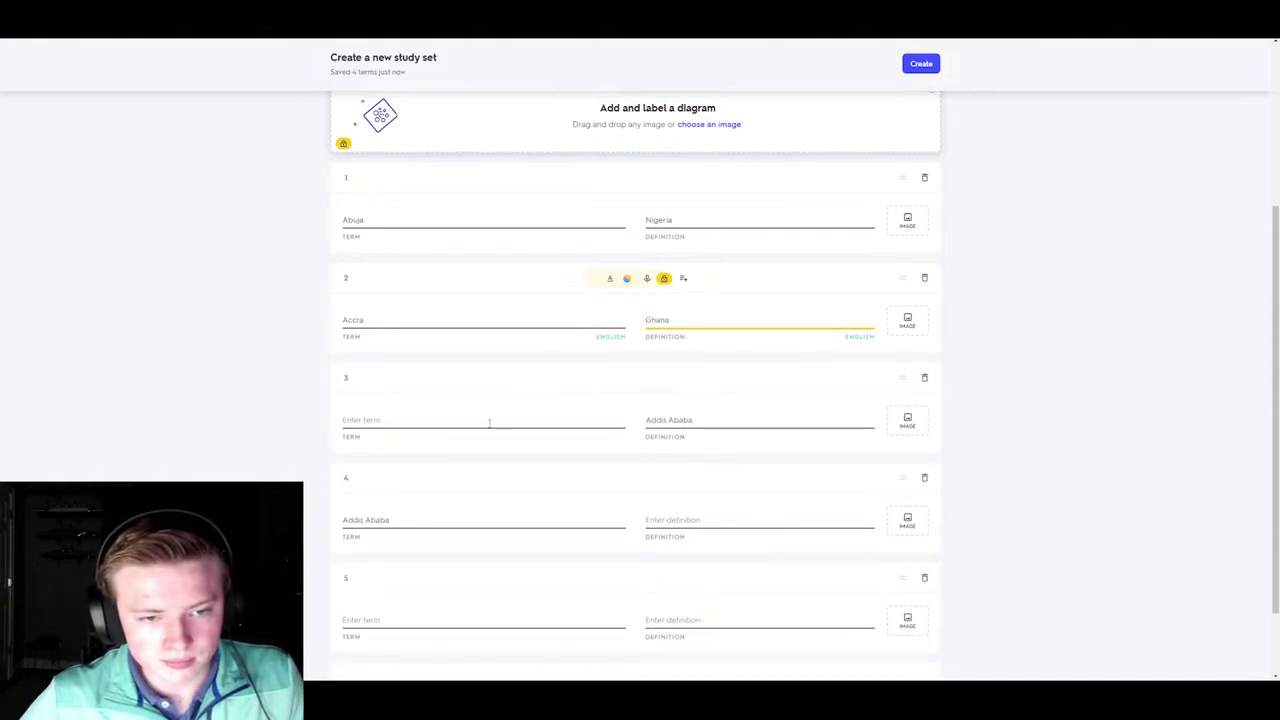
- Delete the card holding only the definition Addis Ababa, and give the remaining Addis Ababa card the suggested definition Ethiopia
click(709, 419)
drag(709, 419, 620, 419)
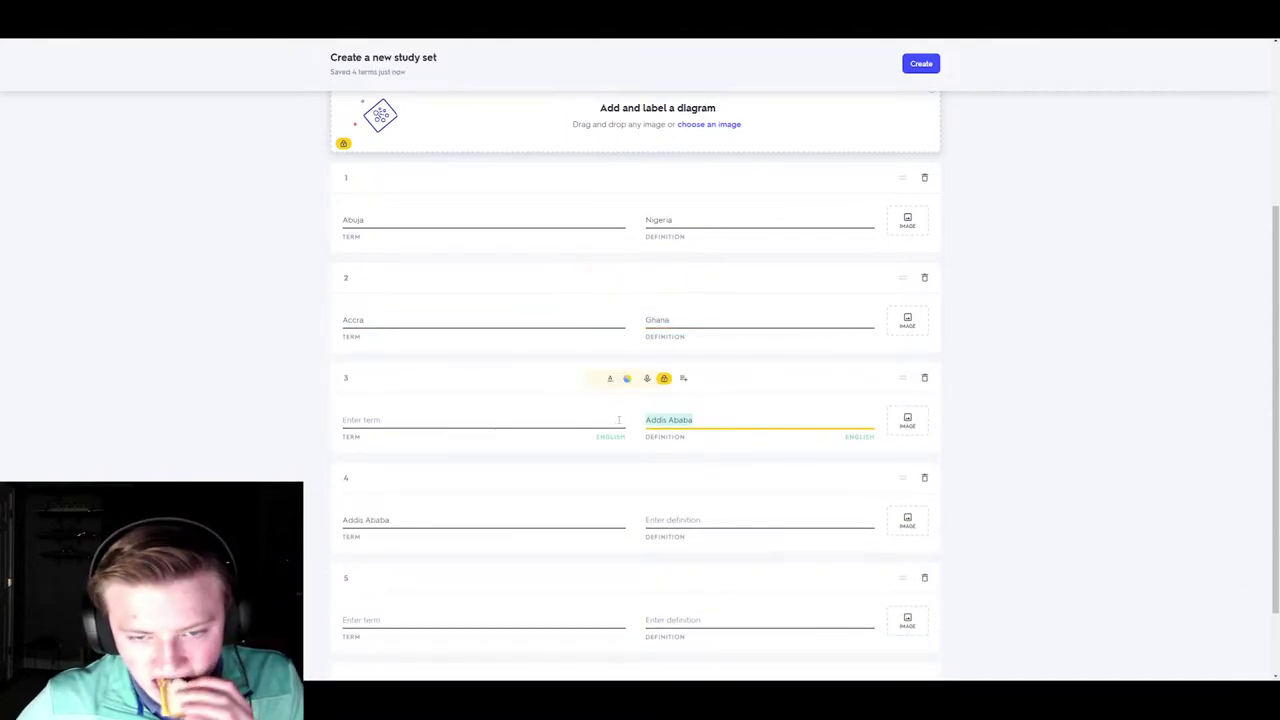
key(BackSpace)
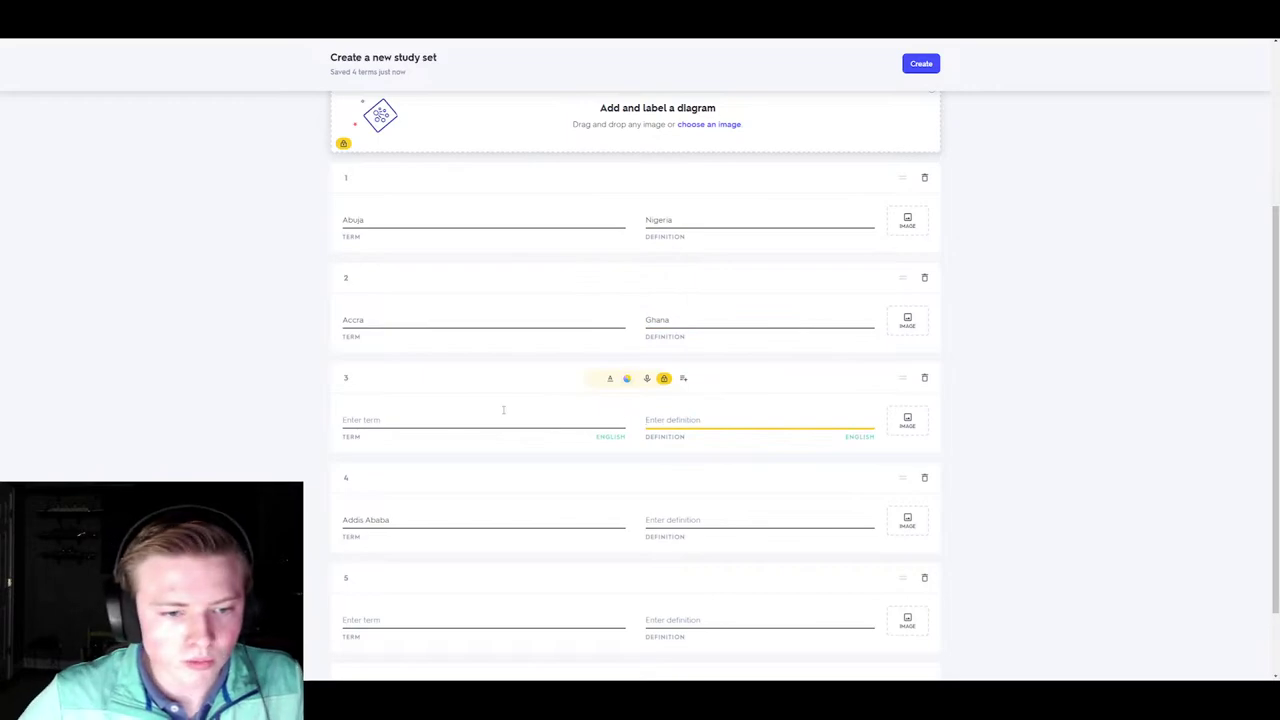
click(924, 378)
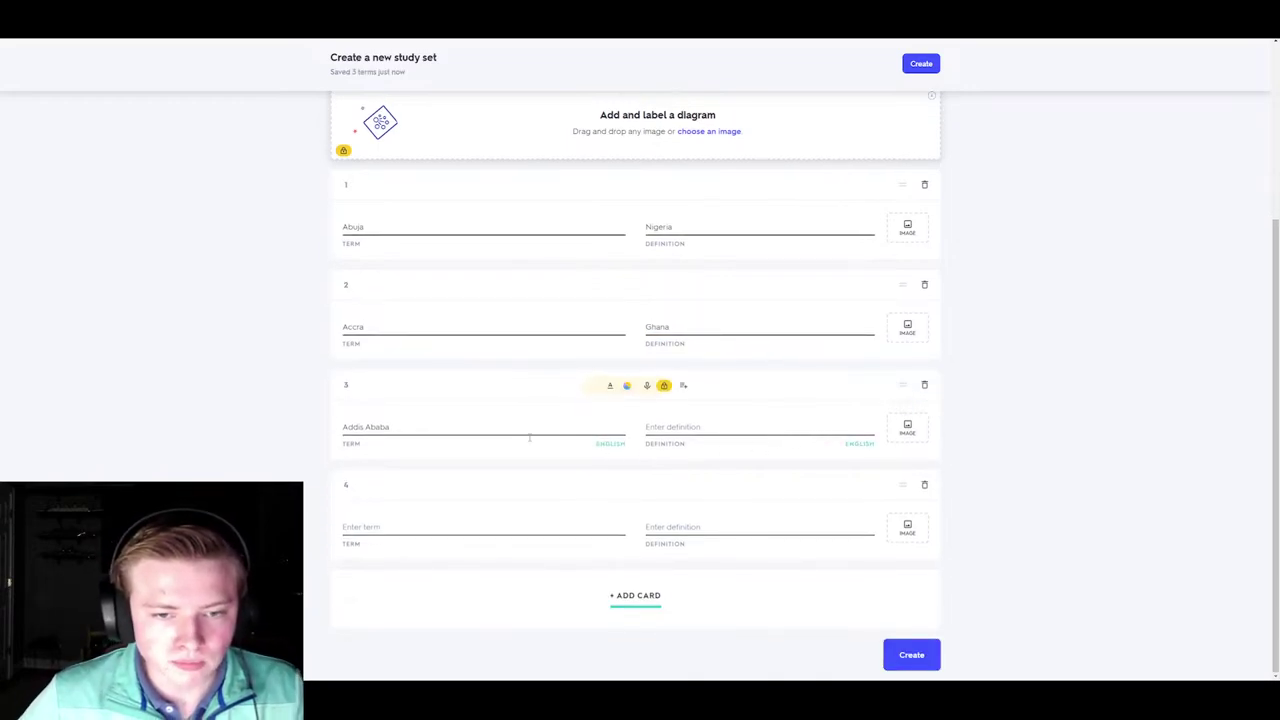
click(677, 420)
click(658, 467)
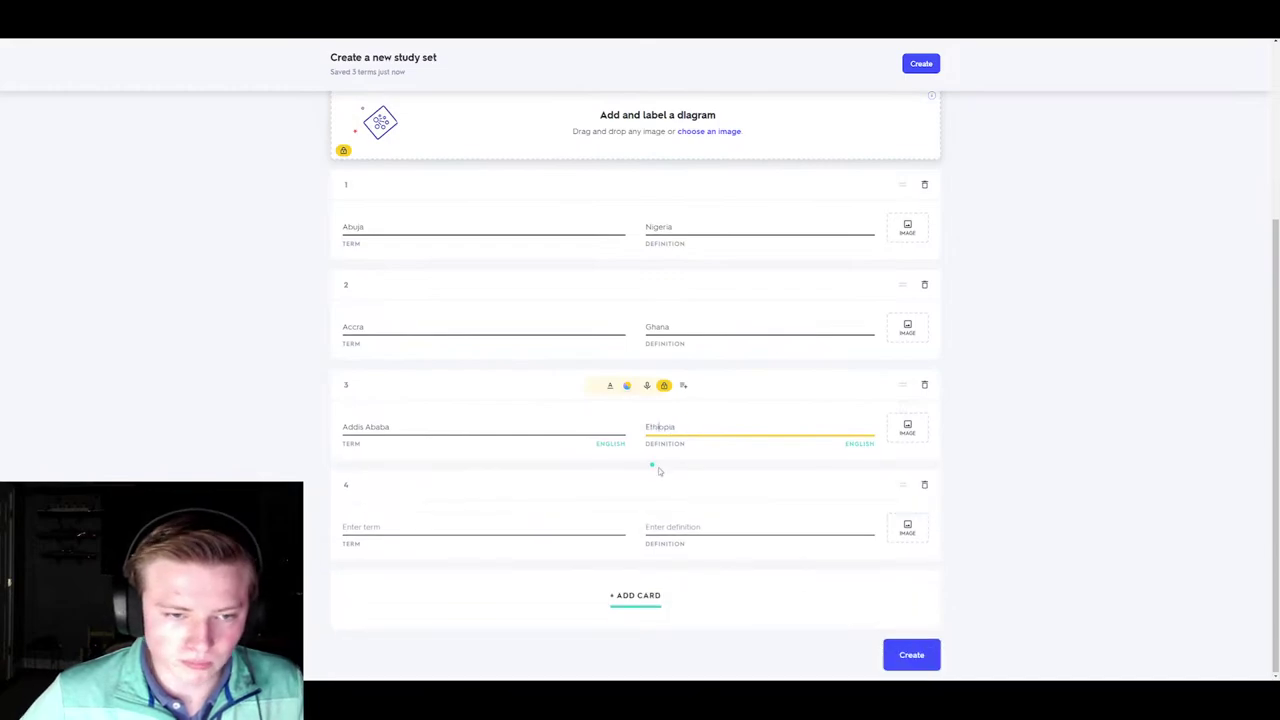
- Fill card 4 with the term Algiers and the suggested definition Algeria
click(421, 527)
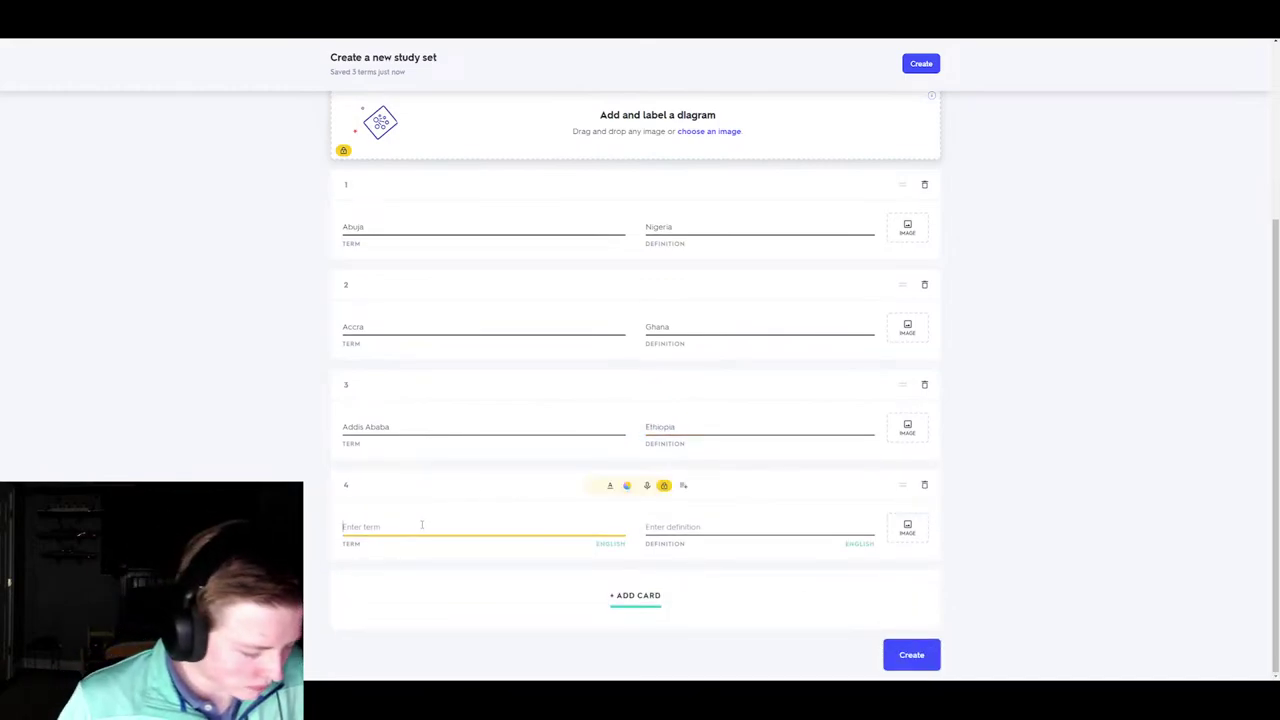
text(Alger)
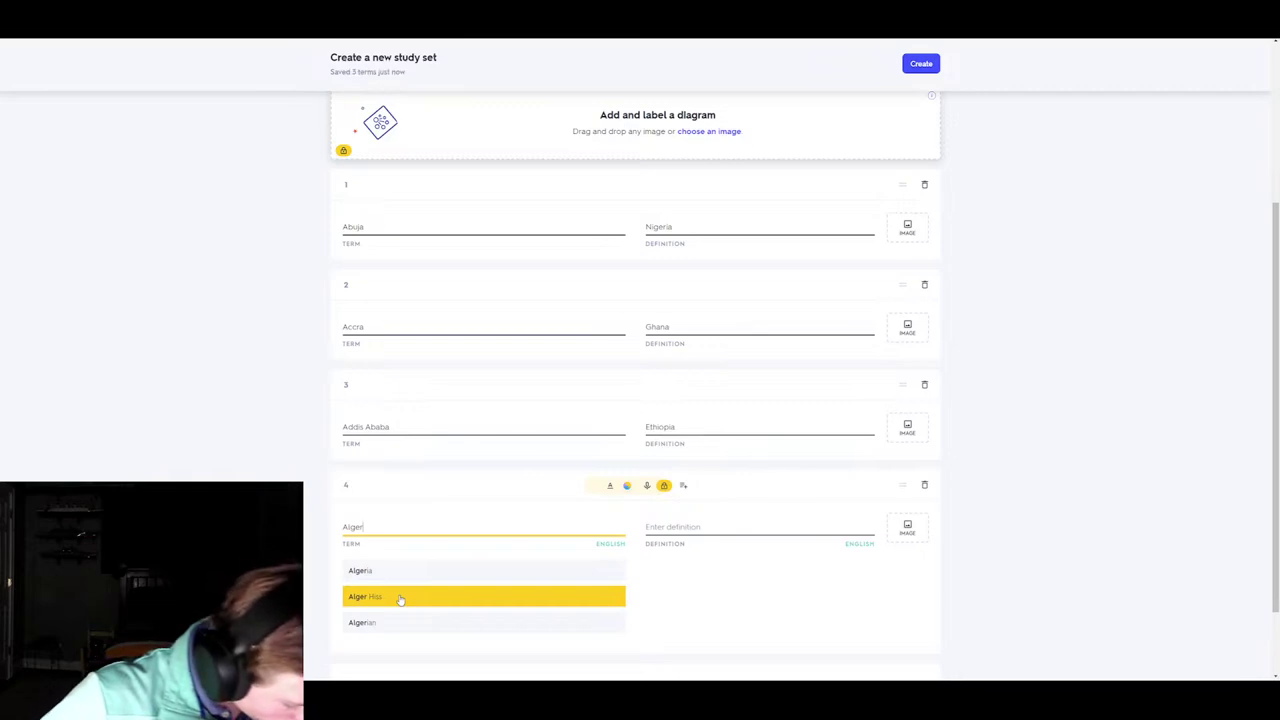
key(BackSpace)
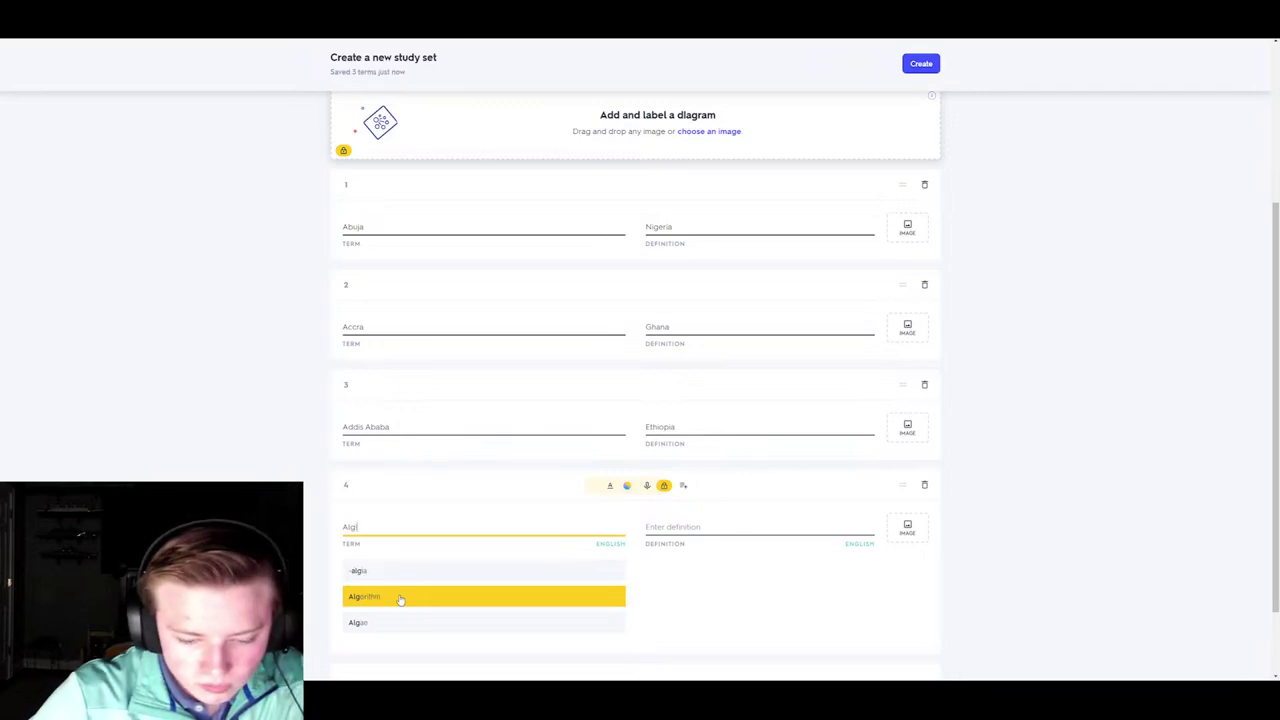
text(iers)
click(398, 570)
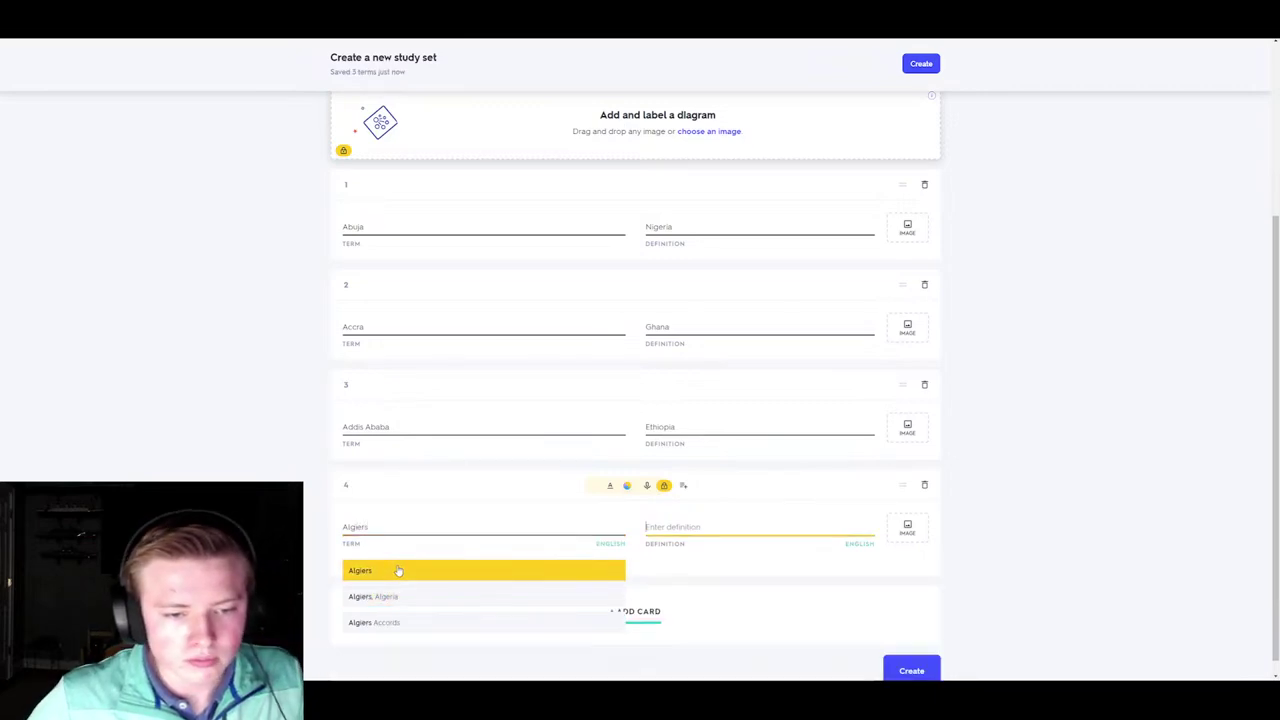
click(680, 572)
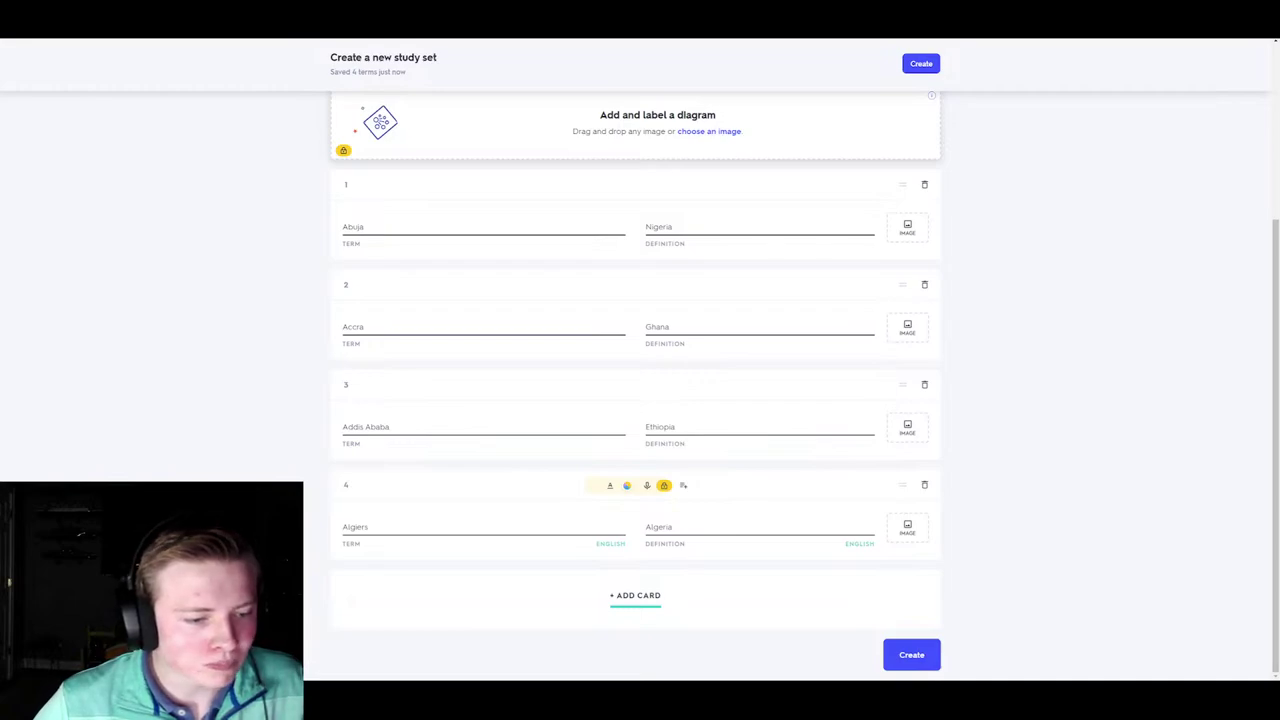
key(Tab)
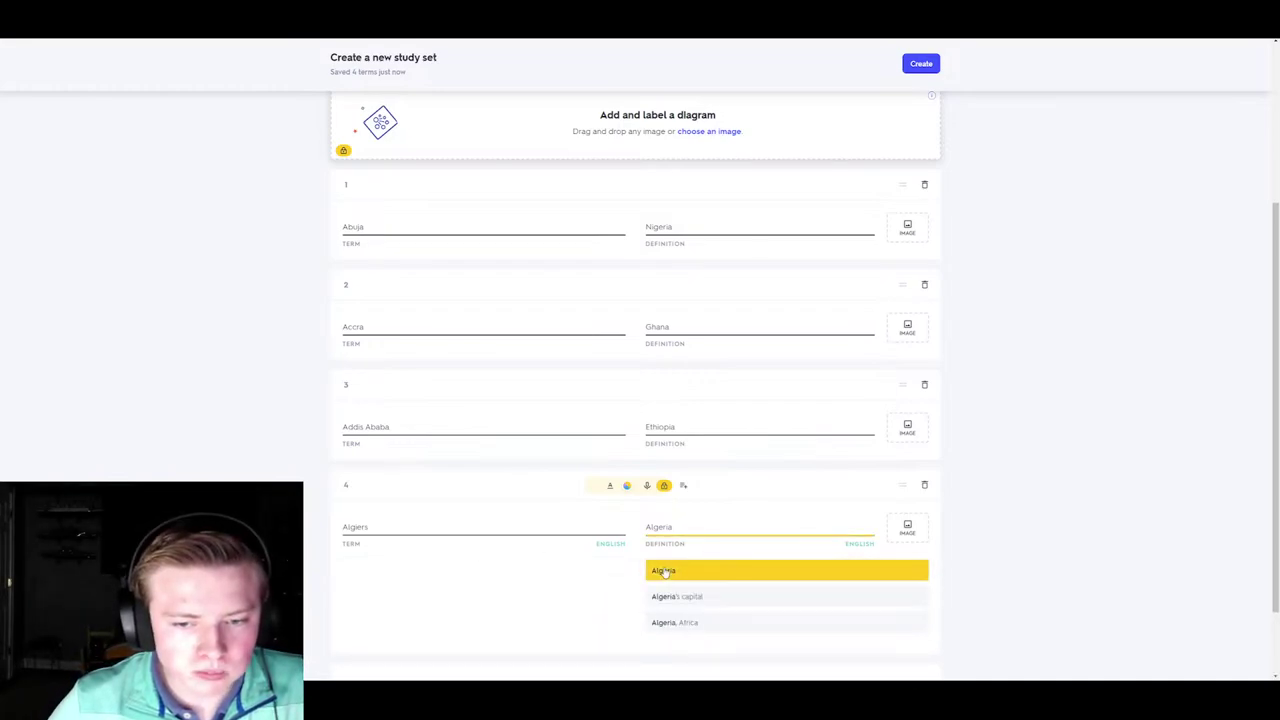
click(663, 571)
- Add a long run of blank cards after card 4, continuing past card 28
click(623, 590)
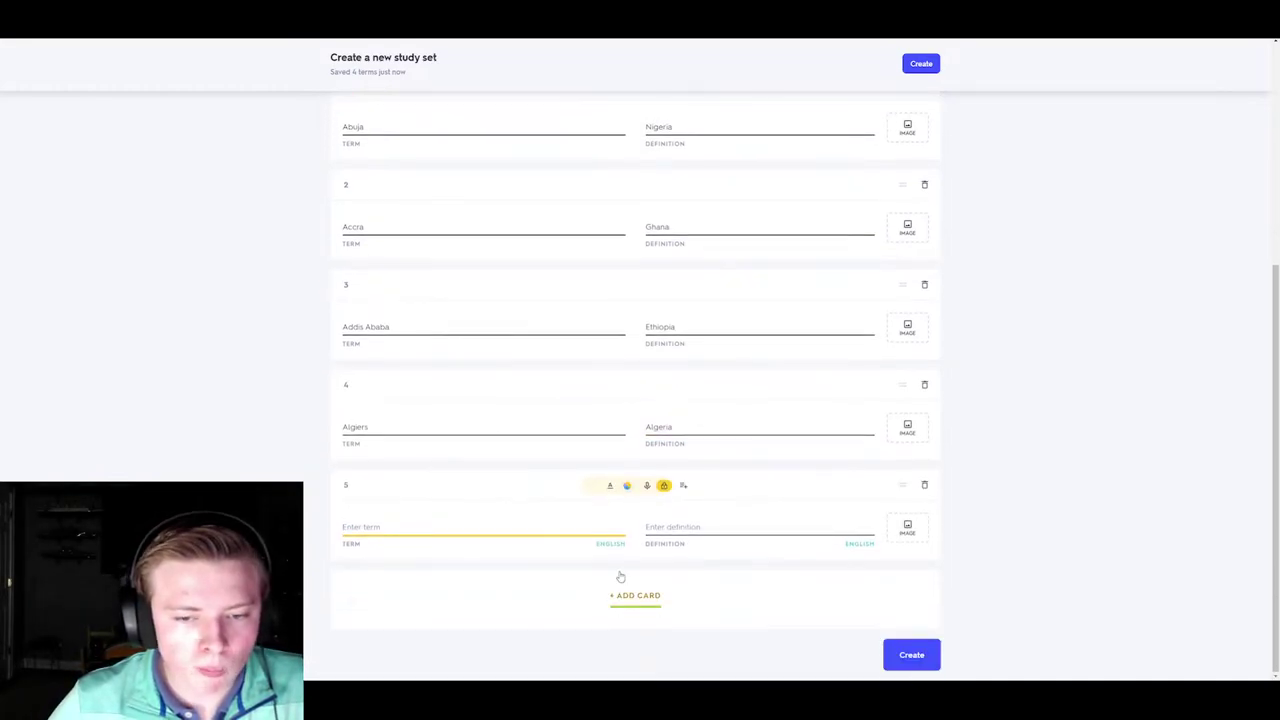
click(638, 595)
click(635, 605)
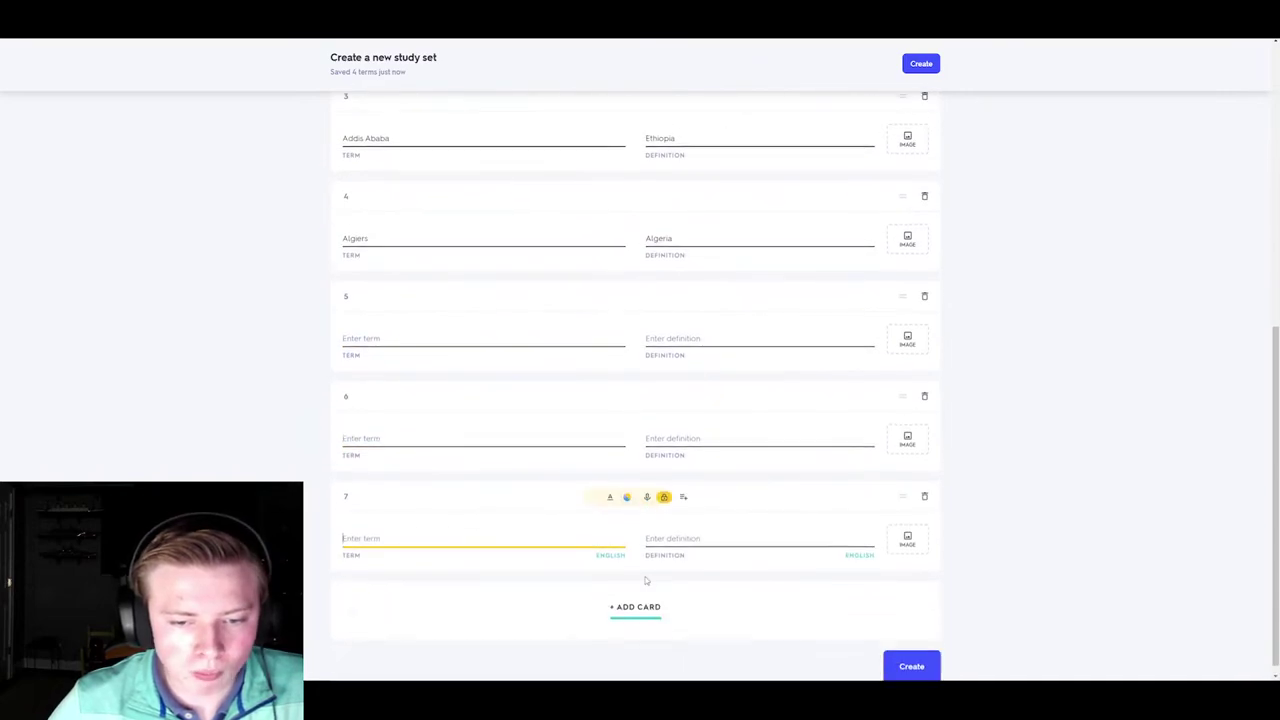
click(635, 605)
click(635, 604)
click(636, 601)
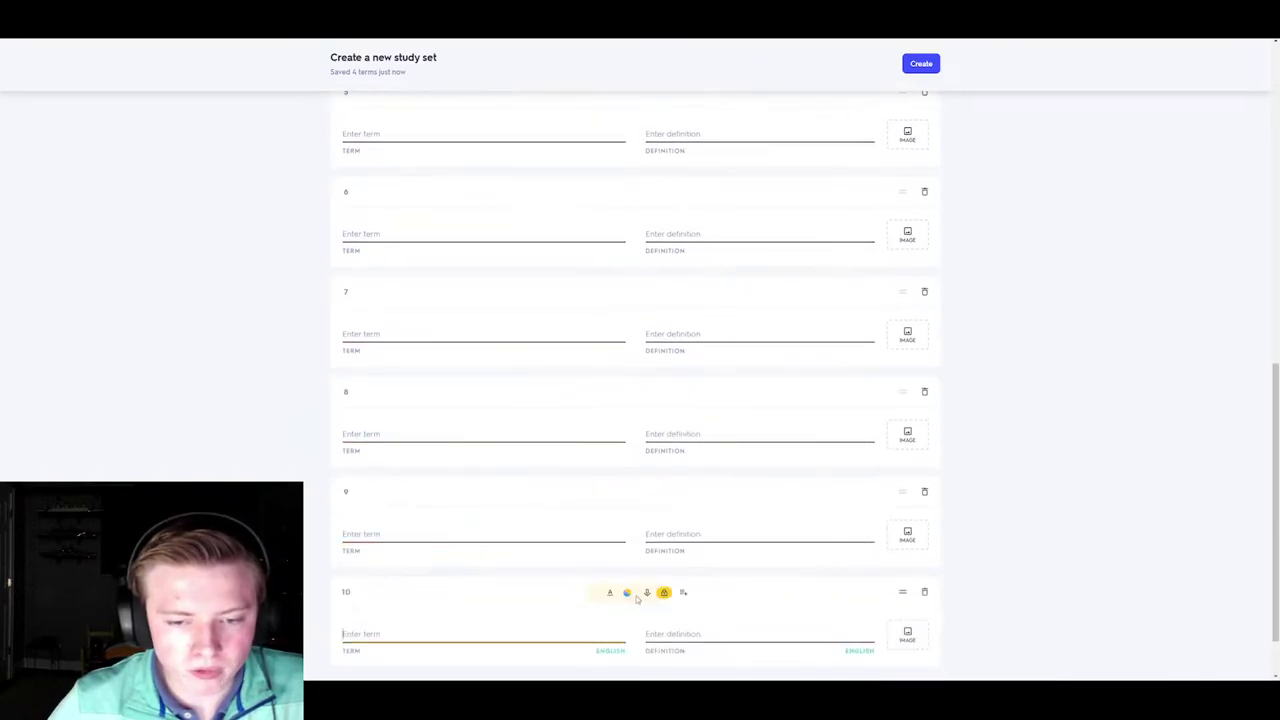
click(635, 600)
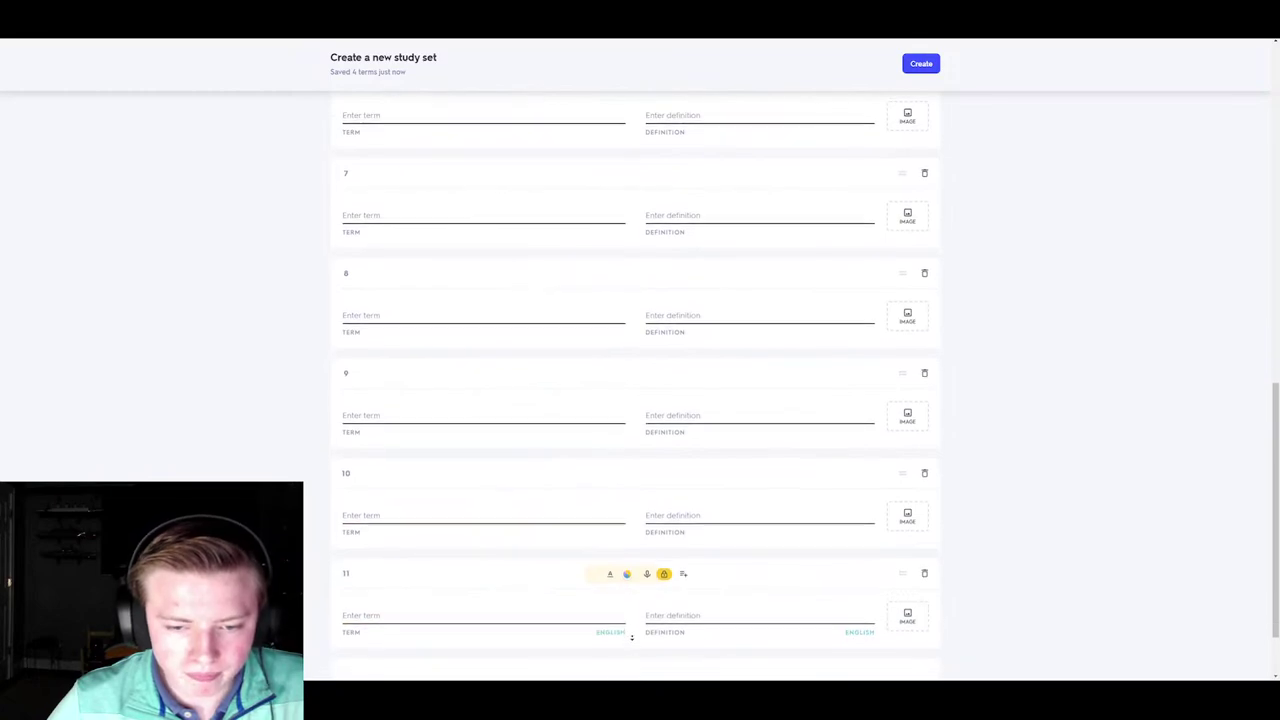
click(633, 636)
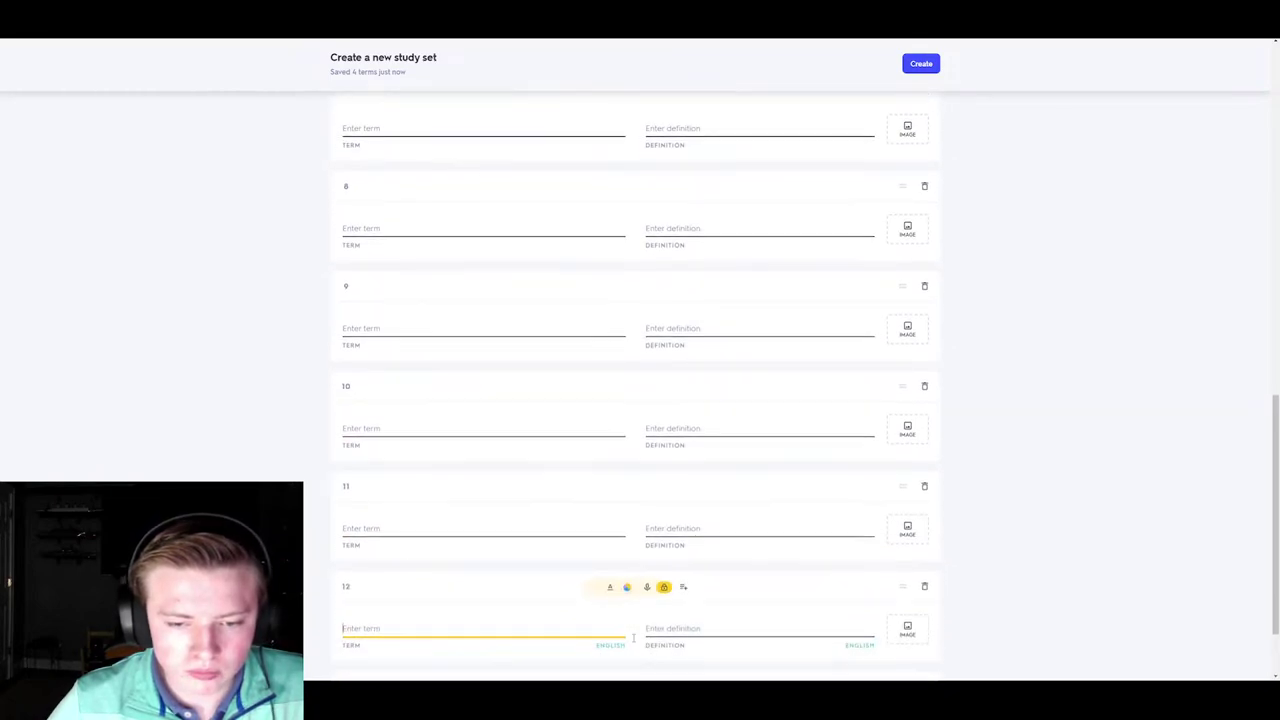
click(634, 604)
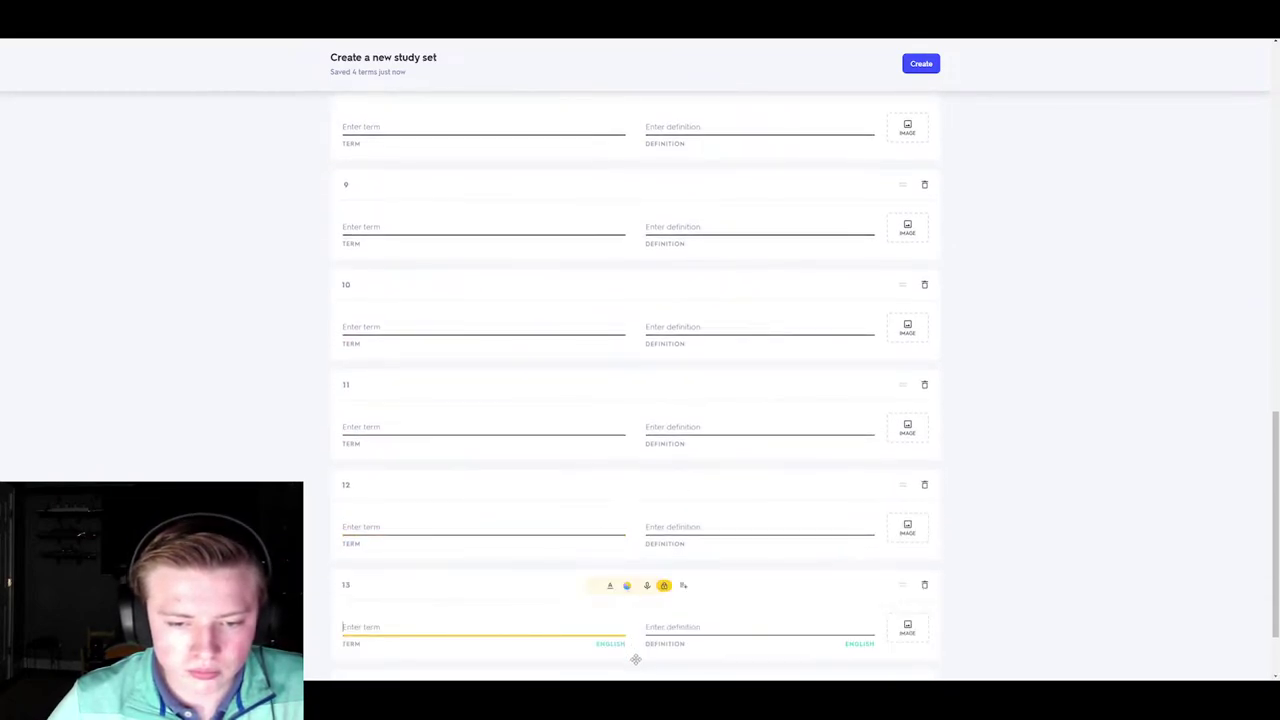
scroll(633, 650, down, 1)
click(633, 615)
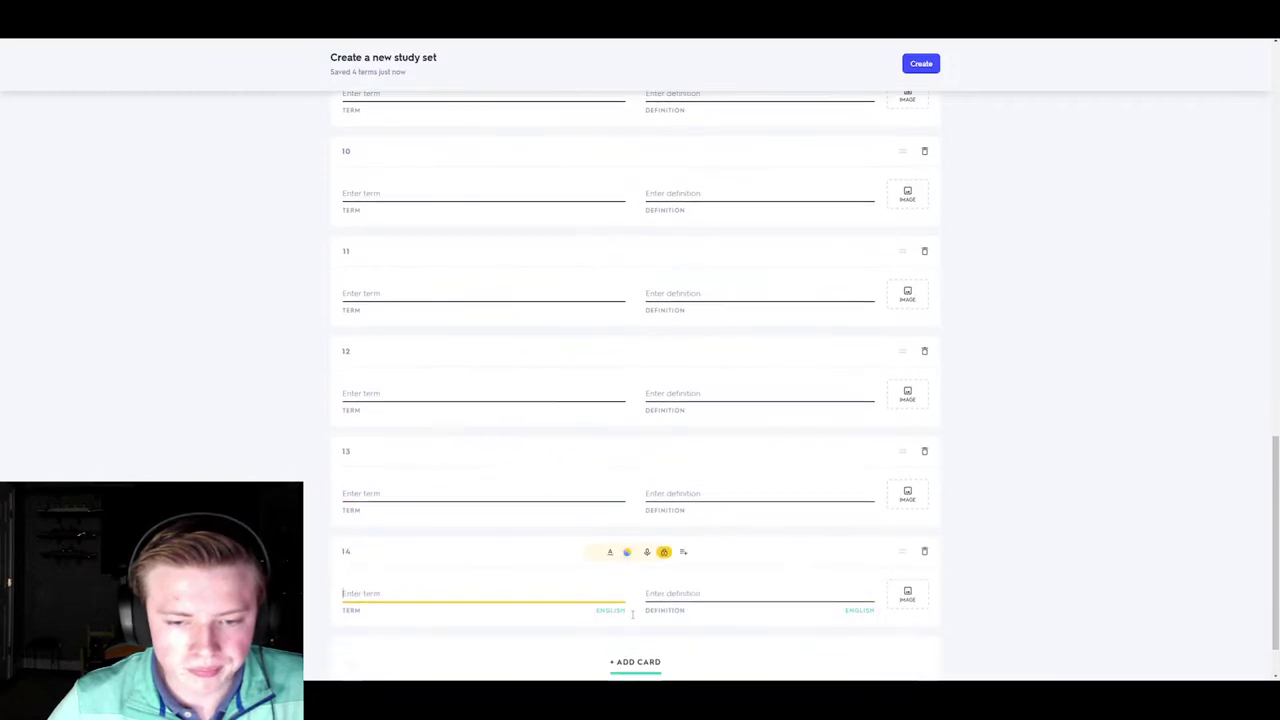
click(634, 610)
scroll(634, 603, down, 1)
click(635, 601)
click(635, 600)
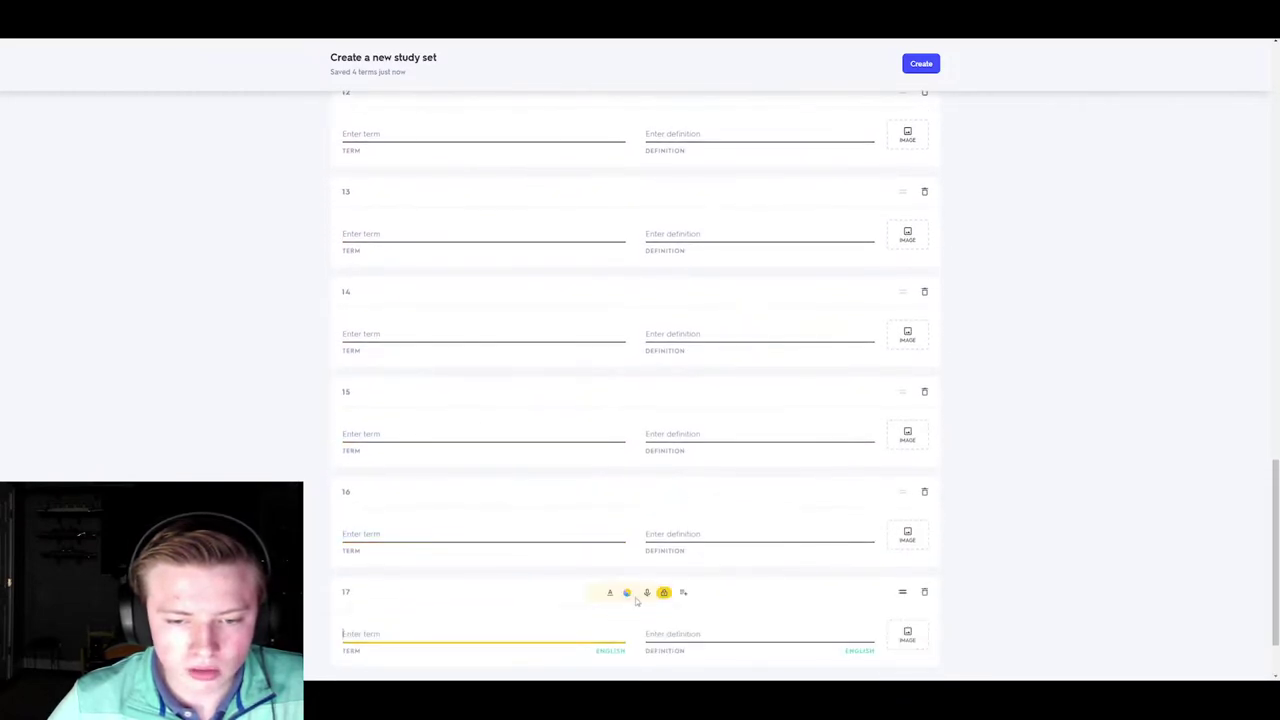
click(635, 600)
click(636, 600)
scroll(636, 600, down, 1)
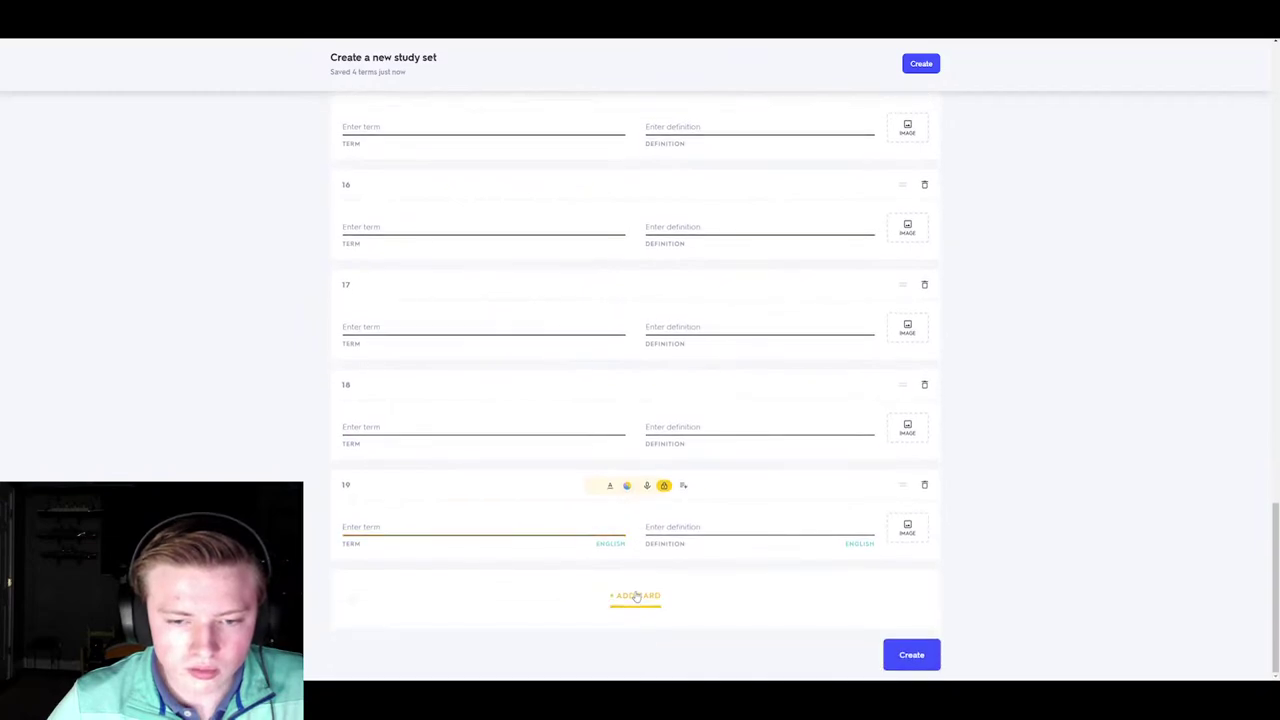
click(634, 597)
click(633, 595)
click(633, 596)
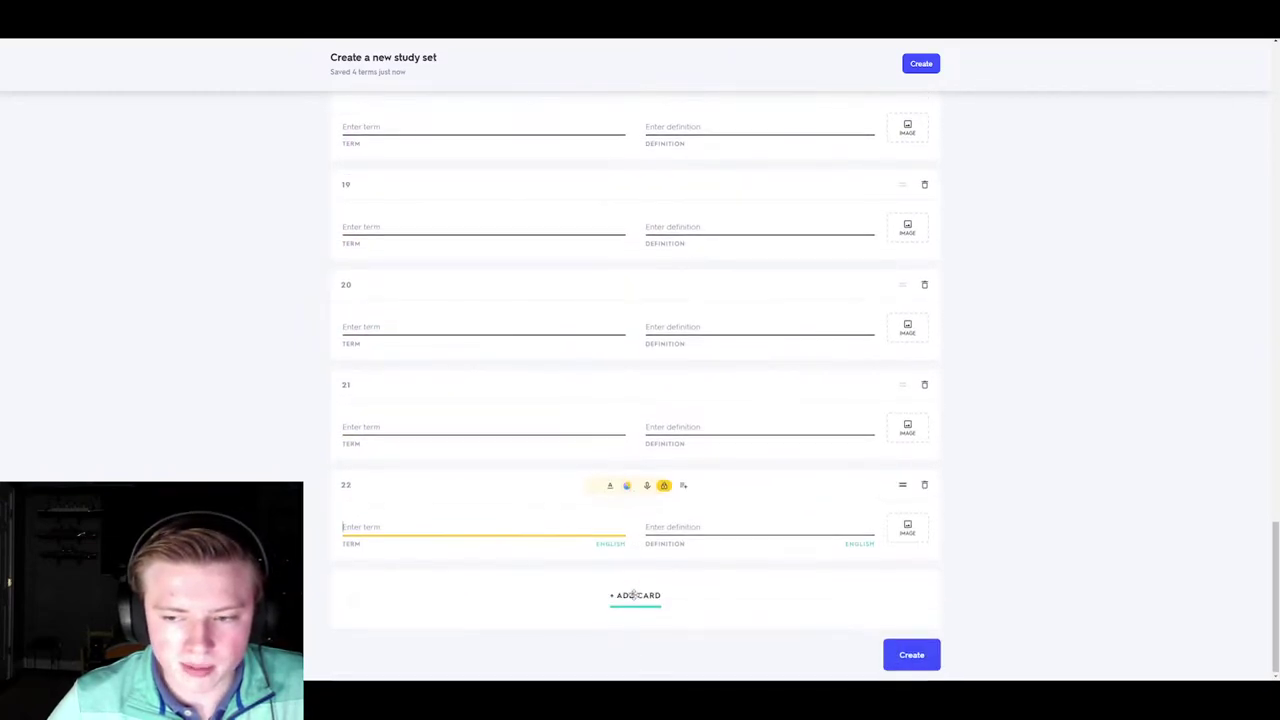
click(634, 597)
scroll(634, 600, down, 1)
click(634, 598)
click(634, 600)
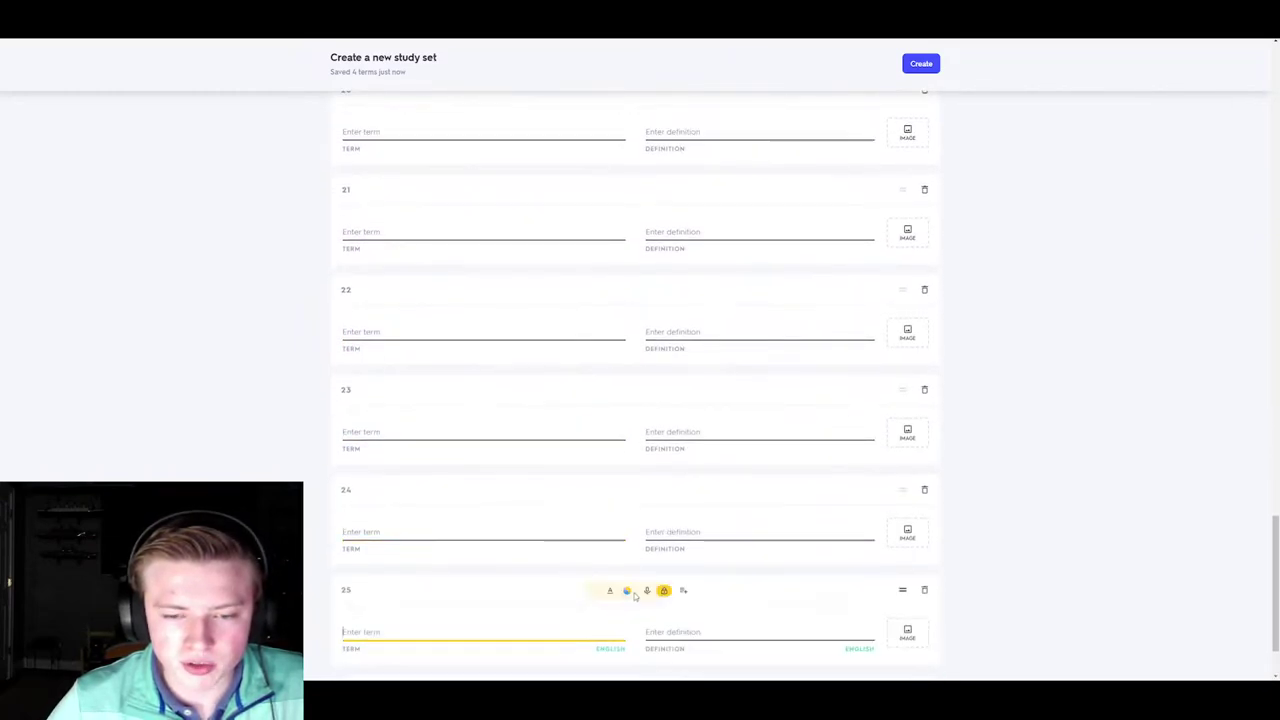
click(634, 598)
click(634, 597)
click(633, 597)
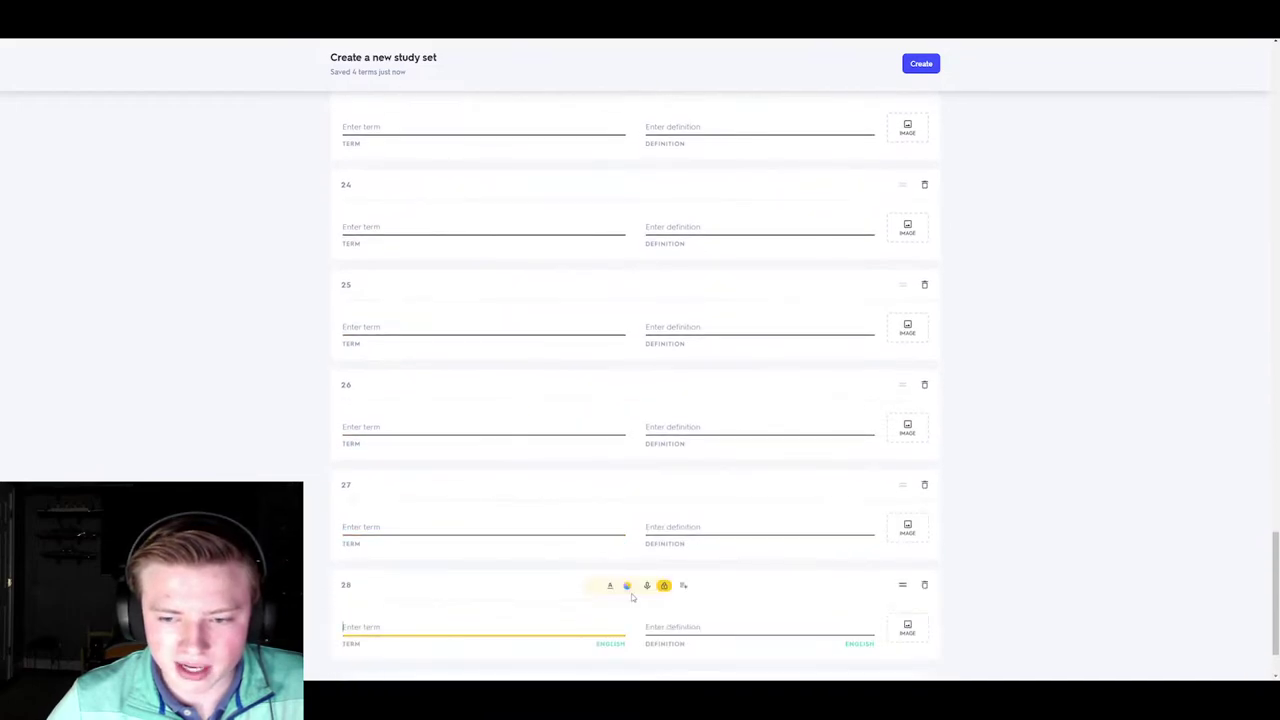
click(632, 597)
click(632, 600)
scroll(496, 588, up, 20)
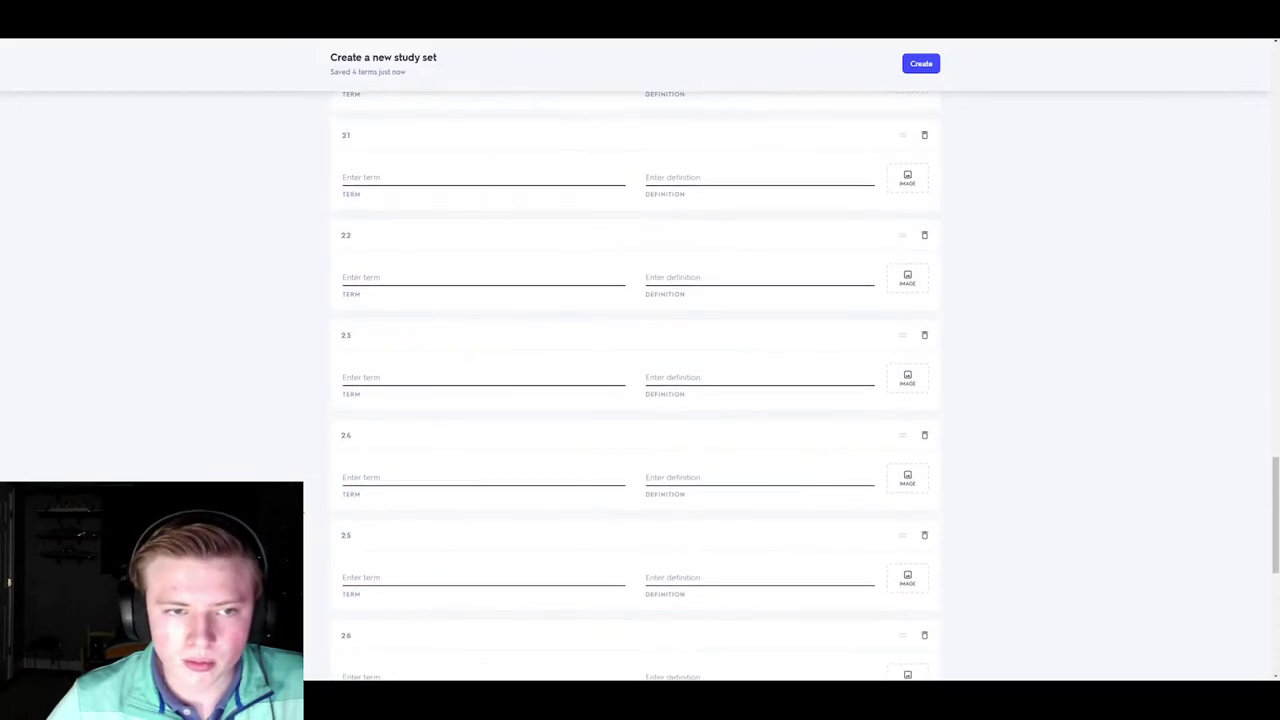
scroll(307, 485, up, 5)
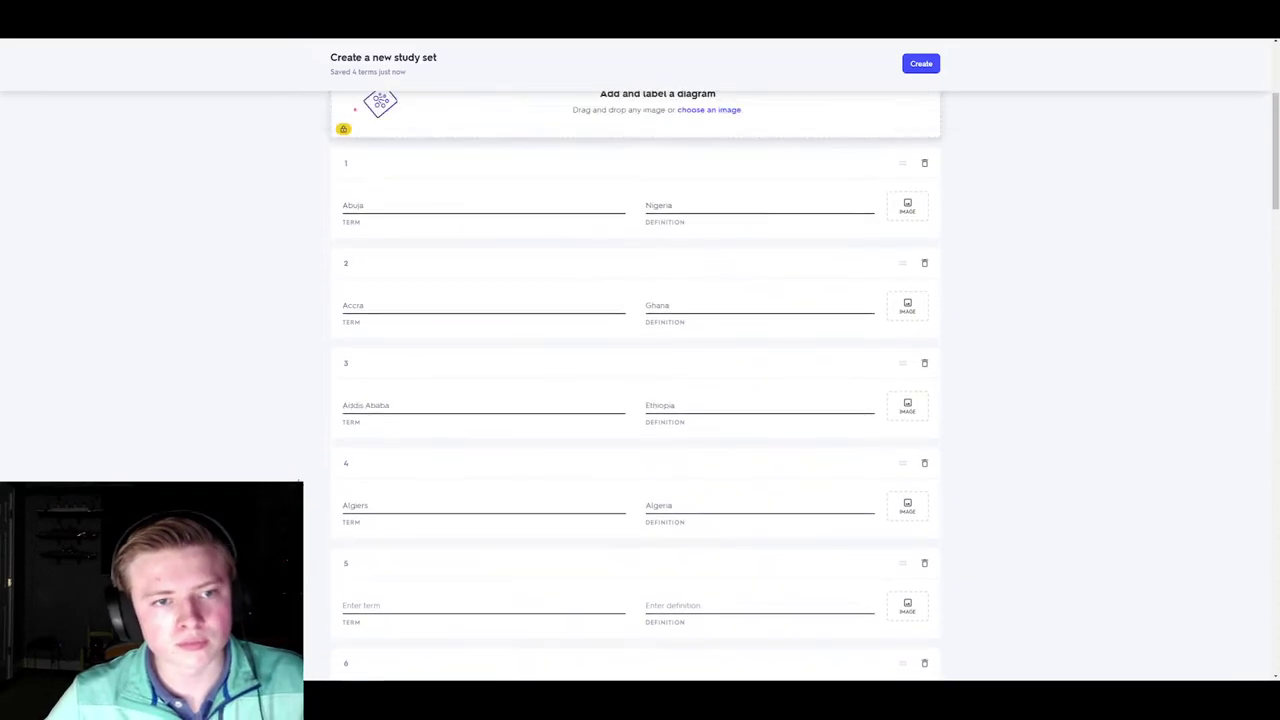
scroll(307, 485, down, 3)
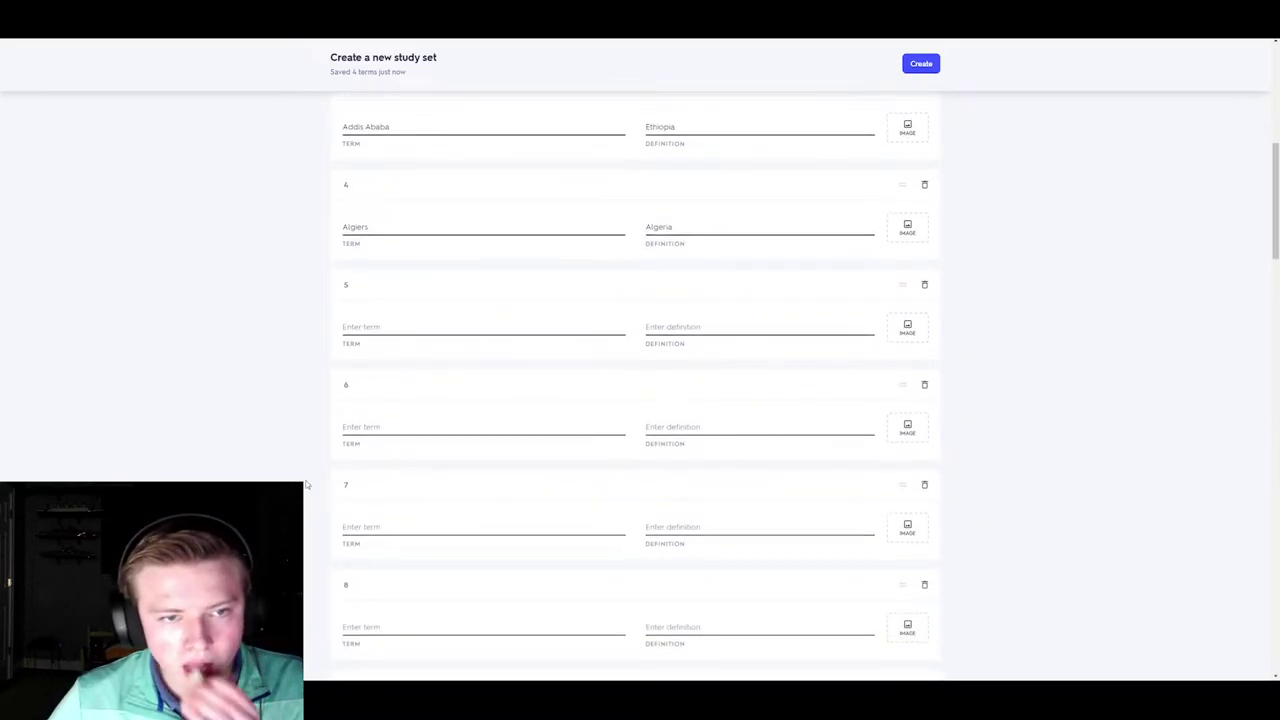
click(387, 327)
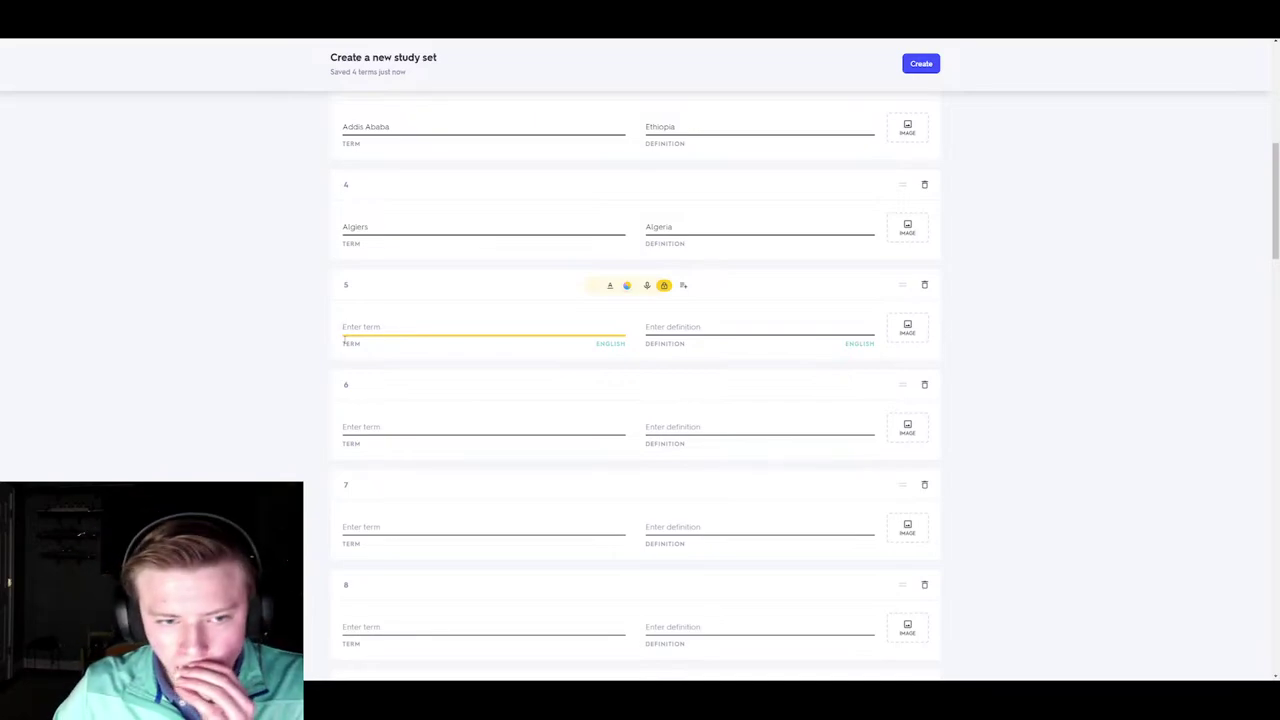
- Title the study set Capitals of Countries
scroll(251, 210, up, 6)
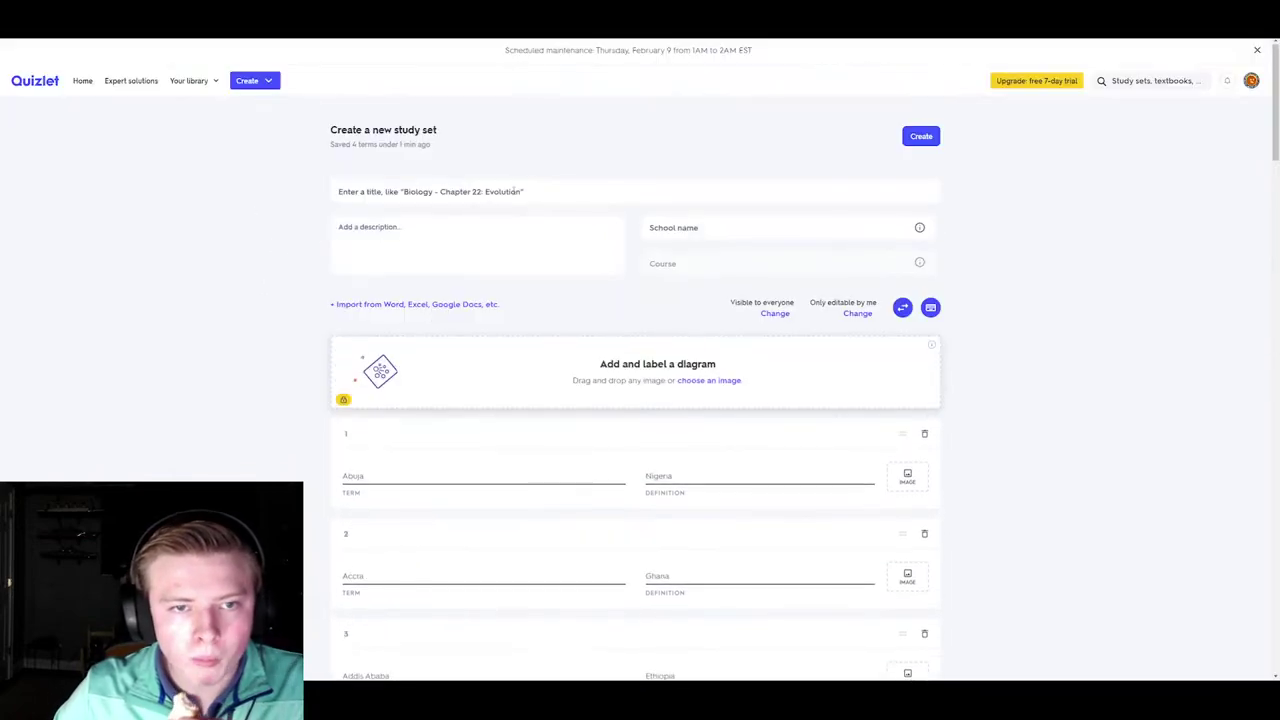
click(531, 192)
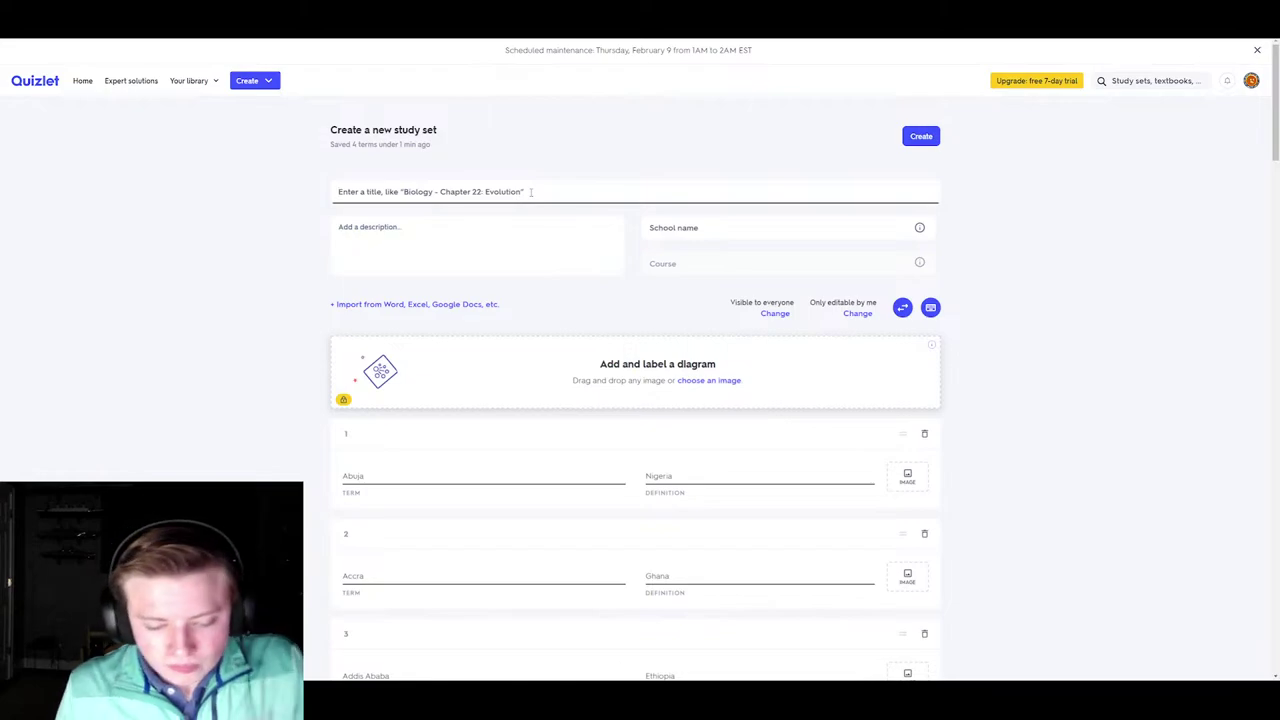
text(C)
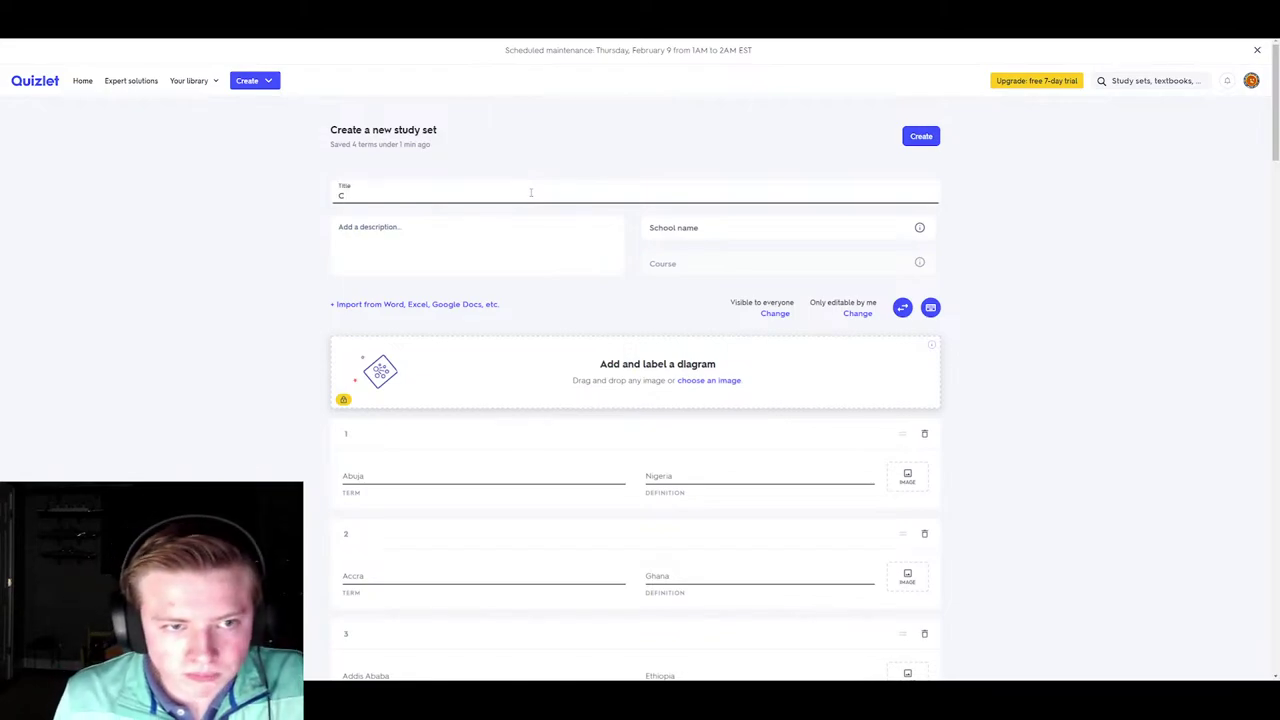
text(apita)
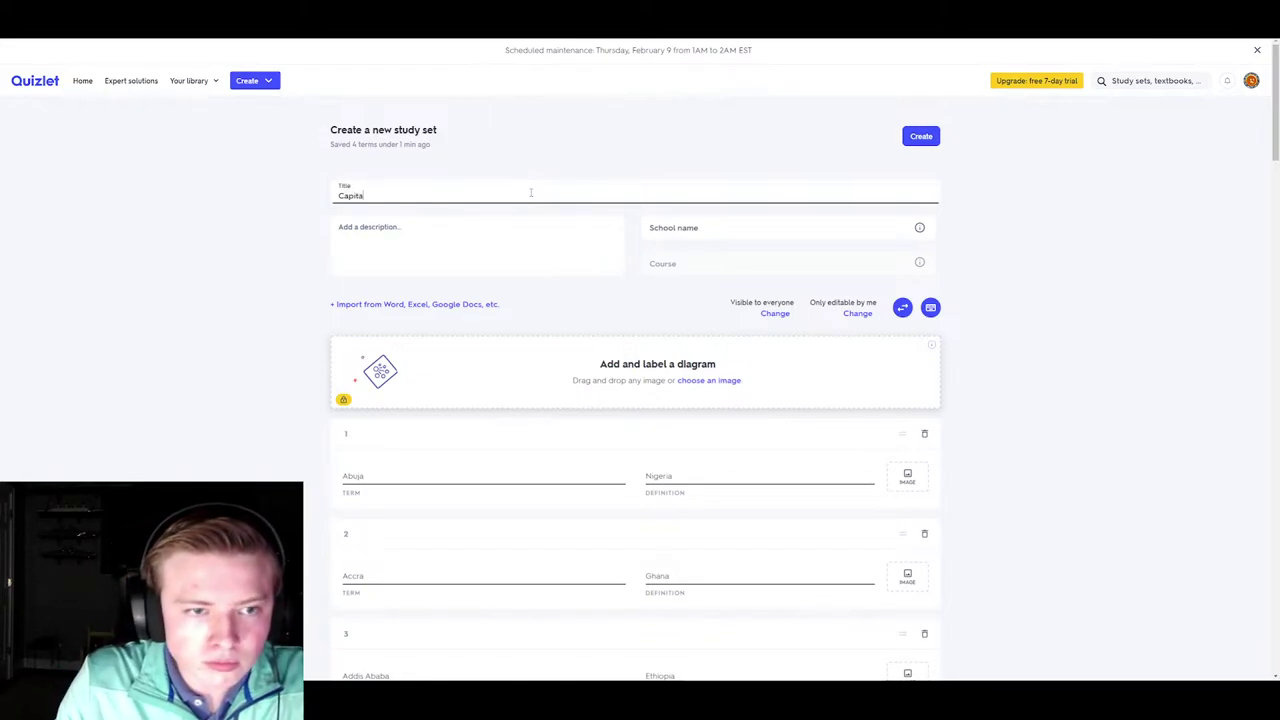
text(ls o)
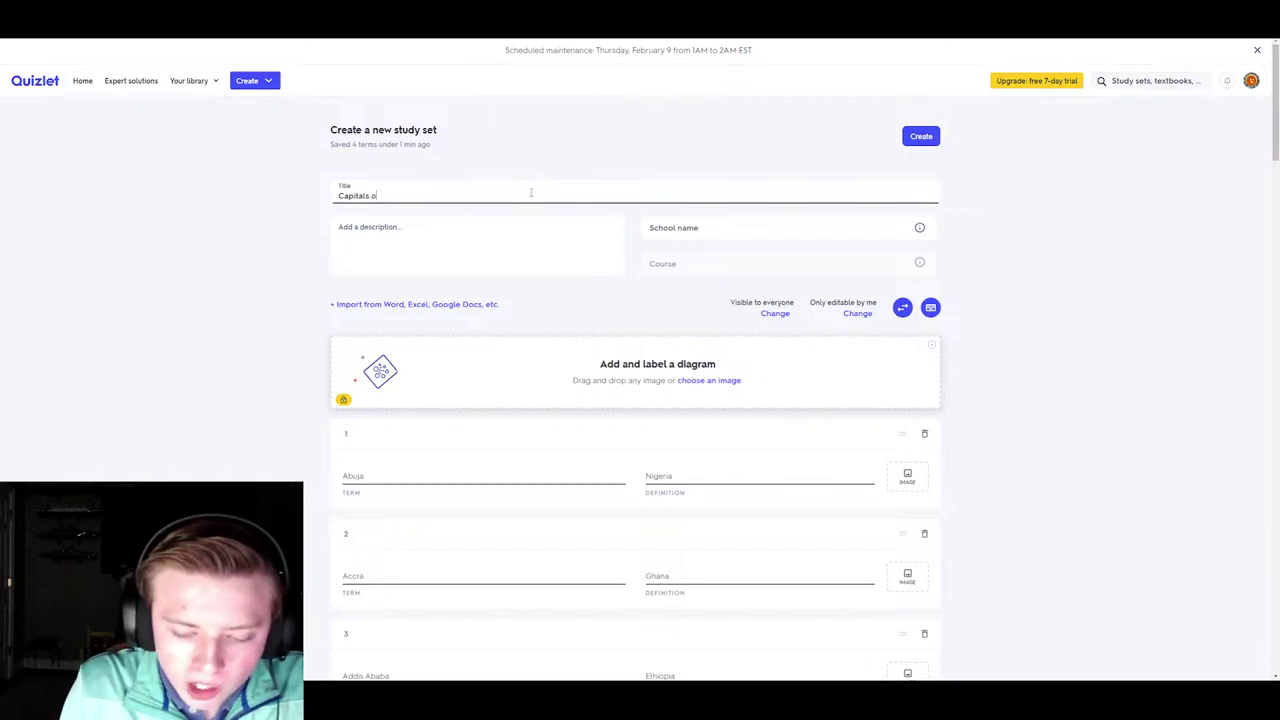
text(f Countri)
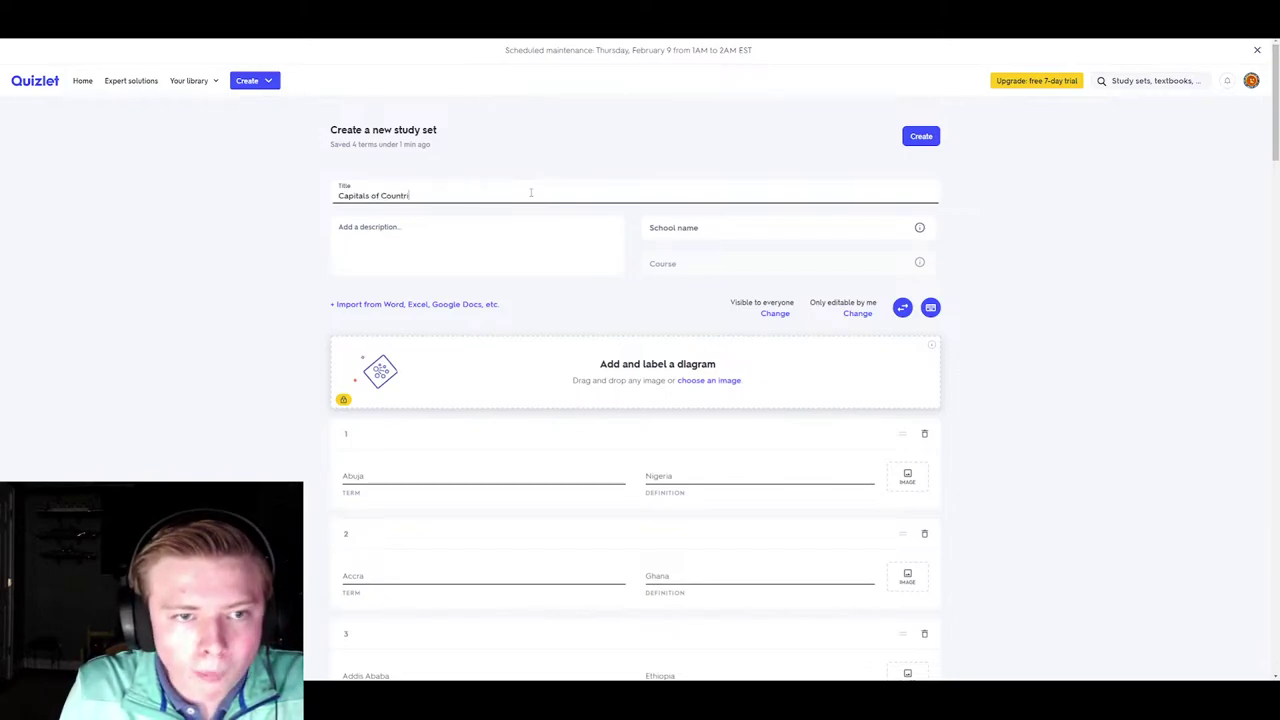
text(es)
click(246, 244)
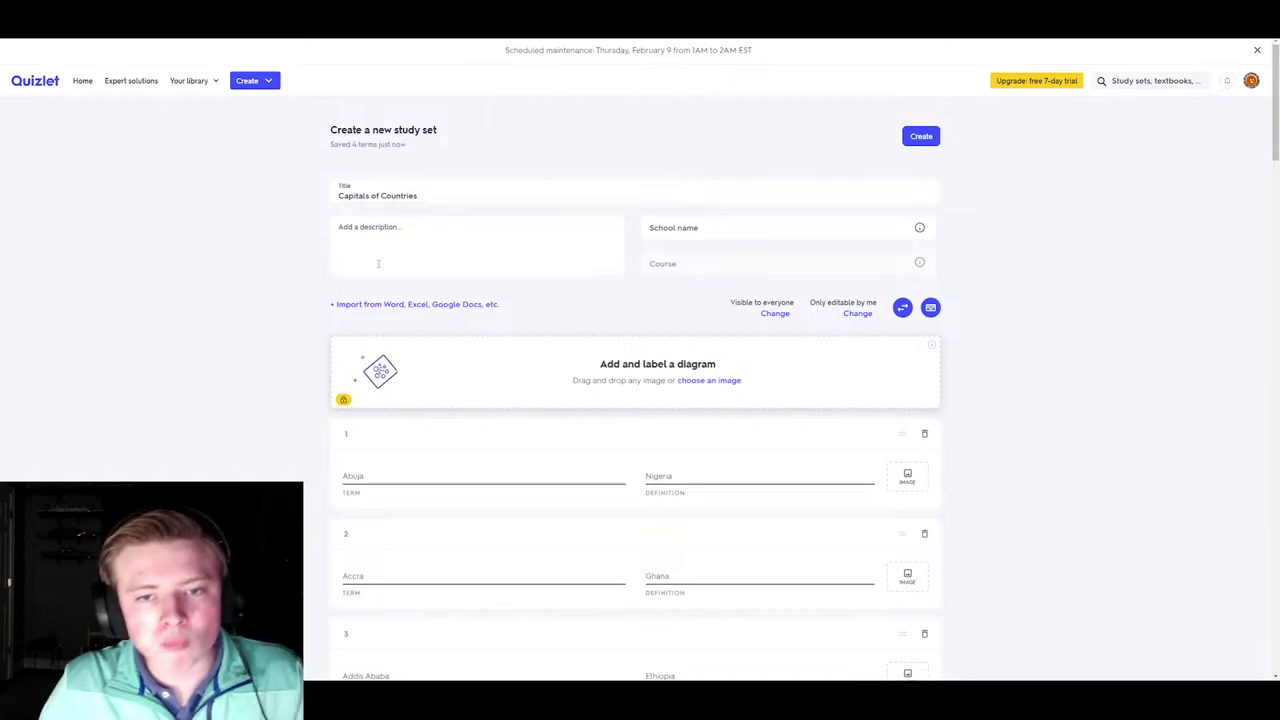
- Fill card 5 with the term Amman and the suggested definition Jordan
scroll(228, 300, down, 3)
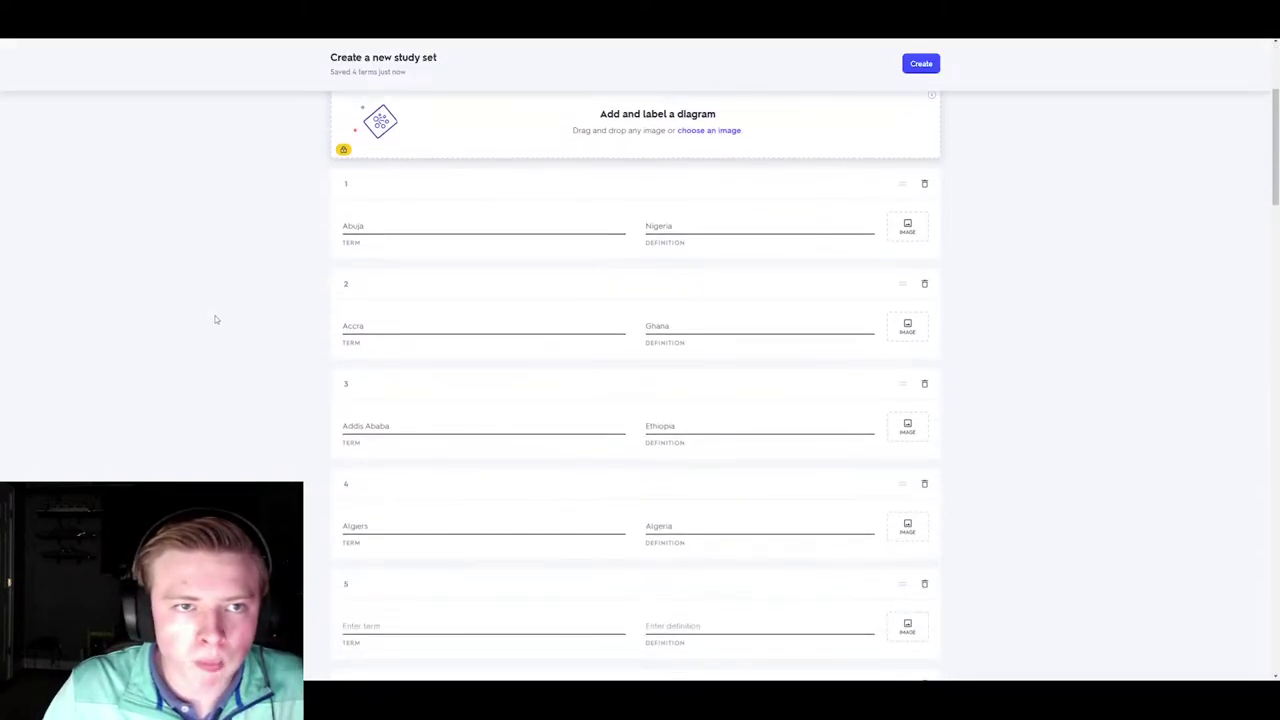
scroll(219, 320, down, 1)
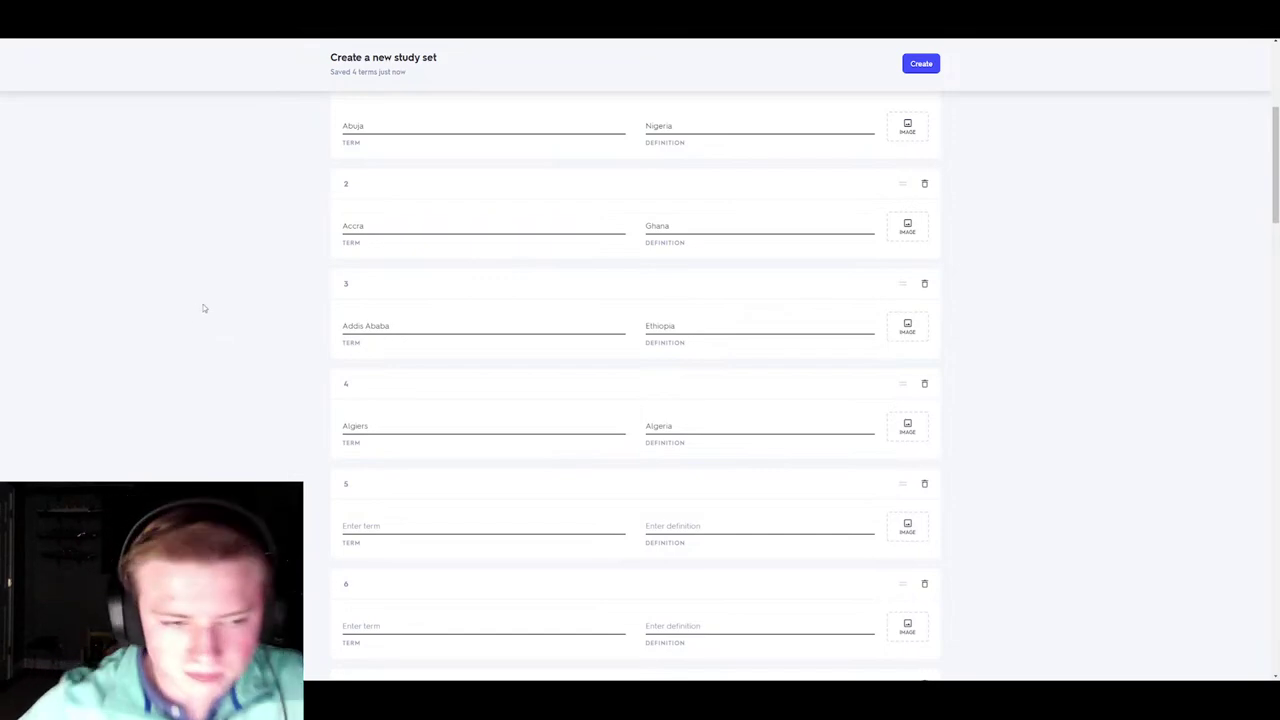
scroll(385, 450, down, 3)
click(381, 275)
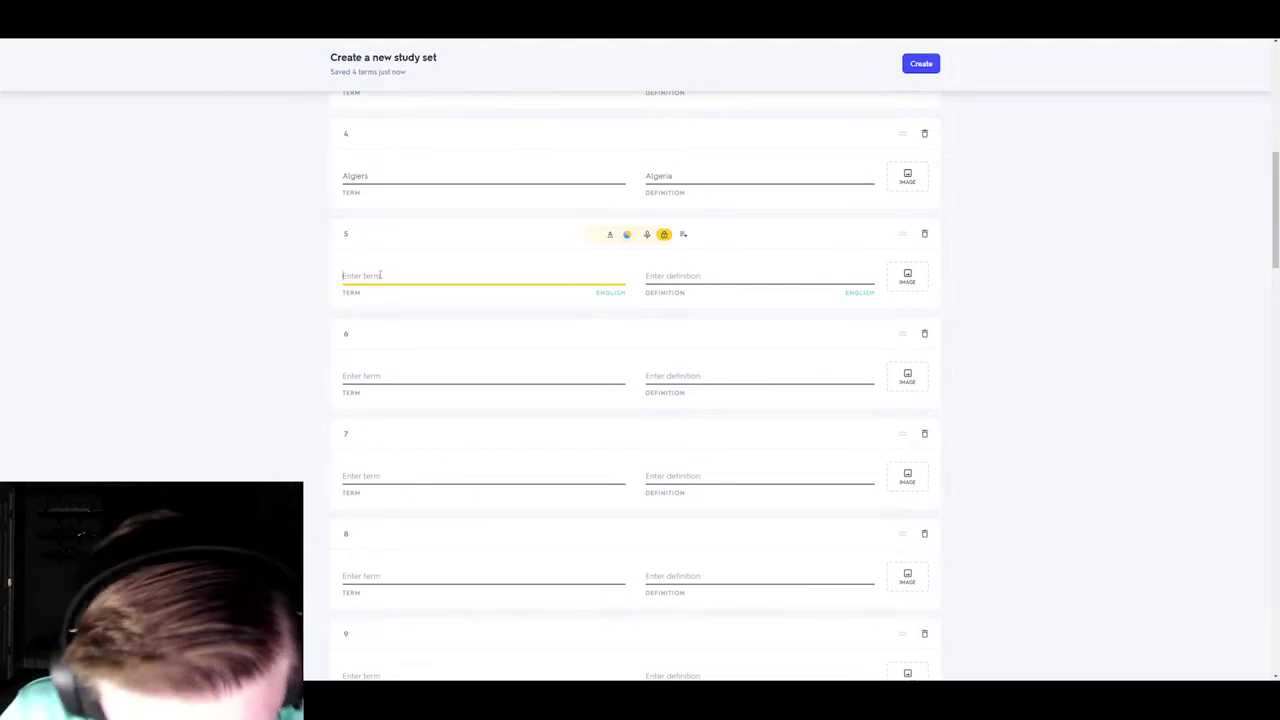
text(Amman)
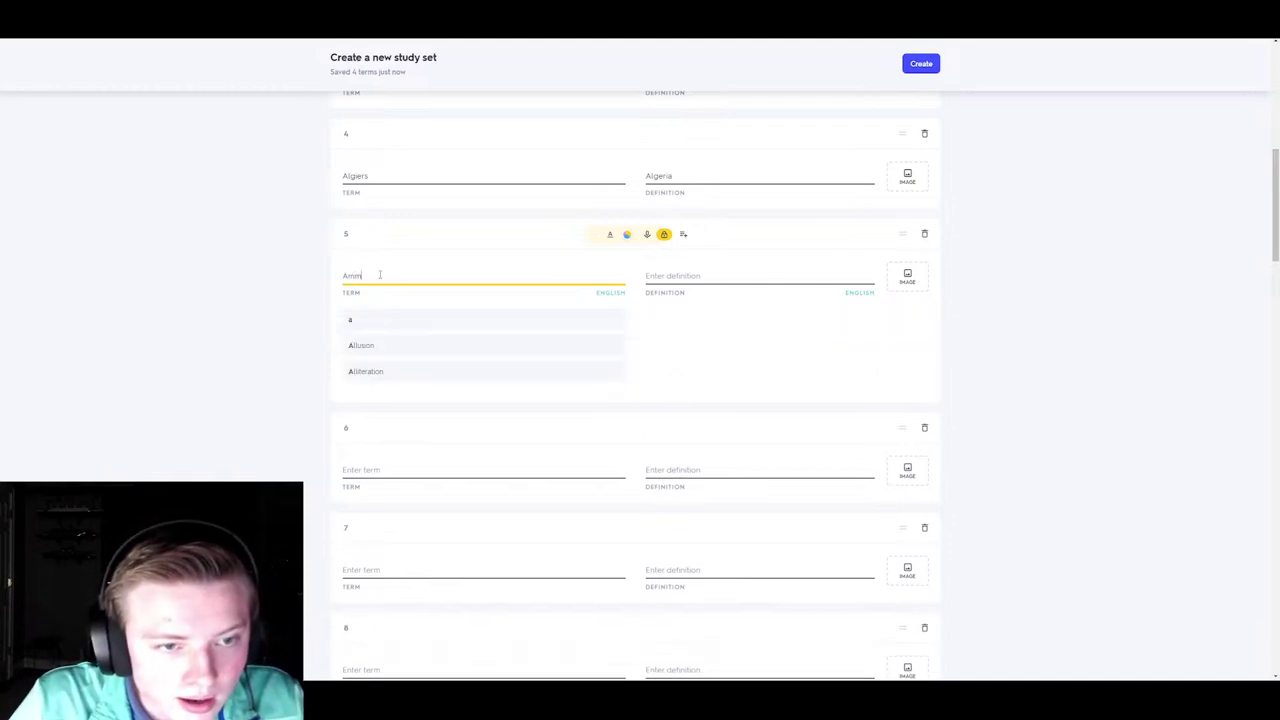
click(360, 319)
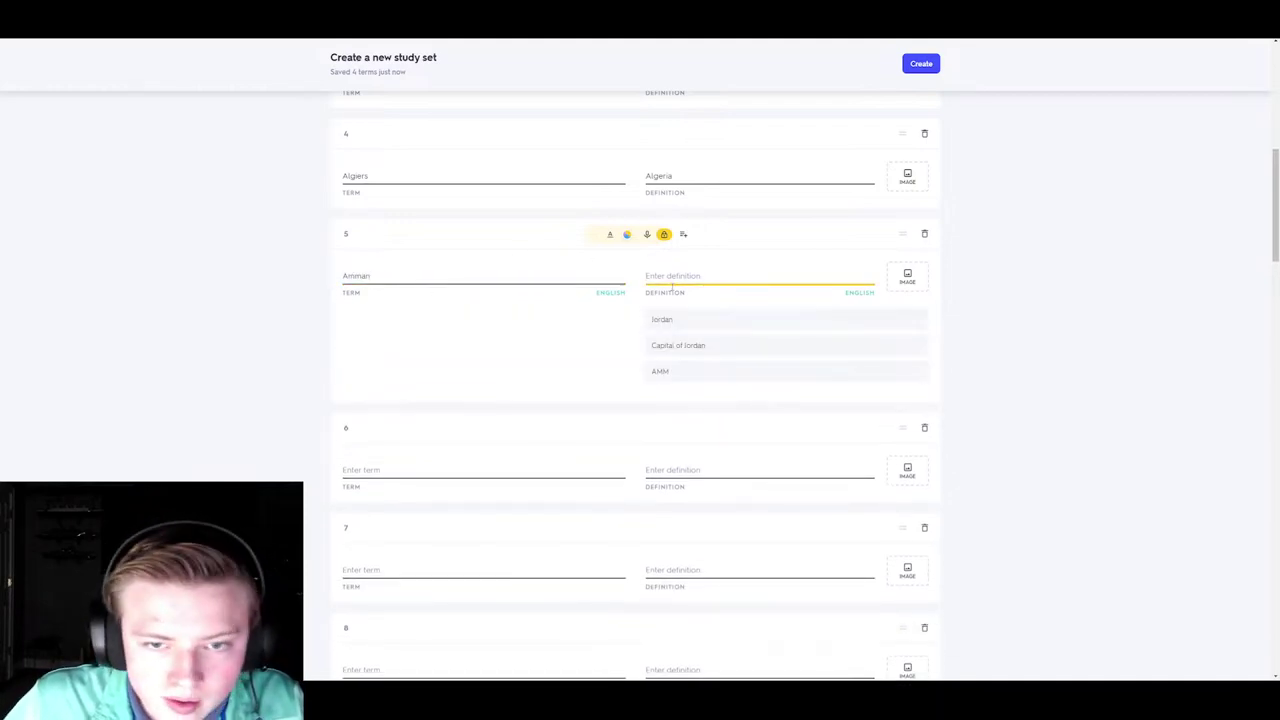
click(671, 321)
- Fill card 6 with the term Amsterdam and the suggested definition Netherlands
click(415, 376)
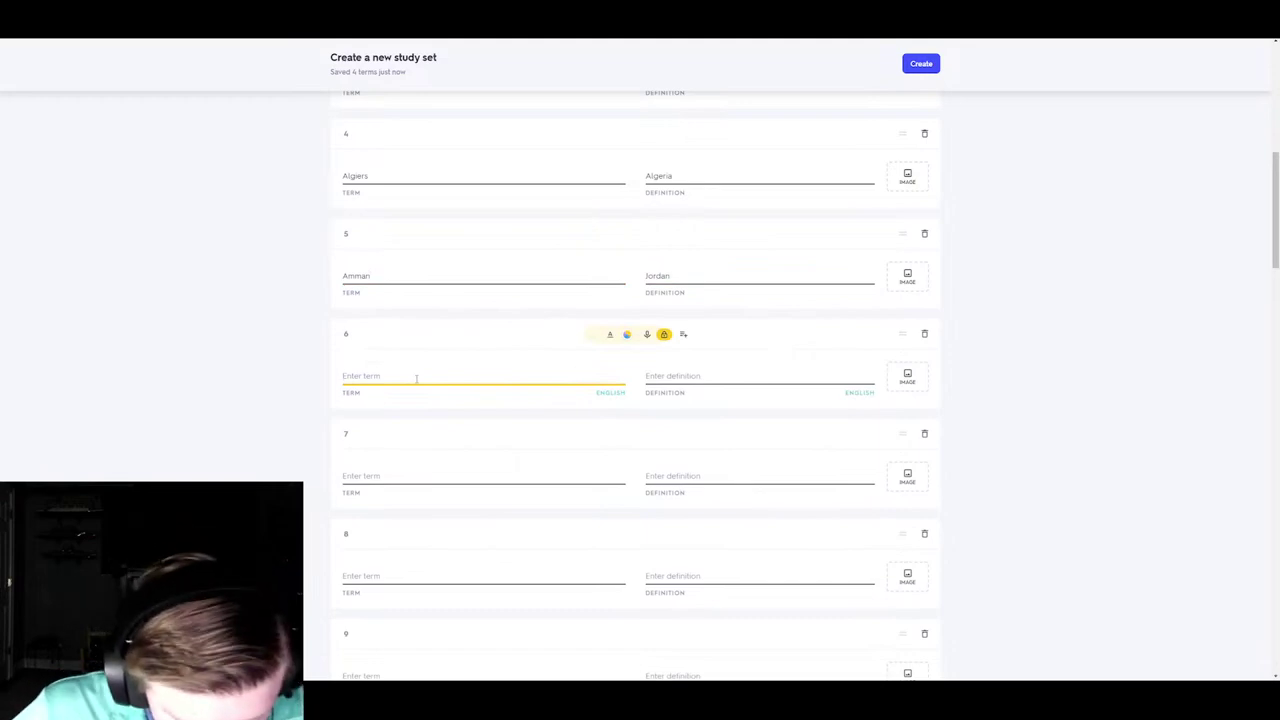
text(a)
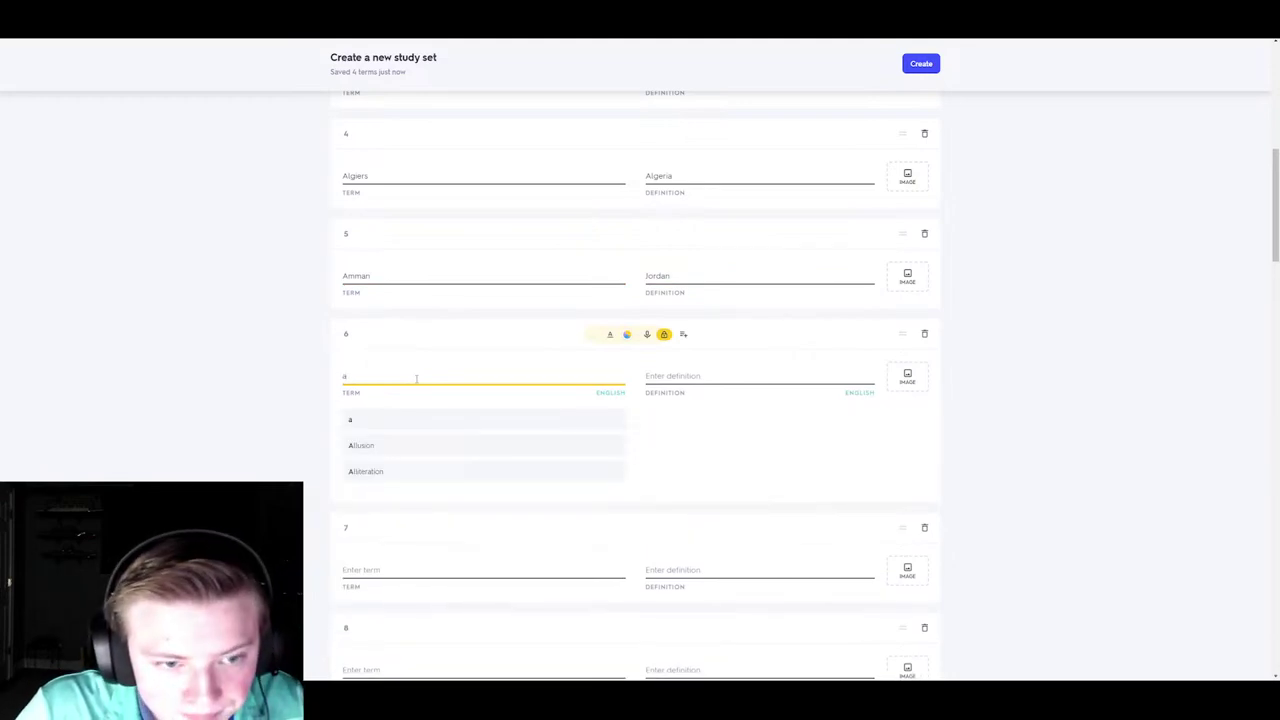
key(BackSpace)
text(Am)
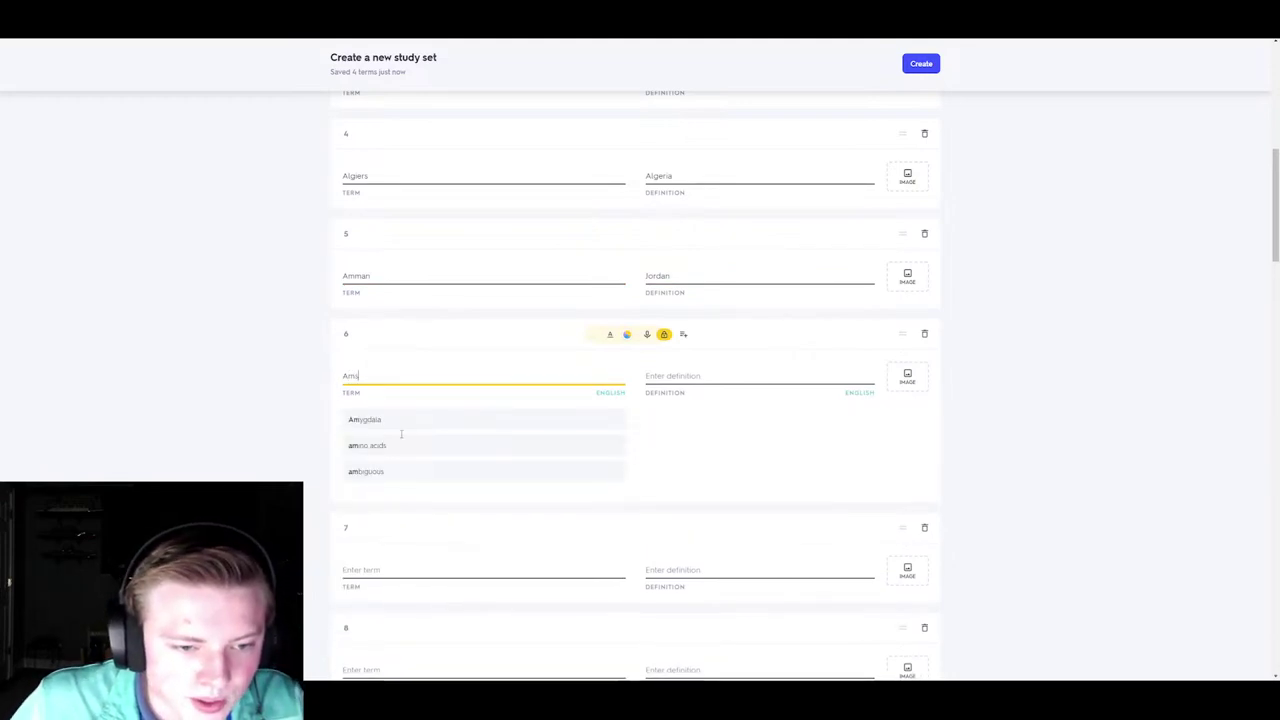
text(sterdam)
click(391, 445)
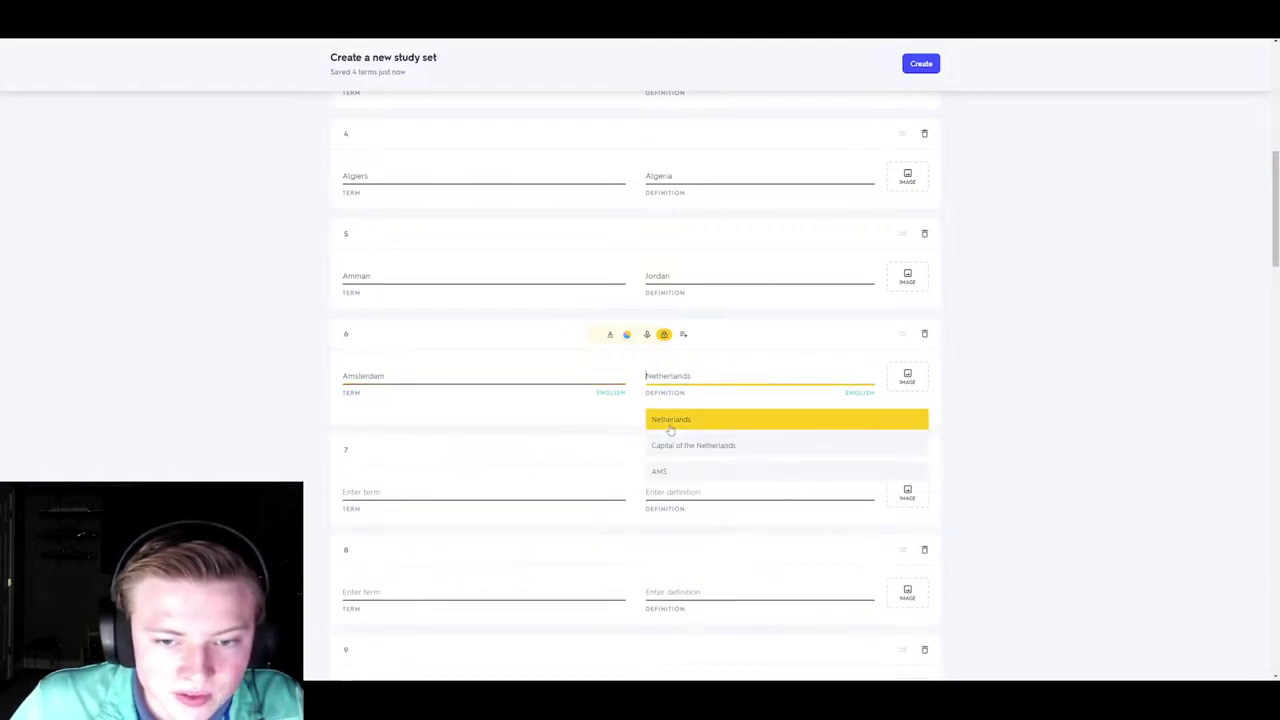
click(670, 428)
- Fill card 7 with the term Hague and the suggested definition Netherlands
click(433, 478)
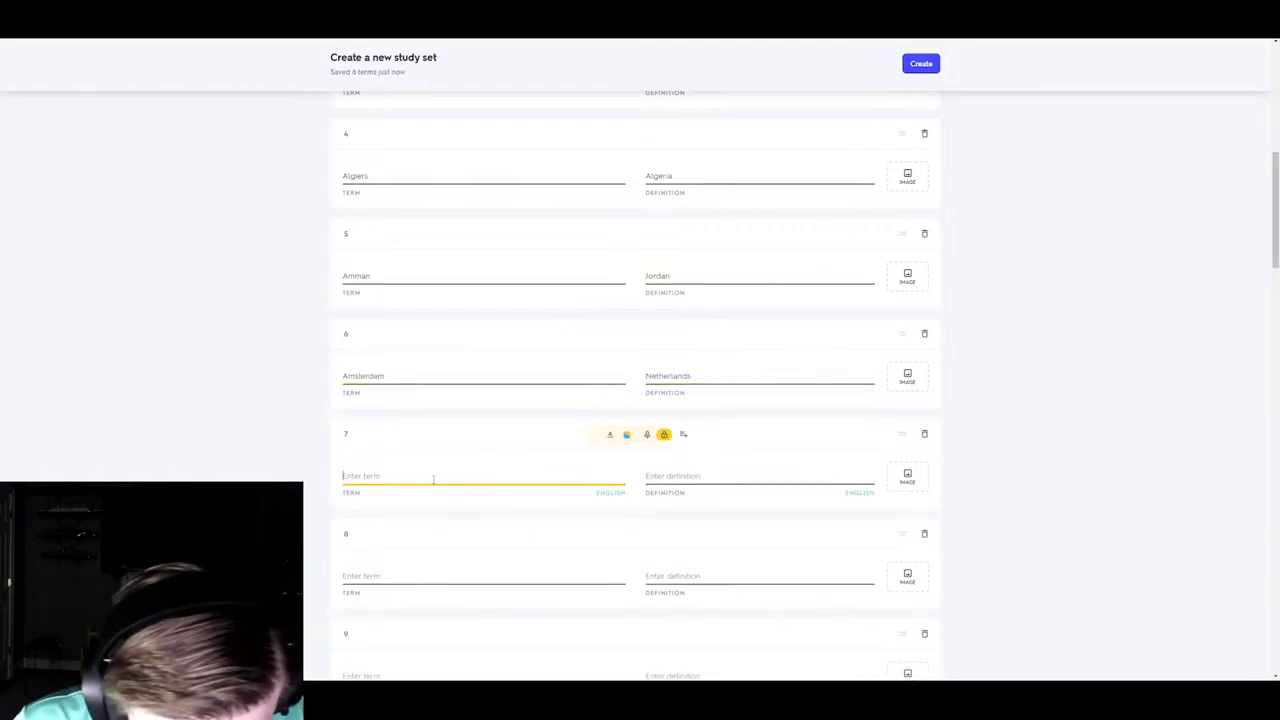
text(Hague)
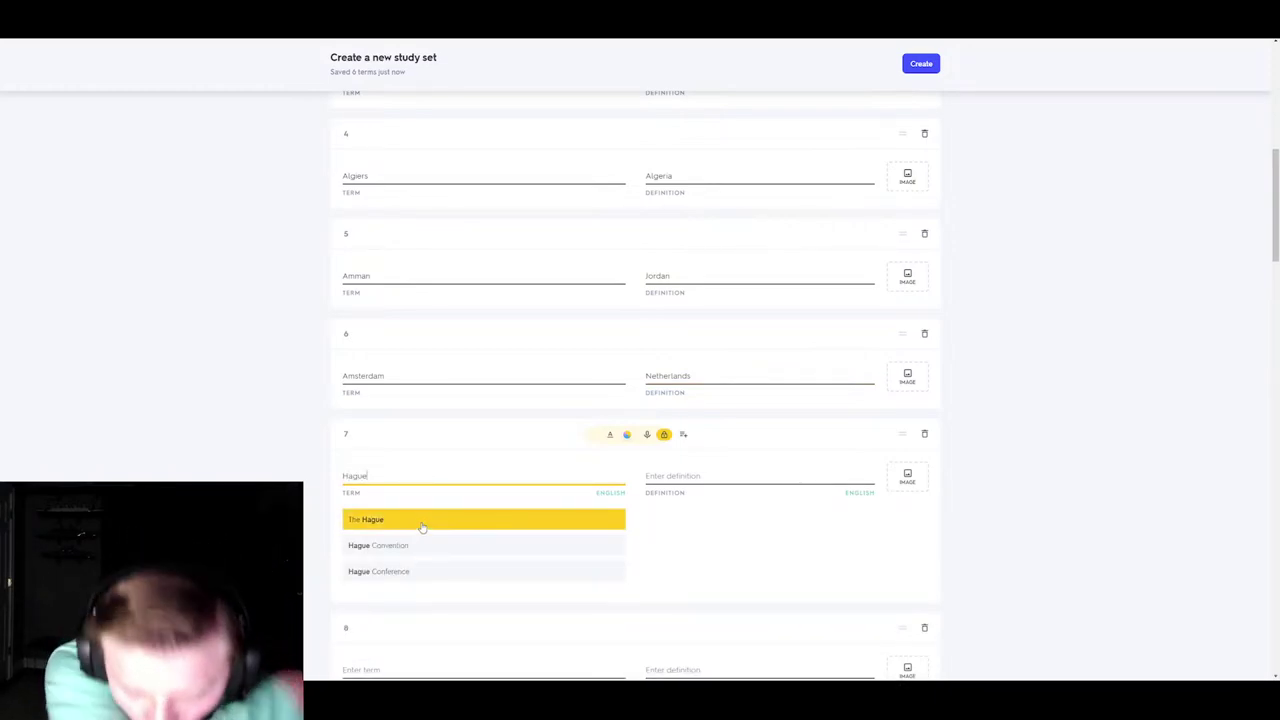
key(Tab)
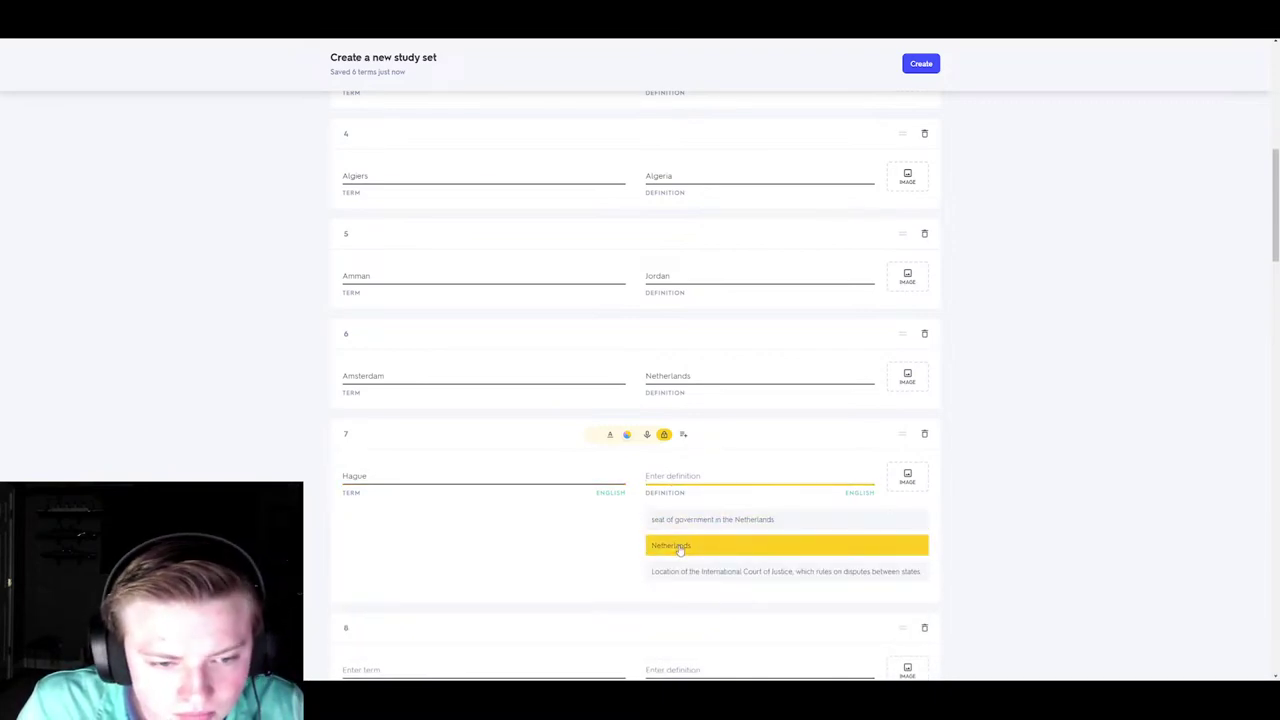
click(679, 547)
- Search Google for "capital of netherlands" in a new browser tab
key(ctrl+t)
text(ca)
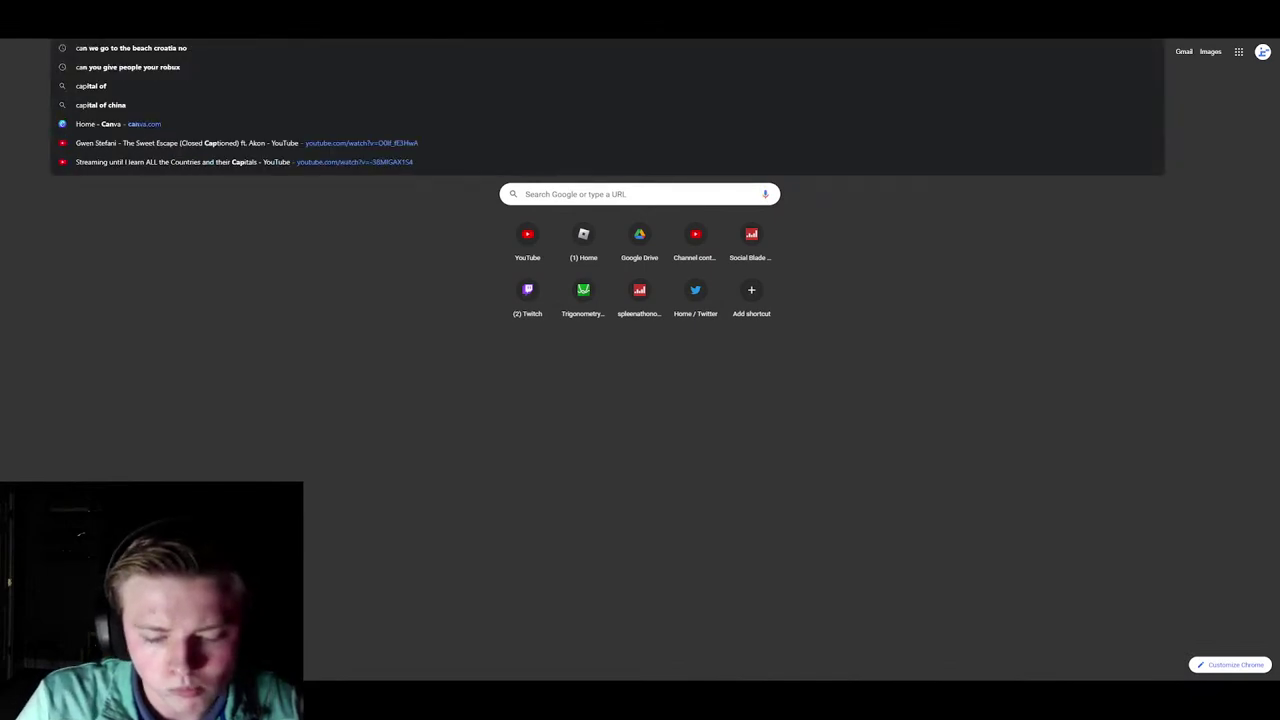
text(pital of ne)
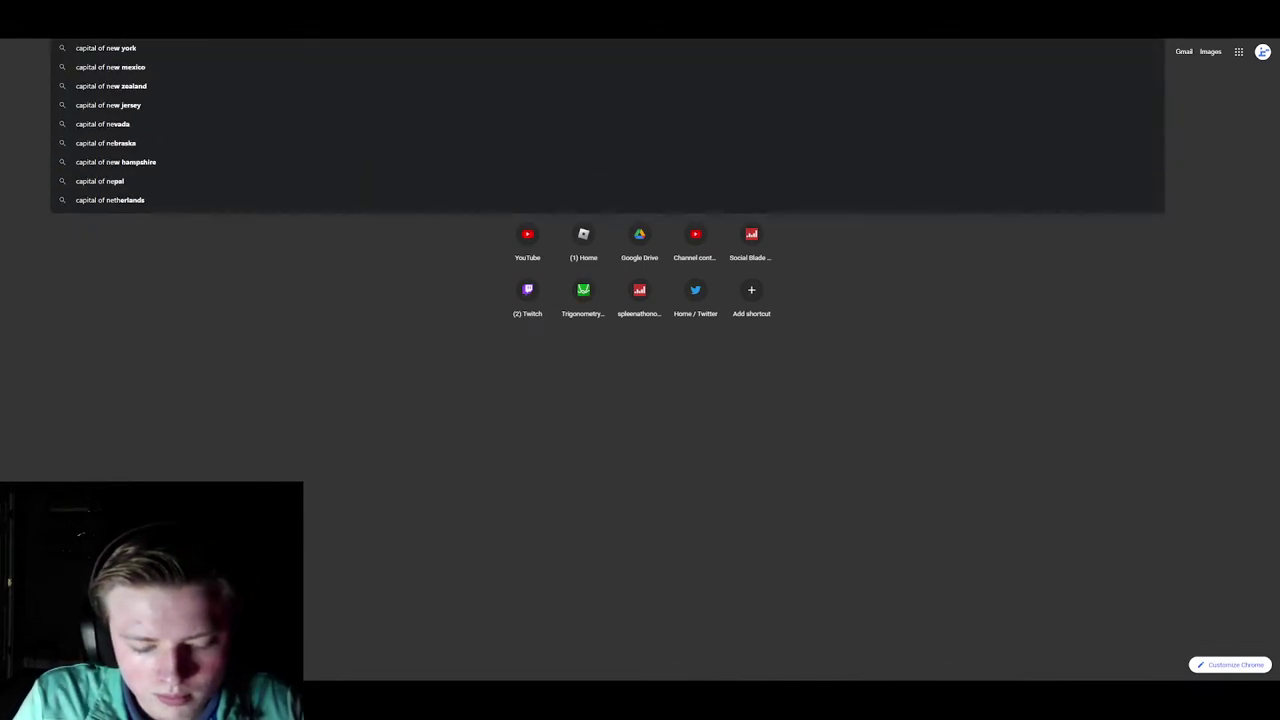
text(therlands)
key(Return)
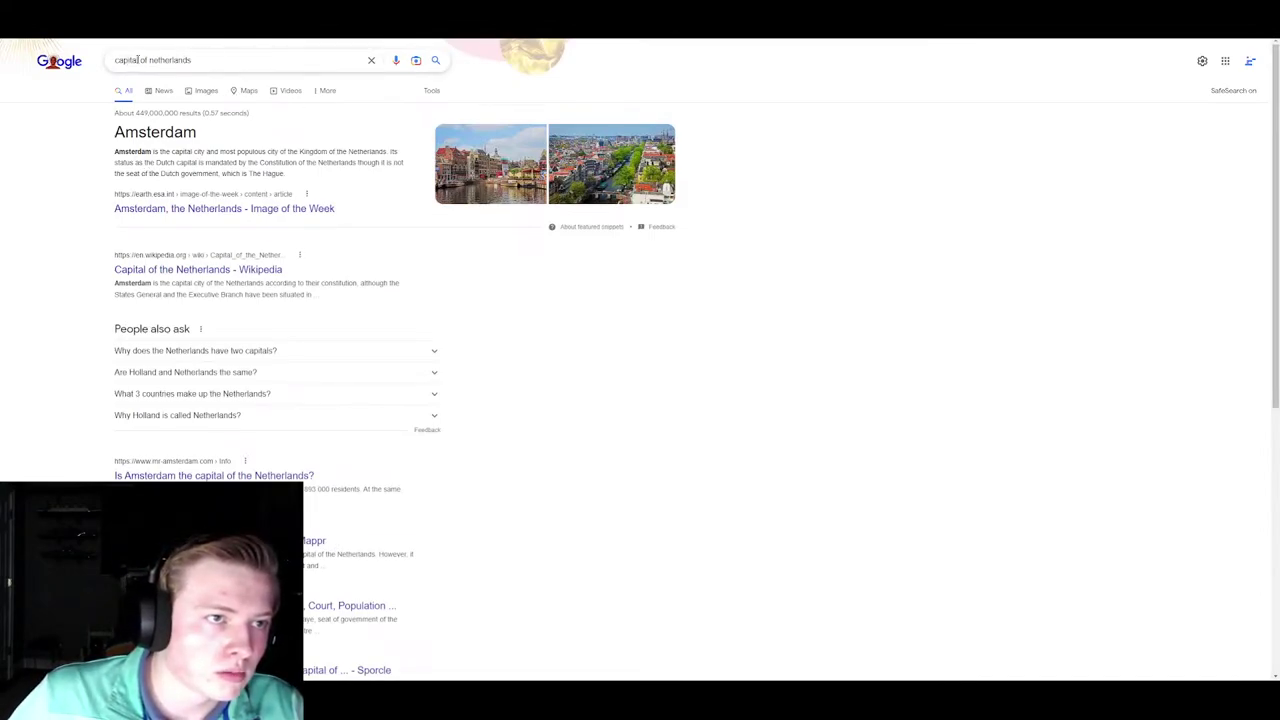
- Refine the Google search to "hague capital of netherlands", check the results, and return to the Quizlet study set
click(114, 60)
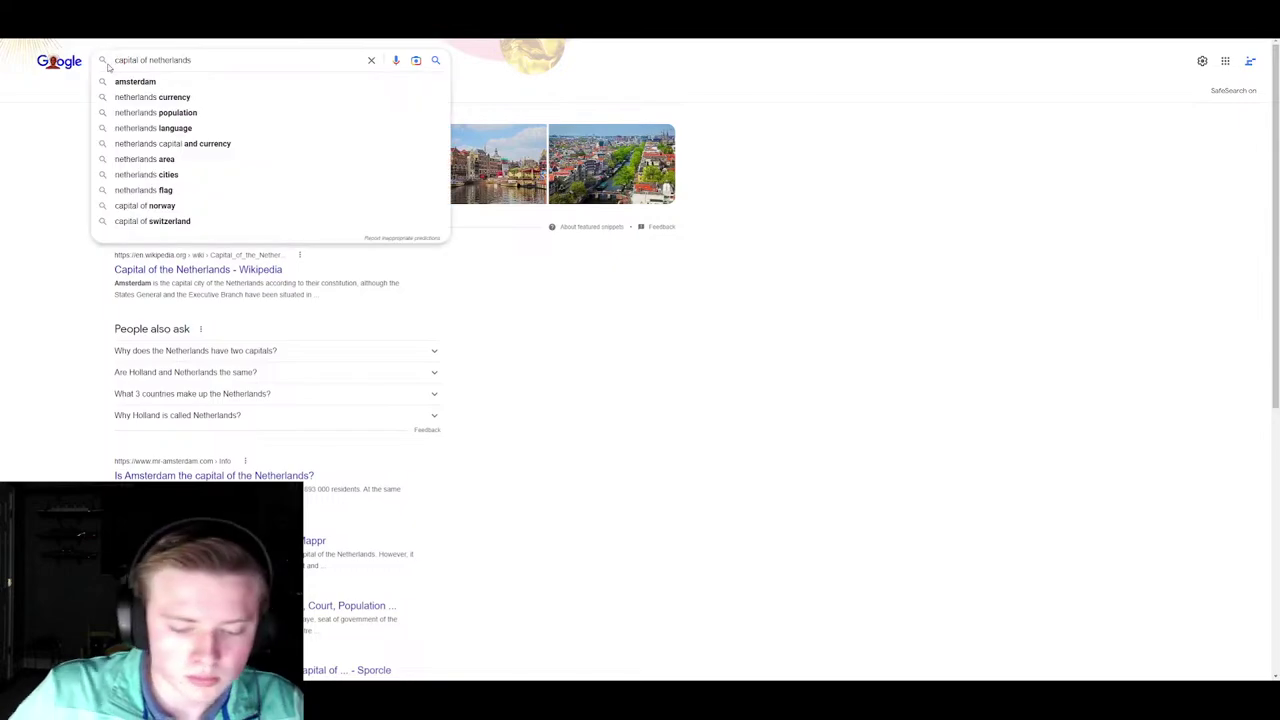
text(hague)
key(Return)
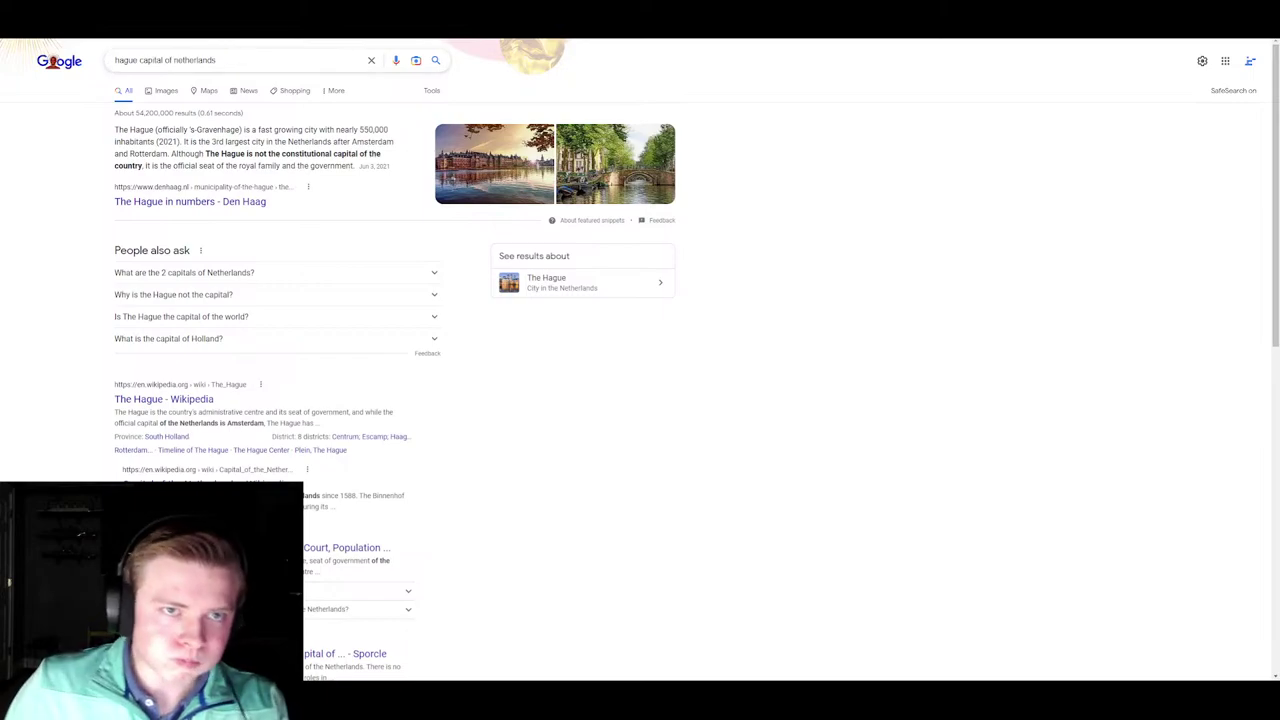
key(ctrl+w)
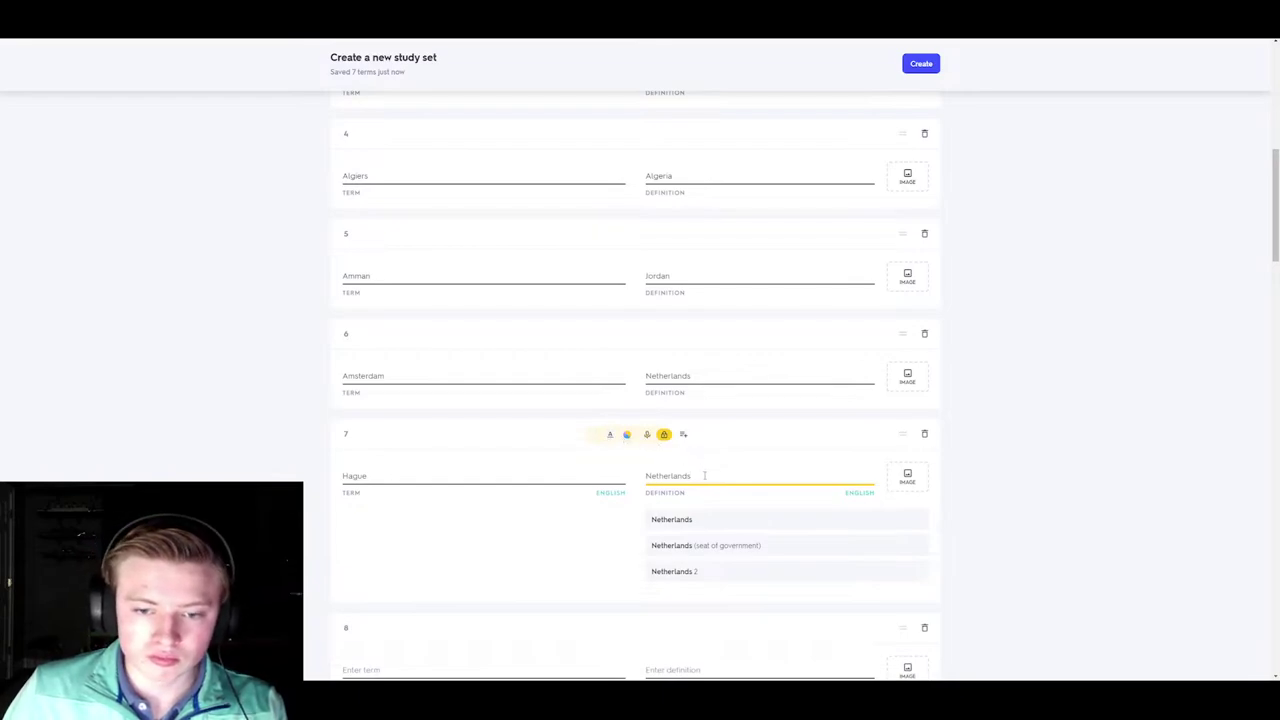
- Change the Hague card's definition to the suggested "Netherlands (seat of government)"
click(726, 547)
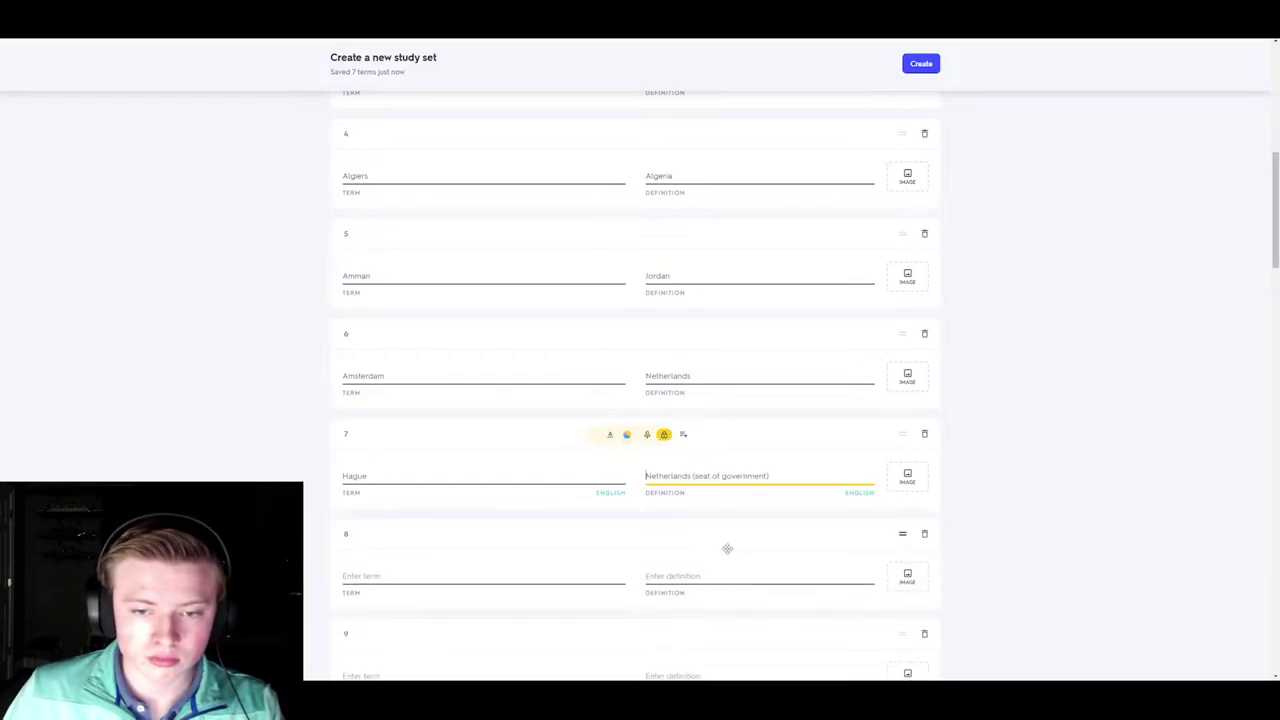
click(557, 477)
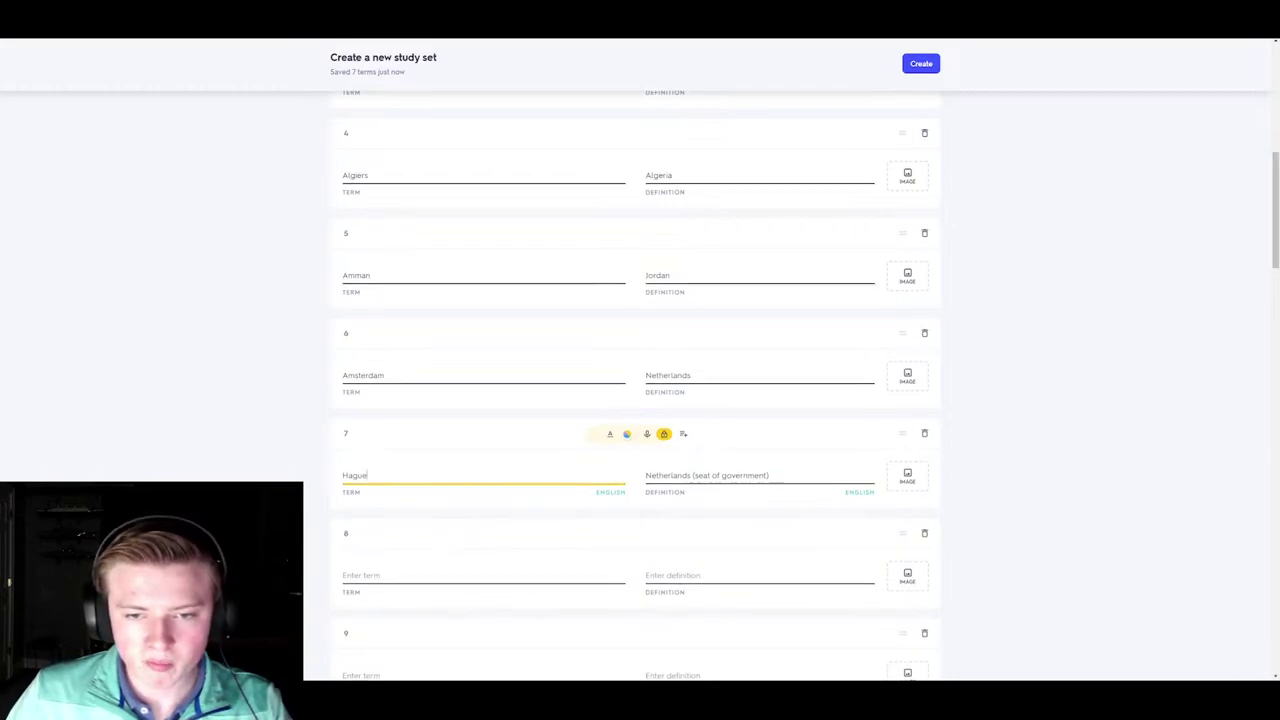
- Begin the term of card 8 with the letters An
scroll(444, 556, down, 1)
click(447, 531)
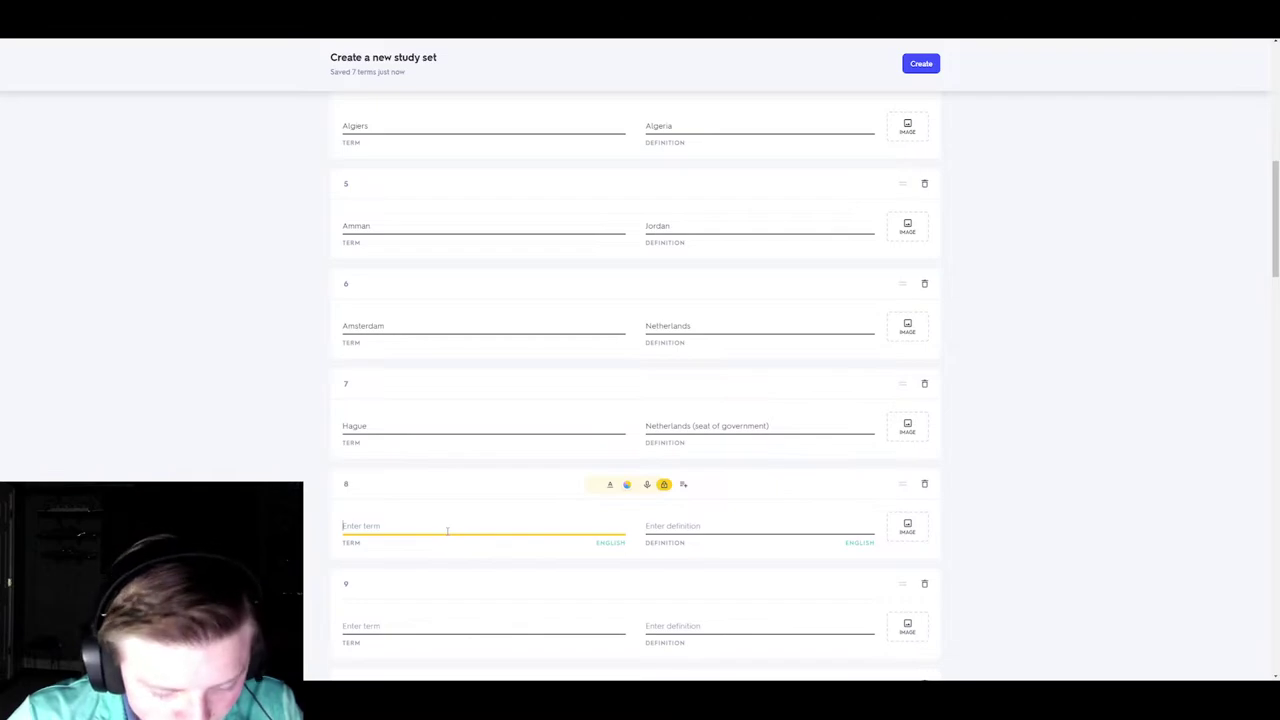
text(Ann)
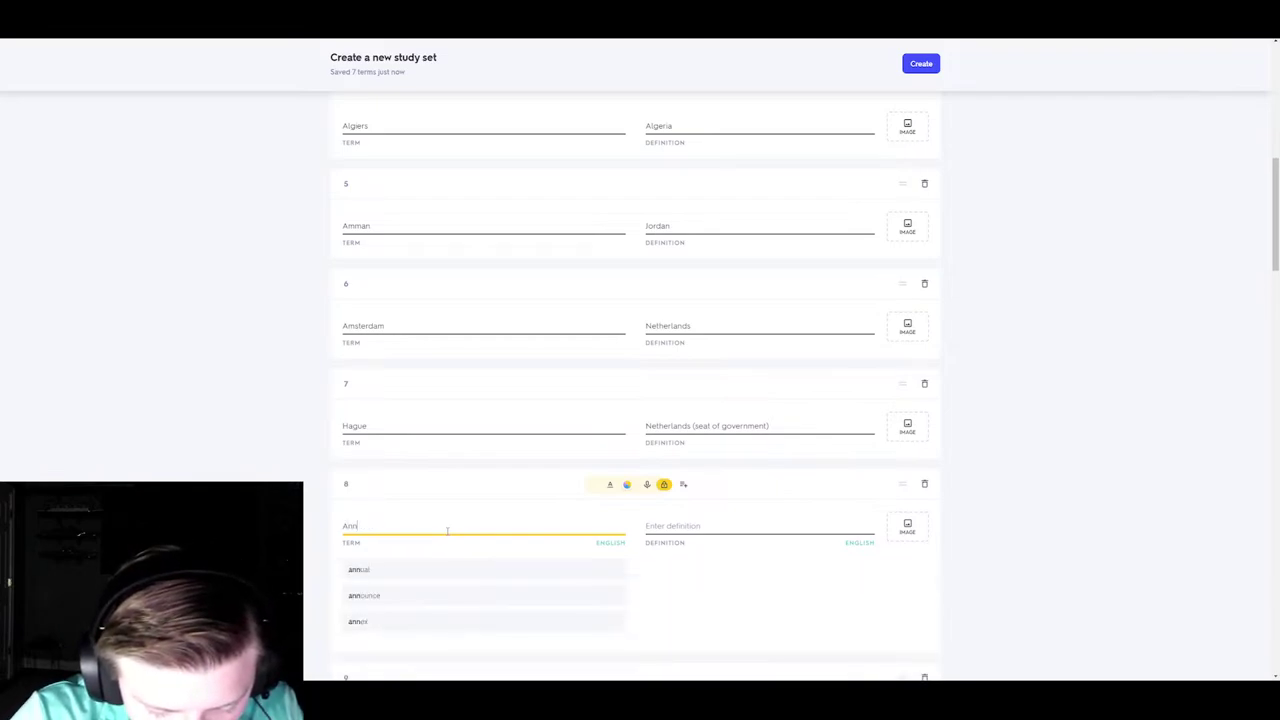
key(BackSpace)
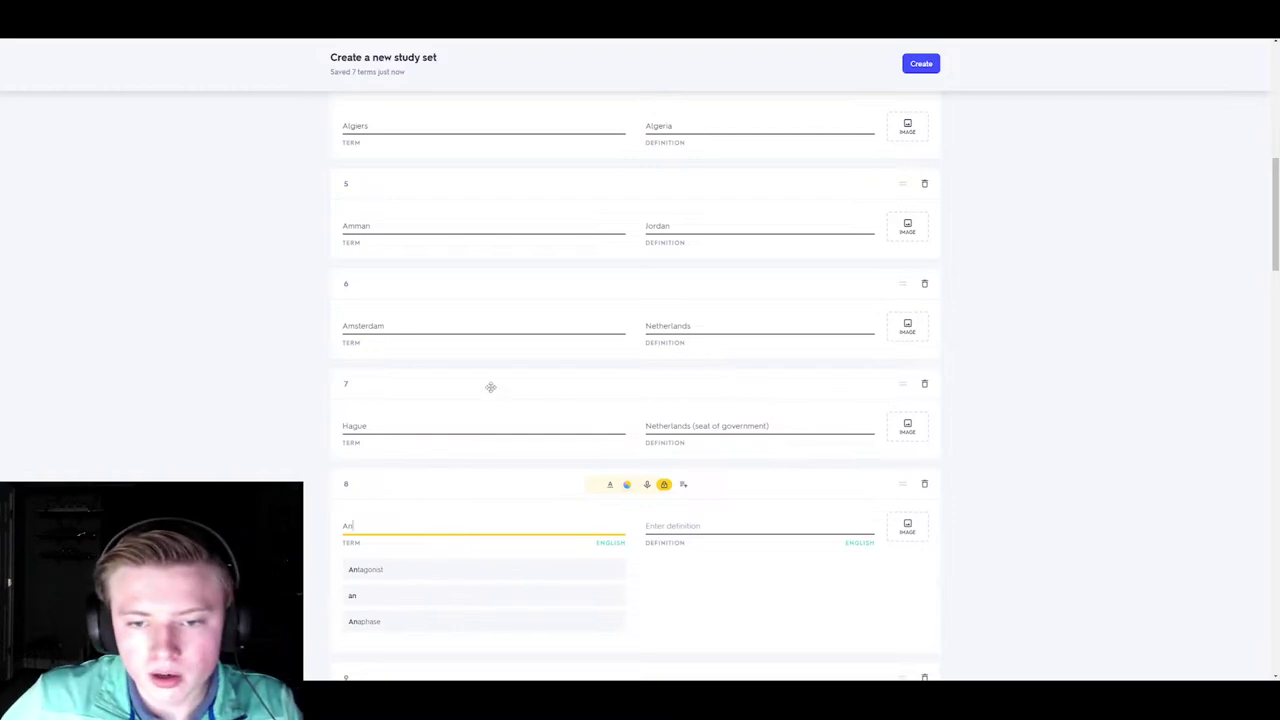
- Change card 6's term to the suggested "Amsterdam, The Hague" and delete the separate Hague card
click(404, 325)
text(/)
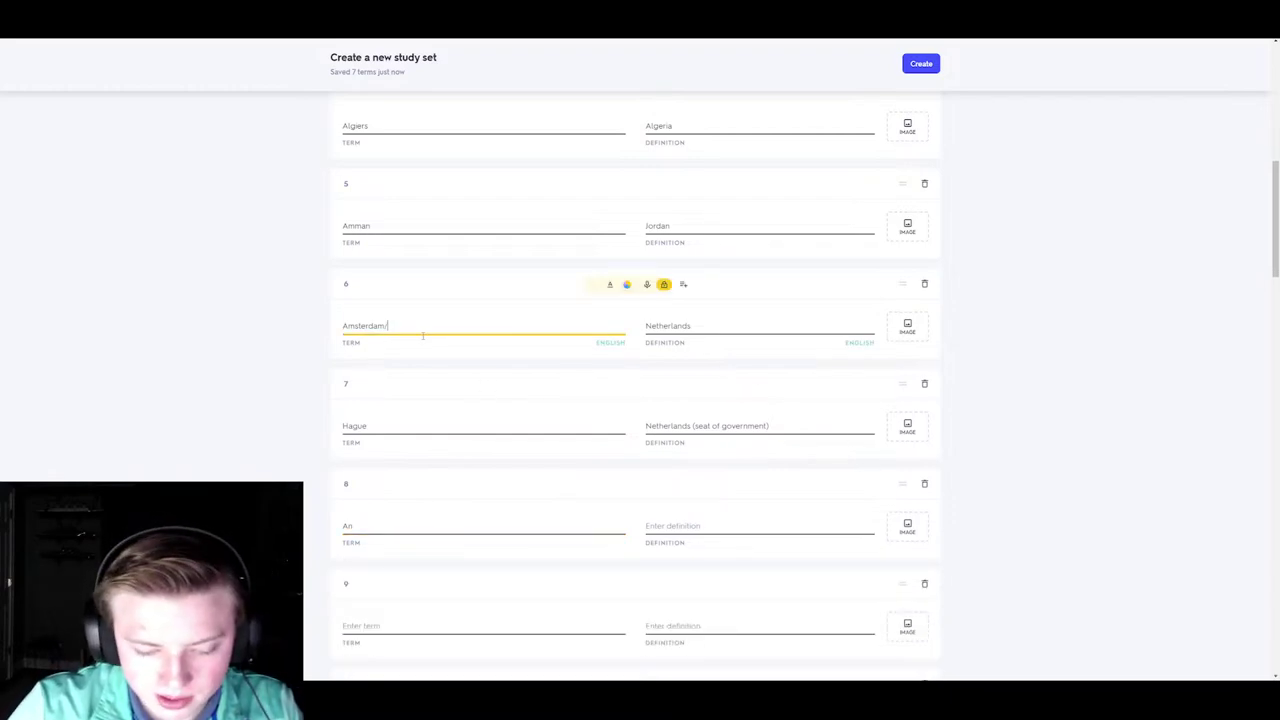
text(Ha)
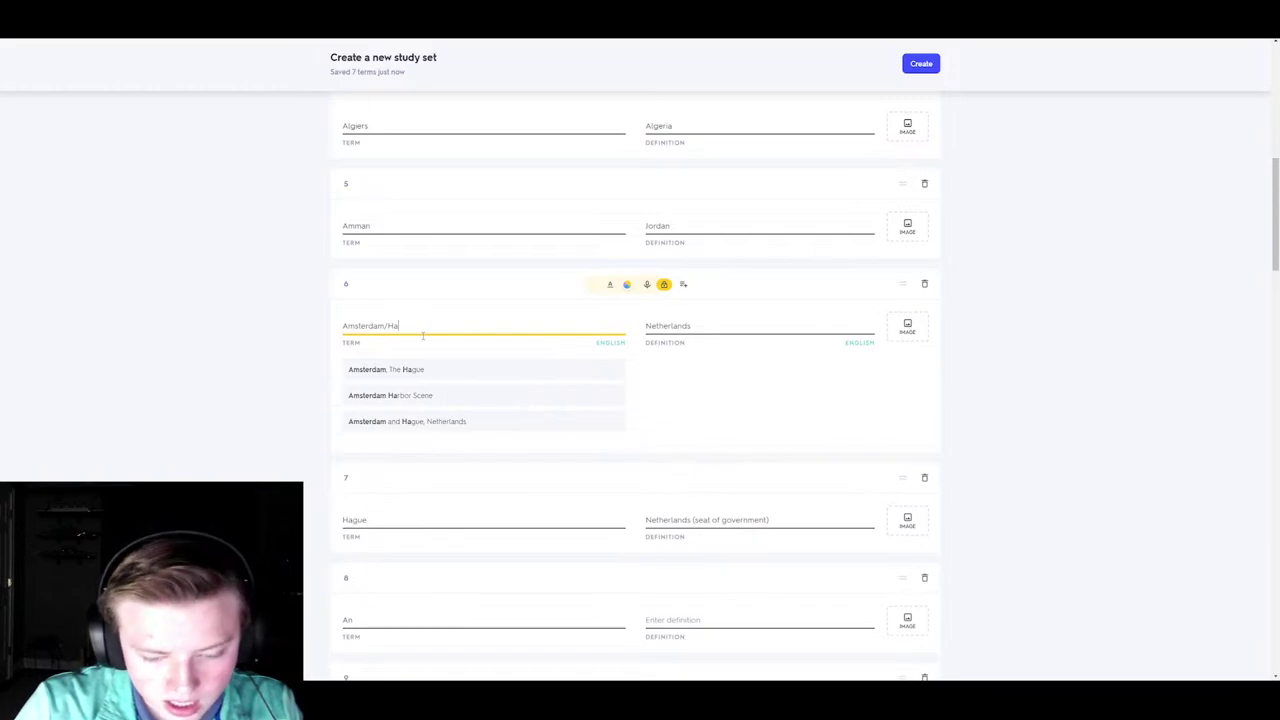
text(gue)
key(Down)
key(Tab)
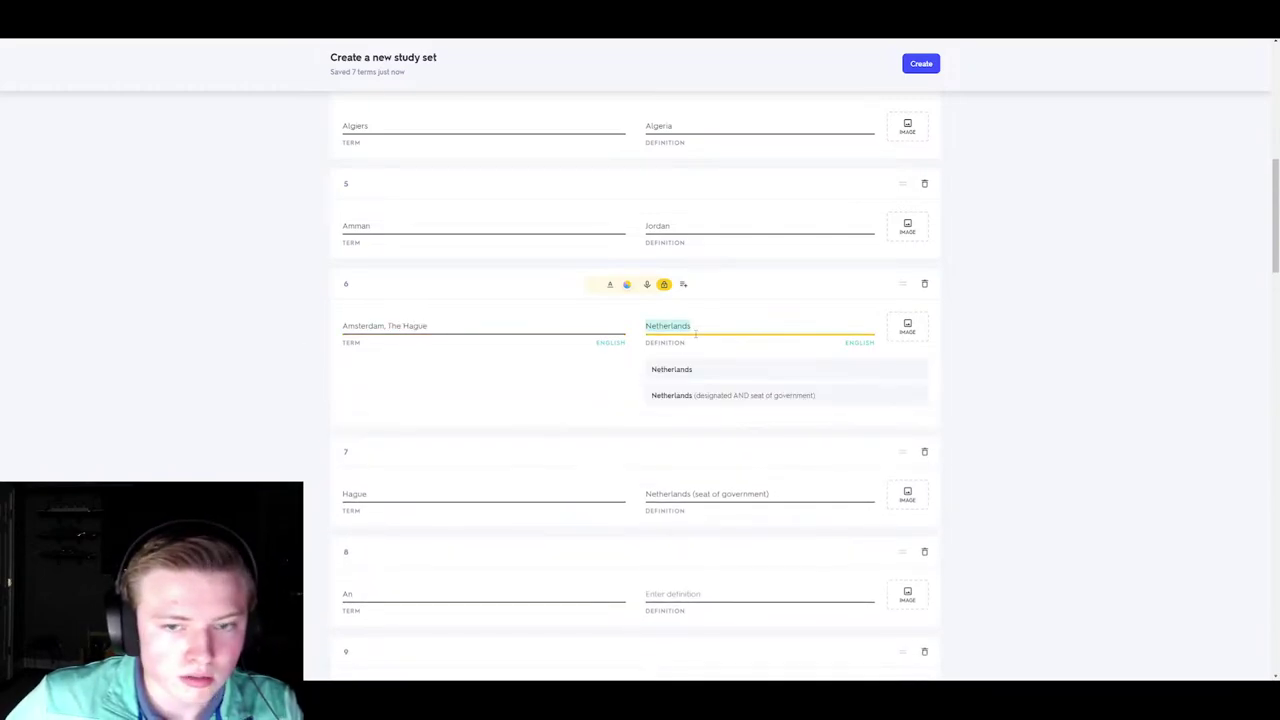
click(923, 452)
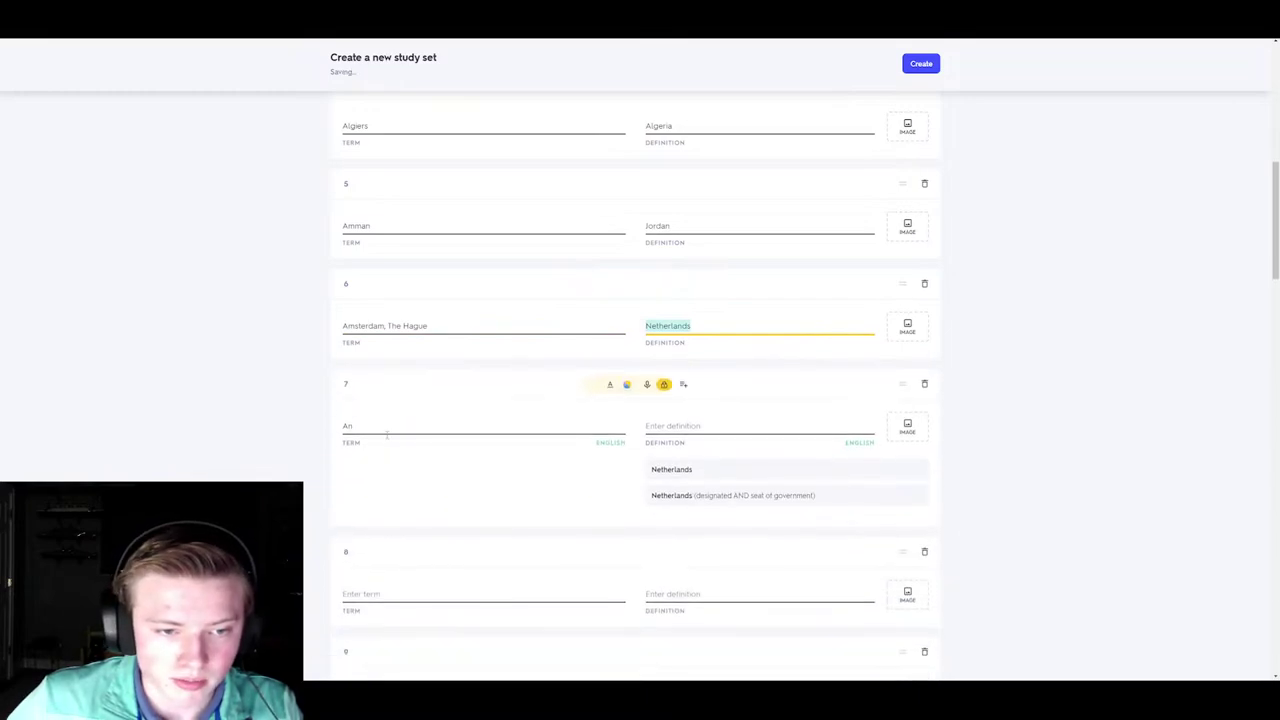
- Complete the term of card 7 as Ankara
click(395, 426)
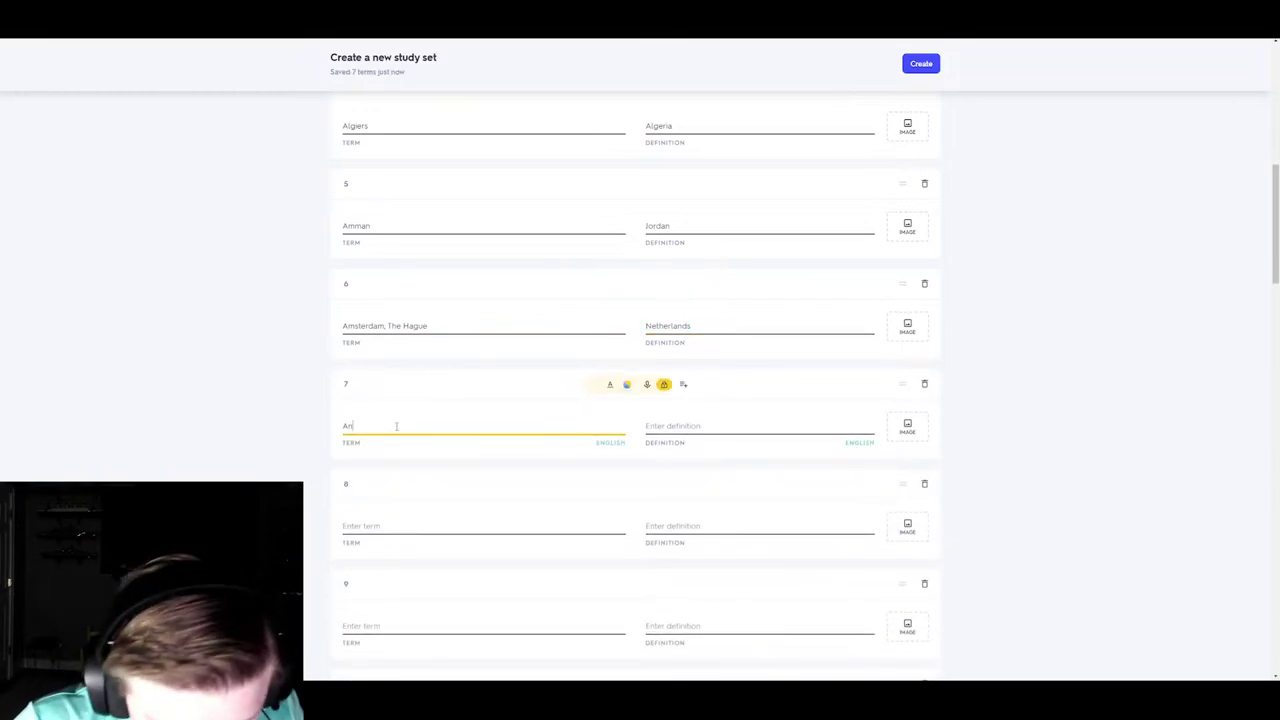
text(kara)
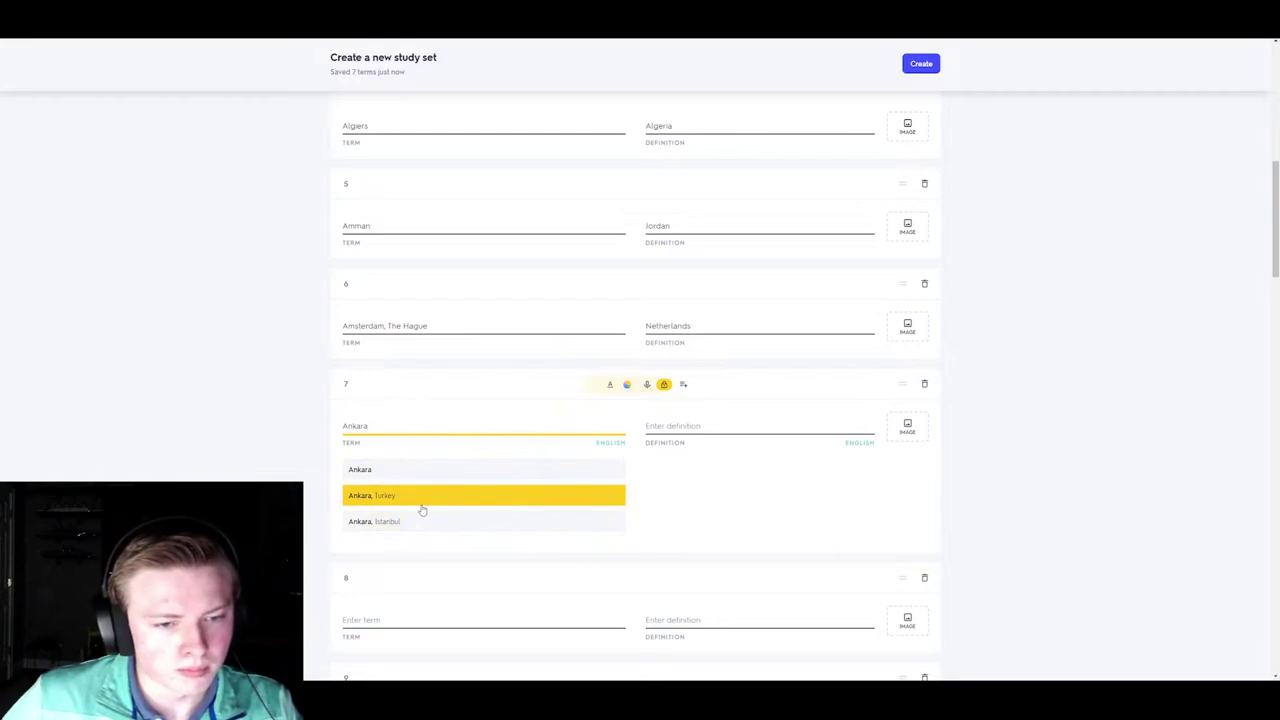
- Change the Google search to "ankara is the capital of" and check the related questions about Turkey's capital
key(ctrl+Tab)
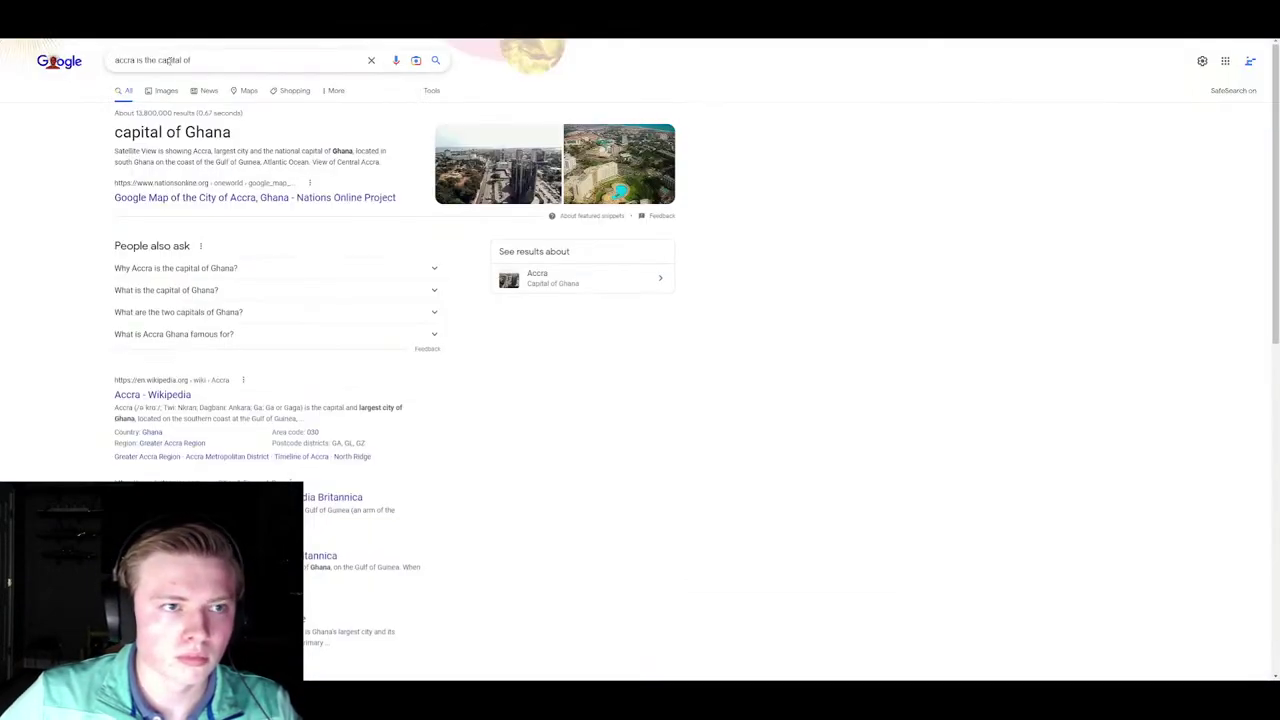
double_click(137, 60)
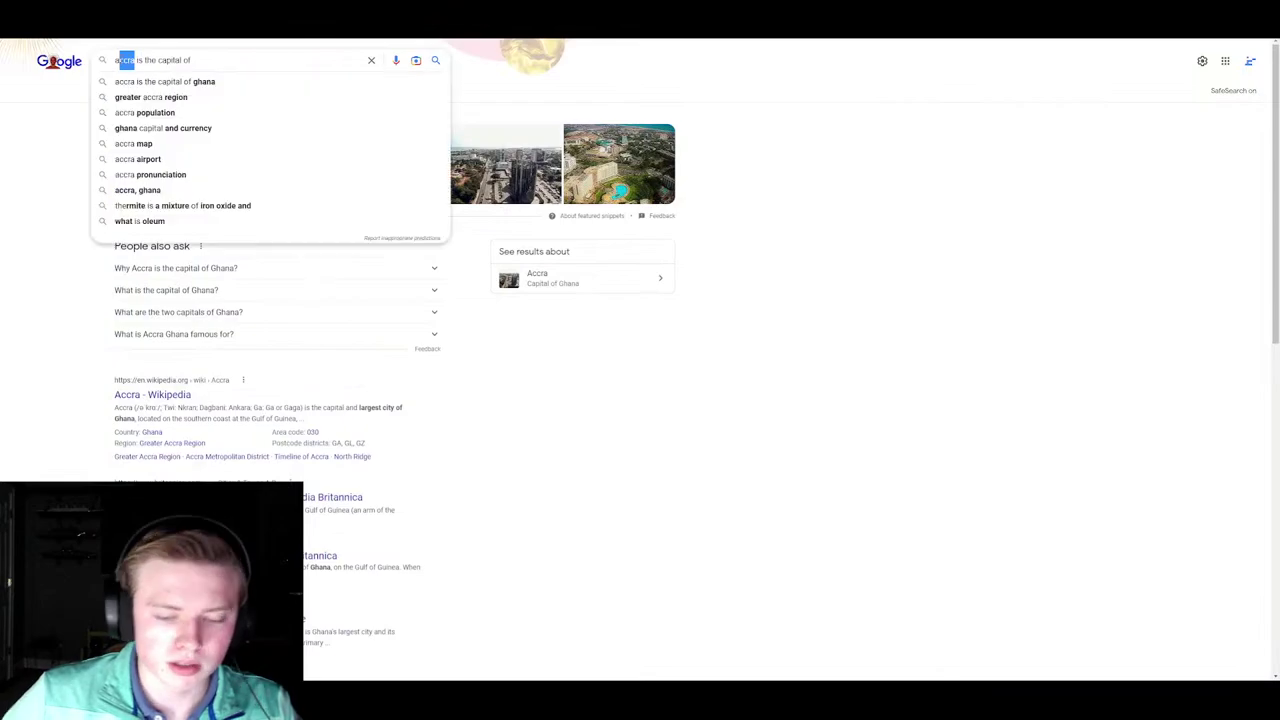
text(nmkara)
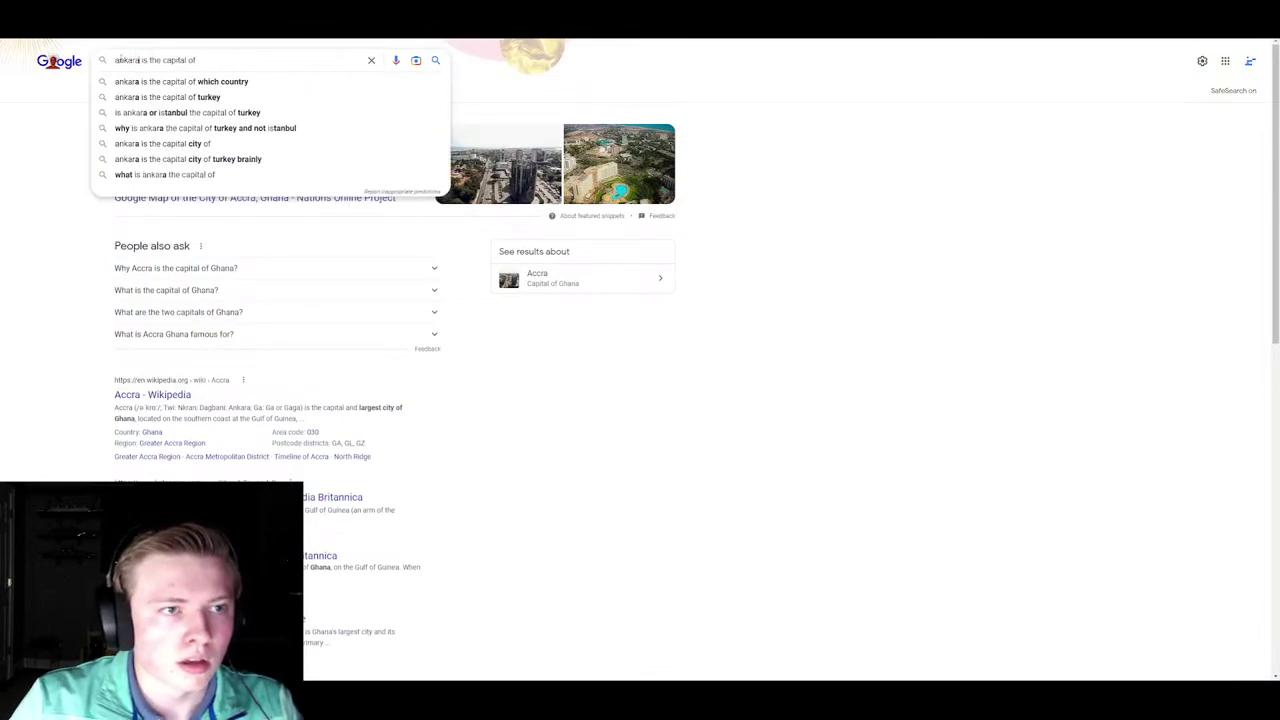
key(Return)
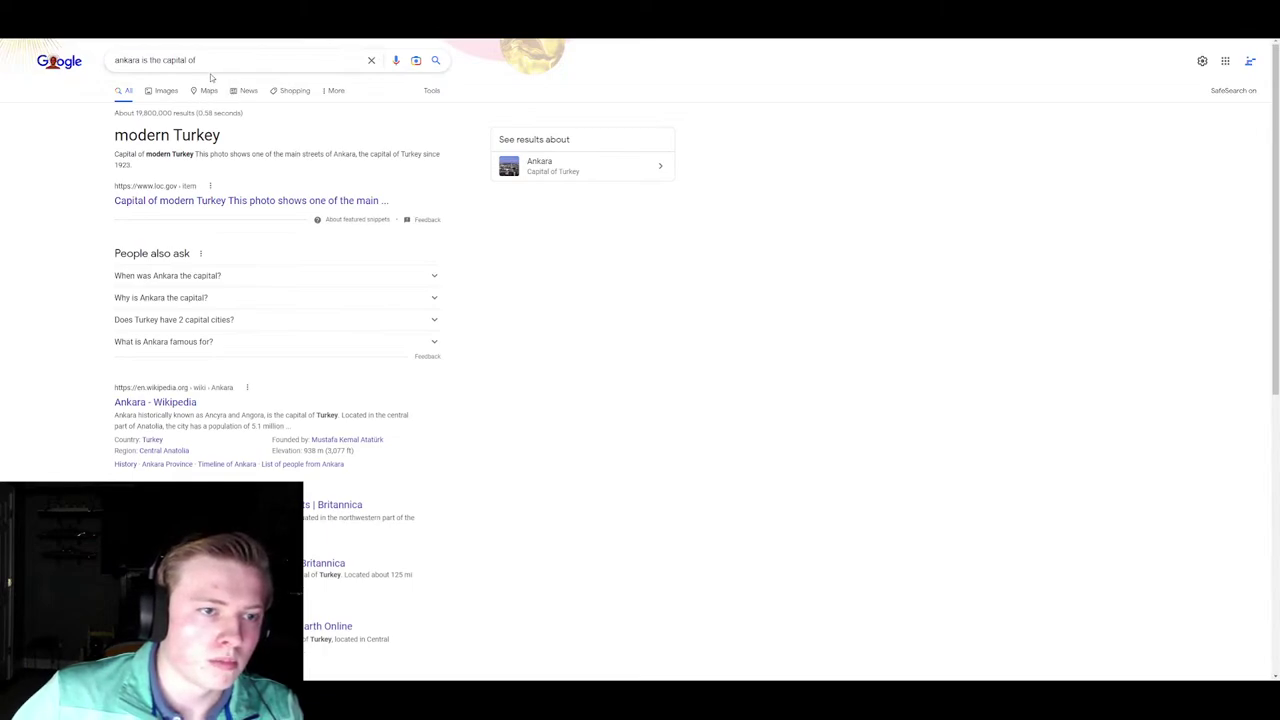
click(230, 320)
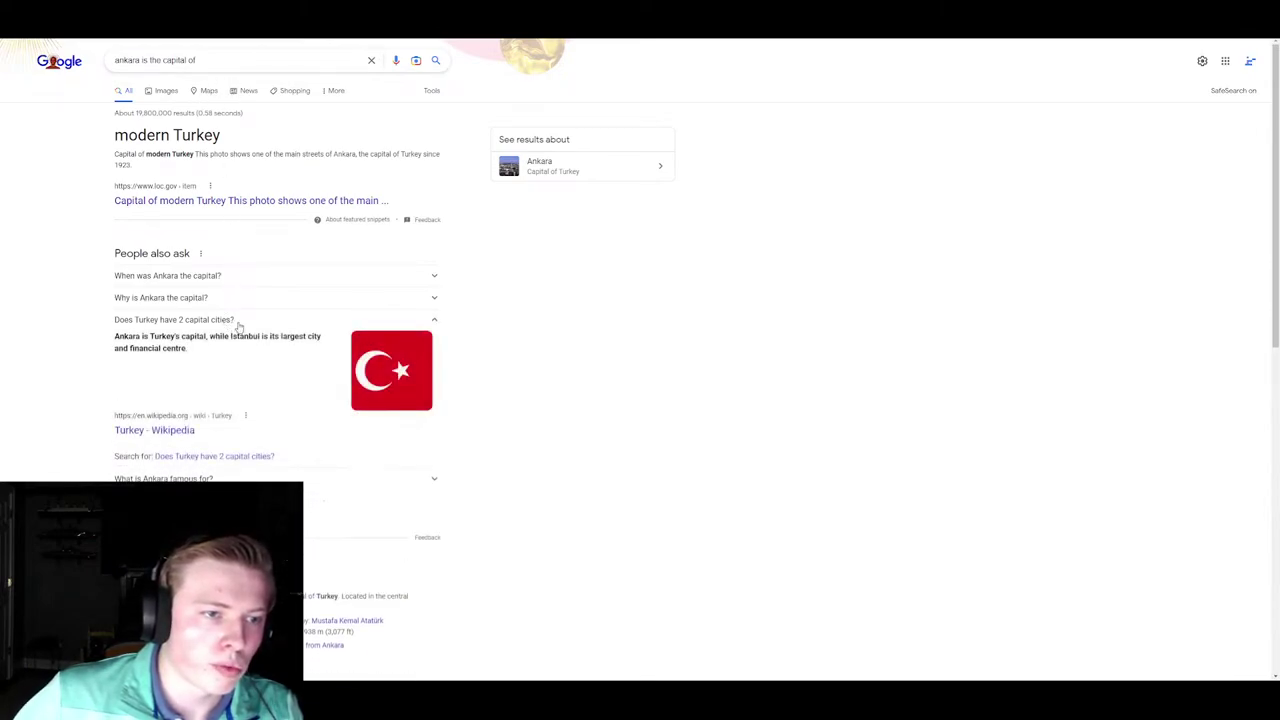
click(226, 286)
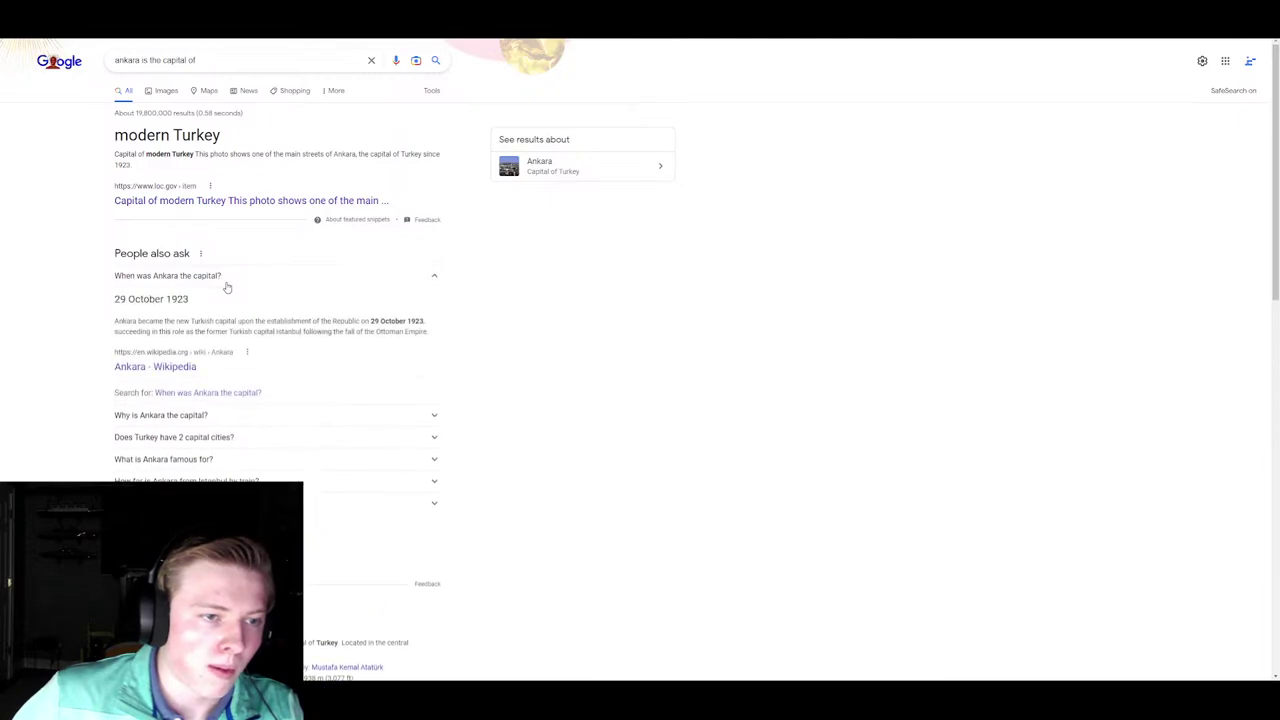
click(229, 283)
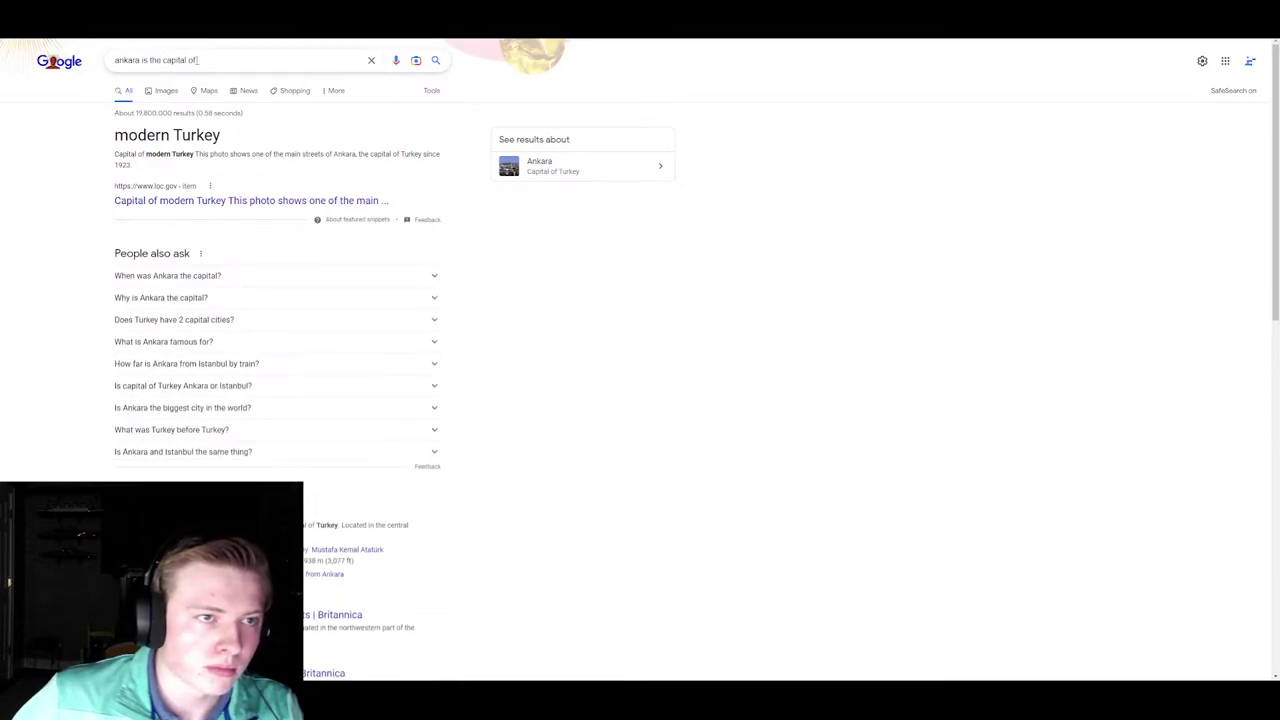
- Run the suggested search "is ankara or istanbul the capital of turkey", read the featured answer, and return to the Quizlet study set
click(210, 62)
text(i)
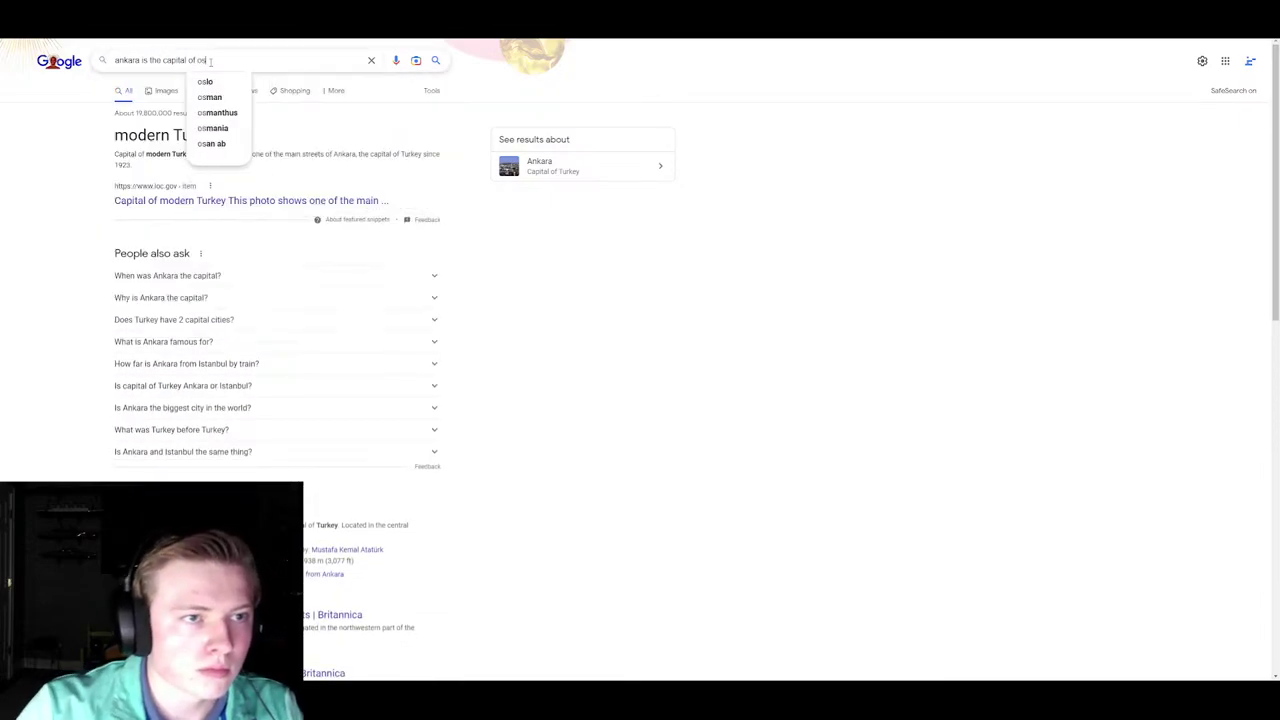
text(x)
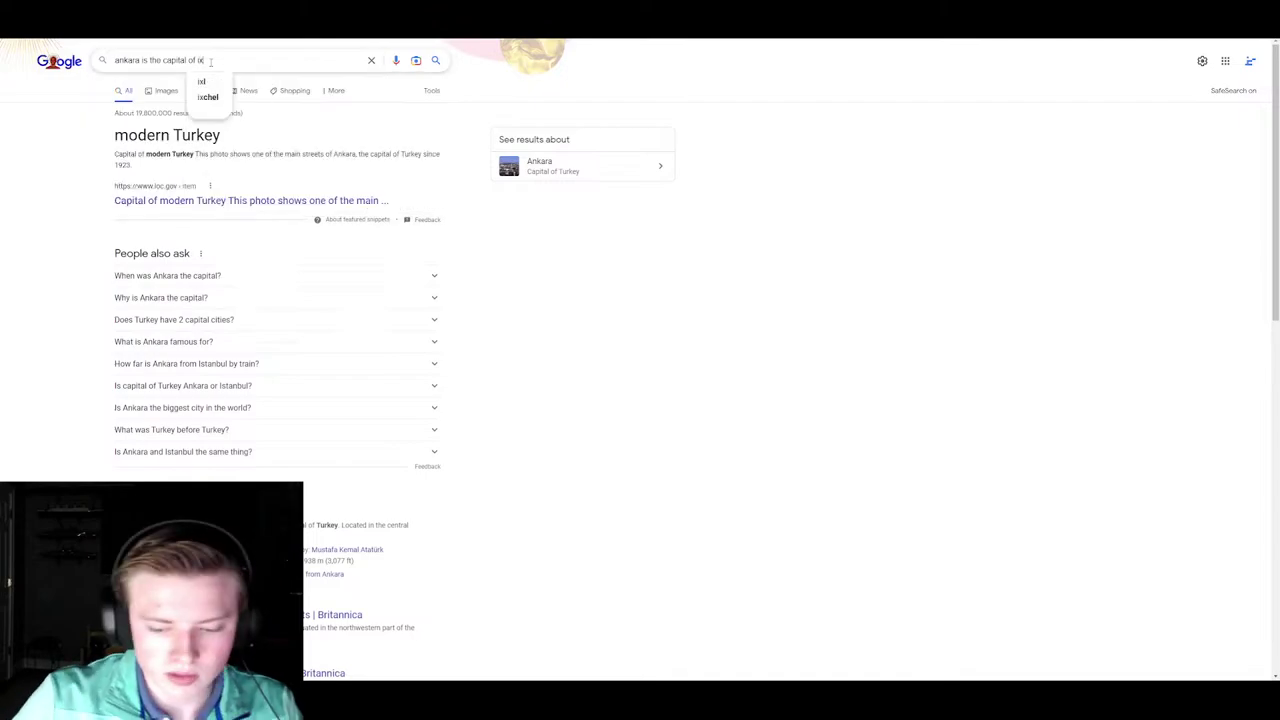
key(BackSpace)
text(st)
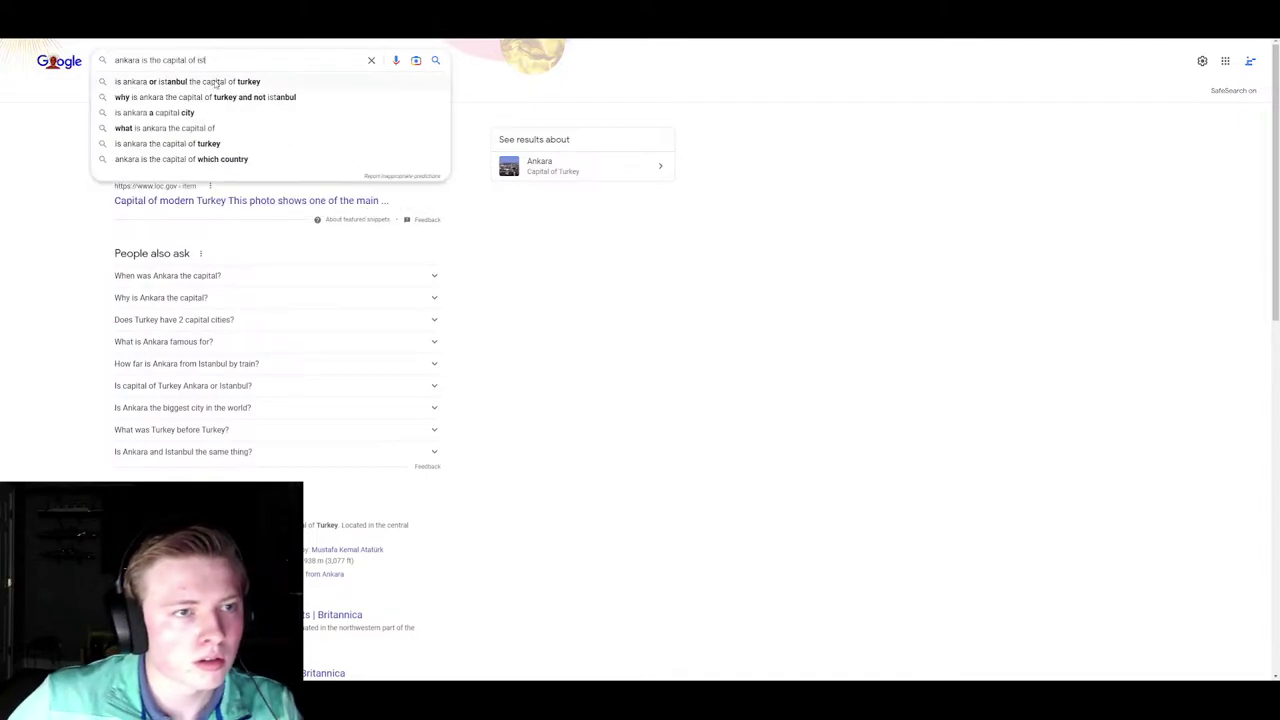
click(214, 81)
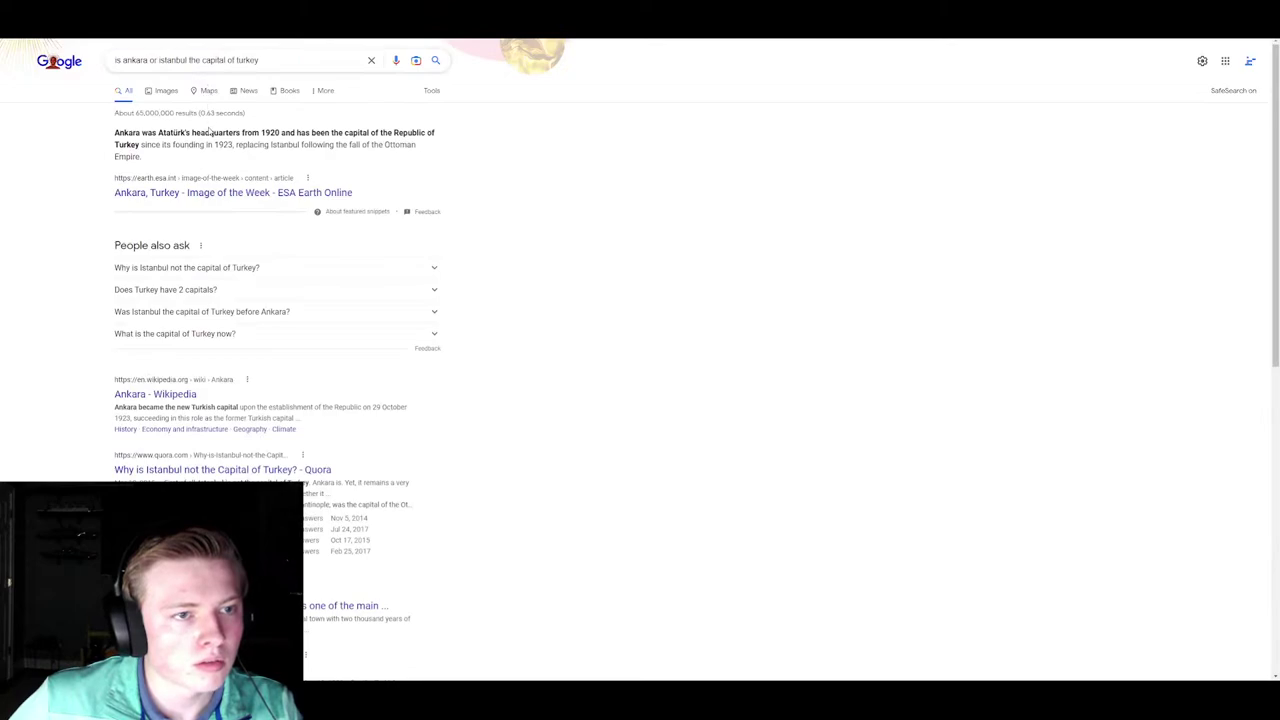
triple_click(280, 144)
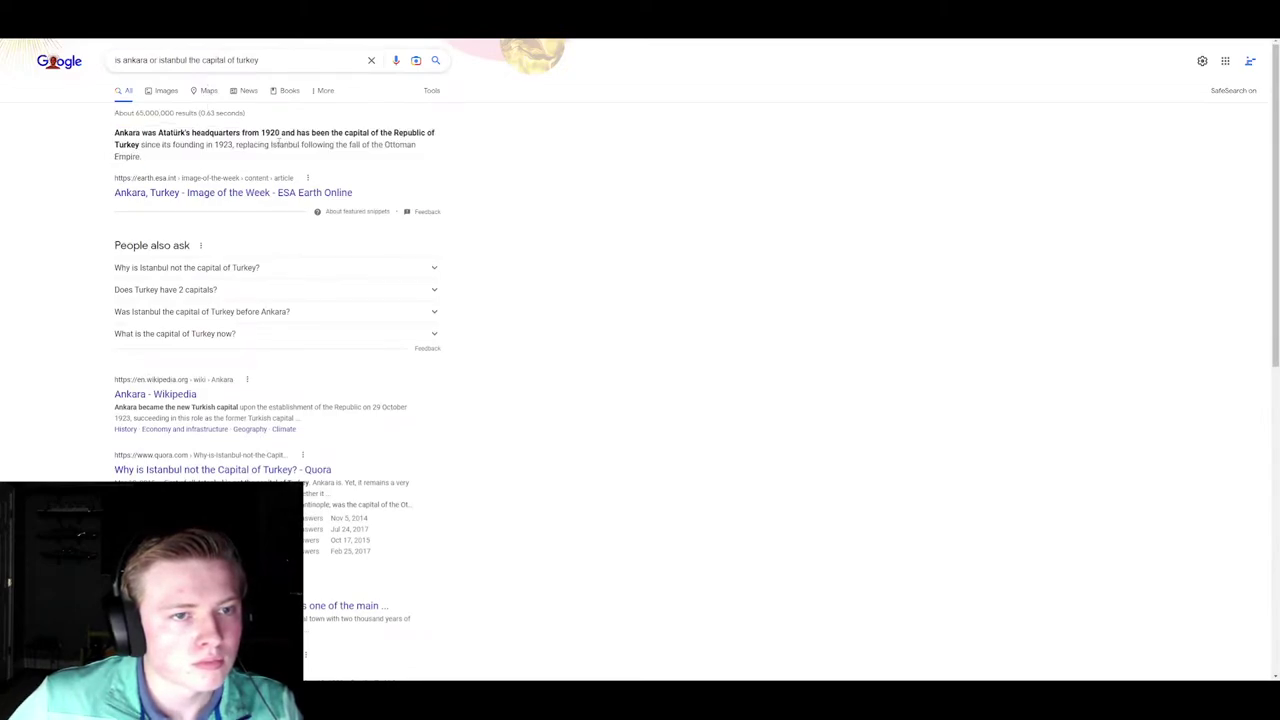
double_click(285, 145)
triple_click(280, 155)
click(280, 157)
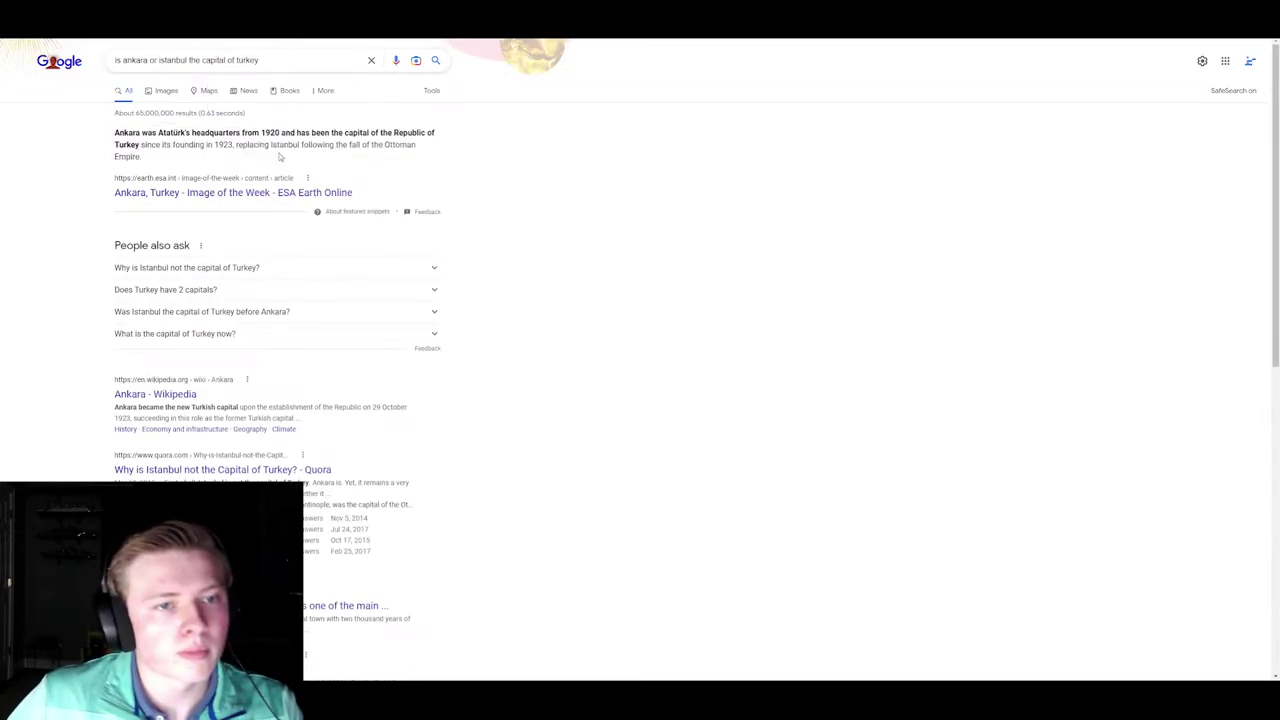
drag(282, 158, 150, 114)
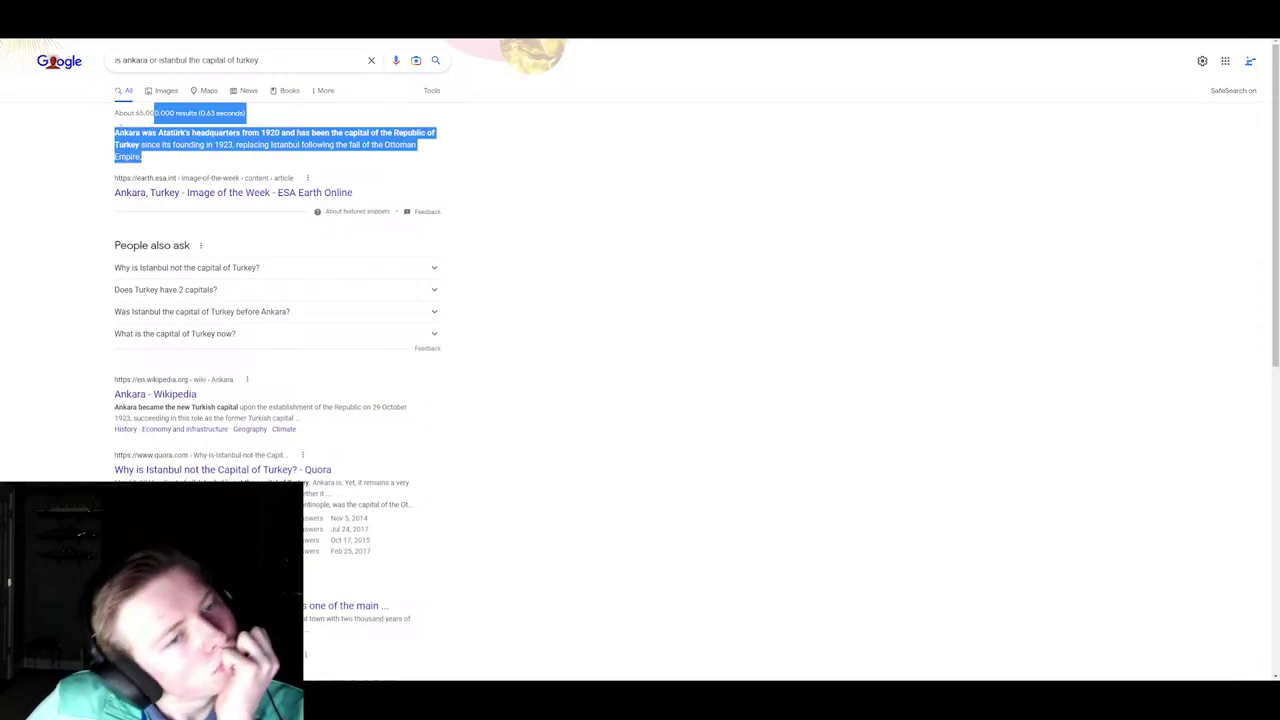
click(112, 133)
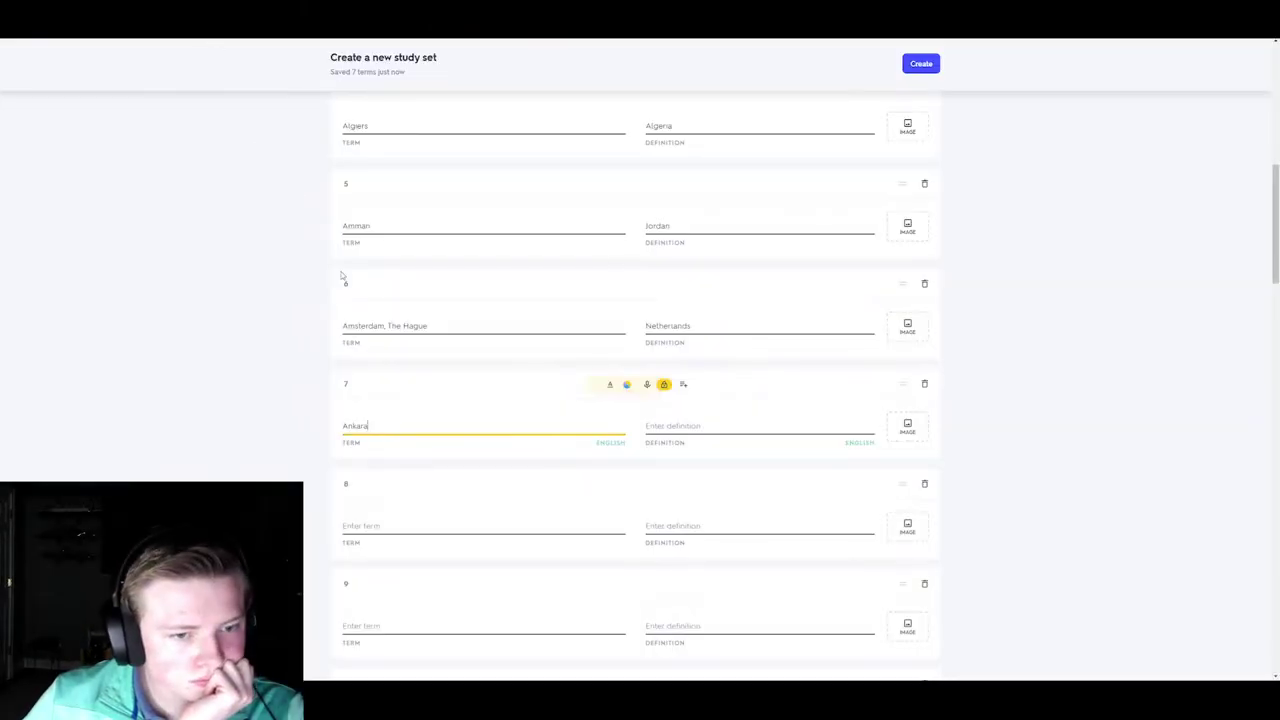
- Look up "ankara is the capital of" again in a new browser tab and return to the study set
key(ctrl+t)
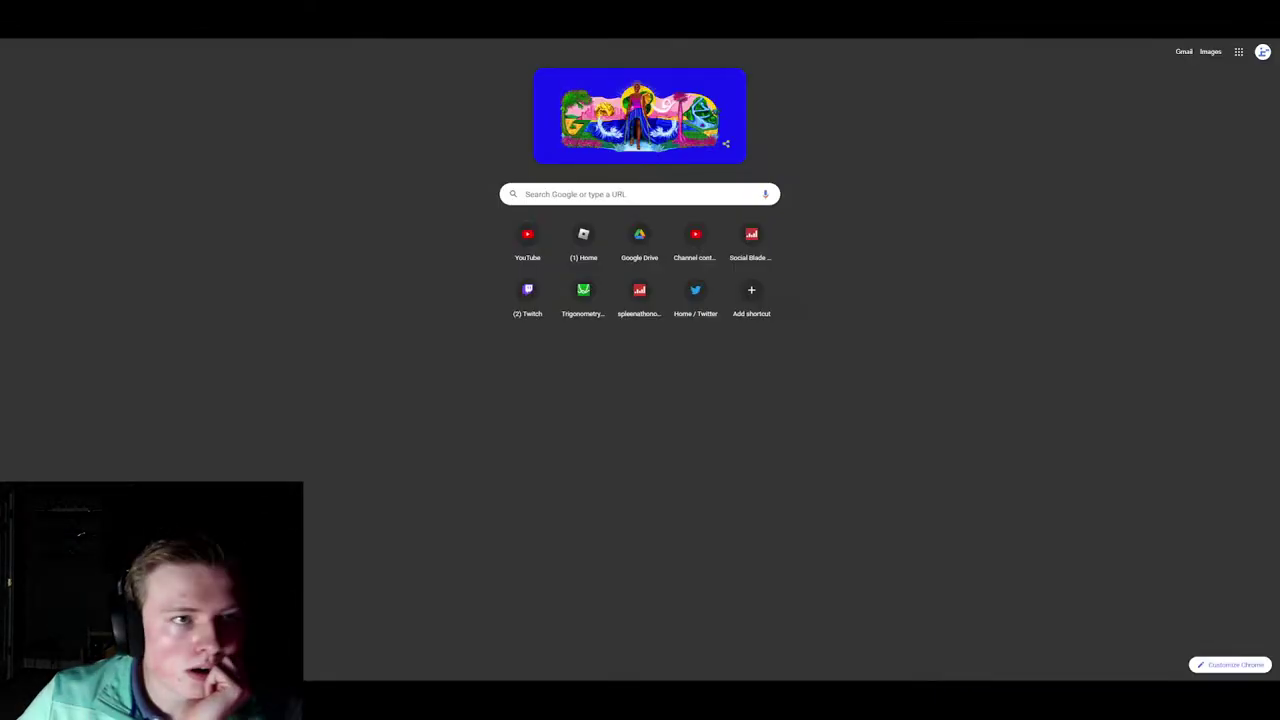
click(173, 48)
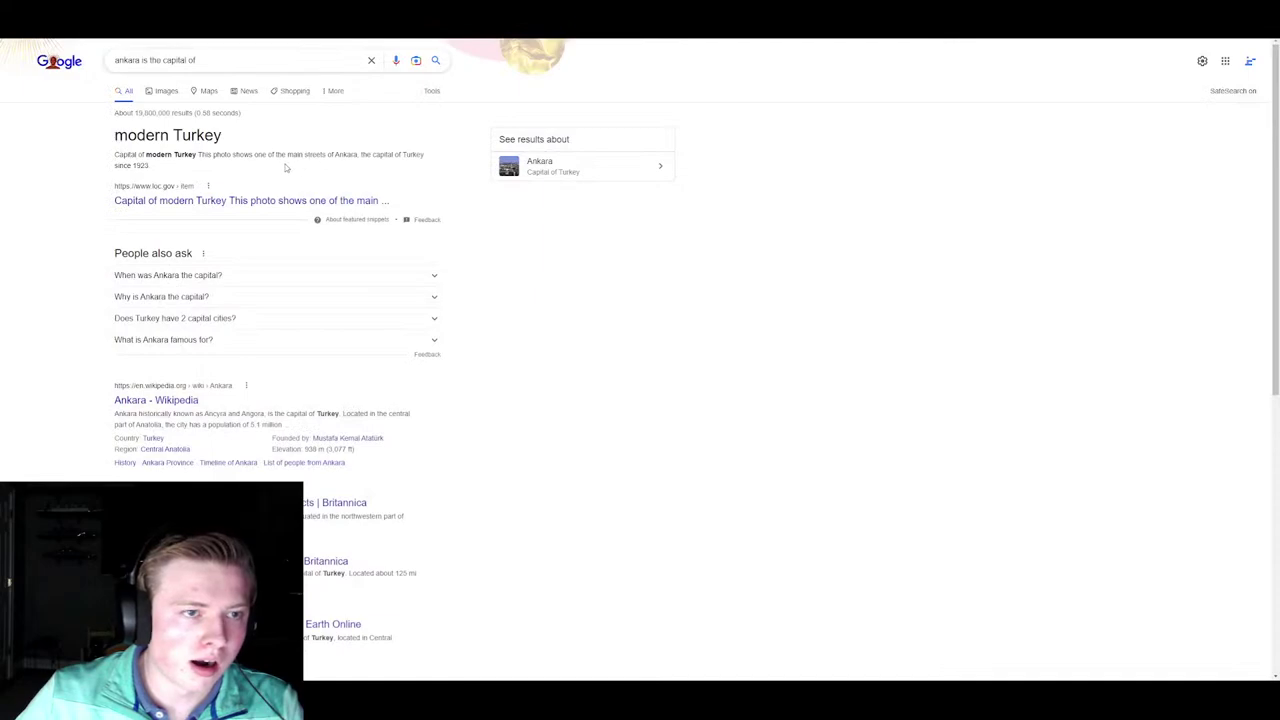
key(ctrl+shift+Tab)
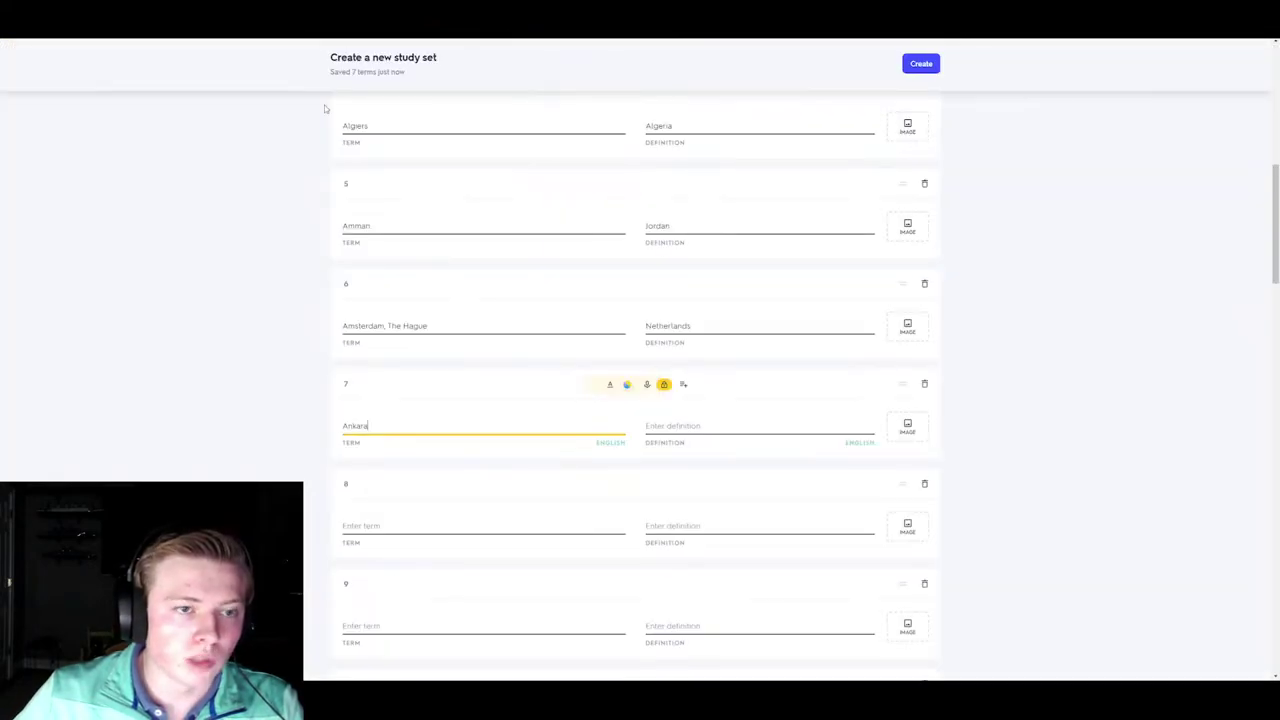
- Search for "capital of turkey" in a new tab, open the related Türkiye results, and return to the study set
key(ctrl+Tab)
key(ctrl+t)
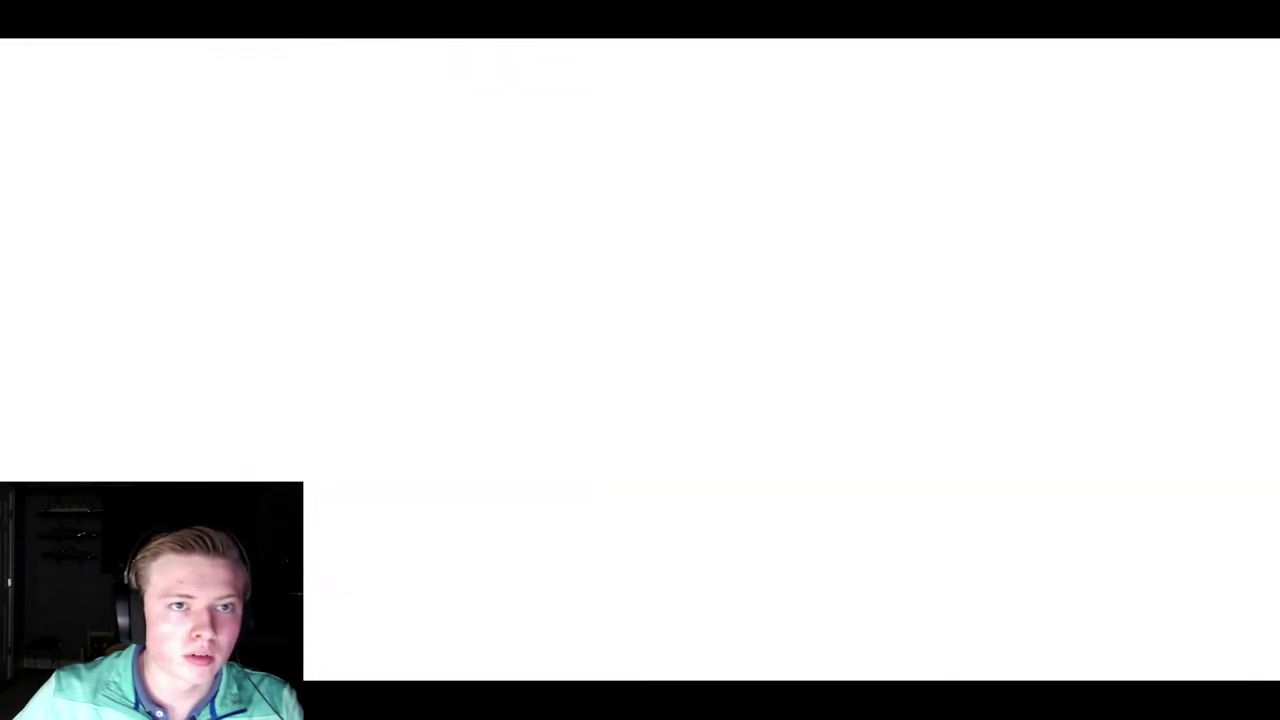
text(capital of turkey)
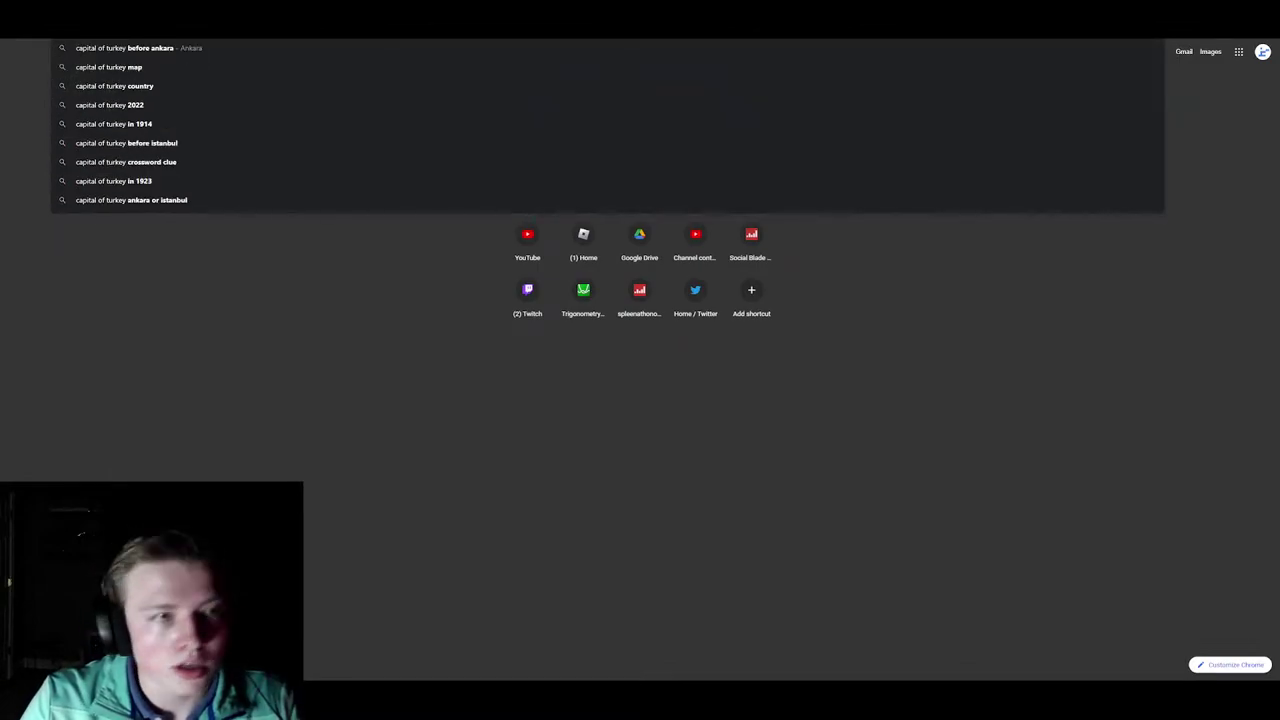
key(Return)
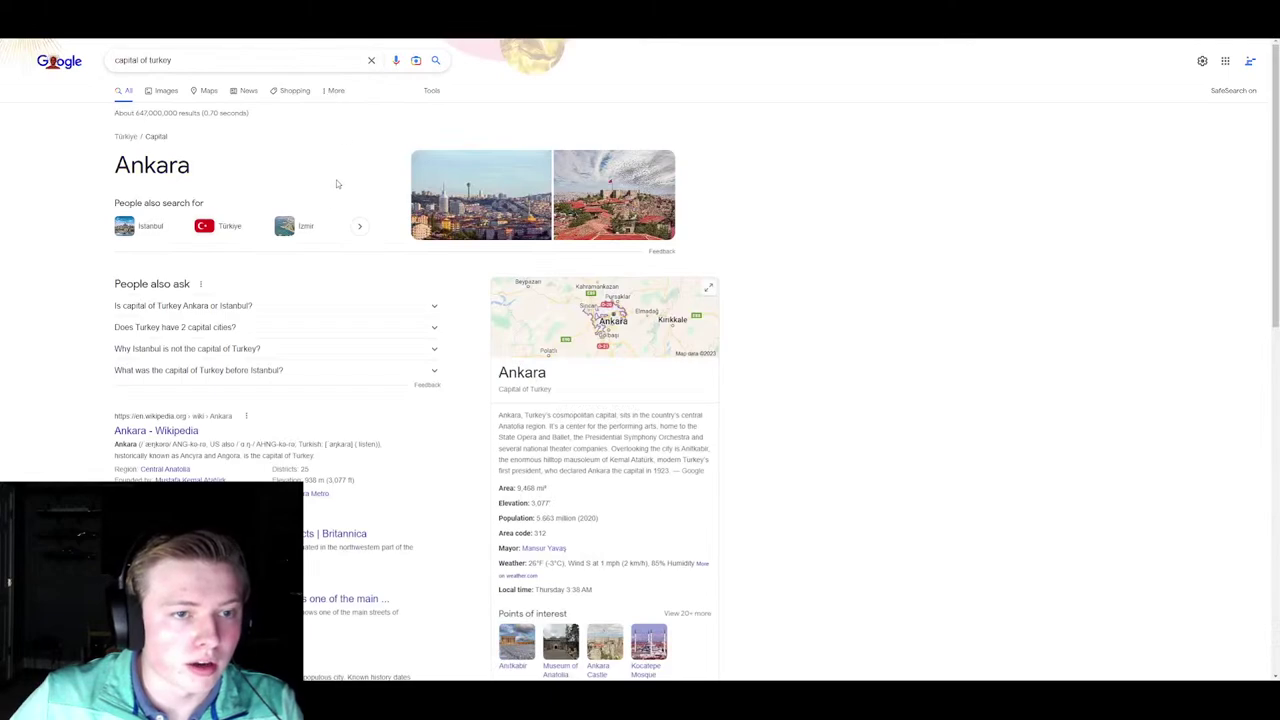
click(207, 224)
double_click(128, 60)
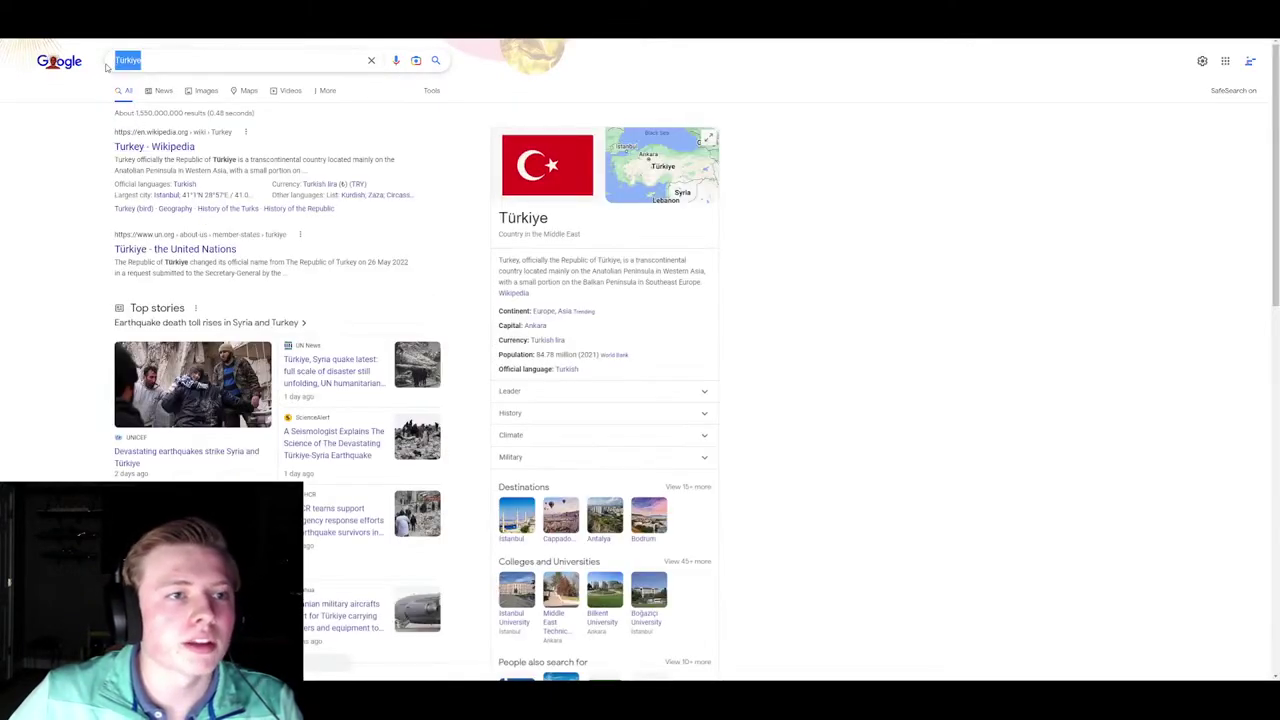
click(778, 209)
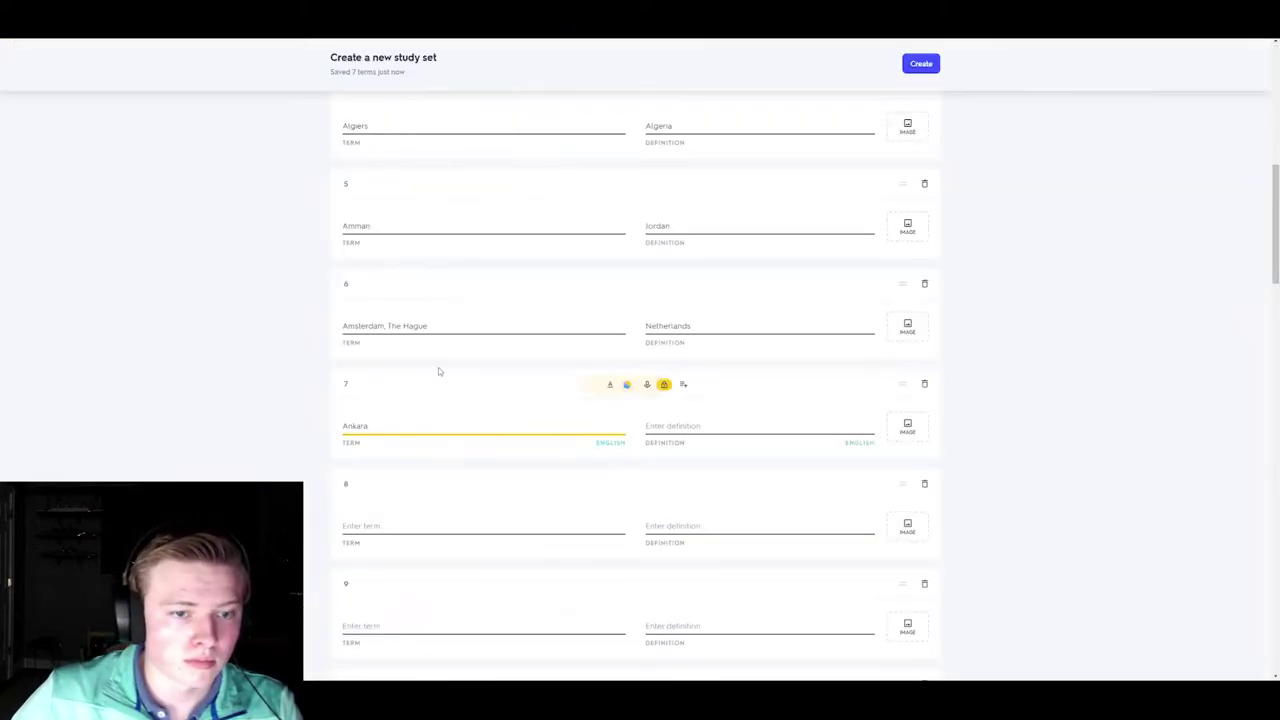
- Go to the empty definition of the Ankara card, and search for turkey in a new browser tab
click(701, 436)
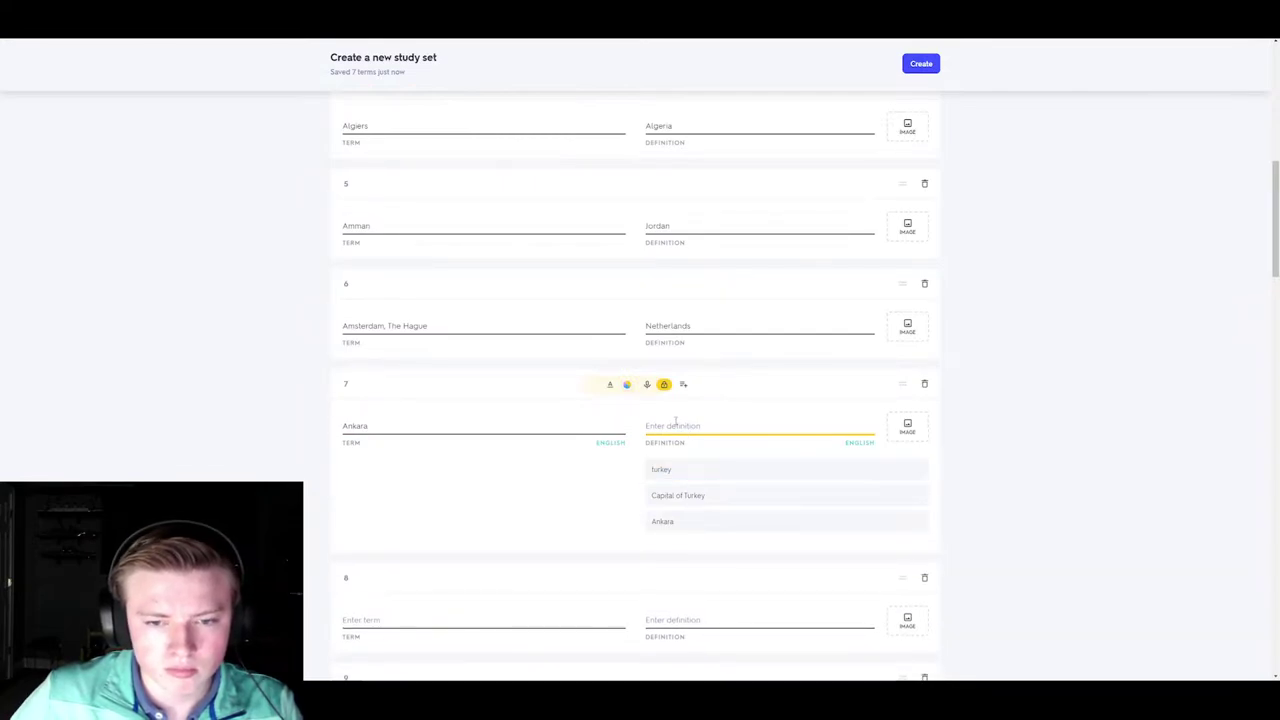
key(ctrl+t)
text(tur)
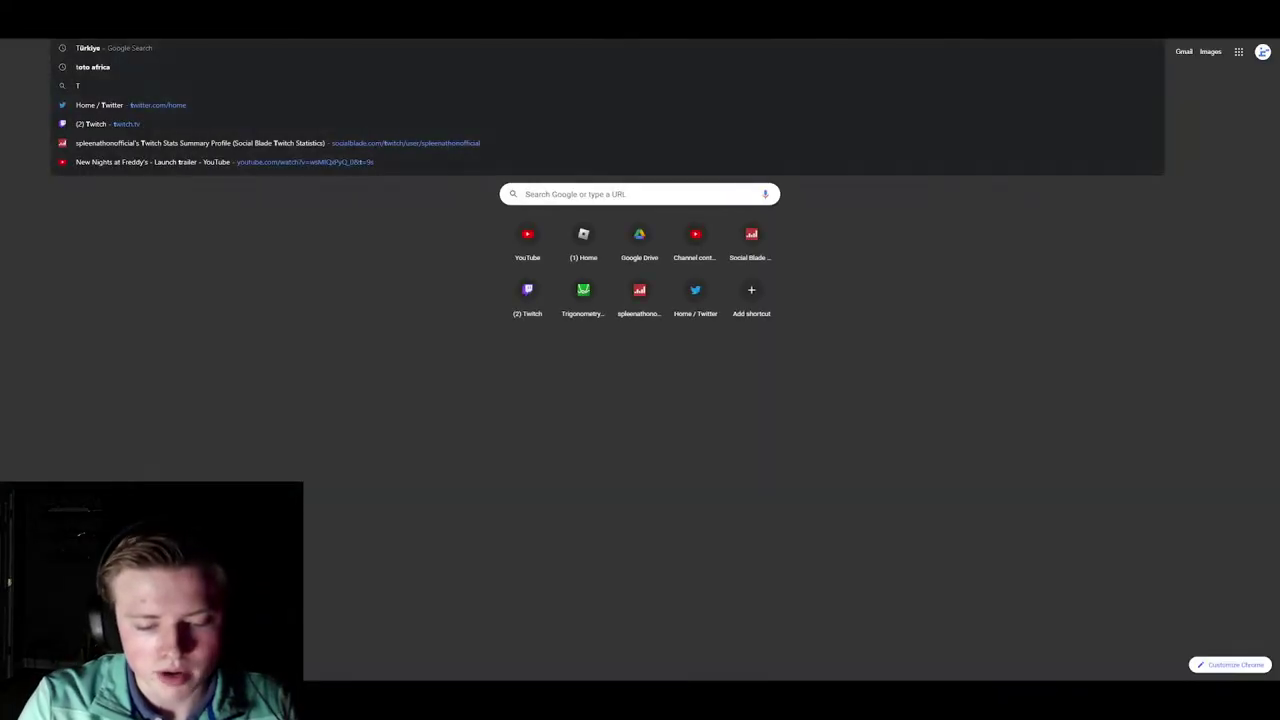
text(key)
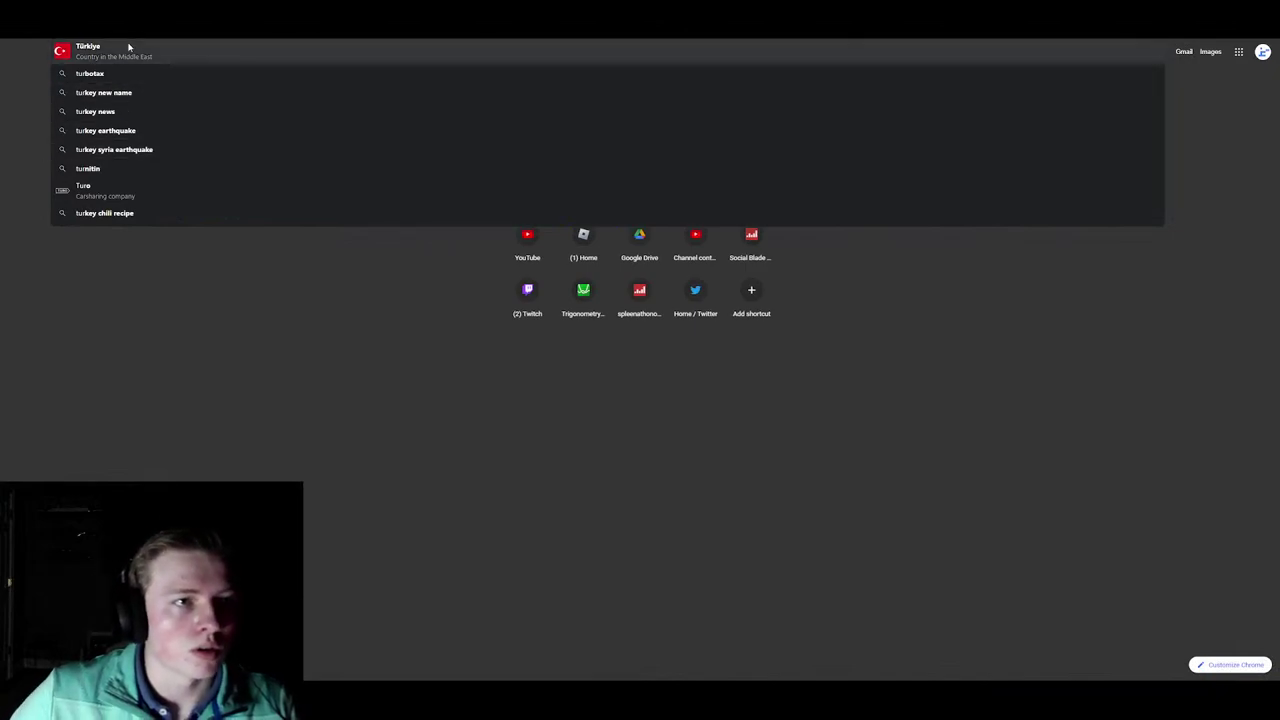
key(Return)
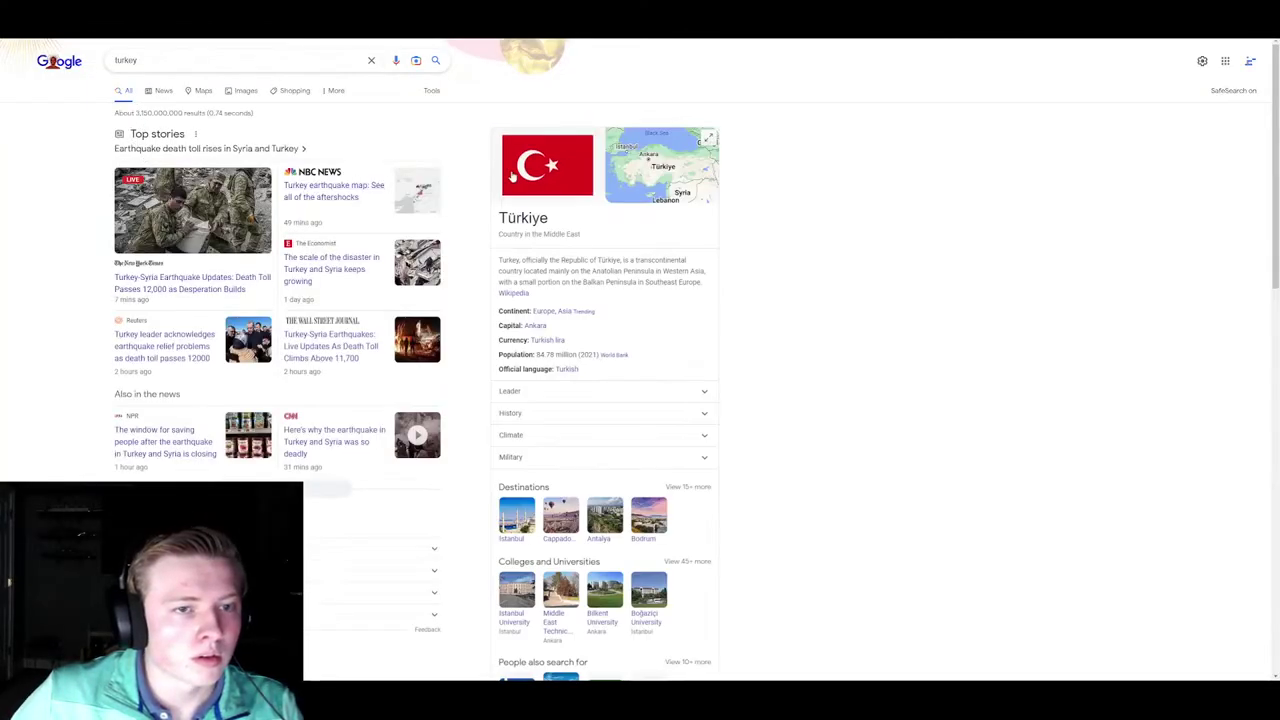
- Copy the country name Türkiye from the search results into the Ankara card's definition
drag(499, 218, 551, 221)
key(ctrl+c)
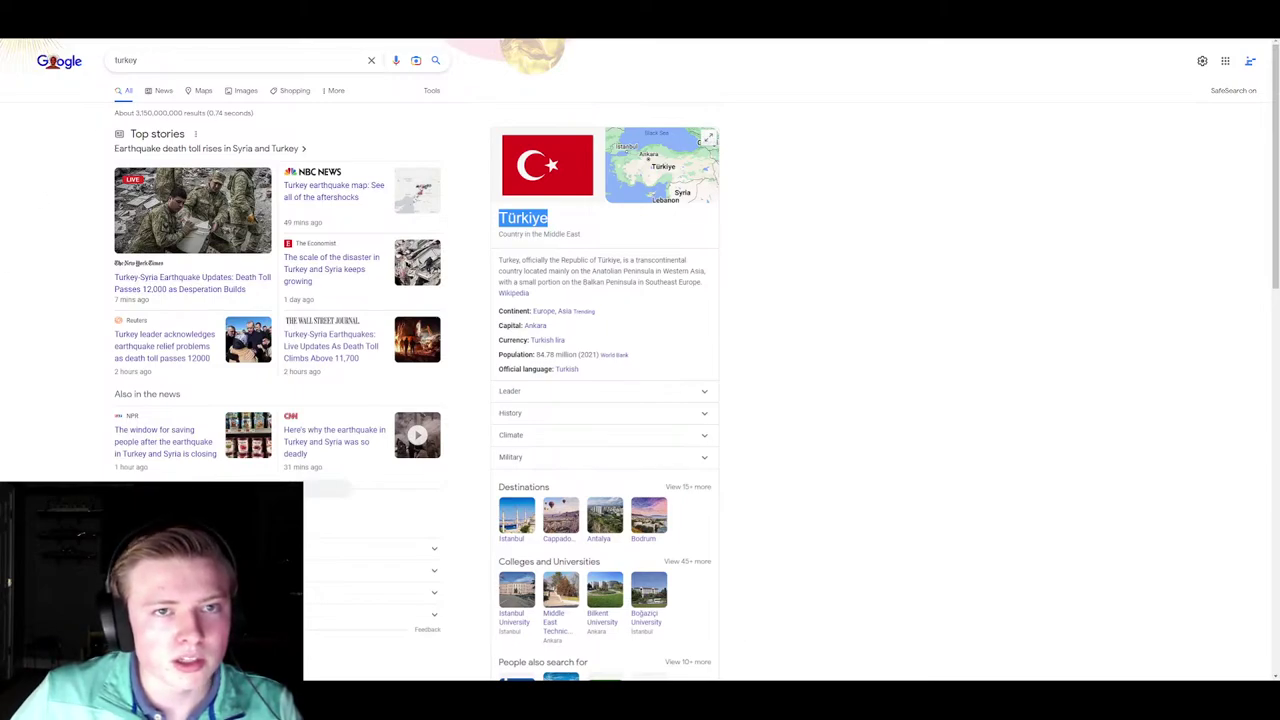
key(alt+Tab)
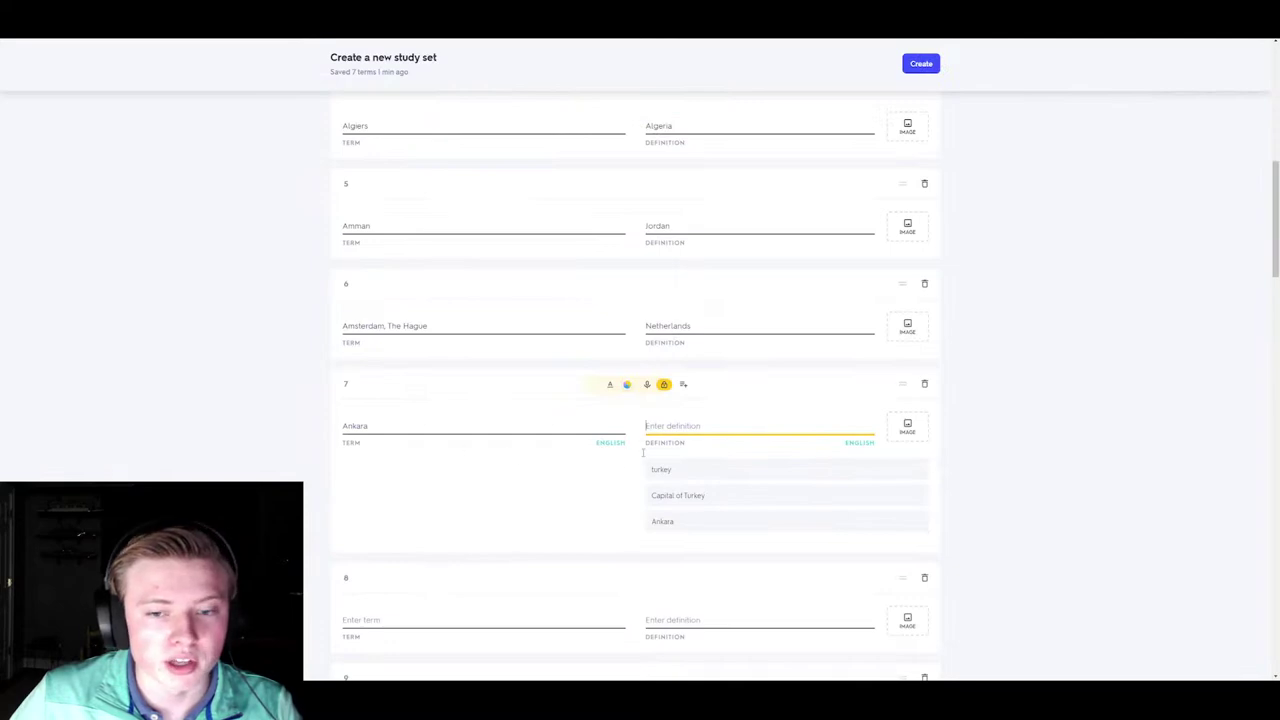
key(ctrl+v)
- Enter Ascun as the term of card 8 and accept the suggestion "Ascuncion"
scroll(389, 354, down, 2)
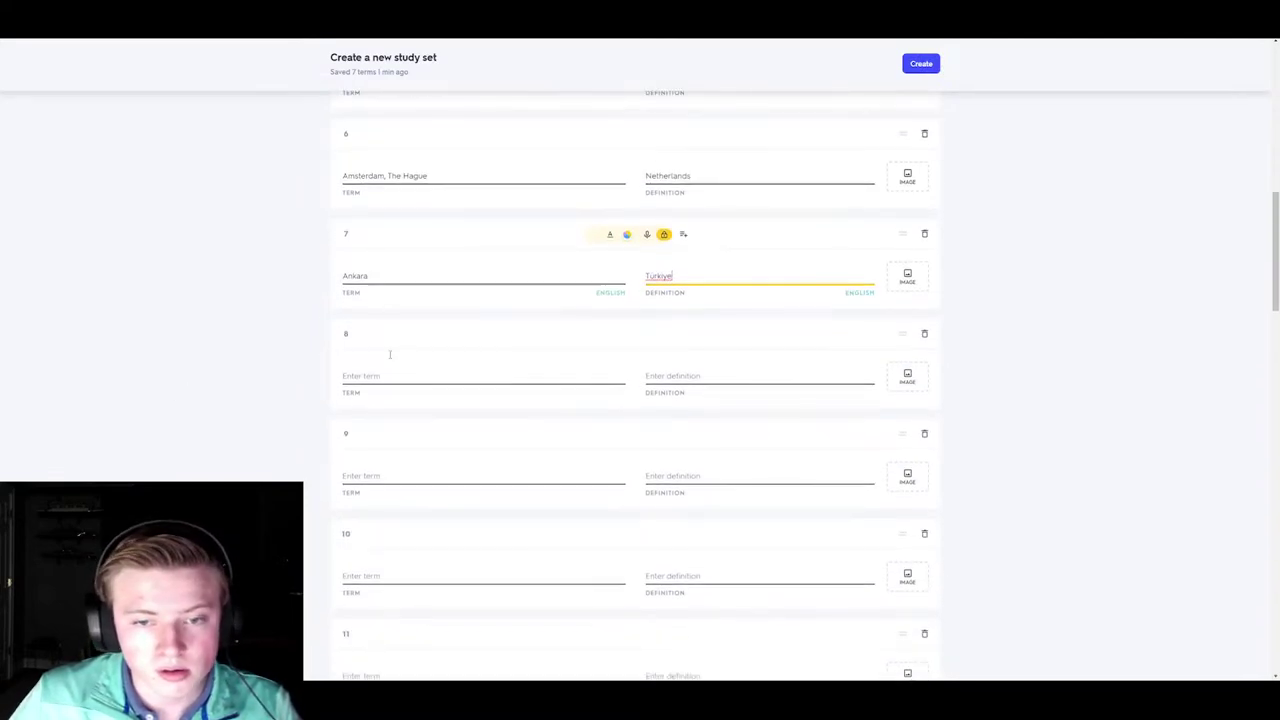
click(402, 374)
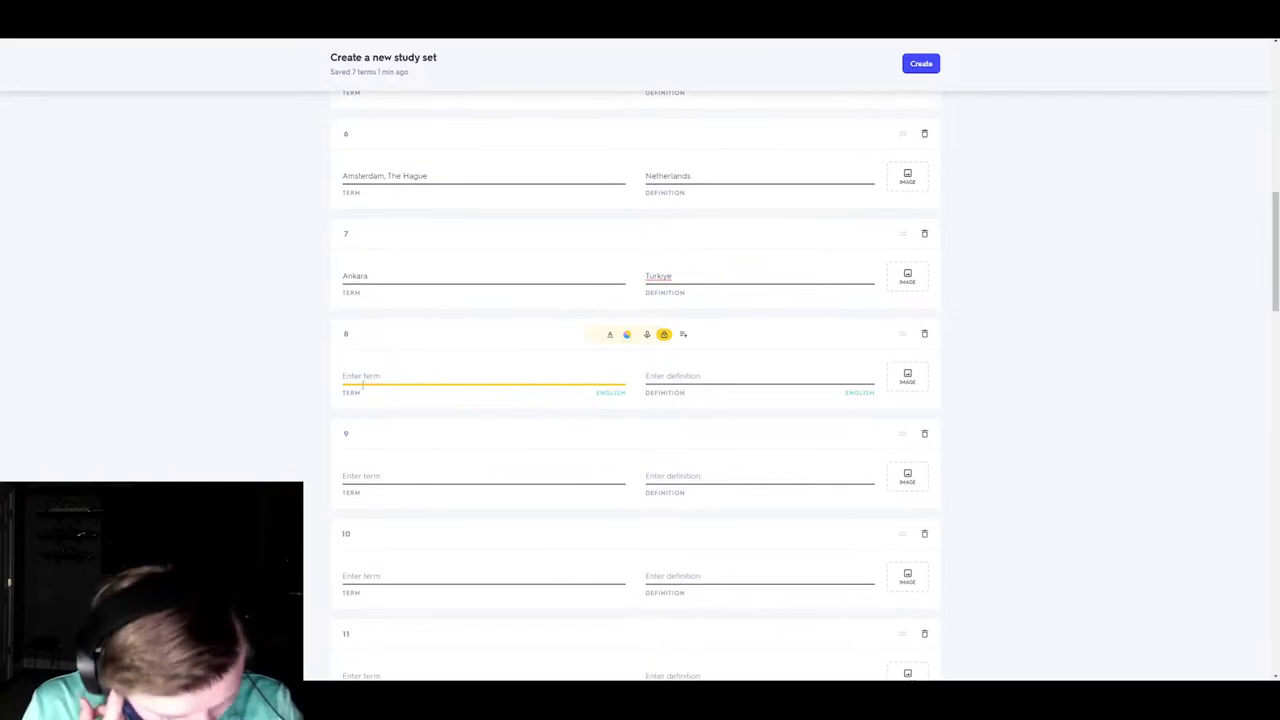
text(Ascun)
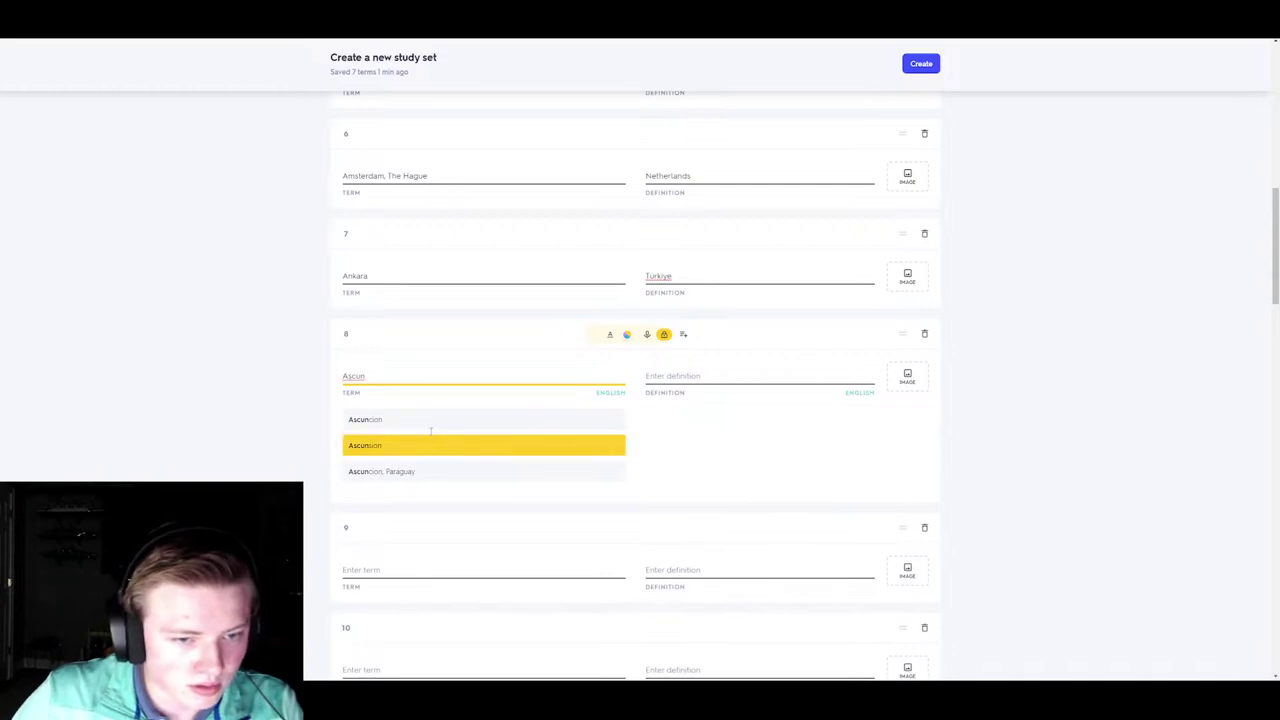
click(428, 432)
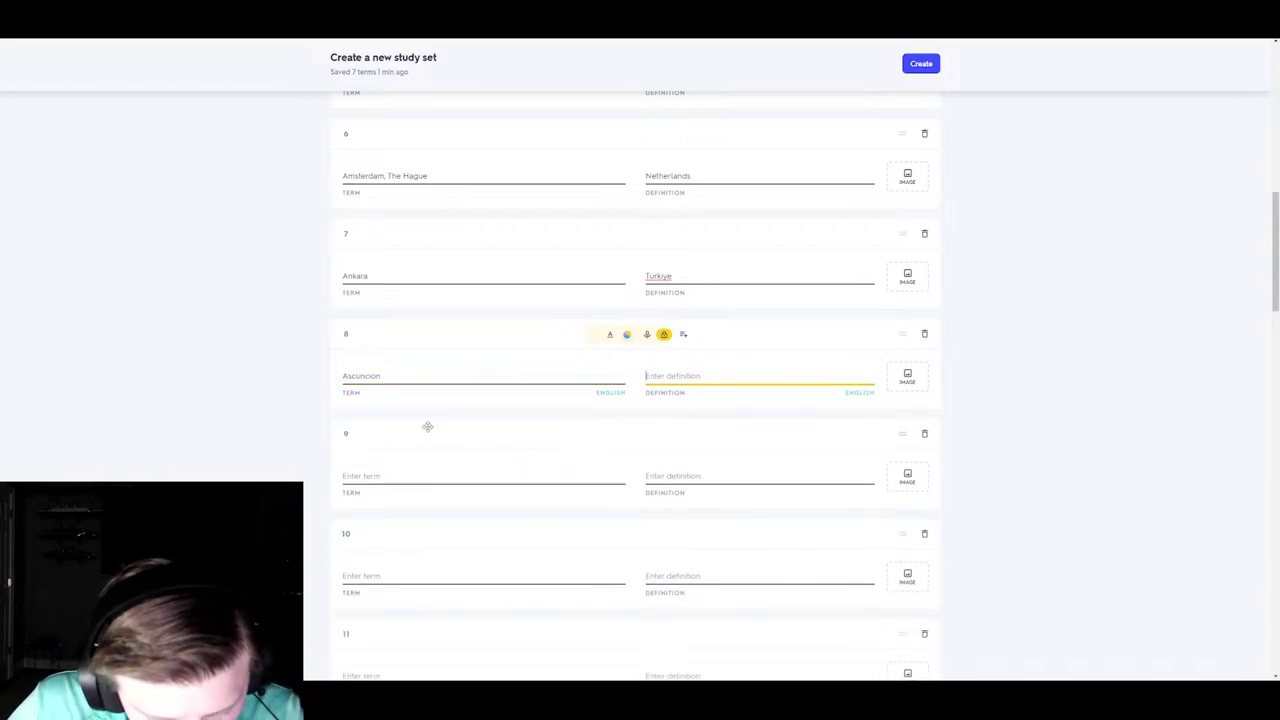
- Set the definition of card 8 to Paraguay, and fill card 9 with the term Athens and the definition Greece
click(697, 426)
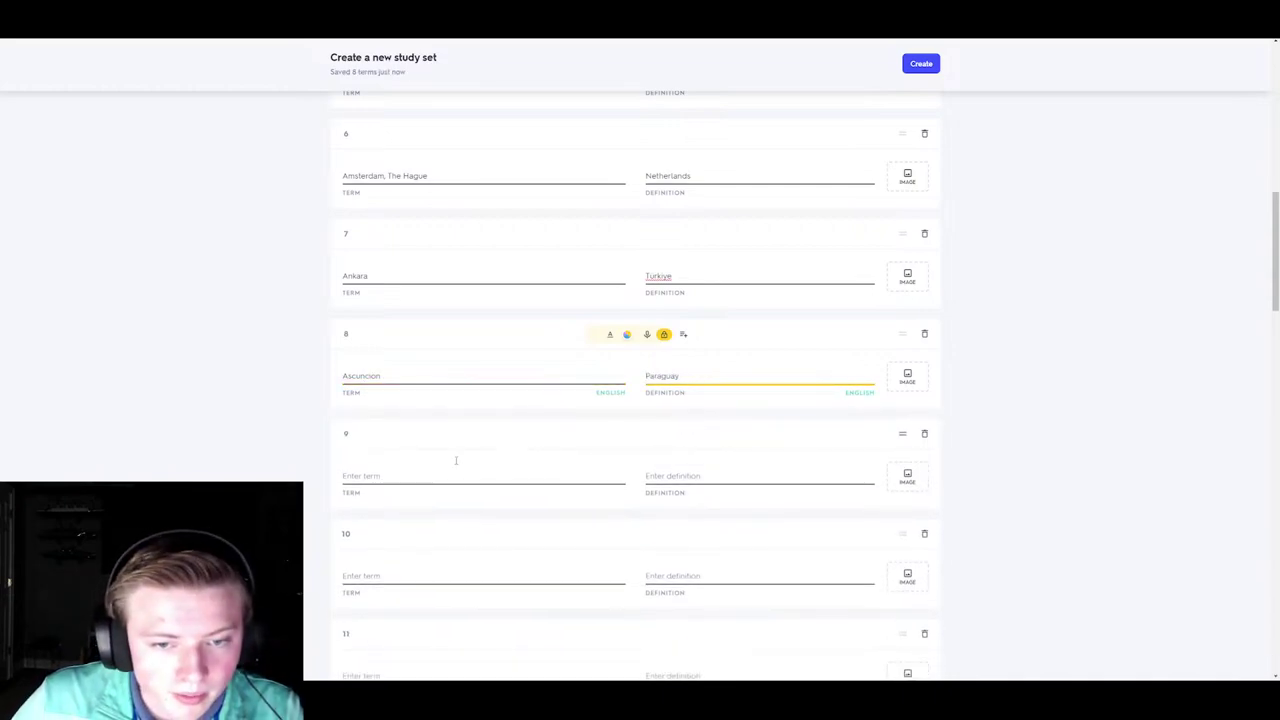
click(439, 474)
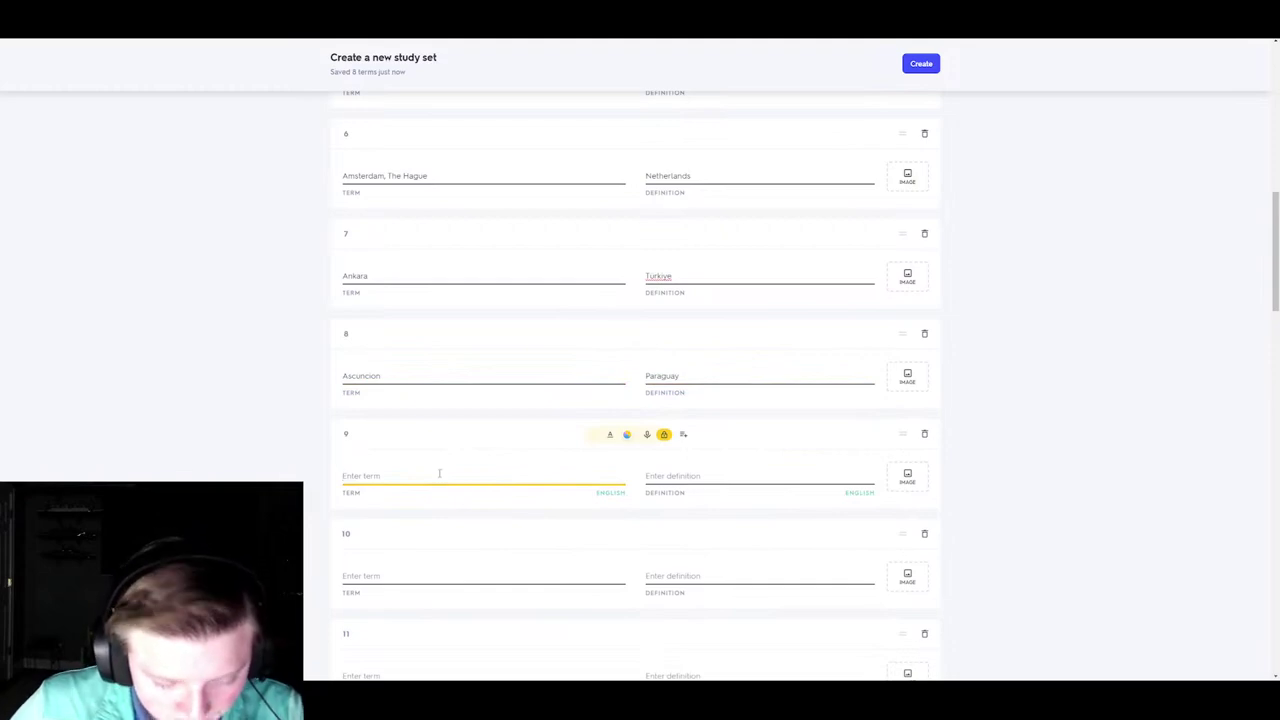
text(Athens)
click(668, 477)
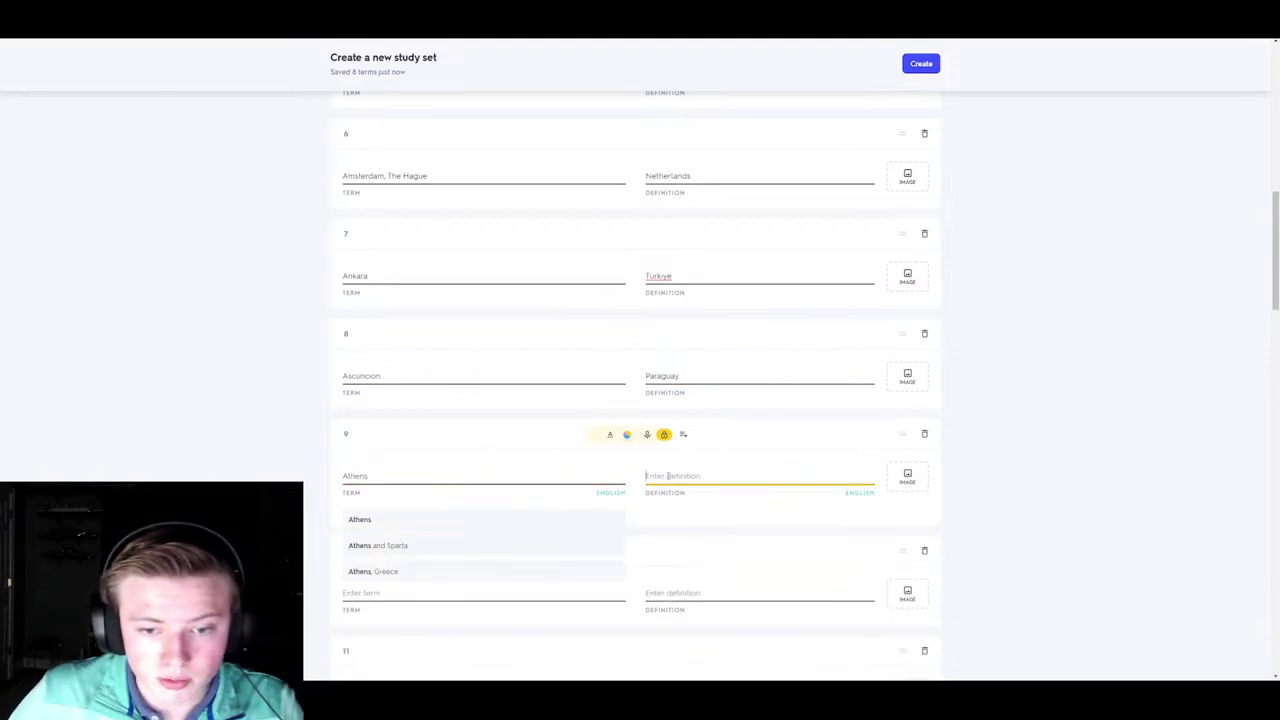
click(684, 542)
- Fill card 10 with the term Baghdad and the suggested definition Iraq
click(450, 578)
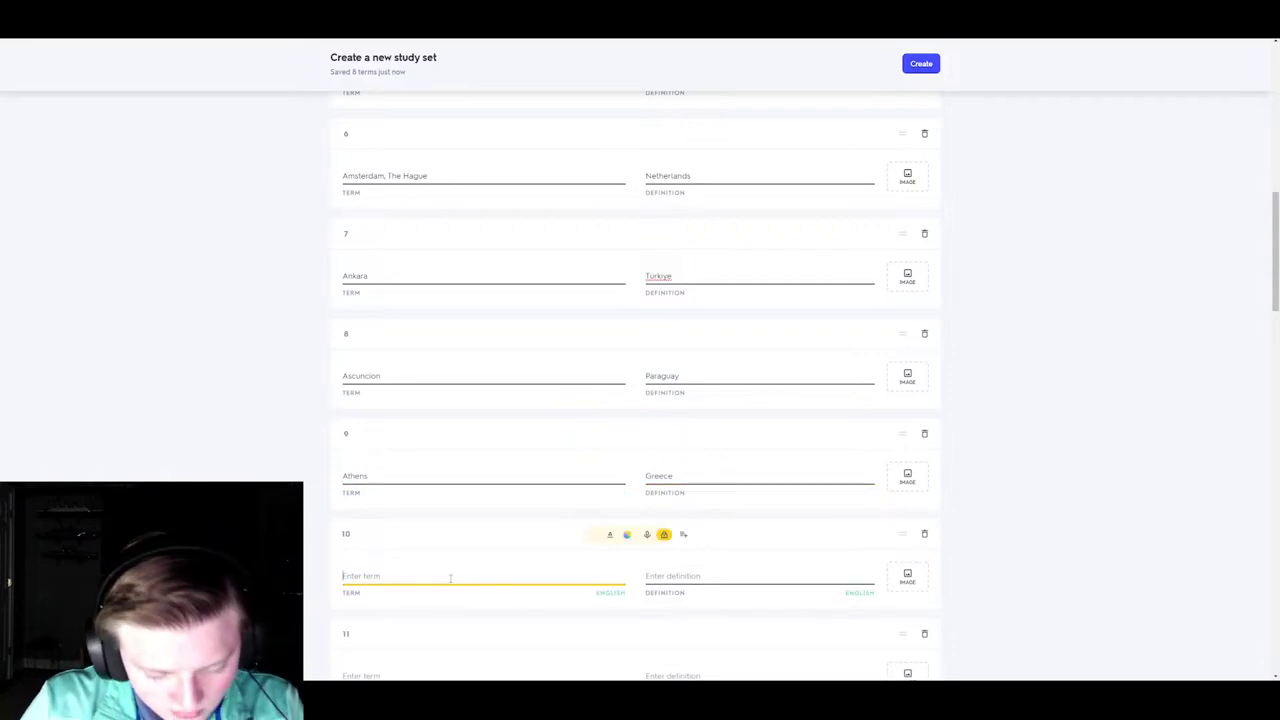
text(Baghd)
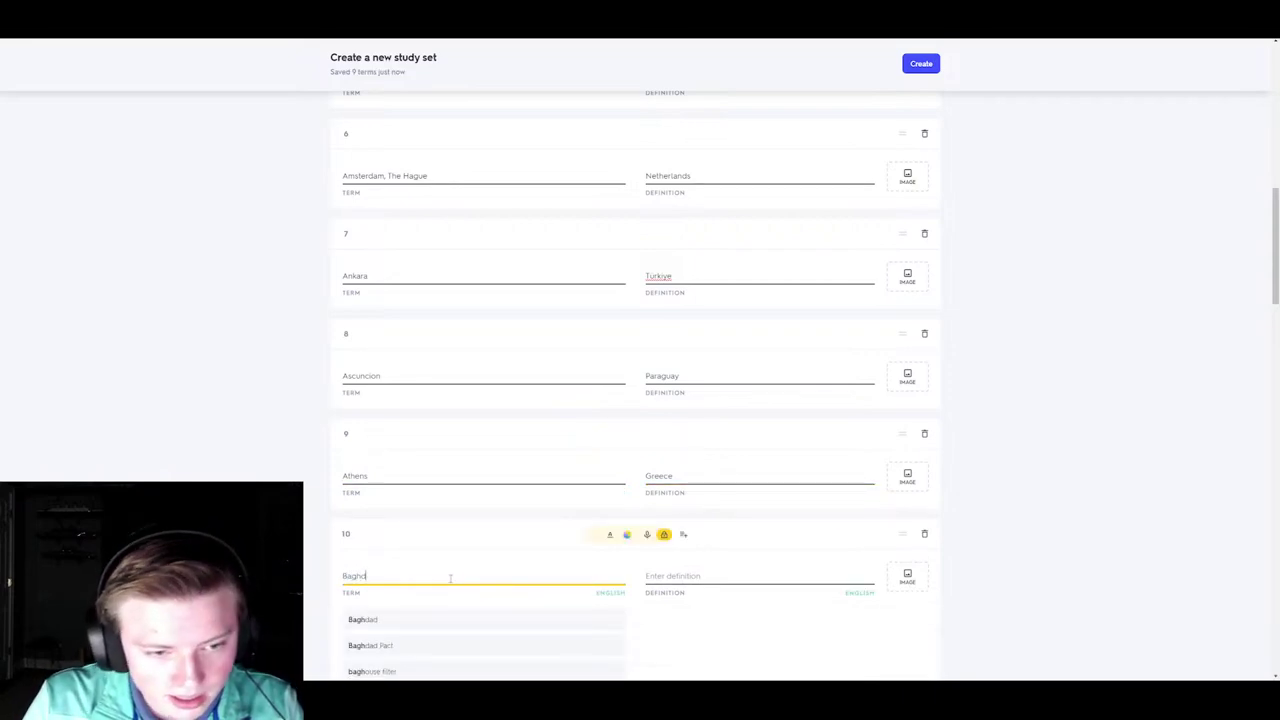
click(365, 620)
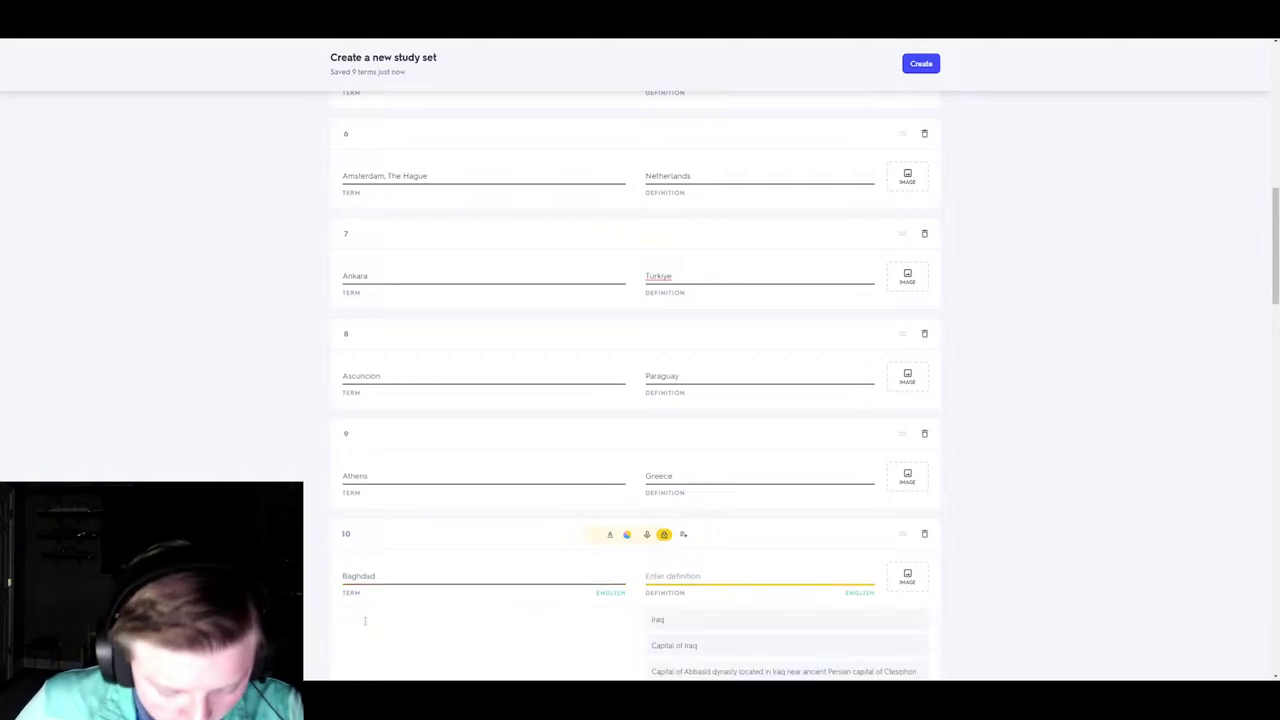
click(686, 620)
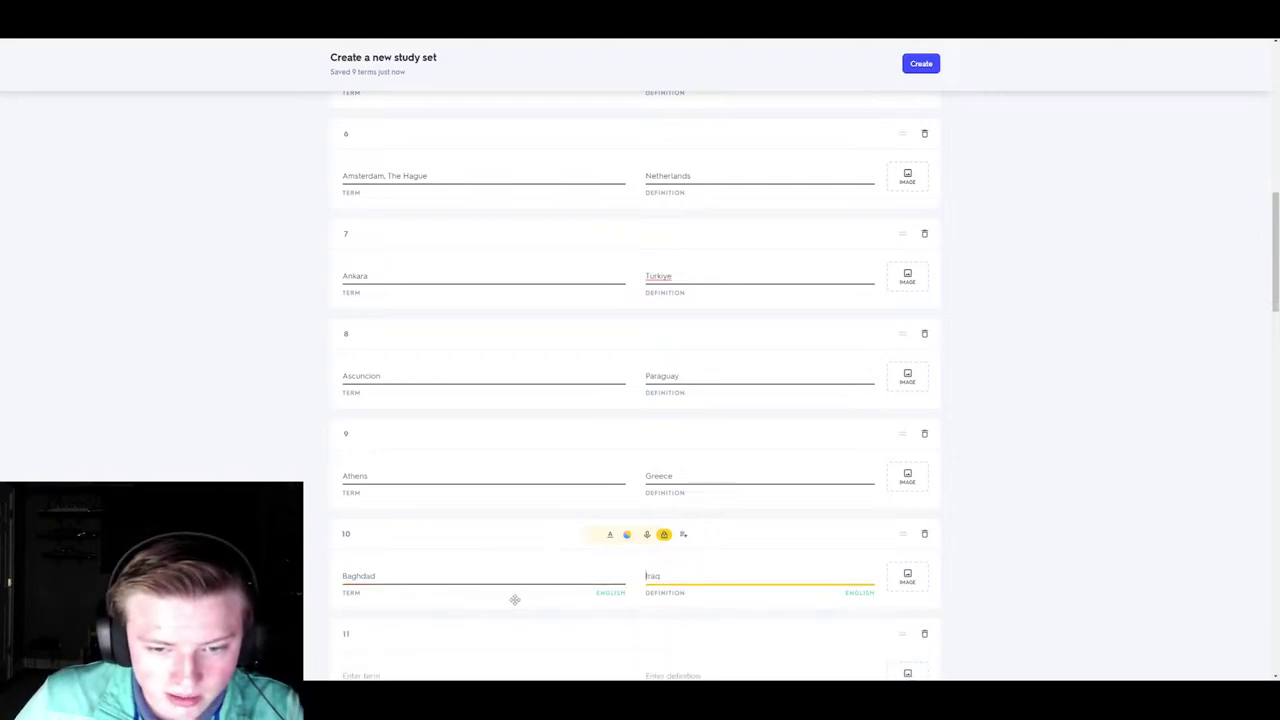
- Fill card 11 with the term Bangkok and the suggested definition Thailand
scroll(463, 365, down, 3)
click(442, 378)
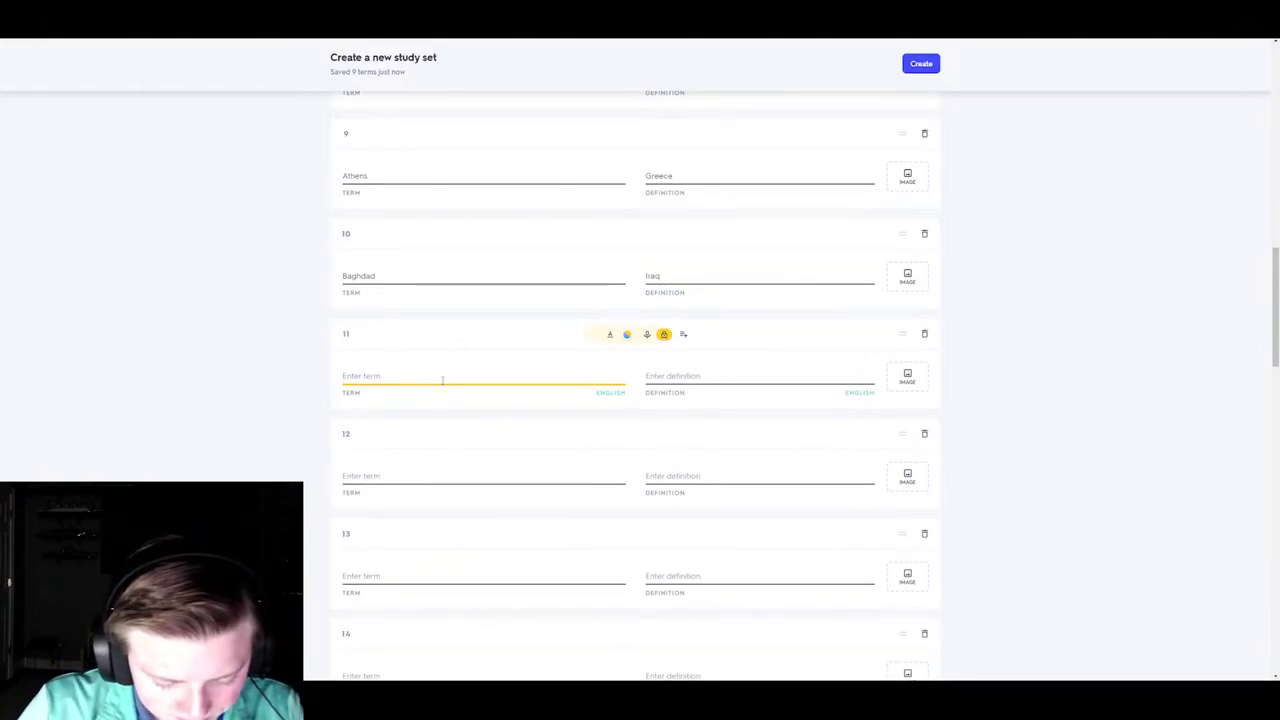
text(ban)
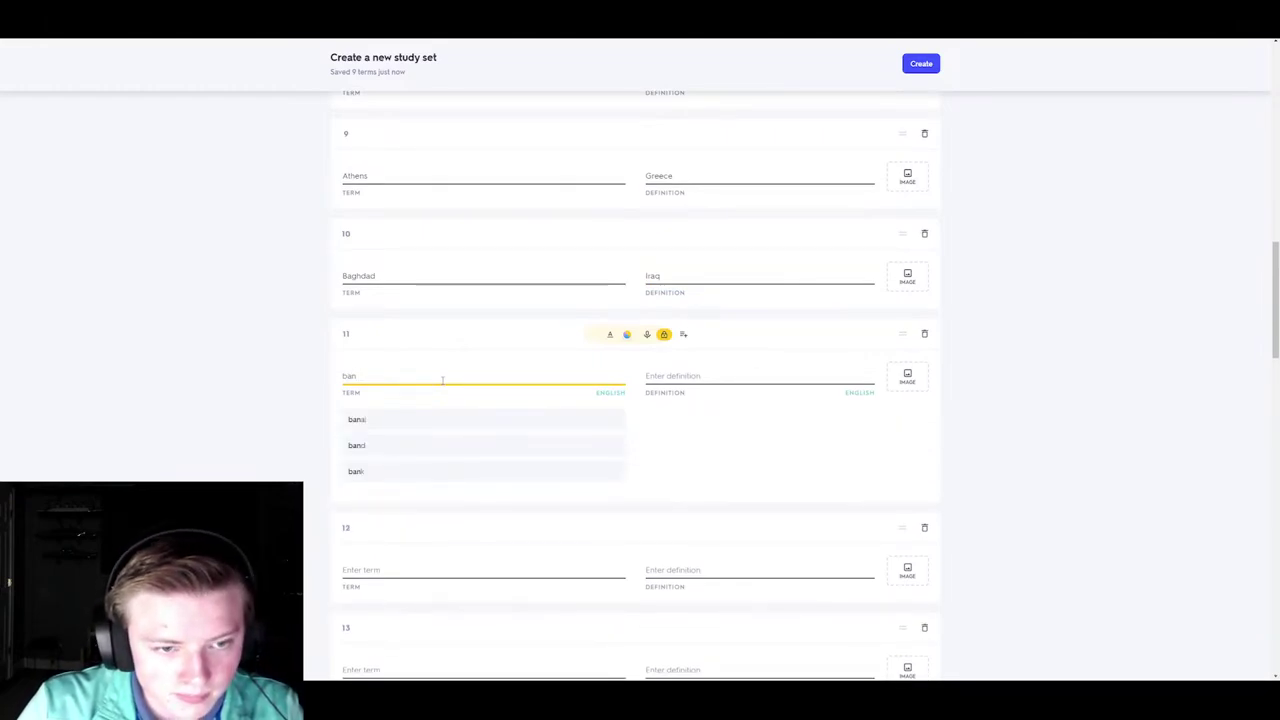
text(gkok)
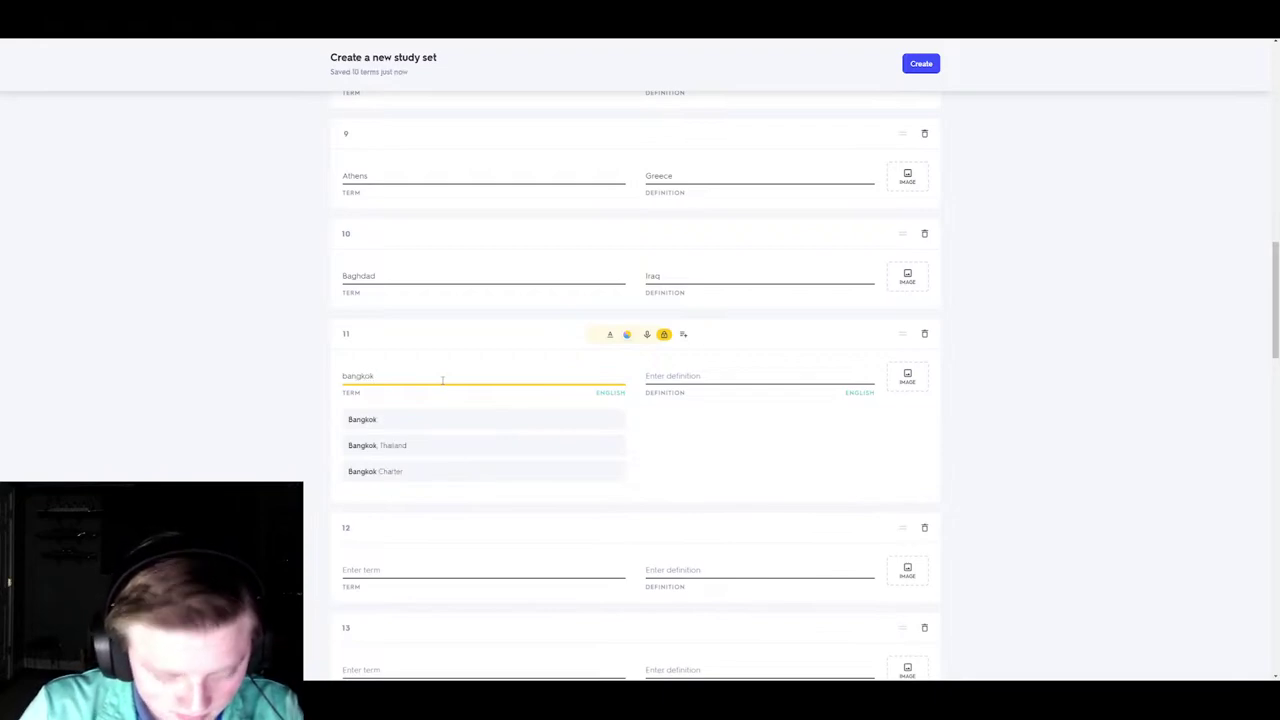
key(Tab)
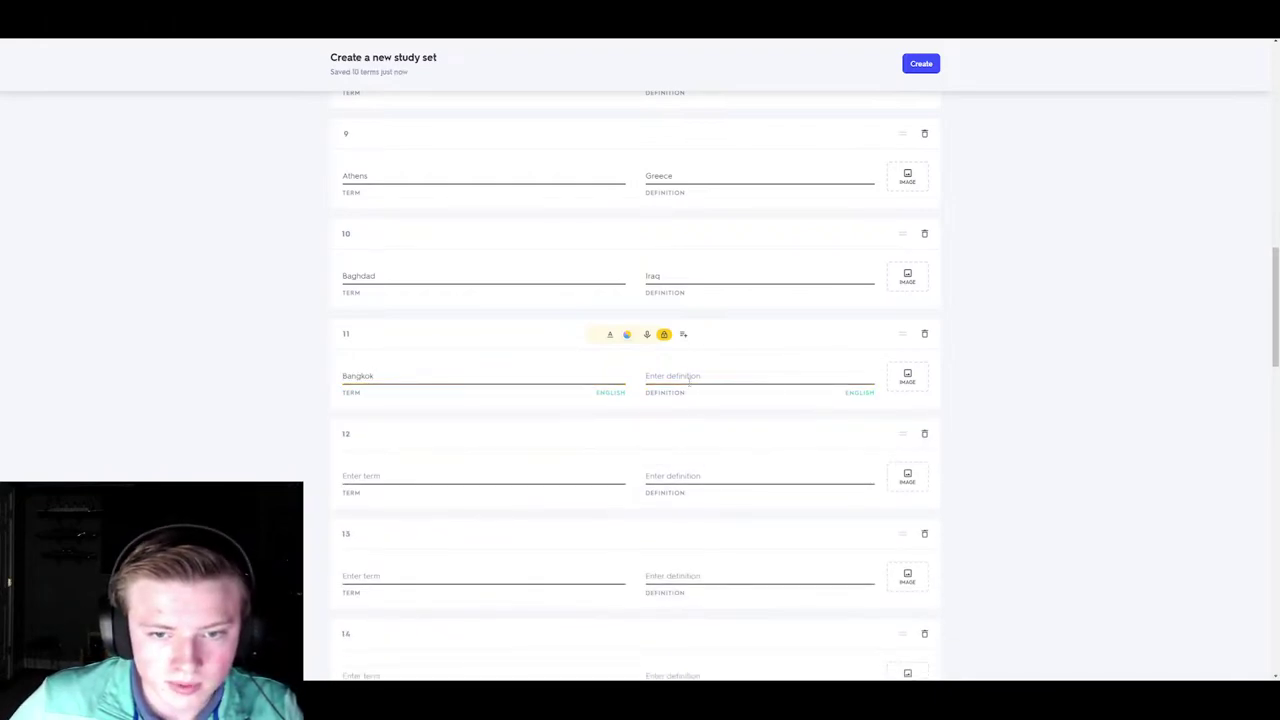
click(680, 419)
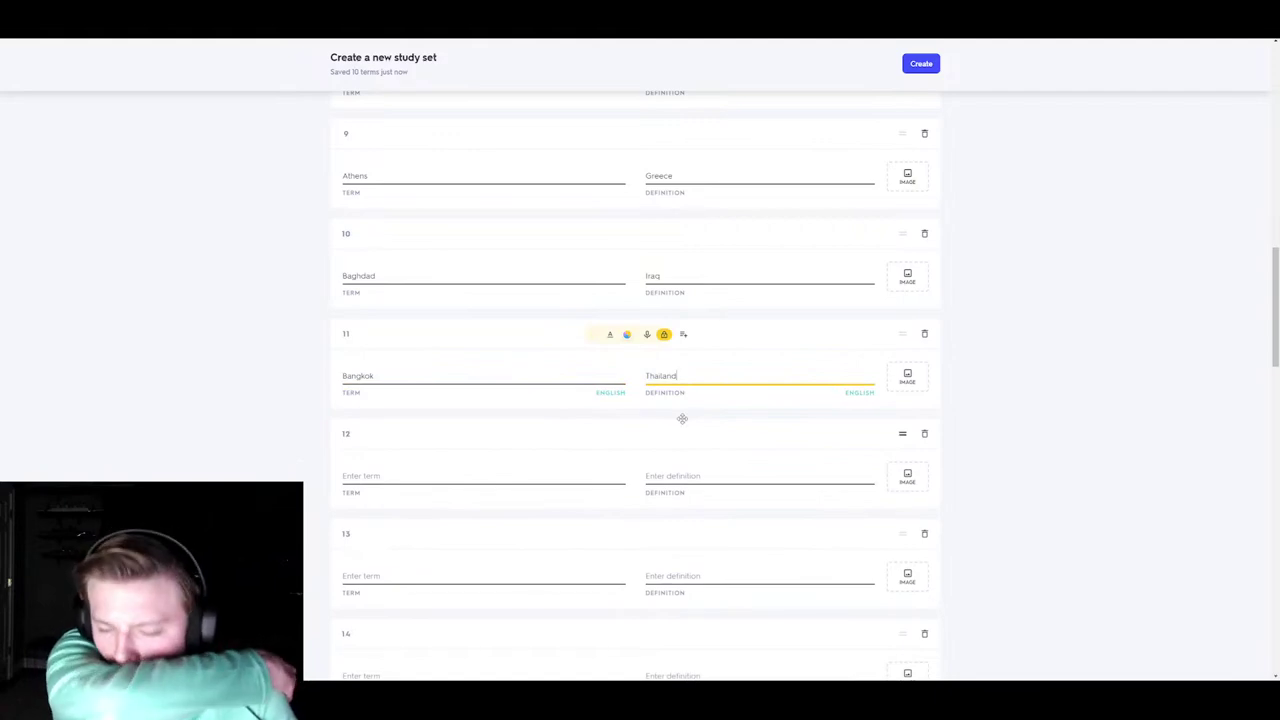
- Fill card 12 with the suggested term Beijing and the suggested definition China
click(528, 480)
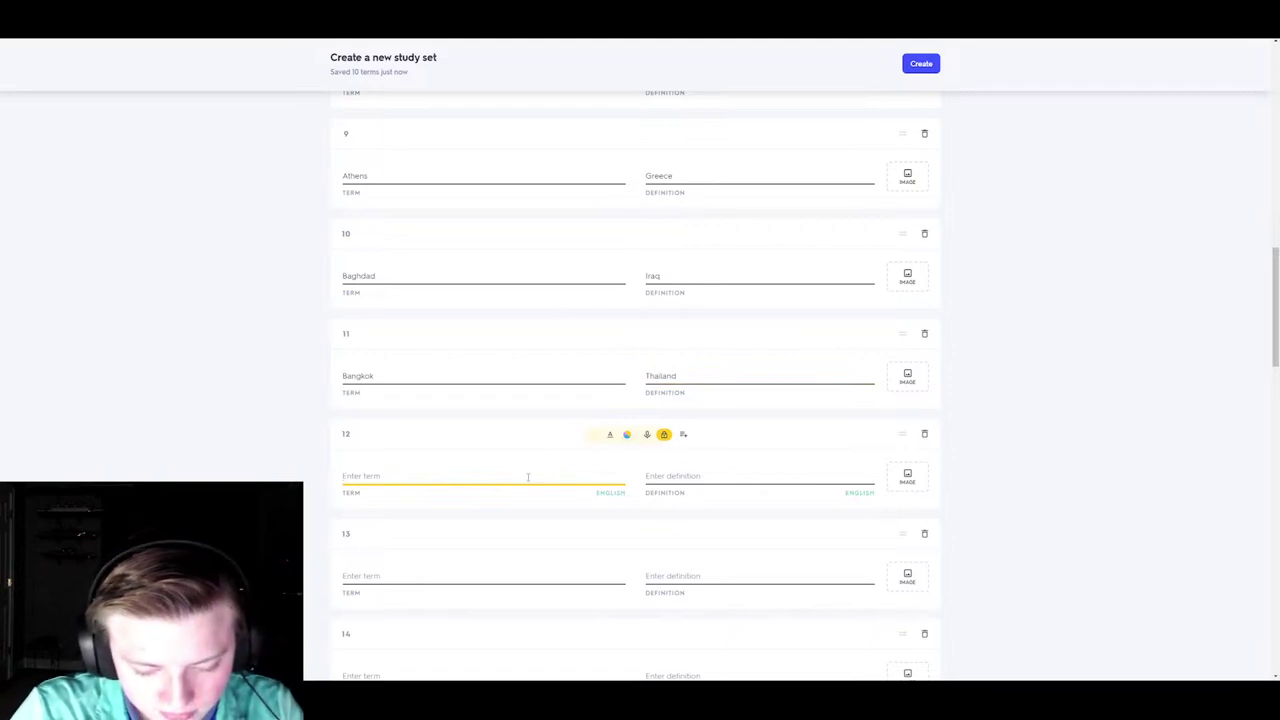
text(Beijing)
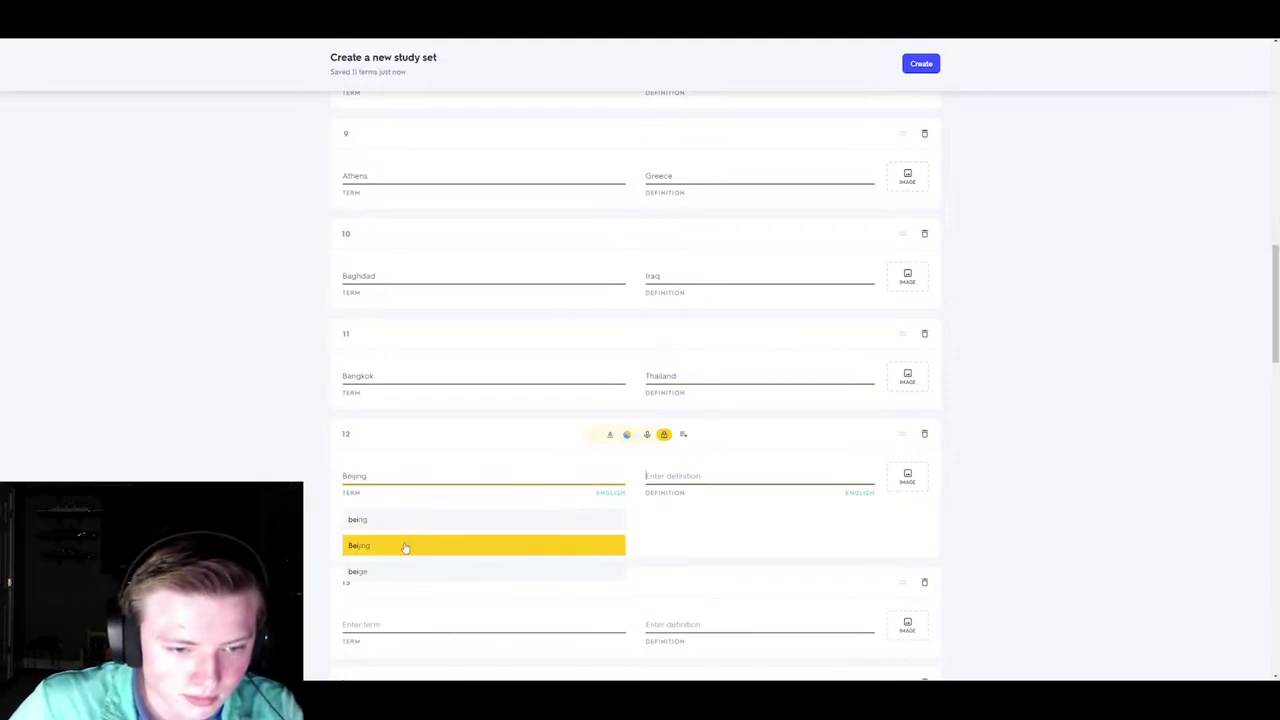
click(405, 545)
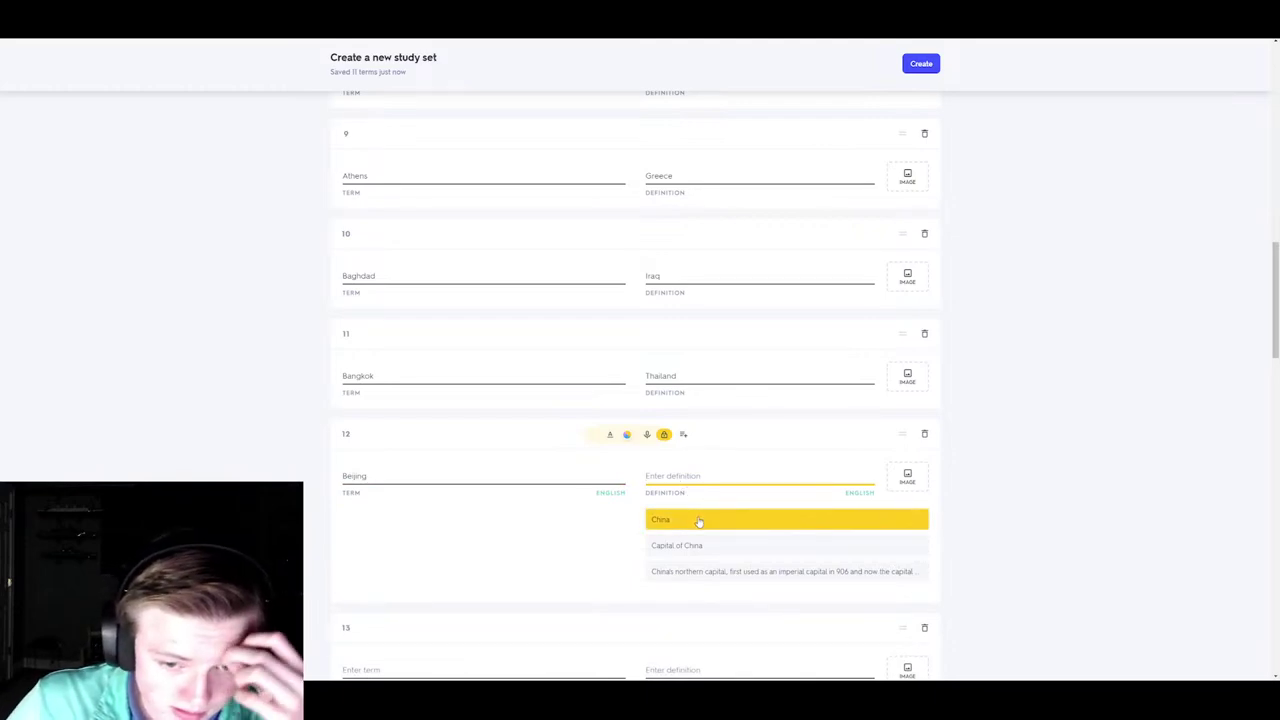
click(697, 520)
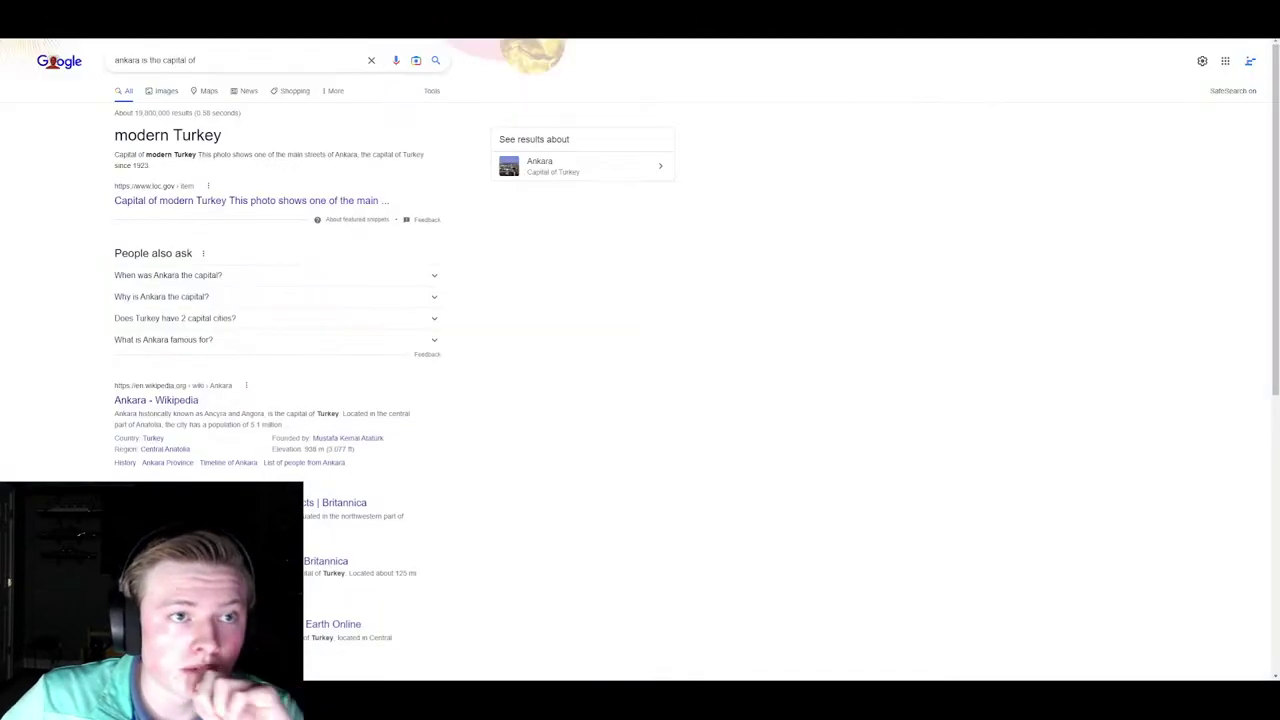
- Search for "capital of china" in a new browser tab, check the result, and return to the study set
key(ctrl+t)
text(capital)
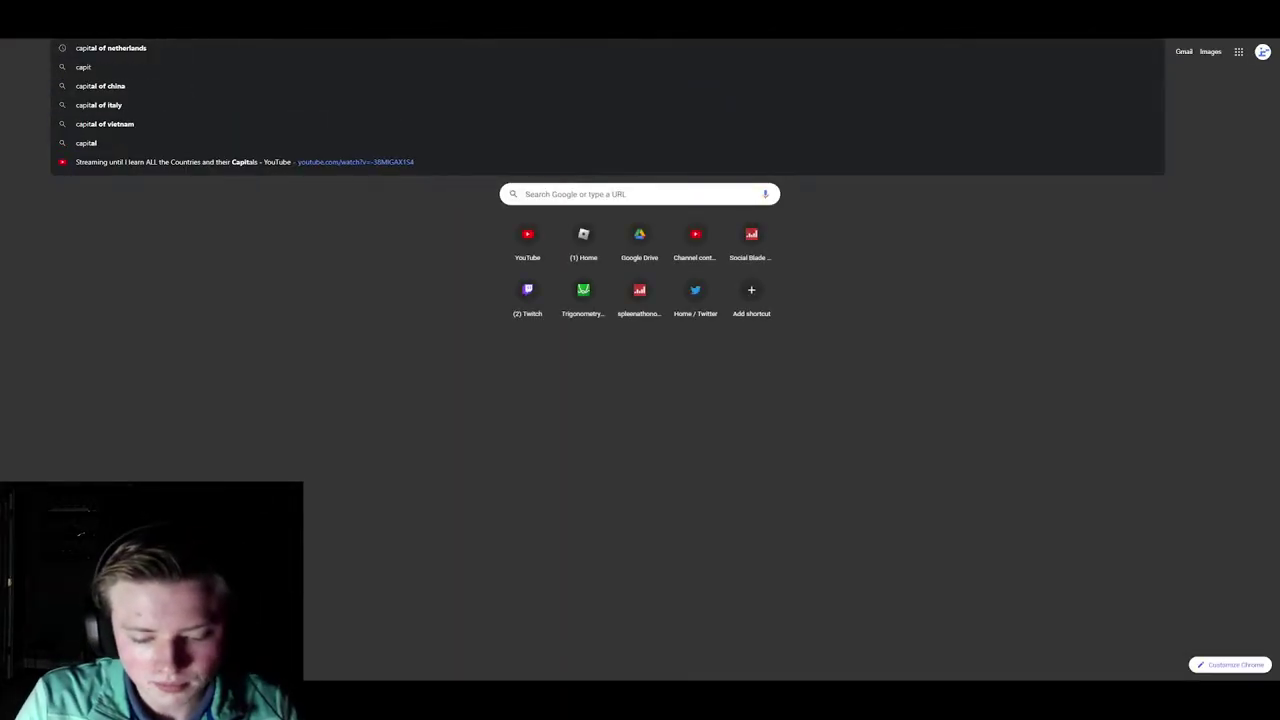
text( of china)
key(Return)
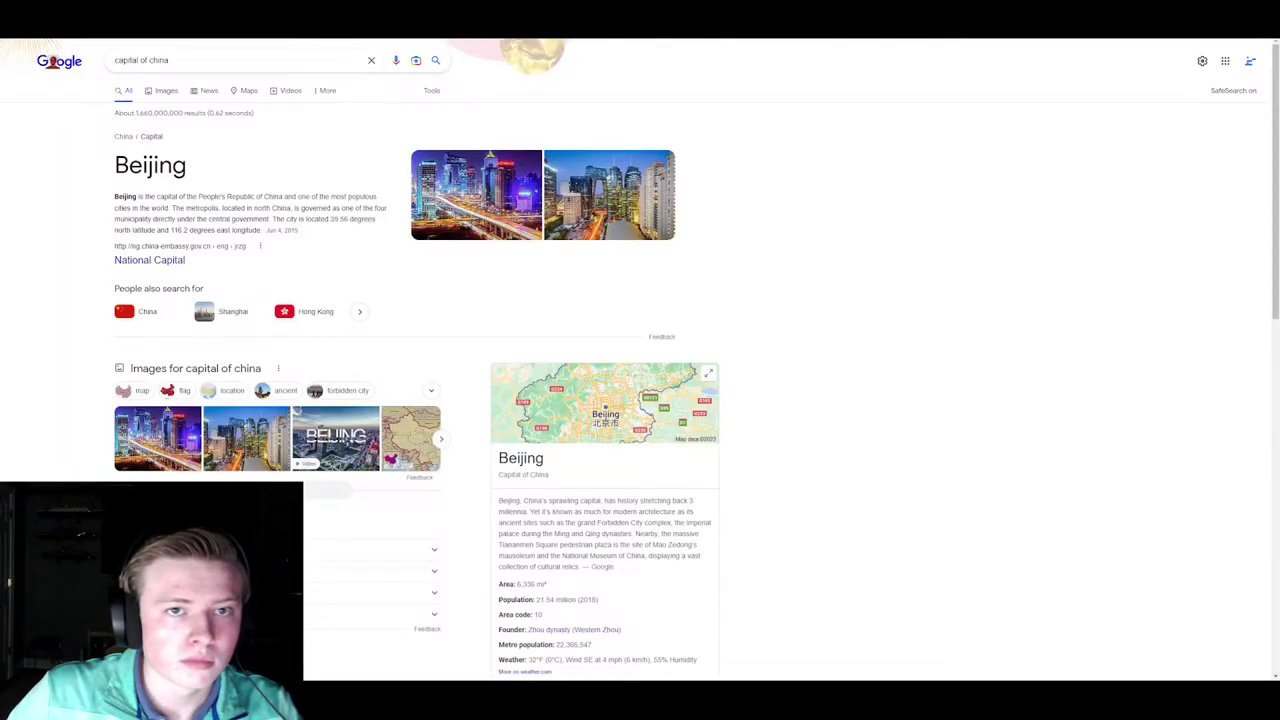
key(ctrl+w)
key(ctrl+w)
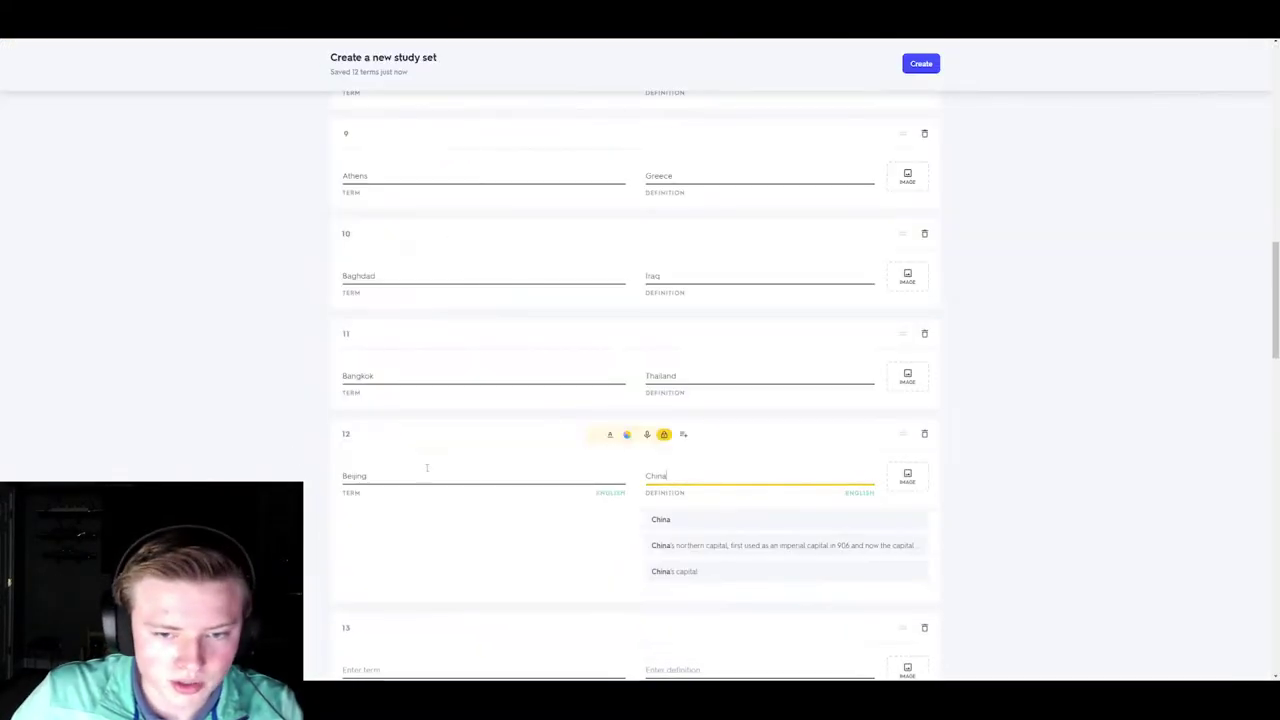
- Fill card 13 with the suggested term Beirut and the suggested definition Lebanon
scroll(426, 467, down, 3)
click(364, 276)
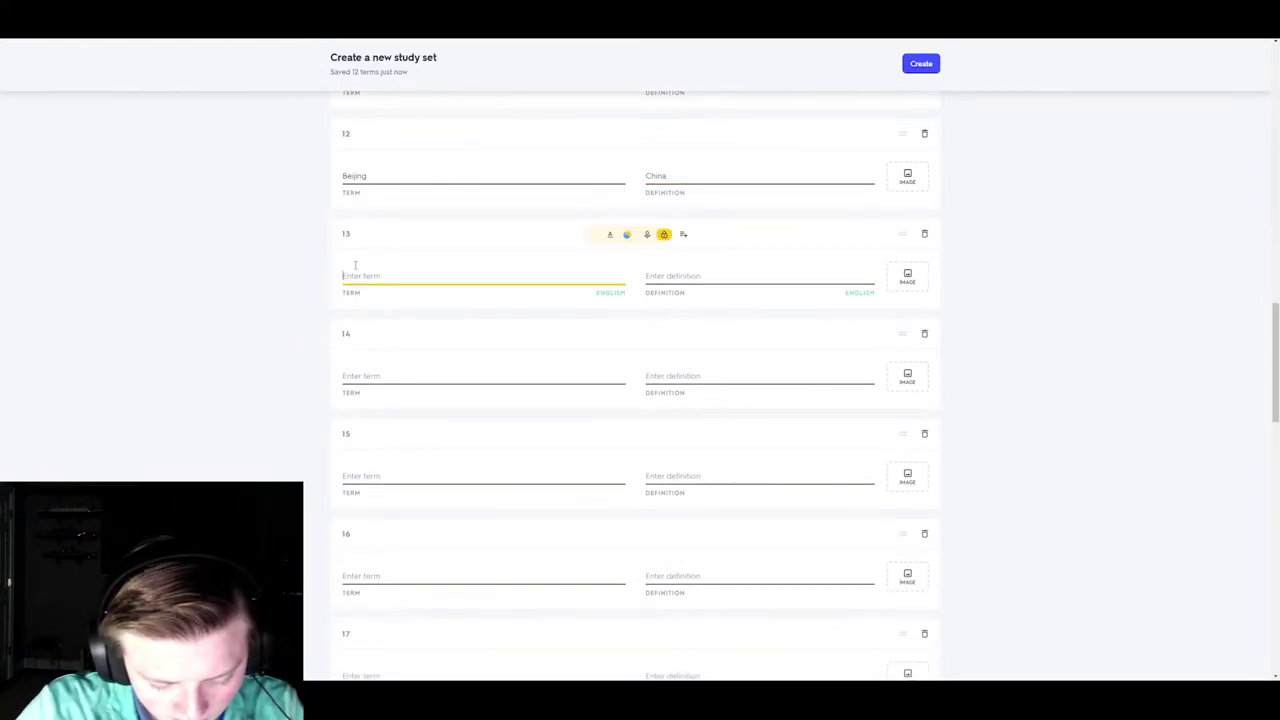
text(Beir)
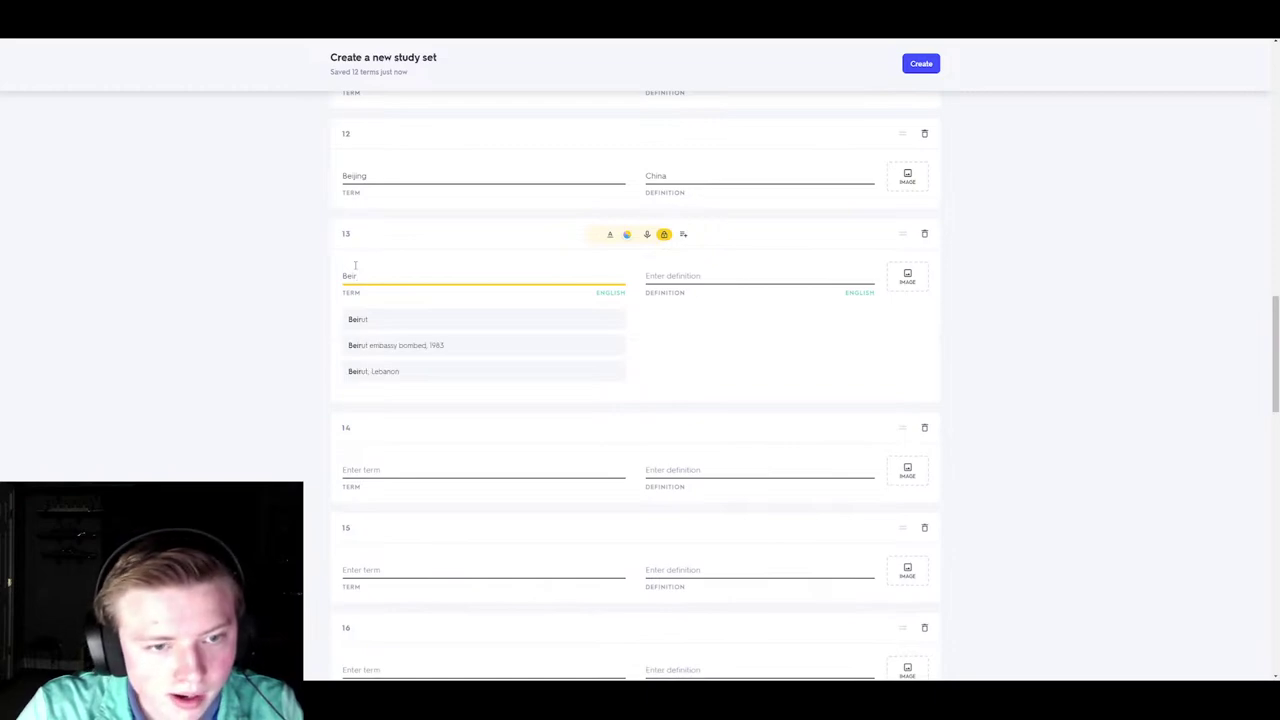
click(443, 320)
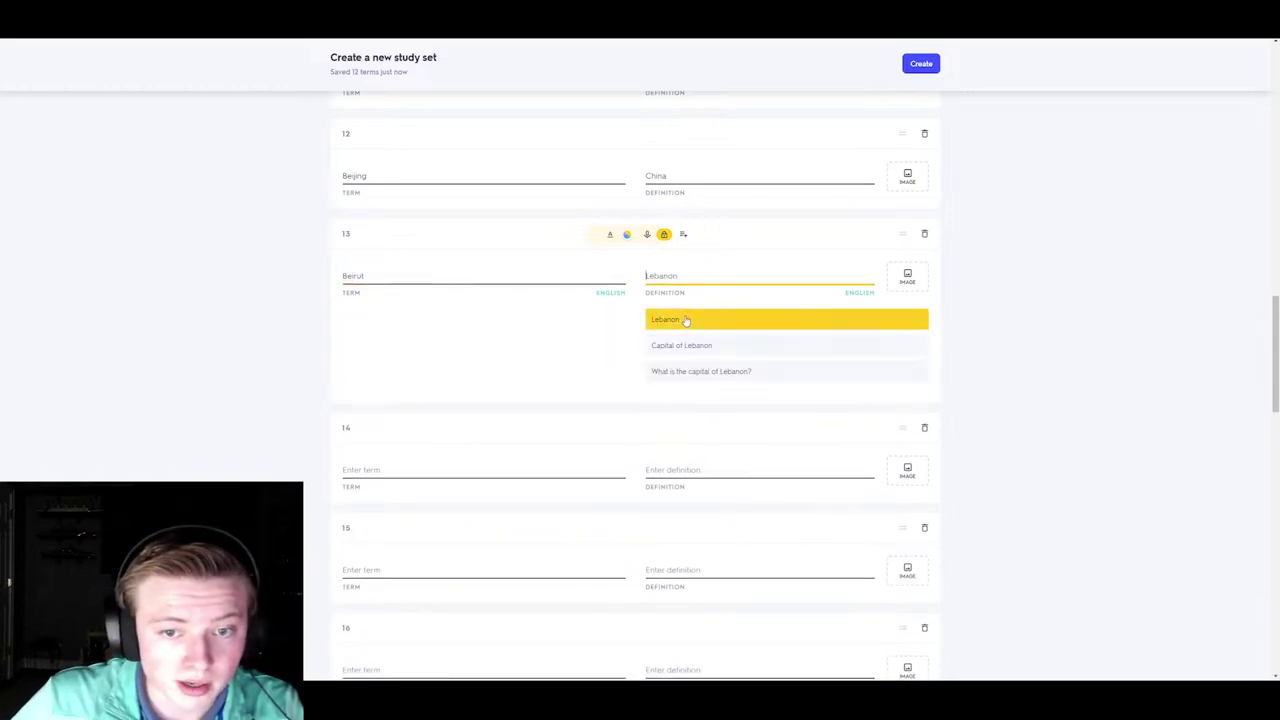
click(686, 318)
- Fill card 14 with the suggested term Belfast and the suggested definition Northern Ireland
click(396, 375)
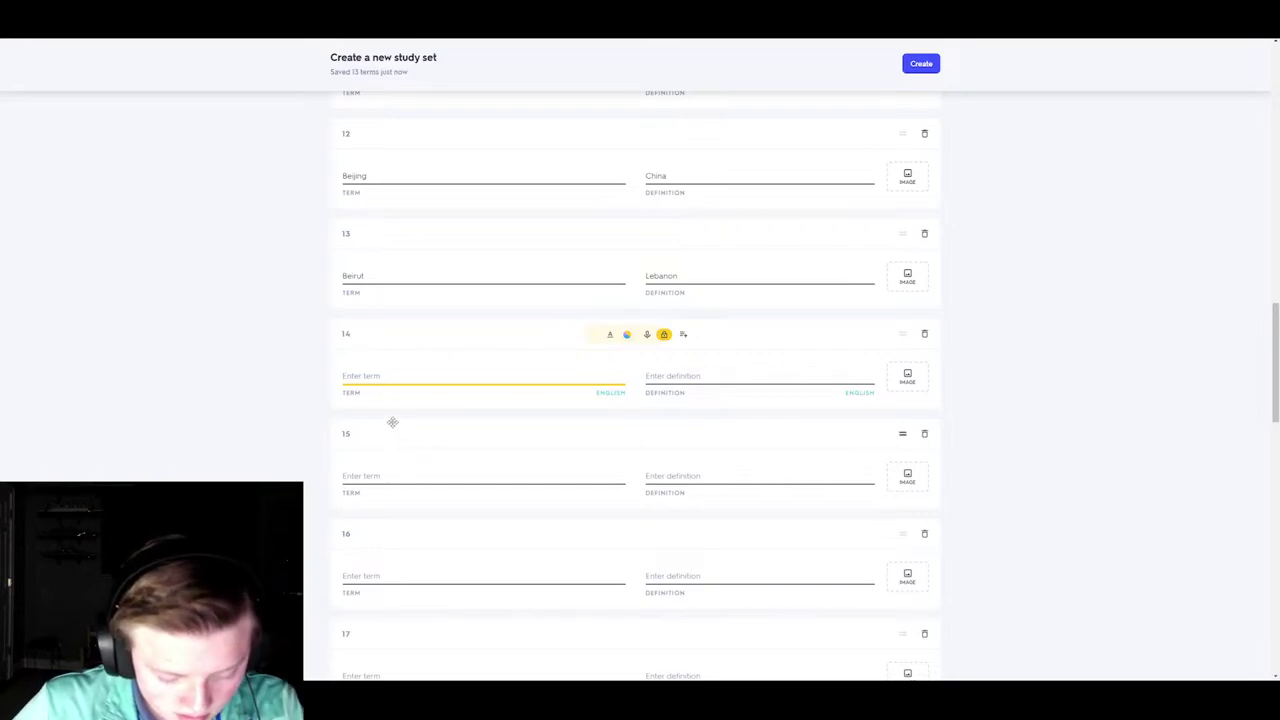
text(Ba)
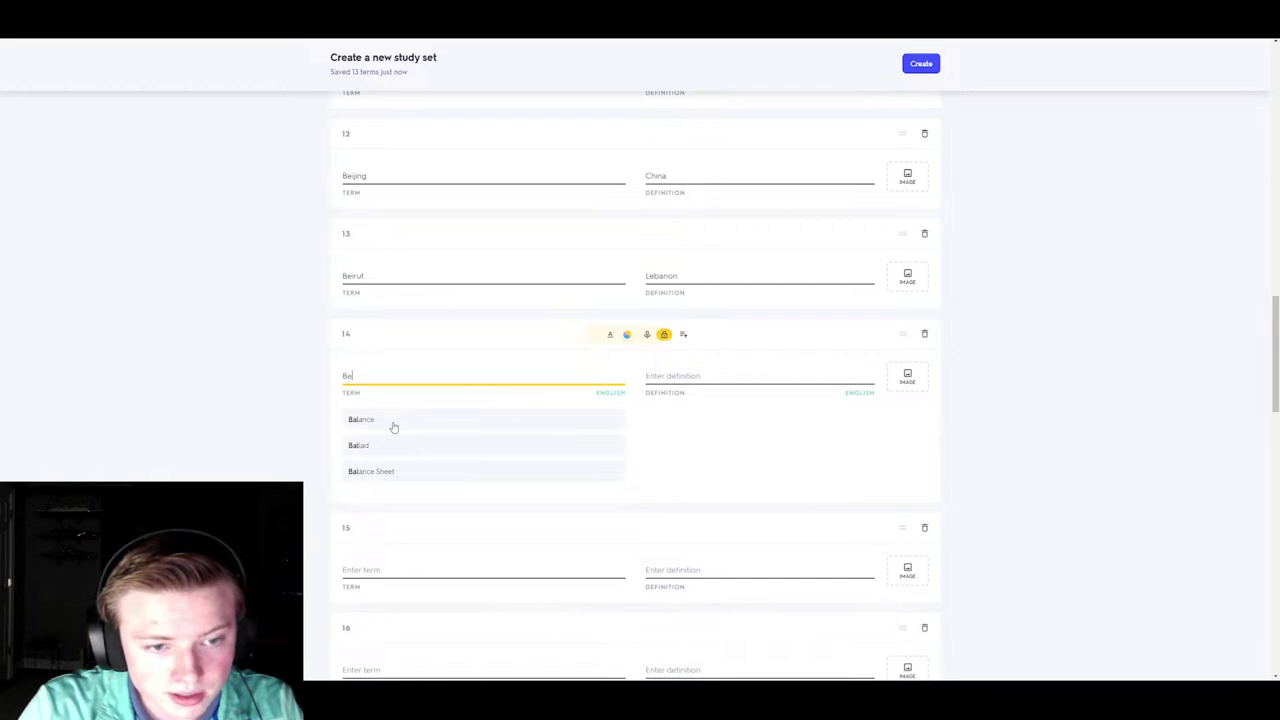
key(BackSpace)
text(el)
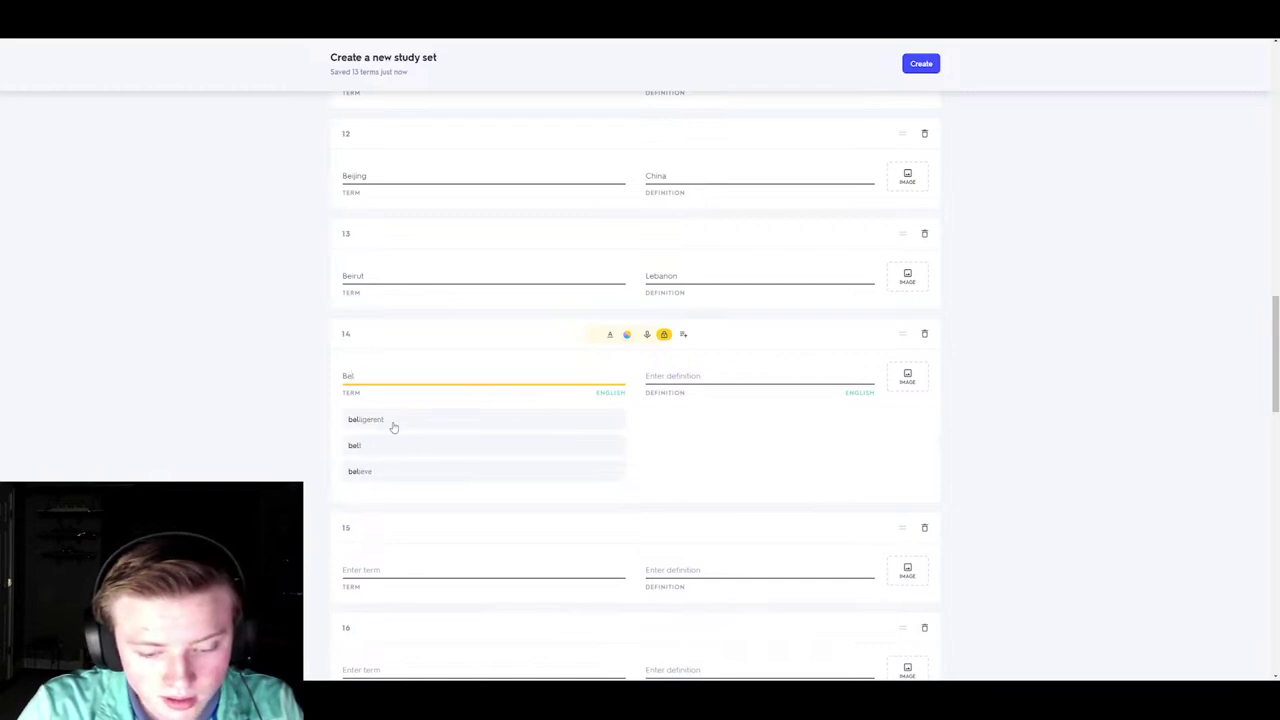
text(fas)
click(393, 423)
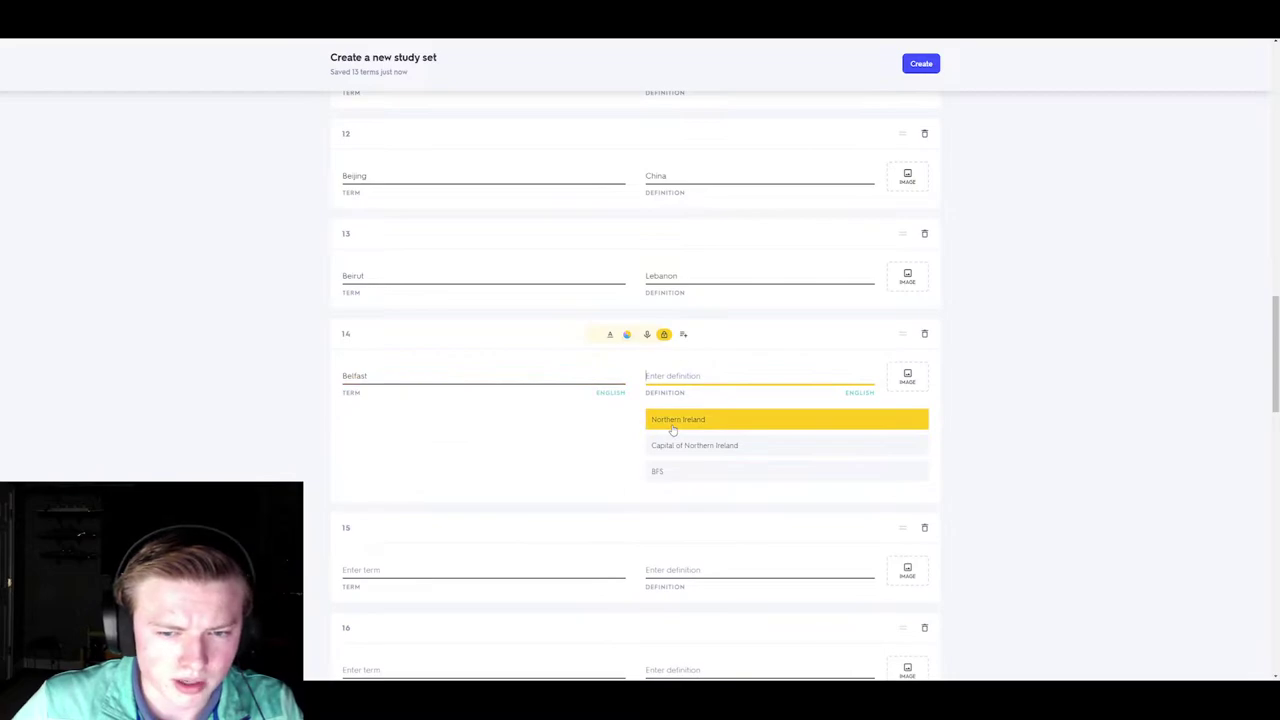
click(673, 420)
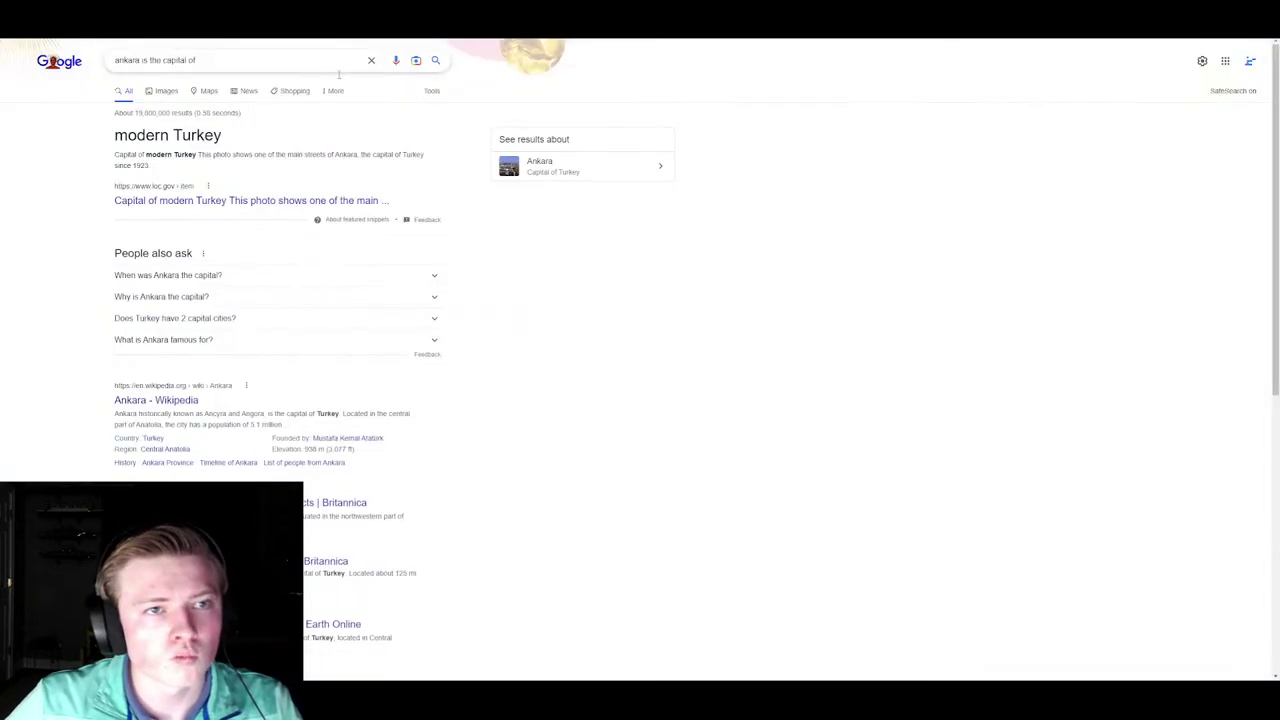
- Look up "capital of northern" in the open Google search page to check Northern Ireland's capital, and return to the study set
triple_click(200, 61)
text(capi)
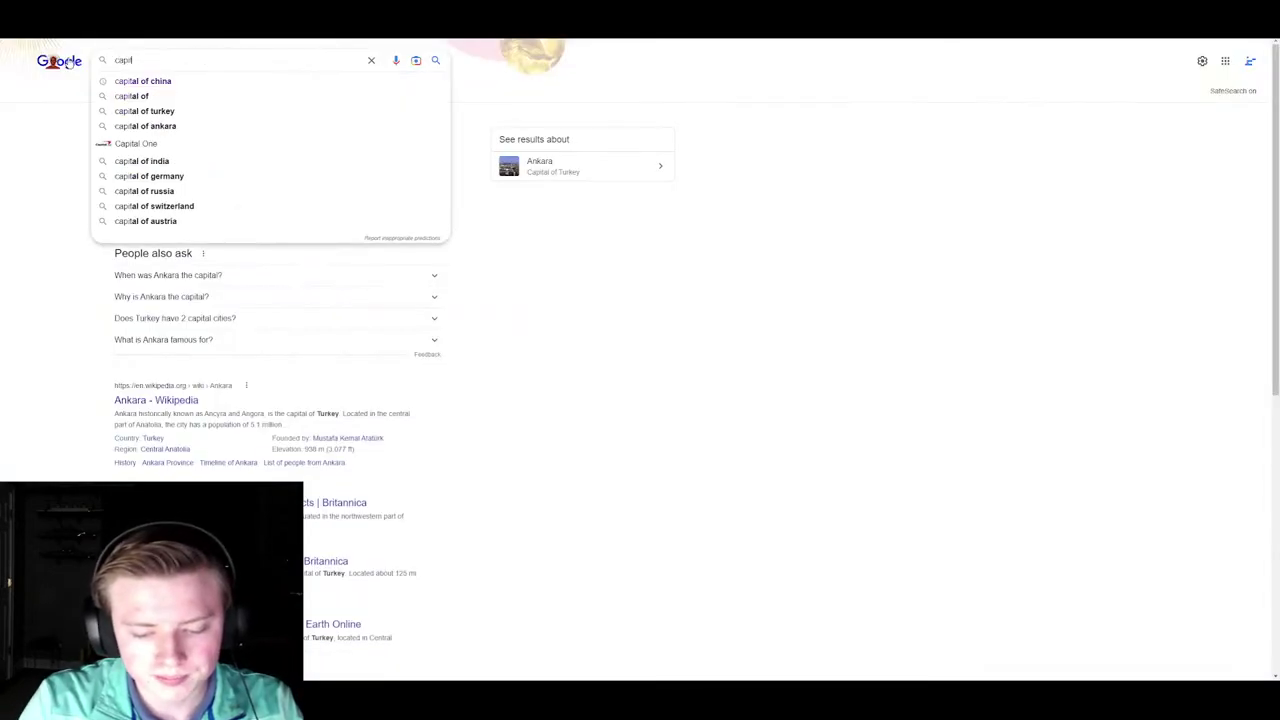
text(tal of nort)
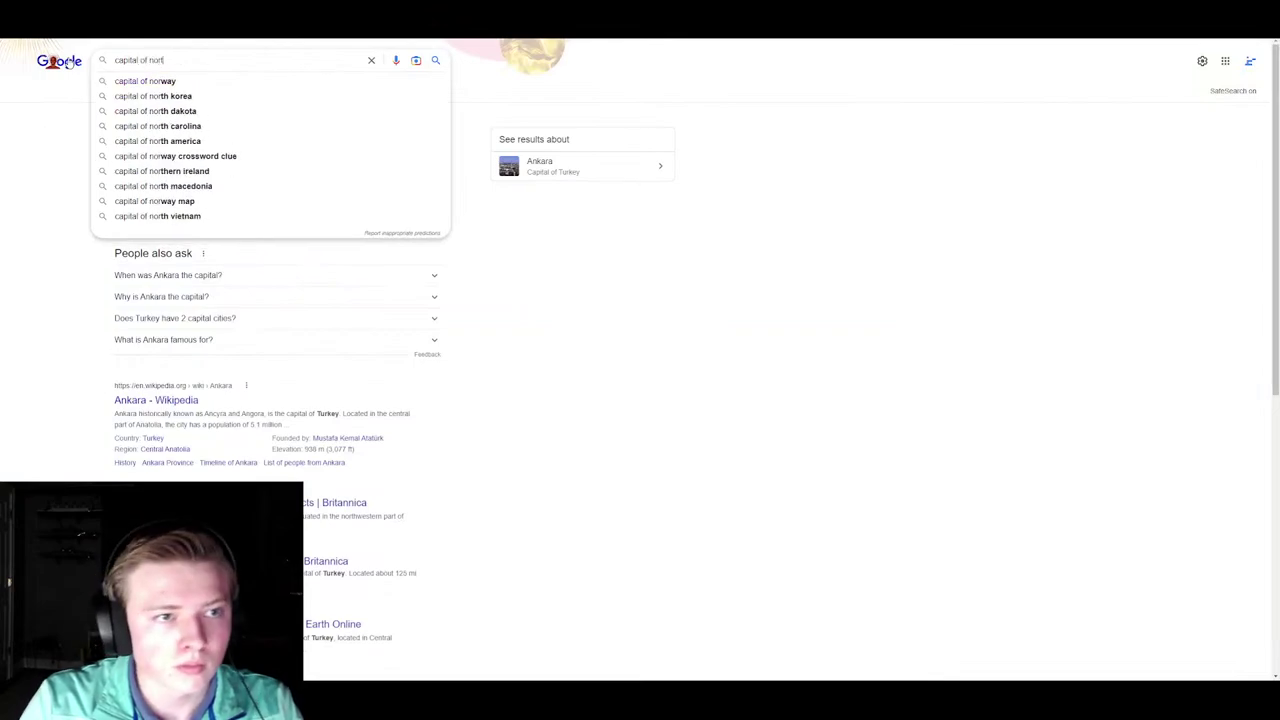
text(hern)
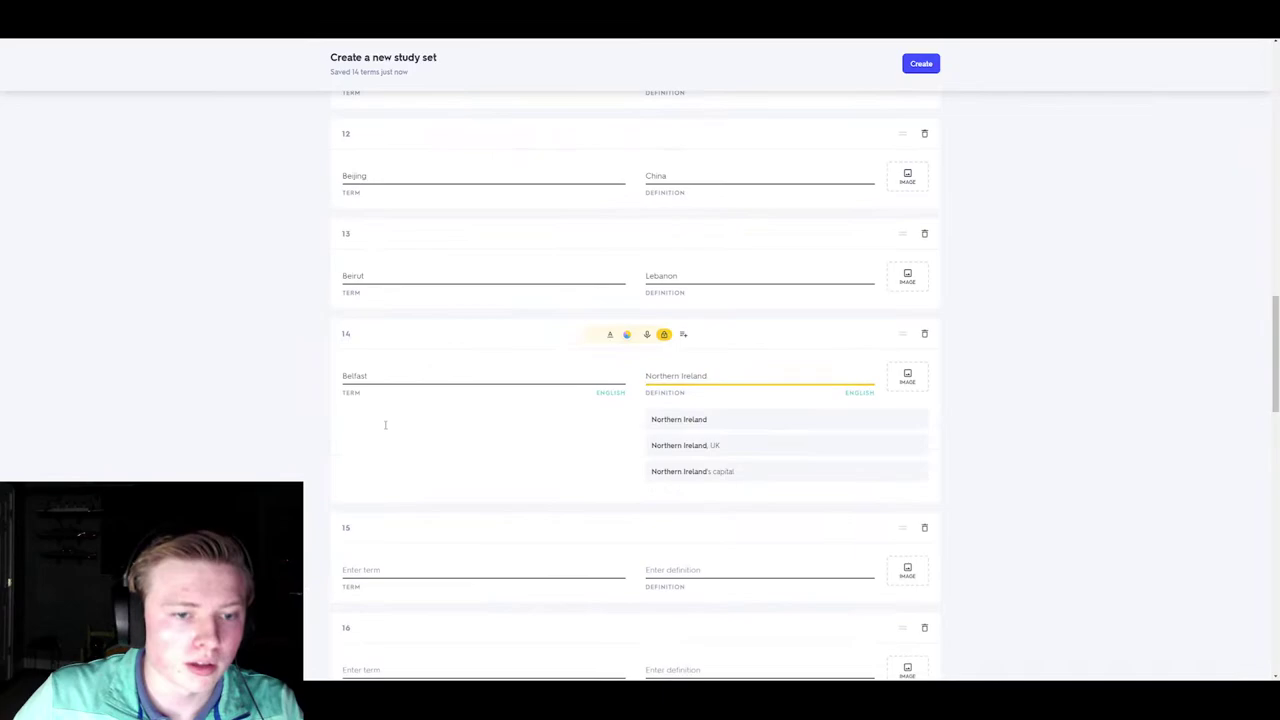
- Fill card 15 with the term Belgrade and the suggested definition Serbia
scroll(400, 428, down, 1)
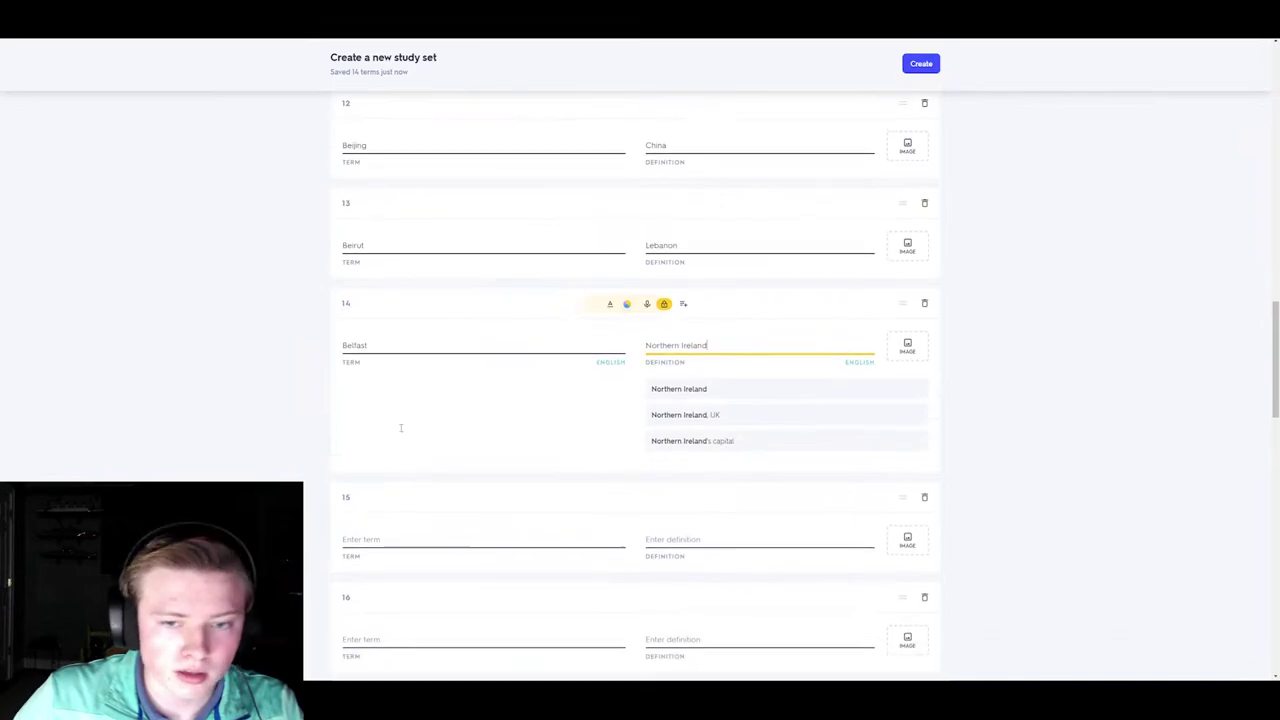
scroll(400, 428, down, 2)
click(385, 370)
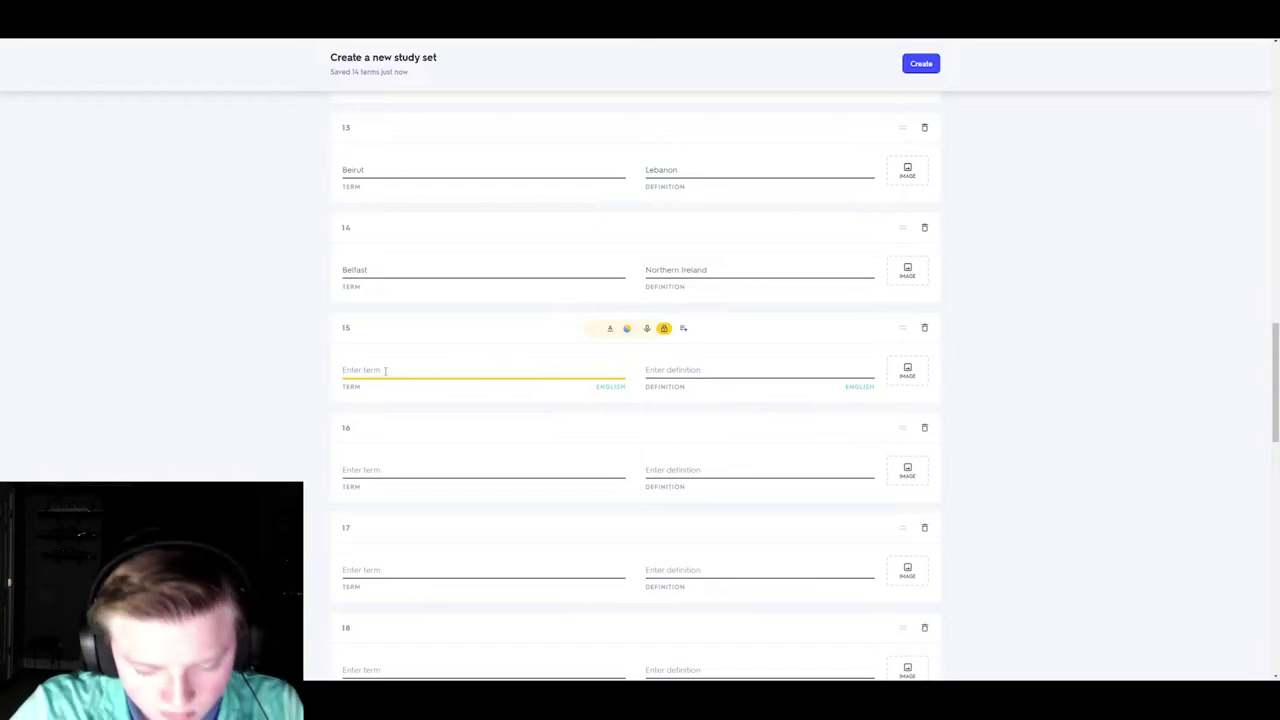
text(Belgrade)
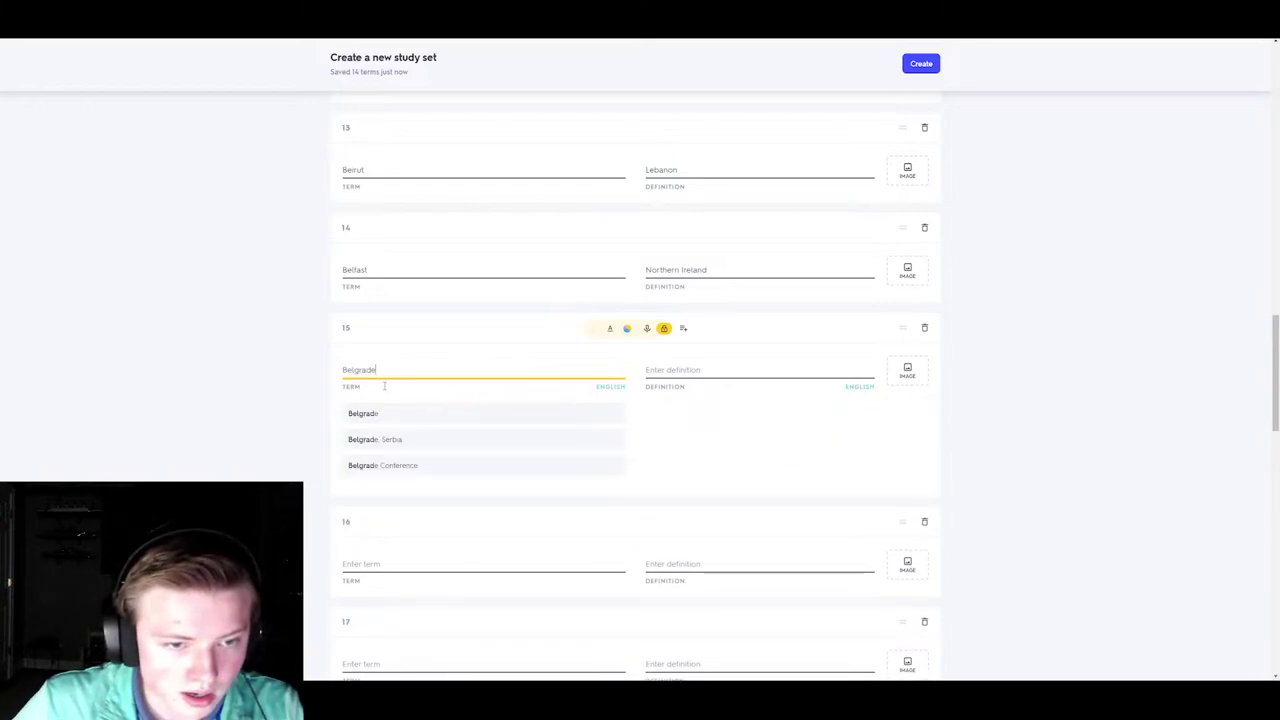
scroll(263, 415, down, 1)
scroll(263, 415, down, 1)
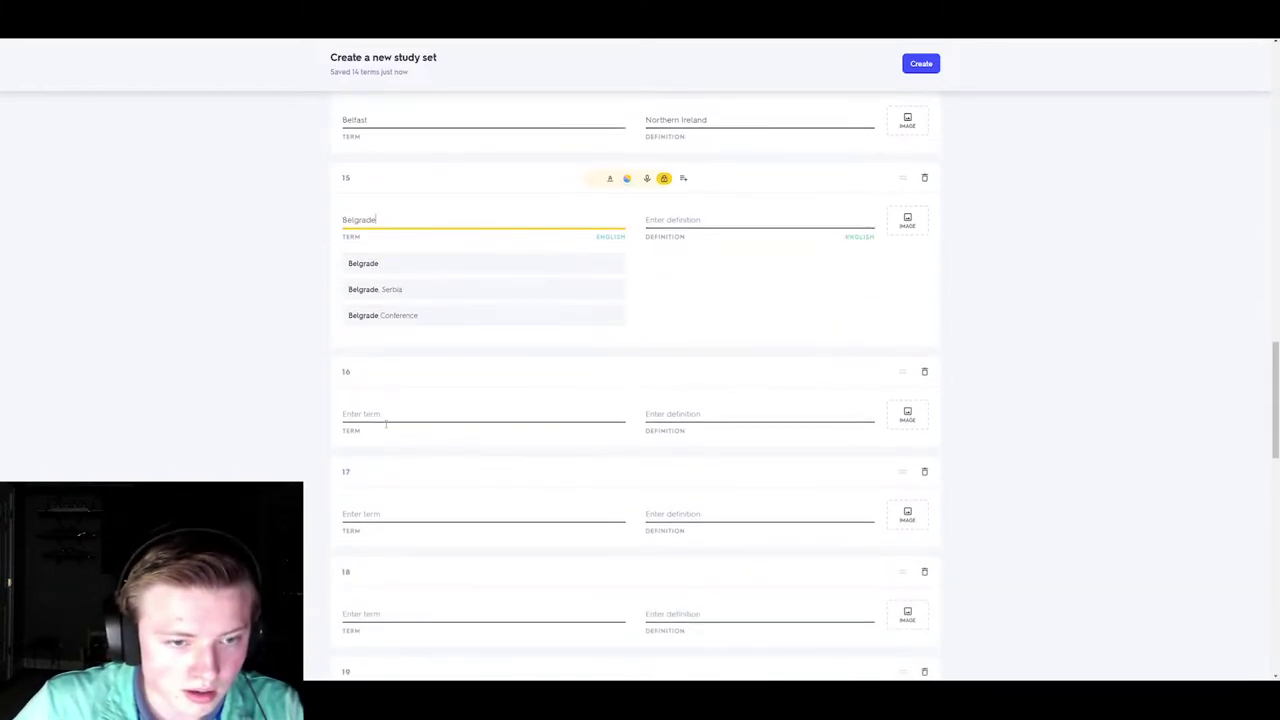
click(378, 322)
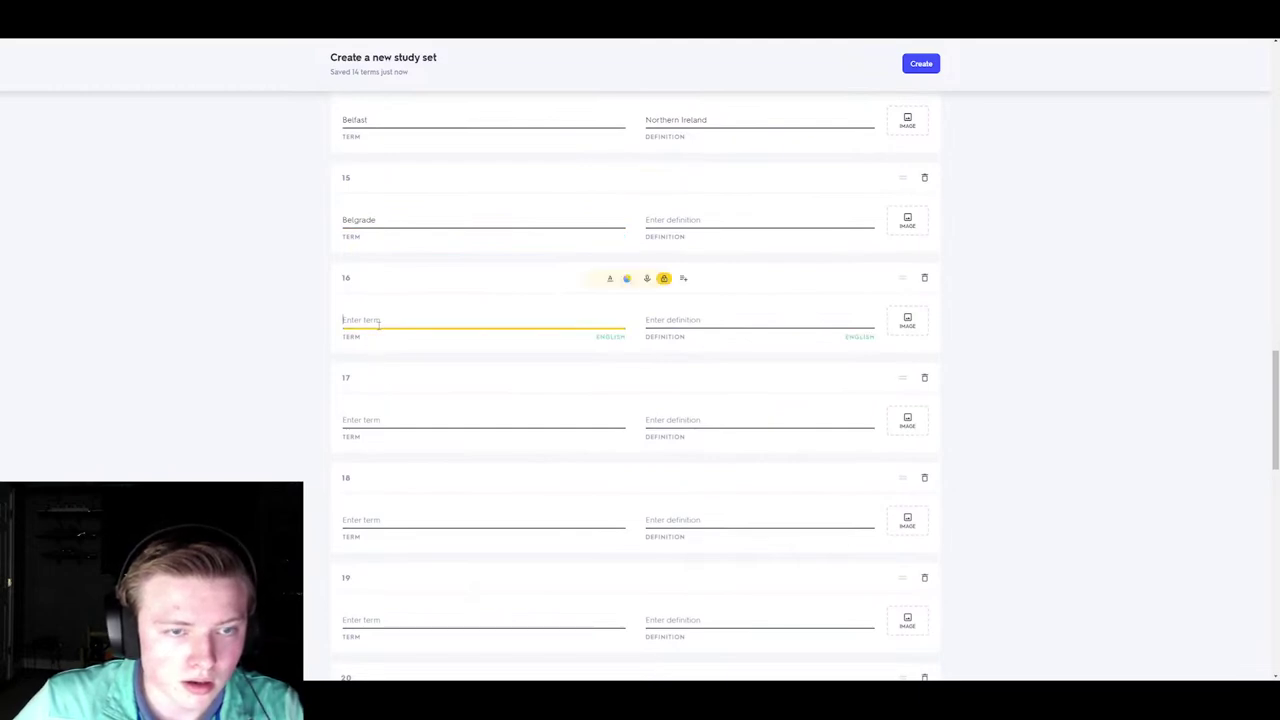
click(652, 236)
click(686, 264)
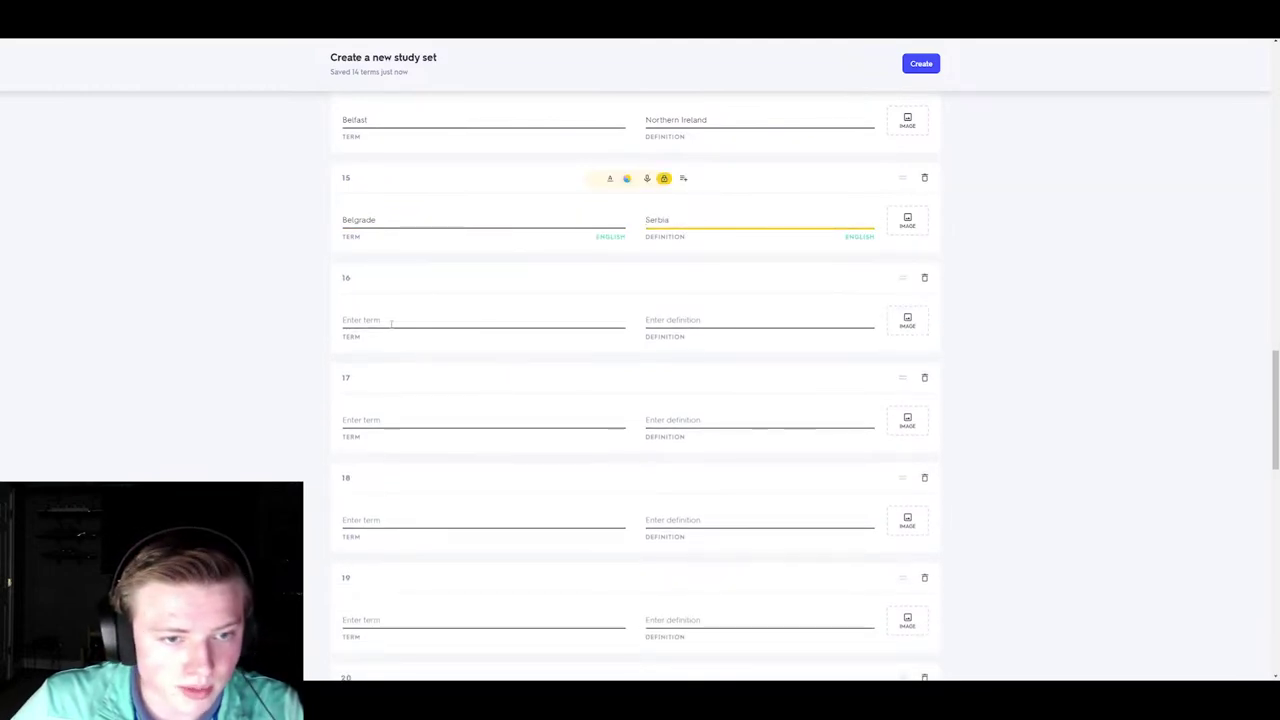
- Fill card 16 with the suggested term Belmopan and the suggested definition Belize
click(391, 319)
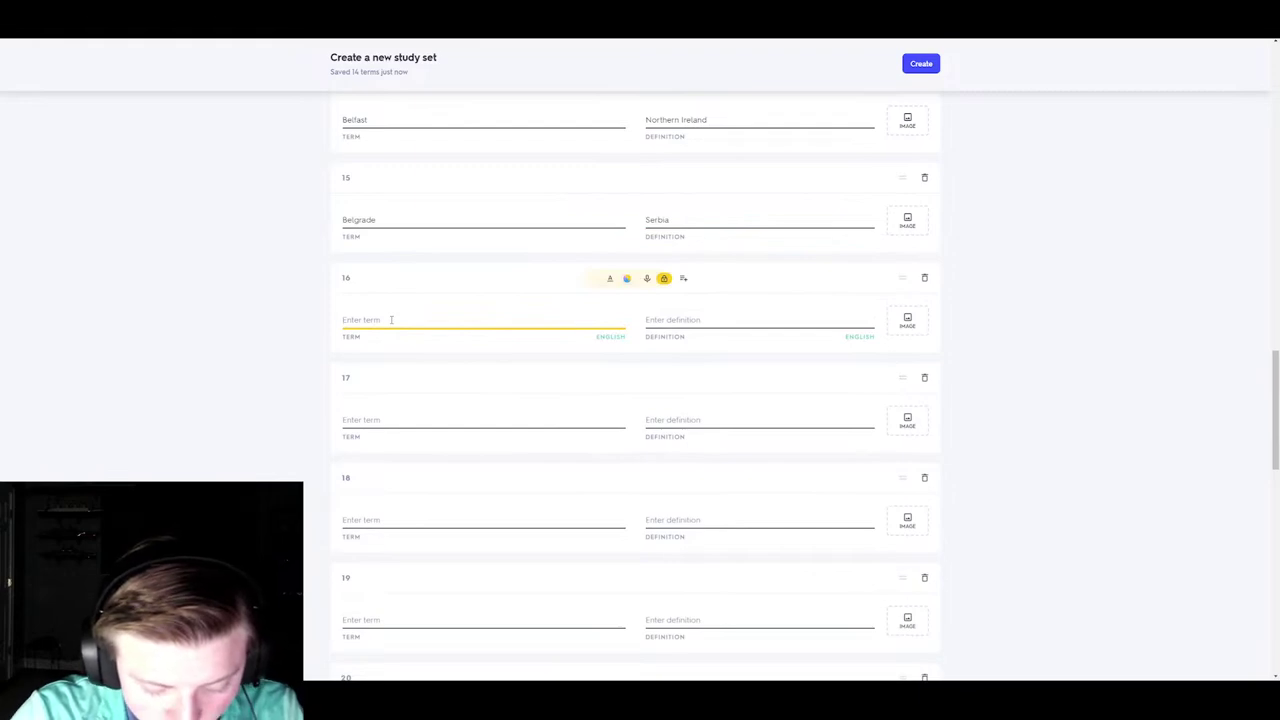
text(Belm)
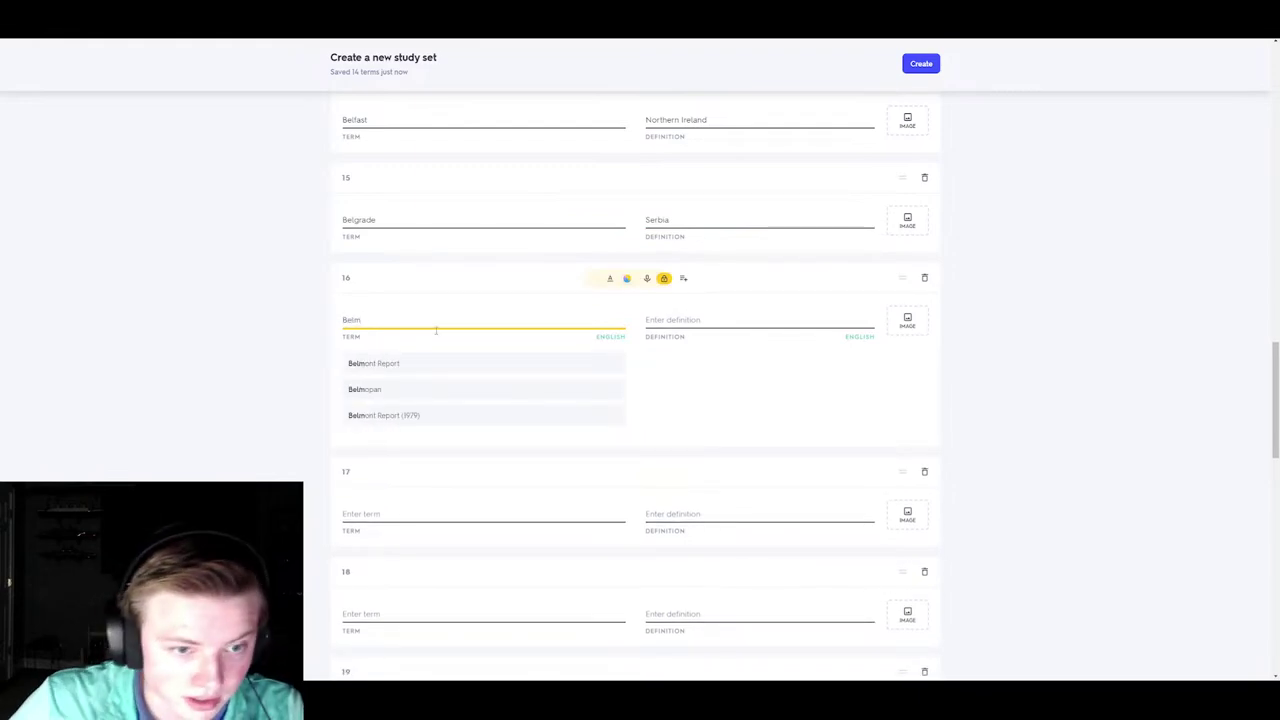
click(393, 390)
click(665, 363)
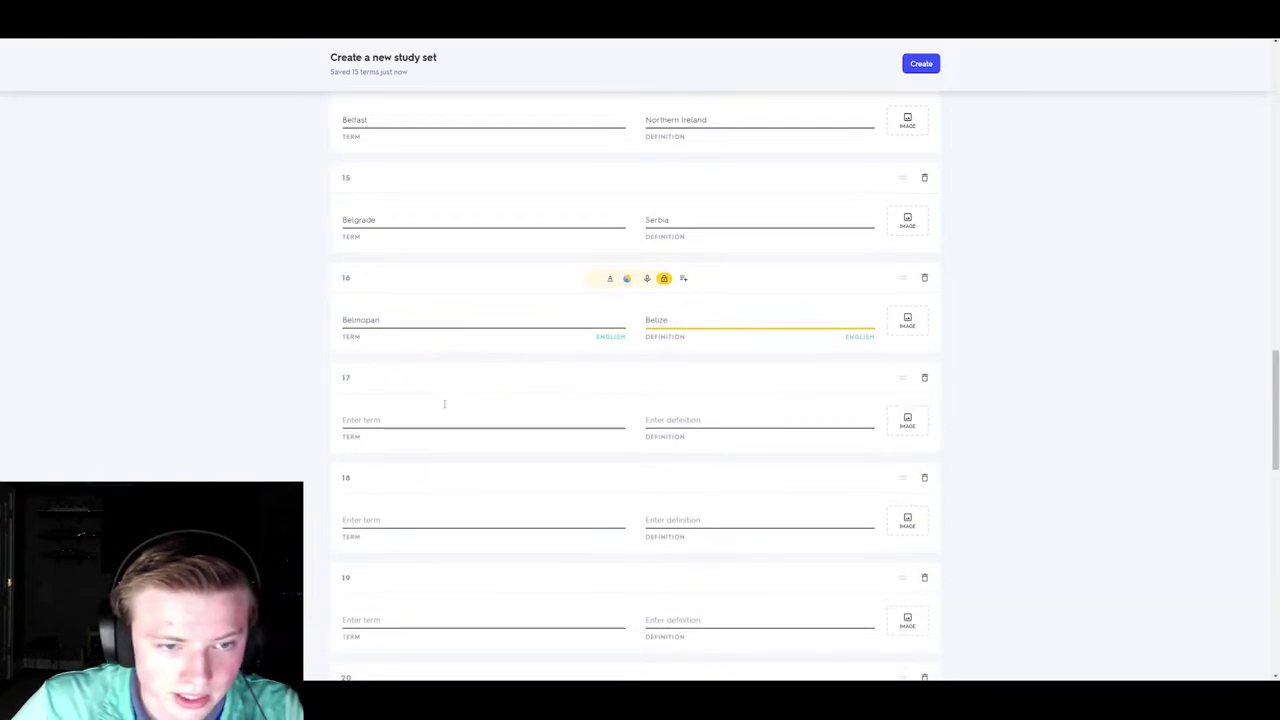
- Fill card 17 with the term Berlin and the suggested definition Germany
click(427, 420)
text(Berlin)
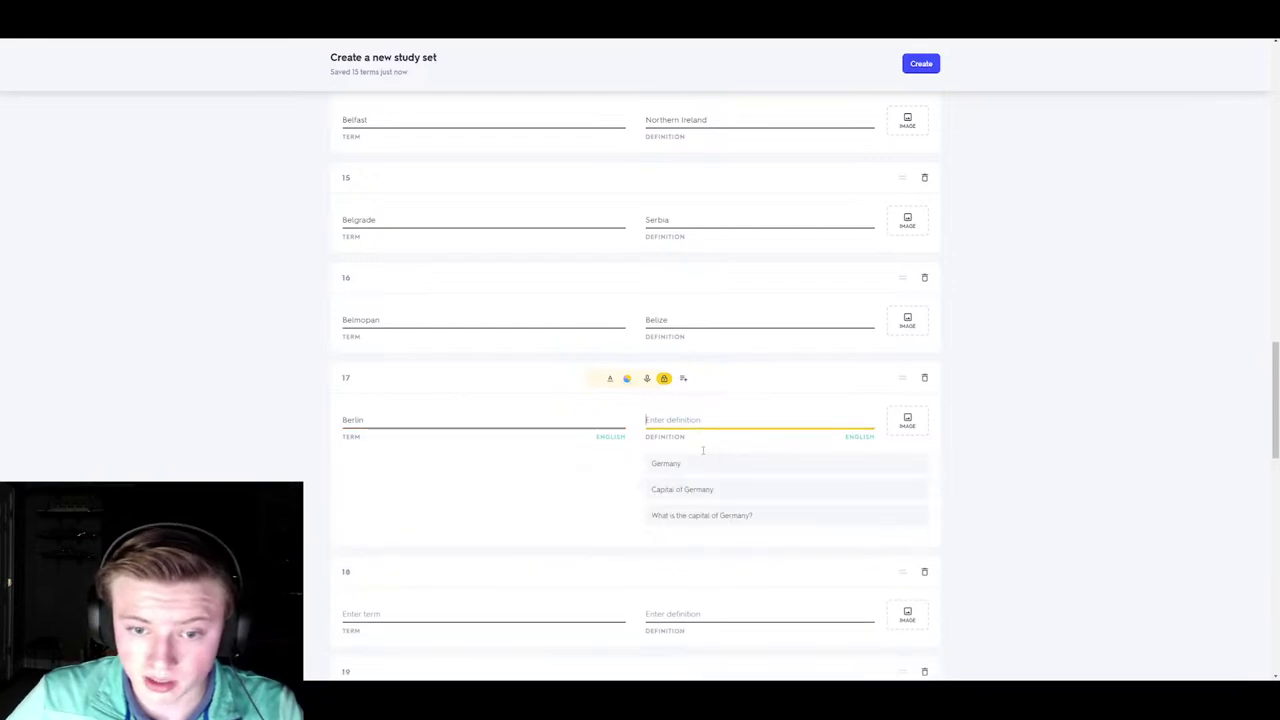
click(700, 463)
- Fill card 18 with the term Berne and the definition Switzerland
click(481, 520)
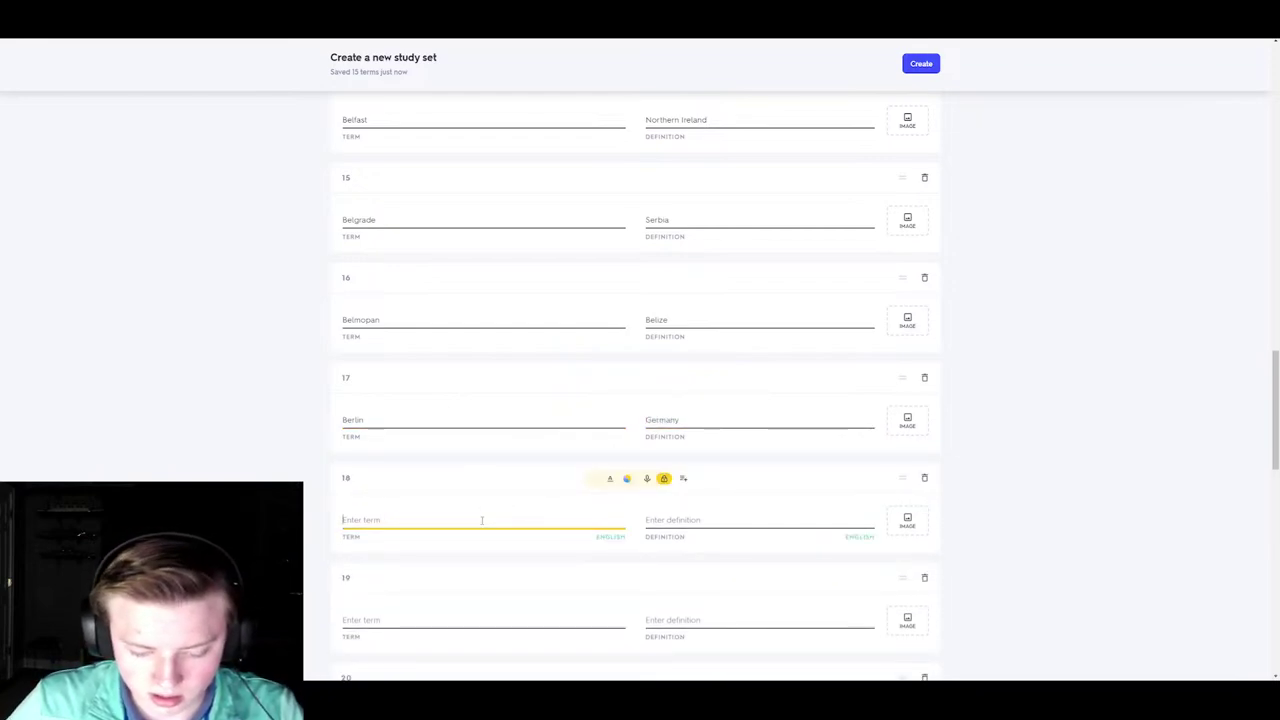
text(Bern)
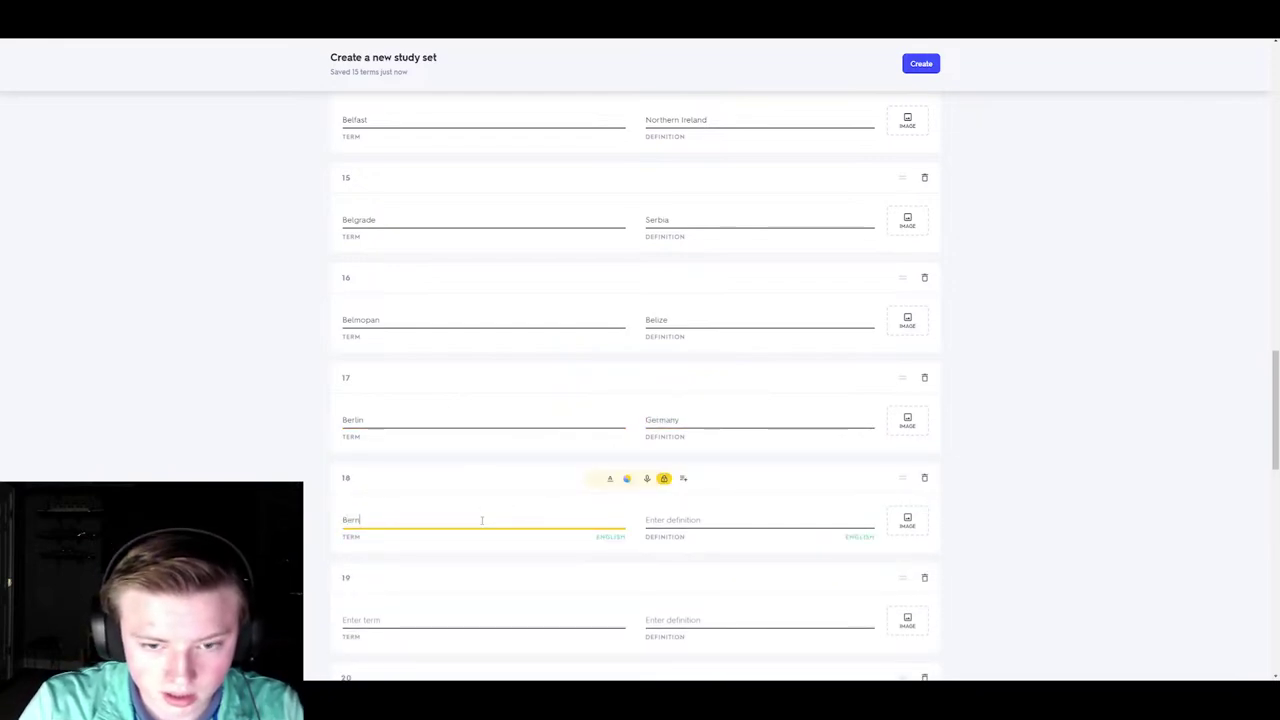
text(e)
key(Tab)
key(Return)
- Fill card 19 with the term Bogota and the suggested definition Colombia
scroll(481, 533, down, 3)
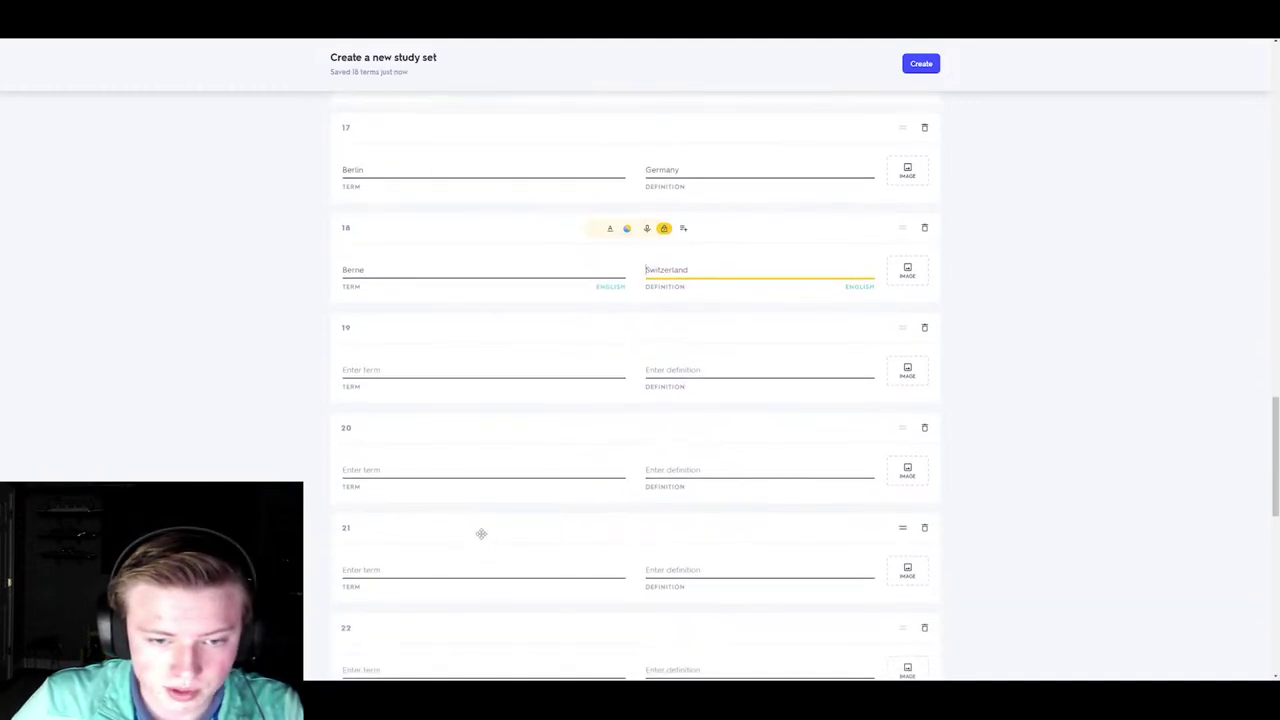
click(393, 368)
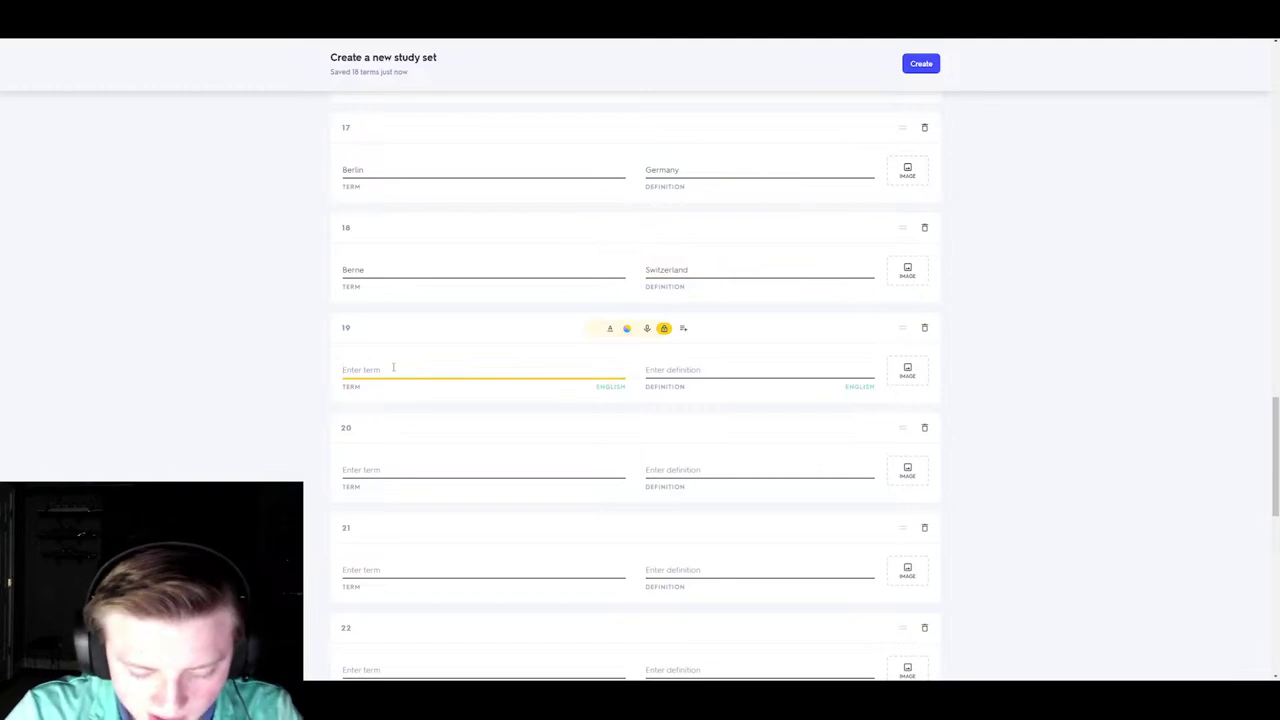
text(Bogota)
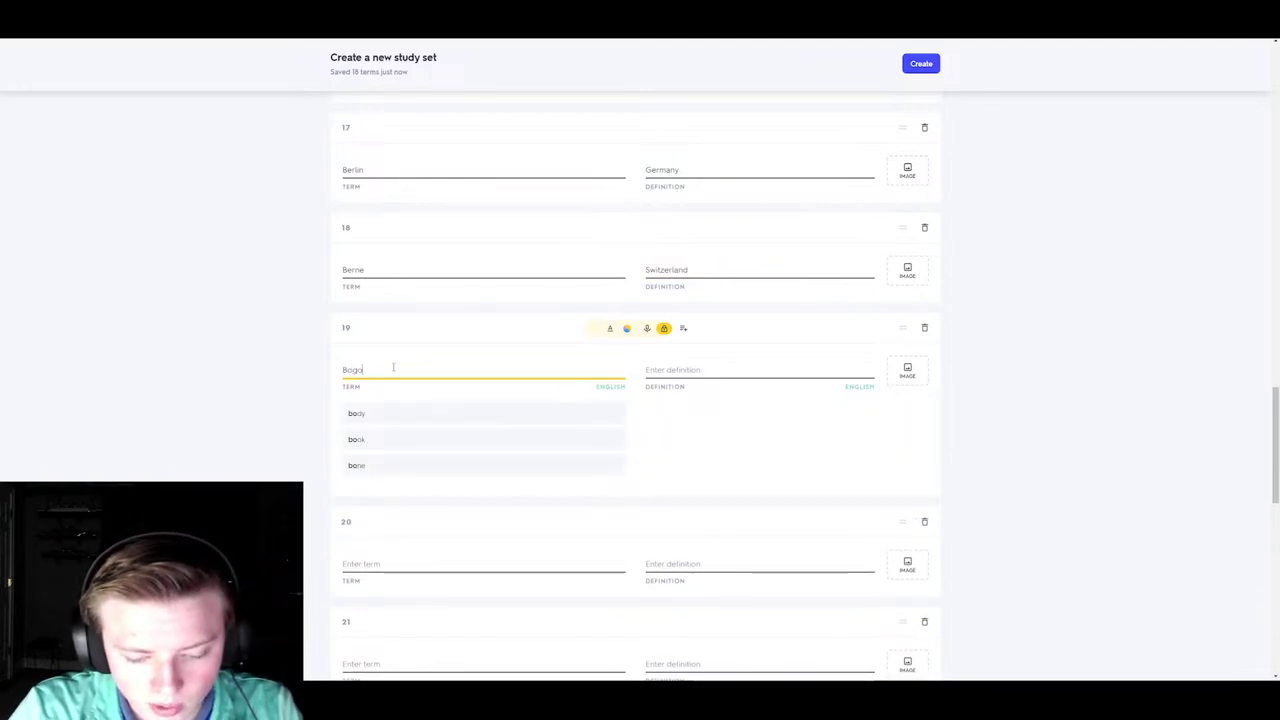
click(511, 412)
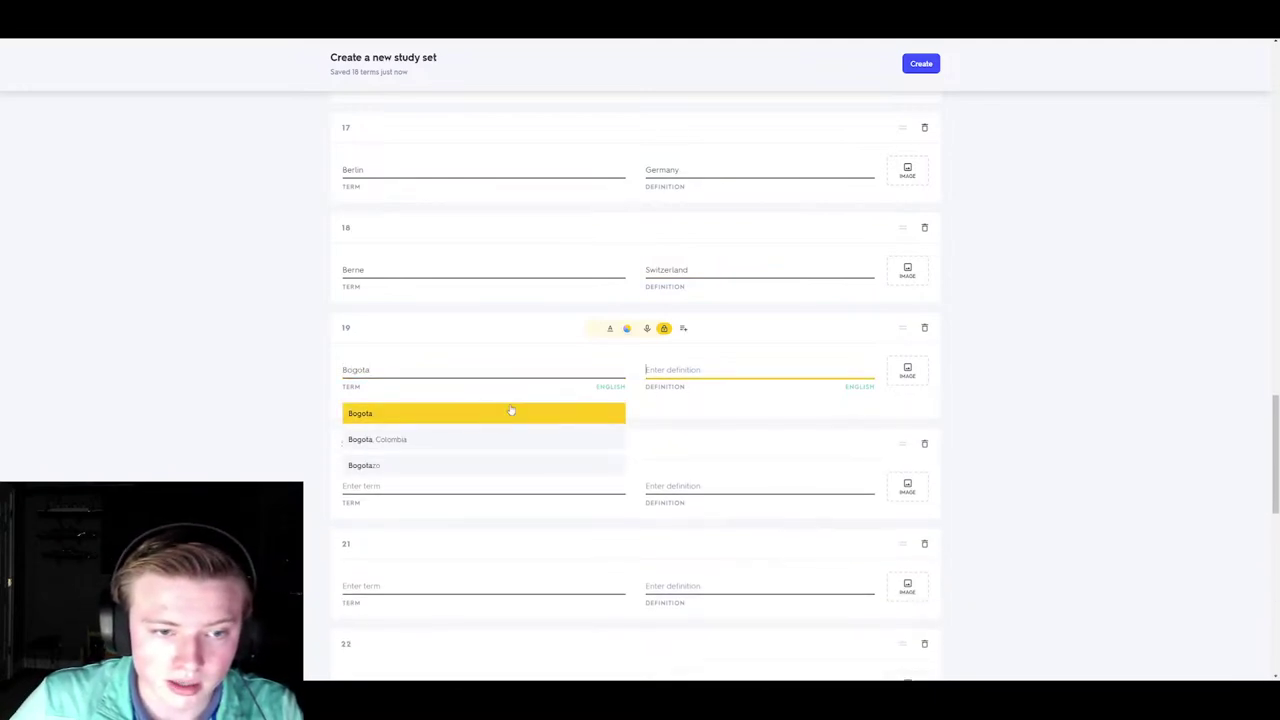
click(667, 413)
- Fill card 20 with the suggested term Brasilia and the suggested definition Brazil
click(418, 469)
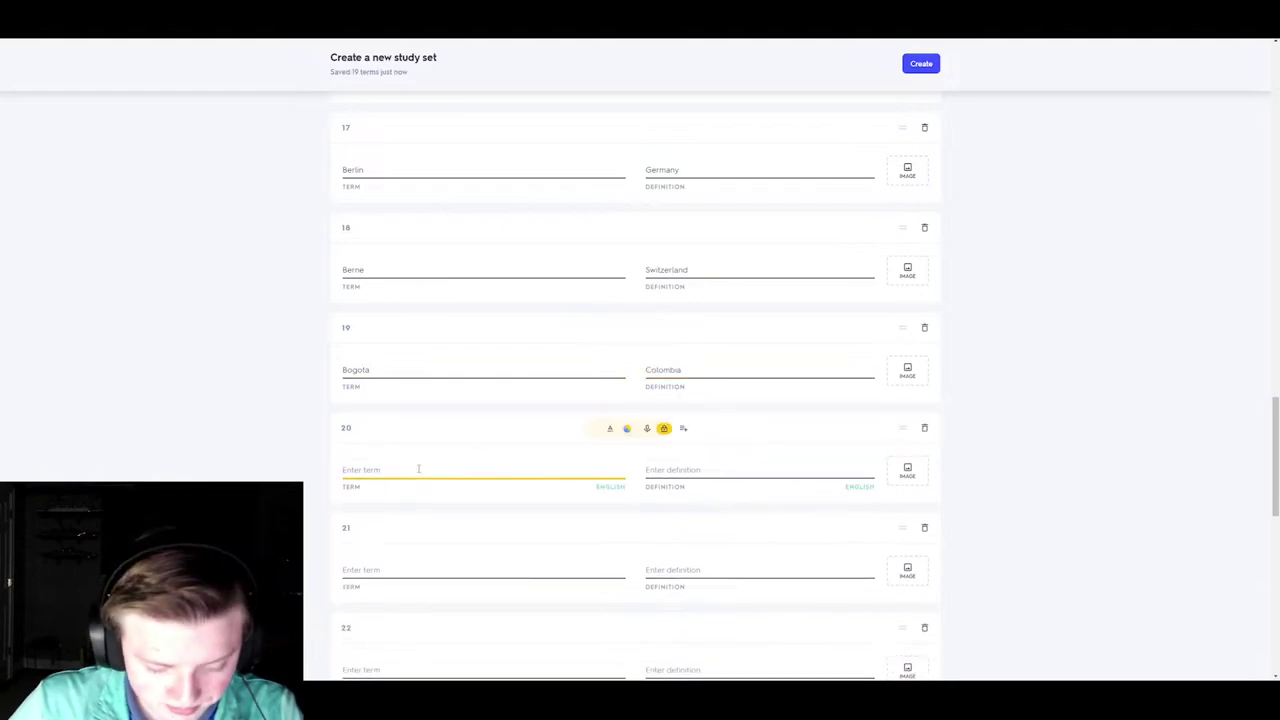
text(Bra)
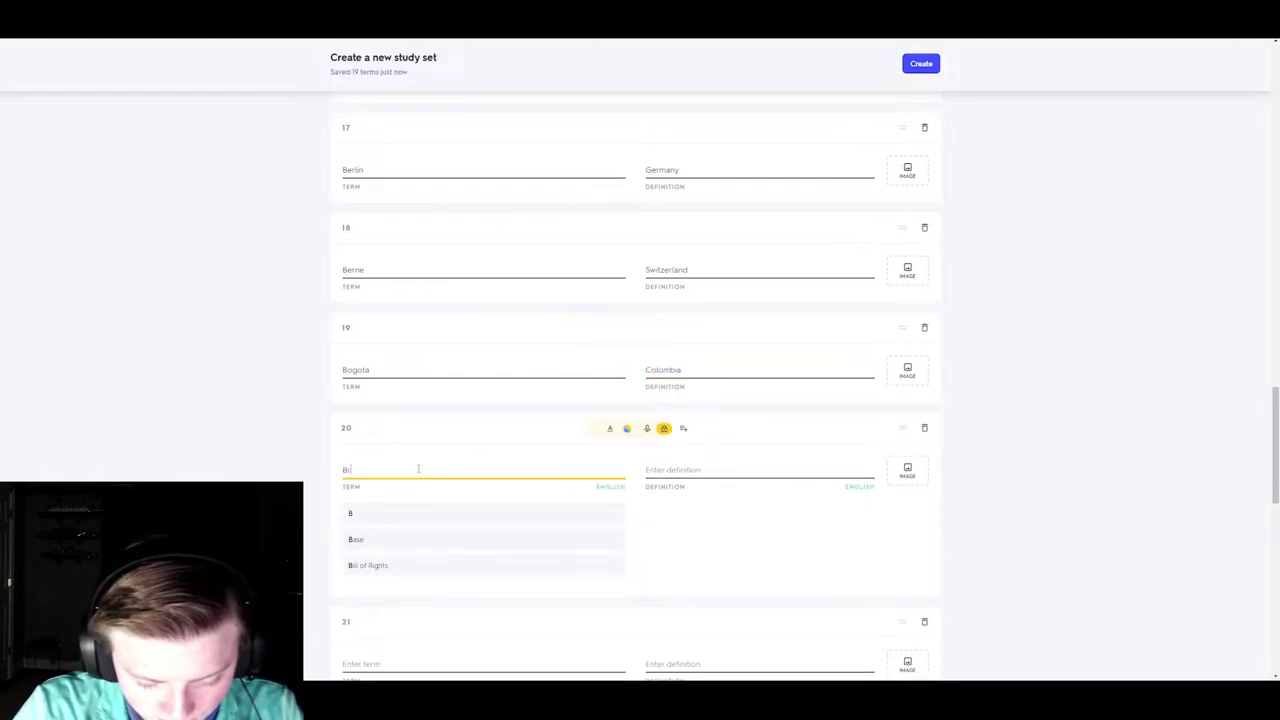
text(s)
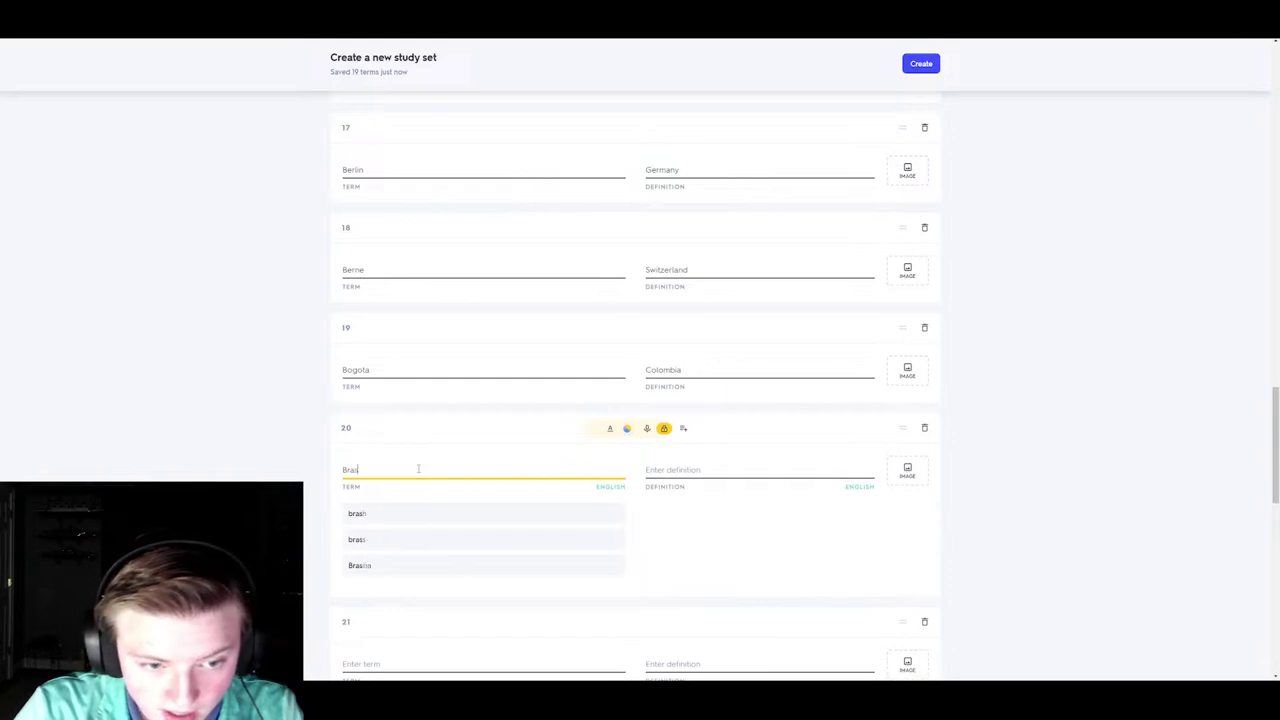
text(il)
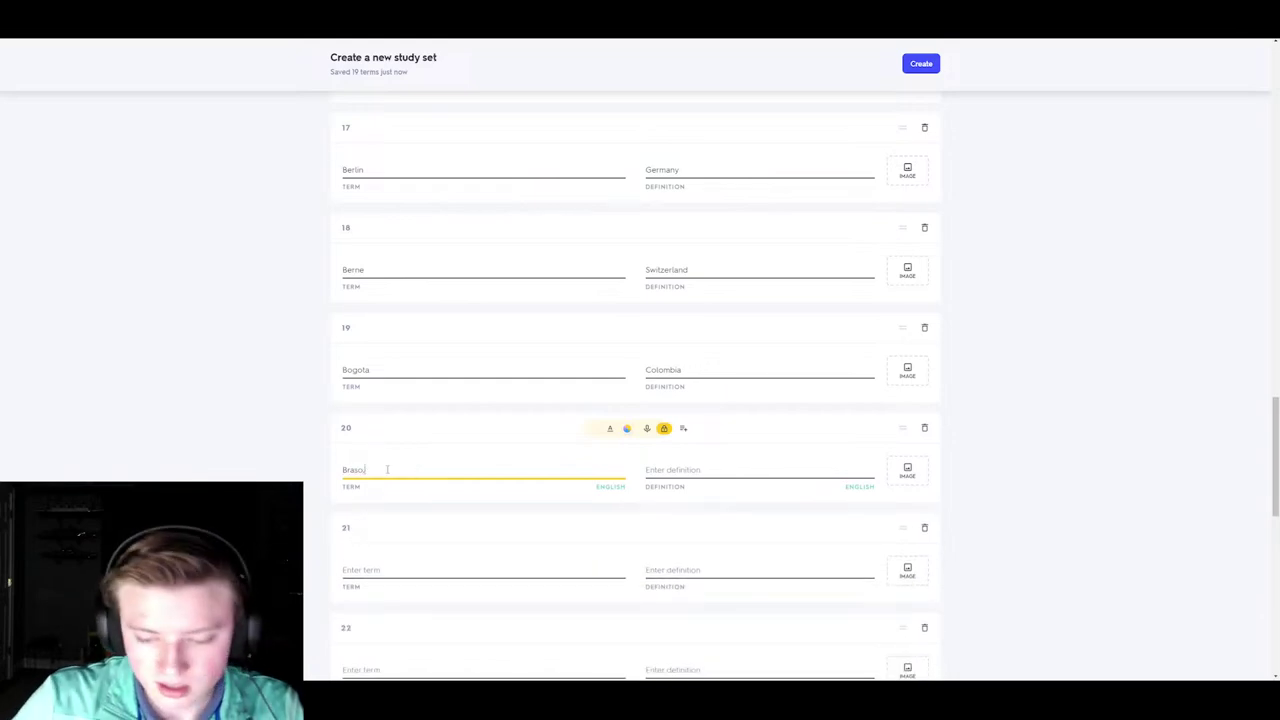
key(BackSpace)
key(BackSpace)
text(ilia)
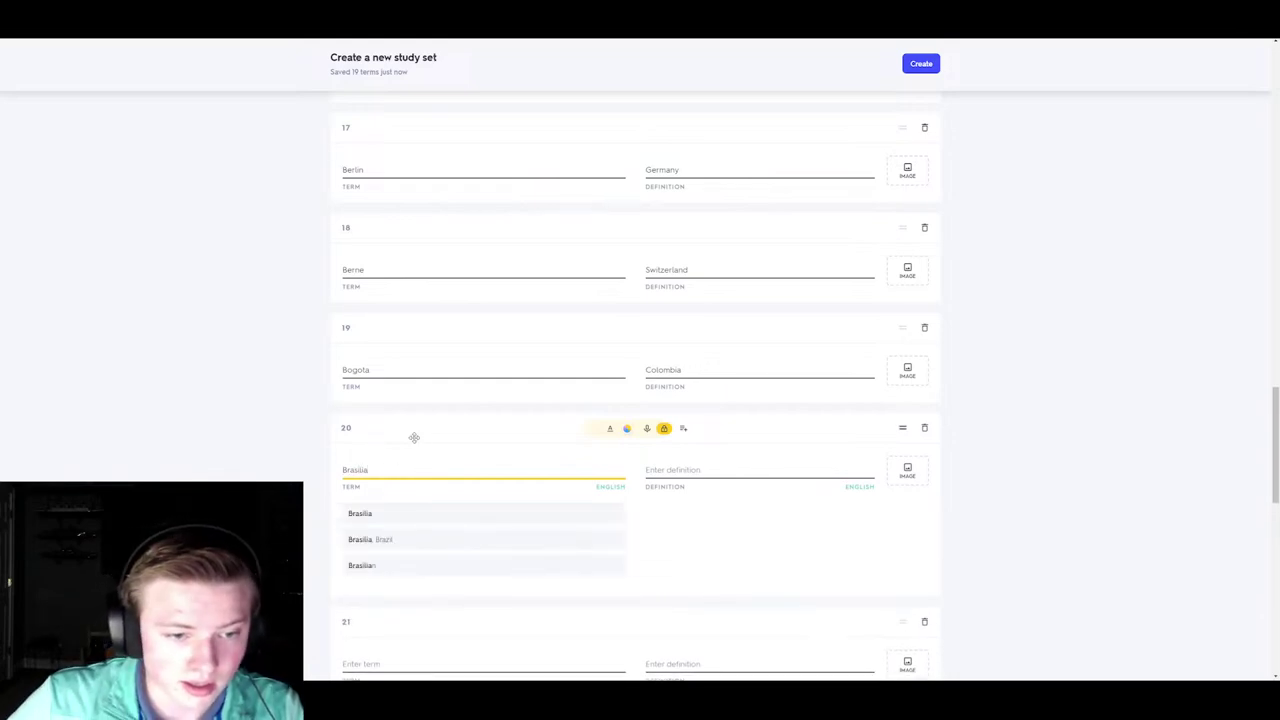
click(450, 515)
click(663, 514)
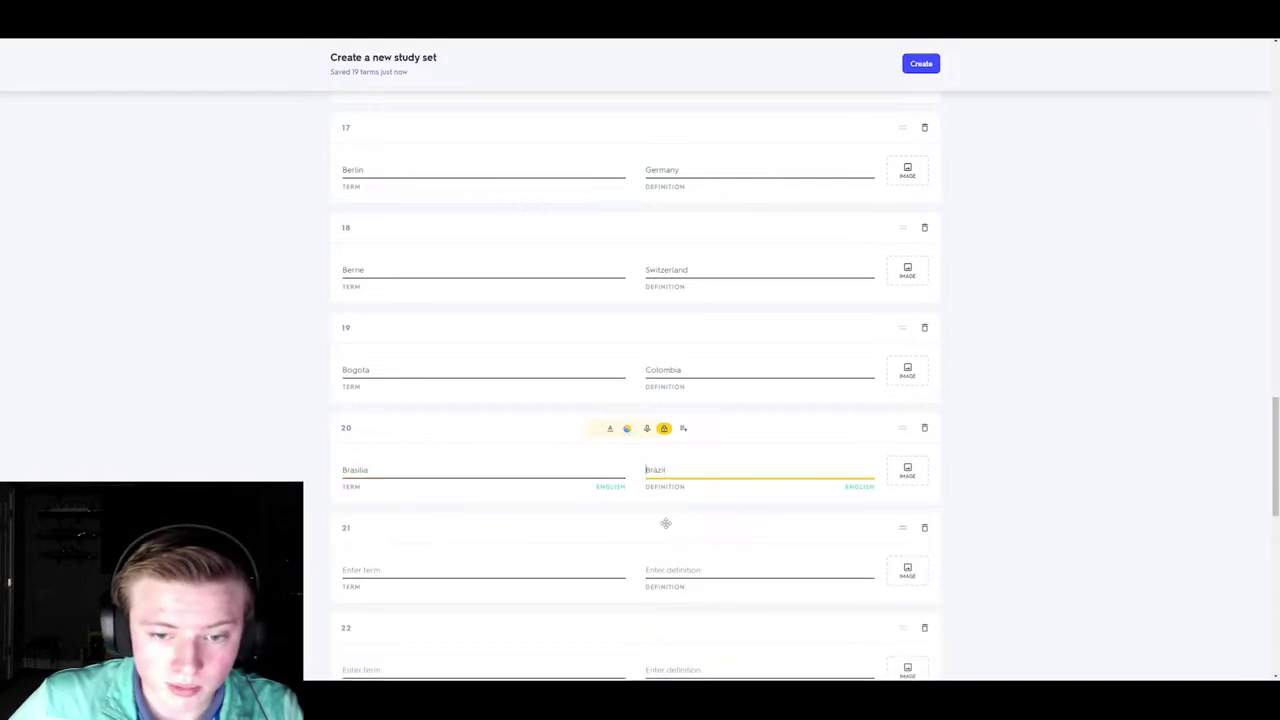
- Fill card 21 with the term Brussels and the suggested definition Belgium
click(482, 572)
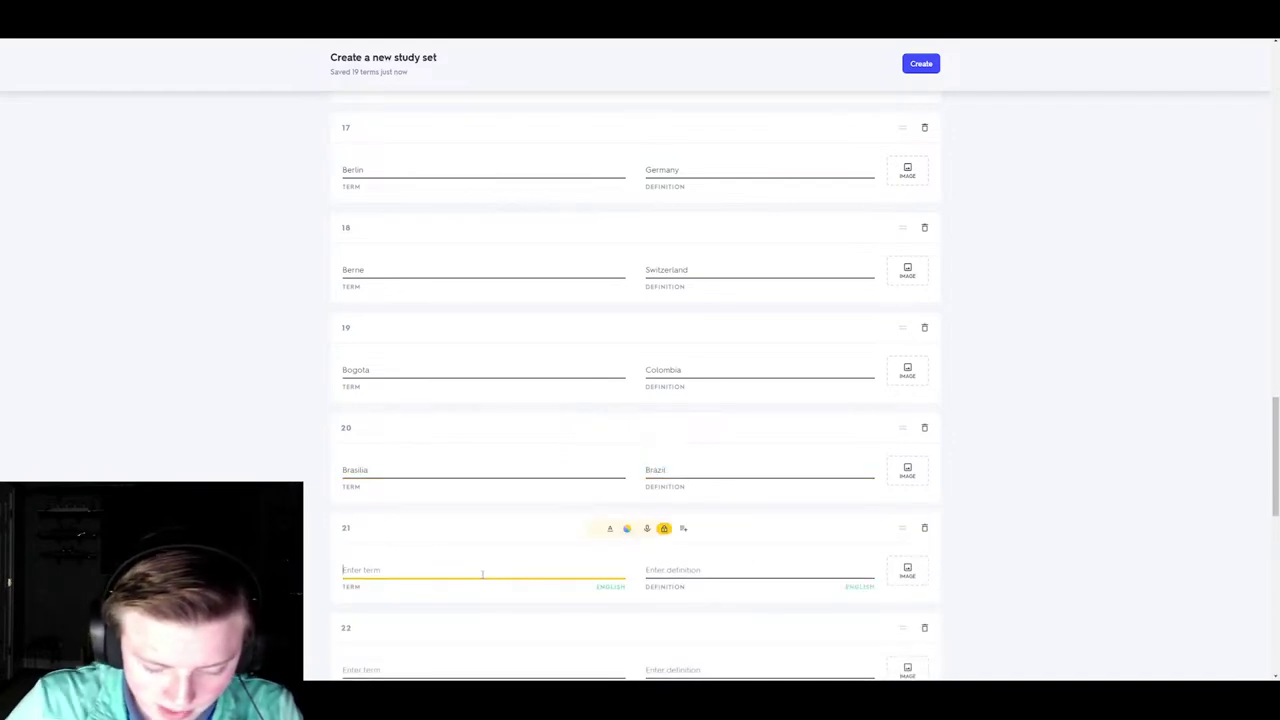
text(Brussels)
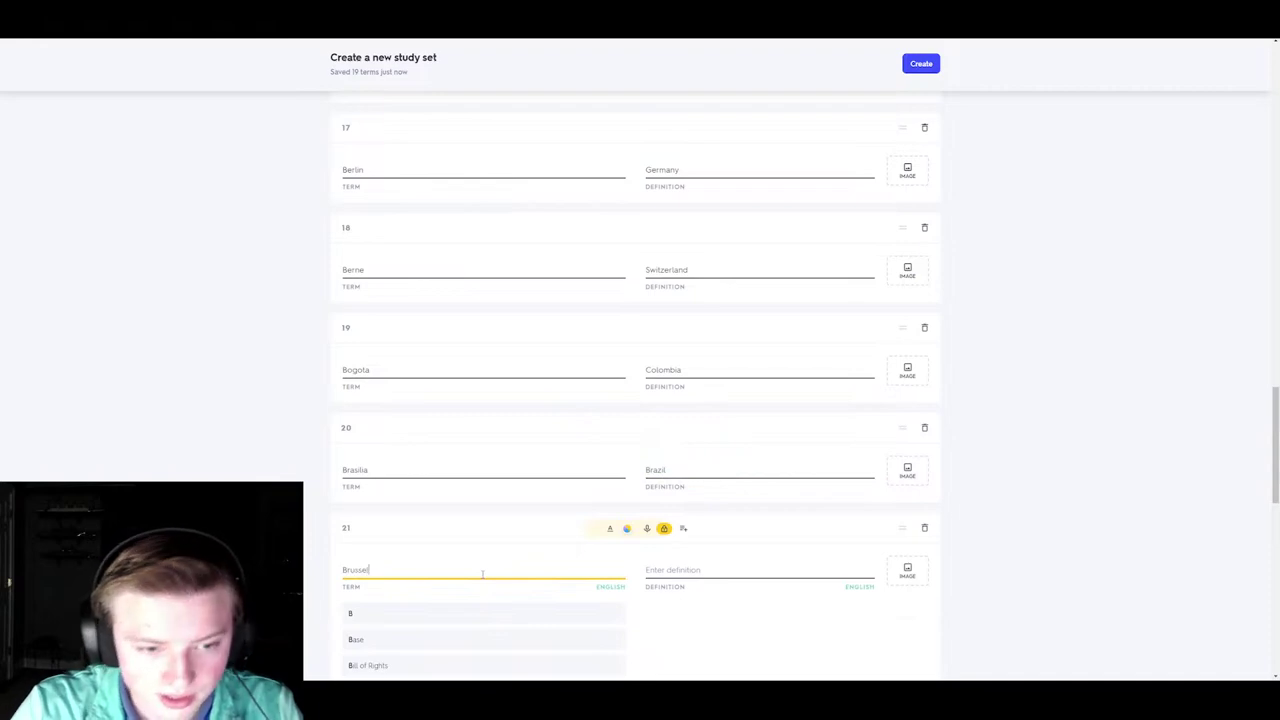
click(698, 571)
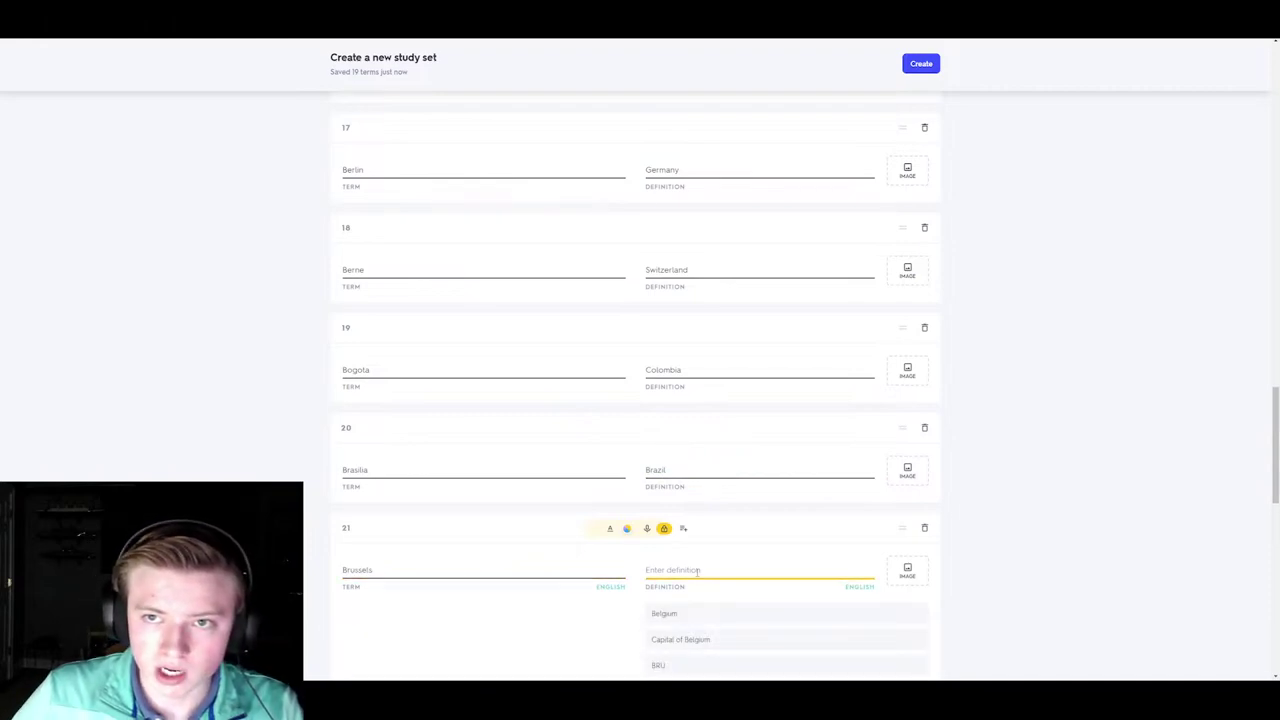
click(694, 612)
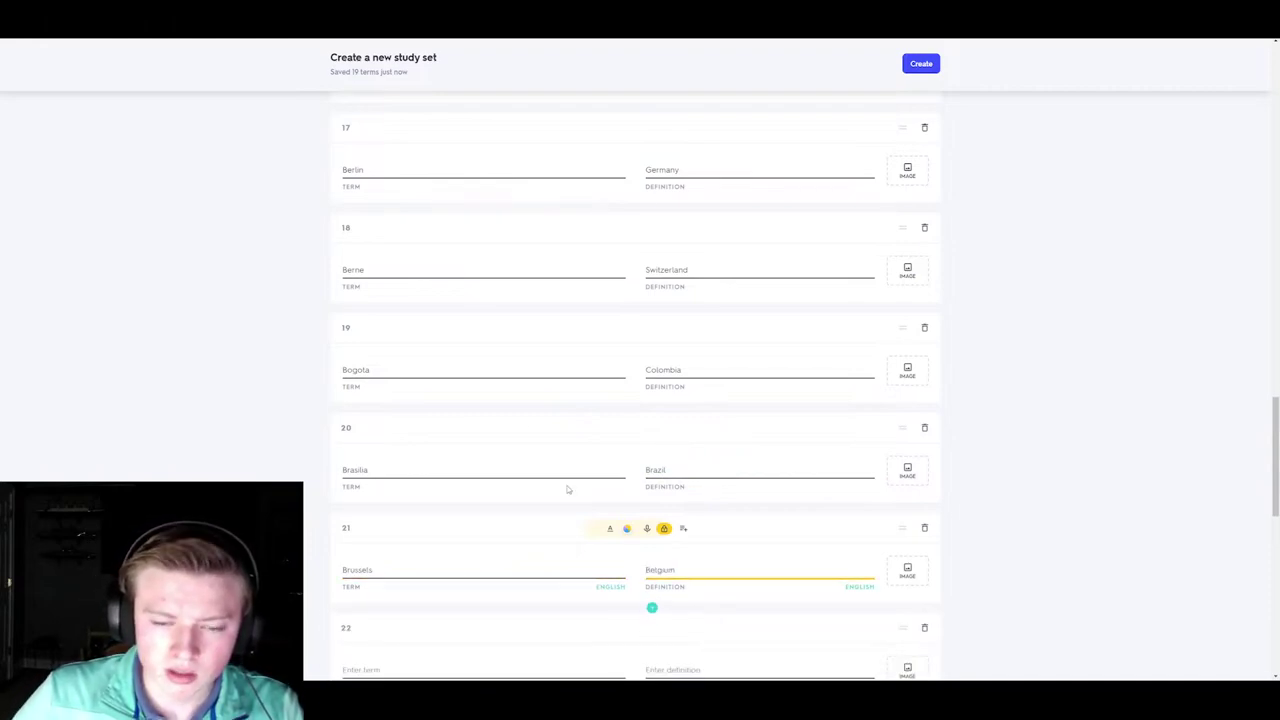
- Search for "land down under" in a new browser tab and open the full lyrics of the song Down Under
key(ctrl+t)
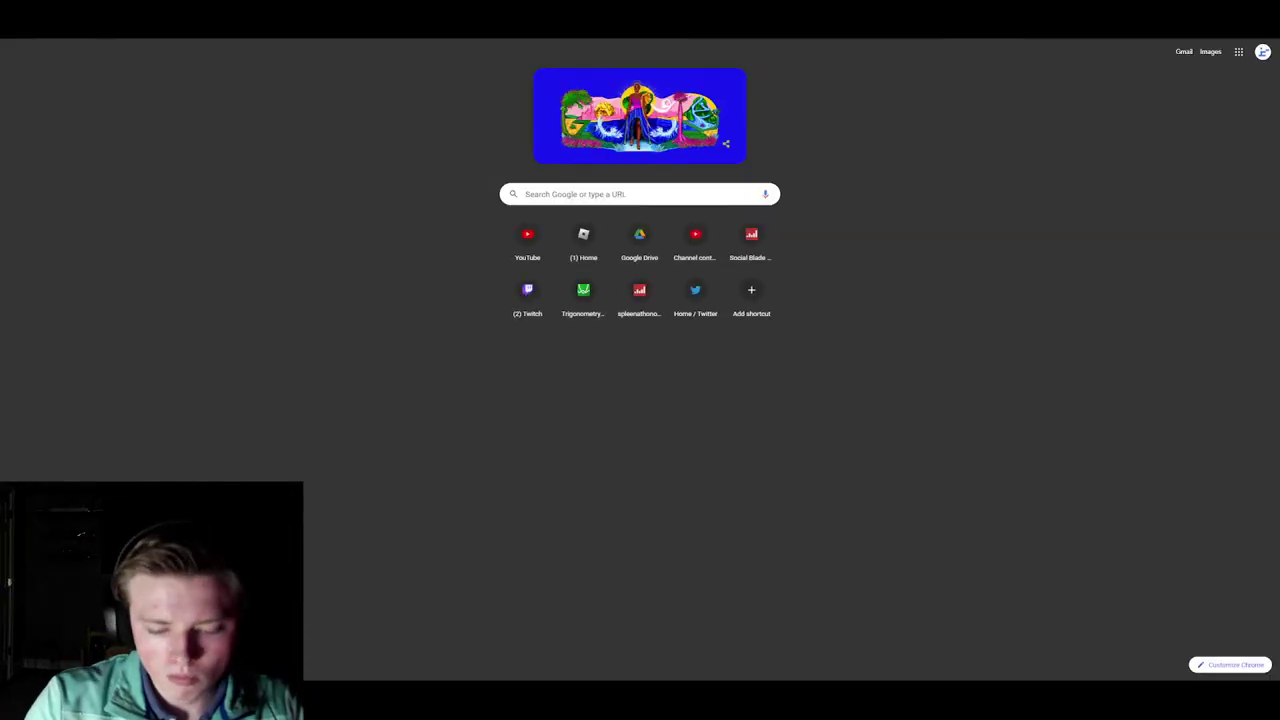
text(land down)
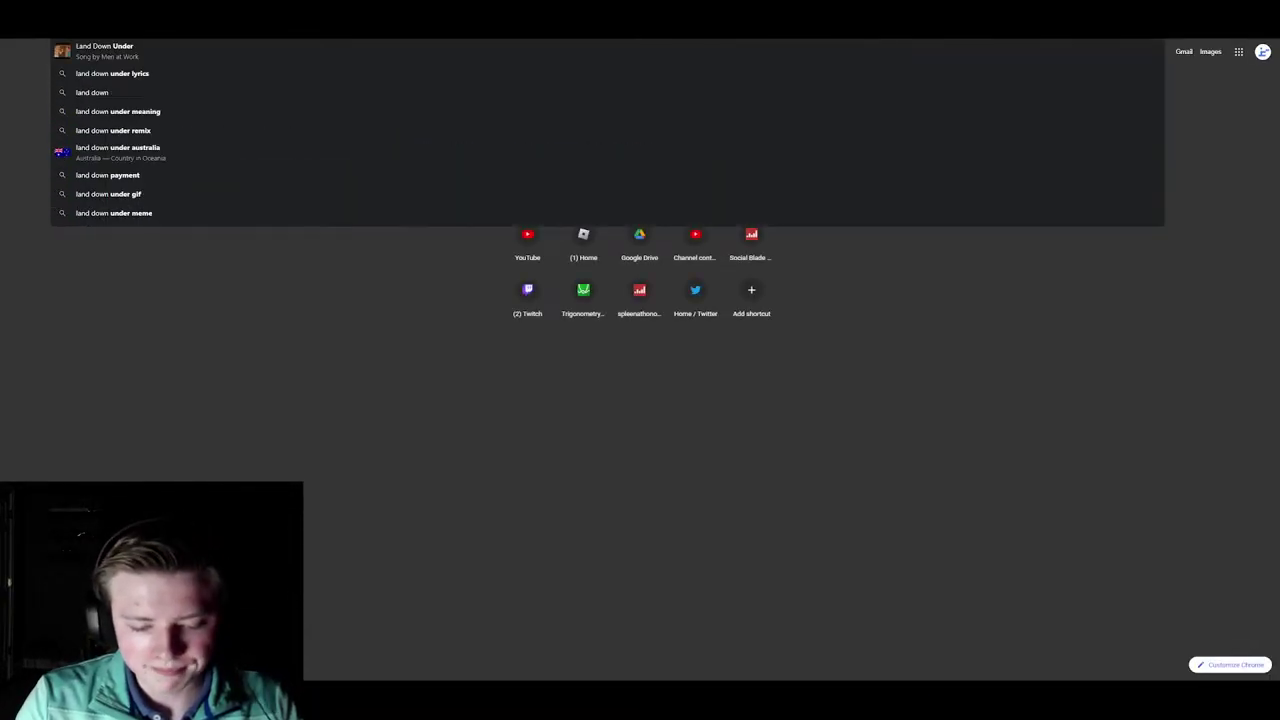
text( under)
key(Return)
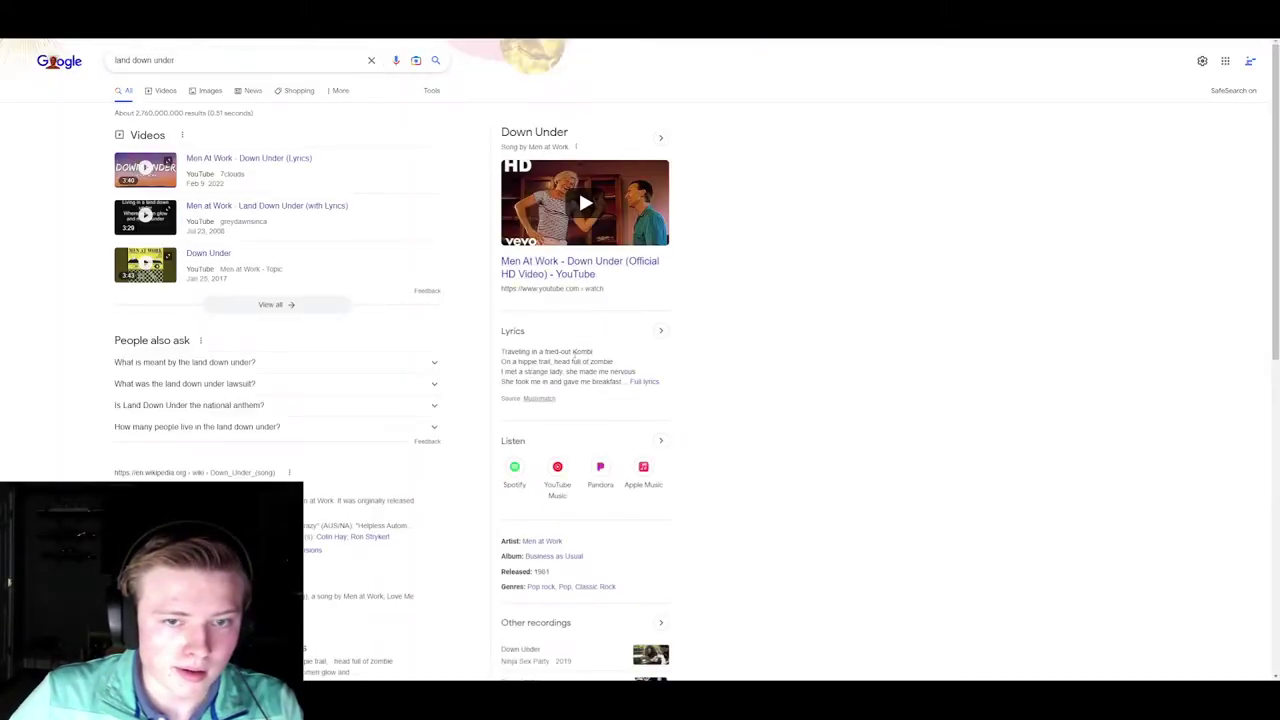
click(643, 381)
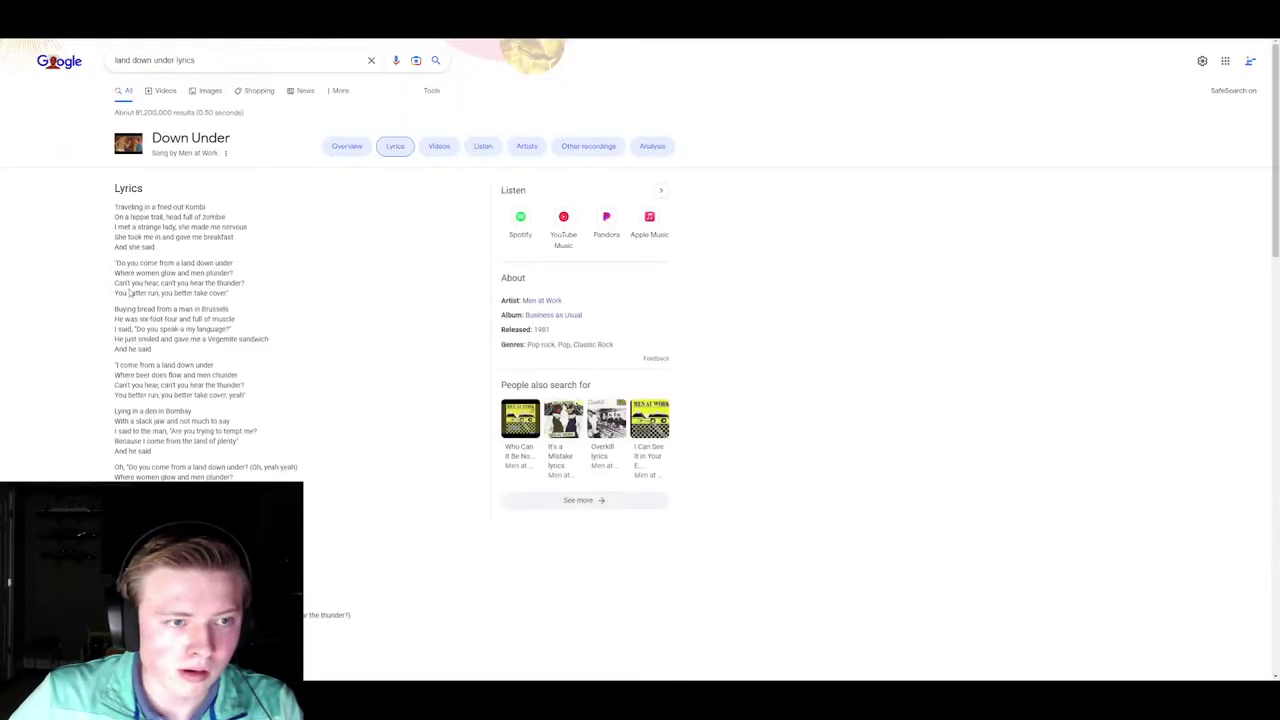
- Read the Down Under lyrics, highlighting the Brussels lines and the "You better run" line, and return to the study set
scroll(130, 293, down, 1)
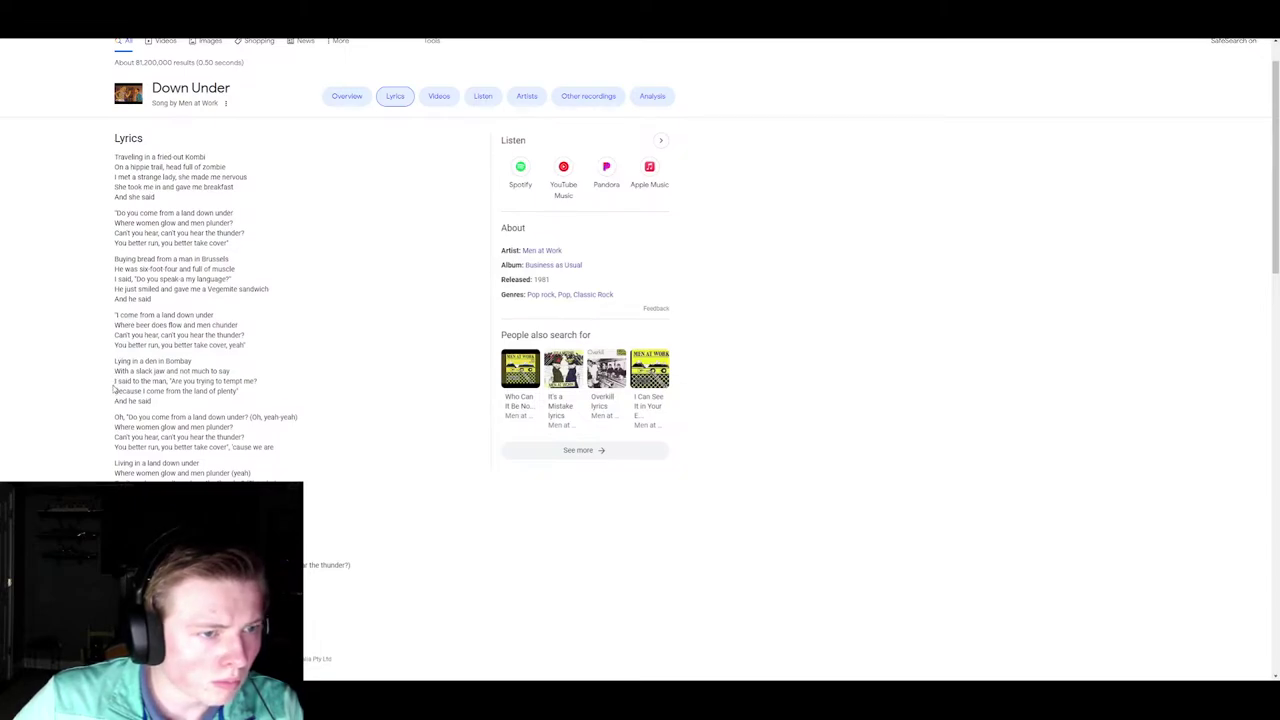
drag(114, 259, 238, 269)
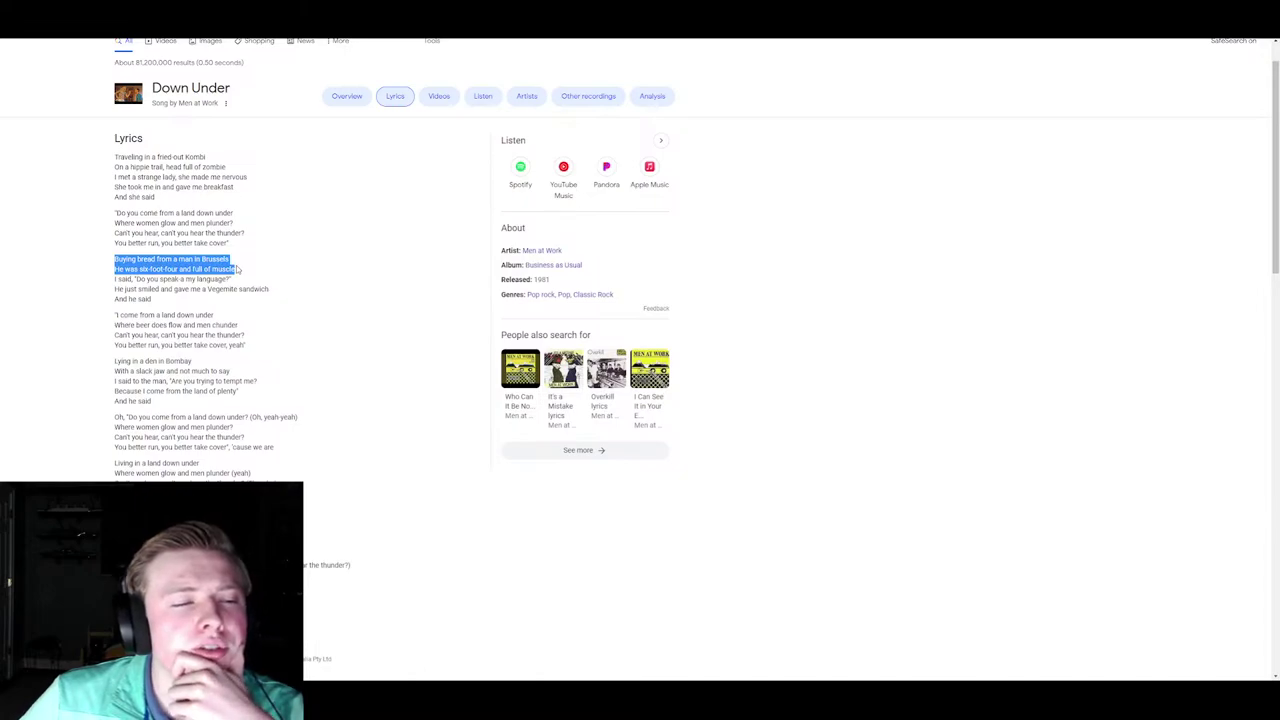
drag(238, 269, 241, 337)
click(243, 336)
drag(114, 345, 243, 345)
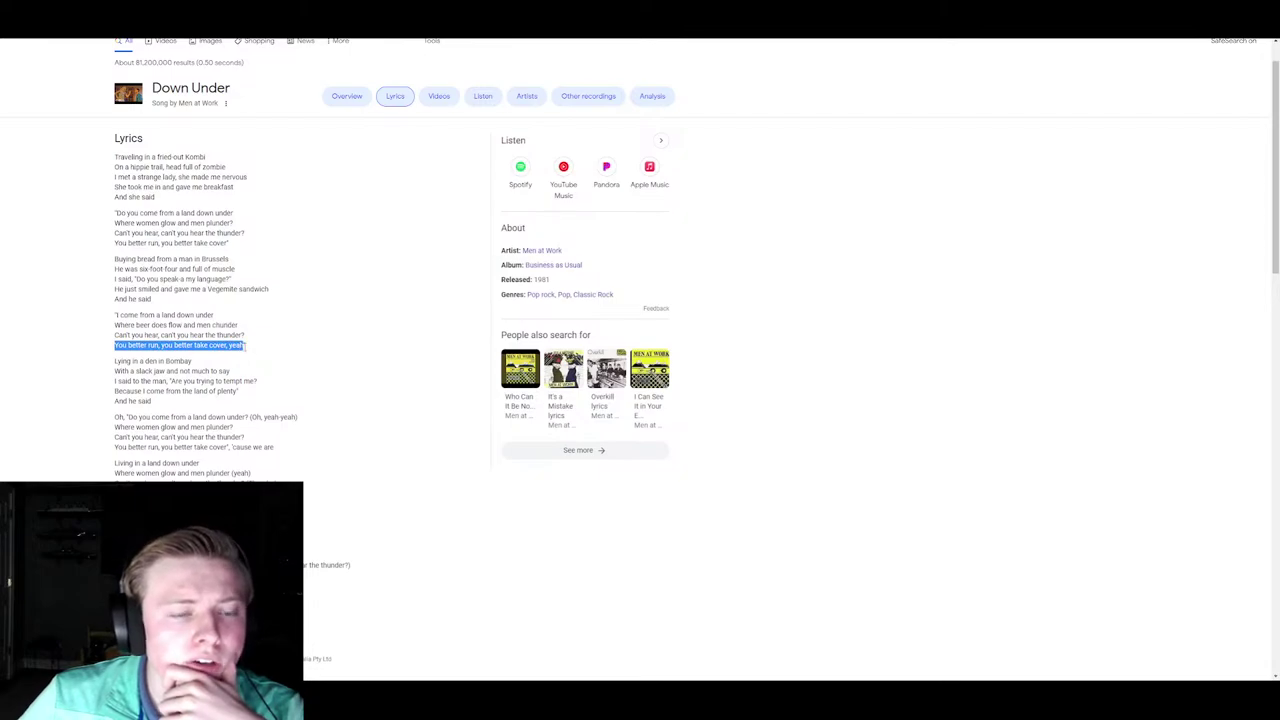
click(248, 347)
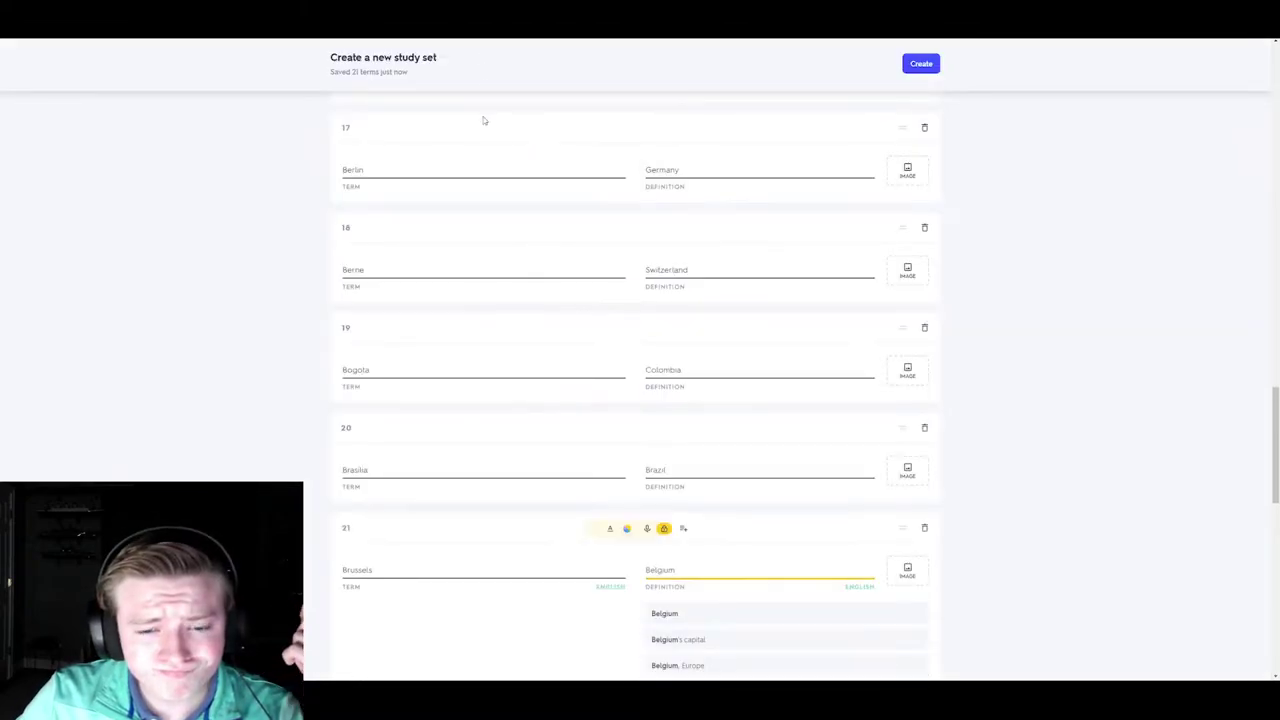
- Fill card 22 with the suggested term Bucharest and the suggested definition Romania
scroll(488, 583, down, 1)
scroll(488, 583, down, 2)
click(423, 608)
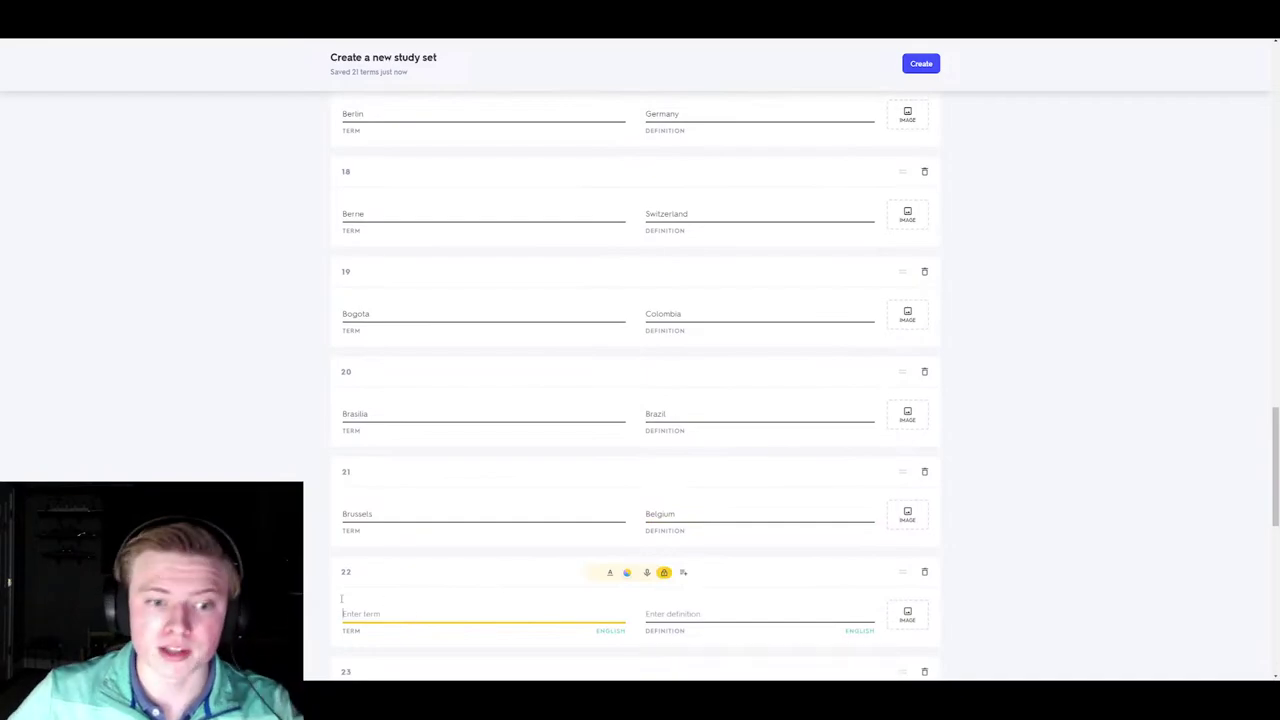
scroll(423, 617, down, 4)
scroll(386, 300, down, 2)
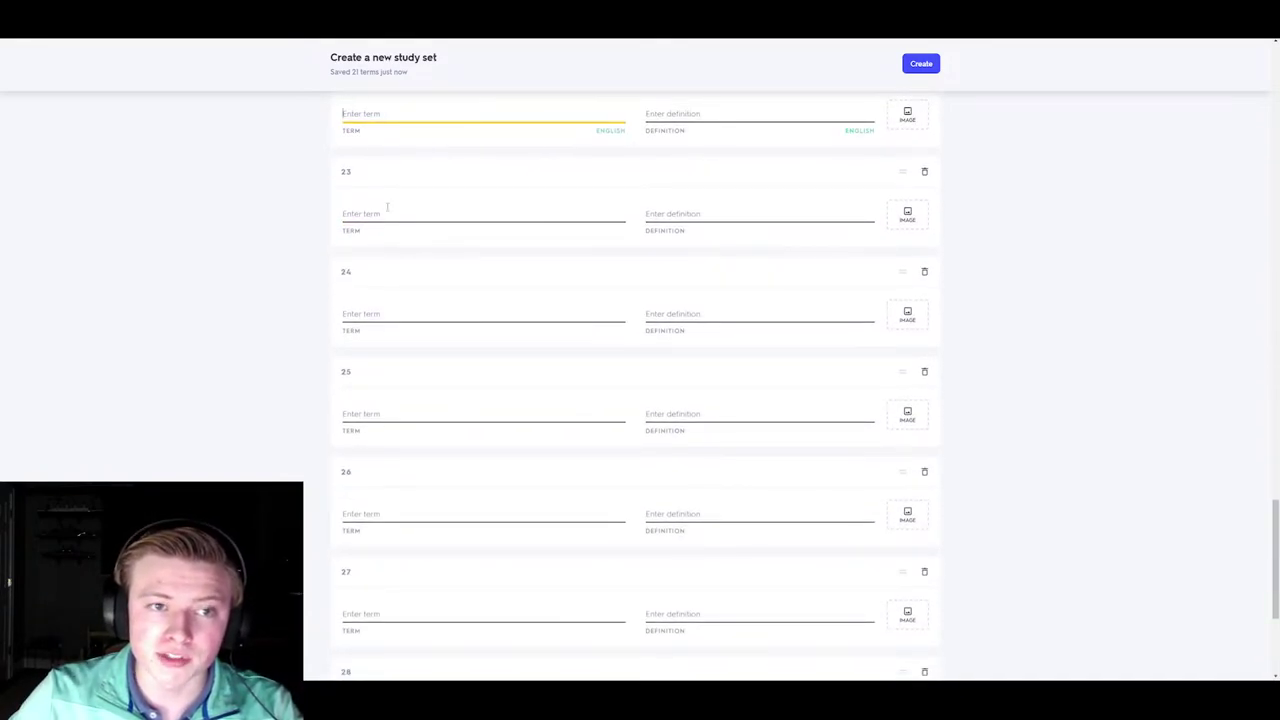
scroll(338, 258, up, 2)
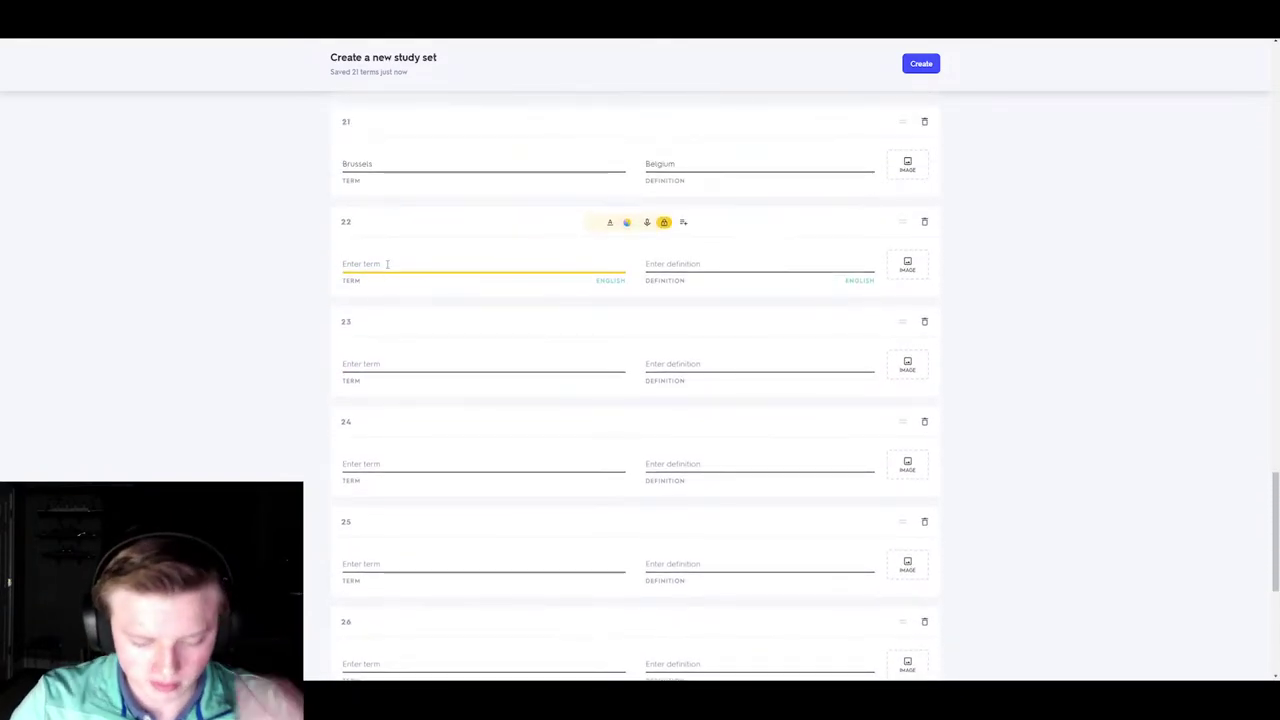
text(Buch)
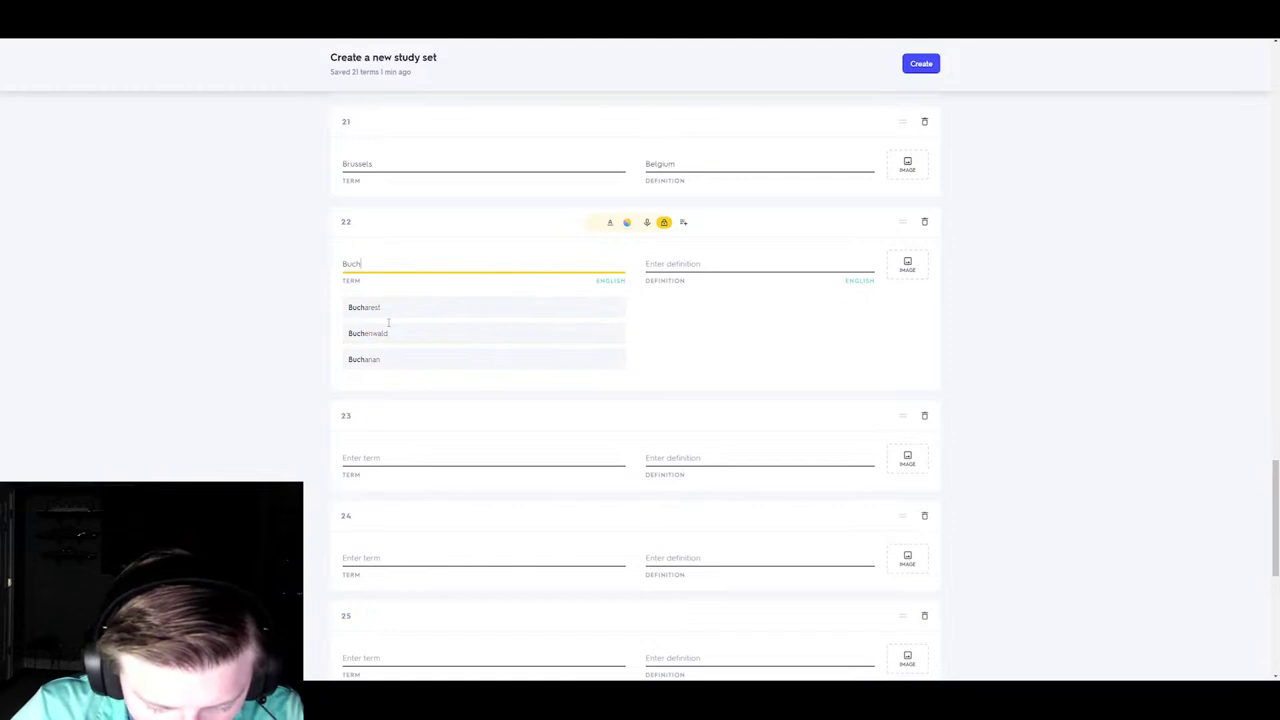
text(are)
click(415, 310)
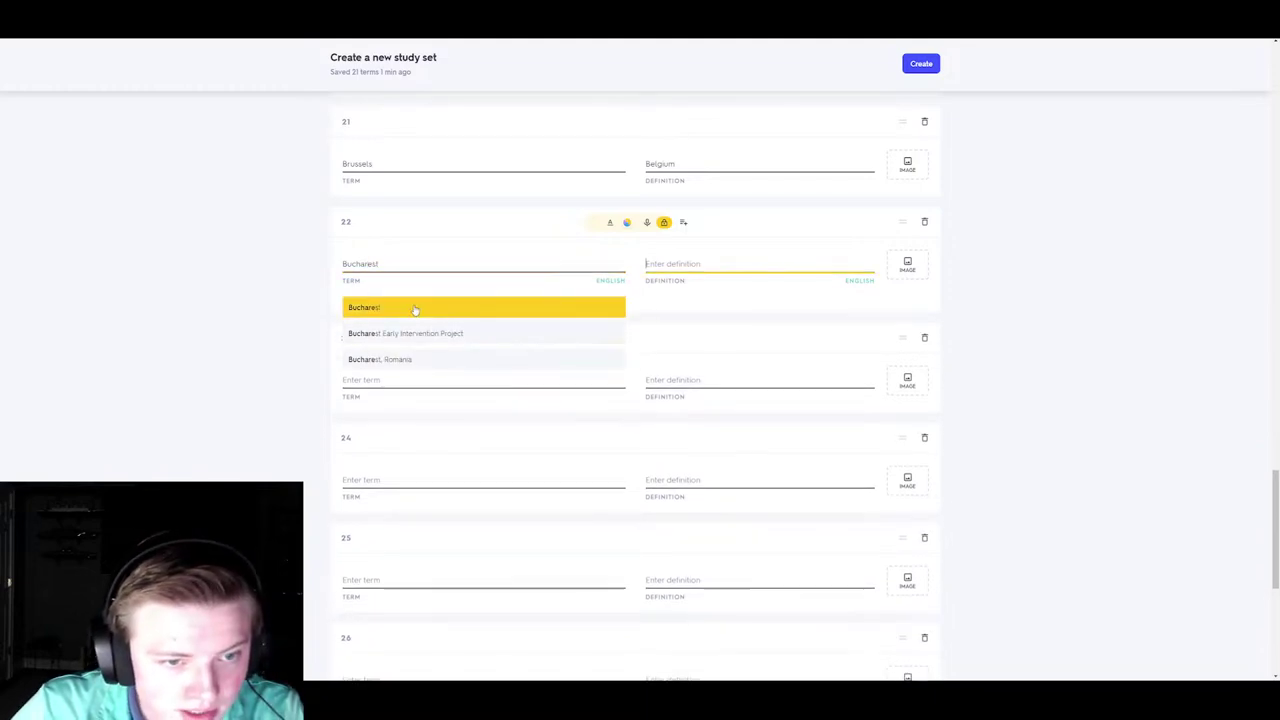
key(Down)
key(Return)
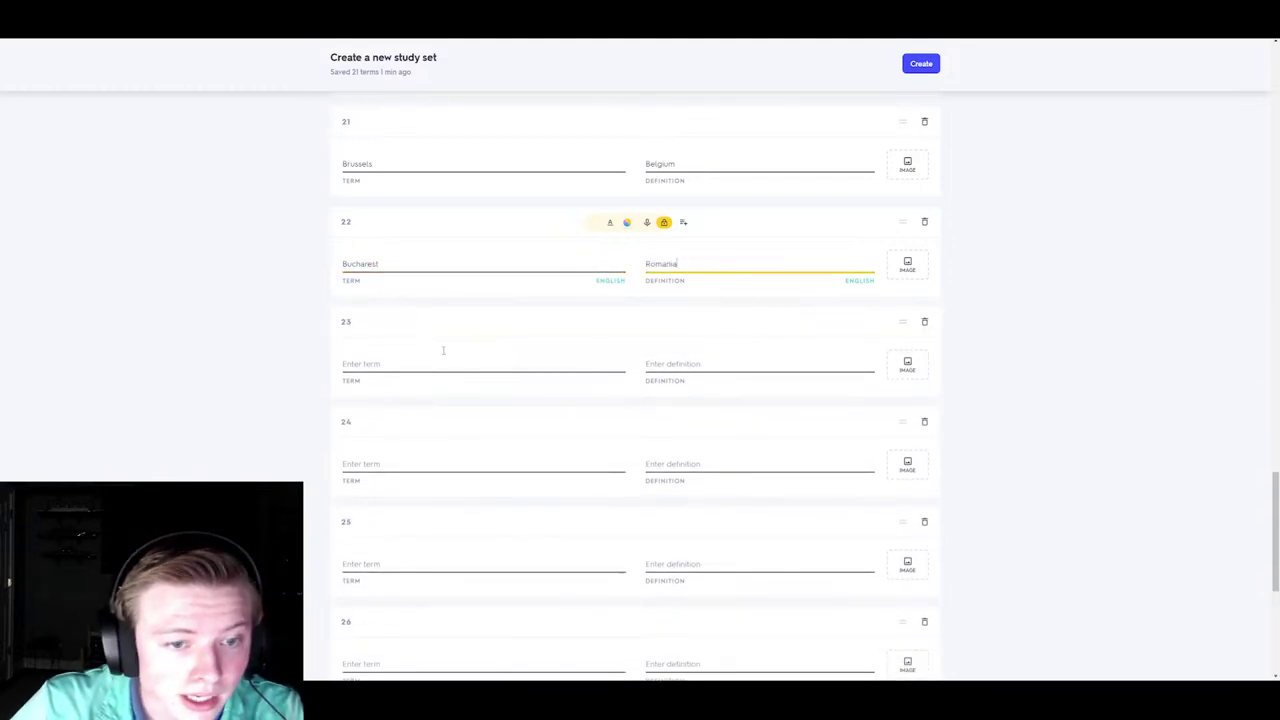
- Fill card 23 with the suggested term Budapest and the suggested definition Hungary
click(440, 368)
text(Buda)
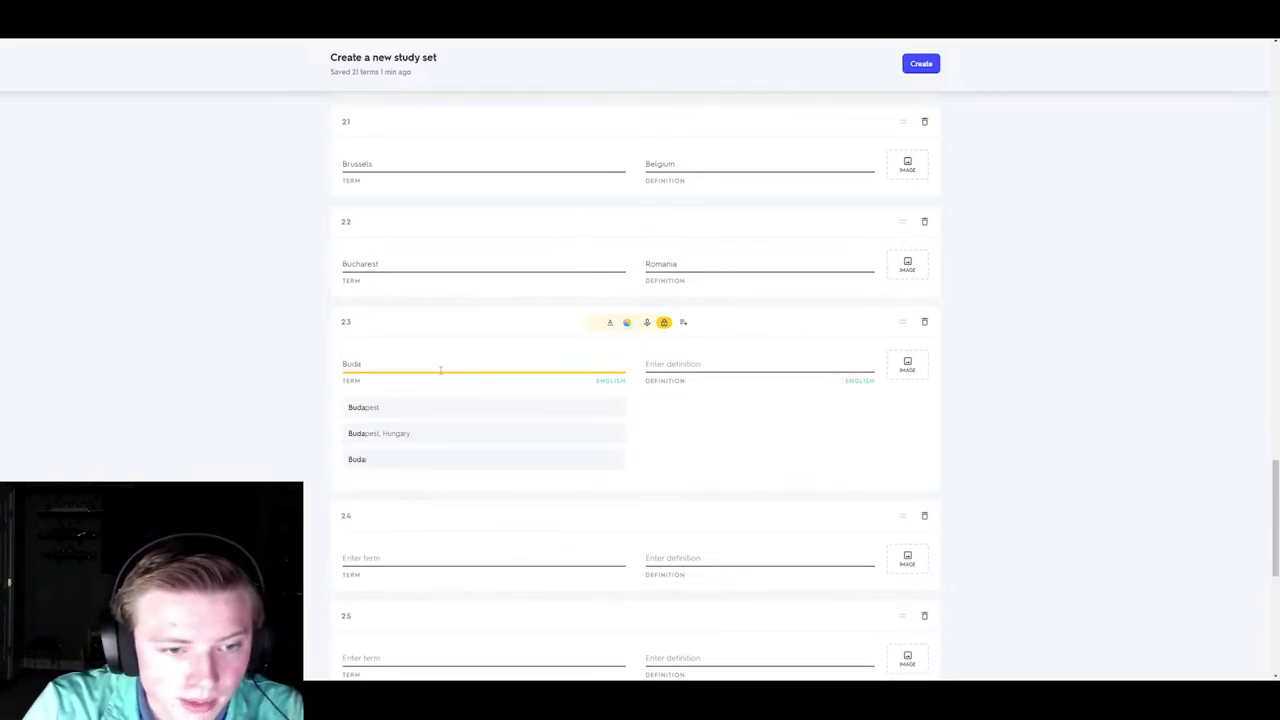
click(383, 391)
click(380, 366)
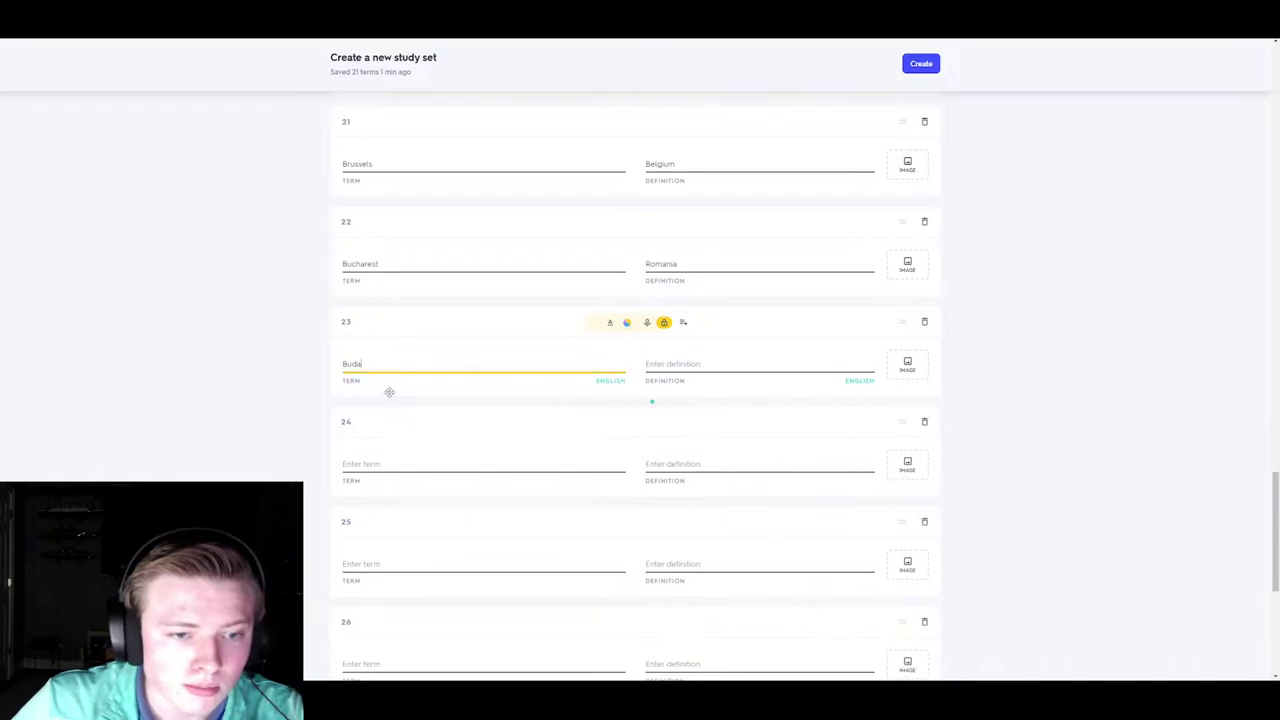
text(dap)
key(Down)
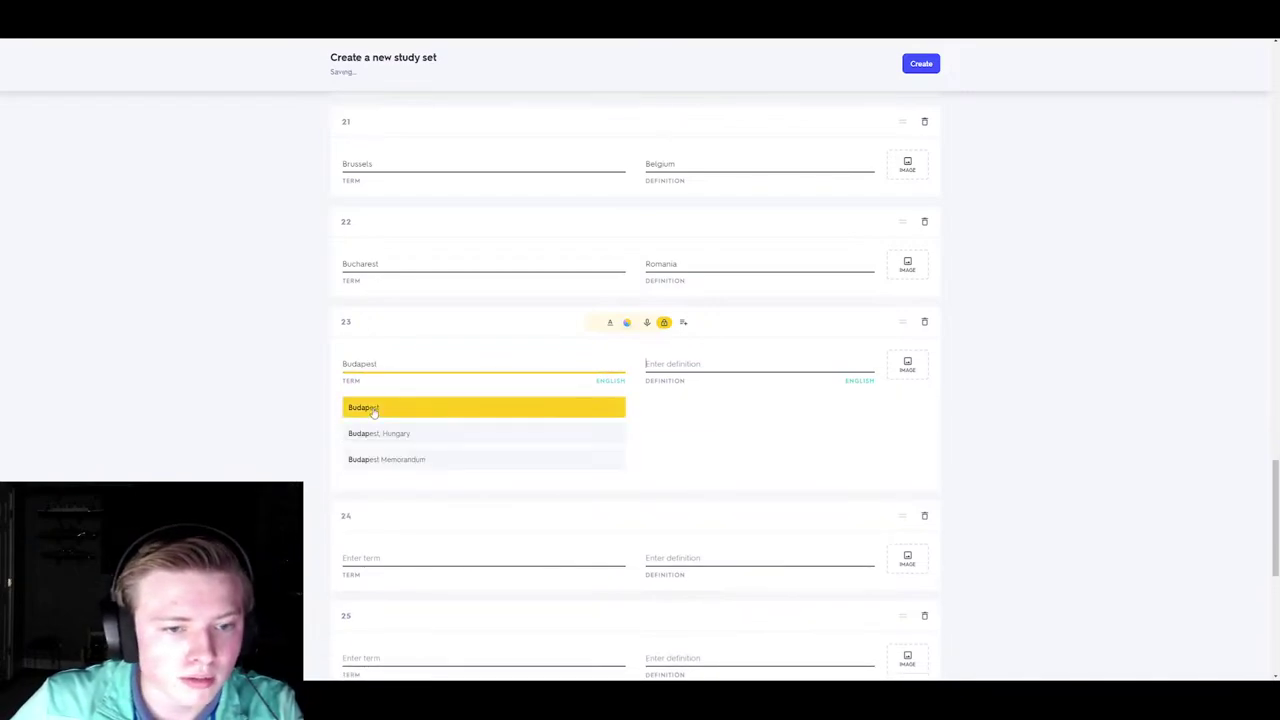
key(Tab)
key(Down)
click(669, 412)
- Enter the suggested term Buenos Aires, Argentina on card 24 and shorten it to Buenos Aires
click(393, 465)
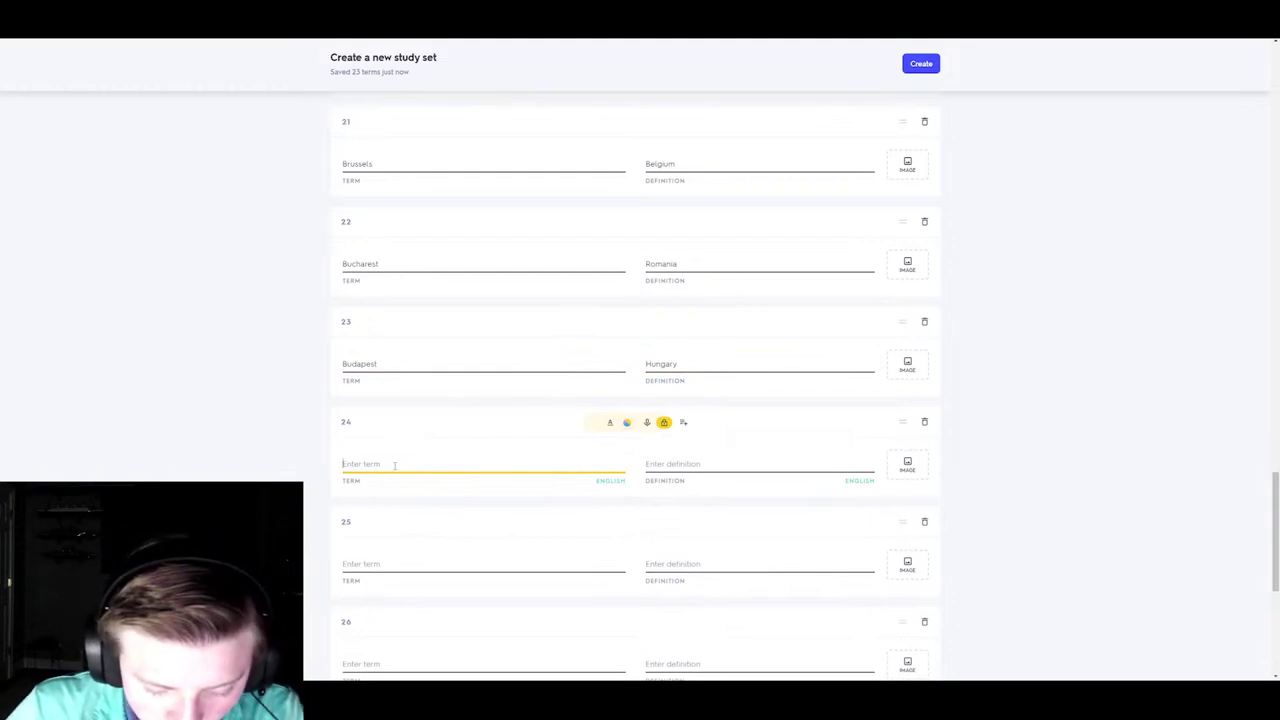
text(B)
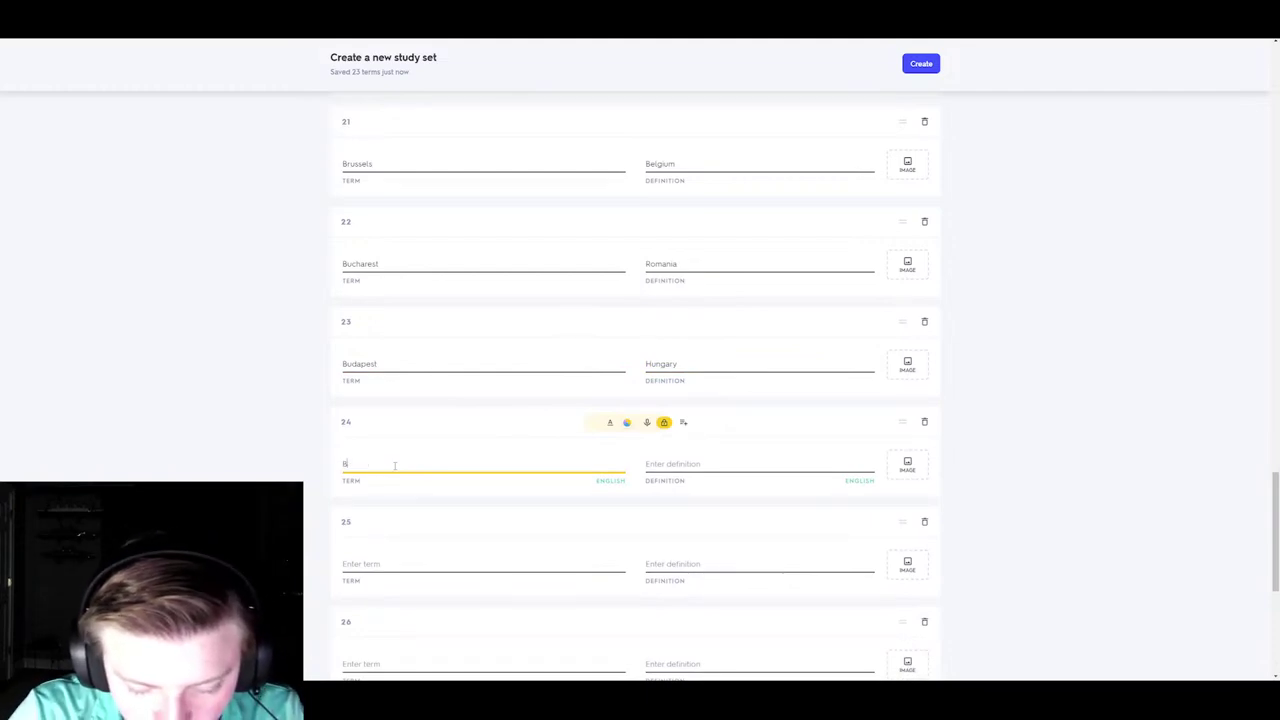
text(uesno)
key(BackSpace)
key(BackSpace)
key(BackSpace)
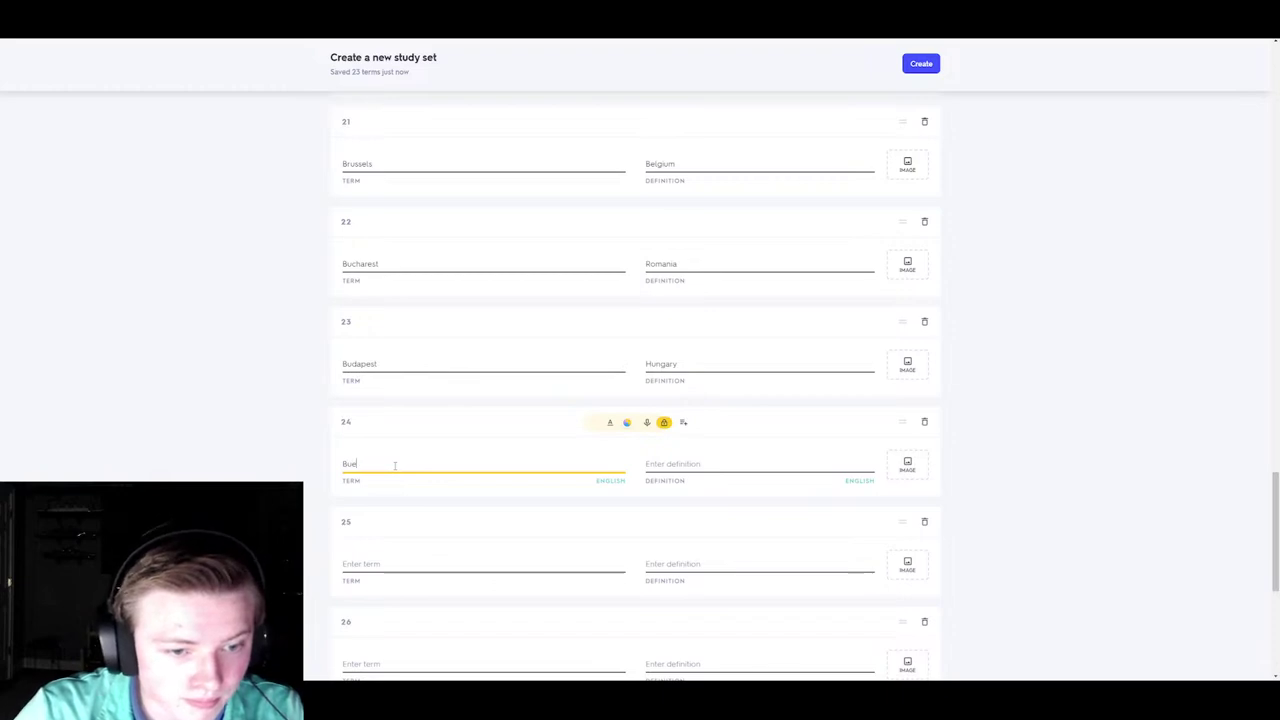
text(nos)
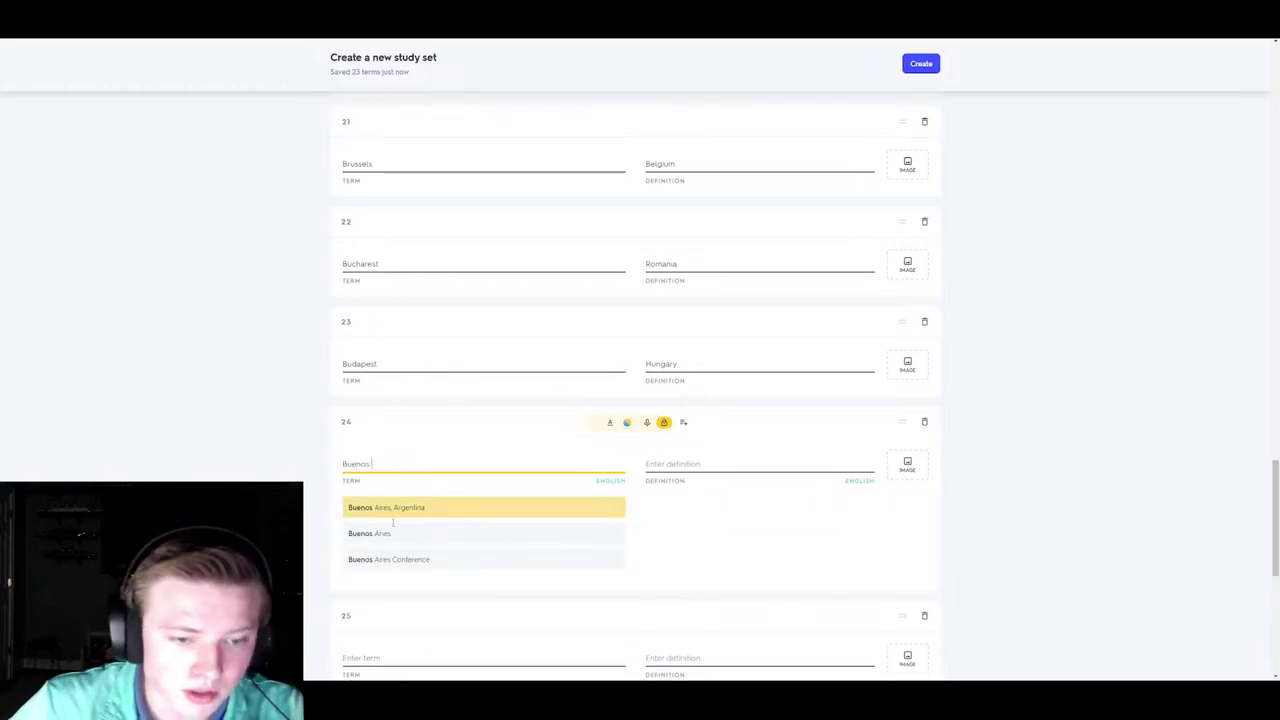
click(420, 507)
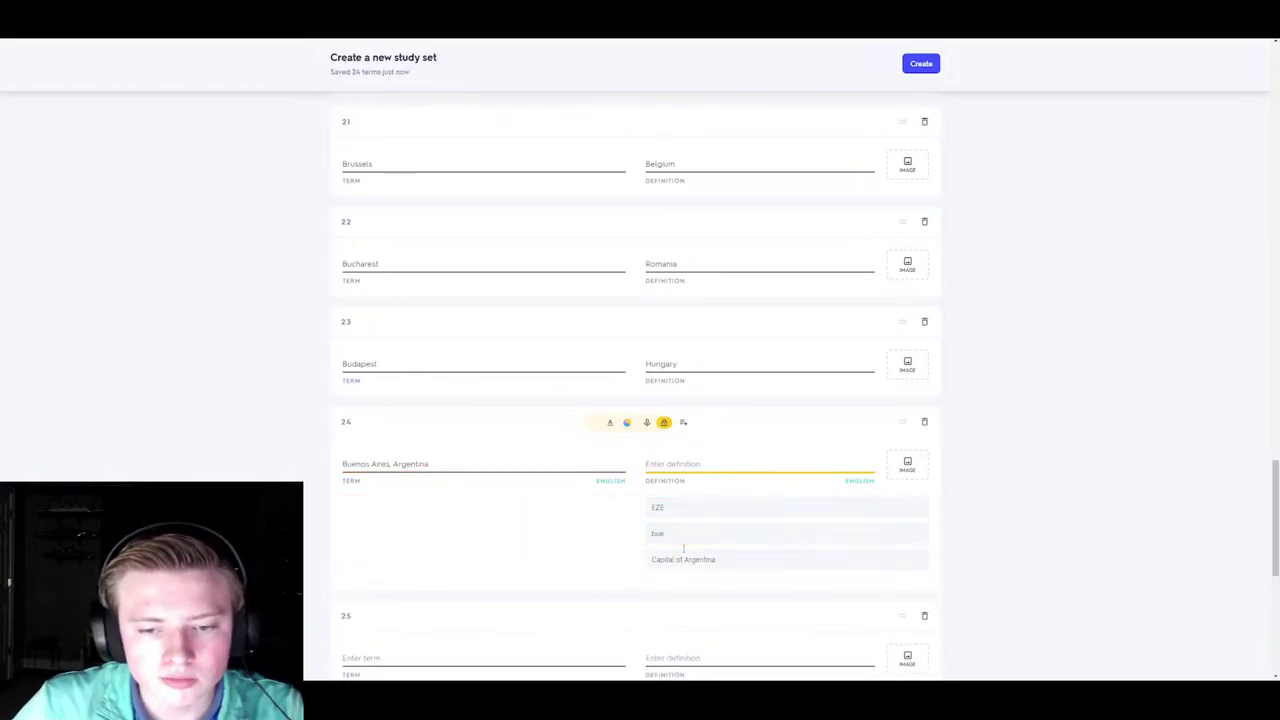
drag(430, 464, 388, 464)
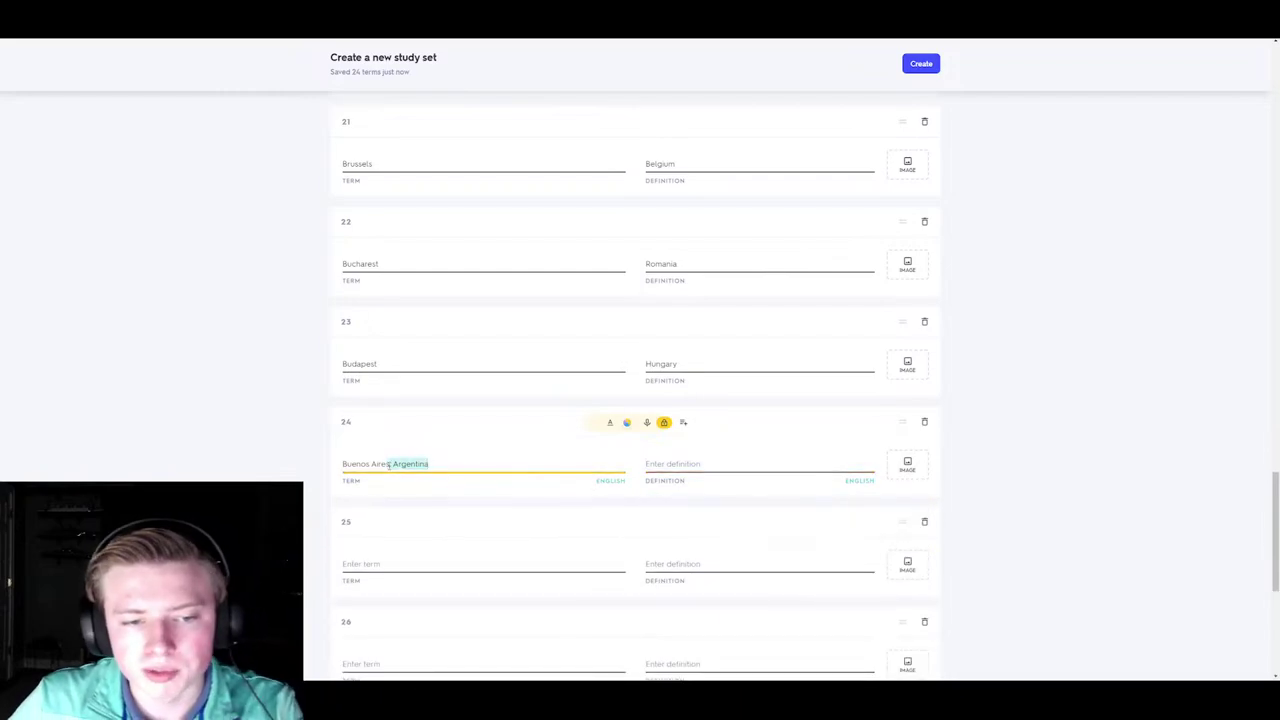
key(BackSpace)
click(670, 466)
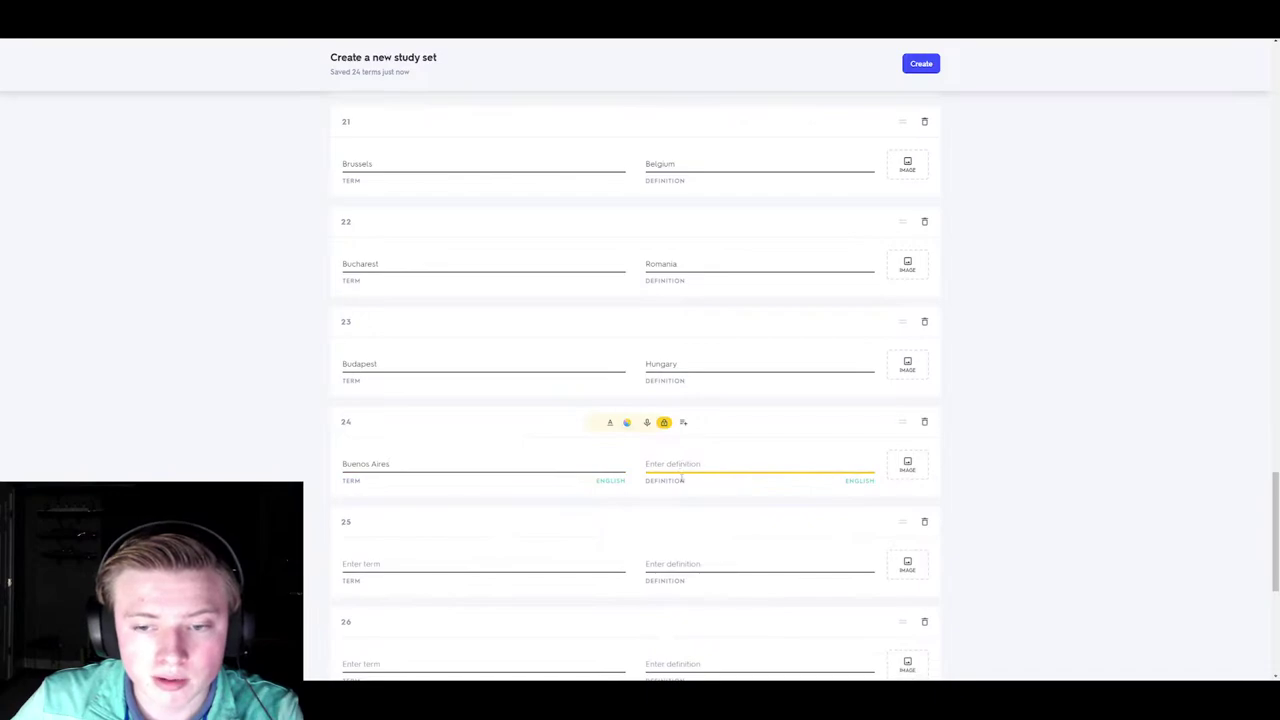
text(A)
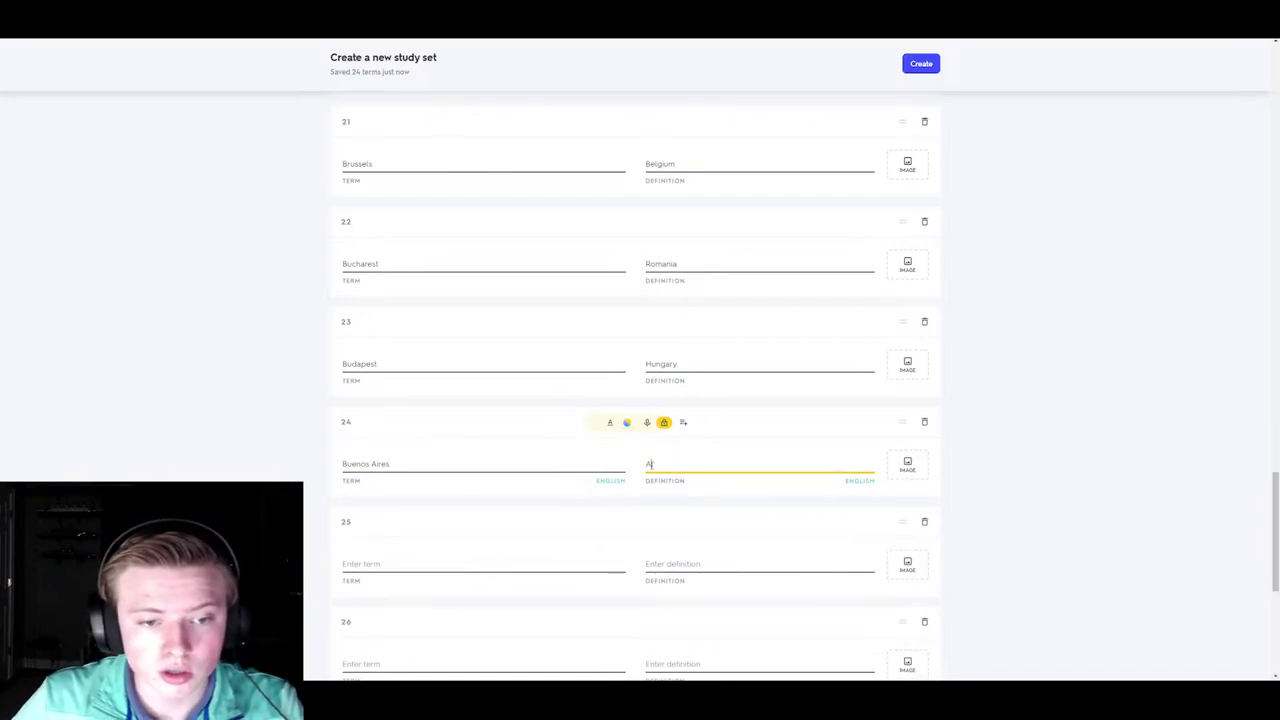
key(BackSpace)
- Replace card 24's term with the suggestion Buenos Aries and add the suggested definition Argentina
key(shift+Tab)
key(BackSpace)
text(Bu)
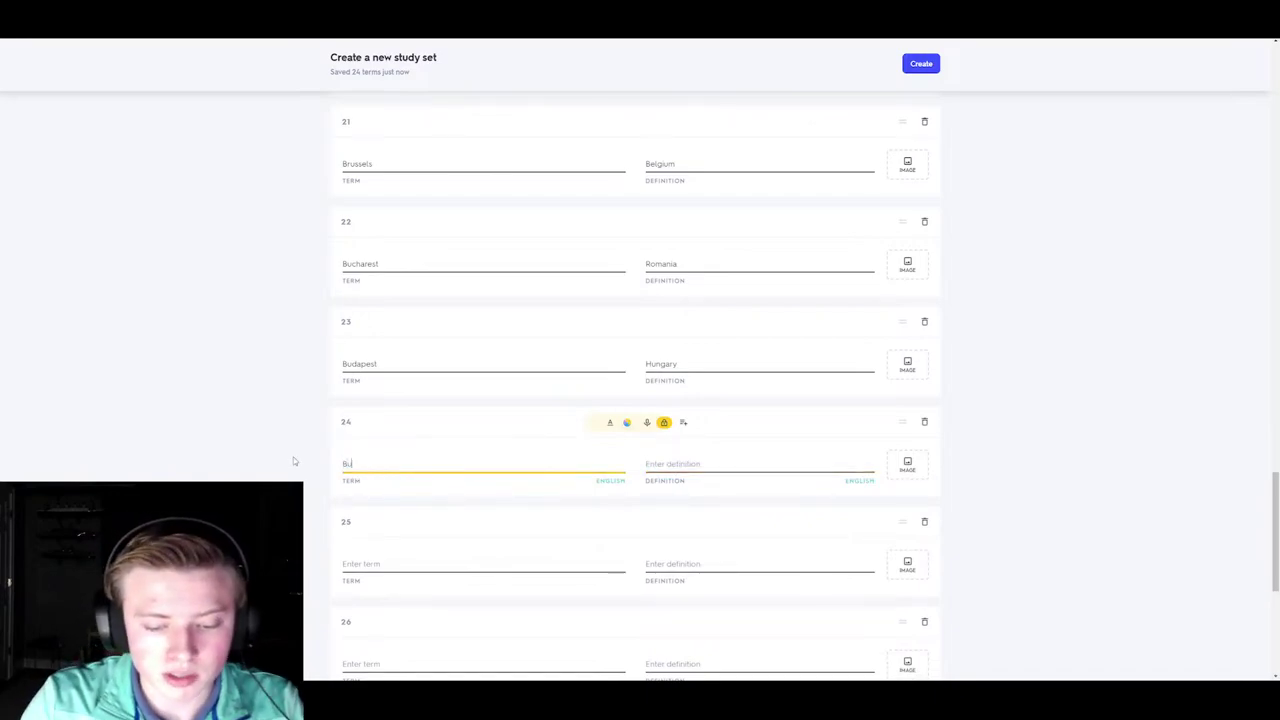
text(enos Aires)
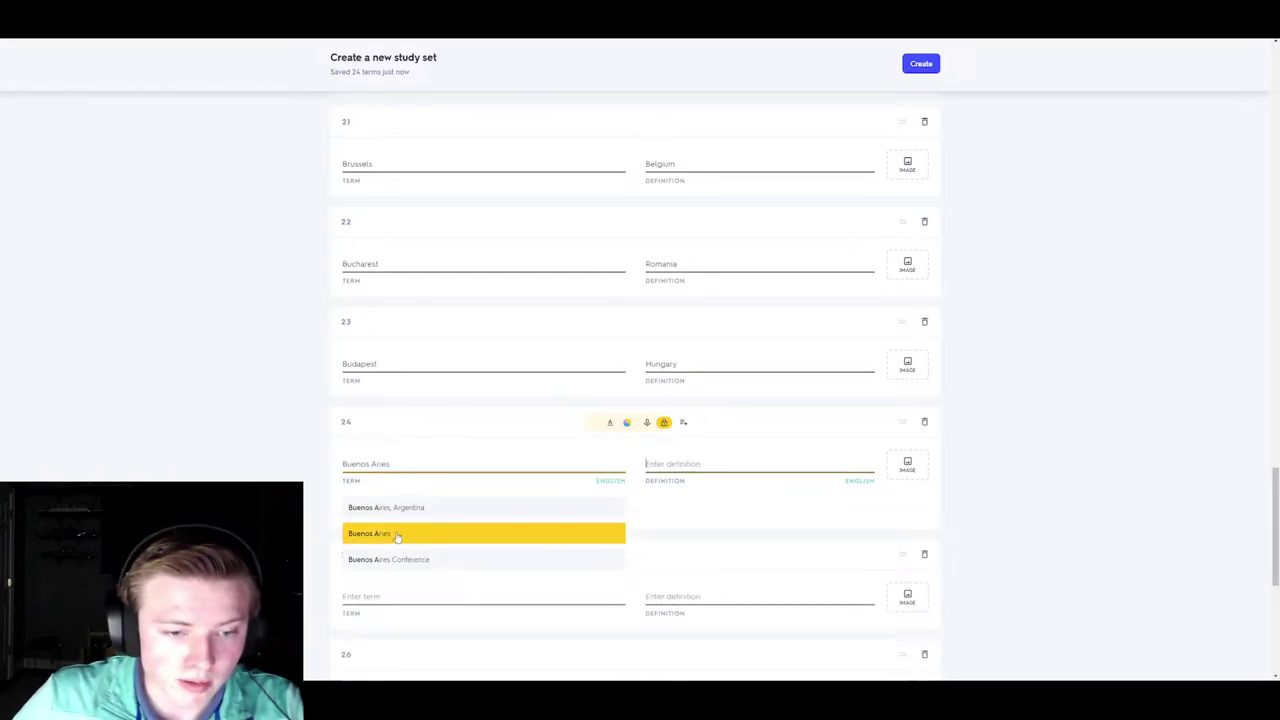
click(380, 533)
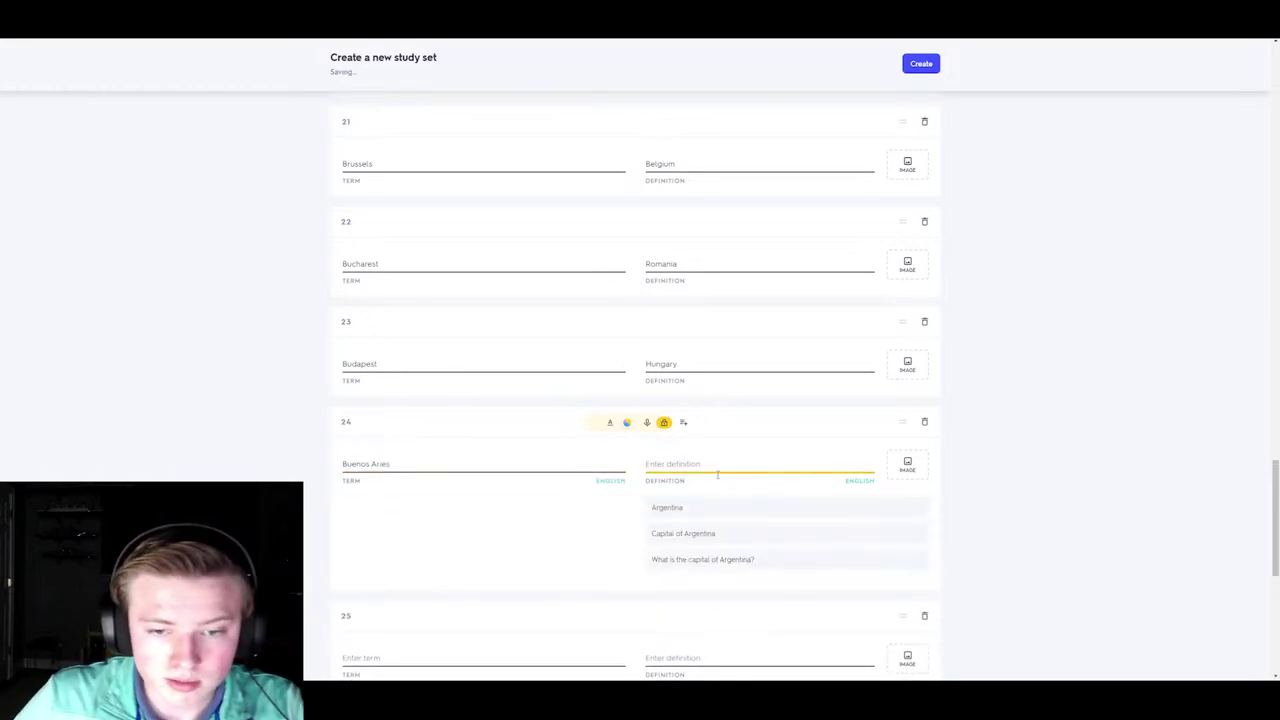
click(660, 504)
- Fill card 25 with the term Cairo and the suggested definition Egypt
click(458, 566)
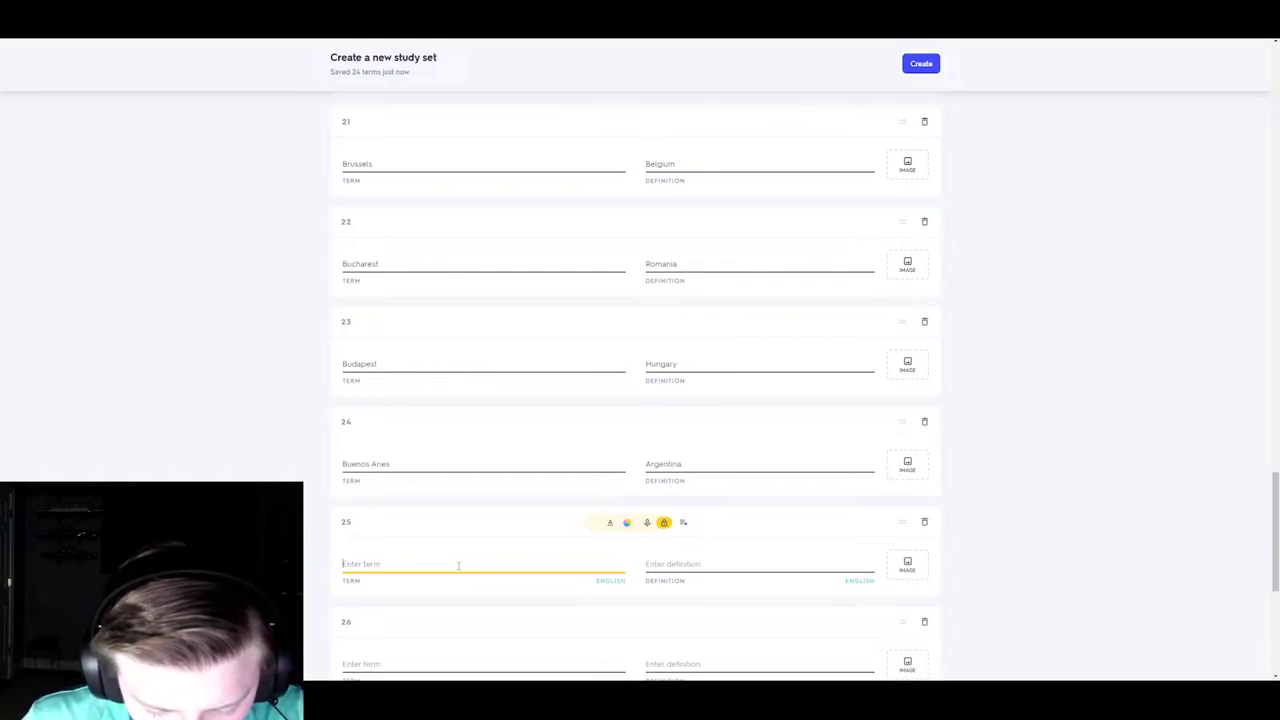
text(Cairo)
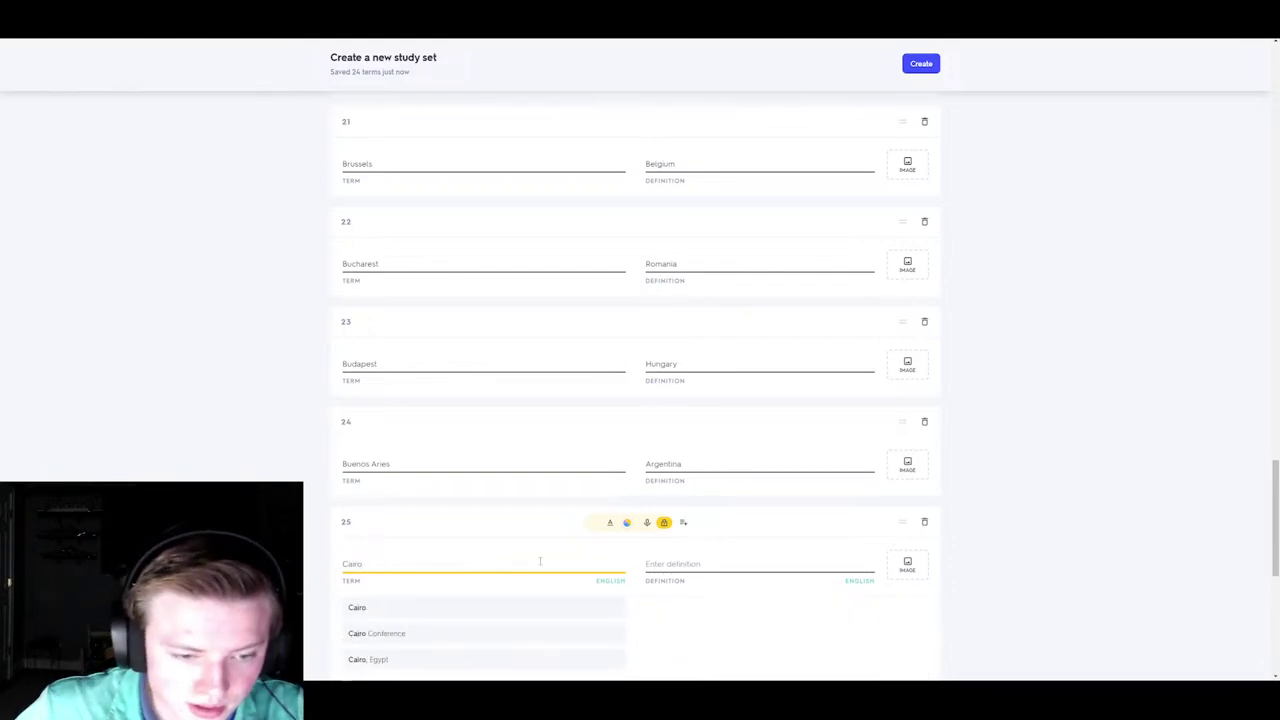
click(687, 564)
click(655, 606)
- Fill card 26 with the suggested term Cape Town, Pretoria and the suggested definition South Africa
scroll(600, 570, down, 3)
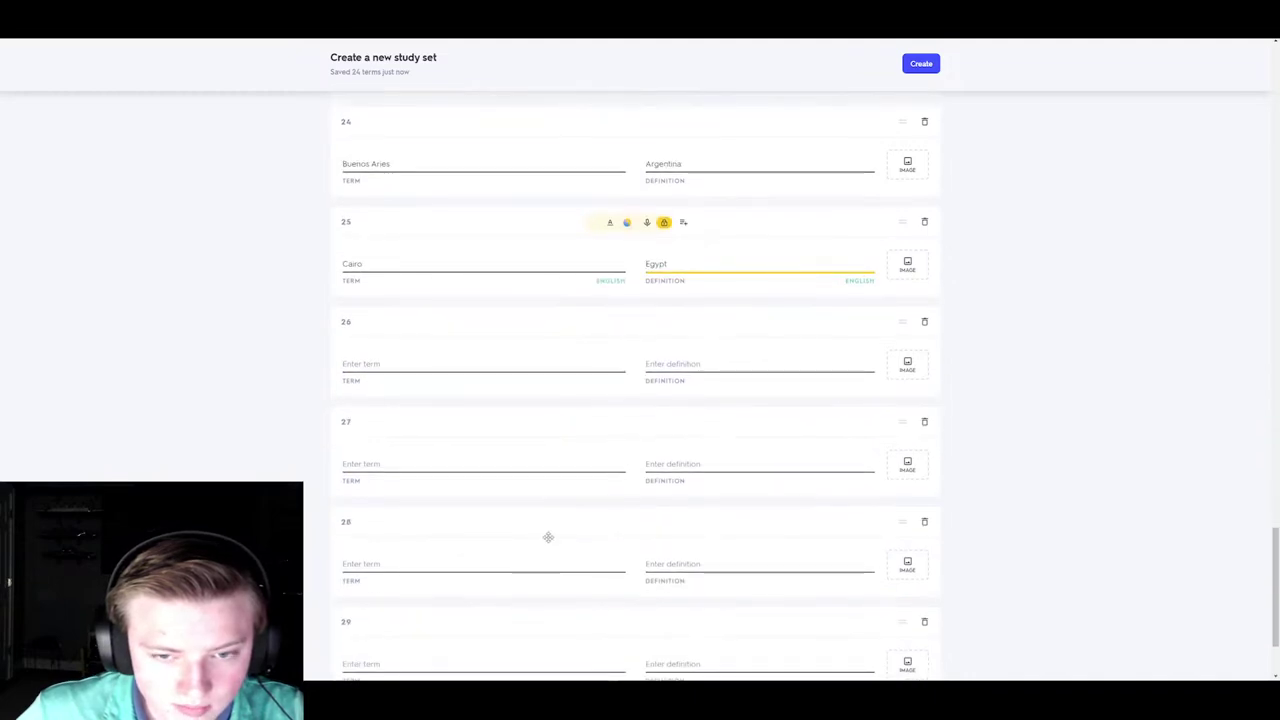
click(434, 370)
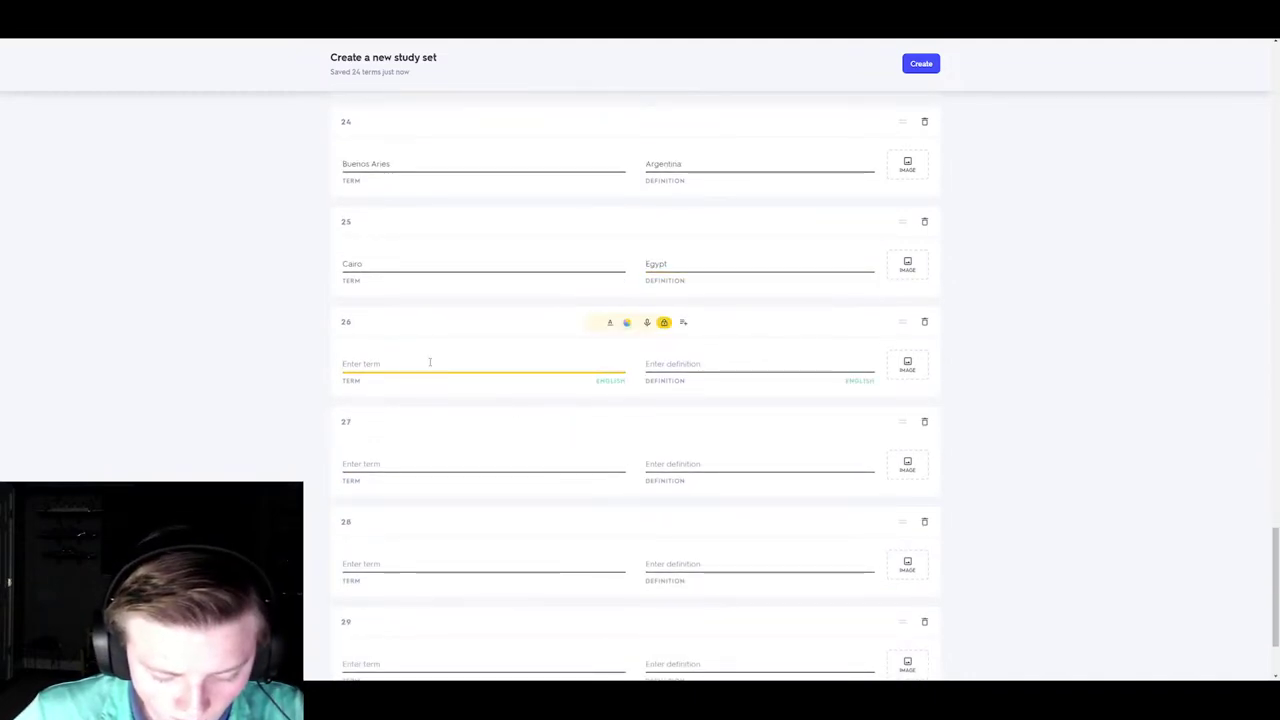
text(Cape )
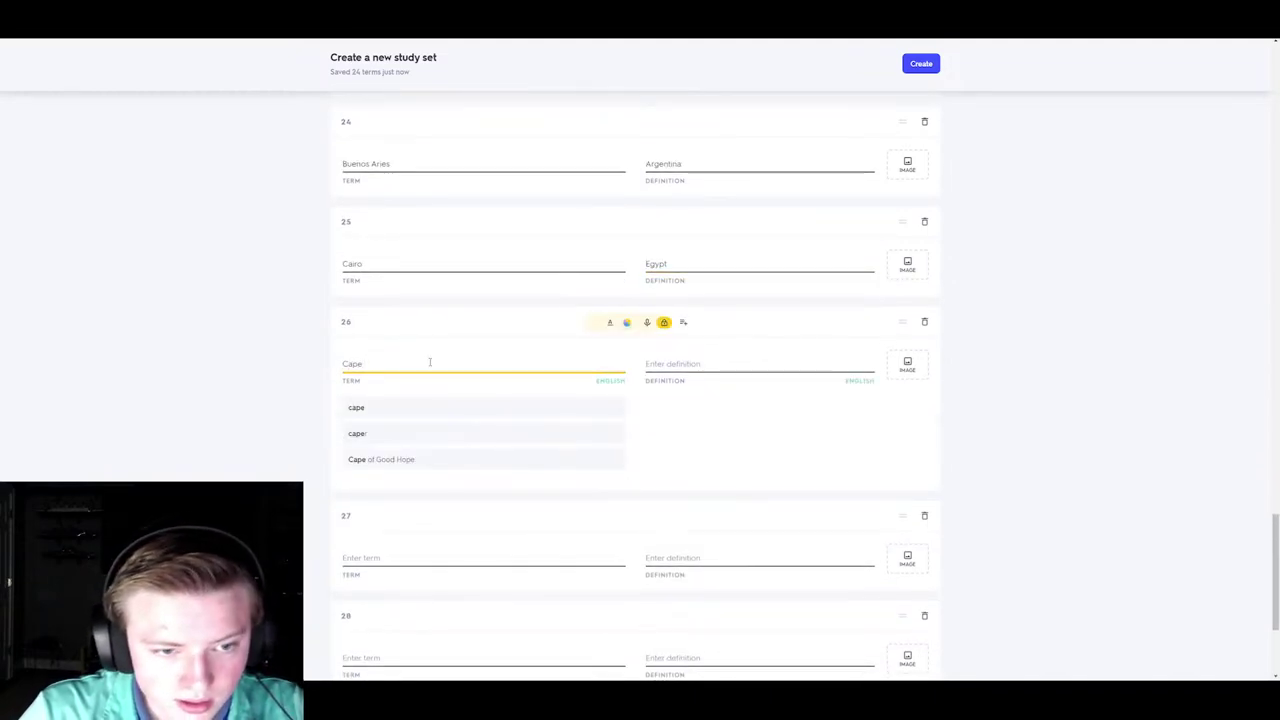
text(Town, )
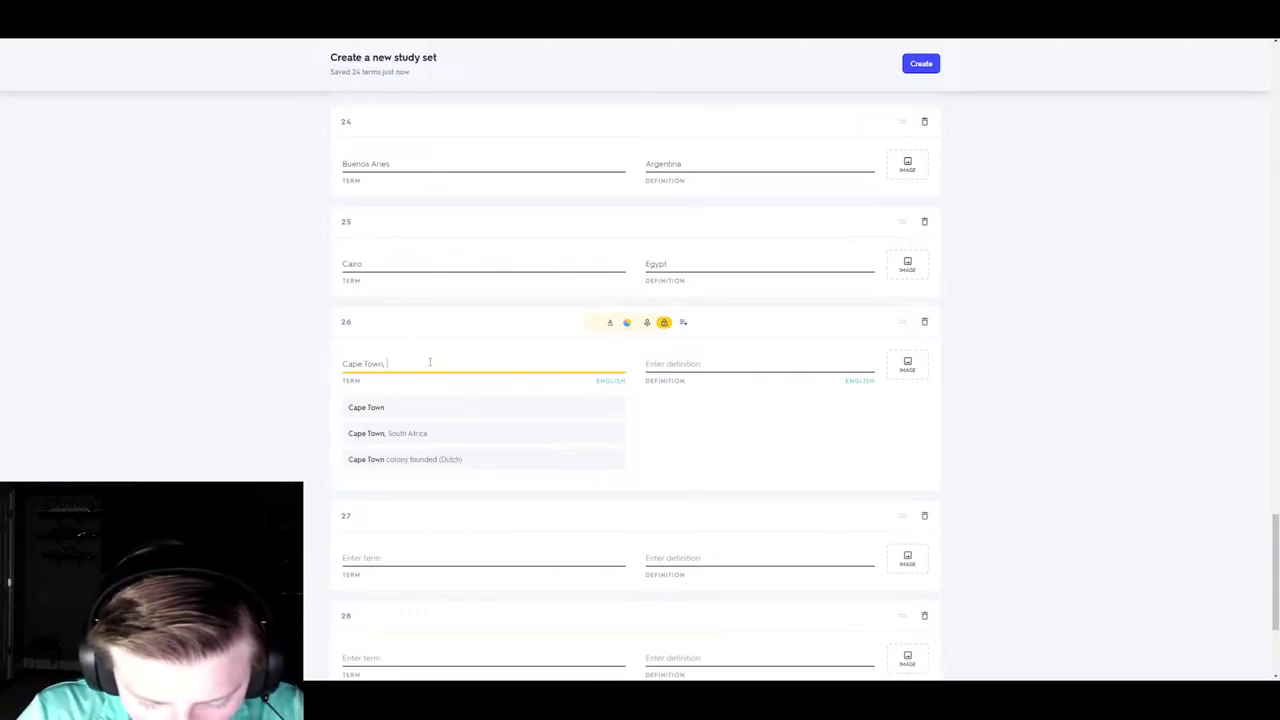
text(Pre)
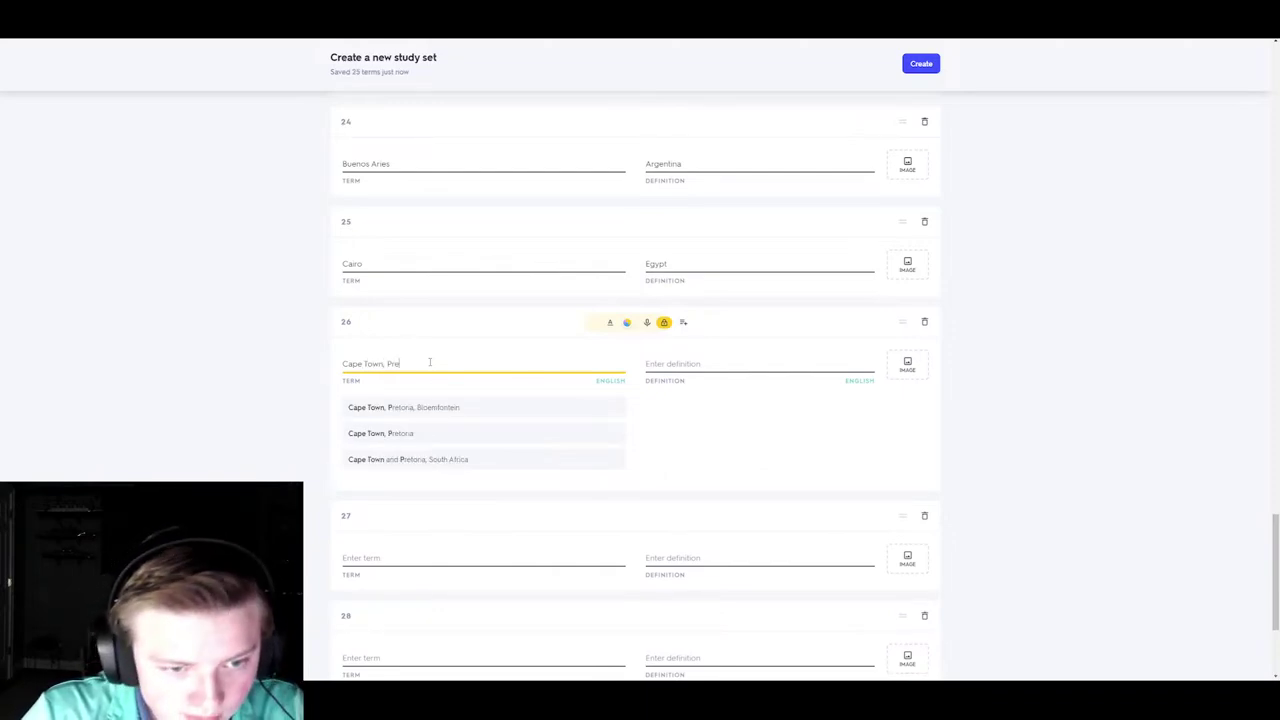
click(430, 433)
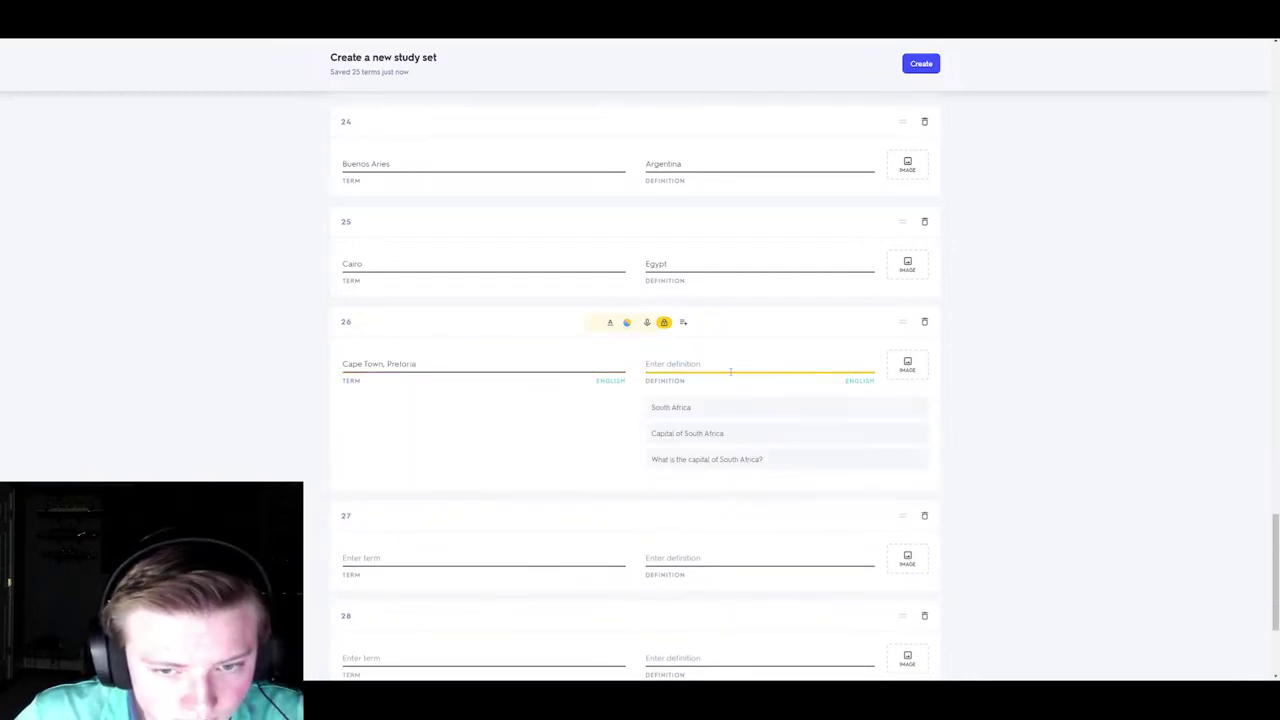
click(690, 410)
- Enter Caracas as the term on card 27
click(460, 463)
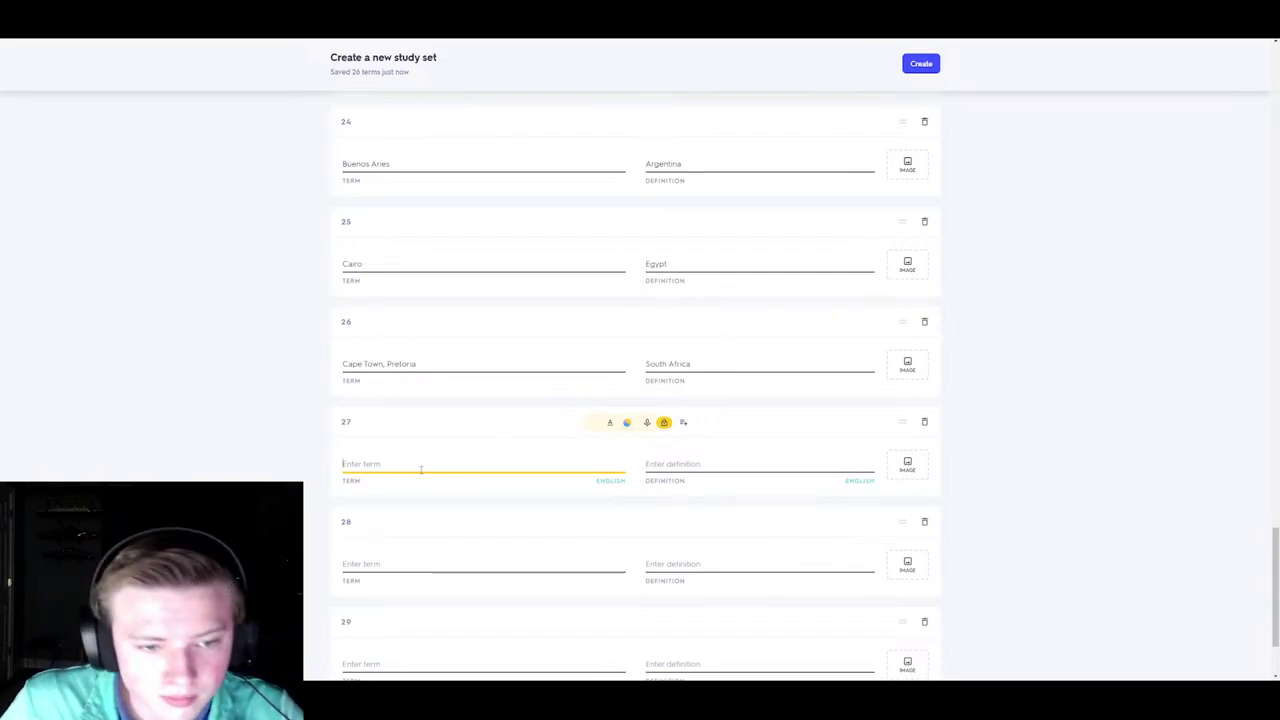
text(C)
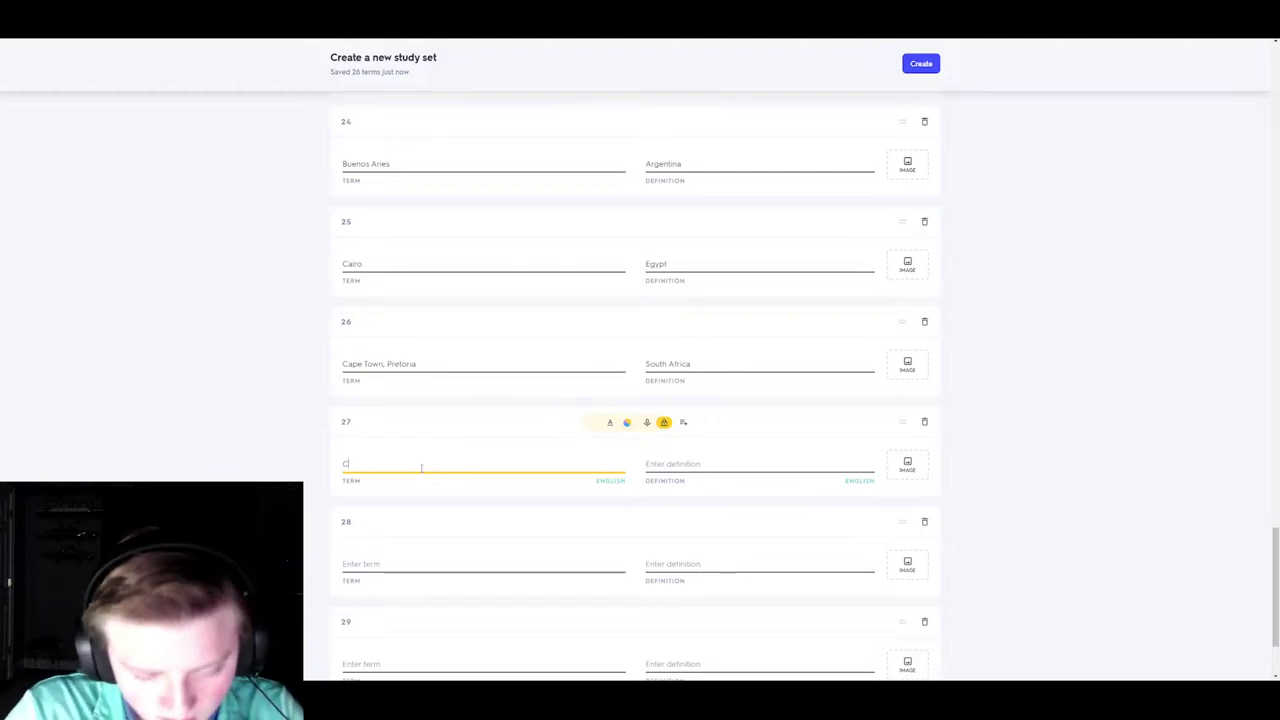
text(araca)
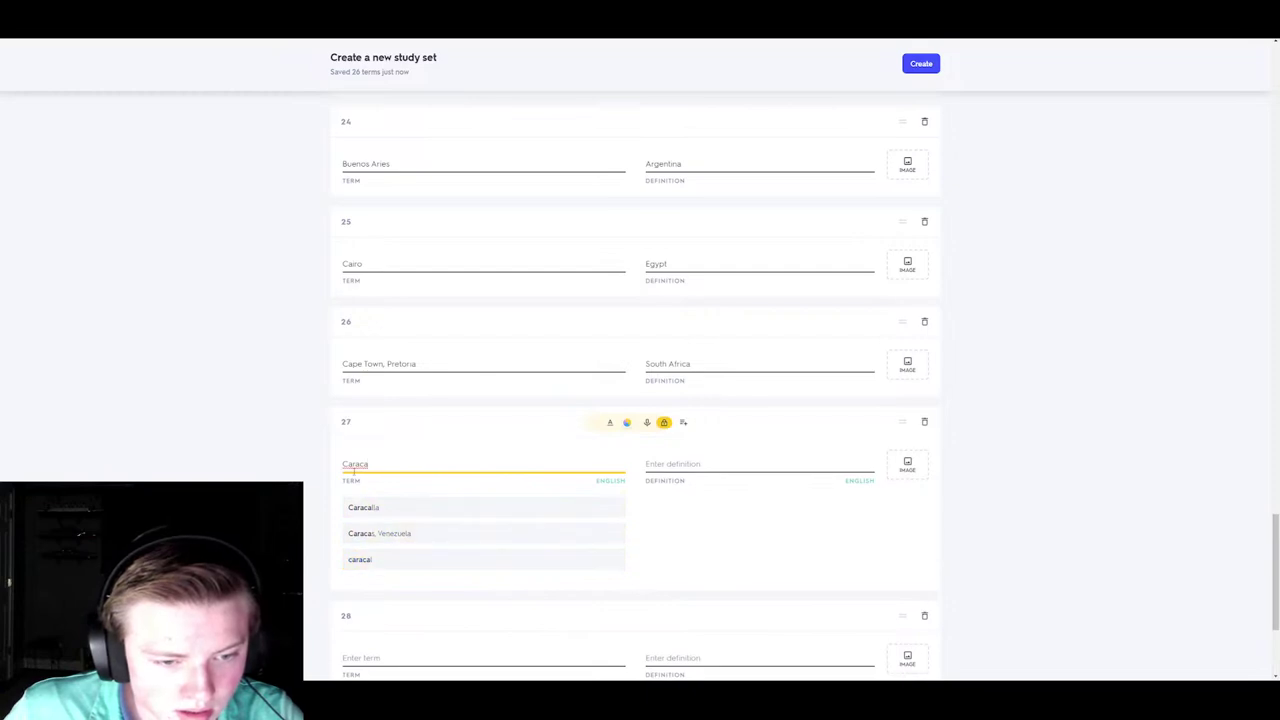
text(s)
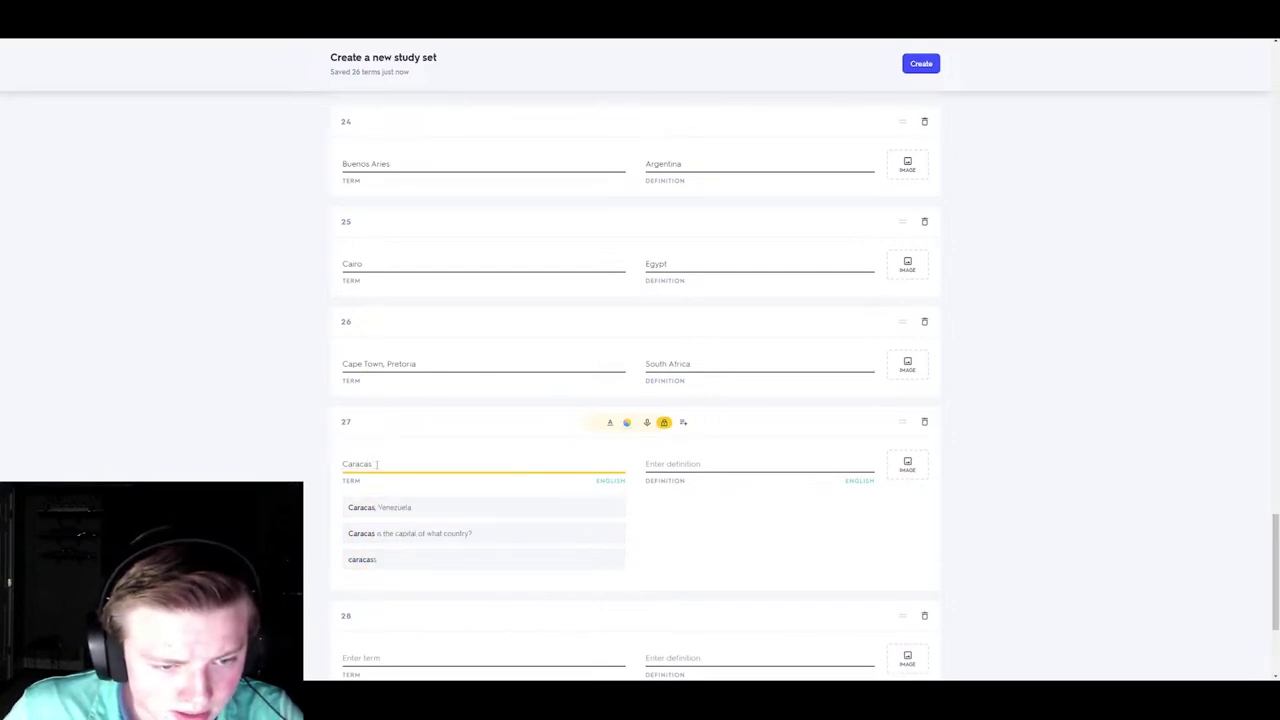
click(703, 476)
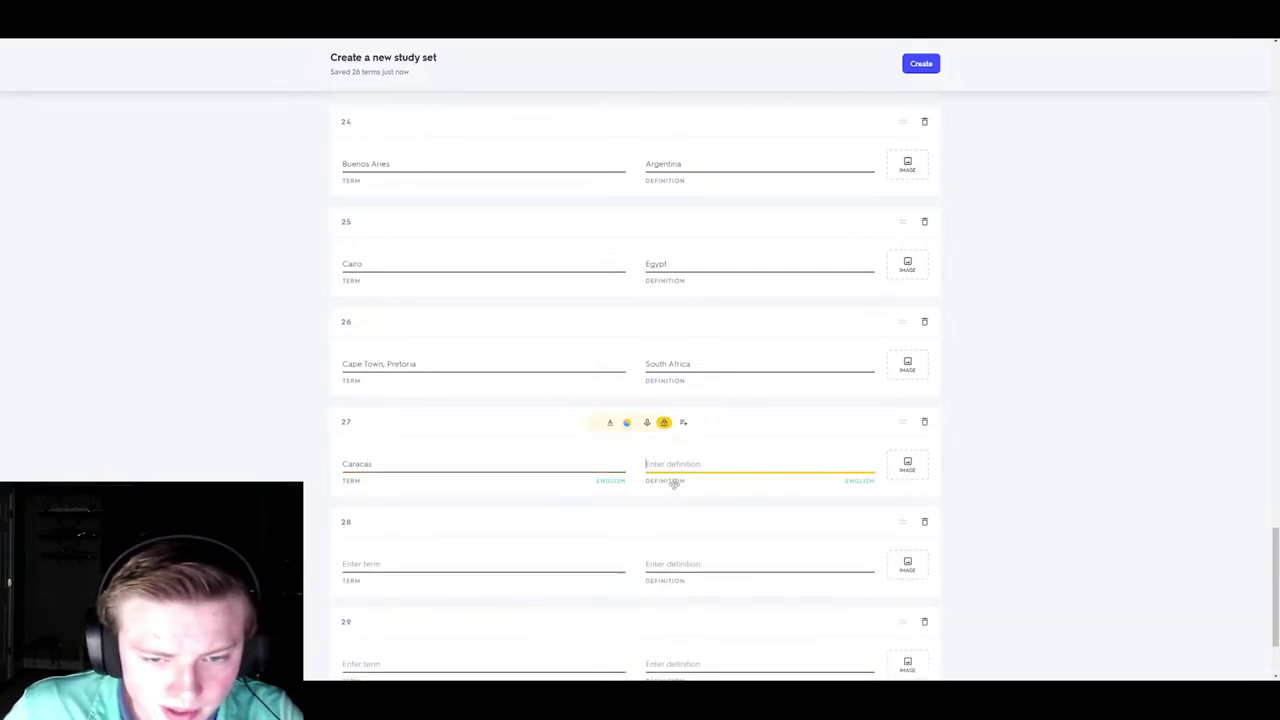
- Replace card 27's term with the suggestion Caracas, Venezuela
click(483, 468)
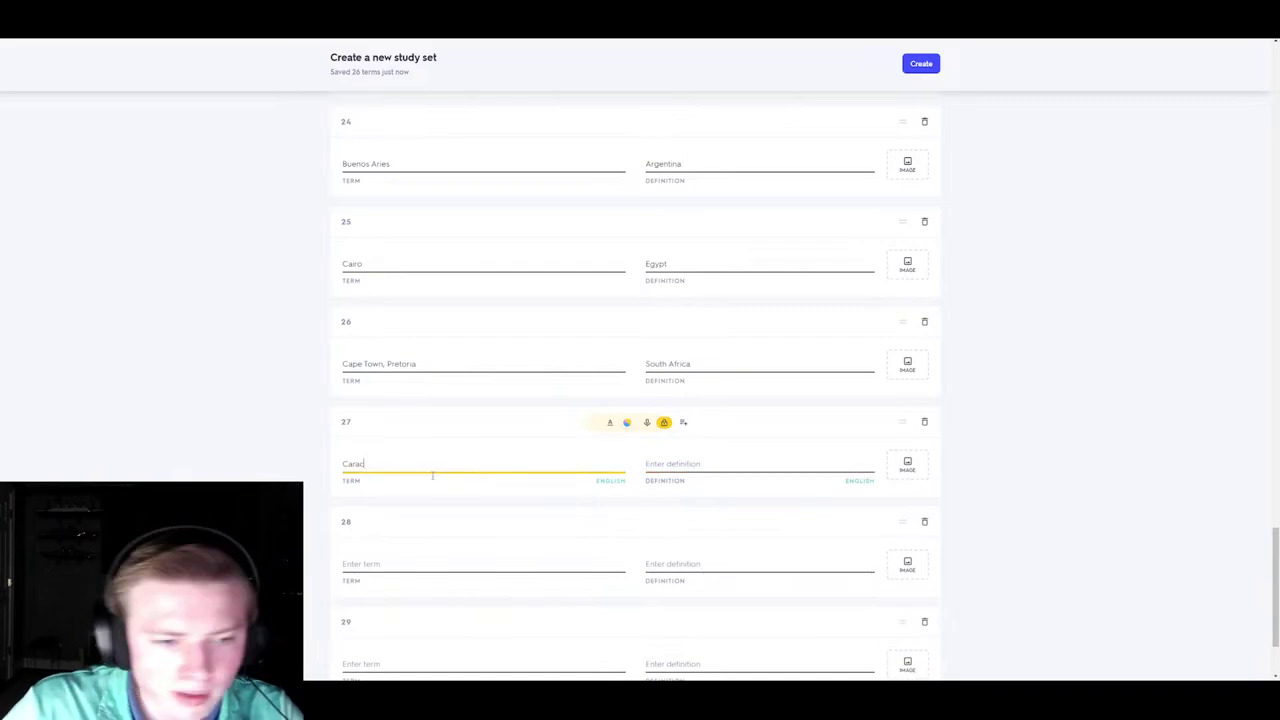
key(BackSpace)
key(BackSpace)
key(BackSpace)
key(BackSpace)
text(aracas, Venezuela)
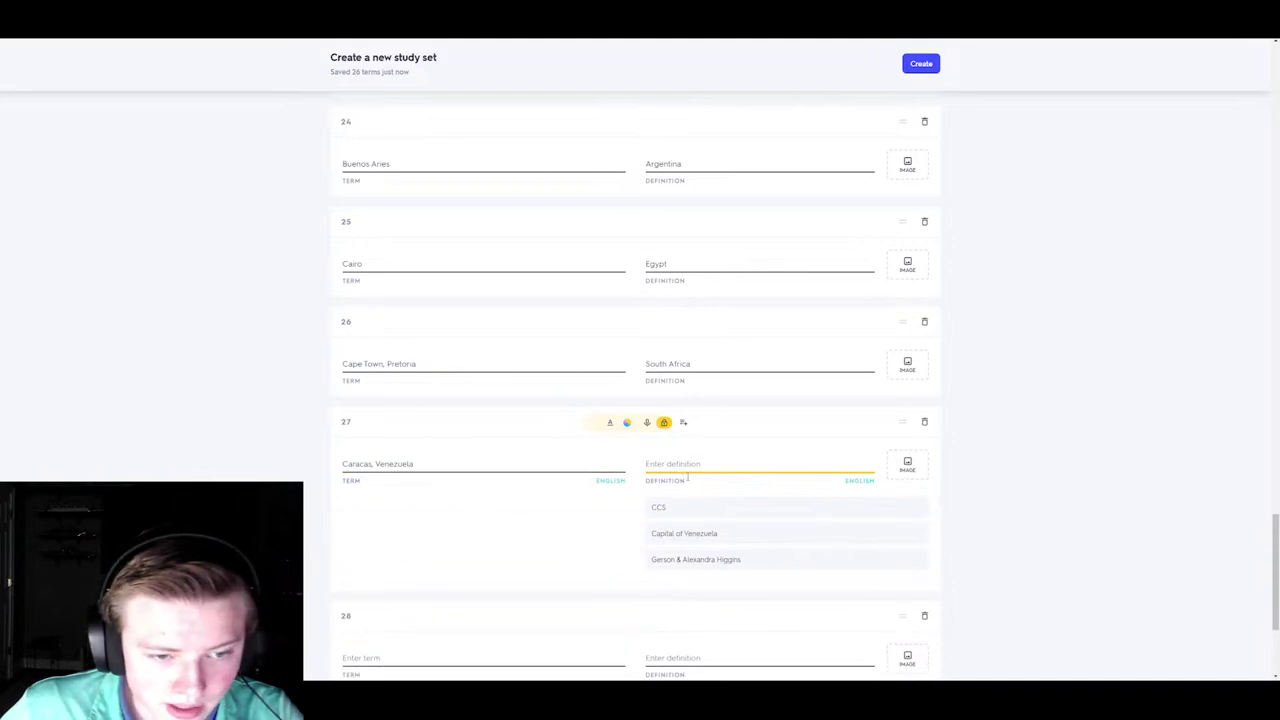
- Clear card 27's term and retype it as Cararacas
click(432, 466)
drag(432, 466, 308, 466)
key(BackSpace)
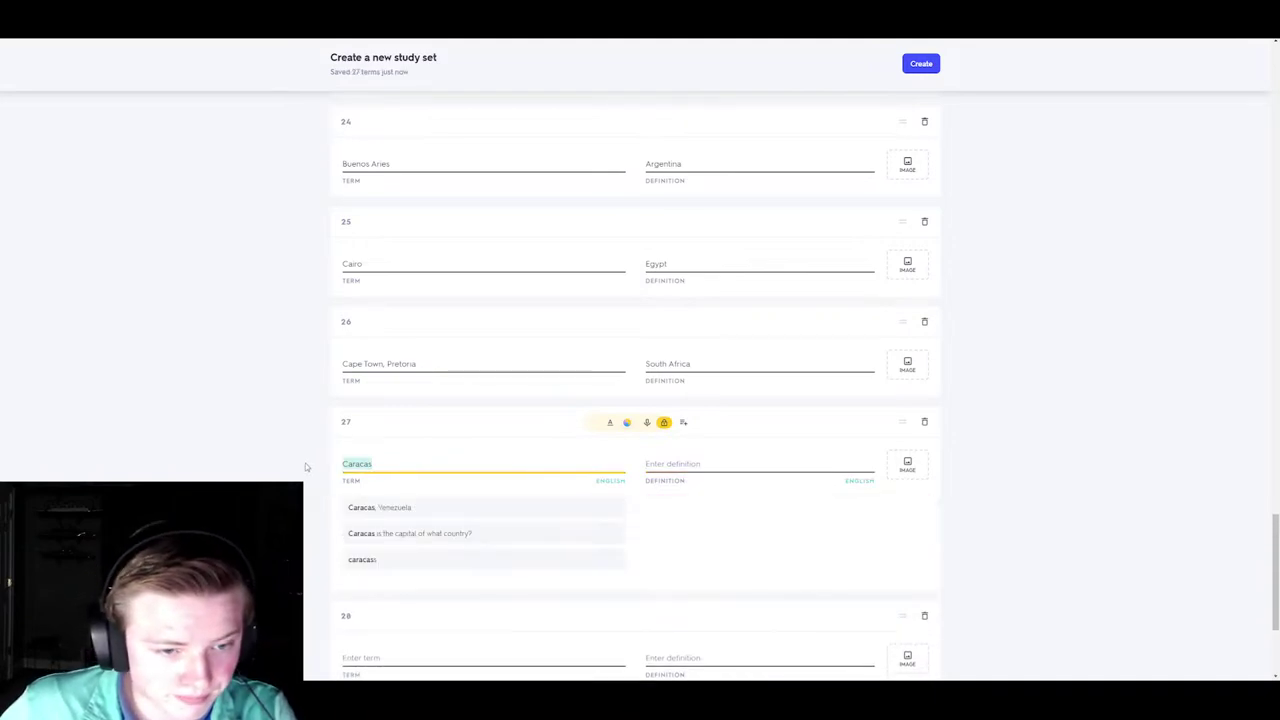
key(BackSpace)
text(cara)
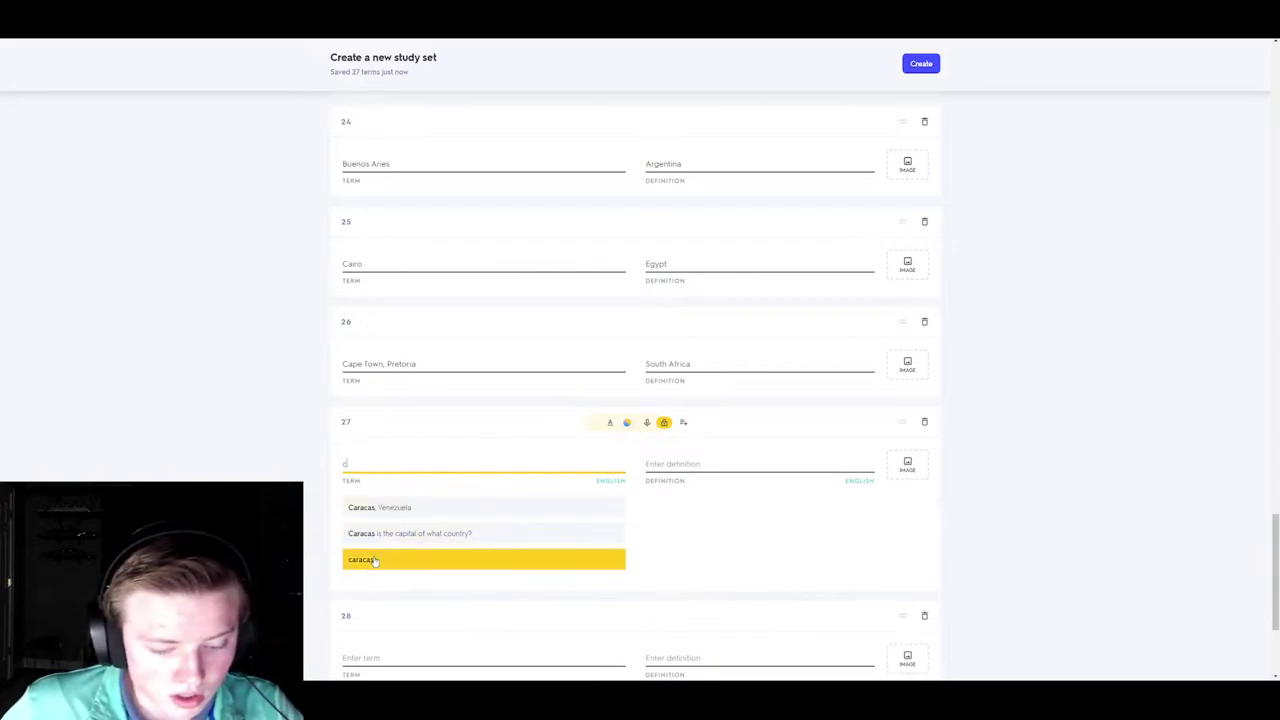
click(342, 464)
key(Delete)
text(Cara)
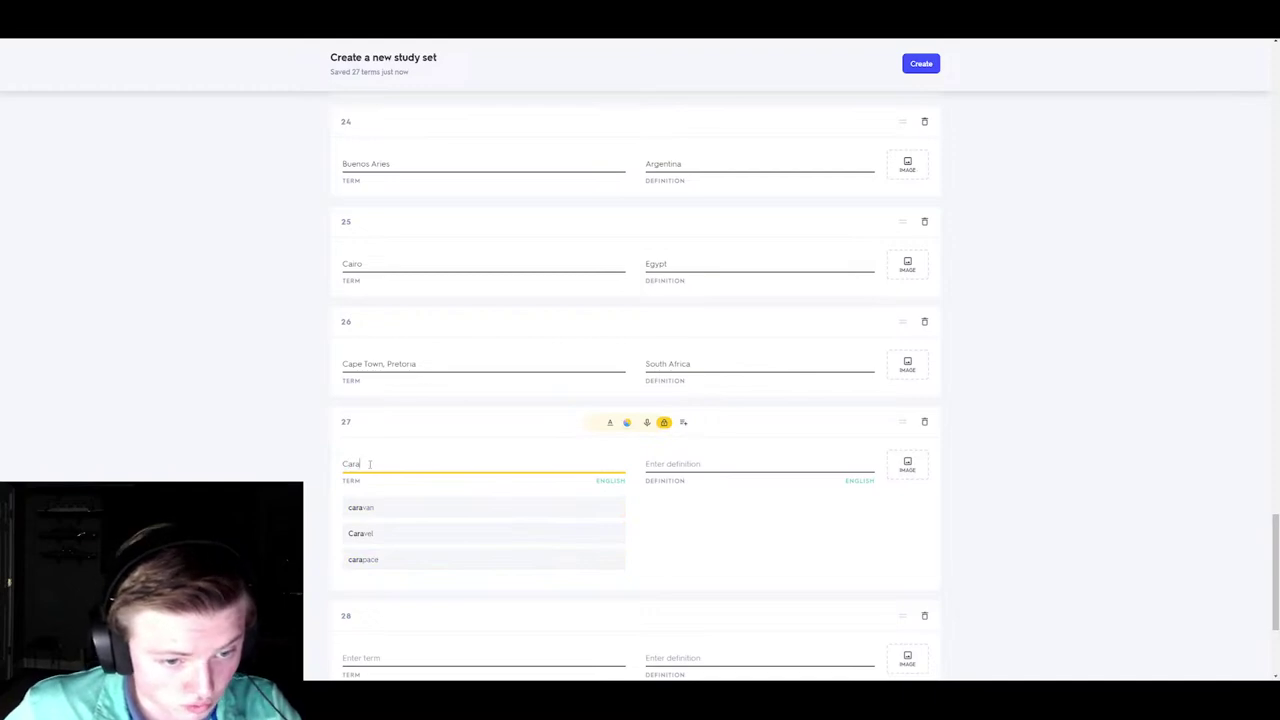
text(racas)
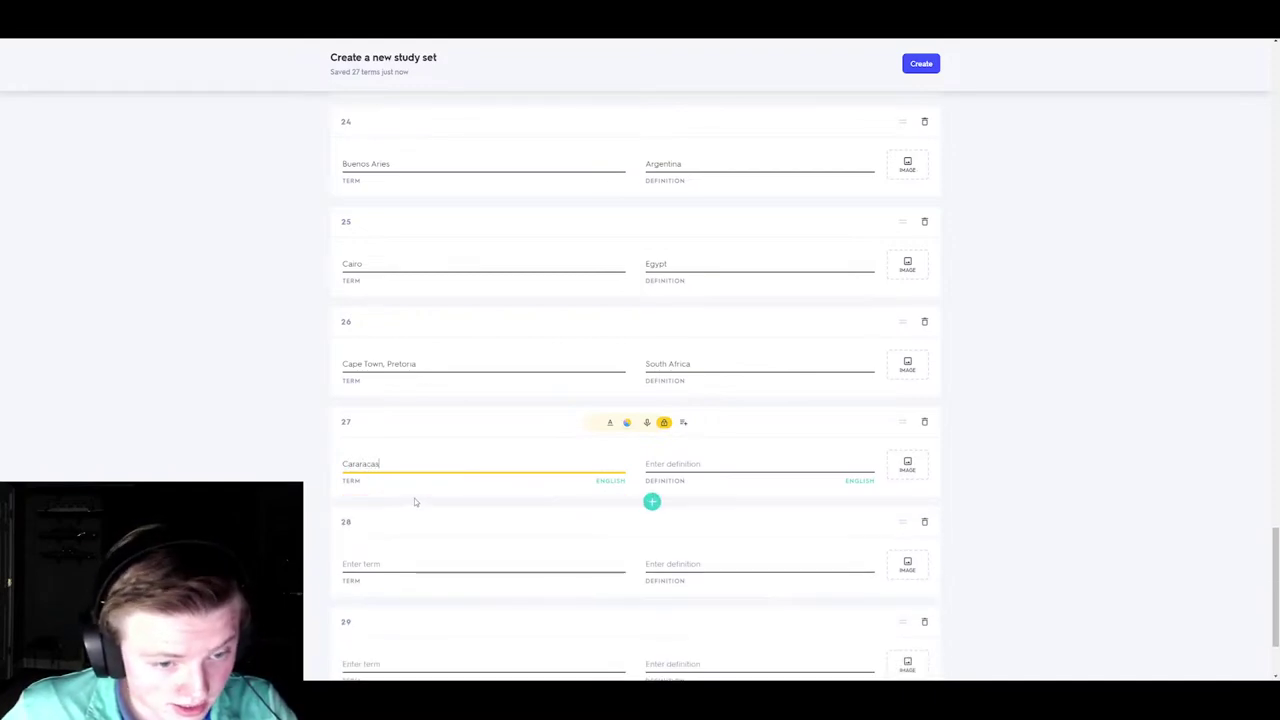
click(690, 466)
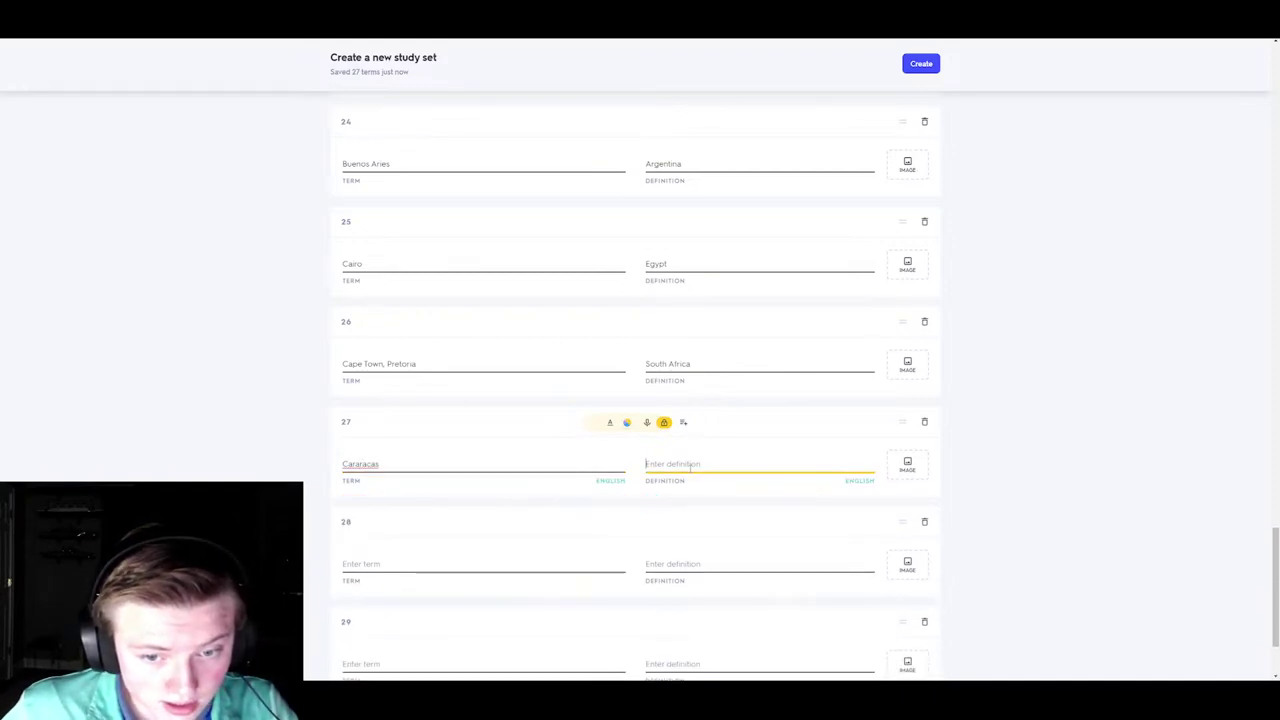
- Correct card 27's term to Caracas and enter Venezuela as its definition
double_click(355, 464)
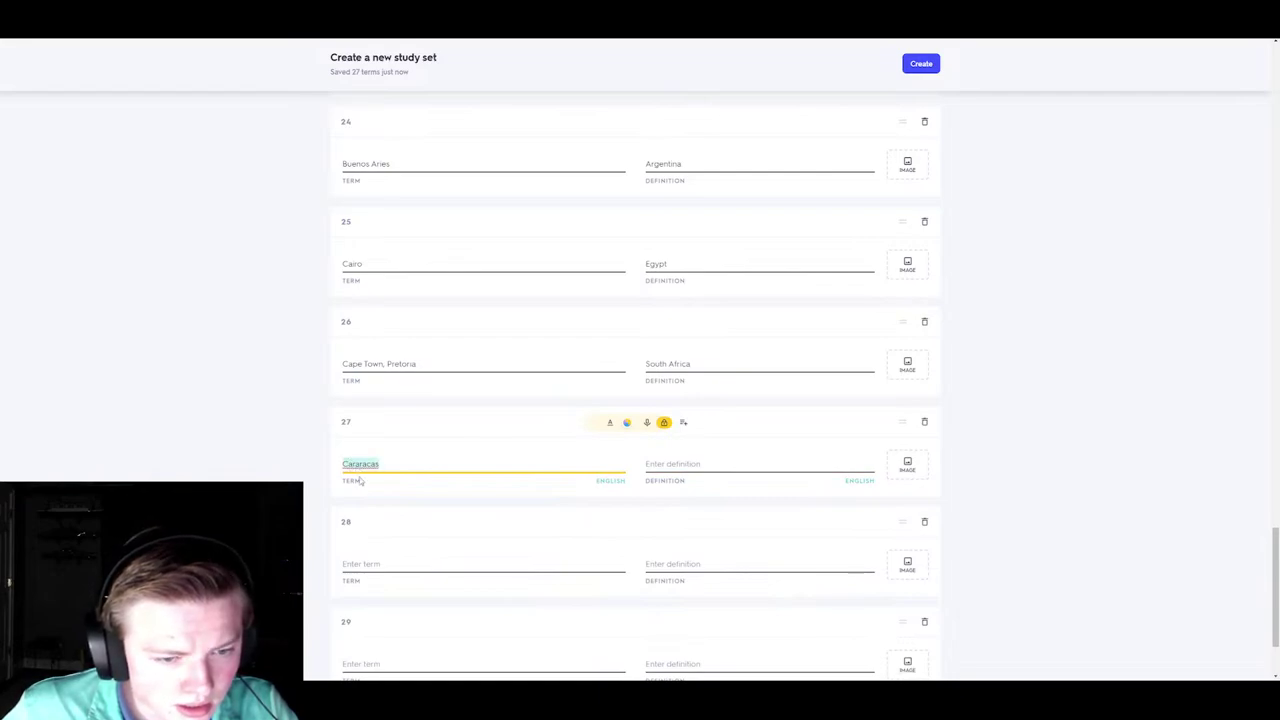
text(Caracaras)
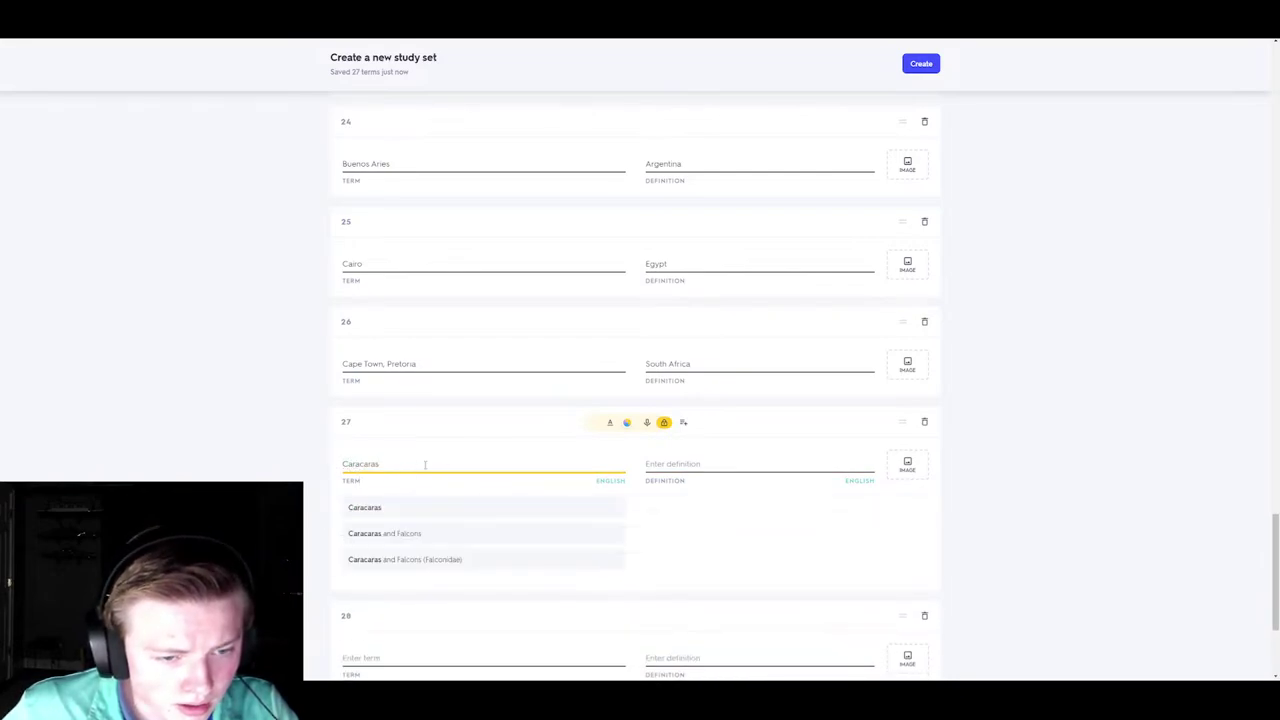
click(371, 464)
key(BackSpace)
key(BackSpace)
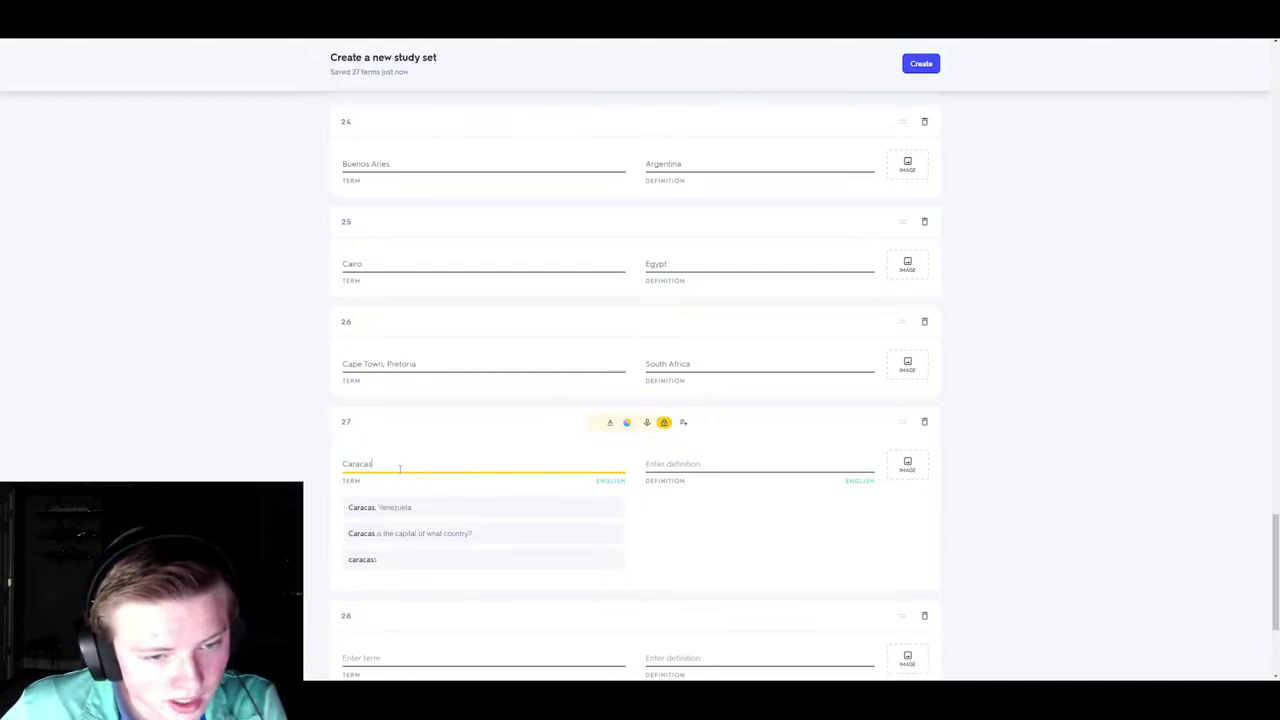
click(737, 464)
text(V)
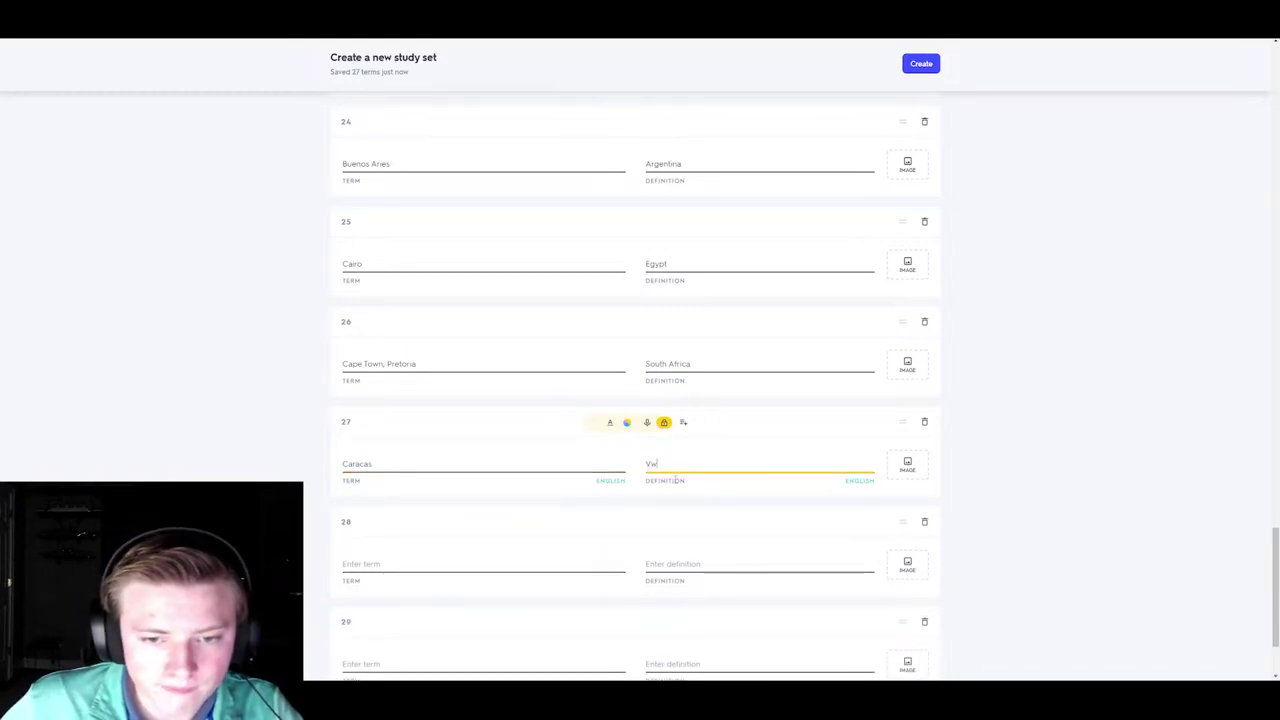
text(enezuela)
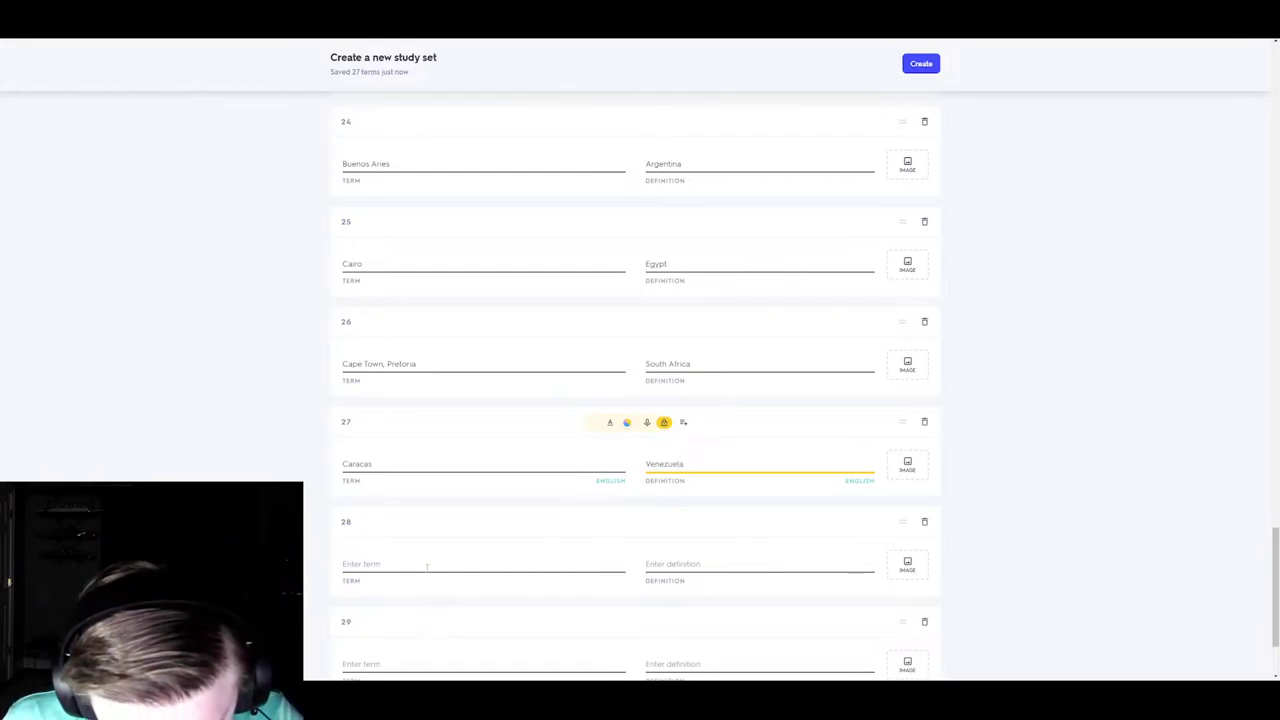
- Fill card 28 with the term Cardiff and the suggested definition Wales
click(427, 566)
text(Cardi)
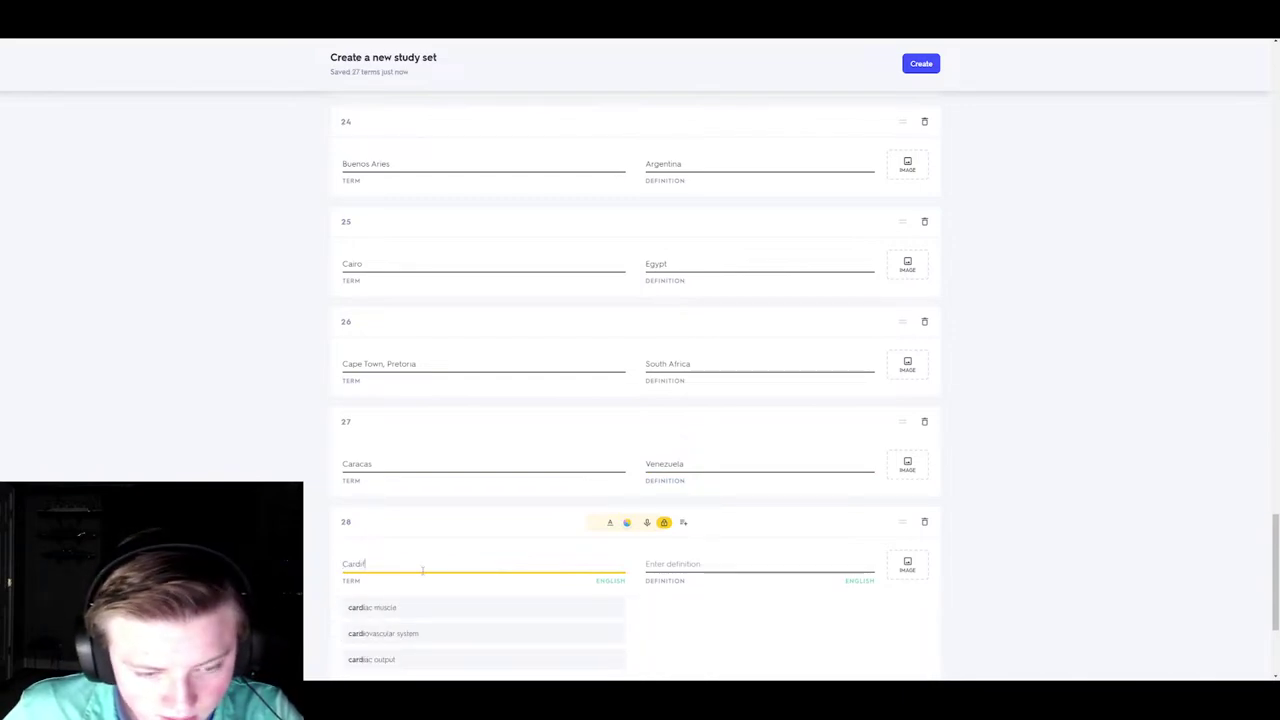
text(ff)
scroll(430, 569, down, 1)
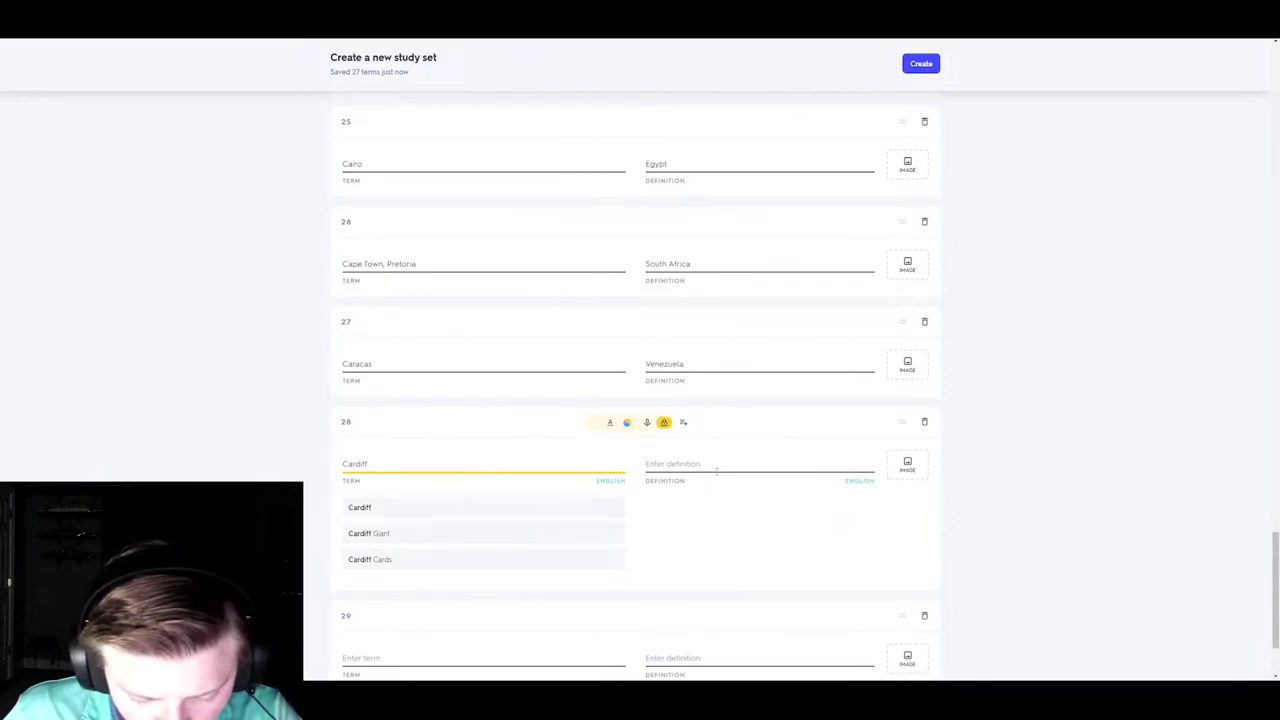
click(720, 464)
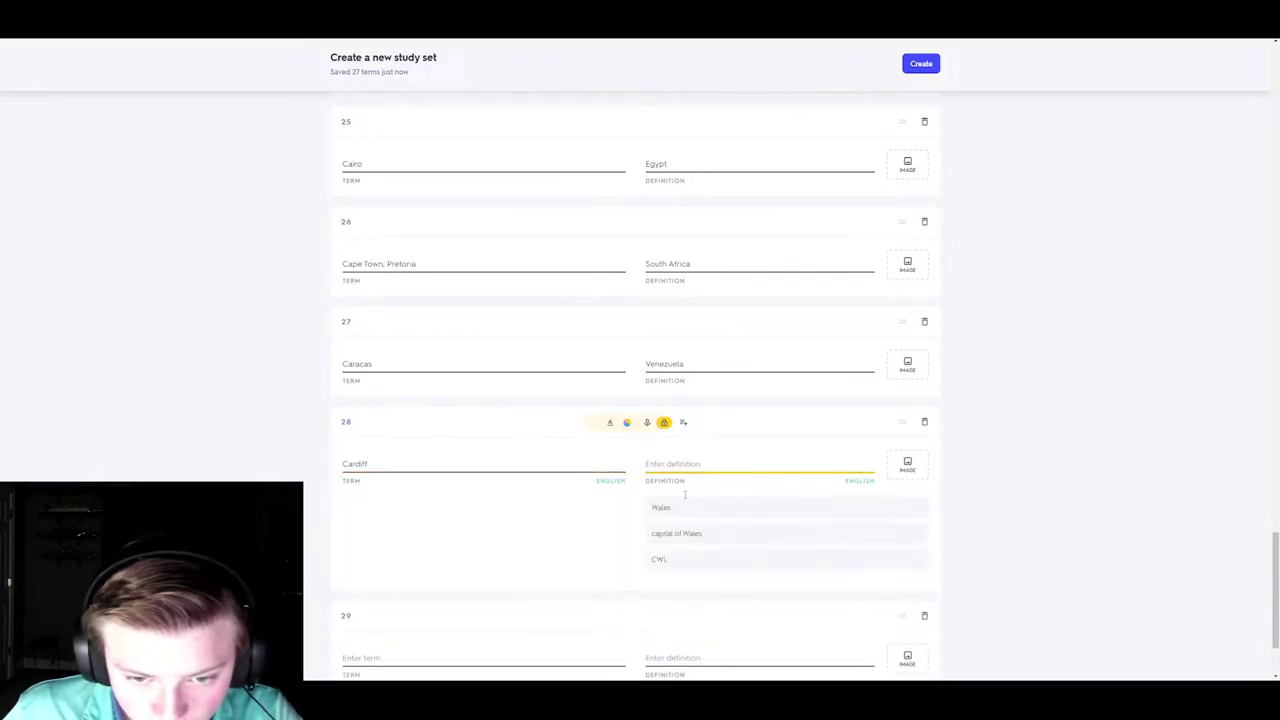
click(678, 507)
scroll(630, 533, down, 1)
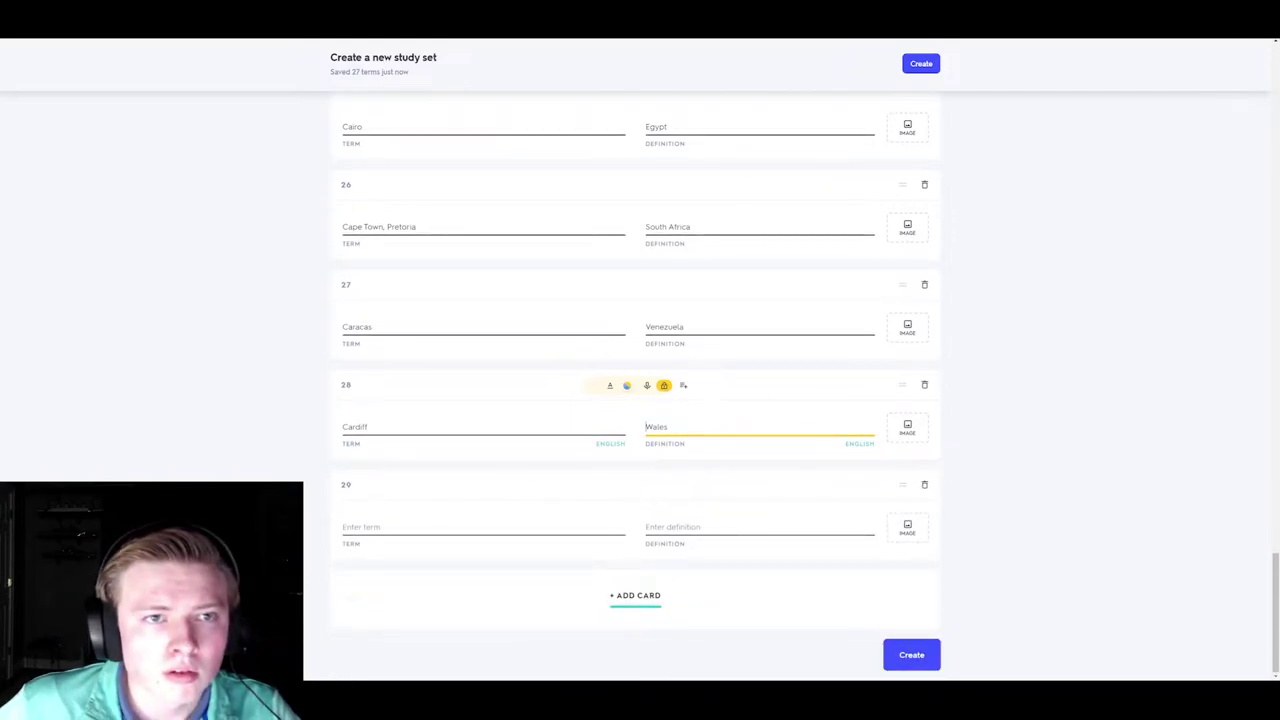
- Search the web for "capital of wales" in a new browser tab
key(ctrl+t)
text(capital)
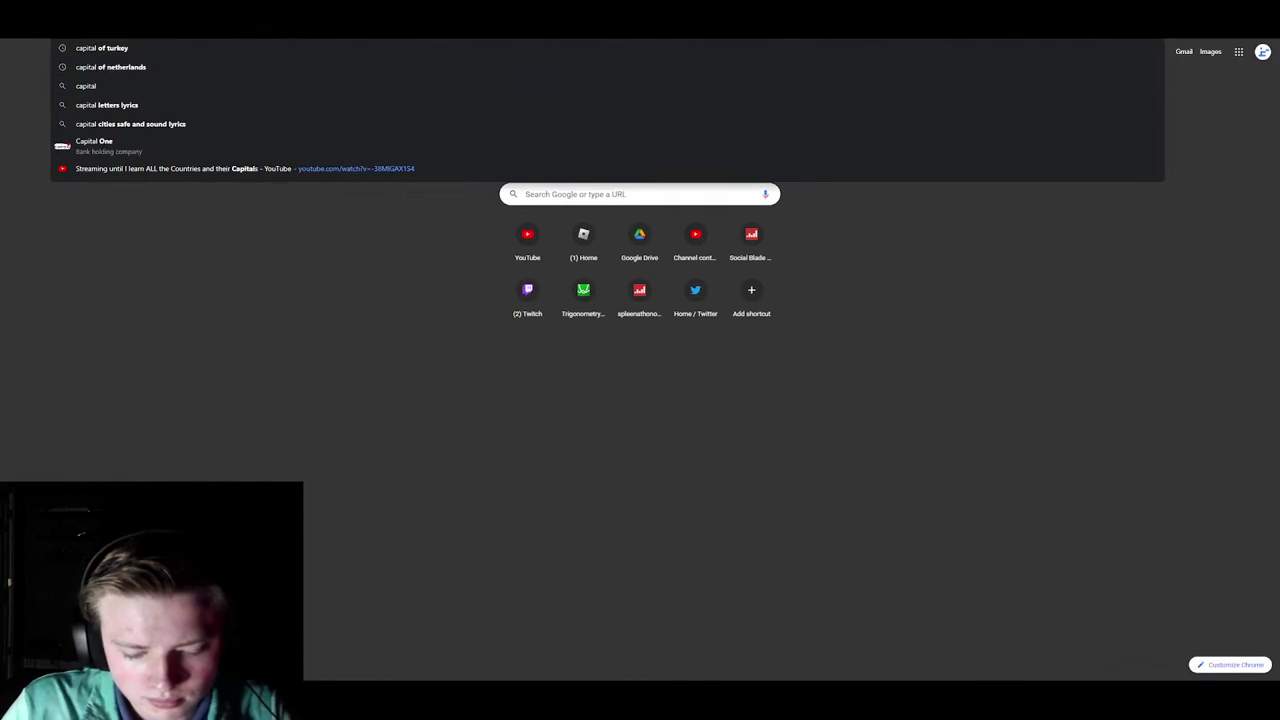
text( of wa)
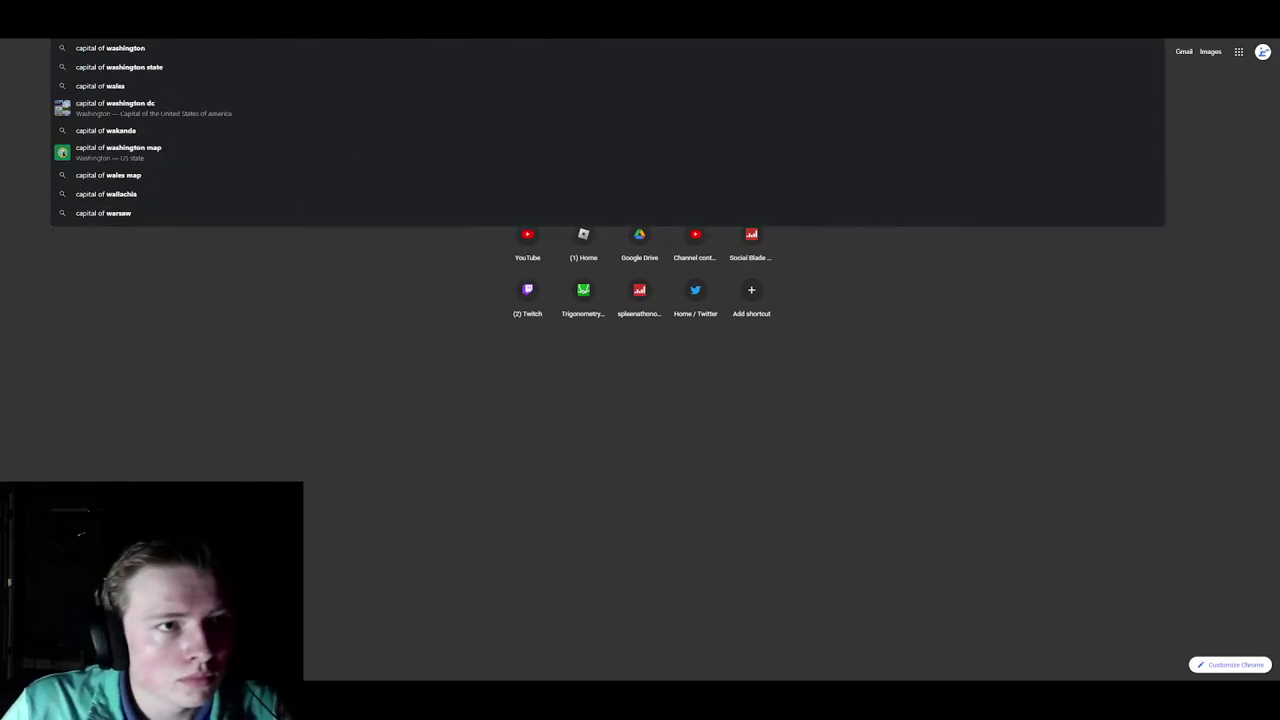
text(les)
key(Return)
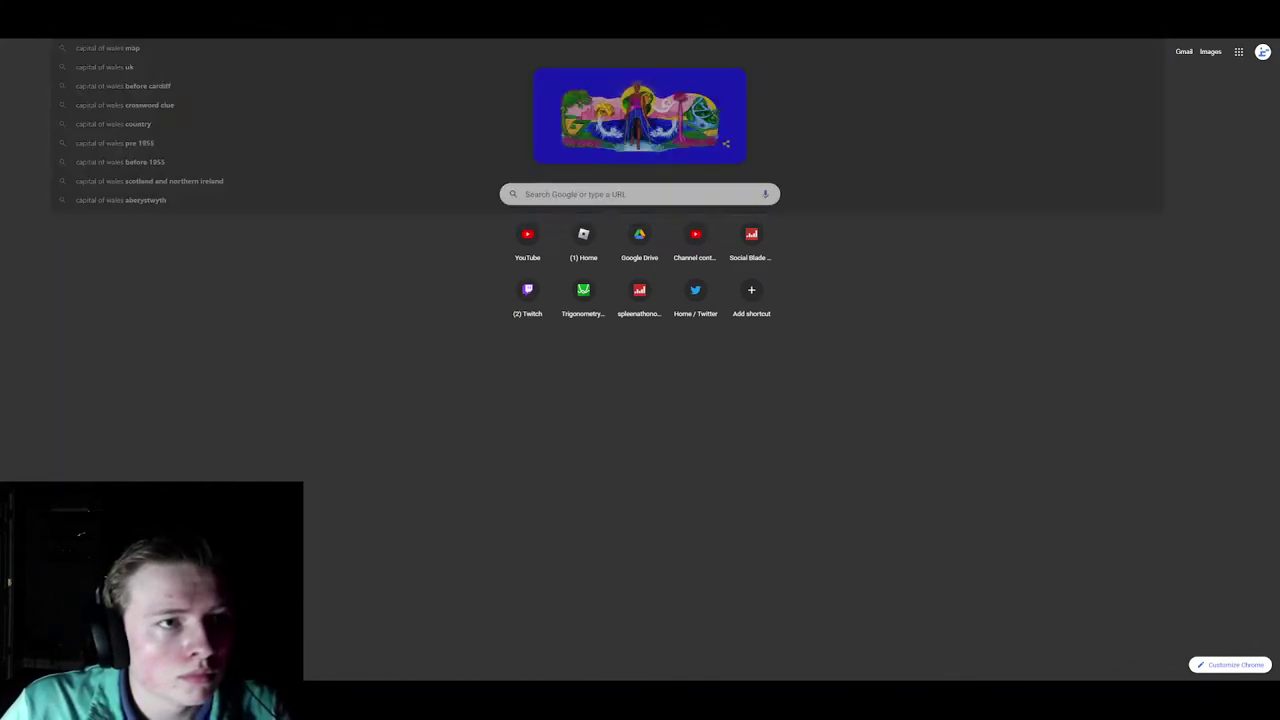
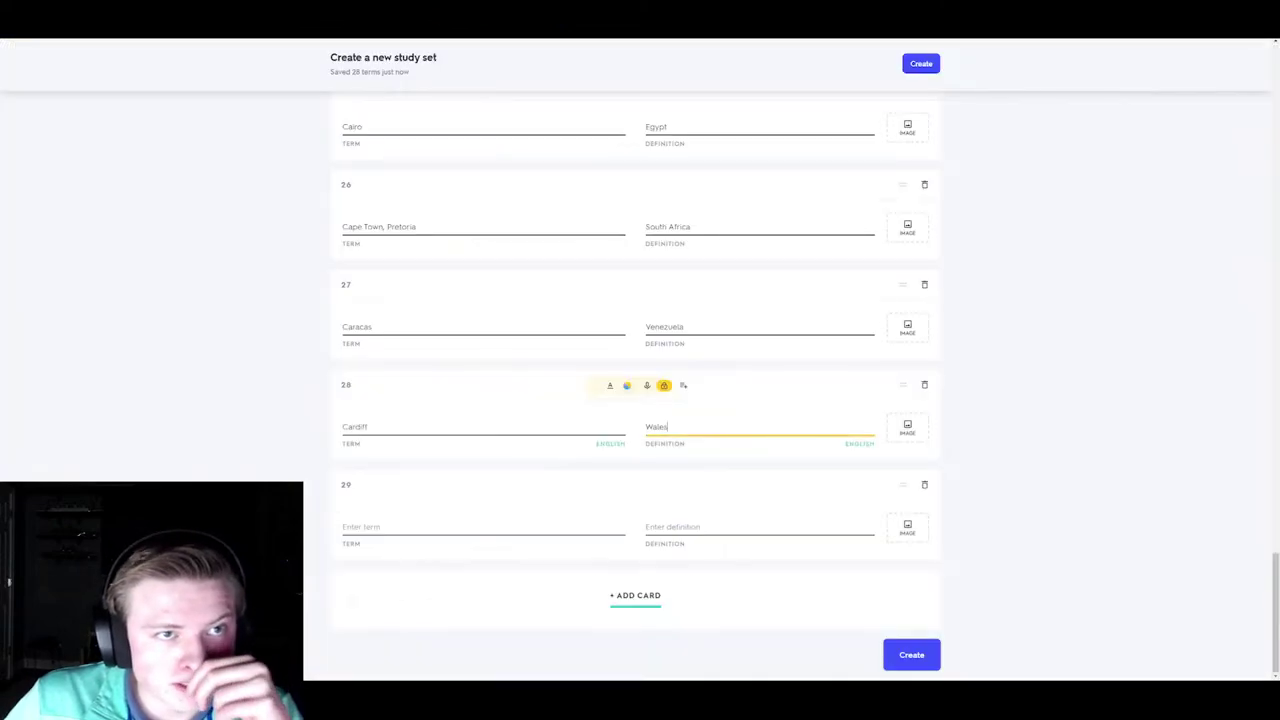
- Add blank cards to the end of the study set until it reaches card 71
scroll(299, 424, down, 2)
scroll(414, 526, up, 2)
click(414, 620)
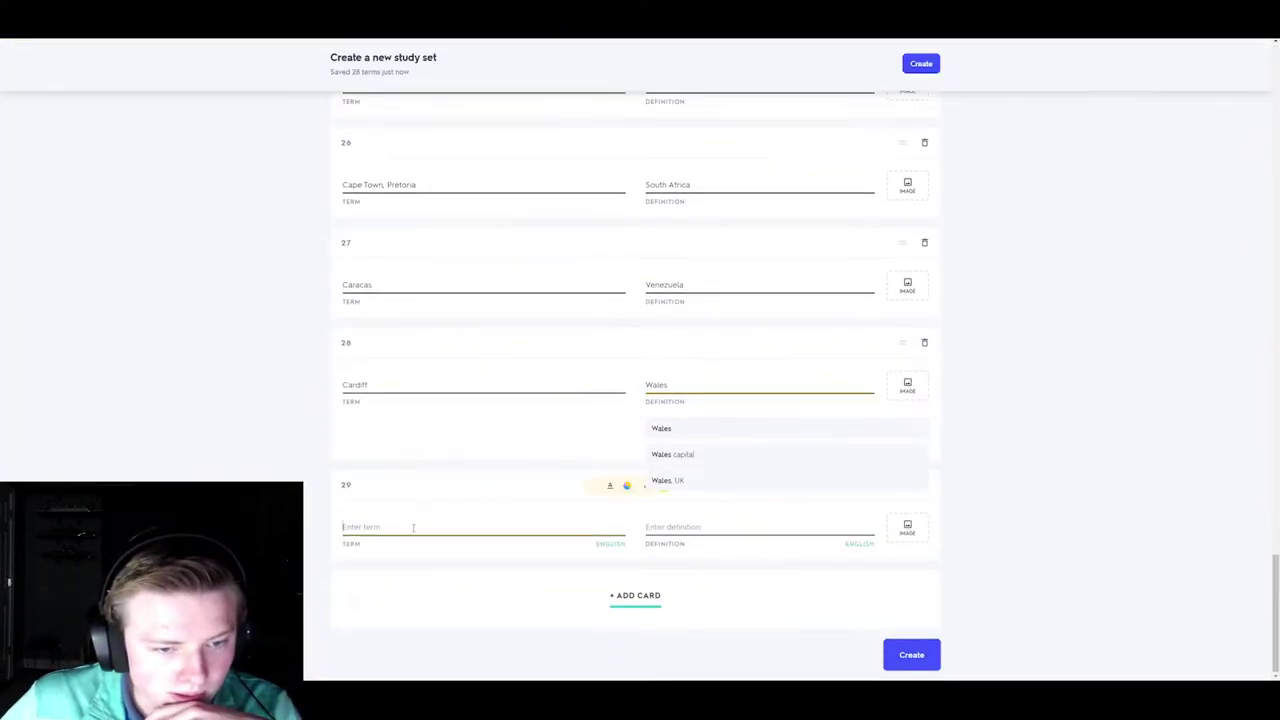
click(640, 598)
click(632, 594)
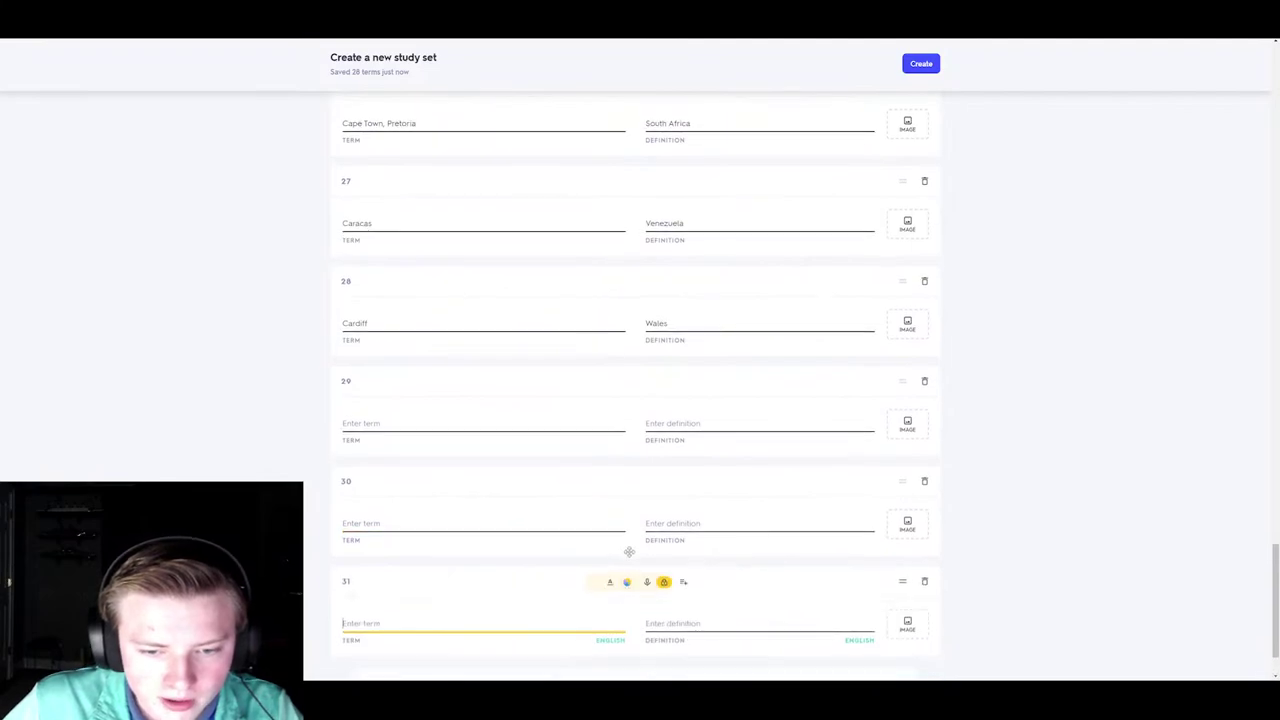
click(629, 592)
click(638, 600)
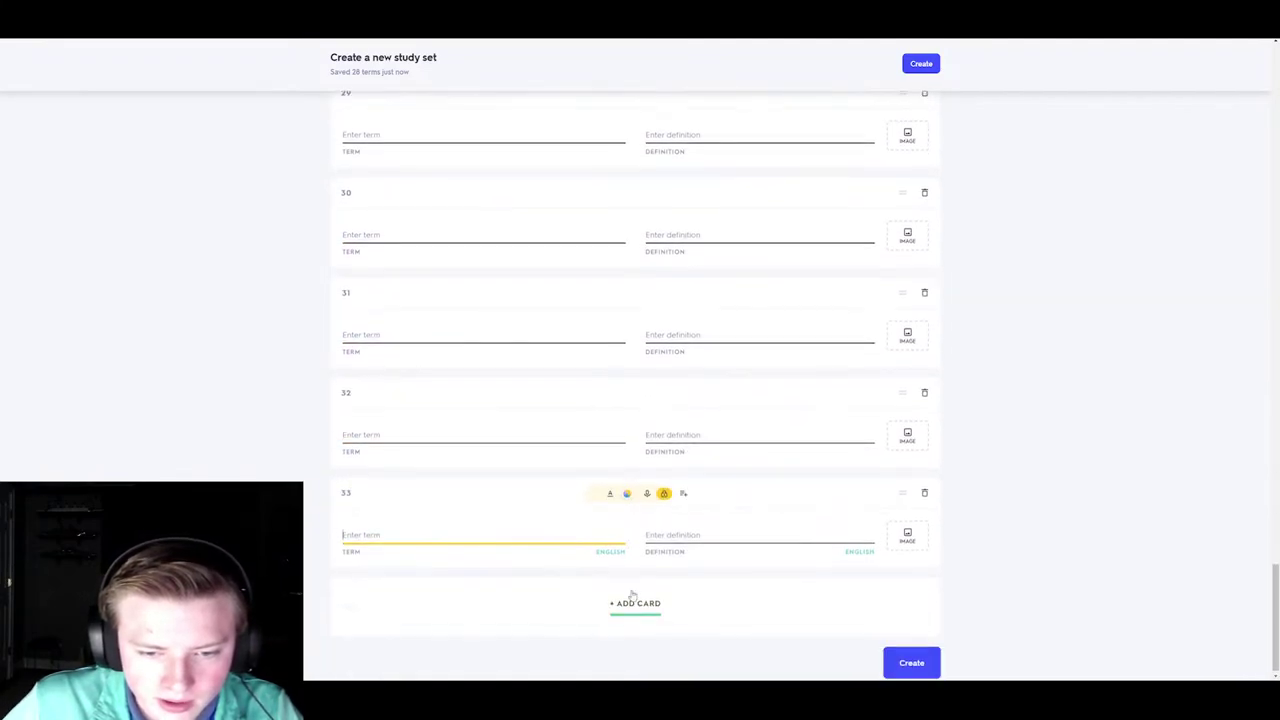
click(640, 603)
click(640, 603)
click(638, 600)
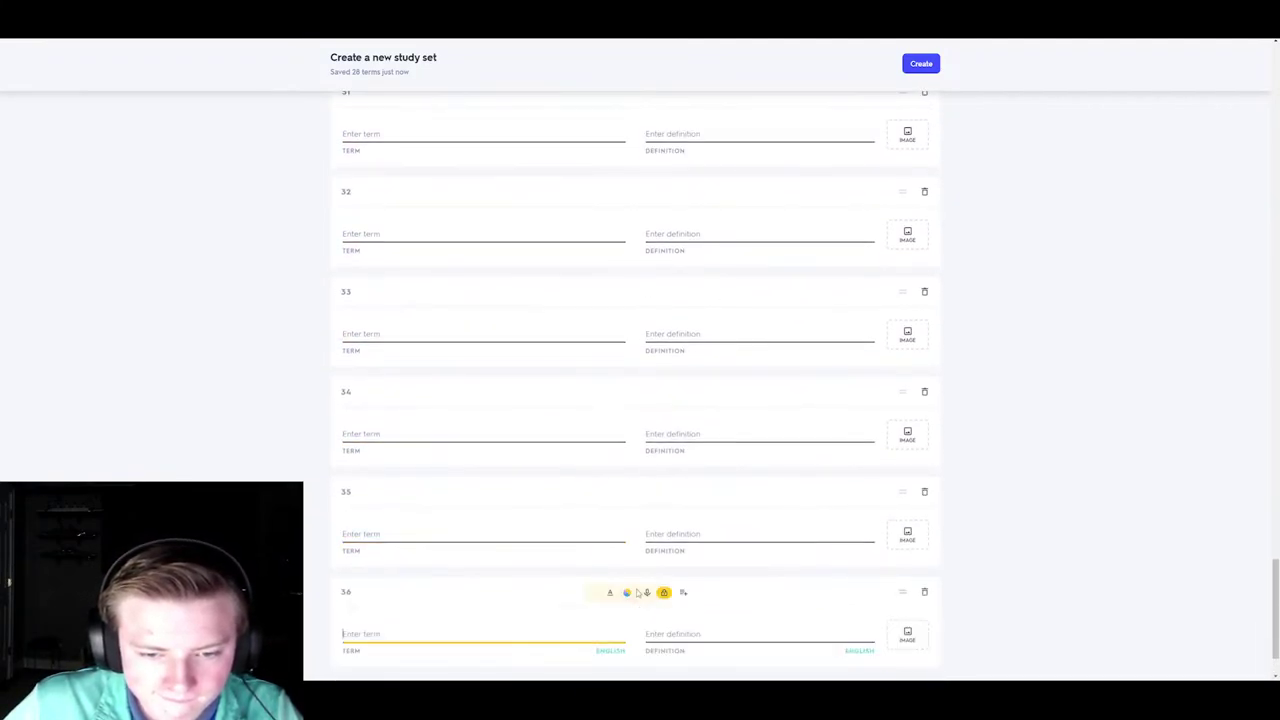
click(637, 598)
click(637, 600)
click(637, 600)
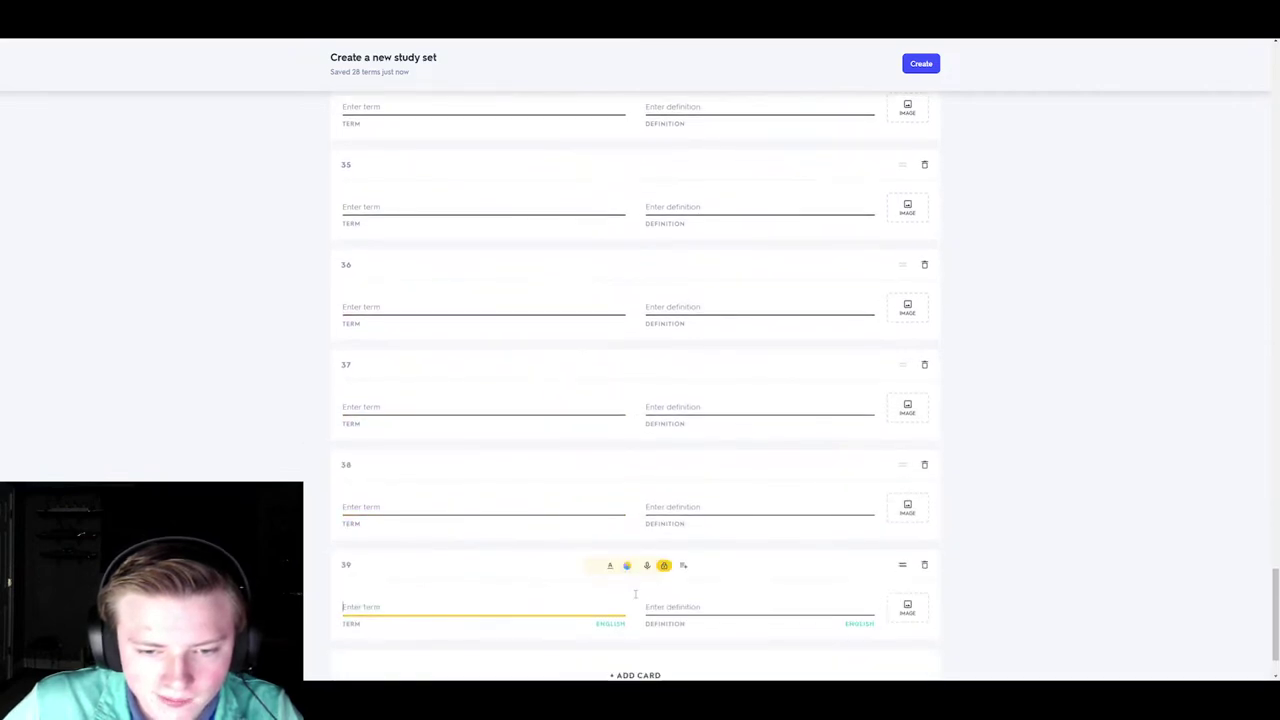
click(636, 599)
click(636, 598)
click(636, 602)
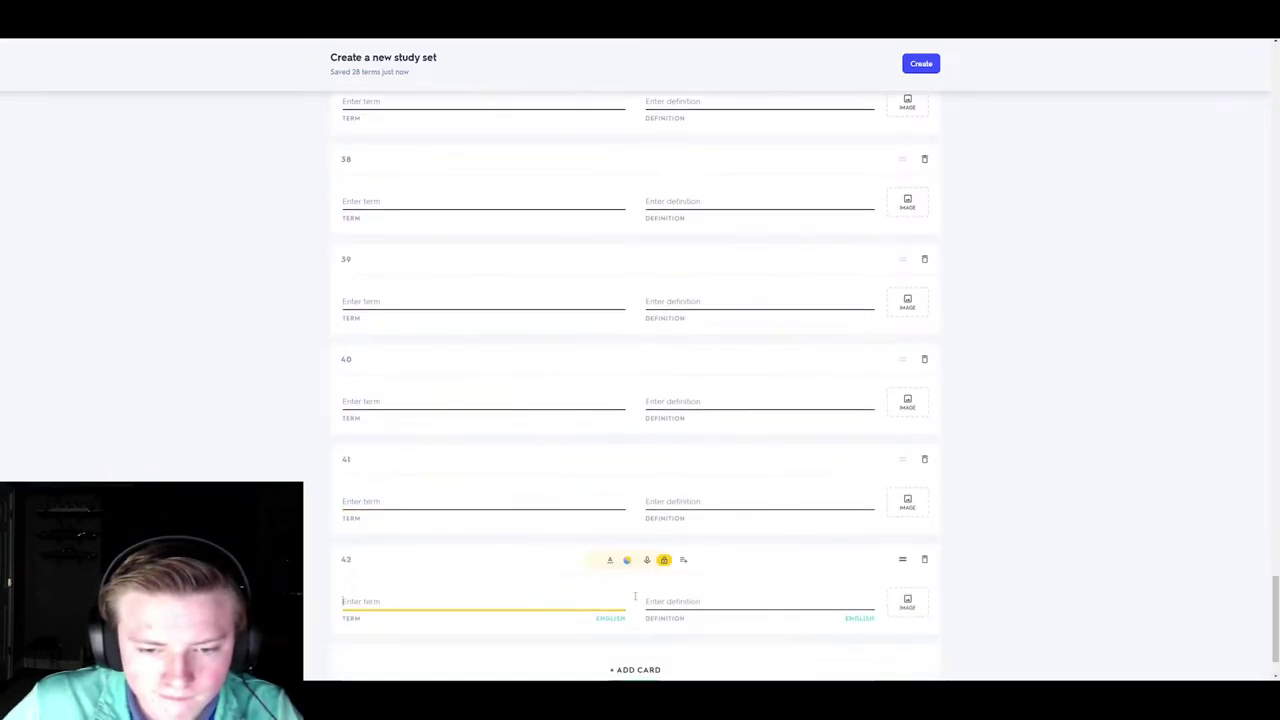
click(636, 600)
click(636, 601)
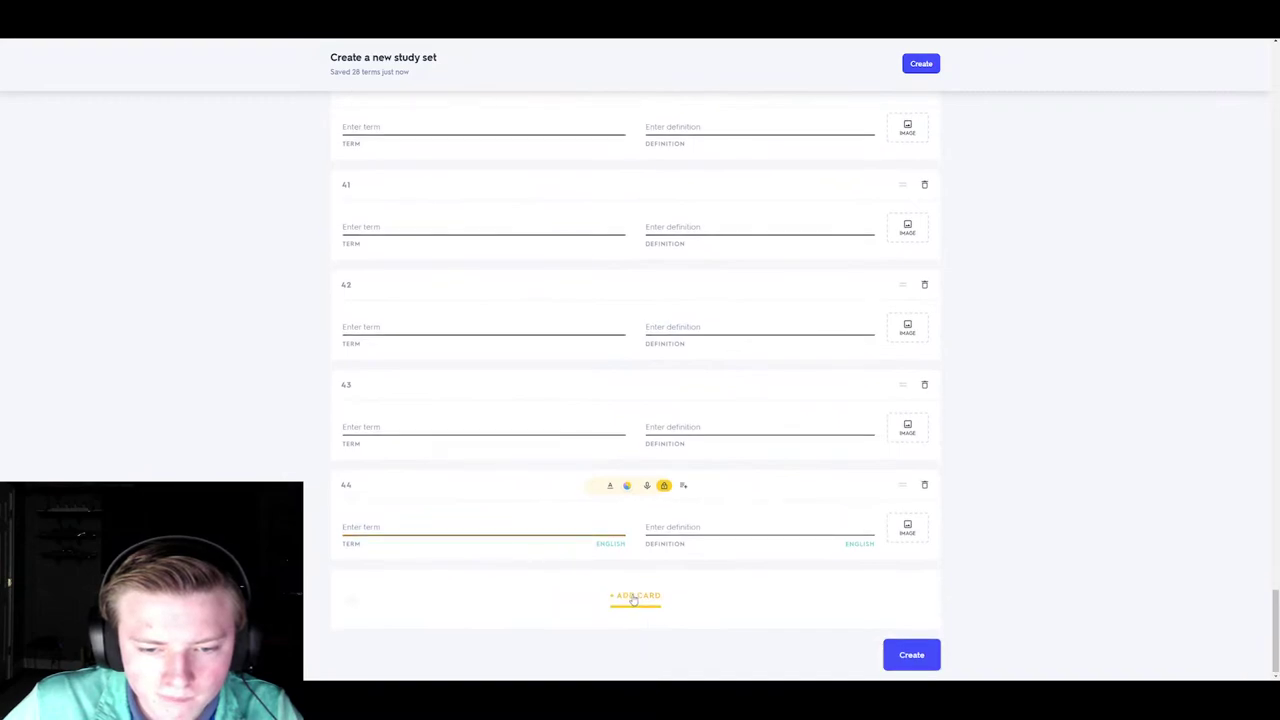
click(636, 600)
click(635, 598)
click(636, 600)
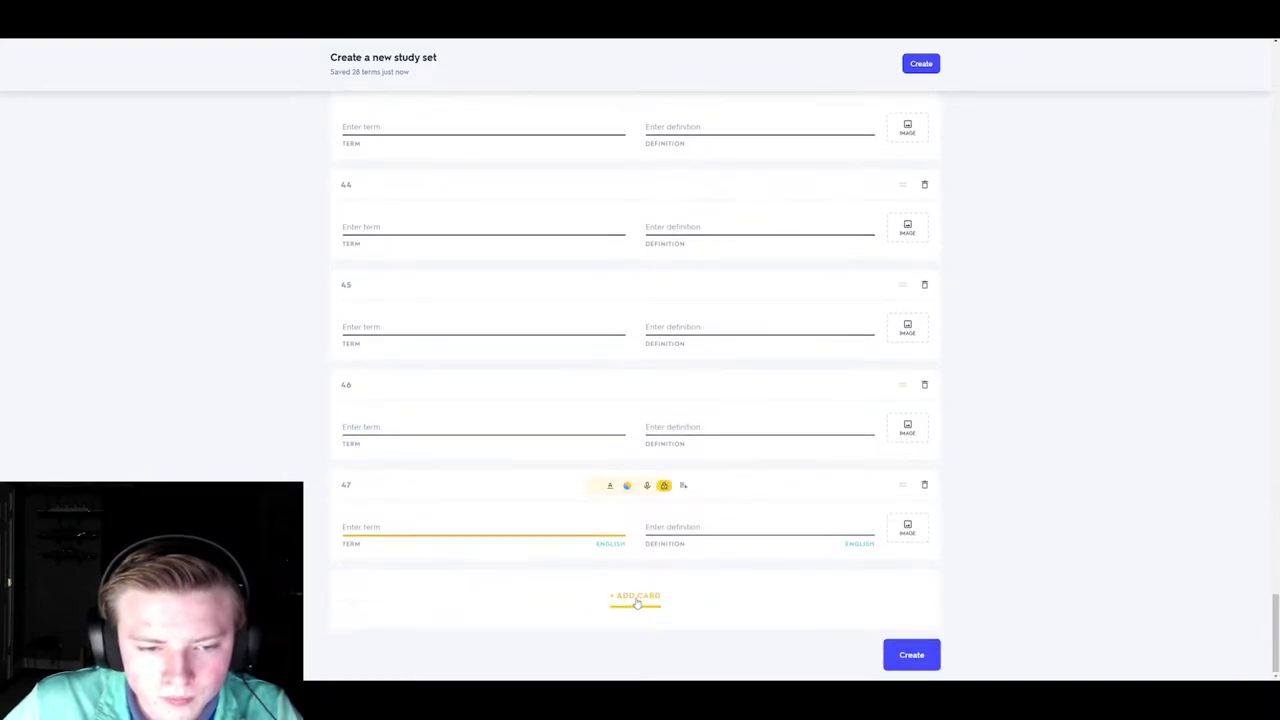
click(636, 600)
click(636, 601)
click(636, 600)
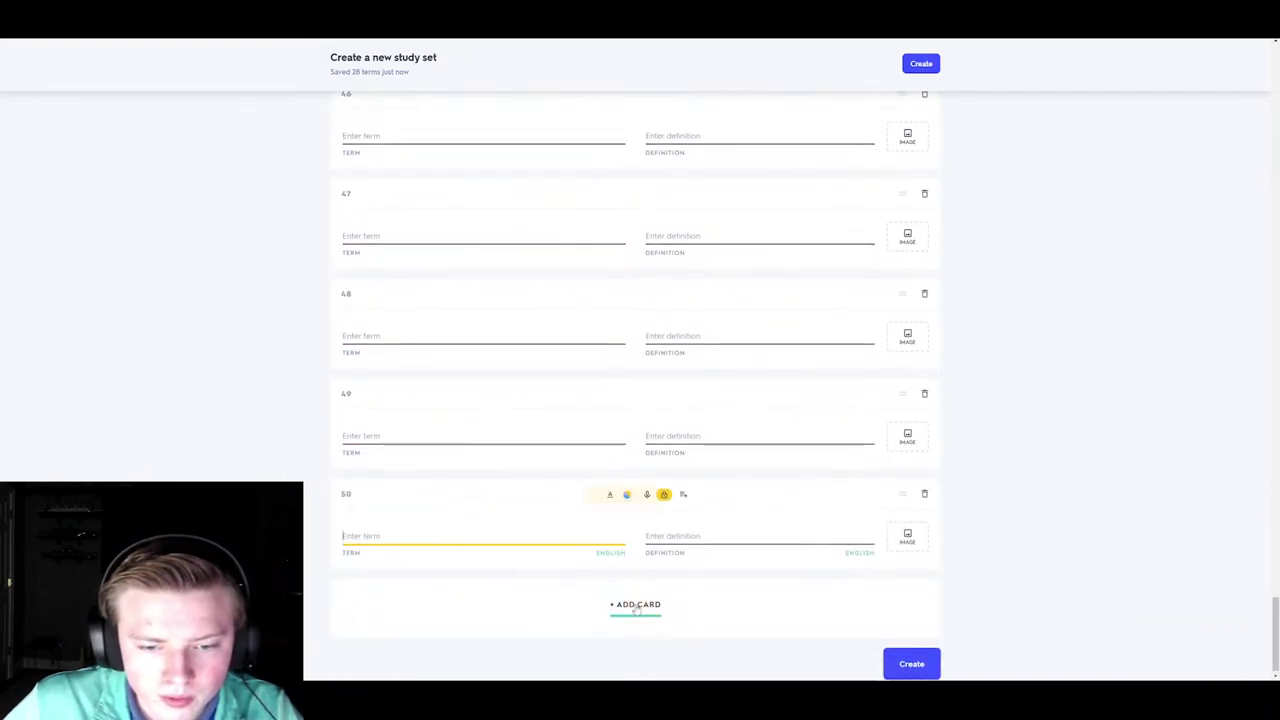
click(636, 600)
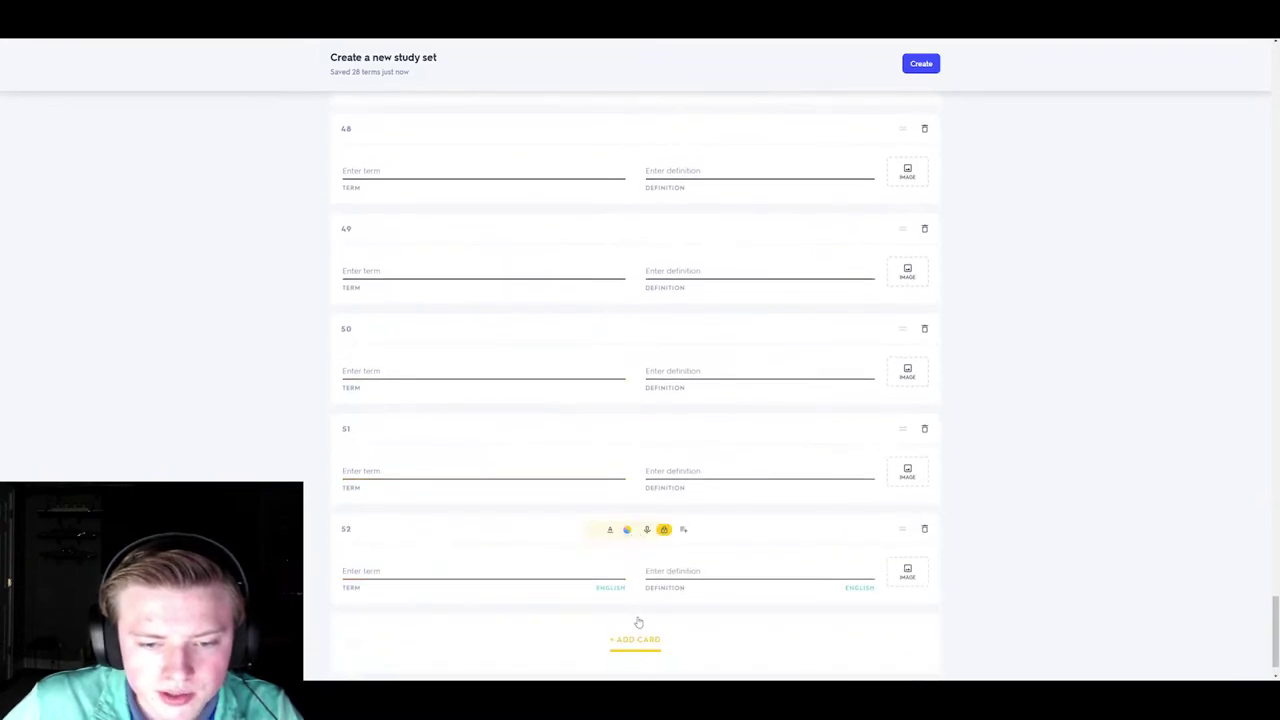
click(634, 628)
click(634, 624)
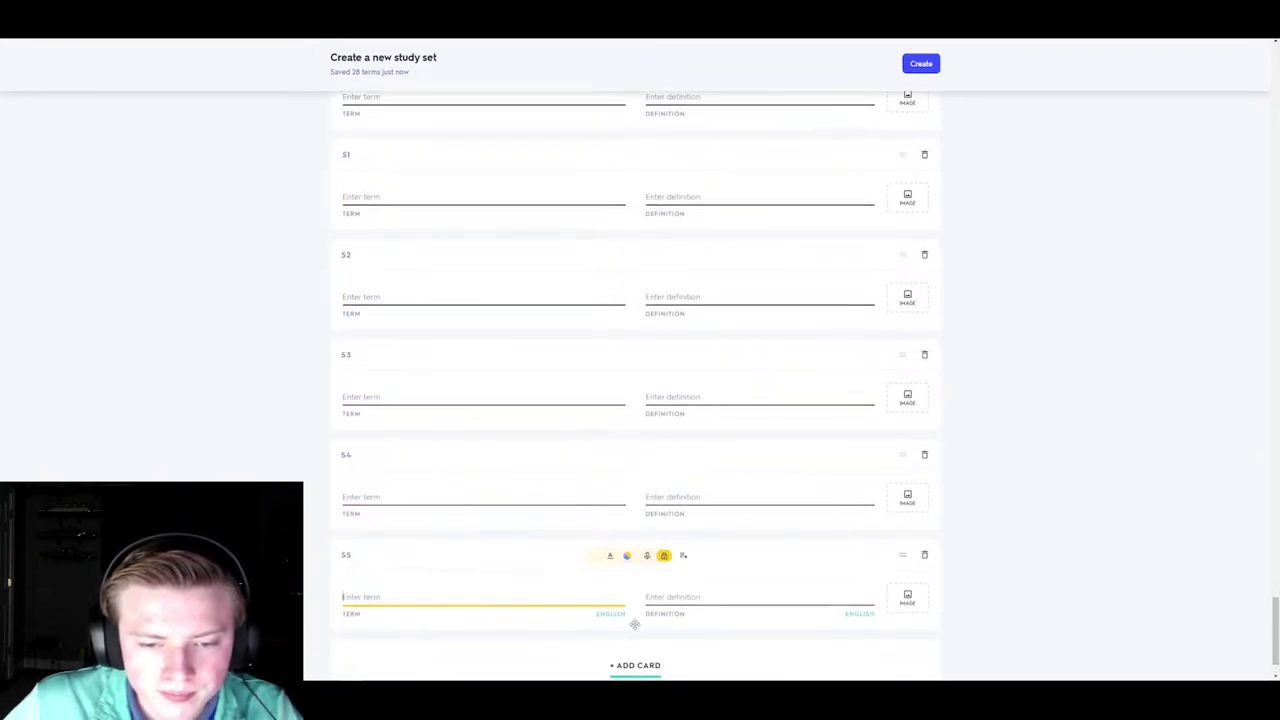
click(634, 609)
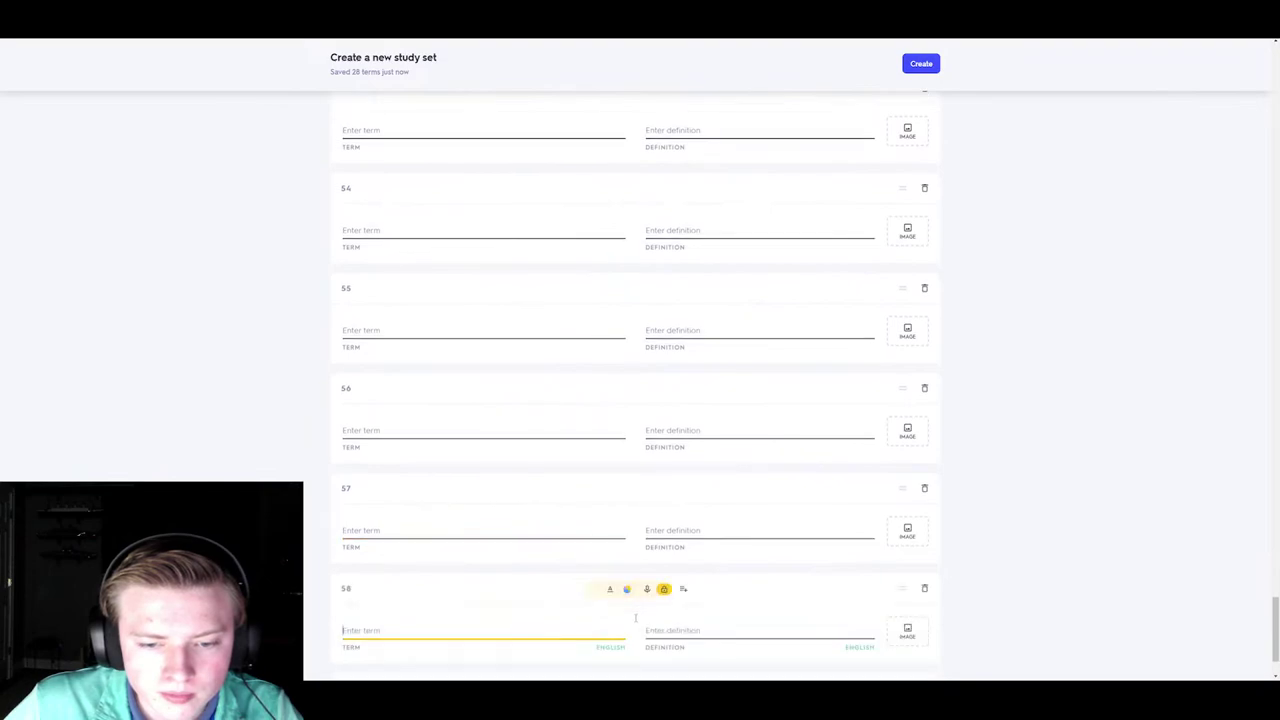
click(635, 615)
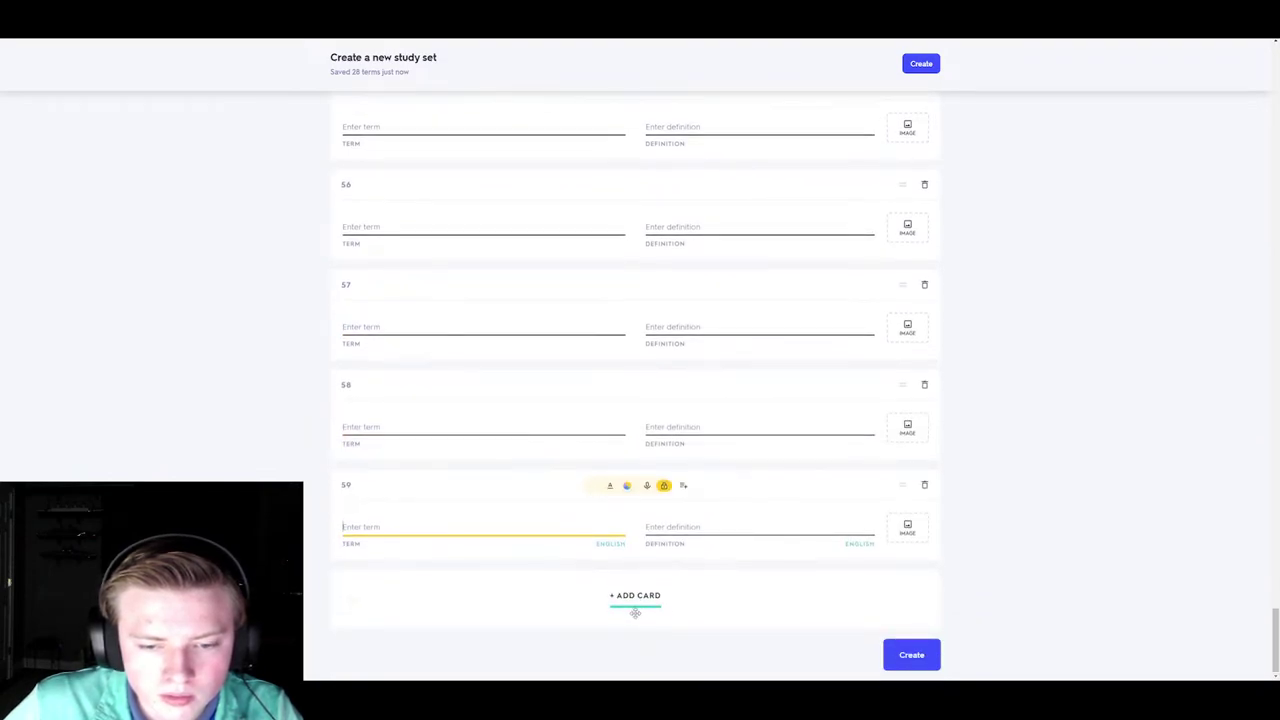
click(635, 598)
click(635, 612)
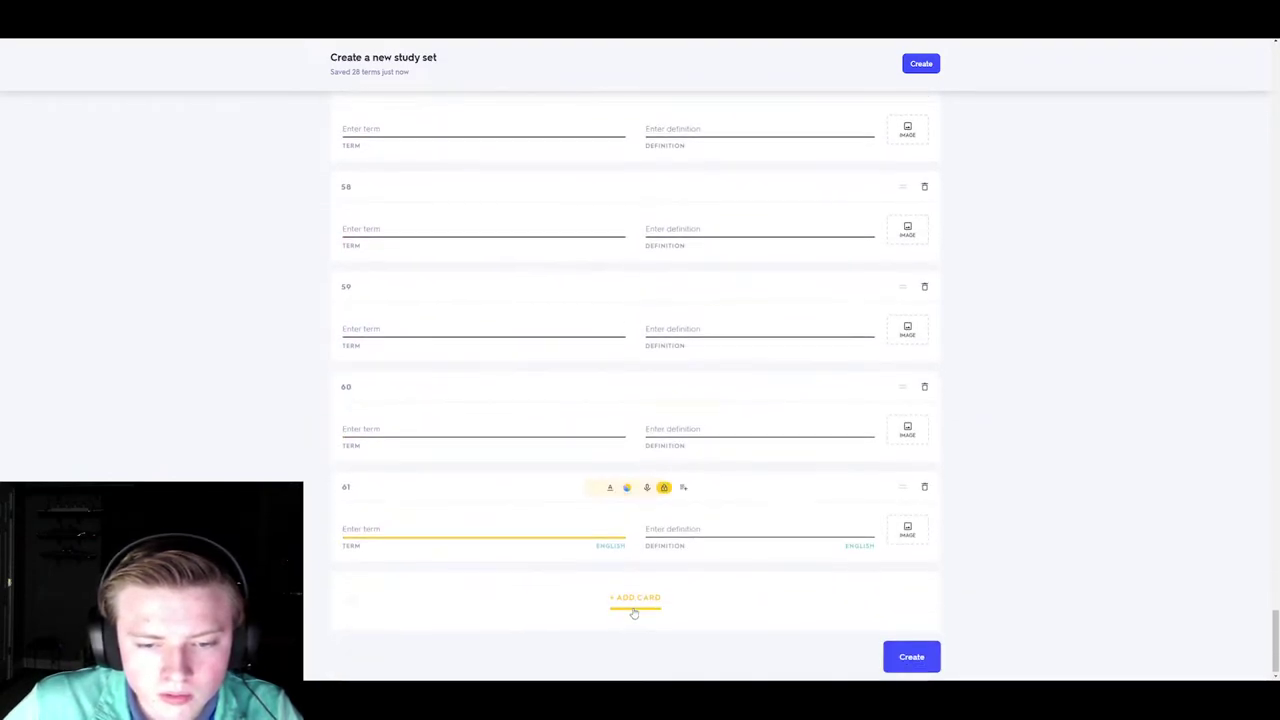
click(634, 606)
click(634, 604)
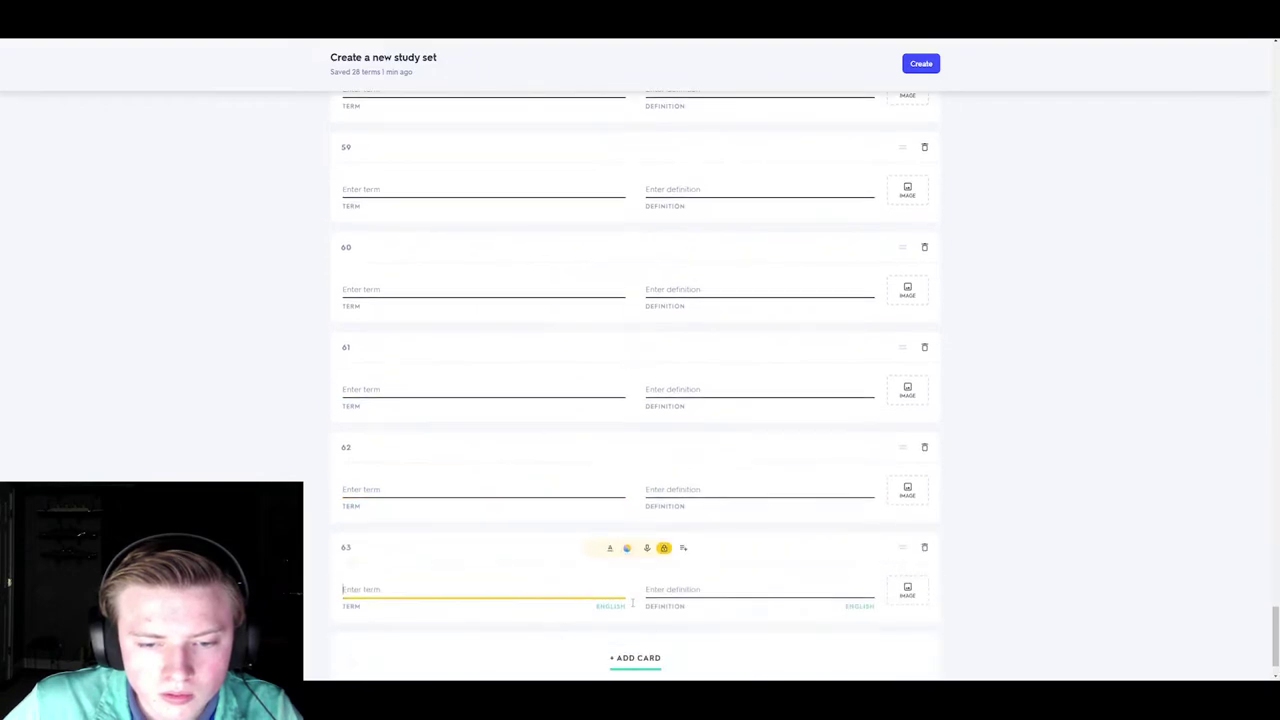
click(633, 600)
click(632, 596)
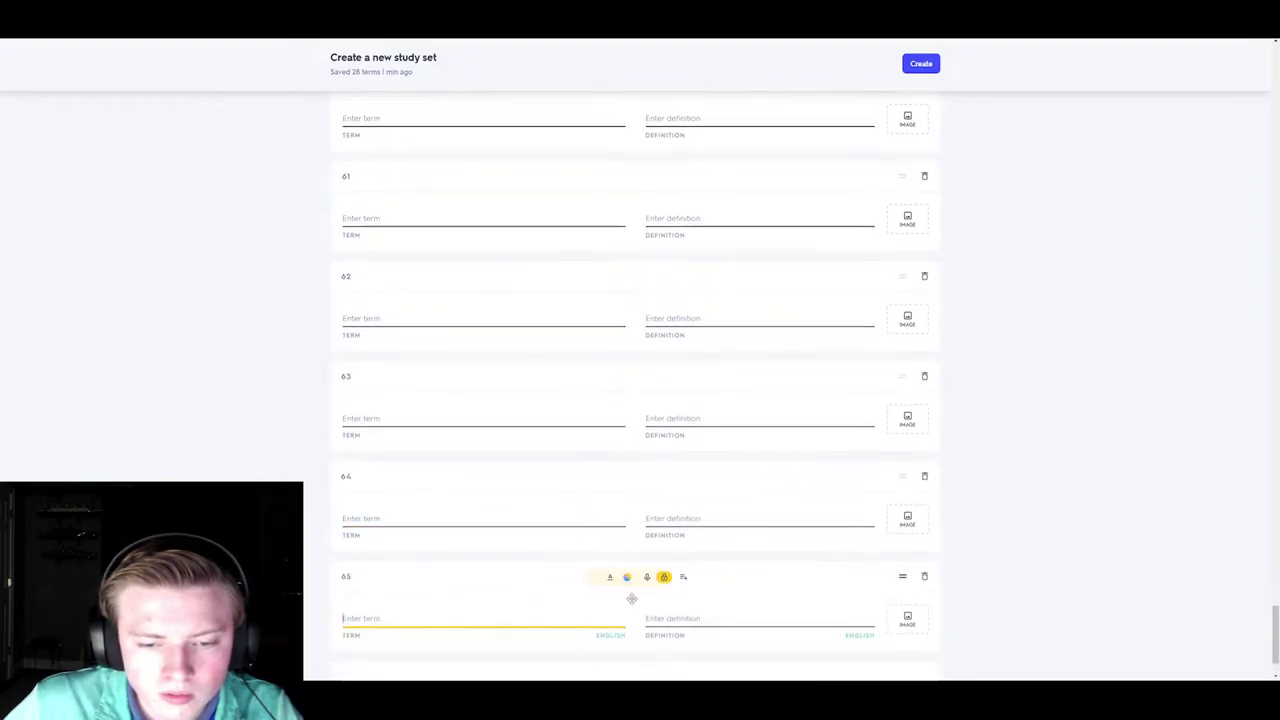
click(632, 596)
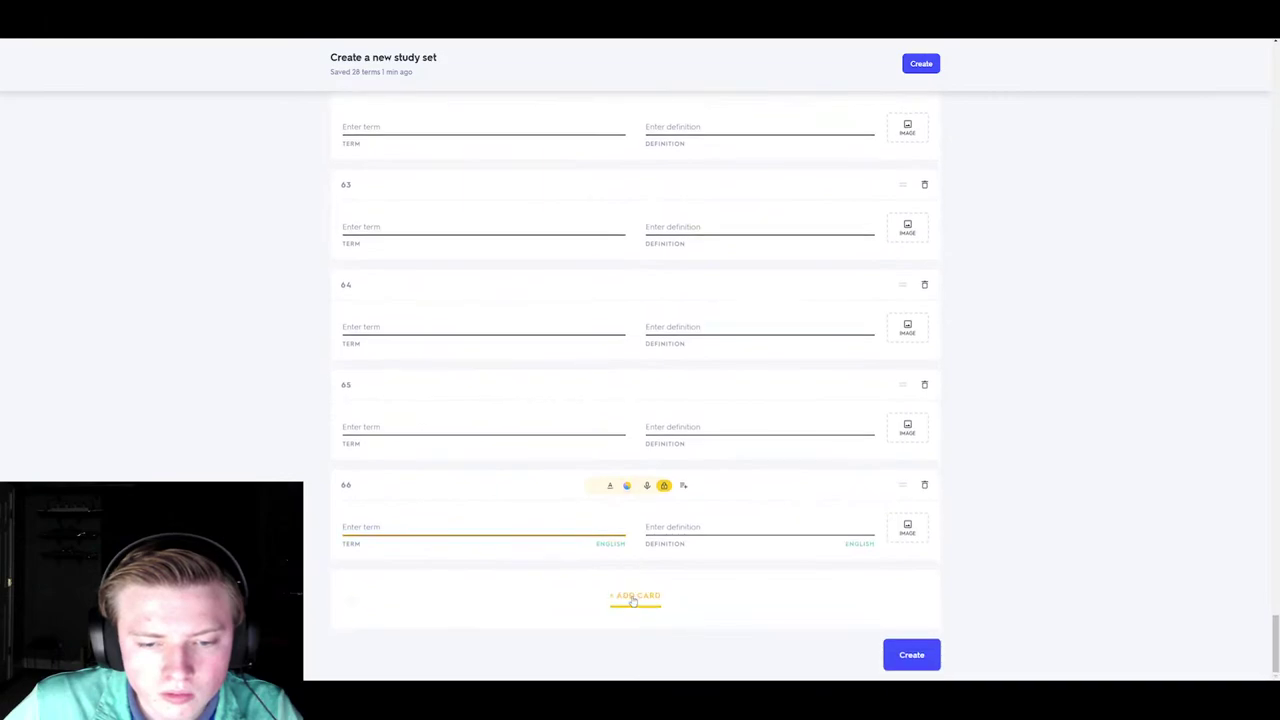
click(632, 596)
click(632, 596)
click(633, 596)
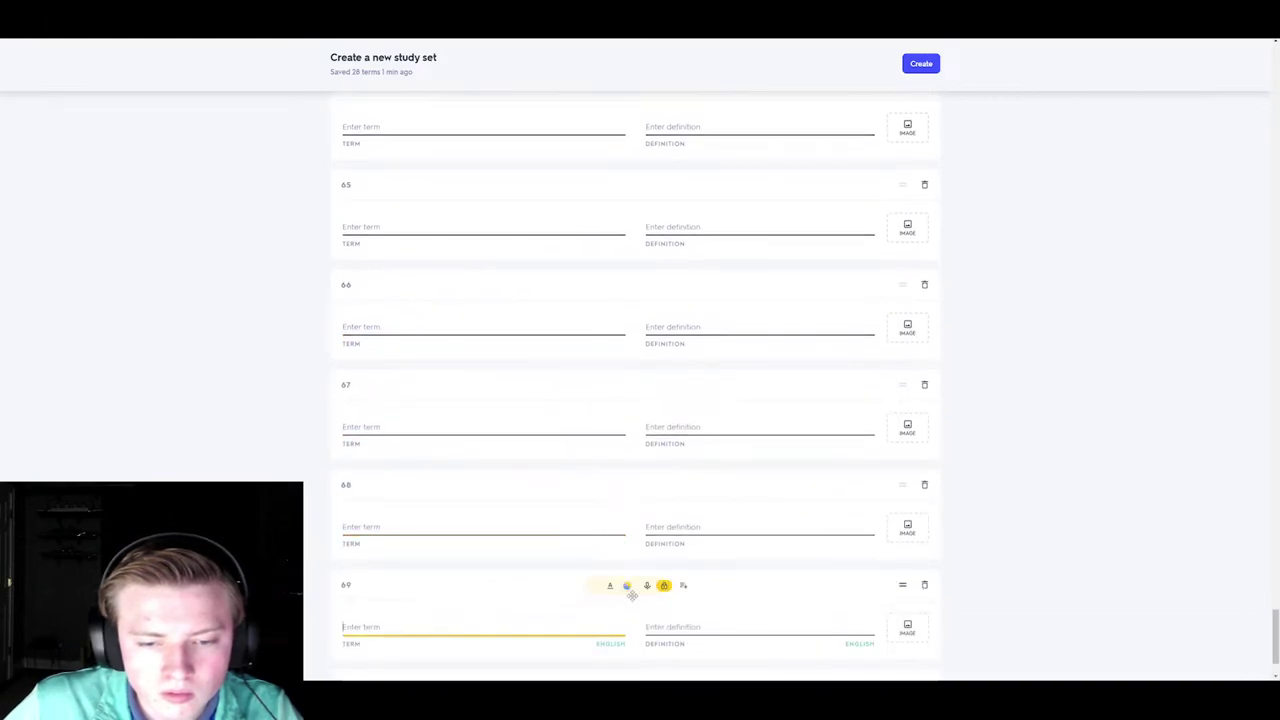
click(633, 596)
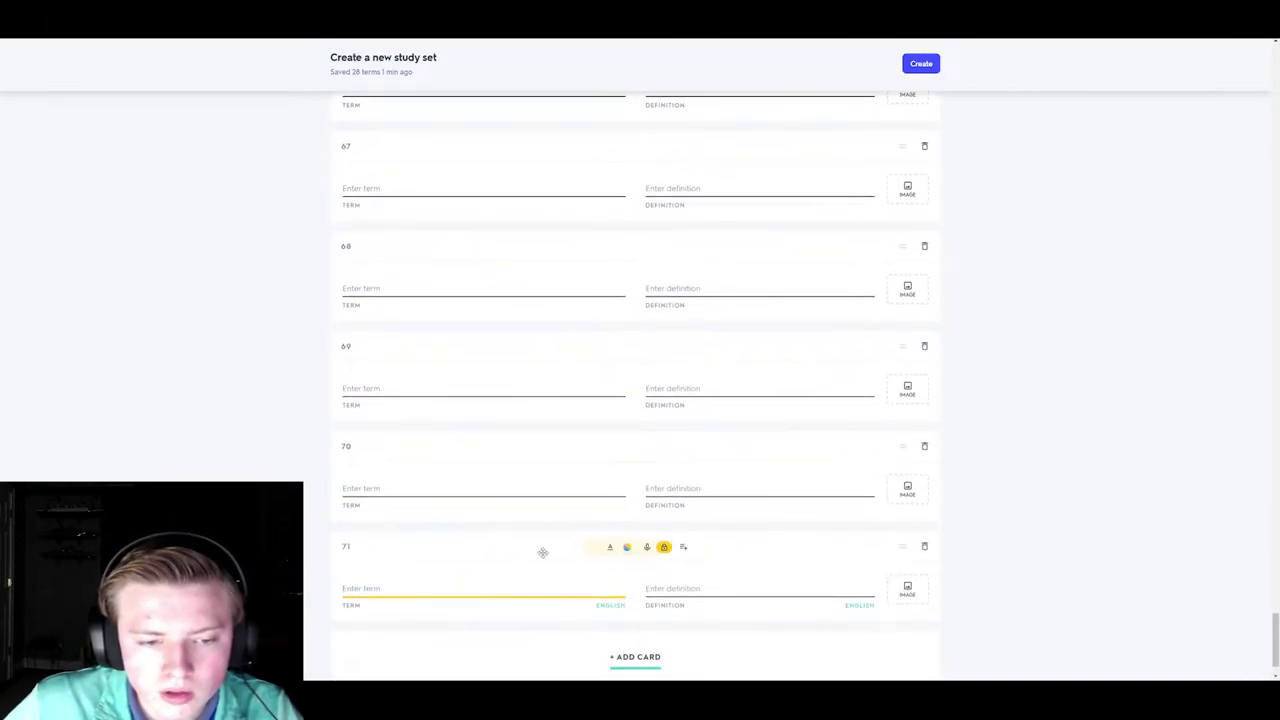
- Fill card 29 with the suggested term Copenhagen and the suggested definition Denmark
scroll(258, 350, up, 10)
scroll(249, 253, up, 20)
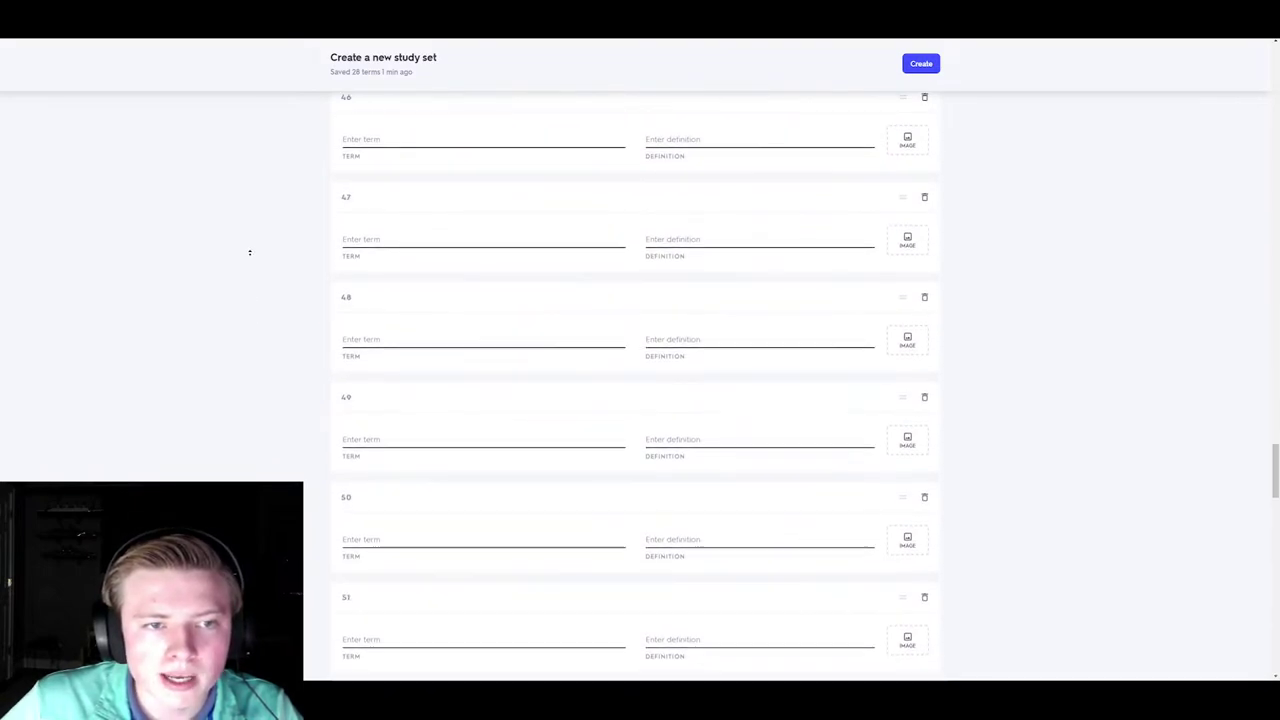
scroll(249, 253, up, 10)
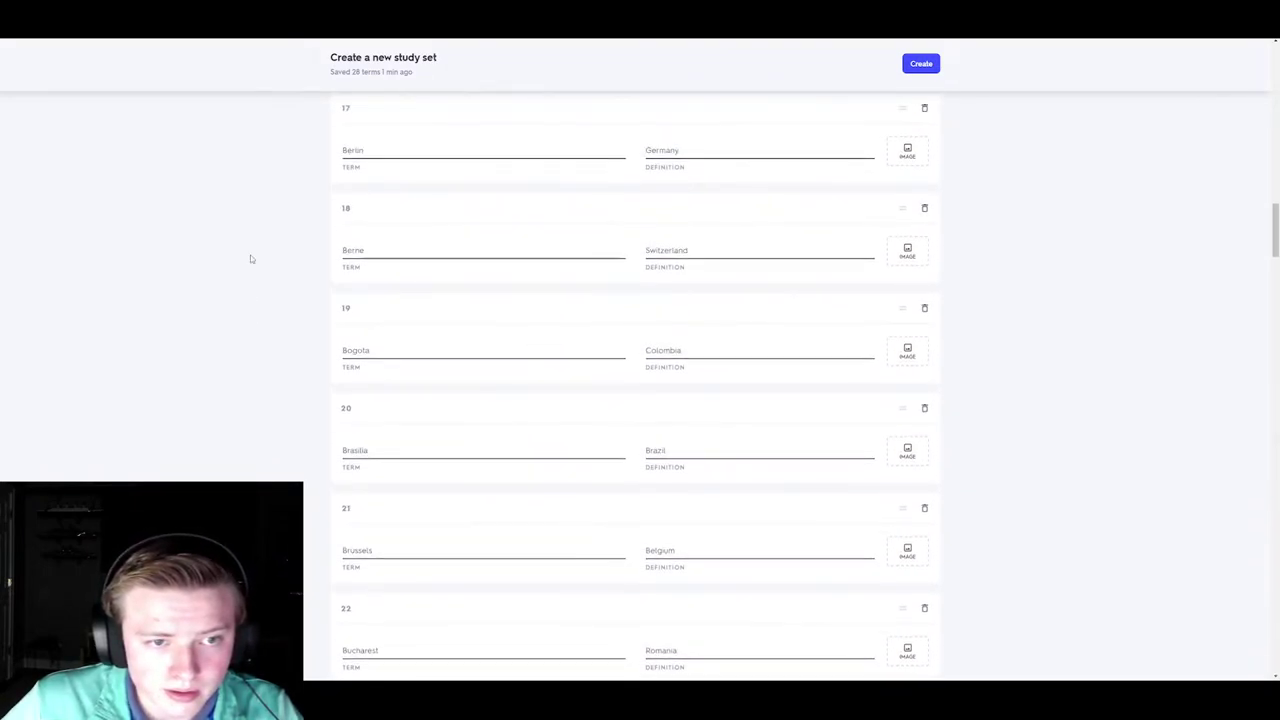
scroll(258, 270, down, 12)
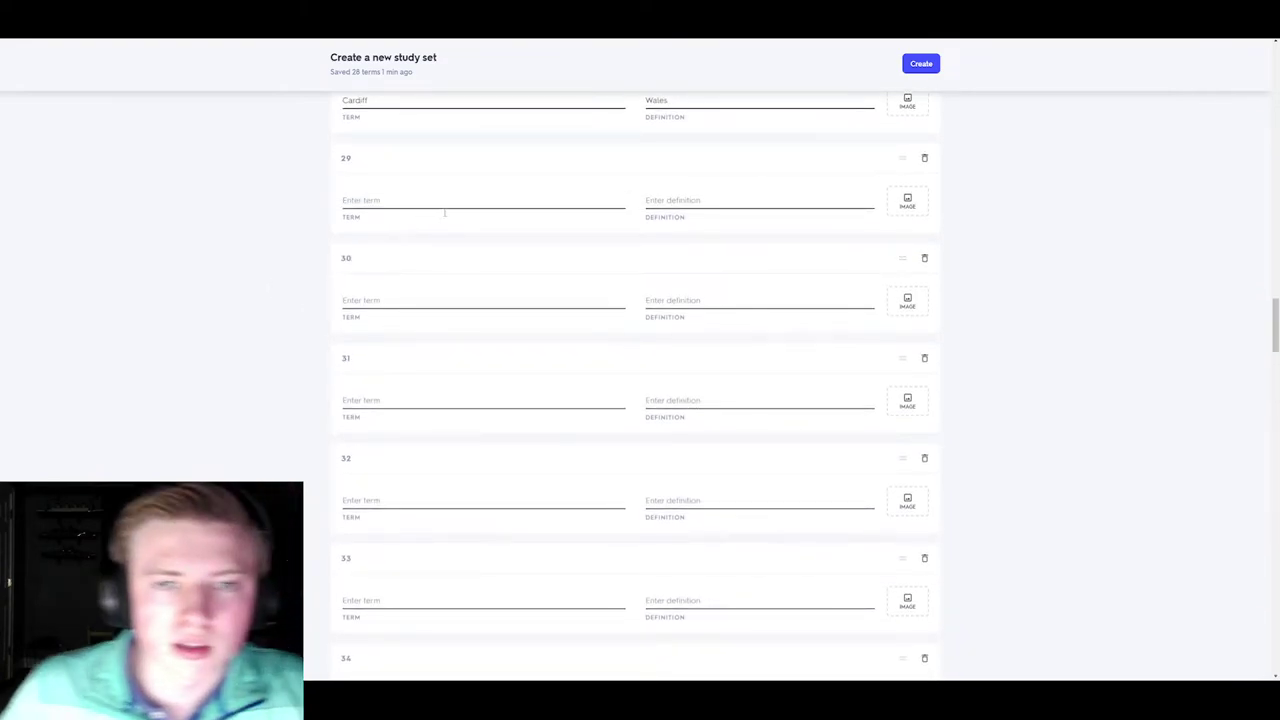
click(435, 208)
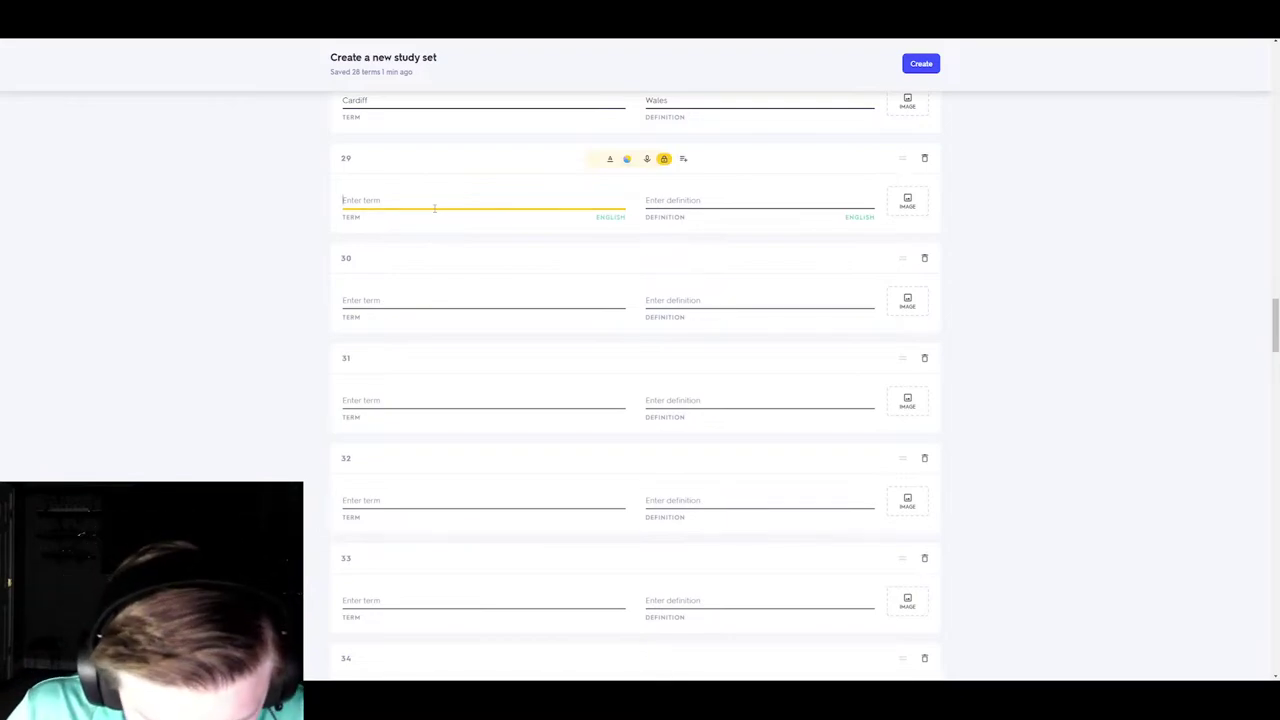
text(Copen)
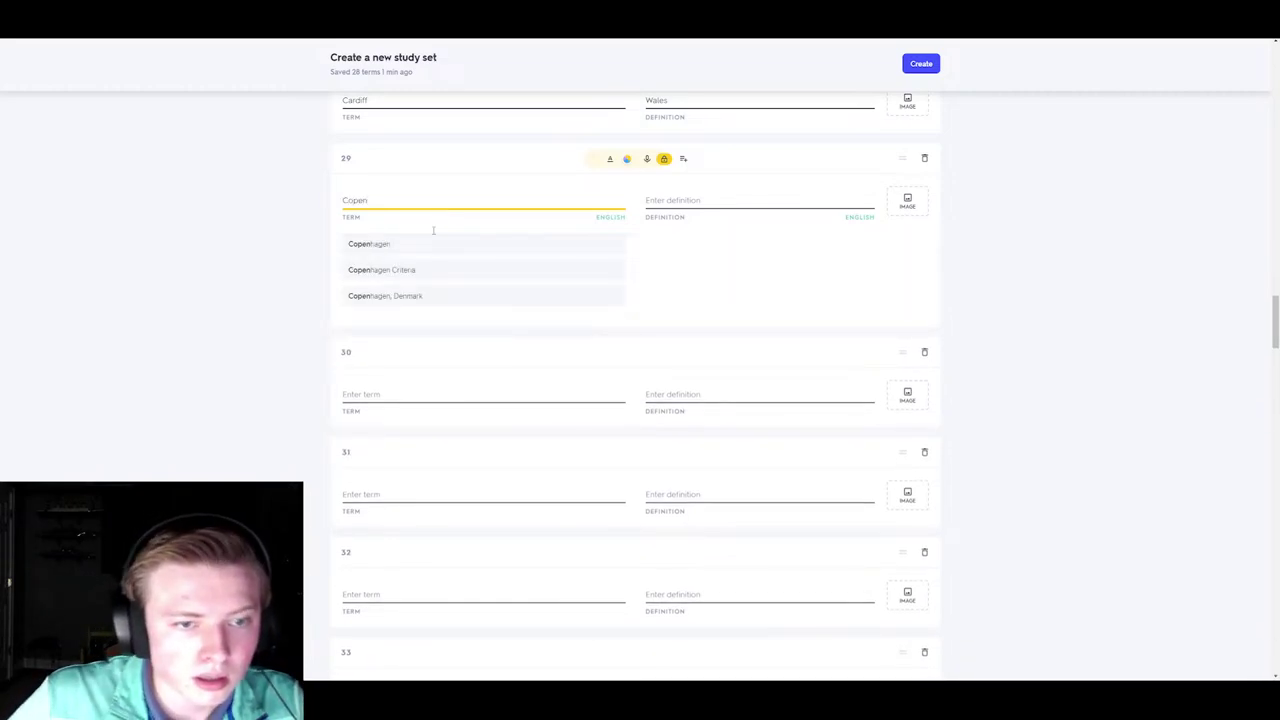
click(451, 250)
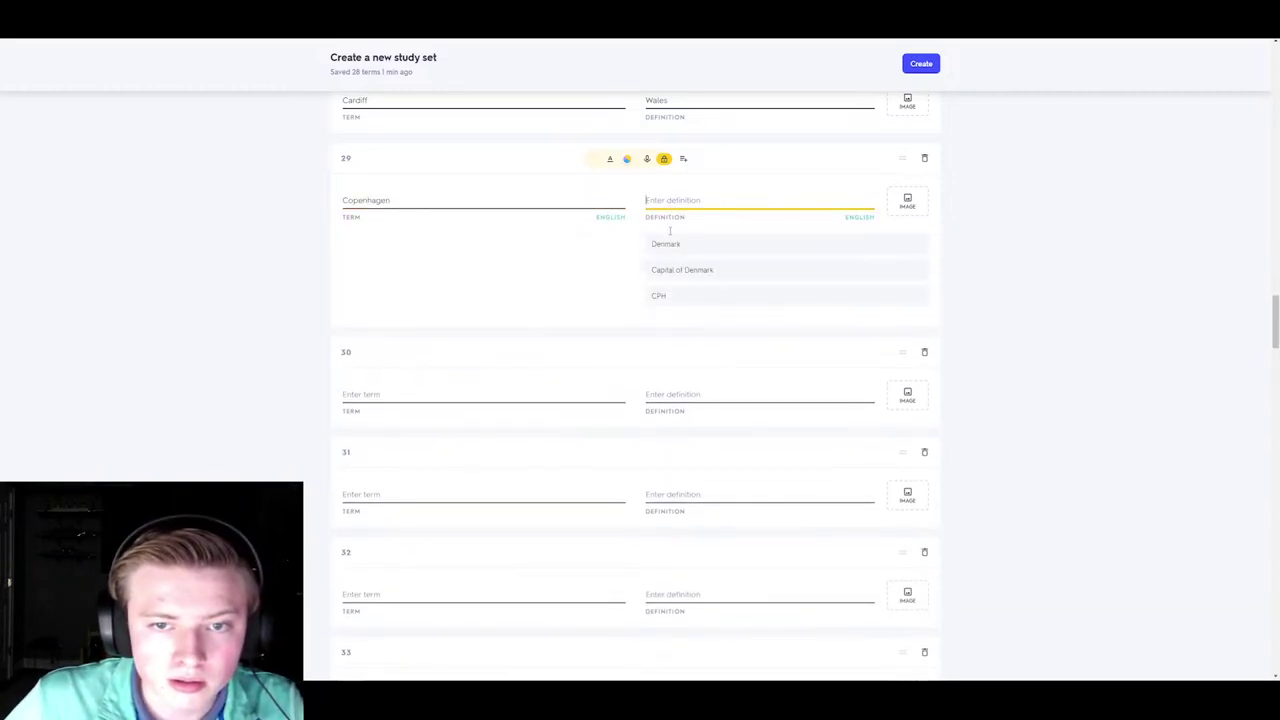
click(648, 242)
- Enter Damacus as card 30's term and choose the suggested definition Syria
click(493, 297)
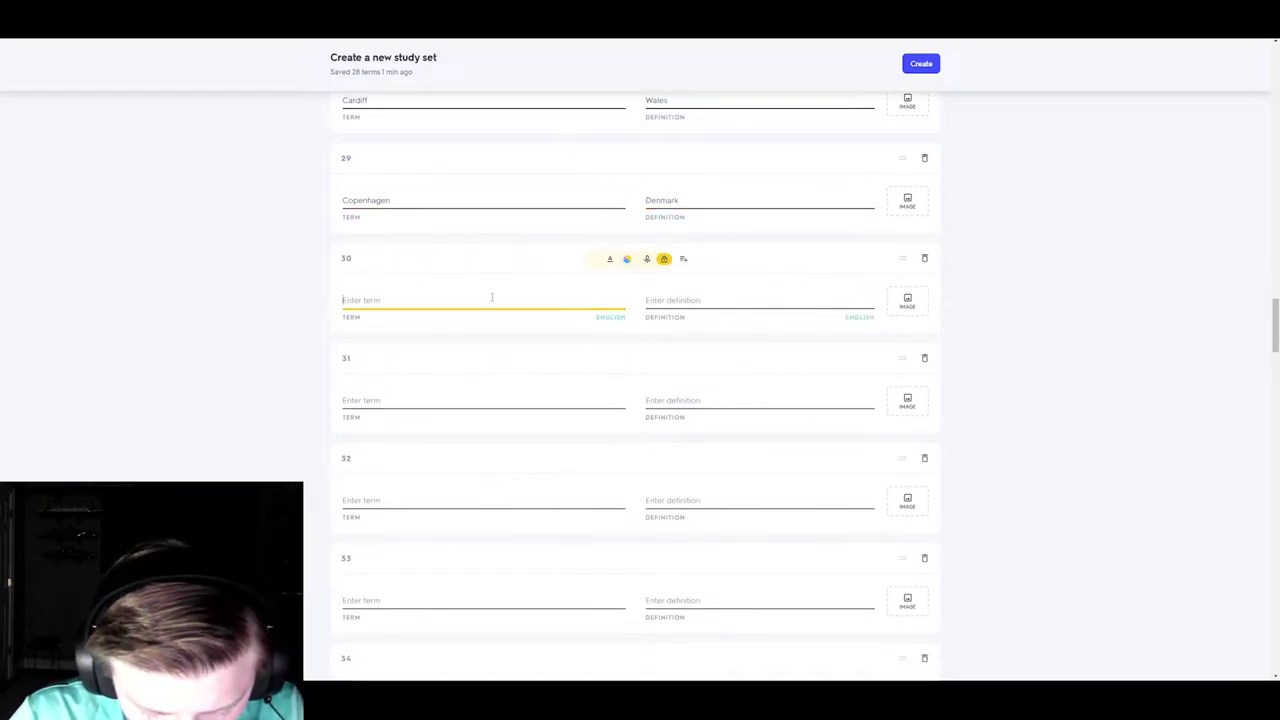
text(Damacus)
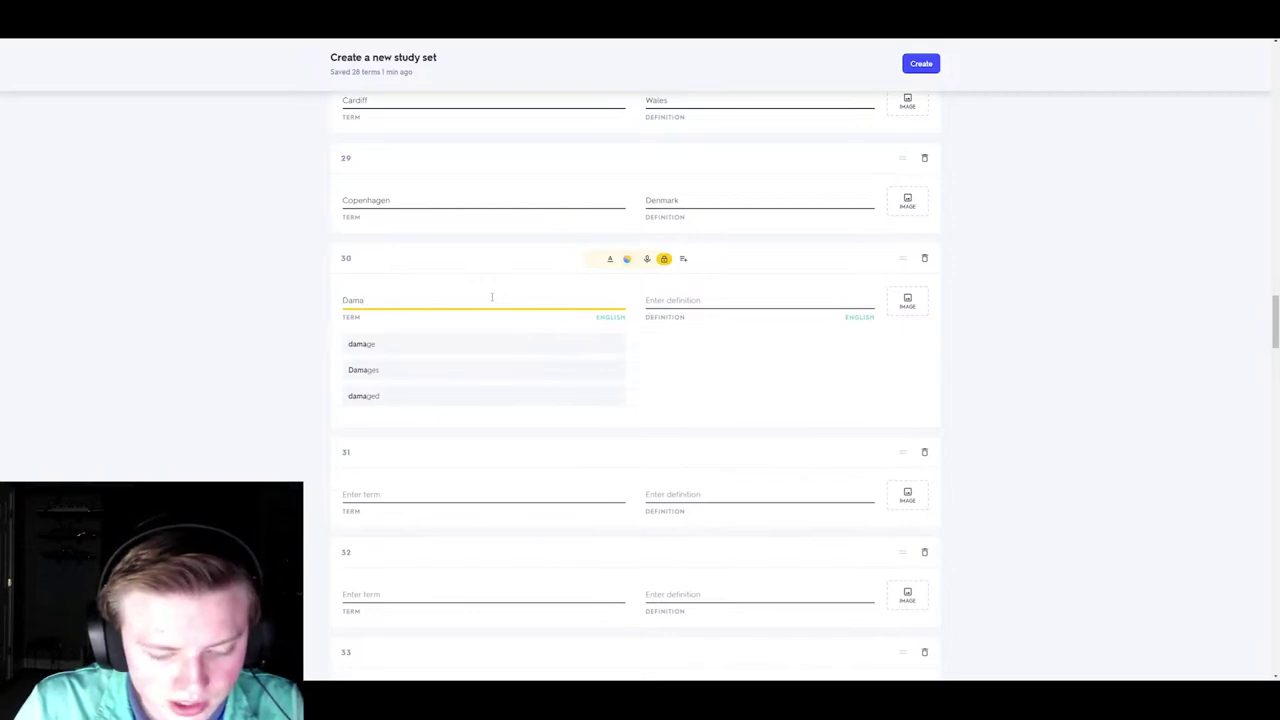
click(661, 298)
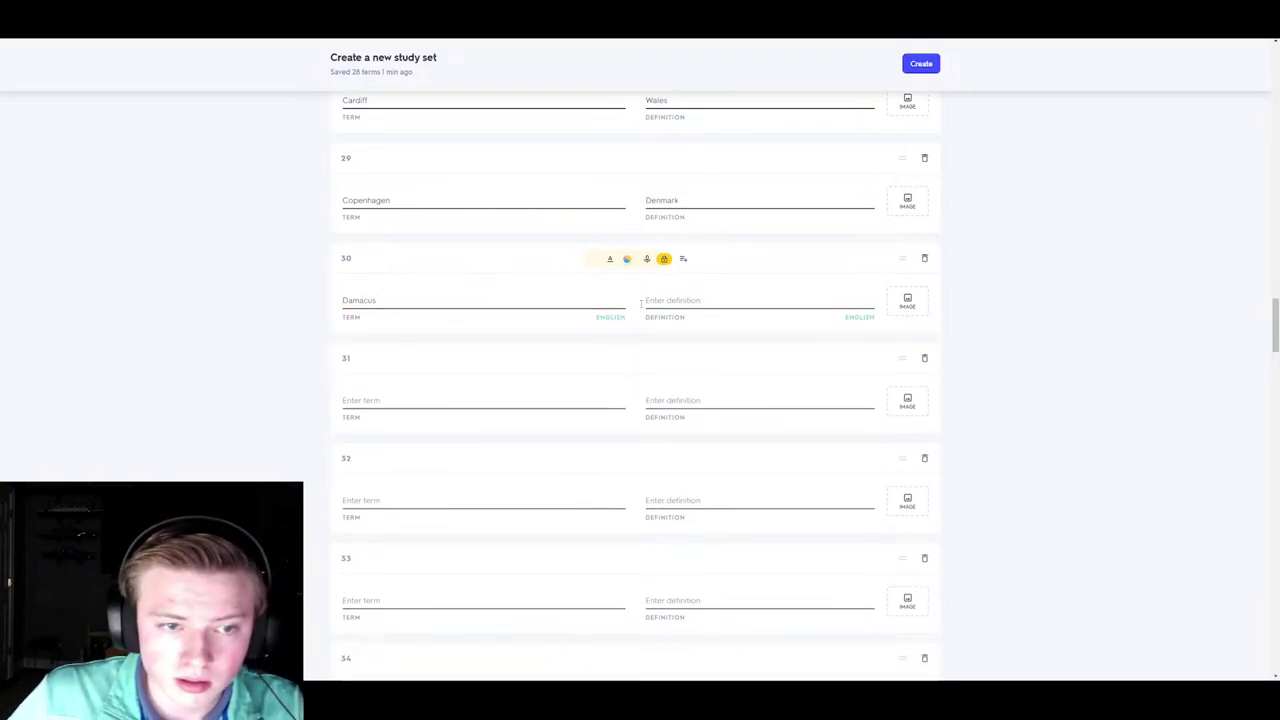
click(666, 341)
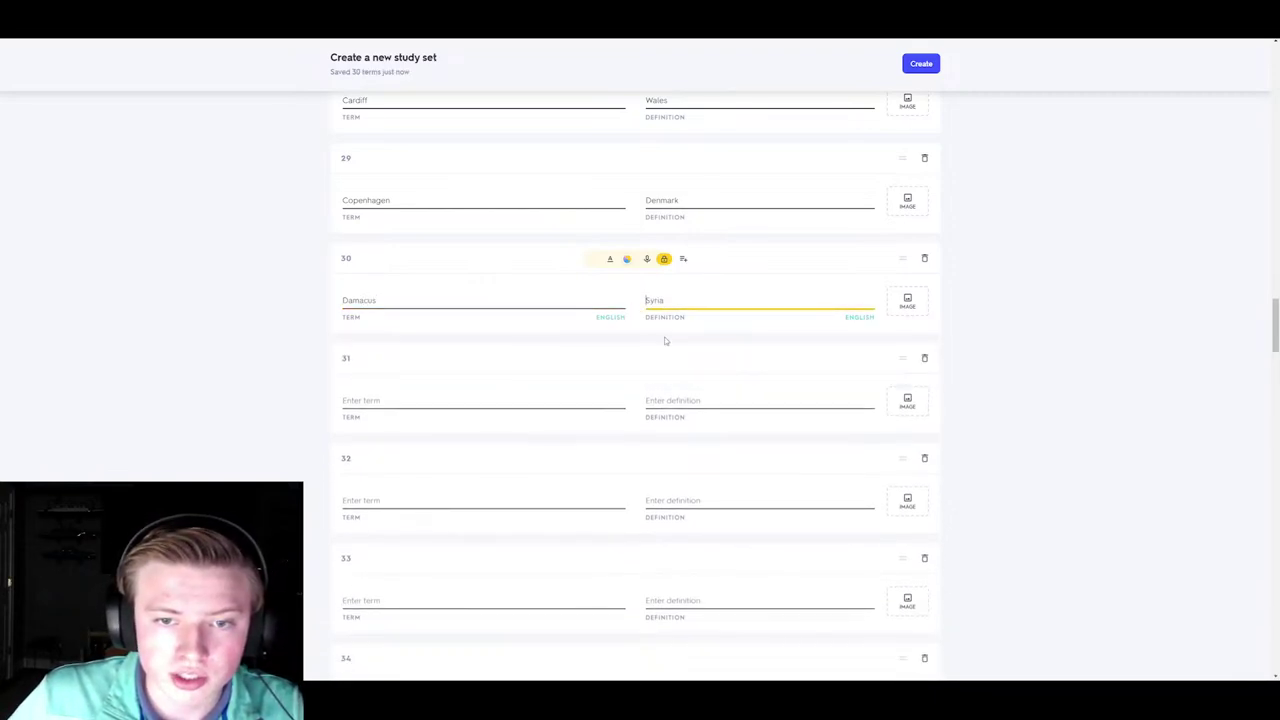
- Enter Dublin as card 31's term and choose the suggested definition Ireland
click(494, 396)
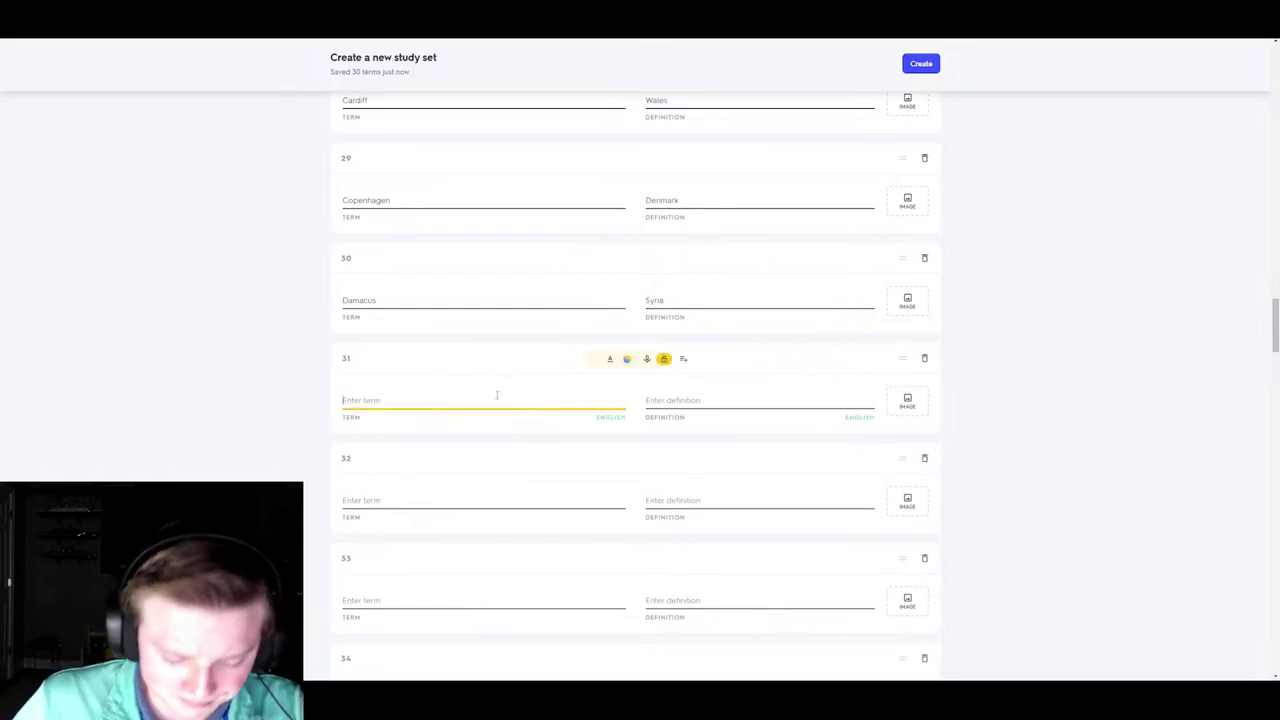
text(Dublin)
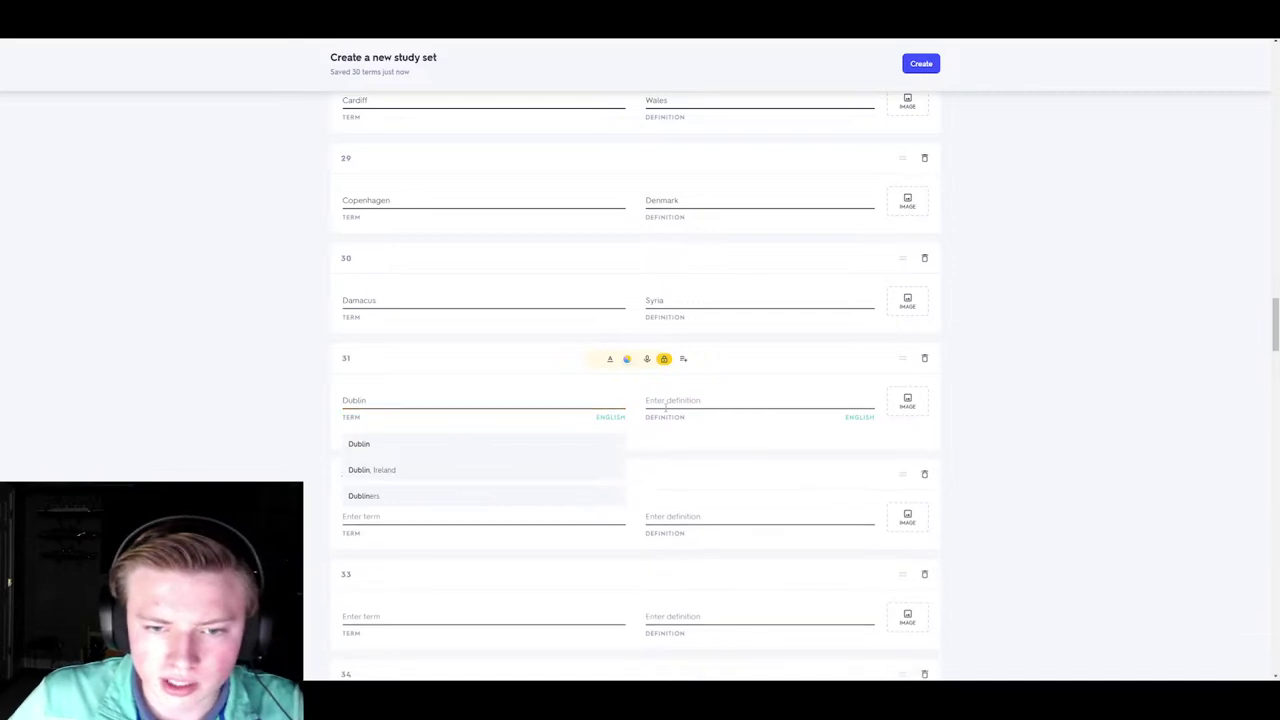
key(Tab)
click(655, 444)
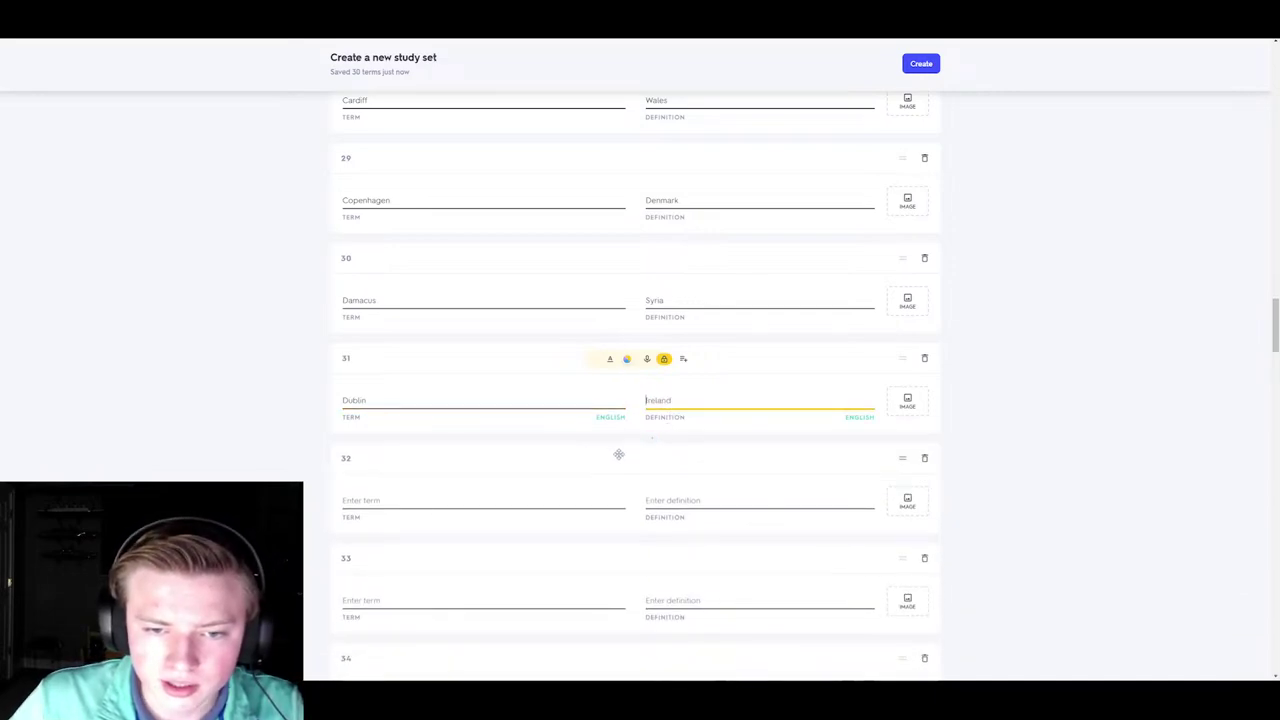
- Fill card 32 with the suggested term Edinburgh and the suggested definition Scotland
click(465, 500)
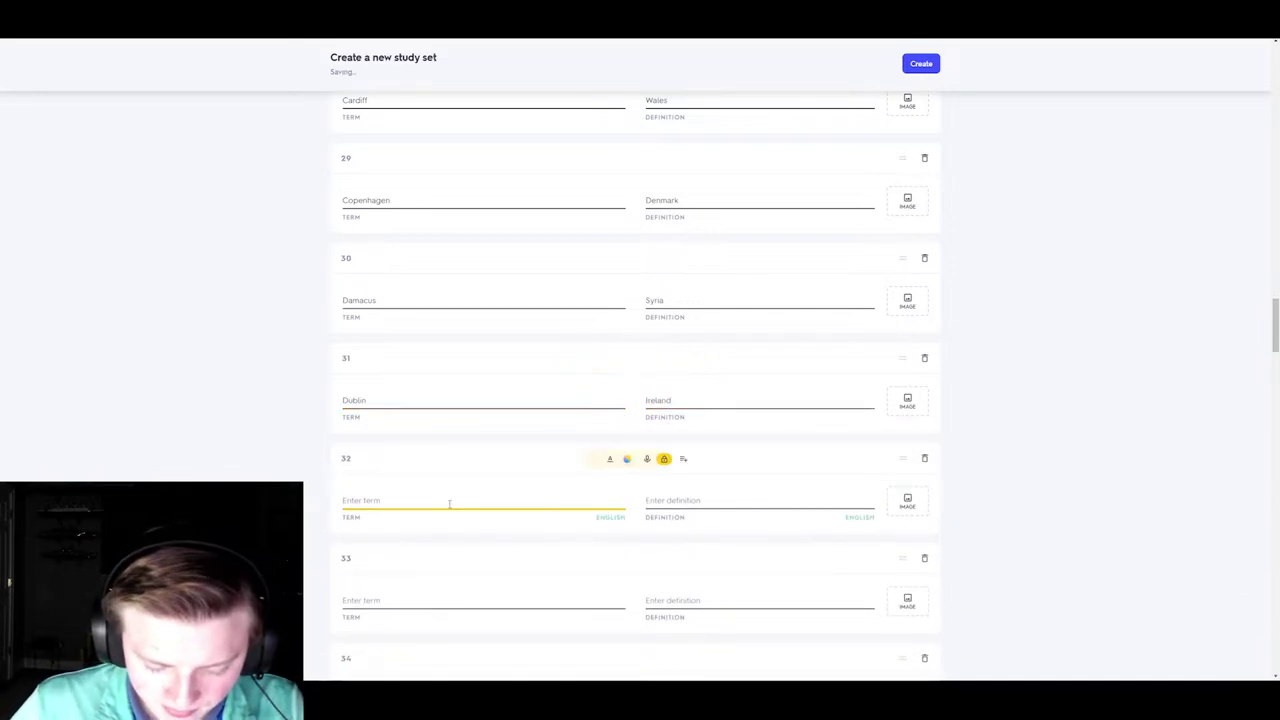
text(Edinb)
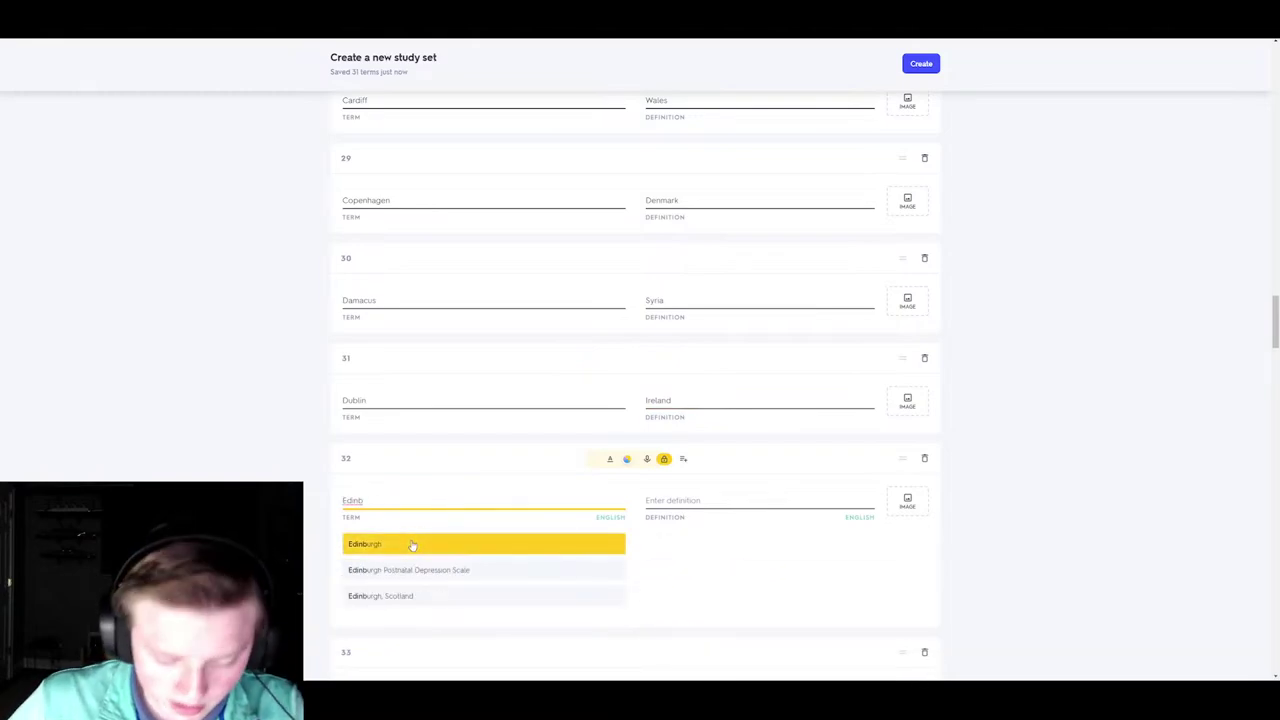
click(412, 545)
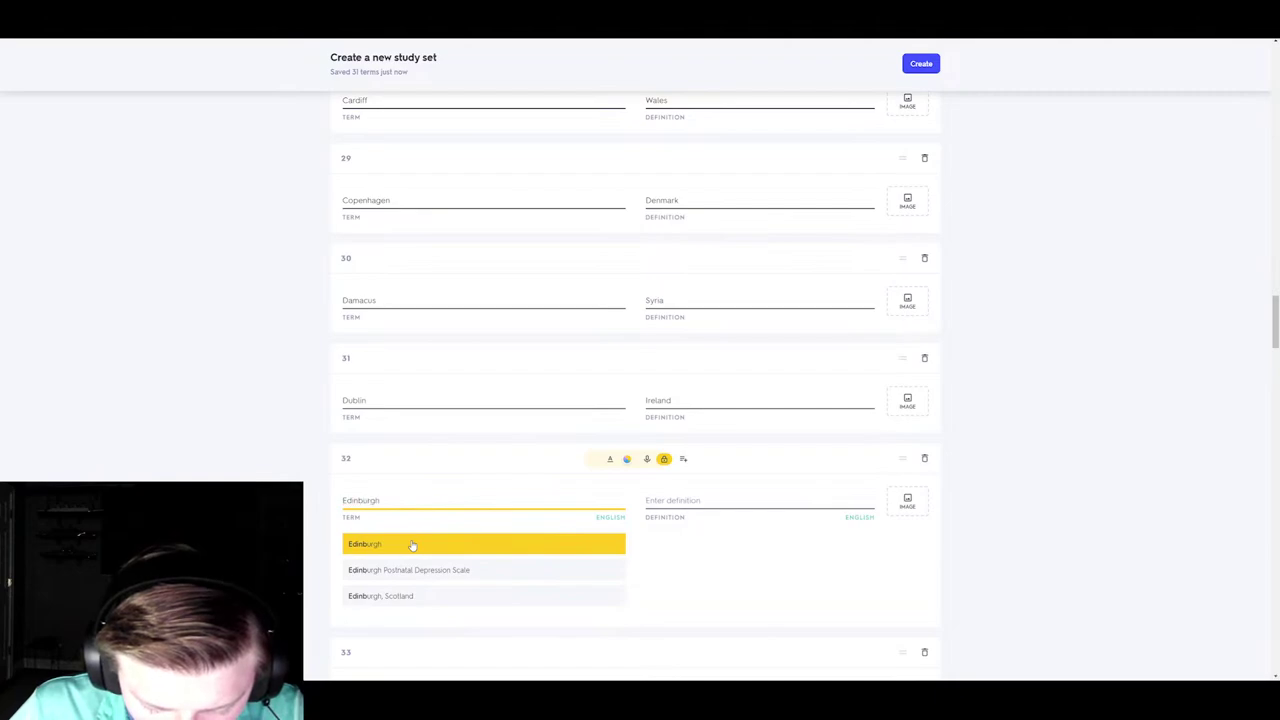
click(678, 545)
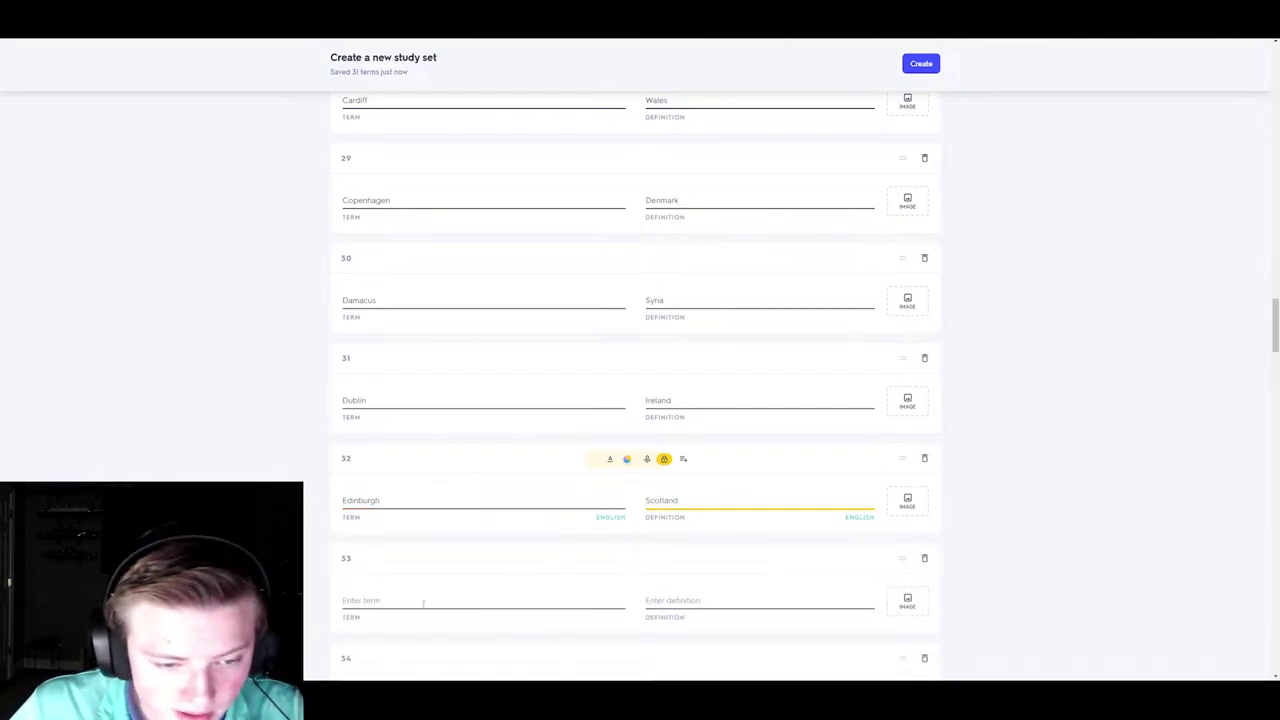
- Begin card 33's term with the text Guatem
click(432, 604)
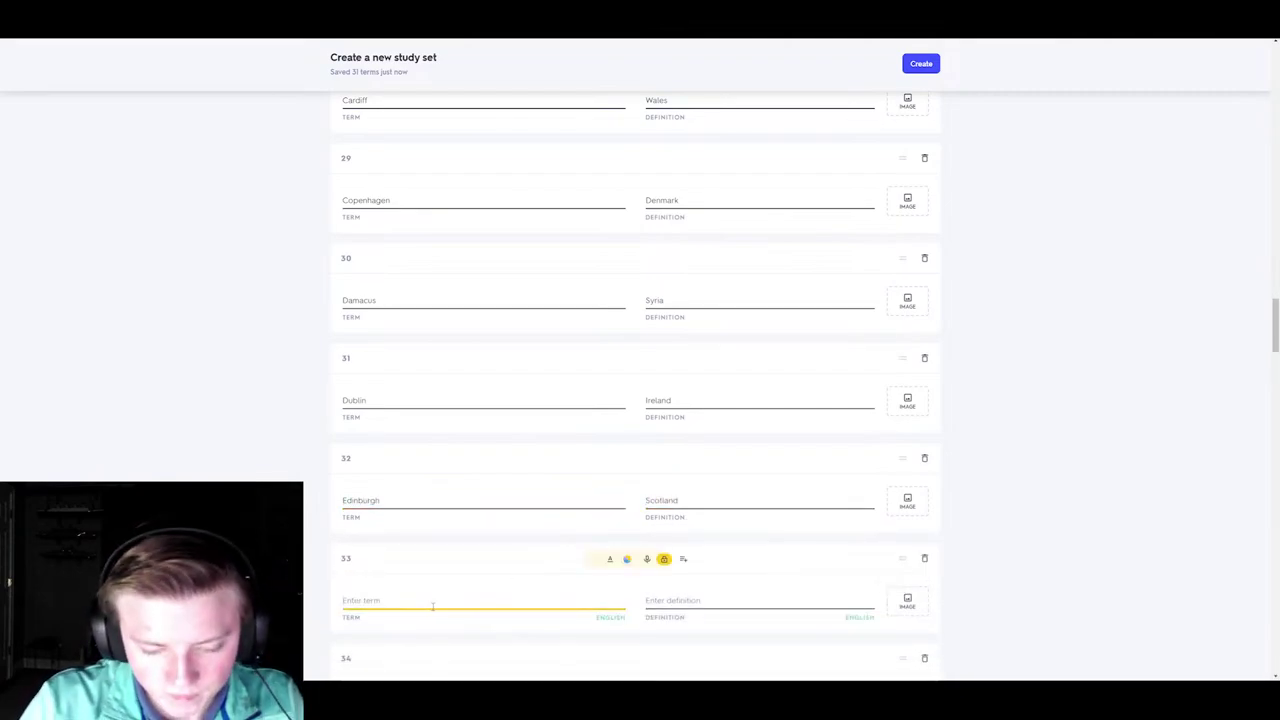
text(Guatem)
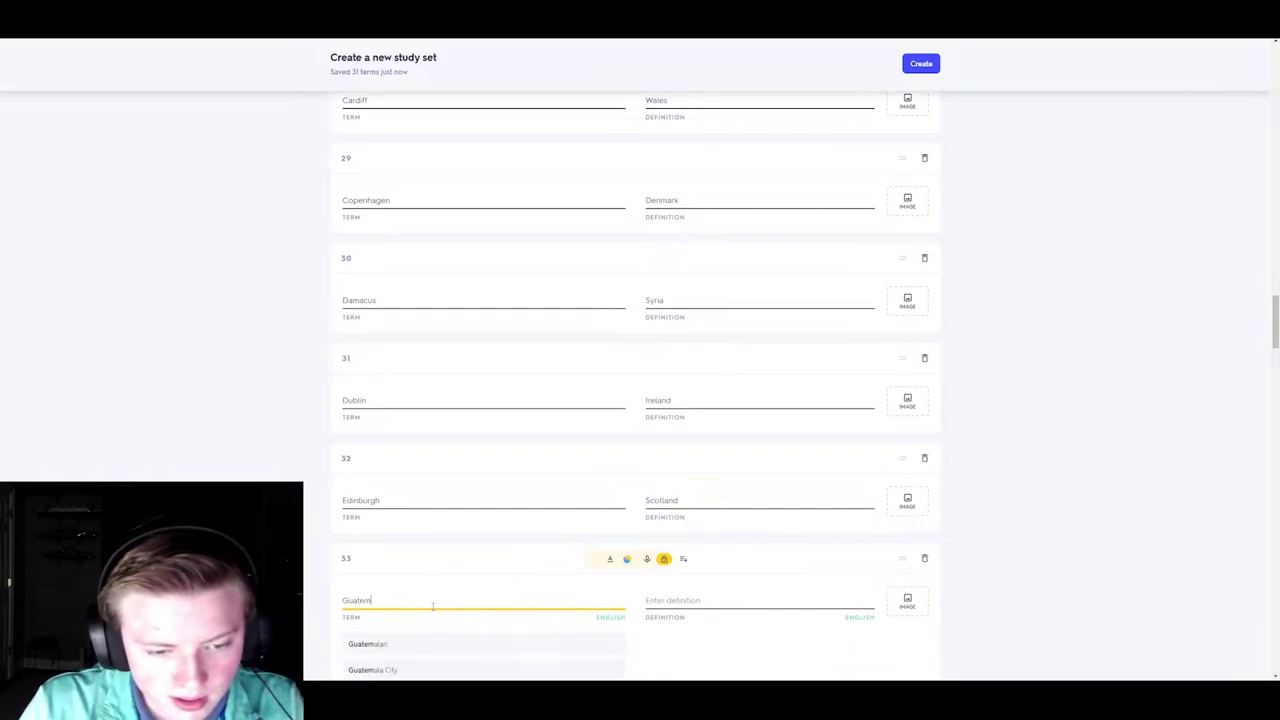
- Complete card 33 with the term Guatemala City and the definition Guatemala
text(ala)
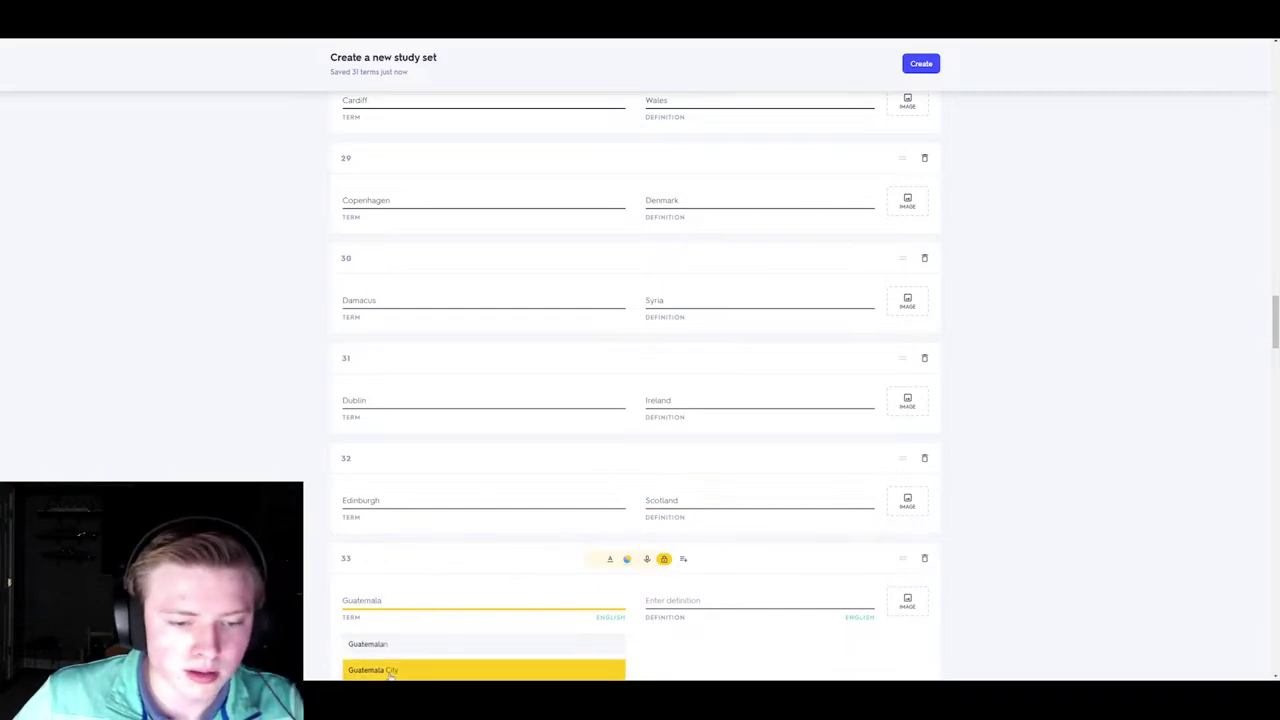
click(420, 669)
click(668, 643)
- Fill in card 34 with the term Hanoi and the suggested definition Vietnam
scroll(470, 594, down, 3)
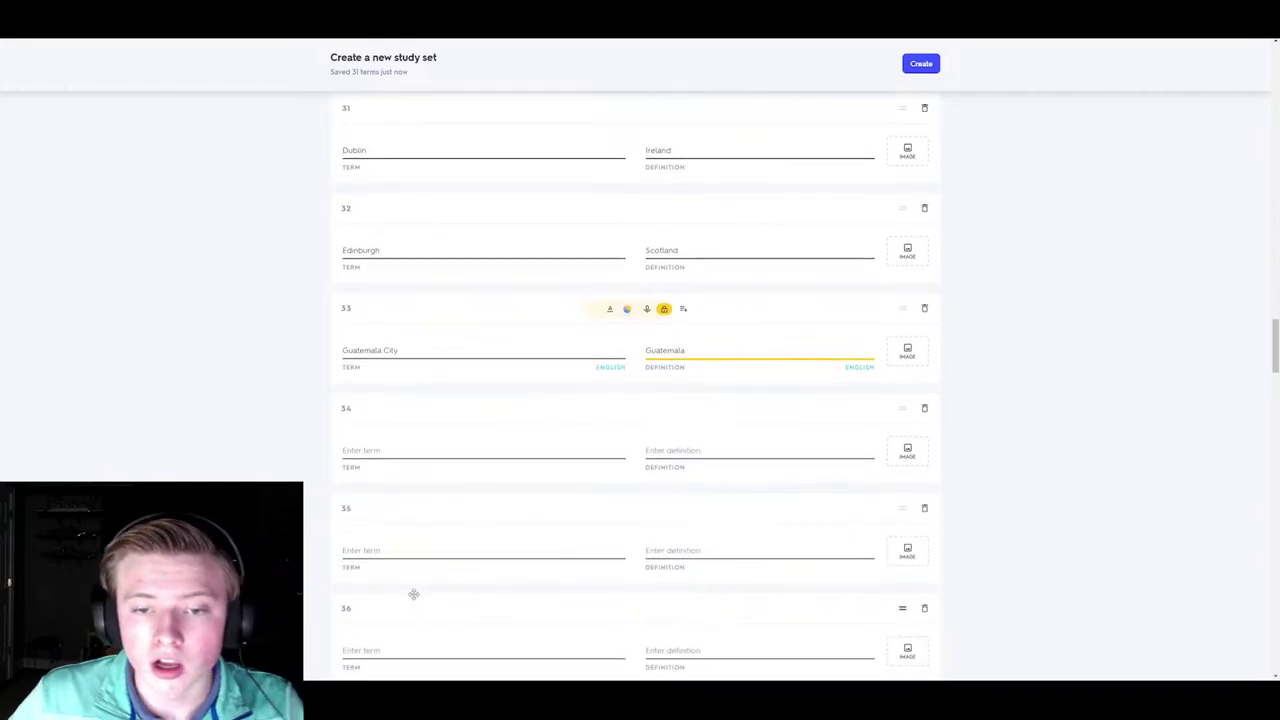
click(433, 447)
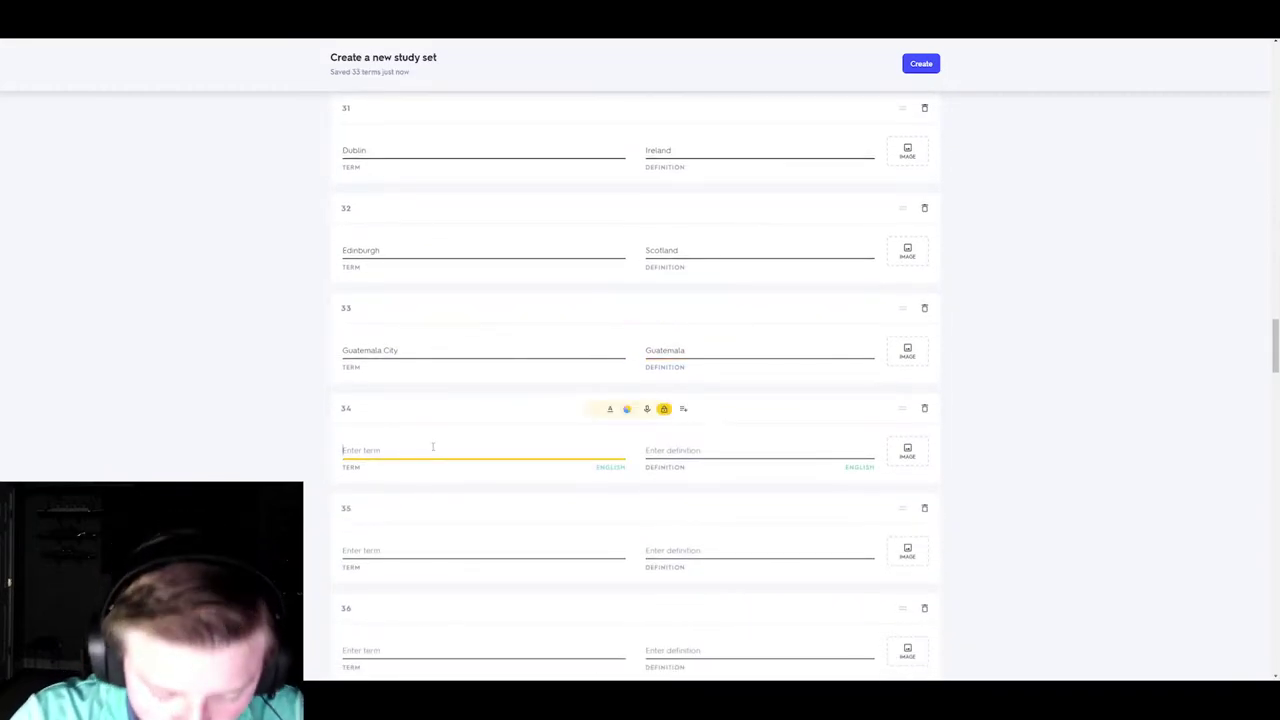
text(Hanoi)
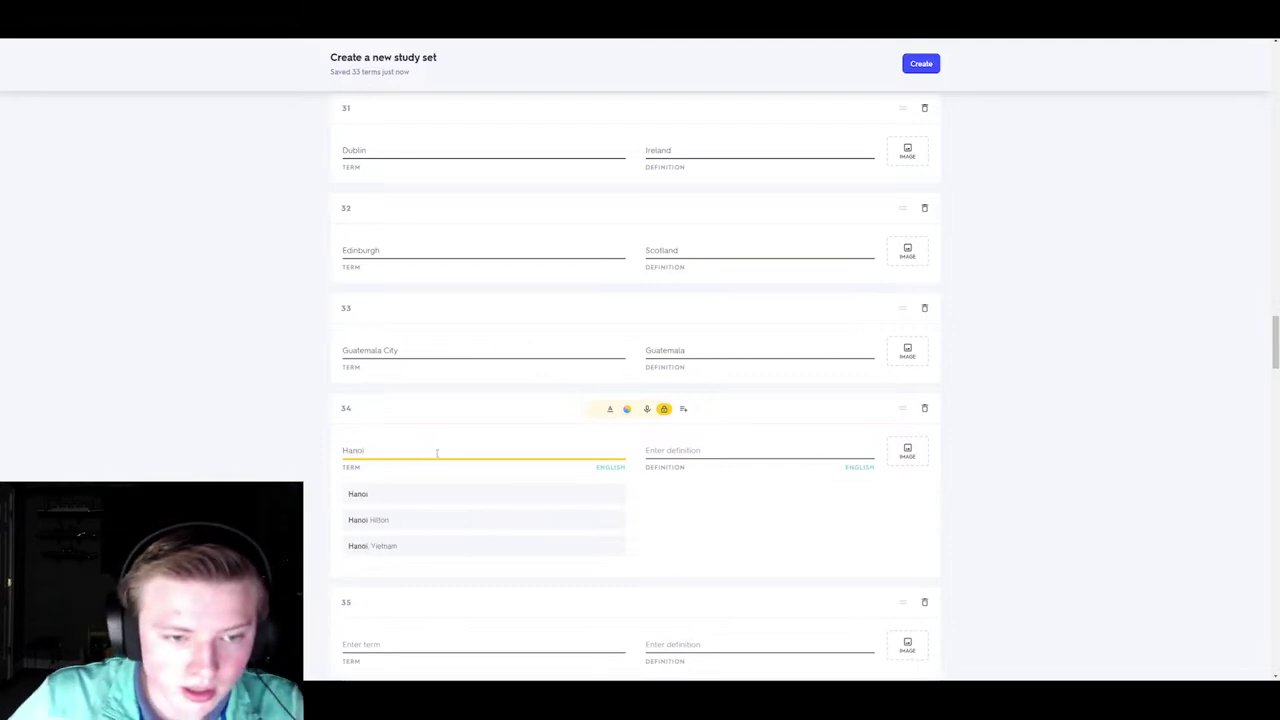
click(670, 470)
click(664, 493)
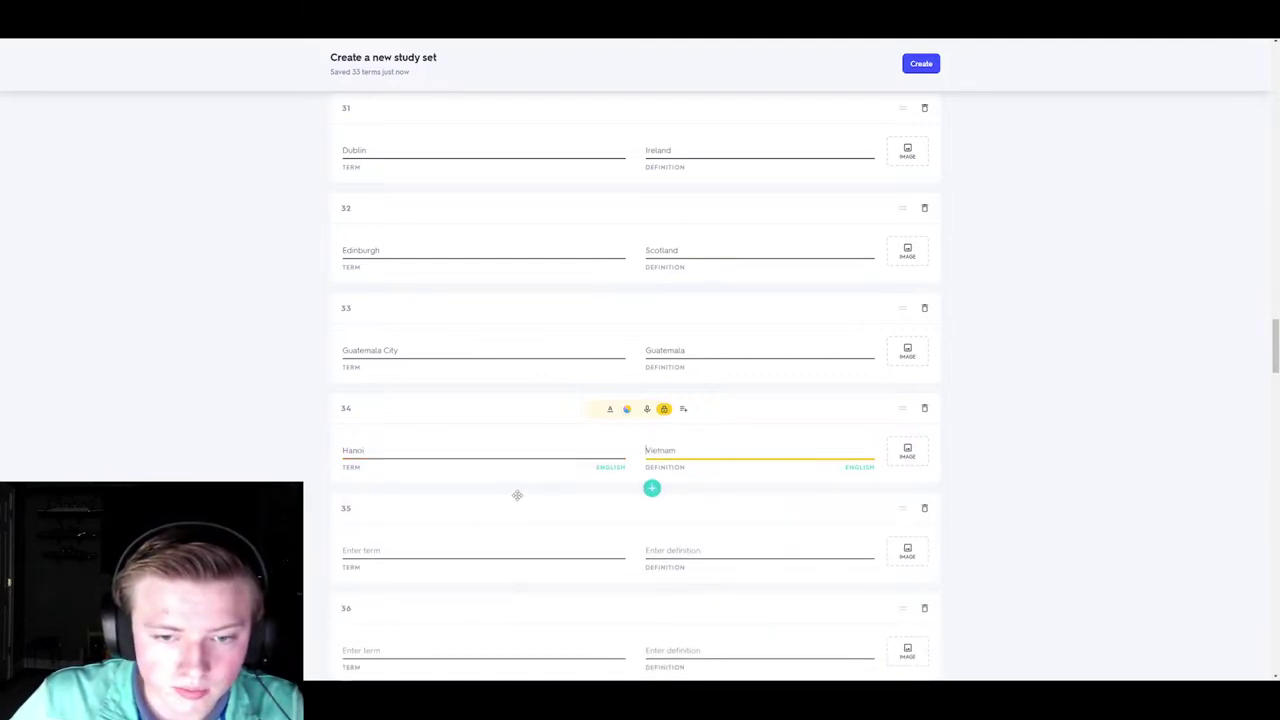
- Fill in card 35 with the term Harare and the suggested definition Zimbabwe
scroll(450, 420, down, 2)
click(388, 355)
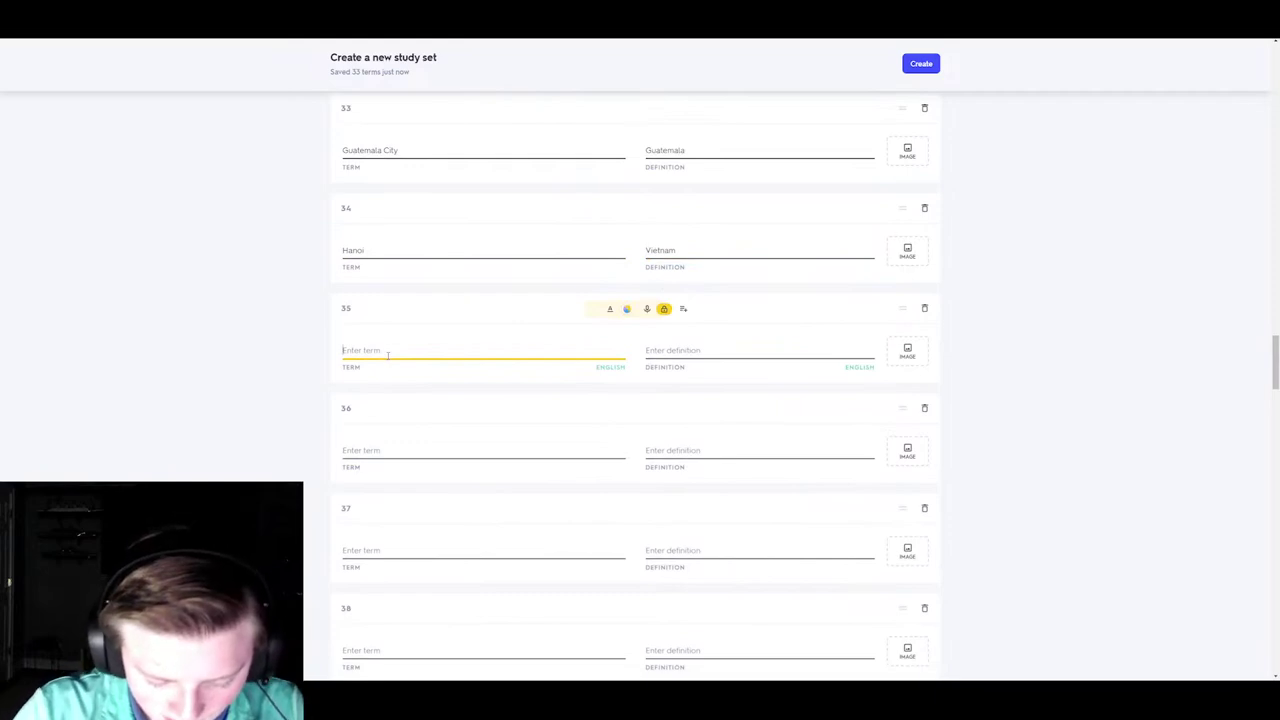
text(Harar)
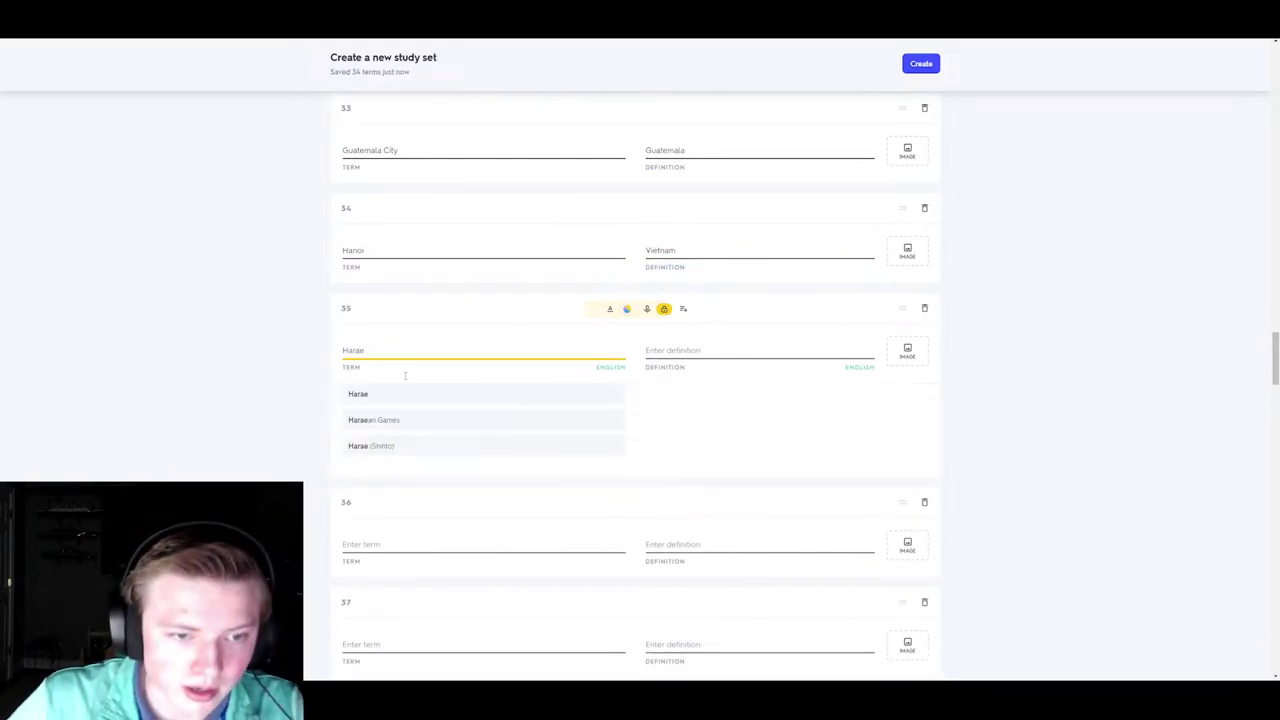
text(e)
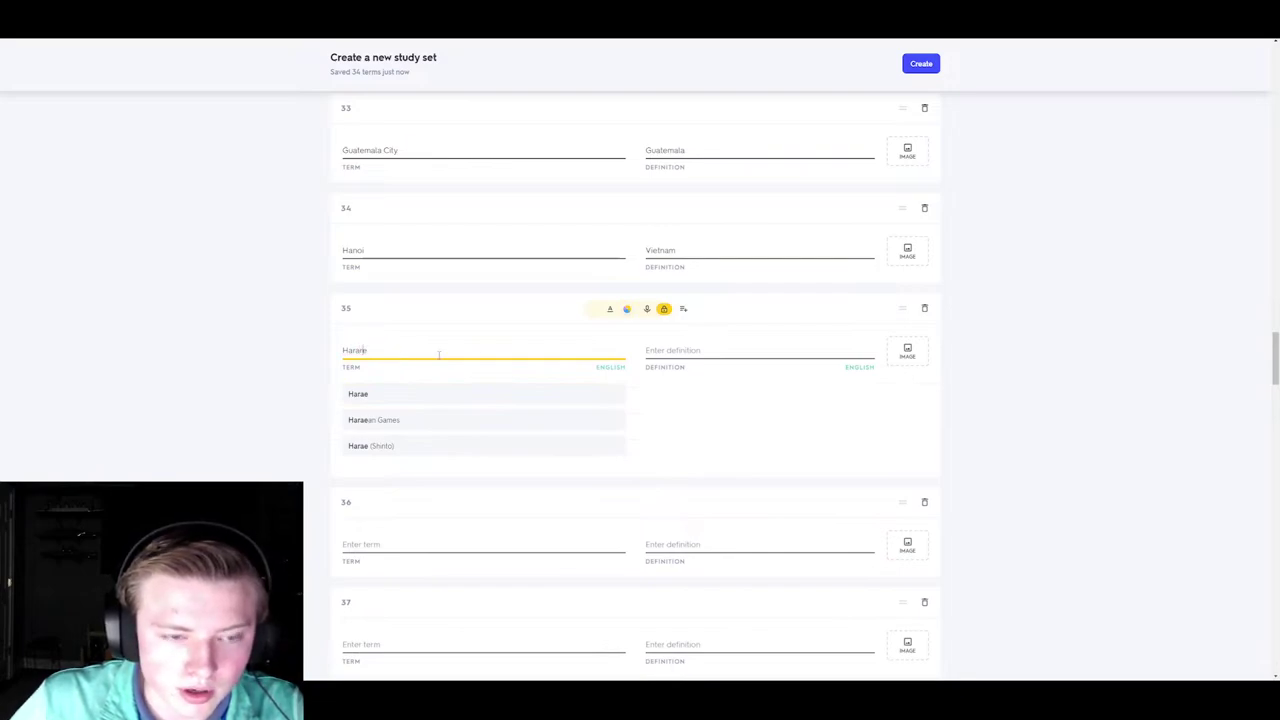
click(612, 368)
click(668, 352)
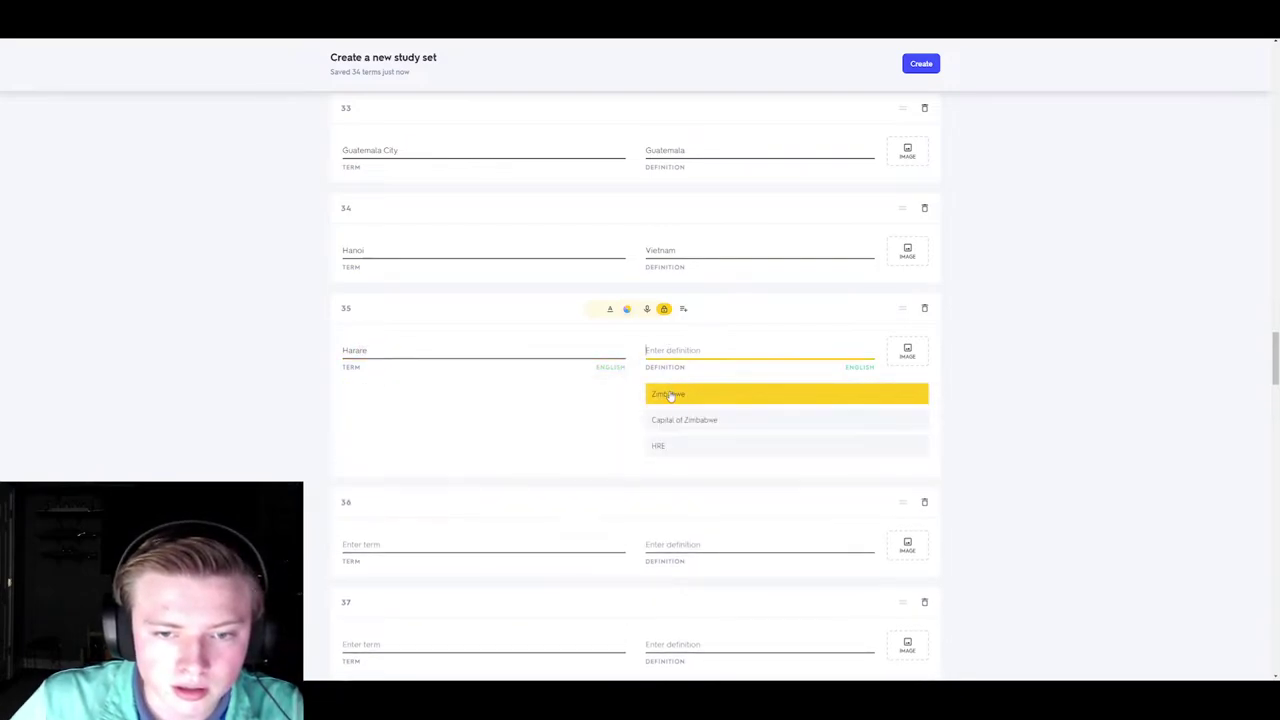
click(668, 394)
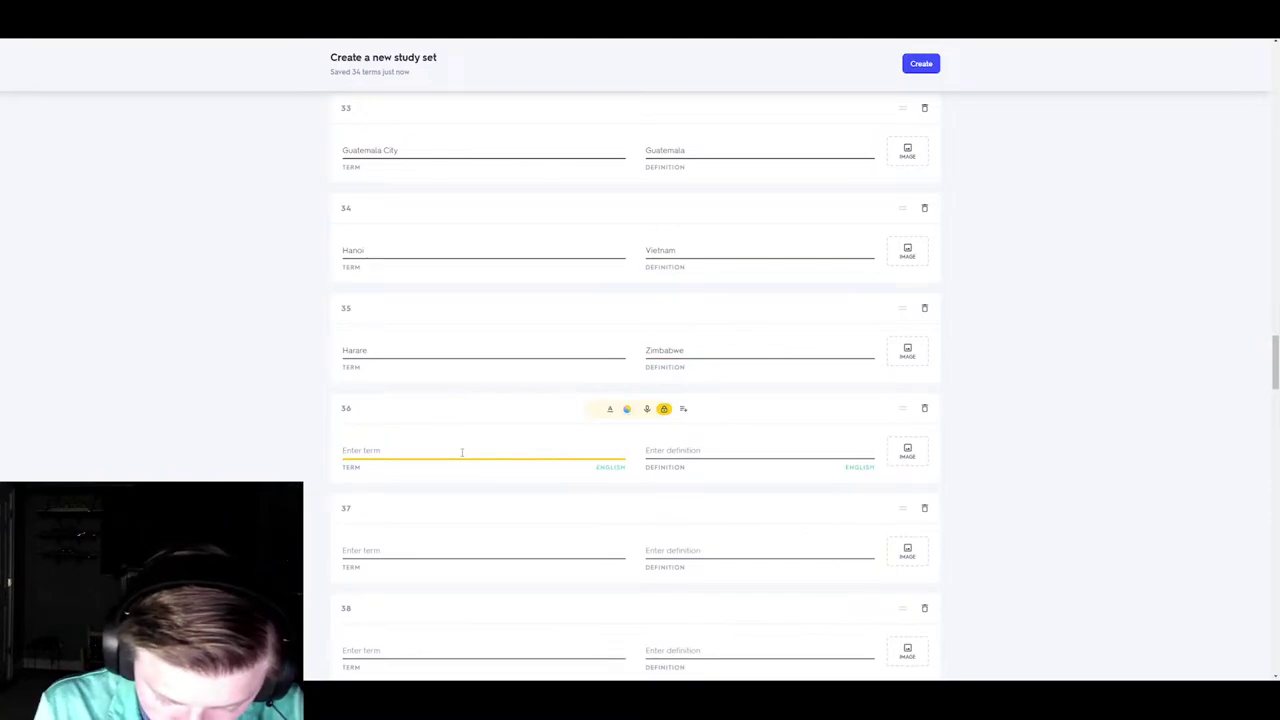
- Fill in card 36 with the term Havana and the suggested definition Cuba
text(Havana)
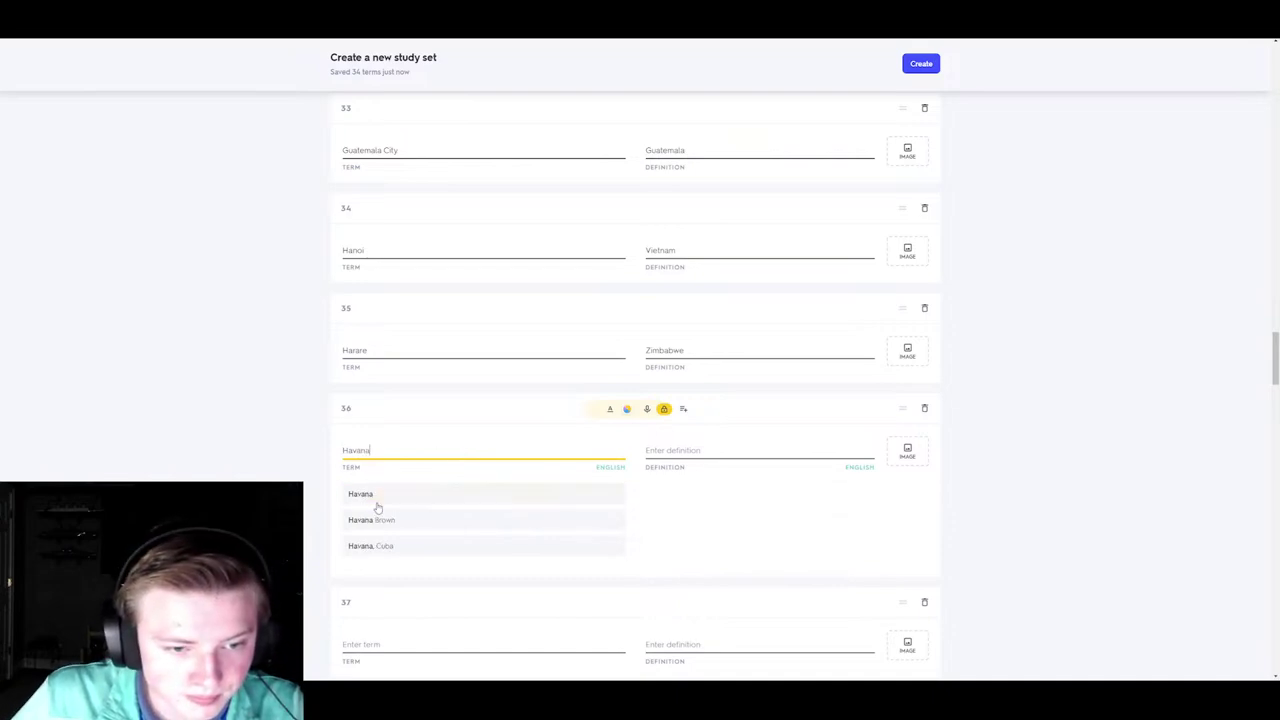
key(Tab)
click(677, 494)
- Fill in card 37 with the term Helsinki and the suggested definition Finland
scroll(609, 503, down, 2)
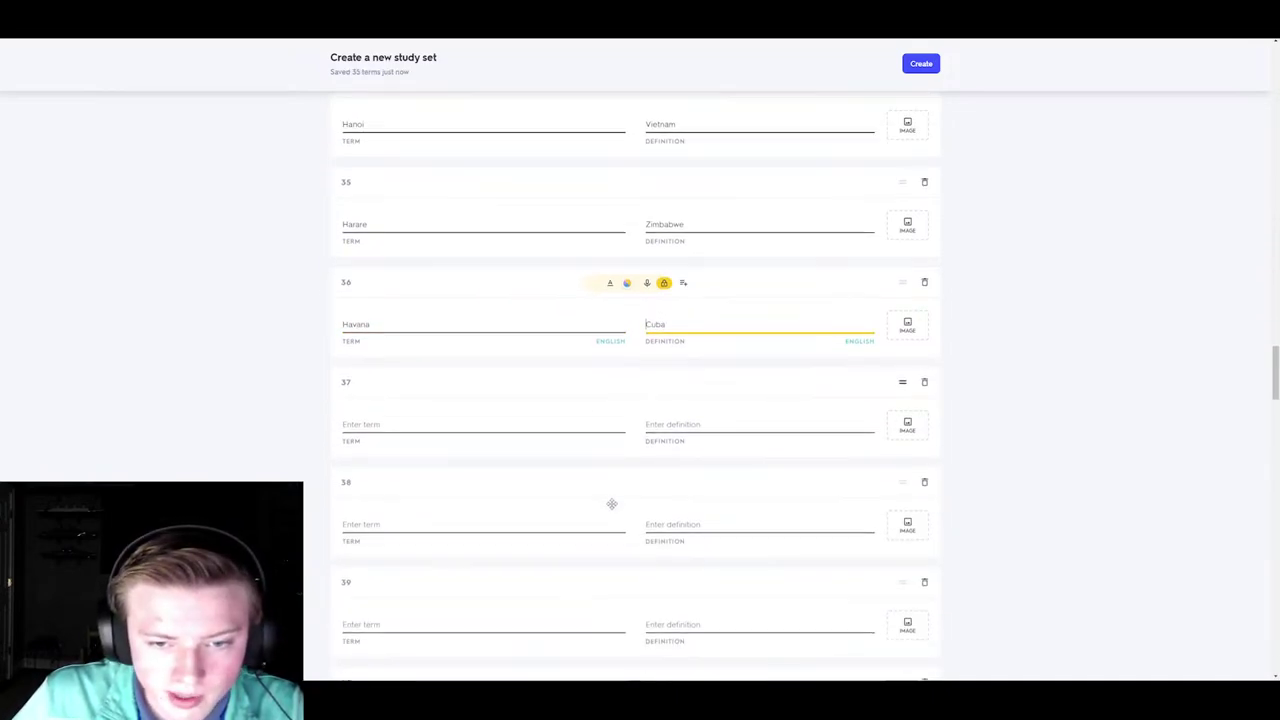
click(538, 352)
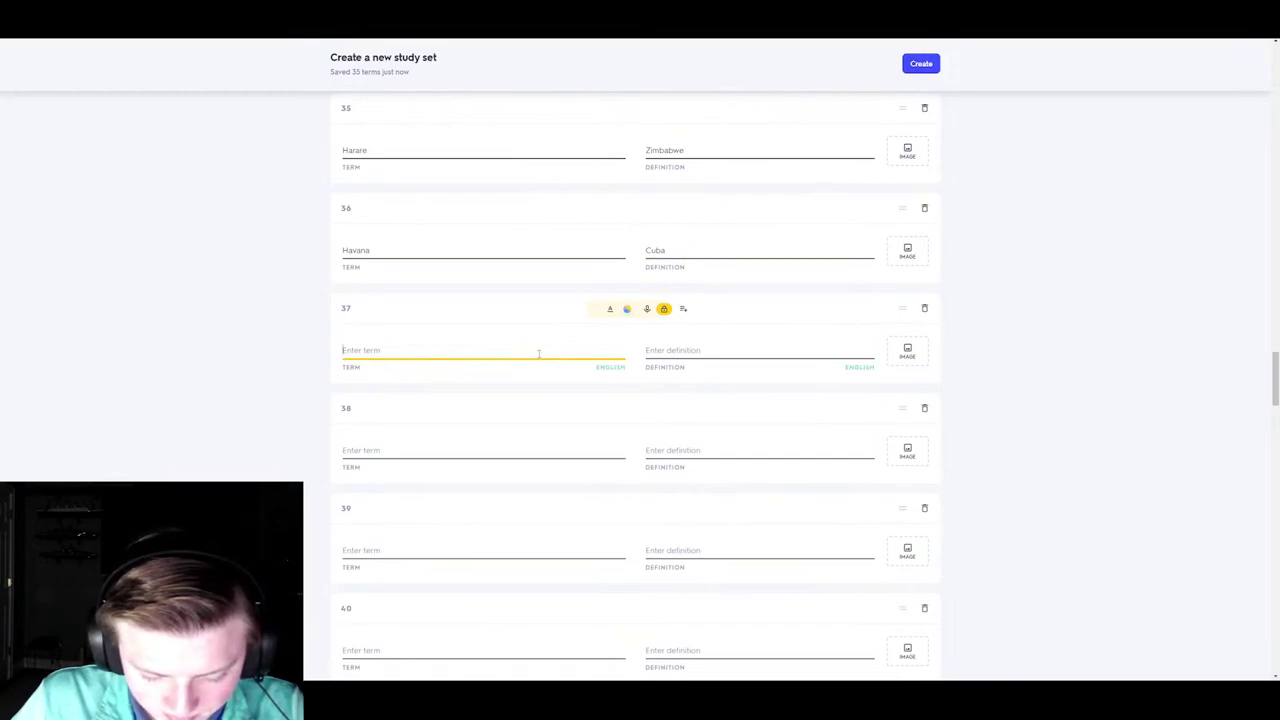
text(Hel)
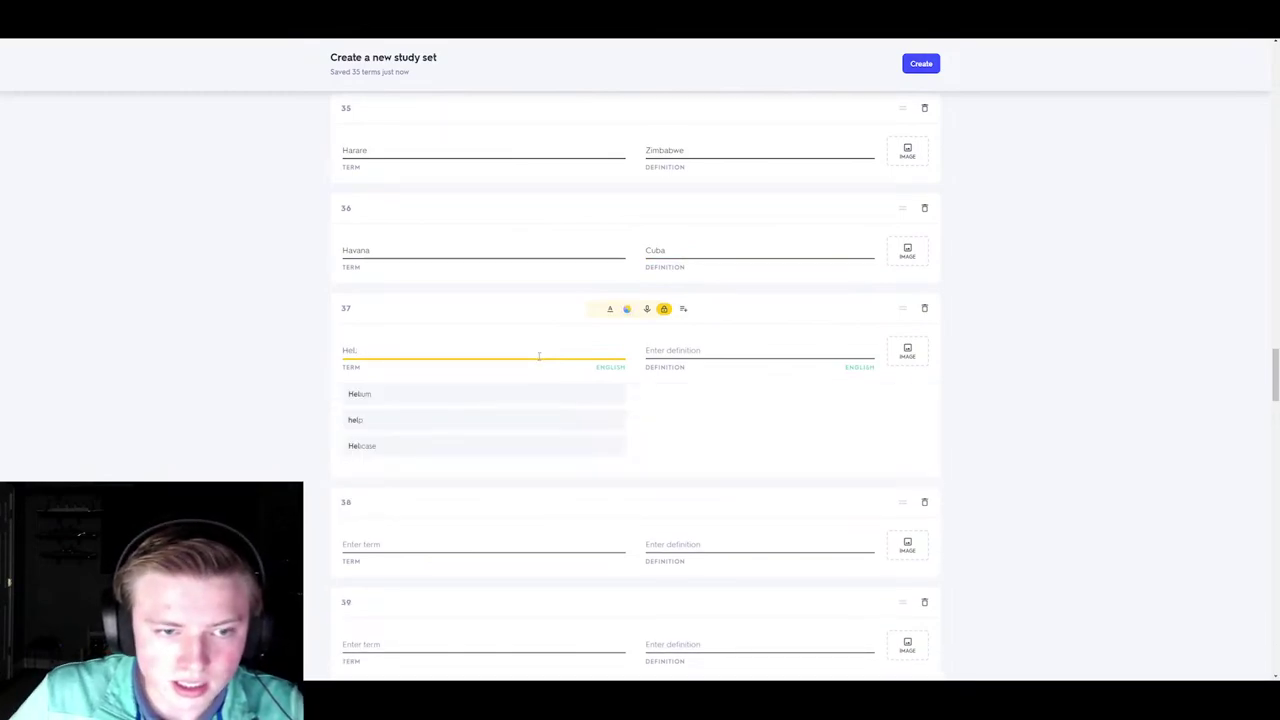
text(sink)
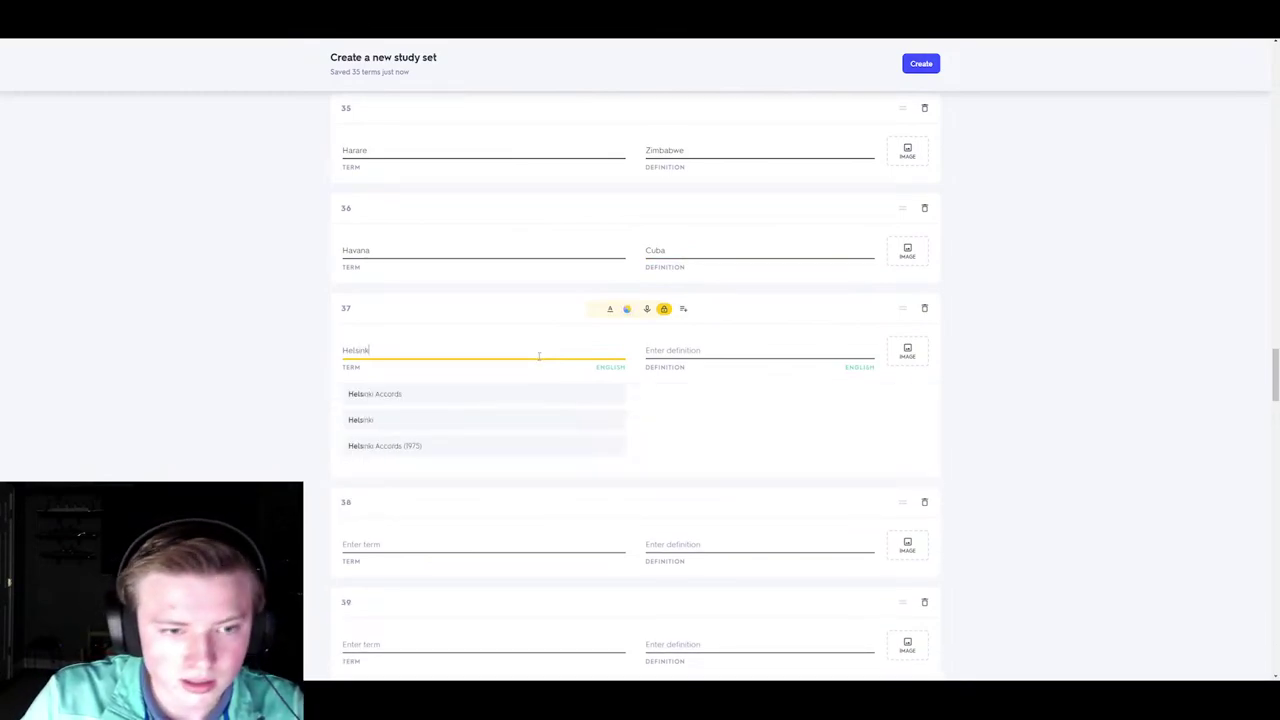
click(417, 422)
click(706, 393)
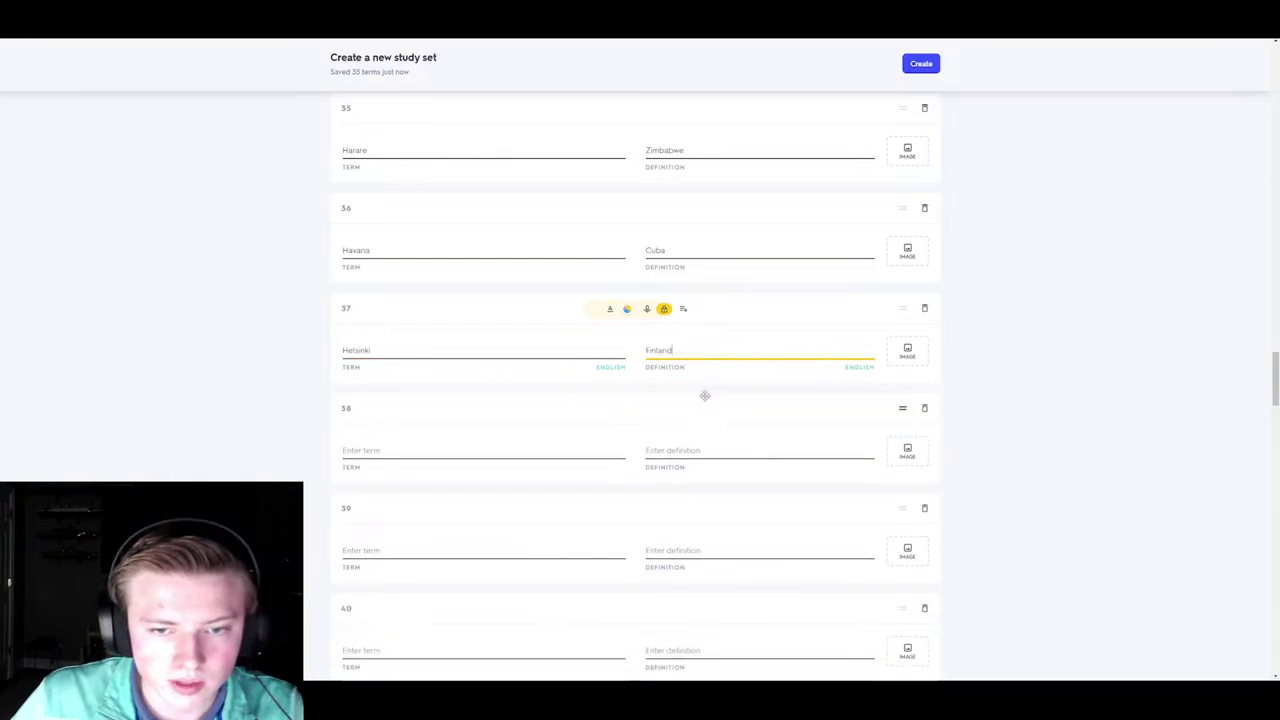
- Fill in card 38 with the term Islamabad and the suggested definition Pakistan
click(538, 456)
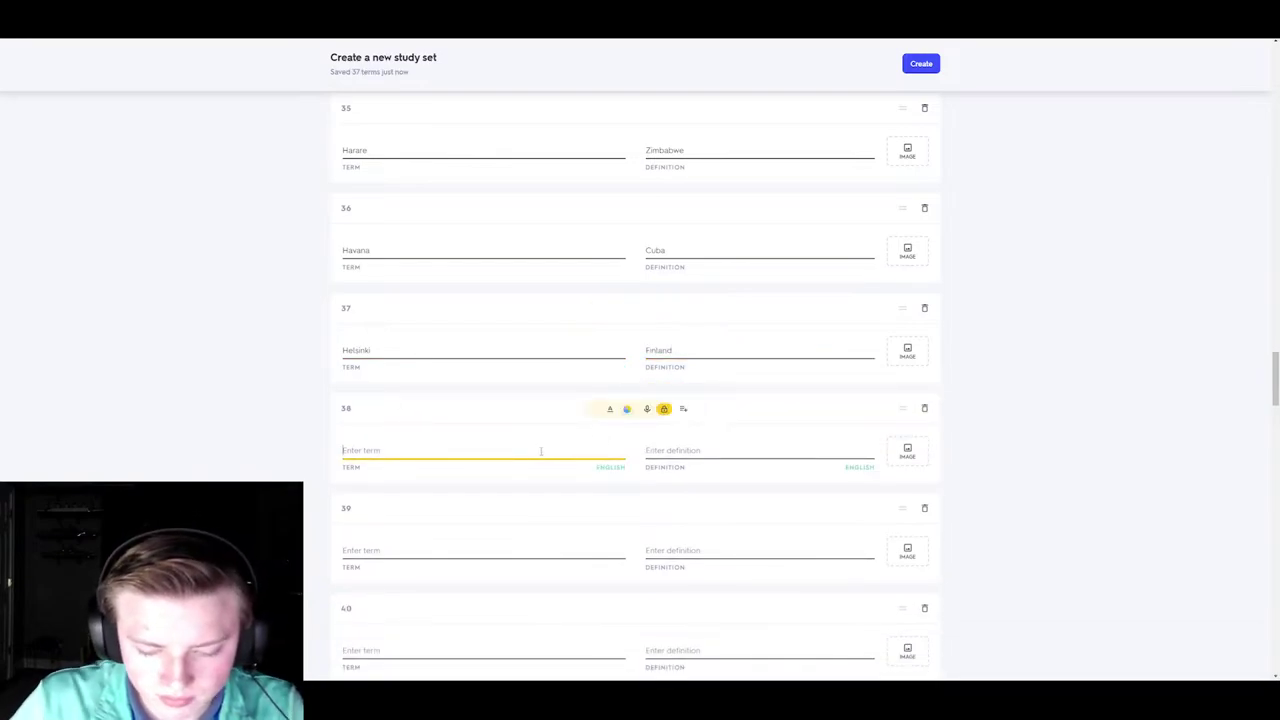
text(Isl)
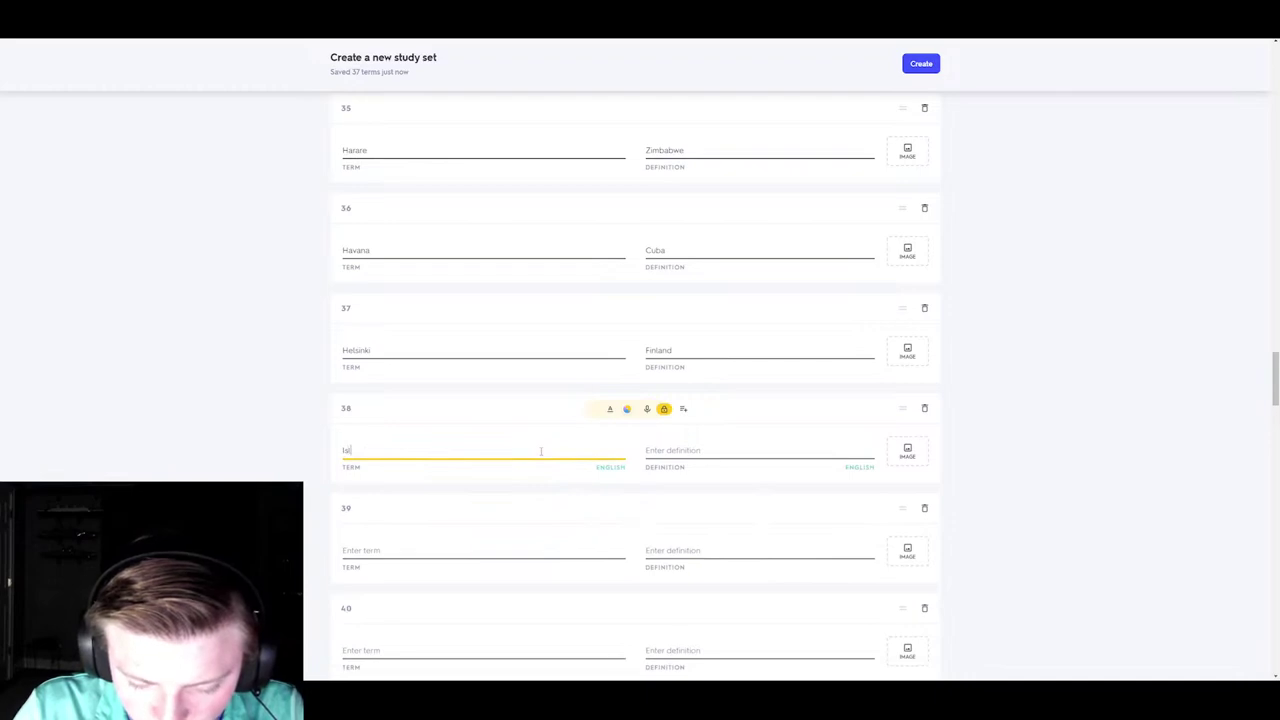
text(ama)
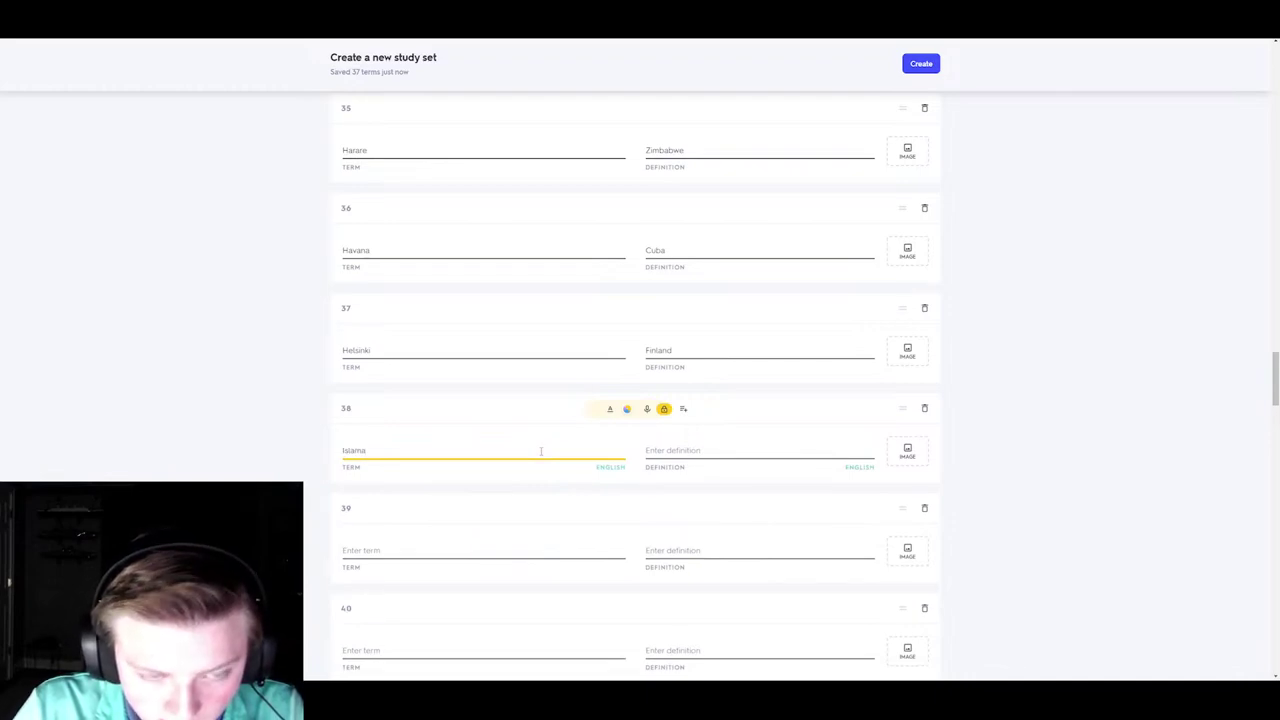
text(bad)
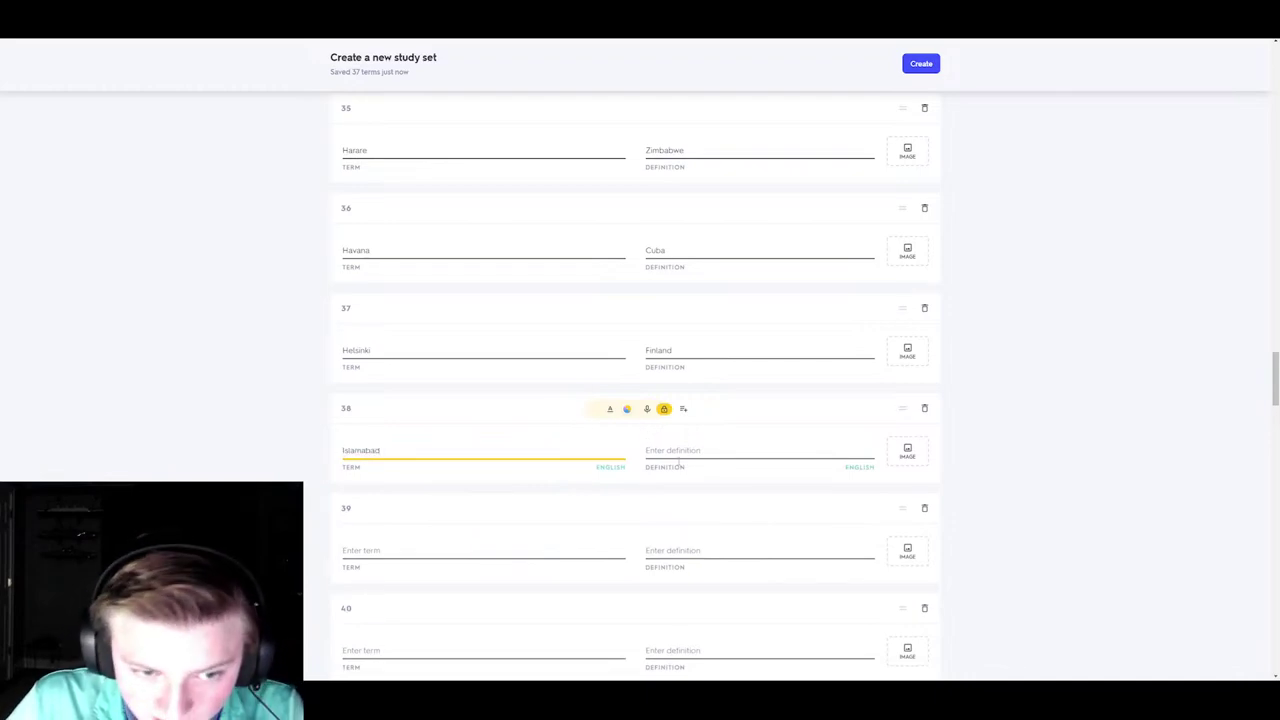
click(713, 455)
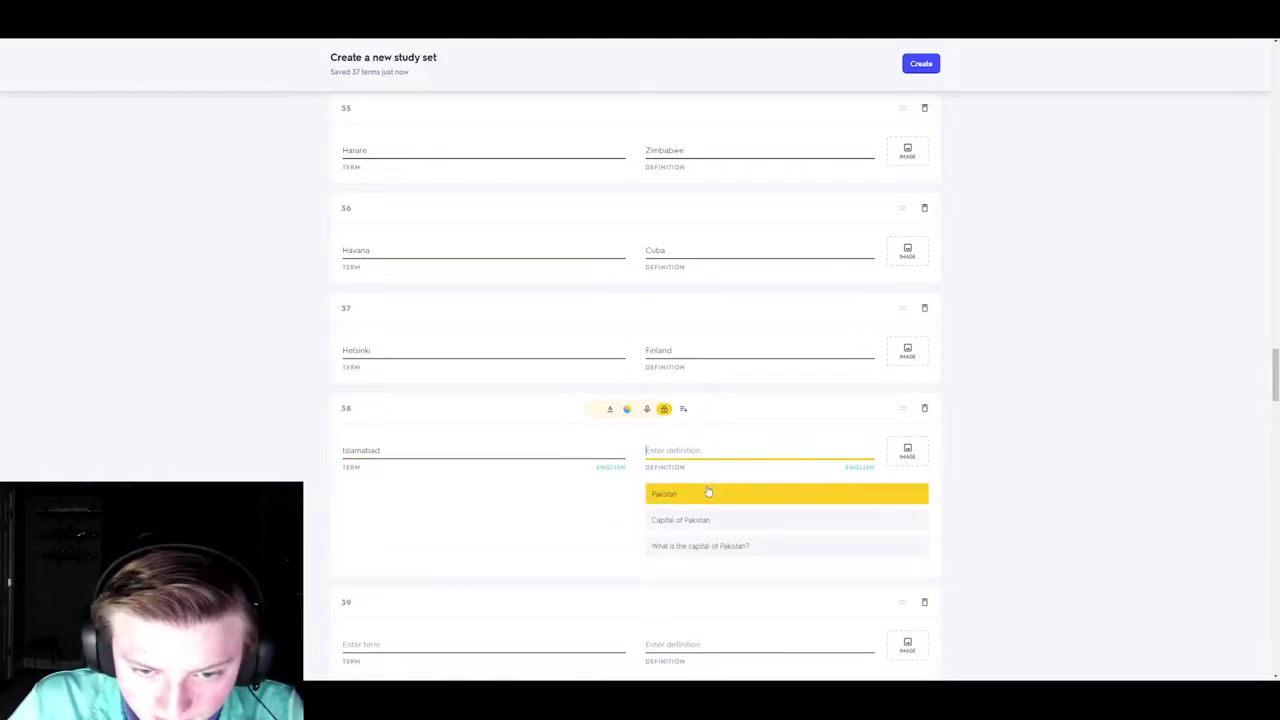
click(677, 543)
- Fill in card 39 with the term Jakarta and the suggested definition Indonesia
scroll(597, 494, down, 3)
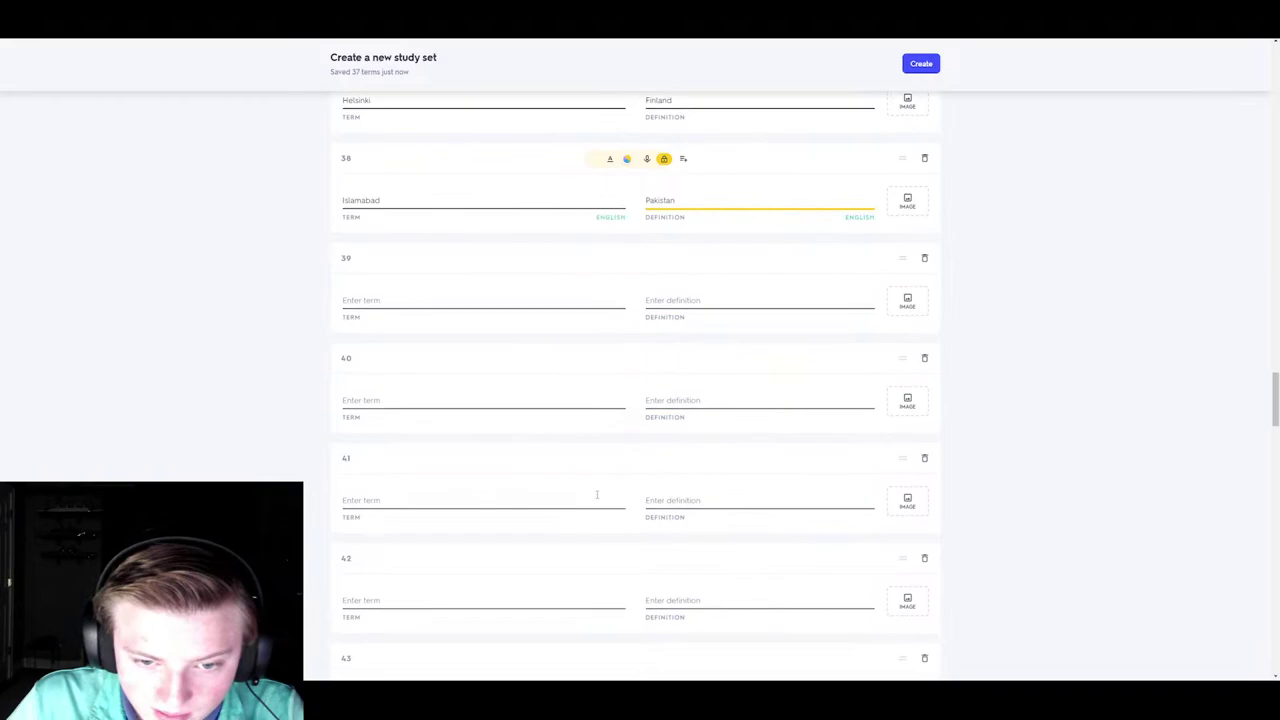
click(532, 298)
text(Jakar)
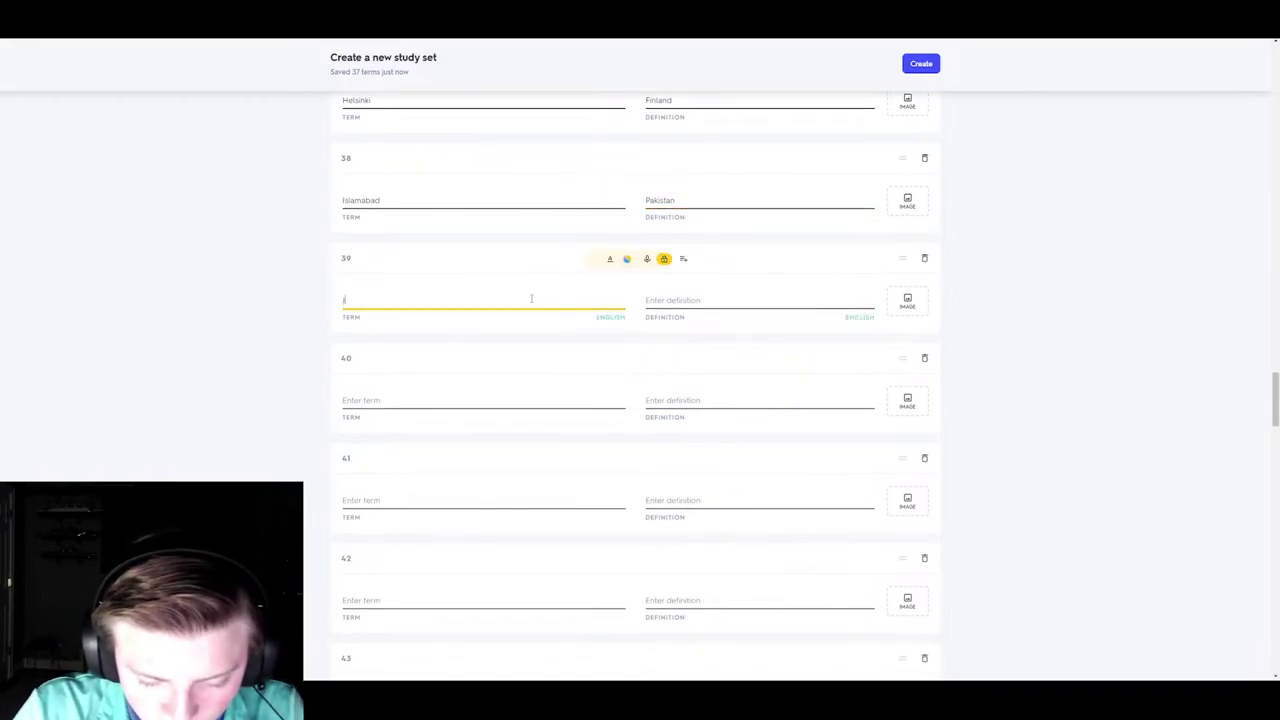
click(414, 356)
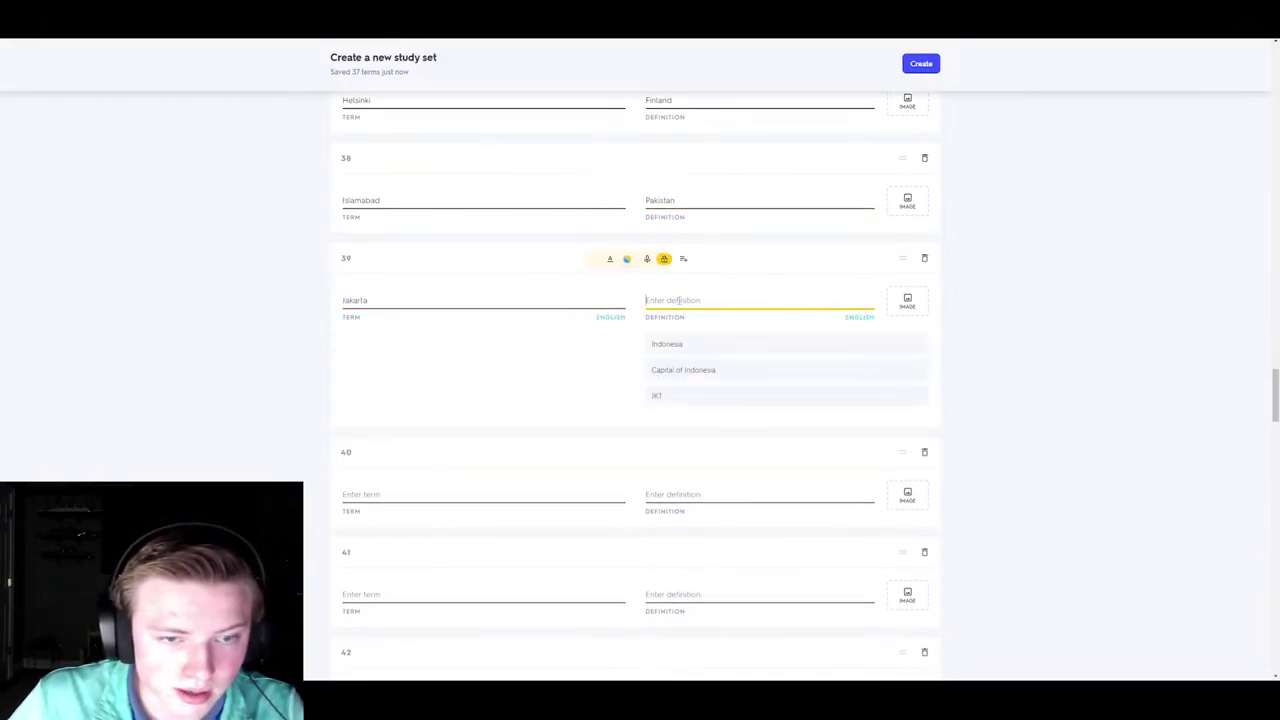
click(700, 343)
- Fill in card 40 with the term Jerusalem and the suggested definition Israel
click(475, 400)
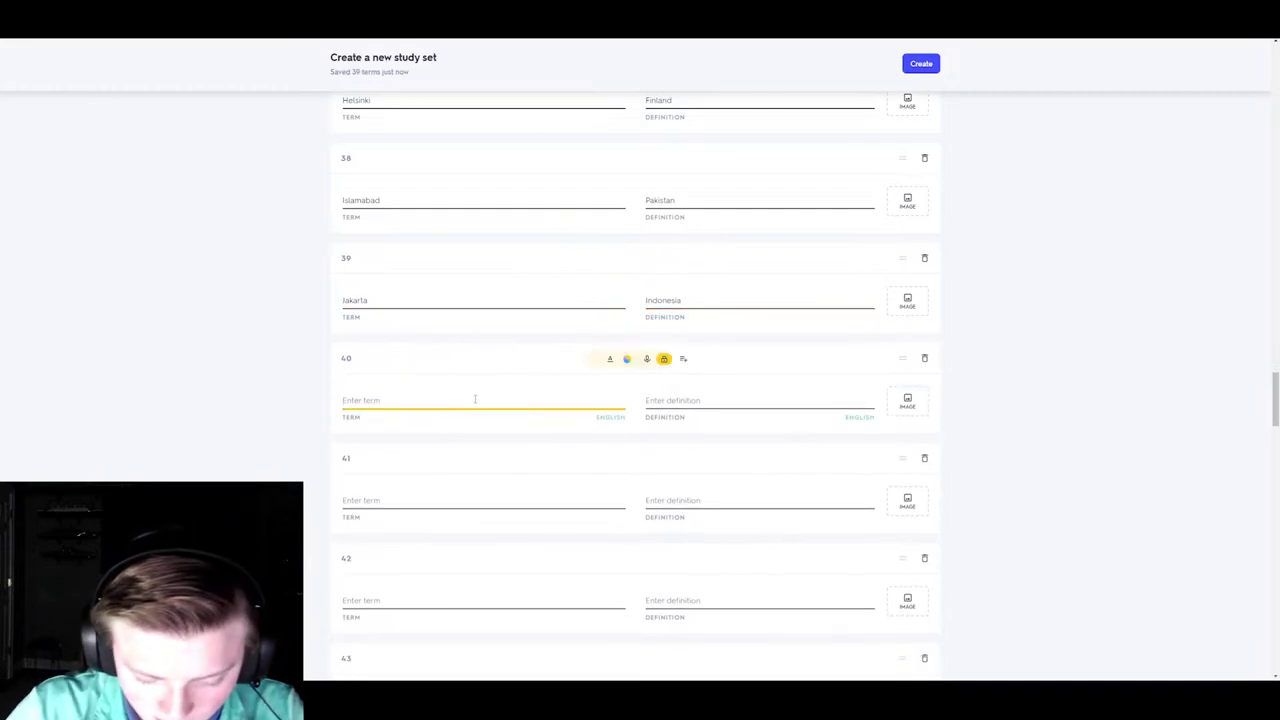
text(Jeru)
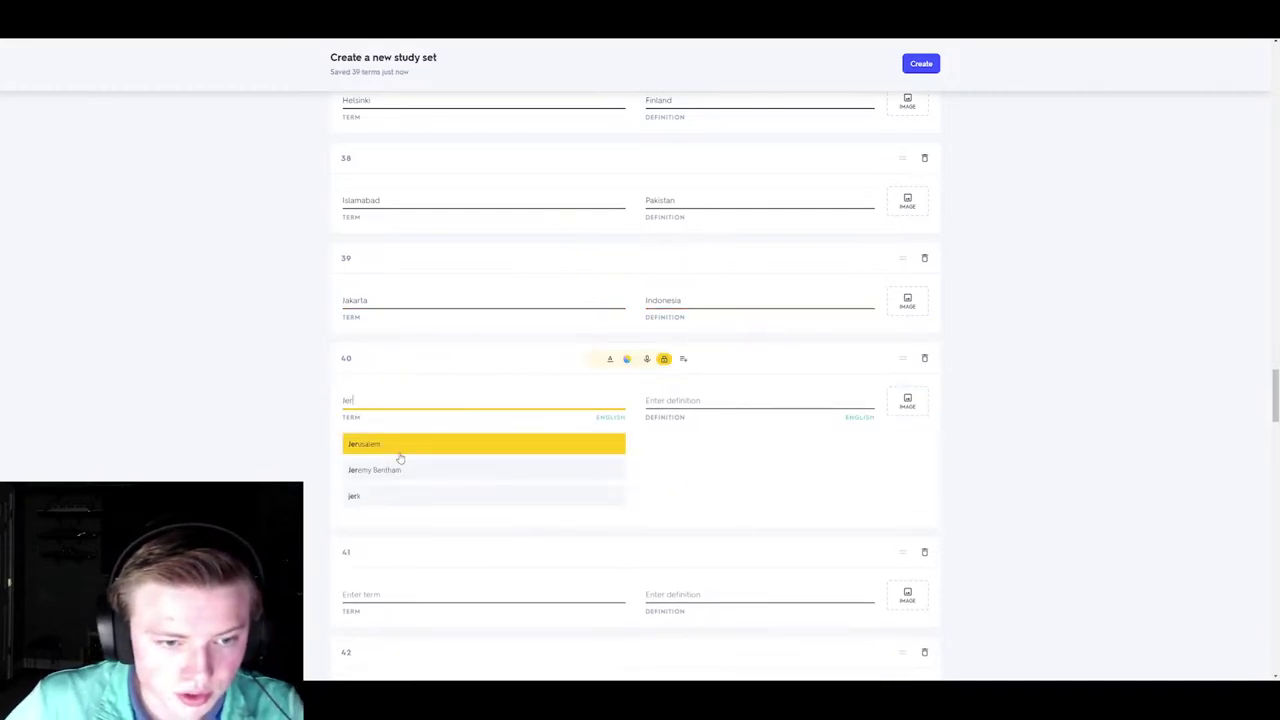
click(400, 448)
click(665, 470)
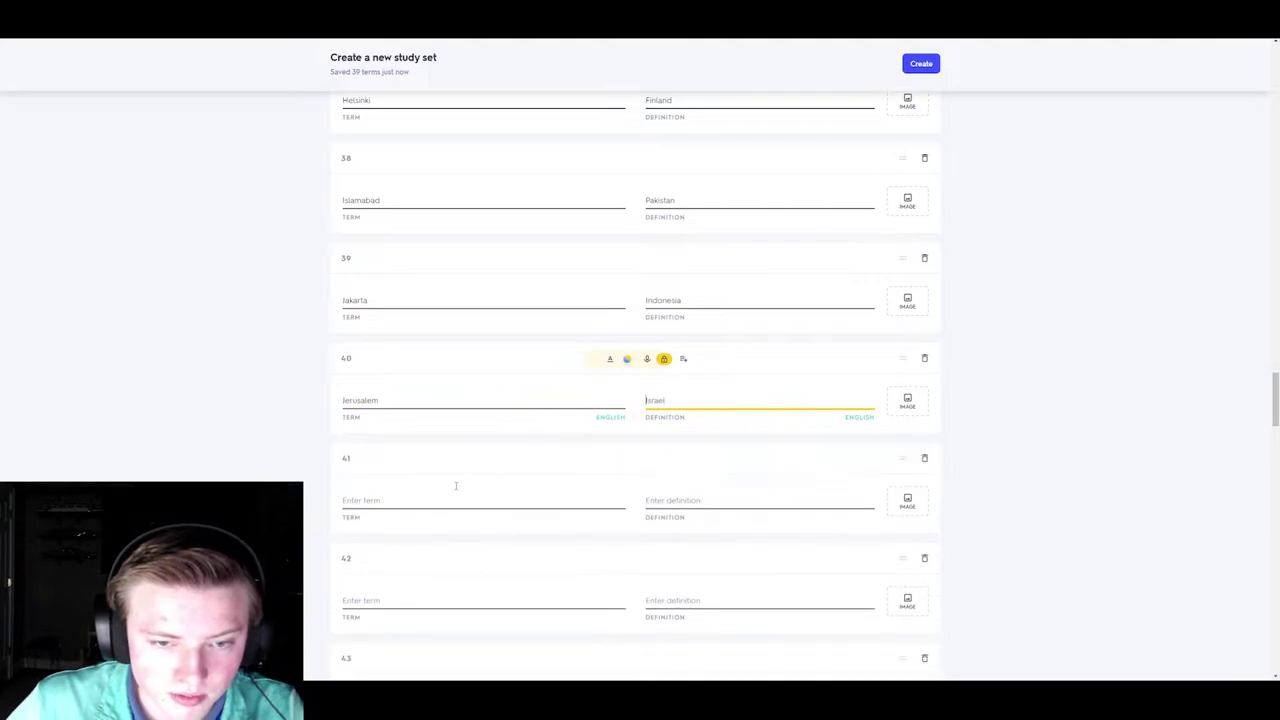
- Fill in card 41 with the term Kabul and the suggested definition Afghanistan
click(440, 503)
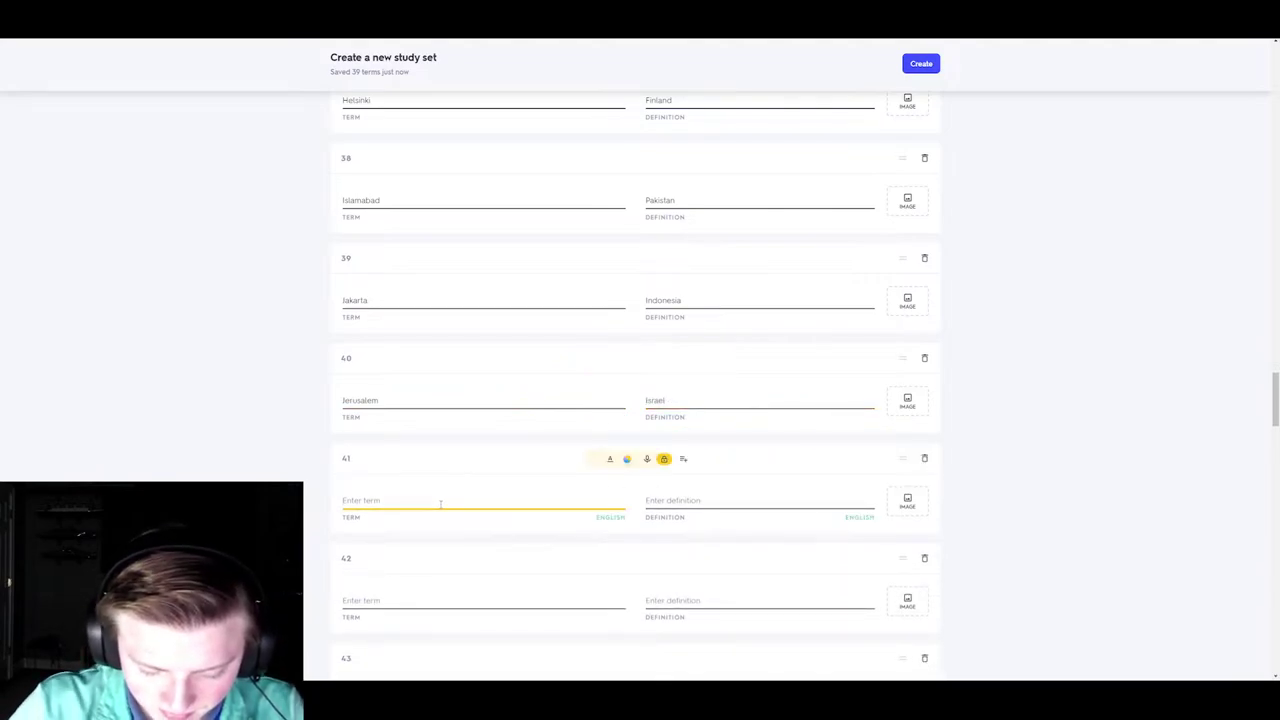
text(Kab)
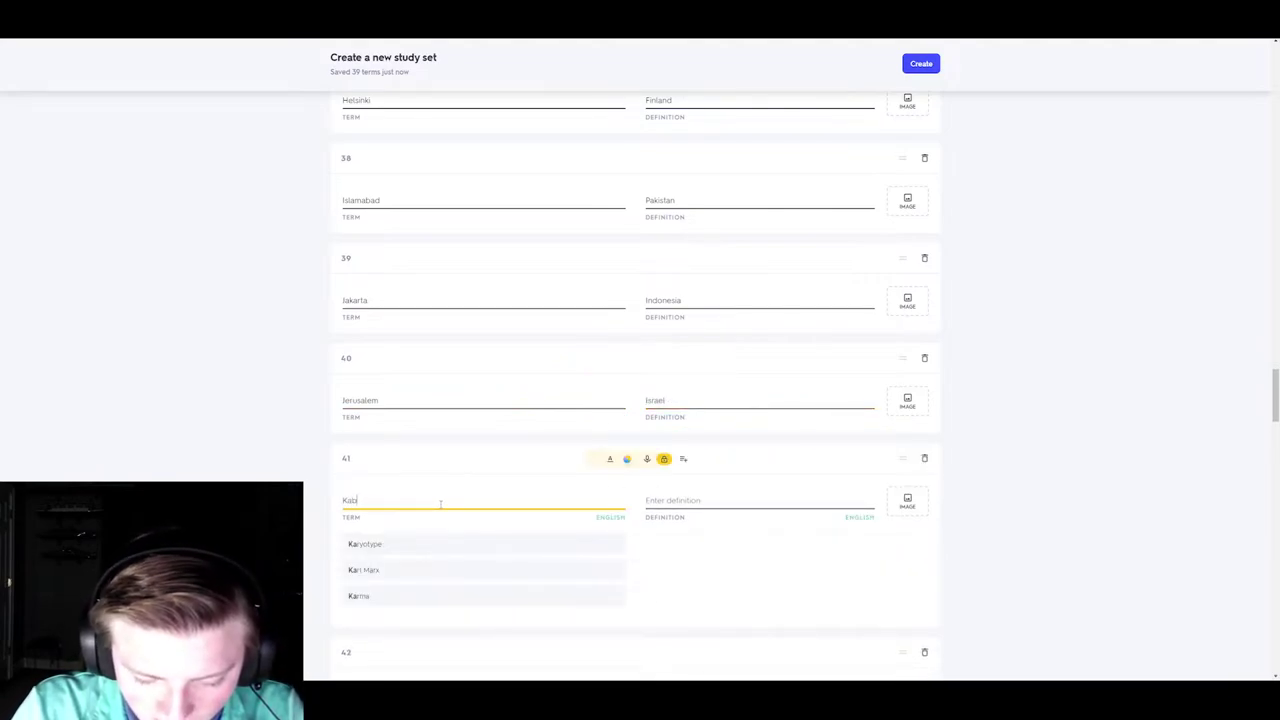
text(ul)
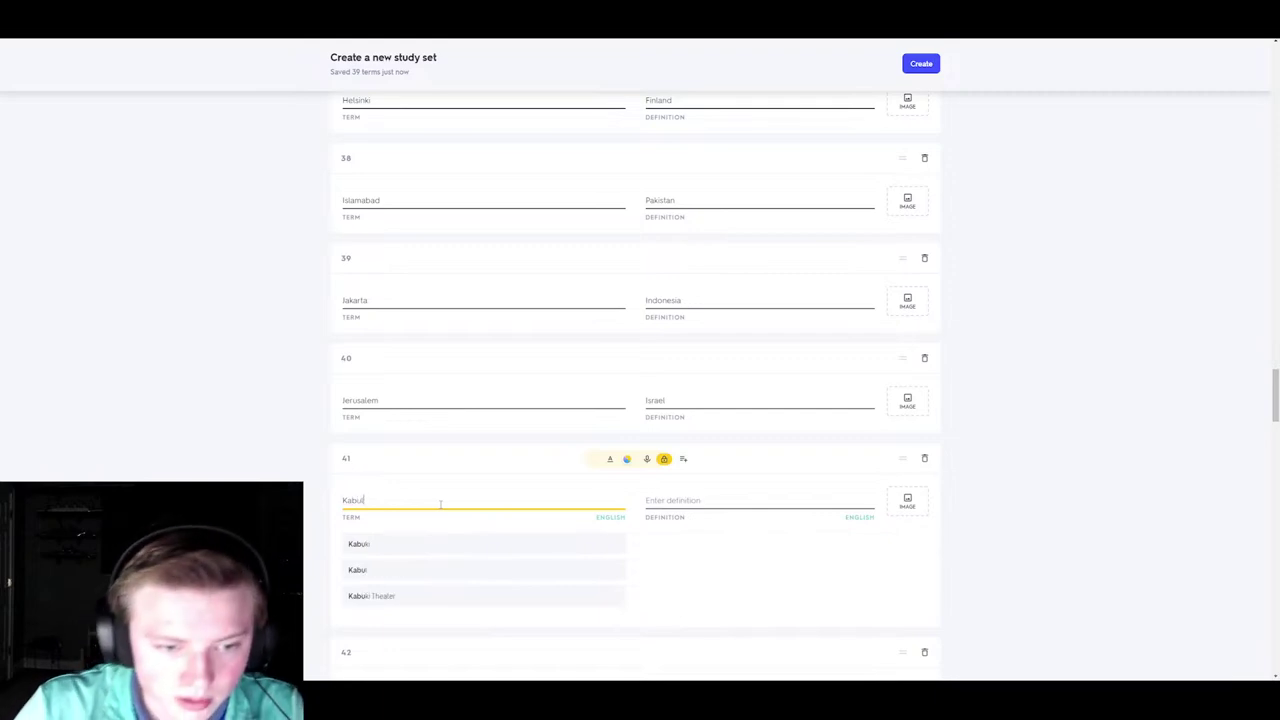
click(665, 517)
click(667, 560)
- Fill in card 42 with the term Khartoum and the suggested definition Sudan
scroll(563, 549, down, 4)
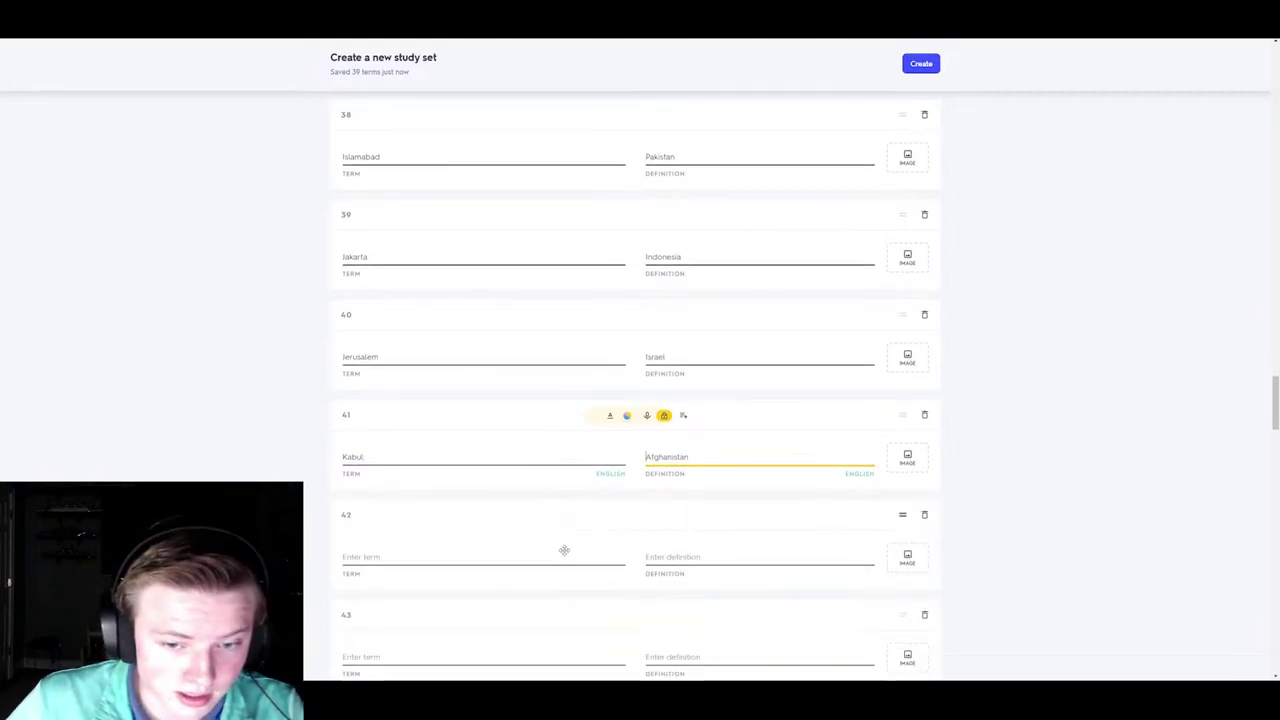
click(472, 251)
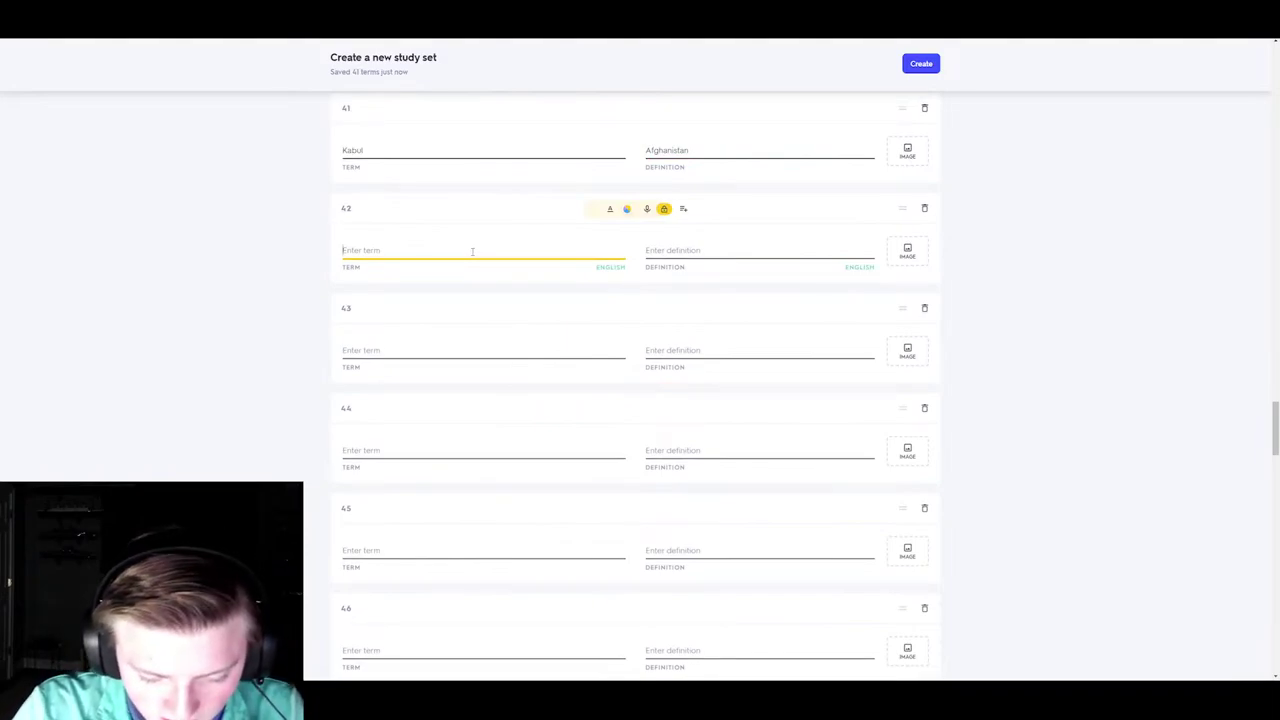
text(Khar)
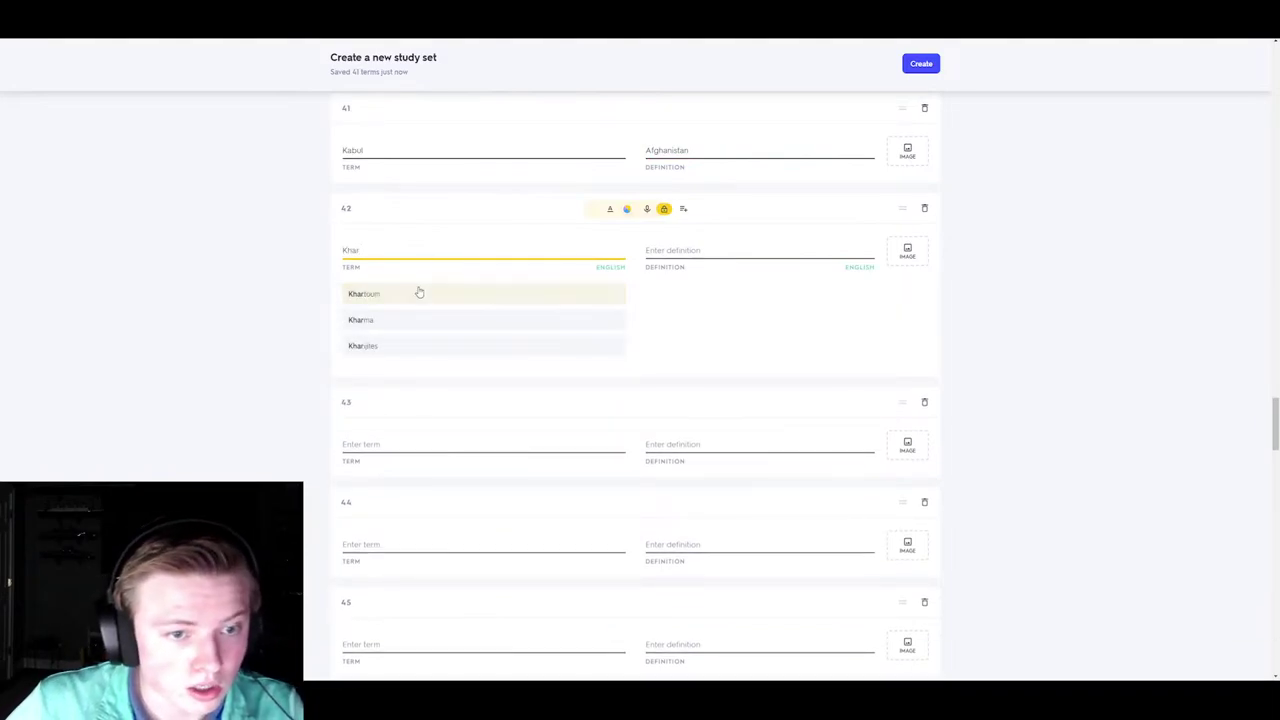
click(419, 292)
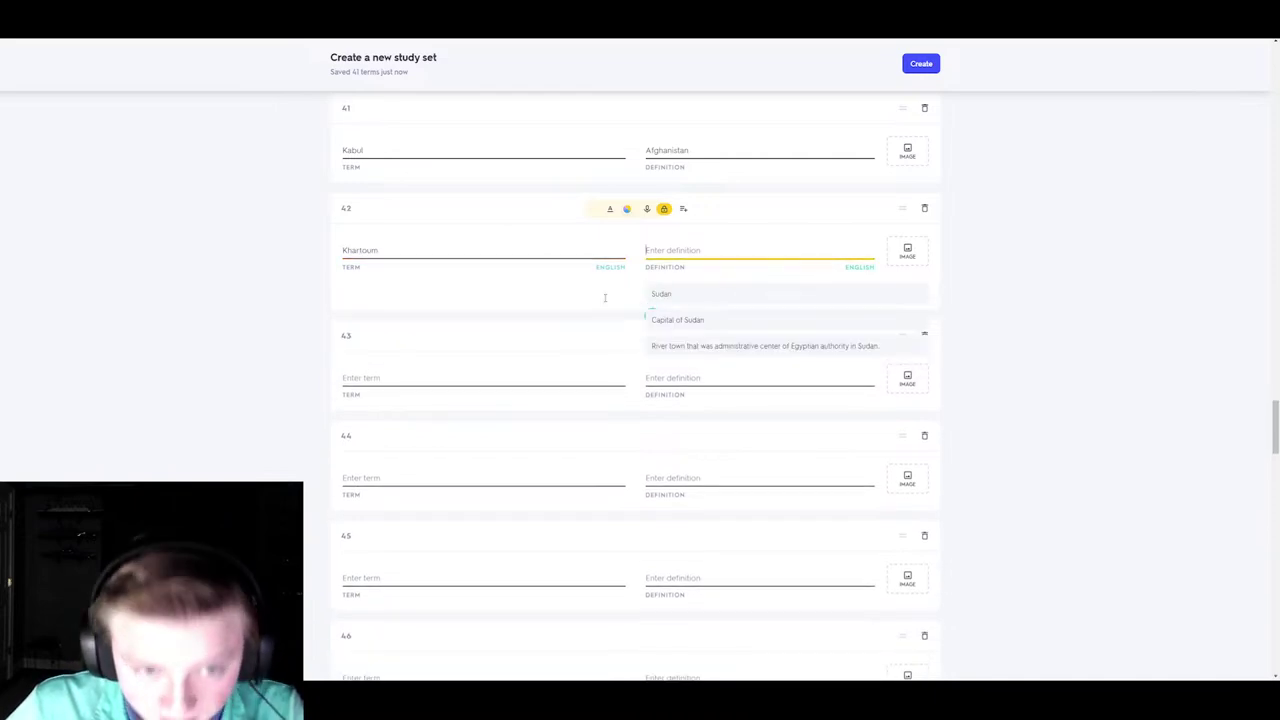
click(670, 294)
- Fill in card 43 with the term Kiev and the suggested definition Ukraine
click(533, 351)
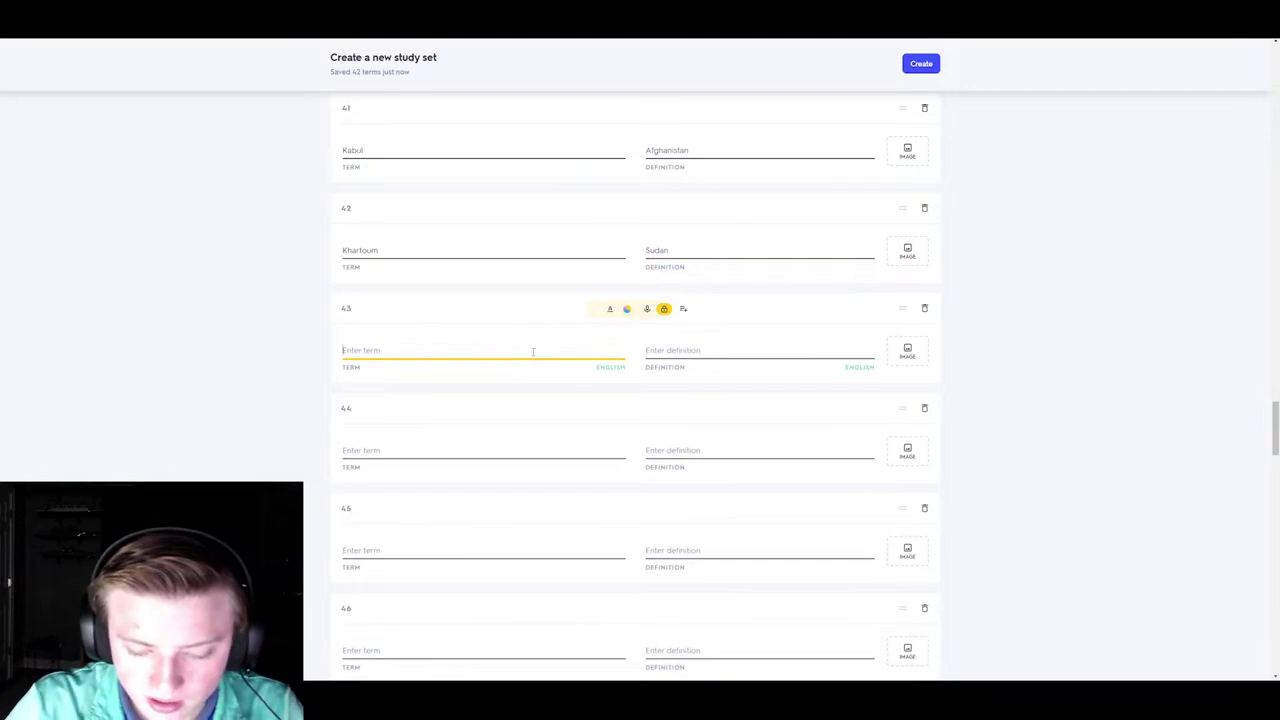
text(Kiev)
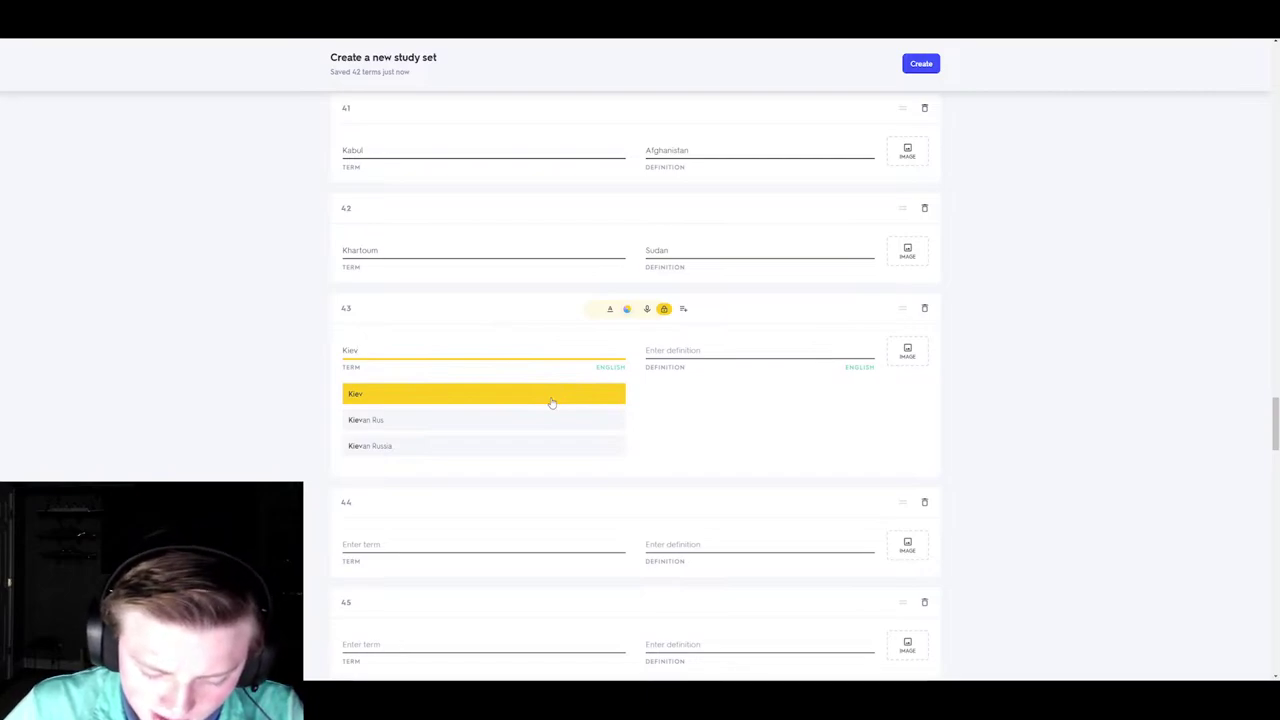
click(551, 402)
click(666, 396)
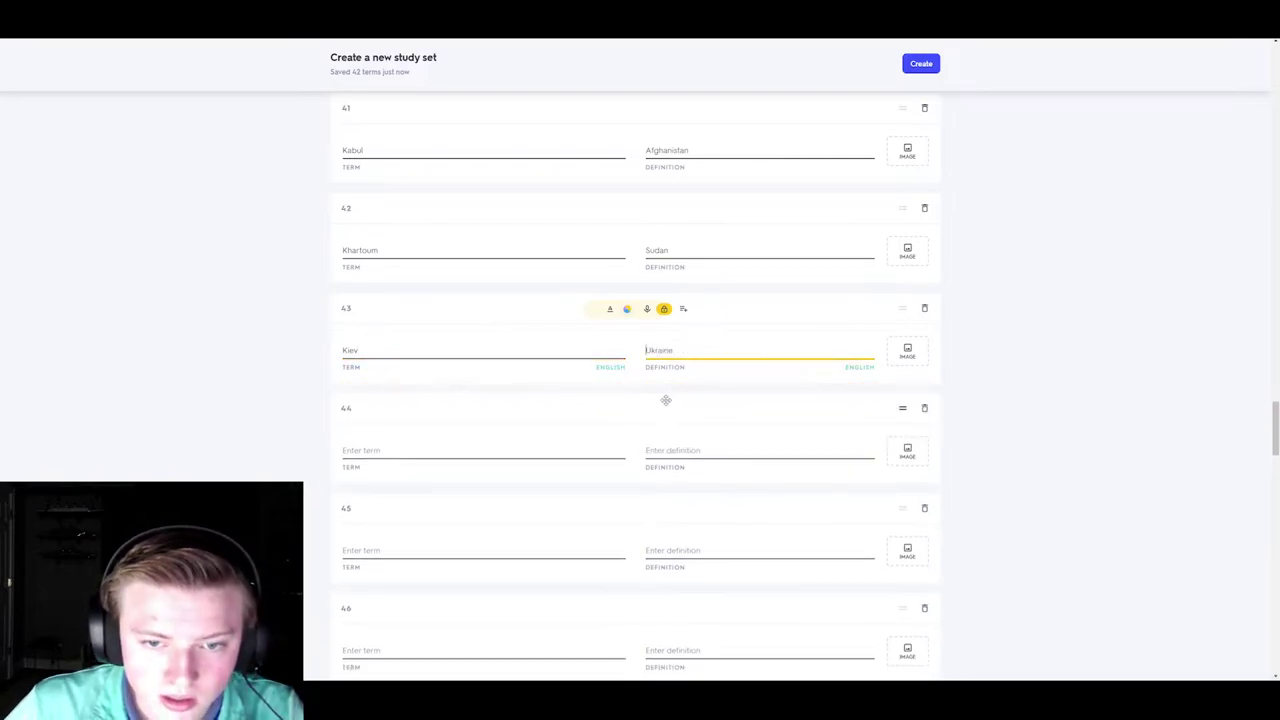
click(362, 351)
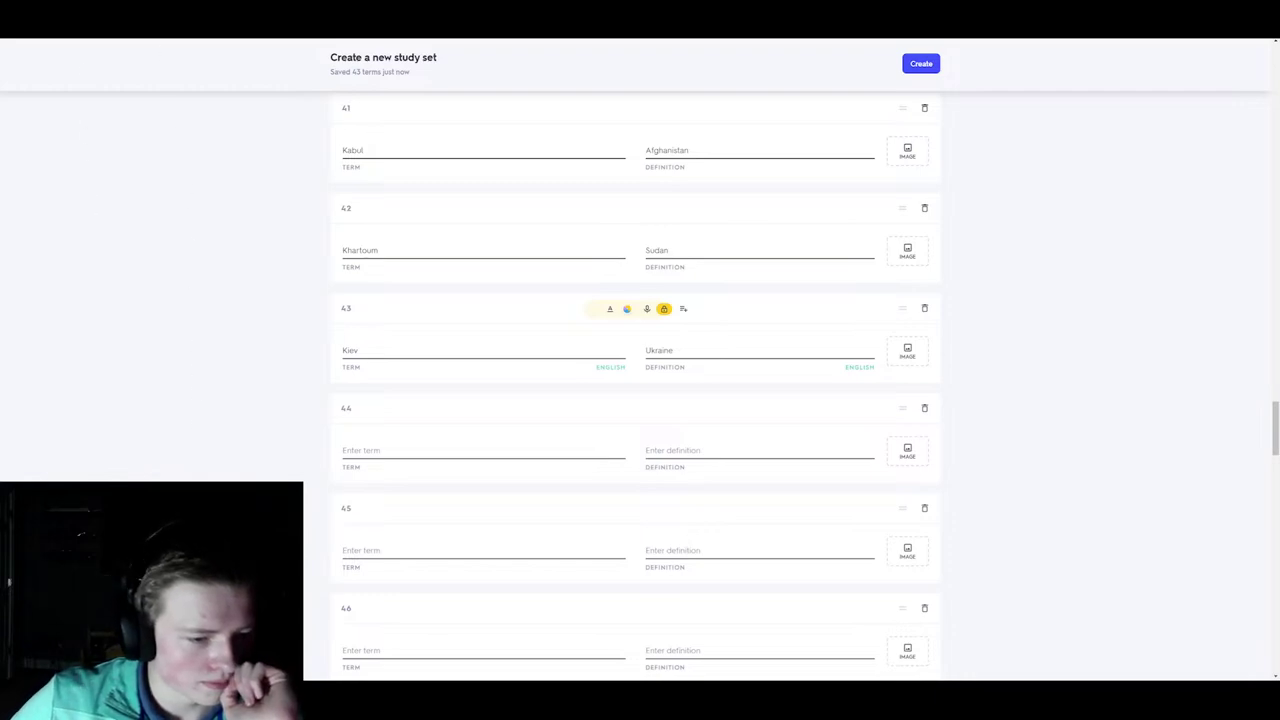
- Fill in card 44 with the suggested term Kingston and the suggested definition Jamaica
click(524, 448)
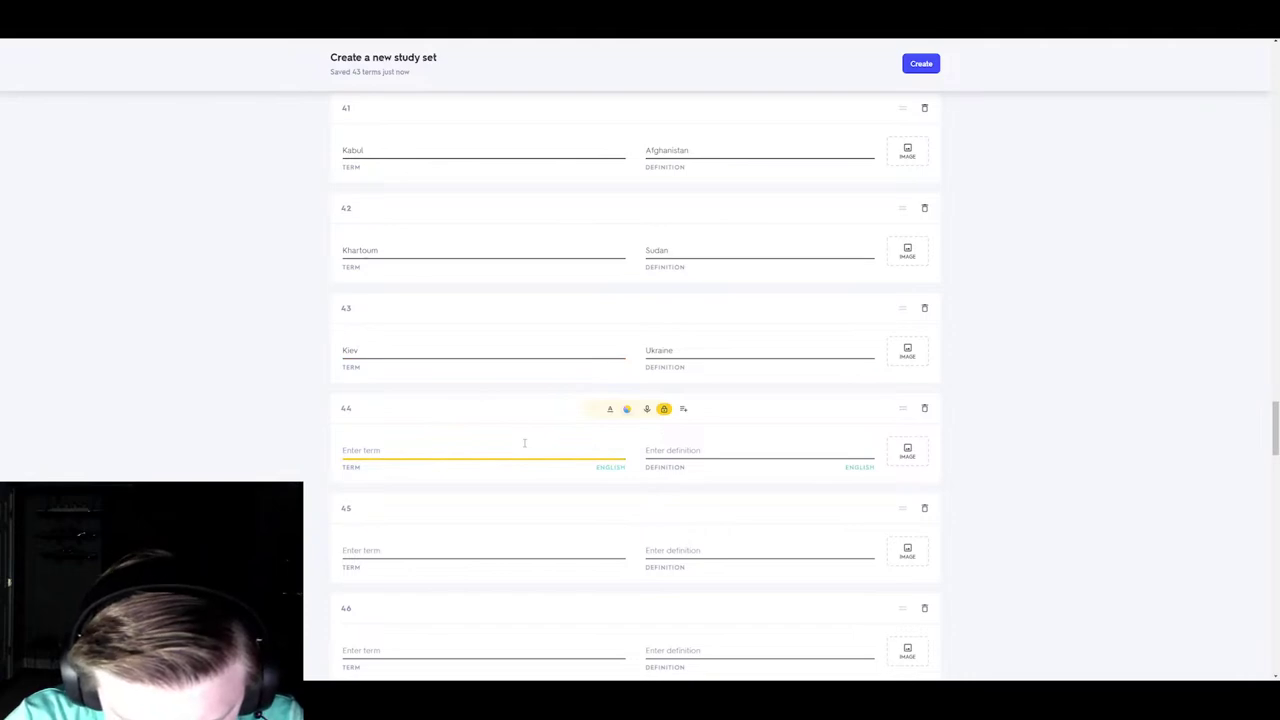
text(Kings)
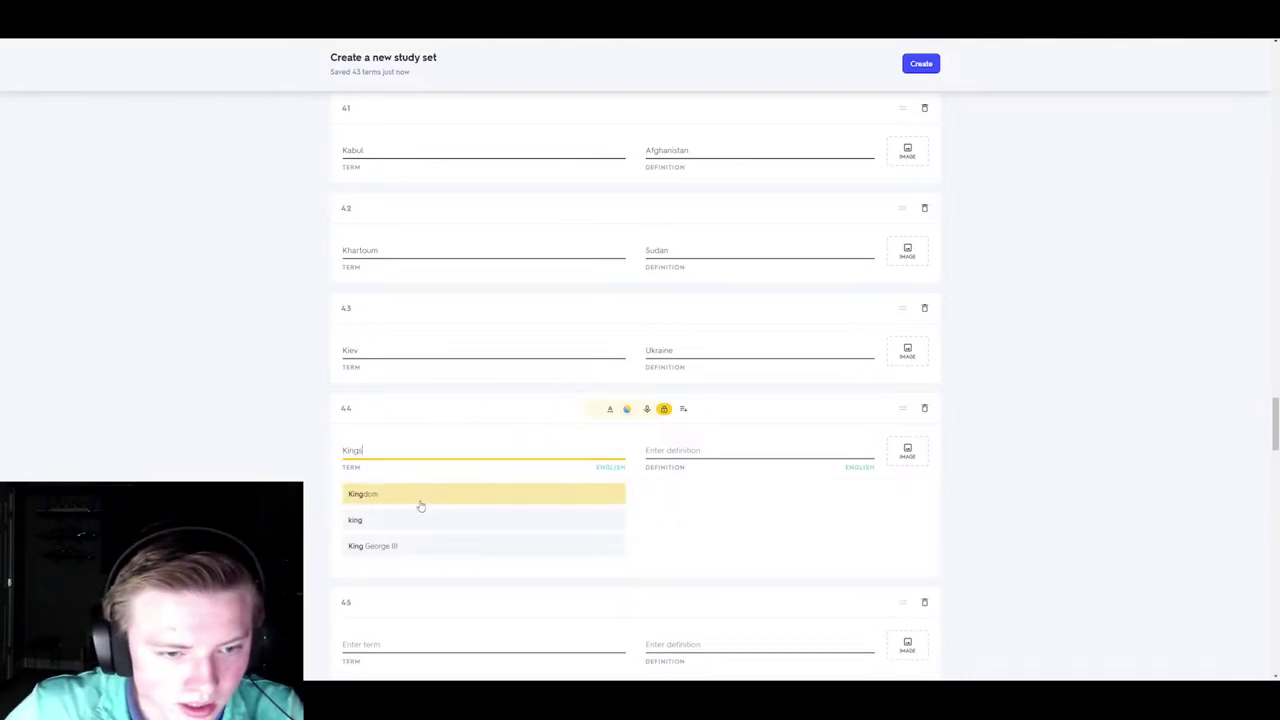
click(417, 546)
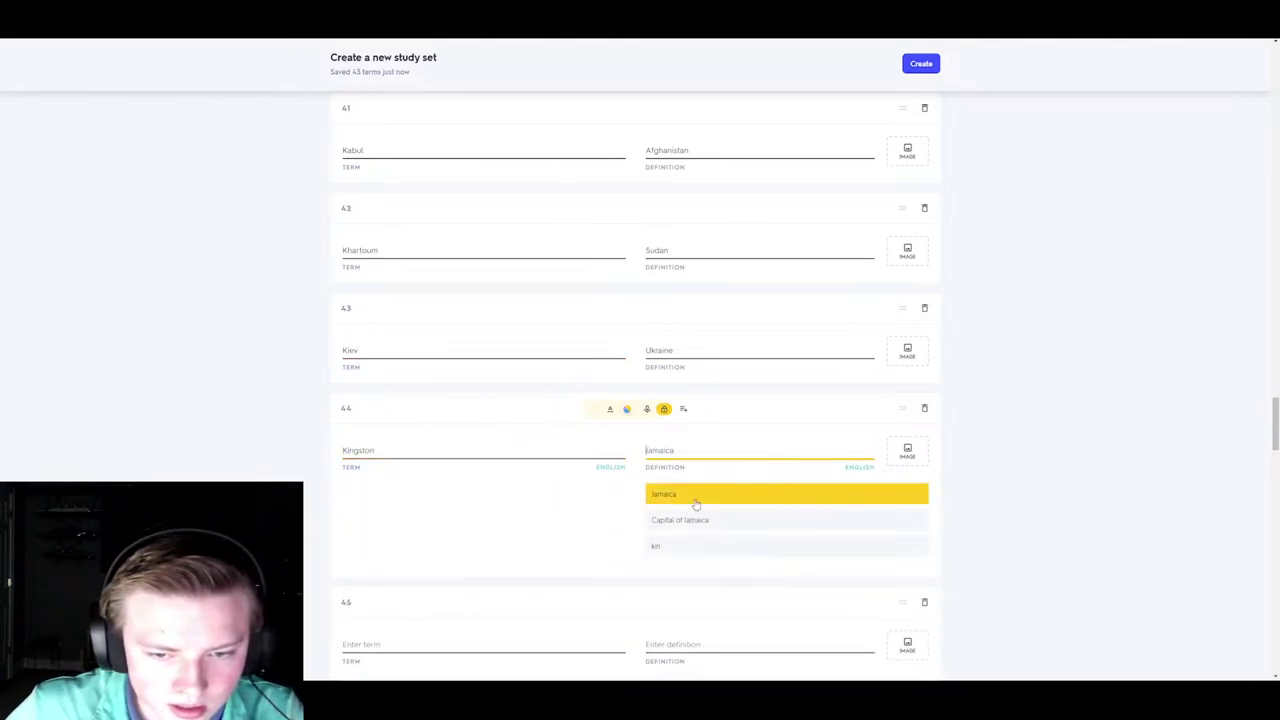
click(695, 497)
- Fill in card 45 with the suggested term Kinshasa and the suggested definition Democratic Republic of the Congo
click(455, 552)
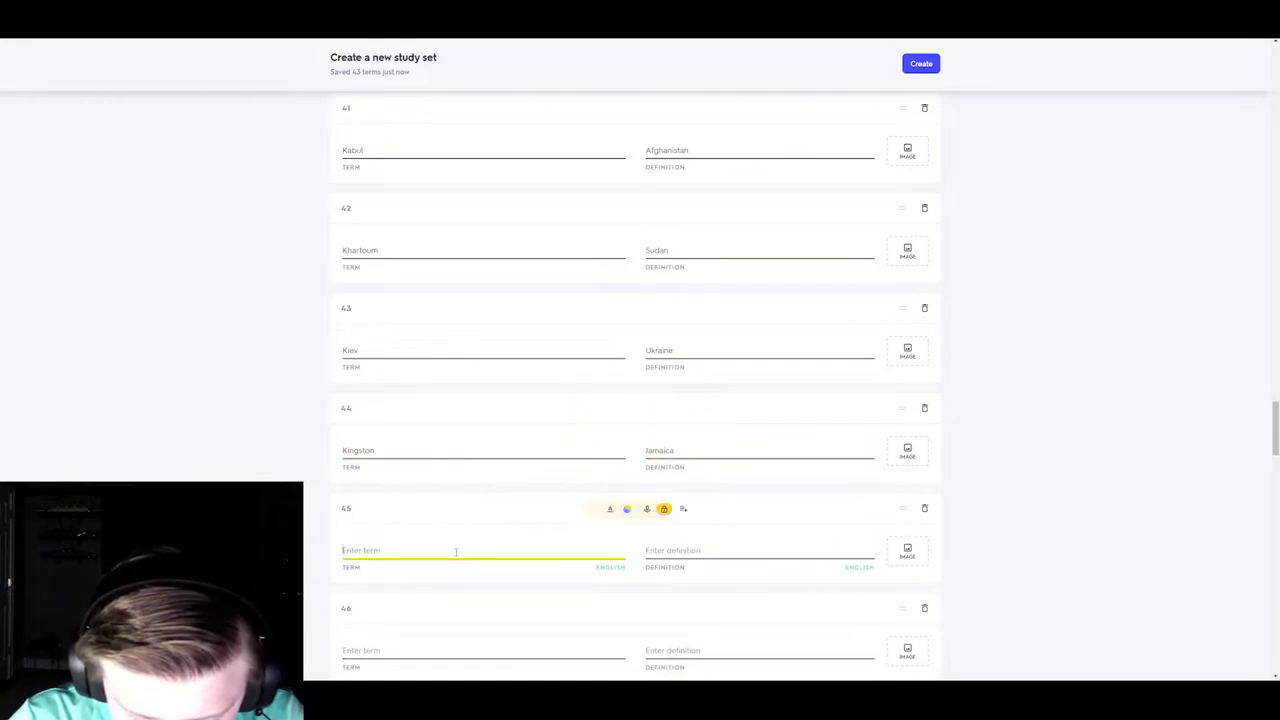
text(Kins)
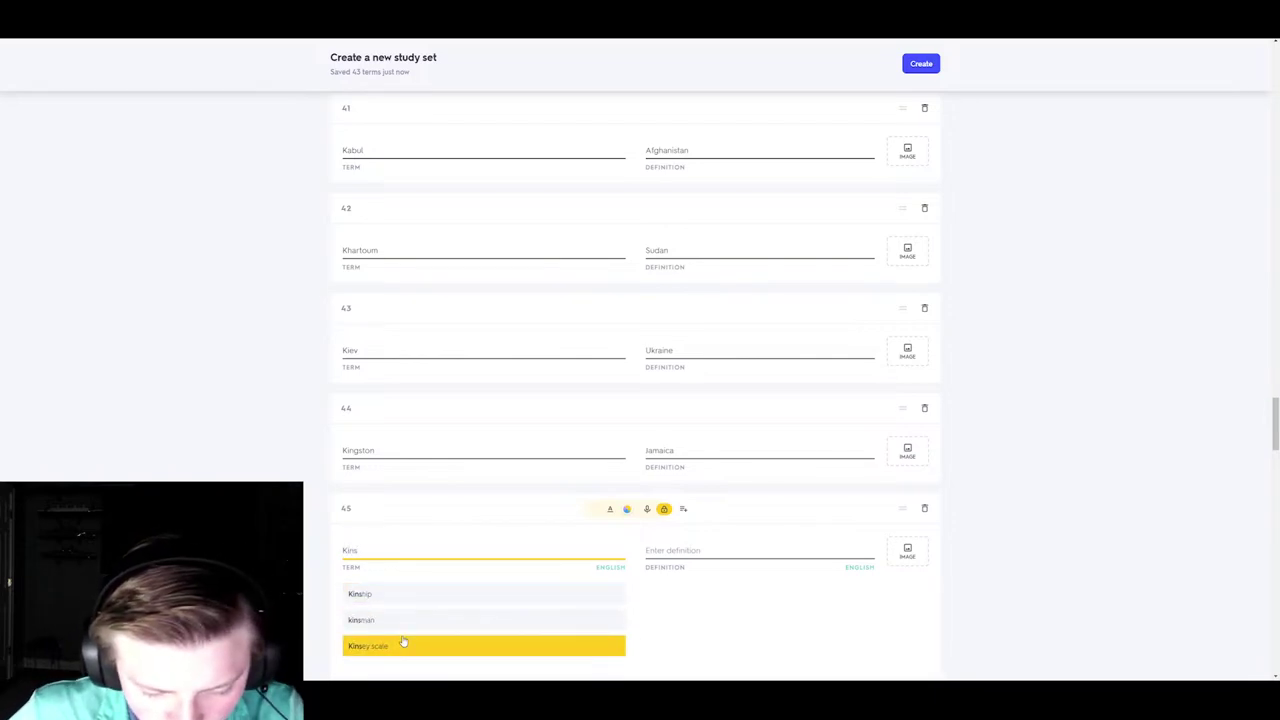
text(h)
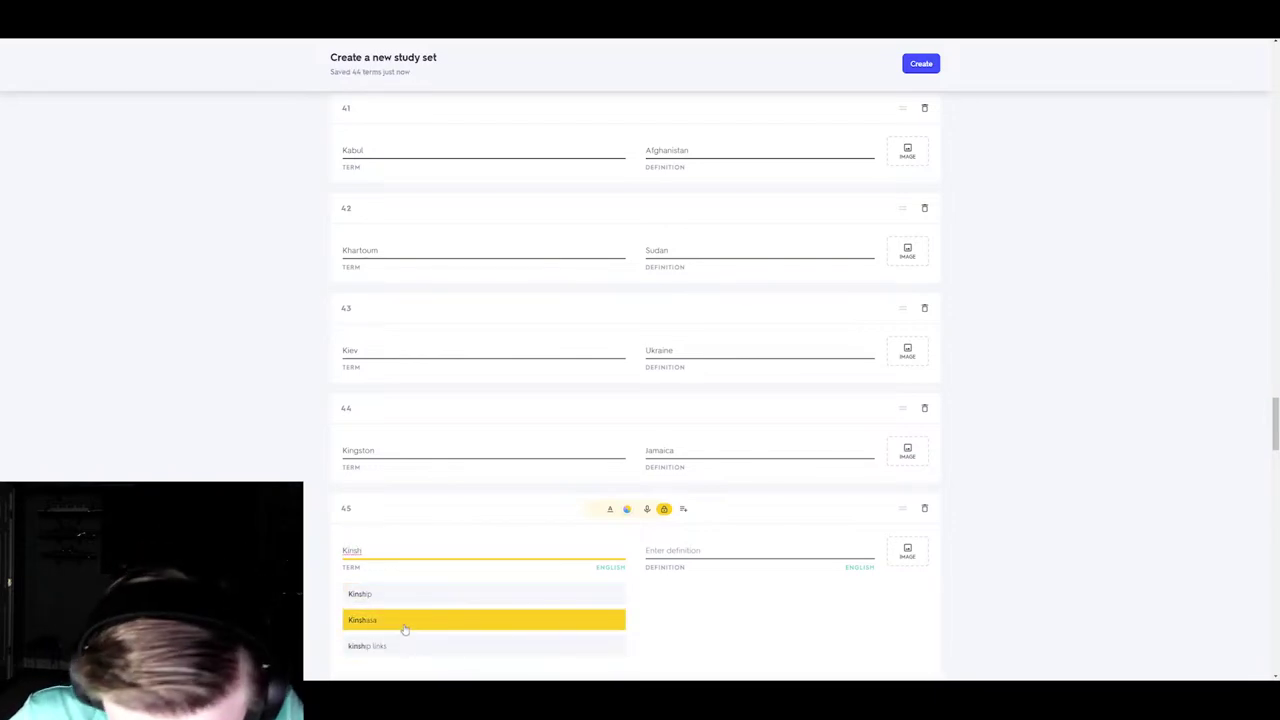
click(405, 628)
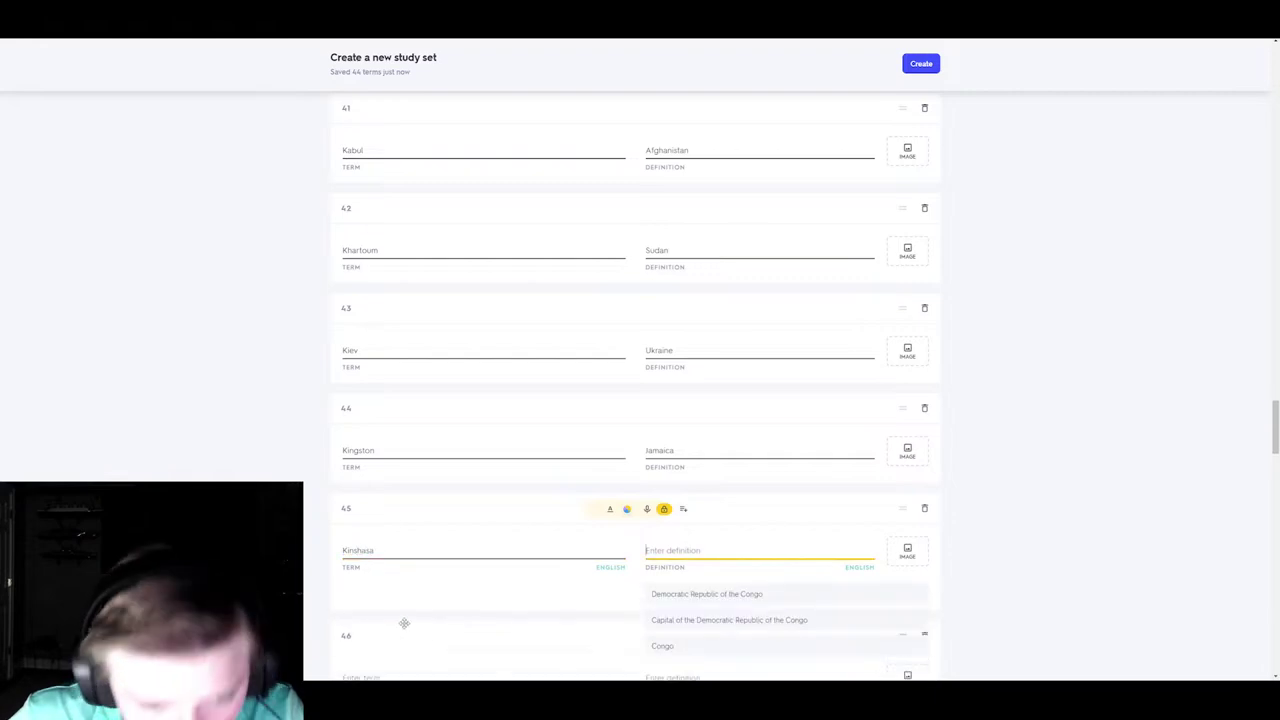
click(706, 597)
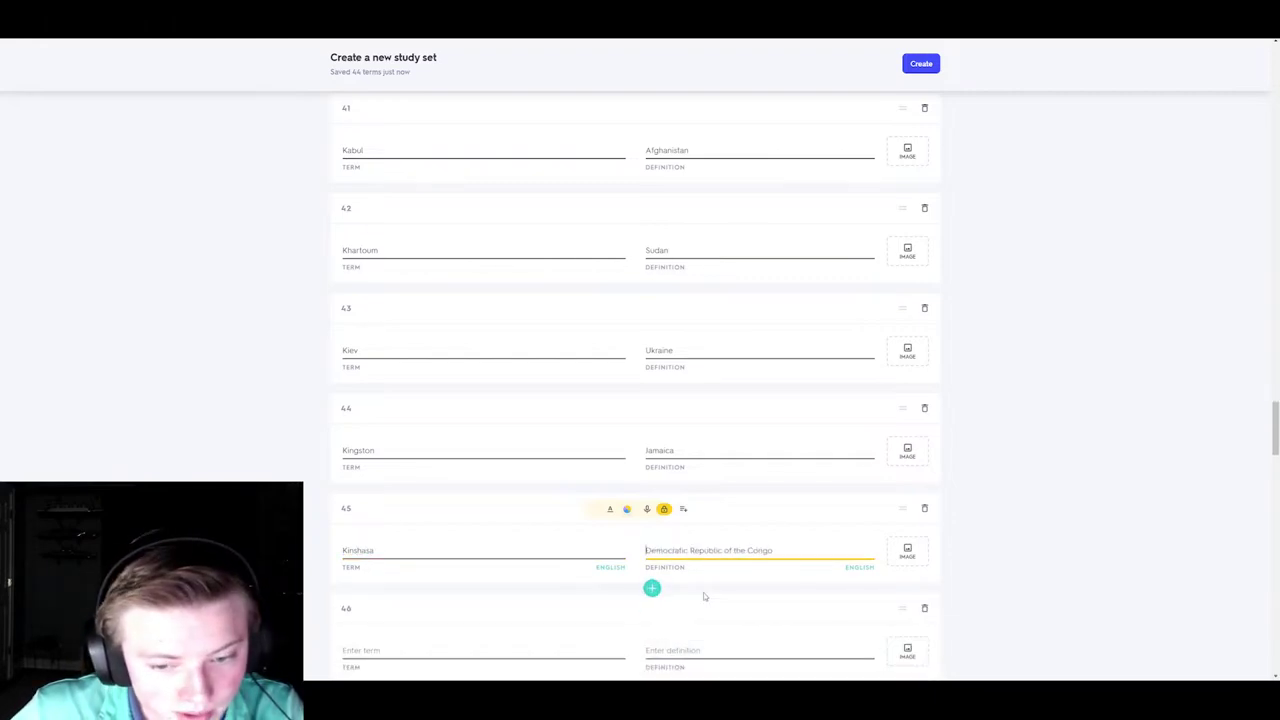
- Fill in card 46 with the suggested term Kuala Lumpur and the suggested definition Malaysia
key(Tab)
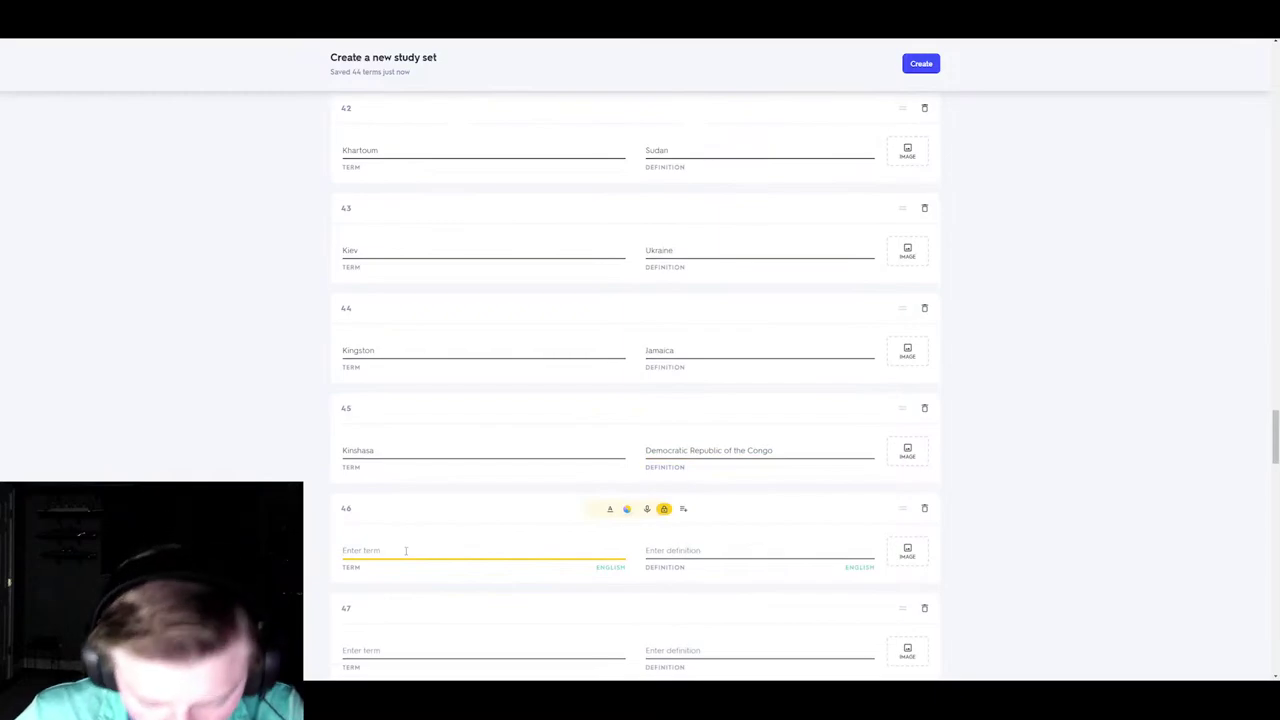
text(Kuala Lumpur)
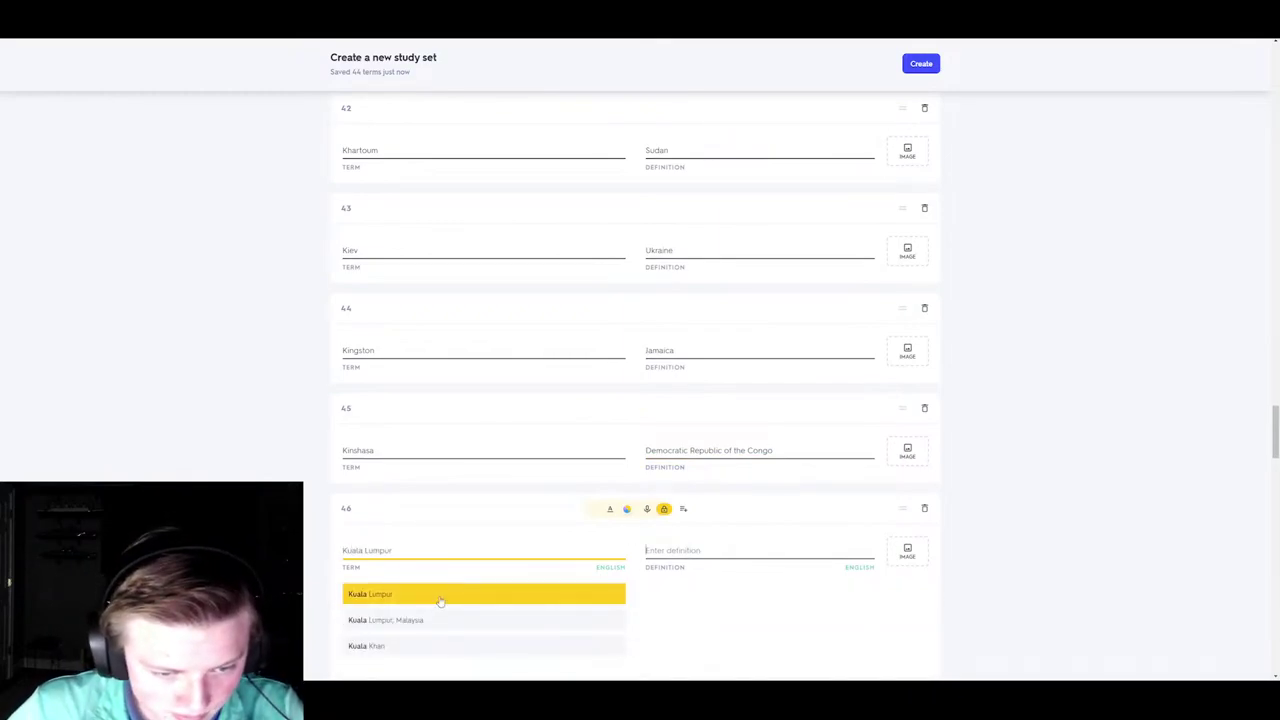
click(440, 600)
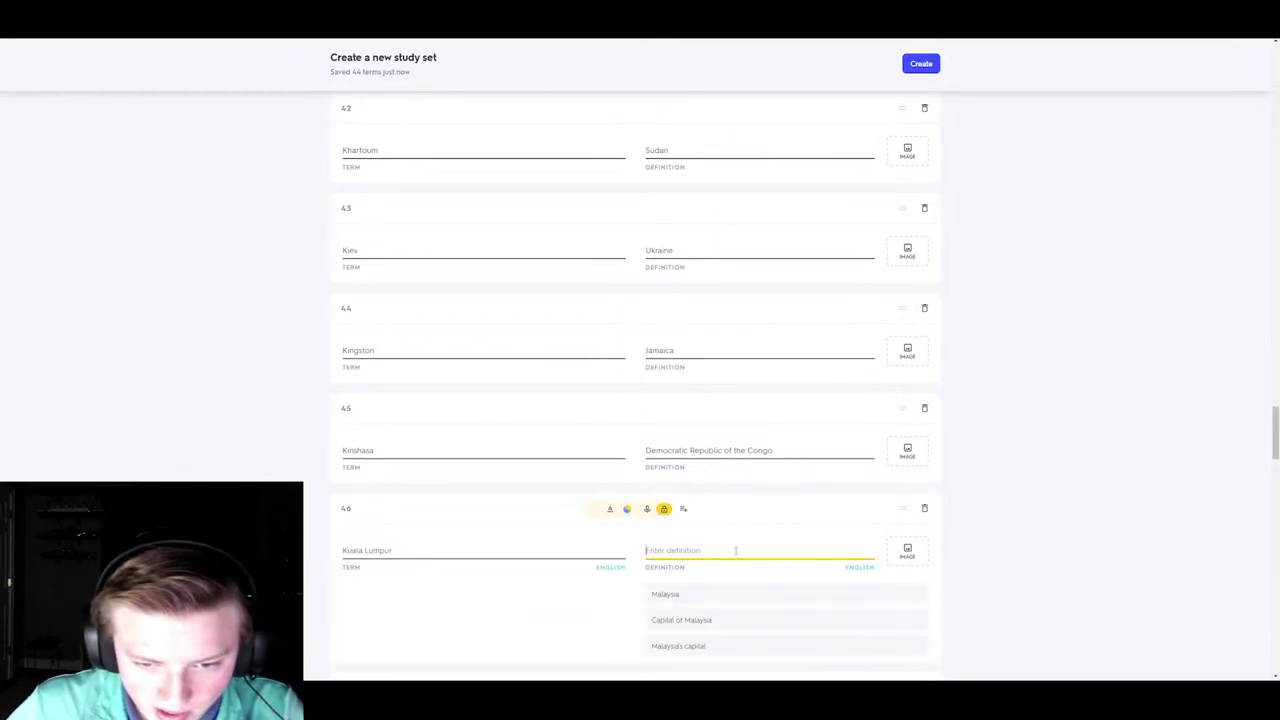
click(700, 593)
- Fill in card 47 with the suggested term Kuwait City and the suggested definition Kuwait
scroll(457, 480, down, 3)
click(427, 322)
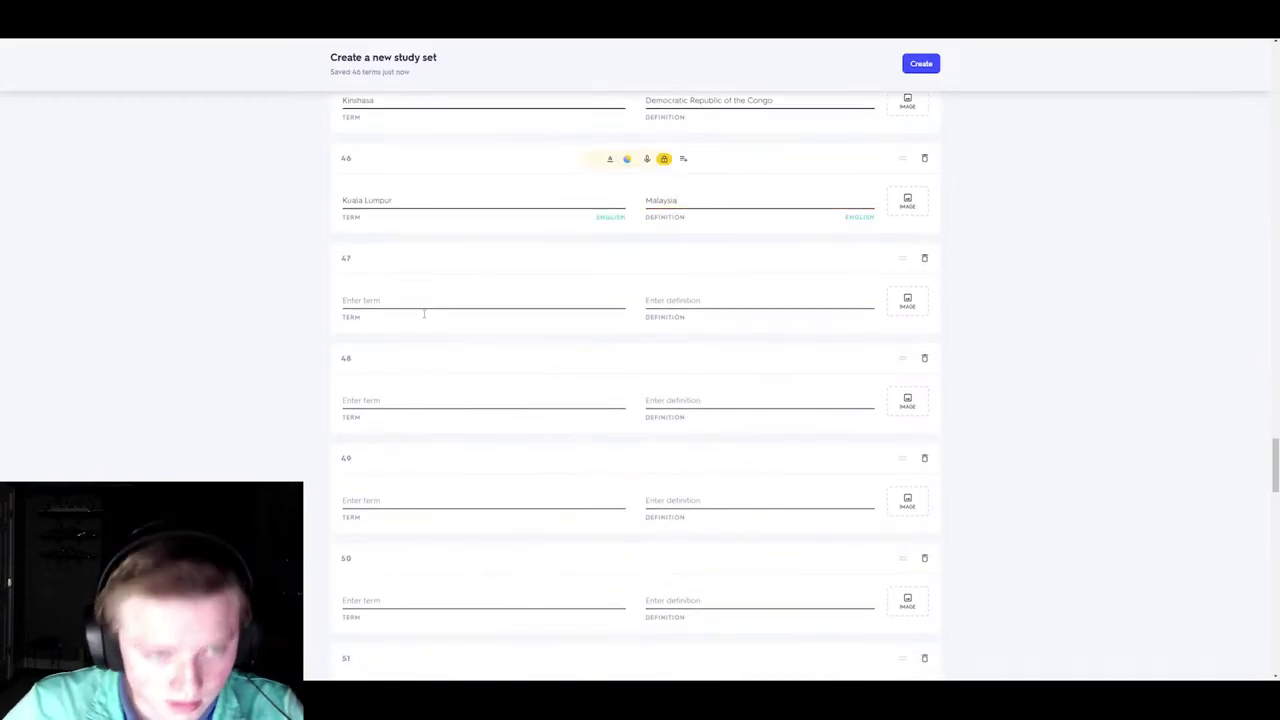
click(428, 301)
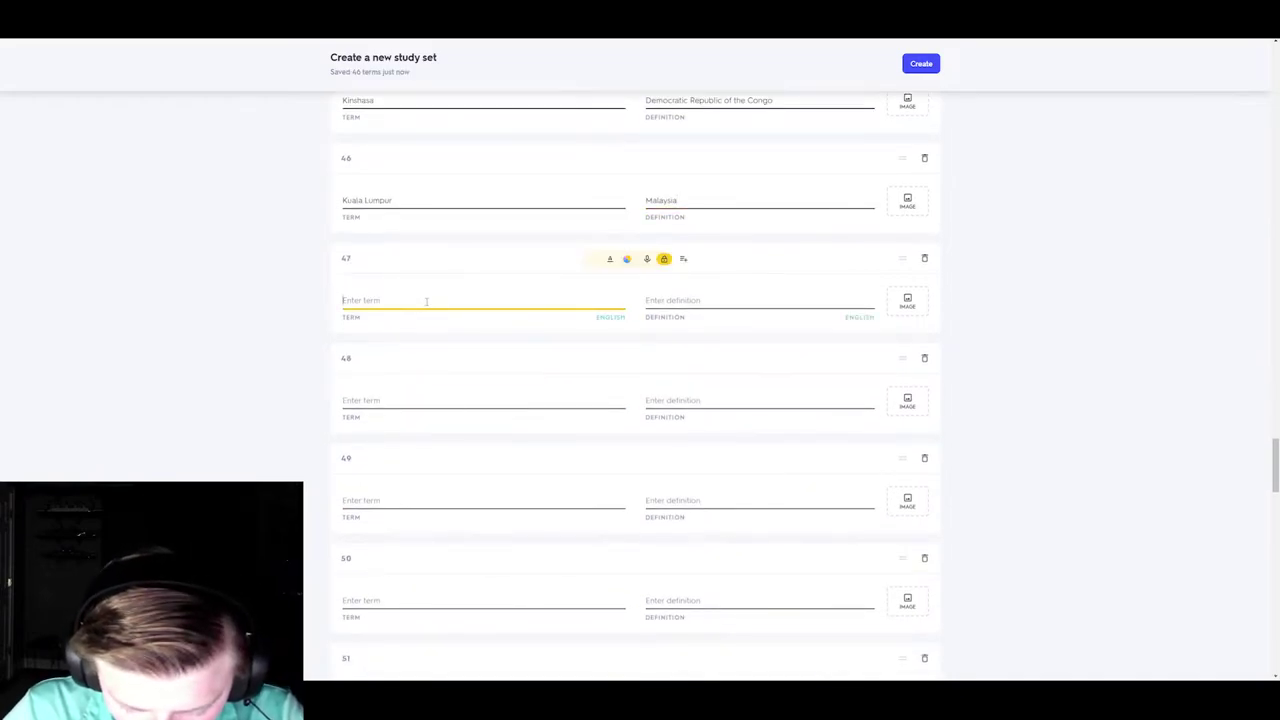
text(Kuwait)
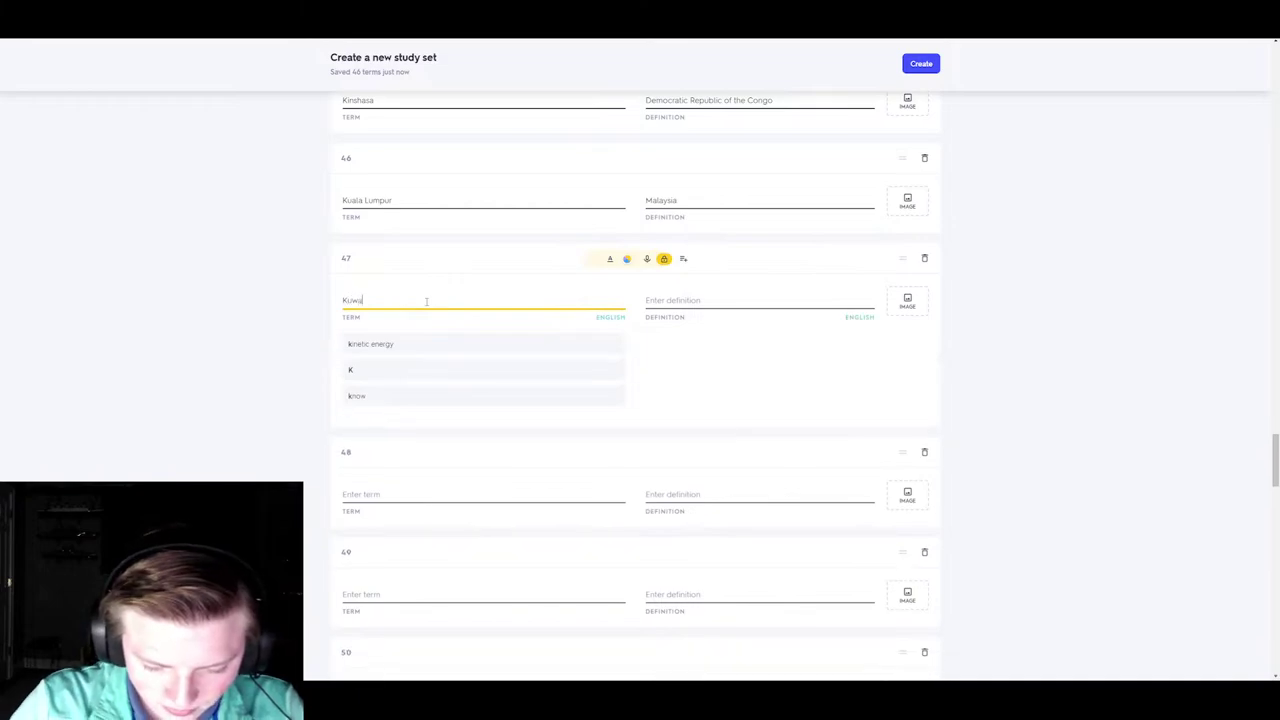
click(405, 369)
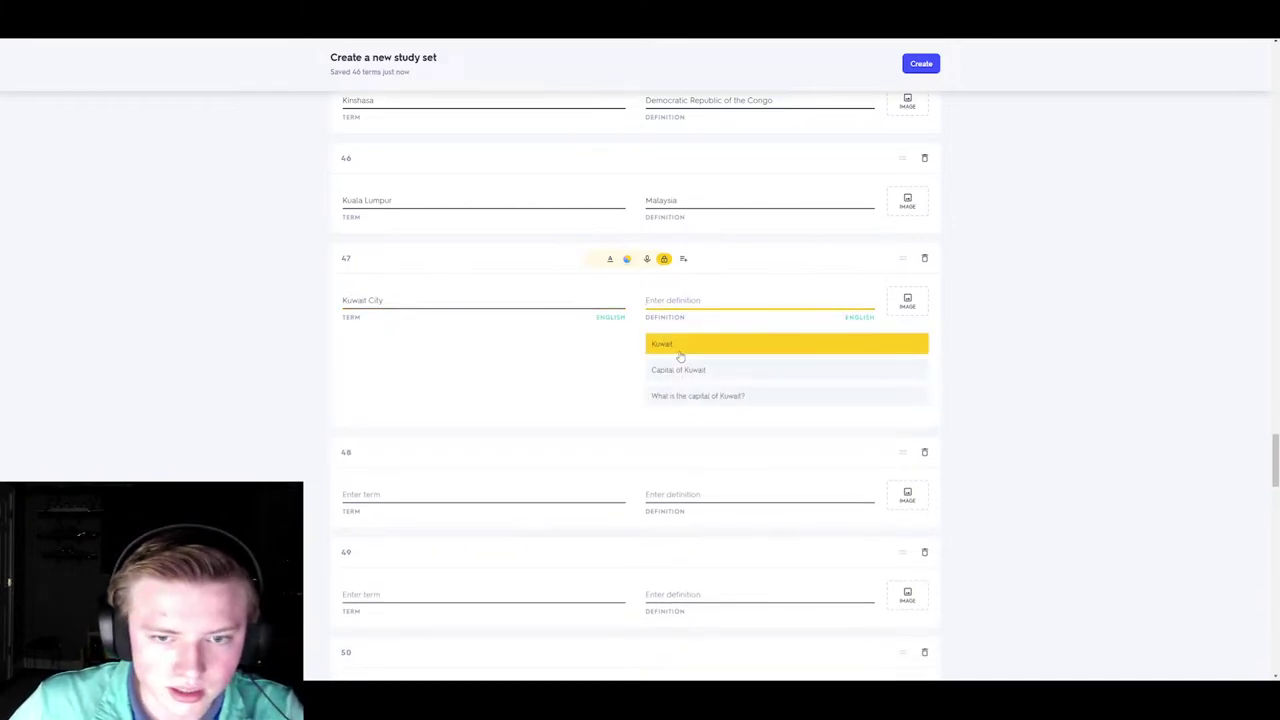
click(688, 346)
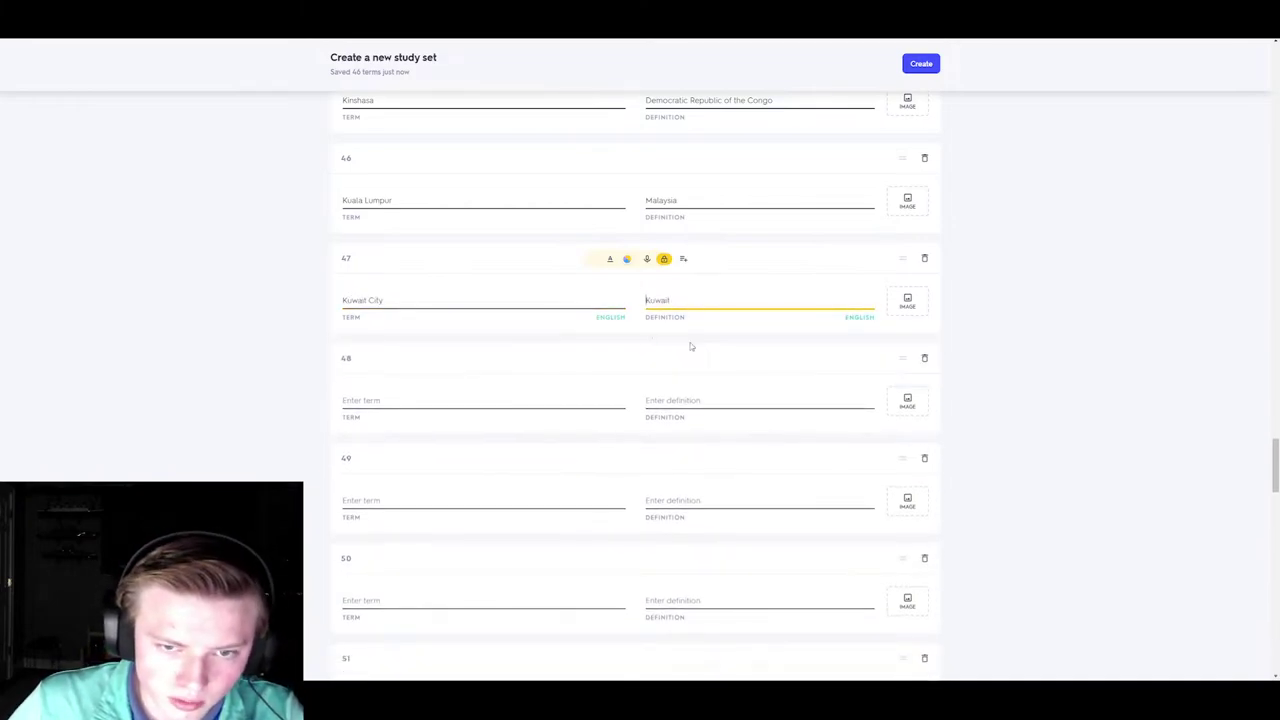
- Fill in card 48 with the term Lima and the definition Peru
click(482, 405)
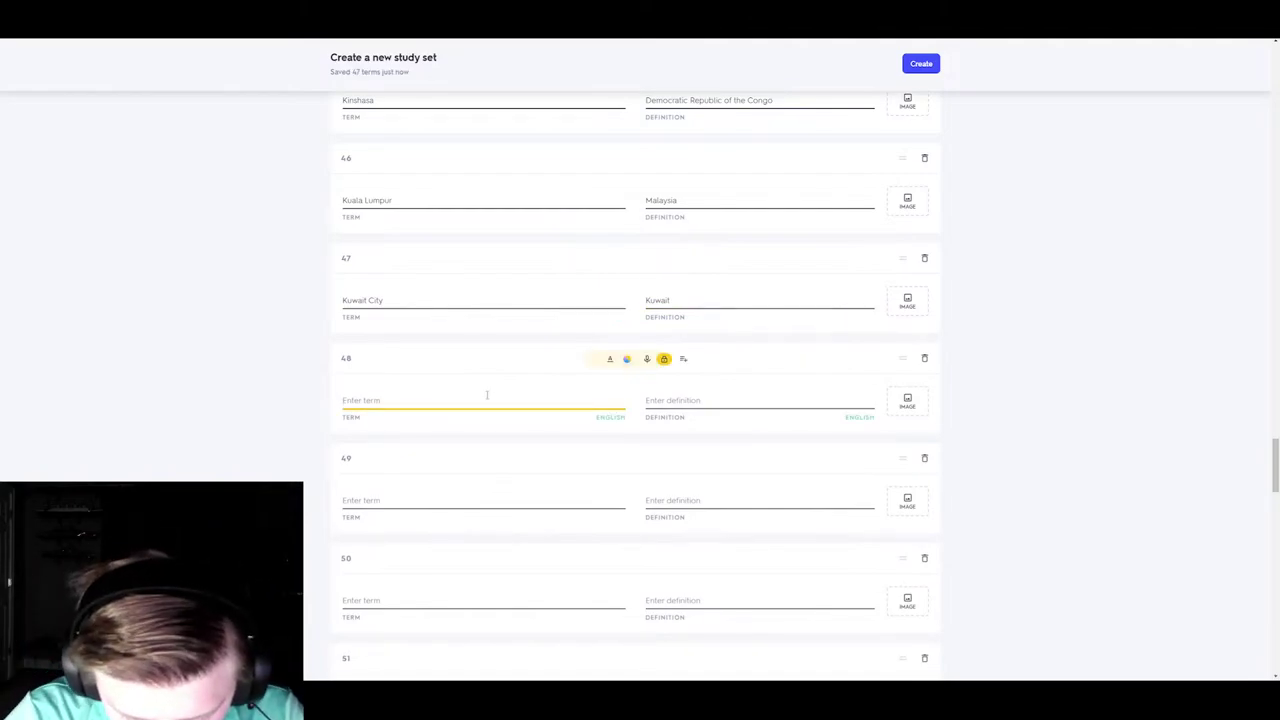
text(Lima)
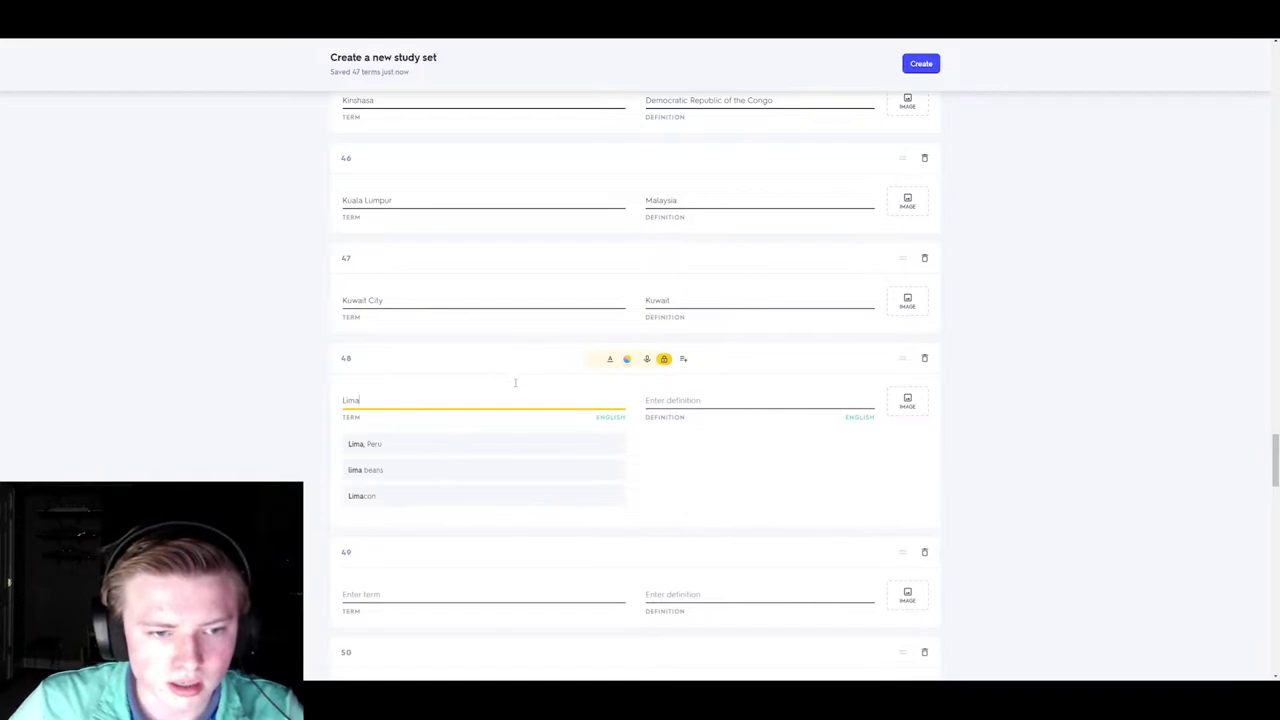
click(731, 409)
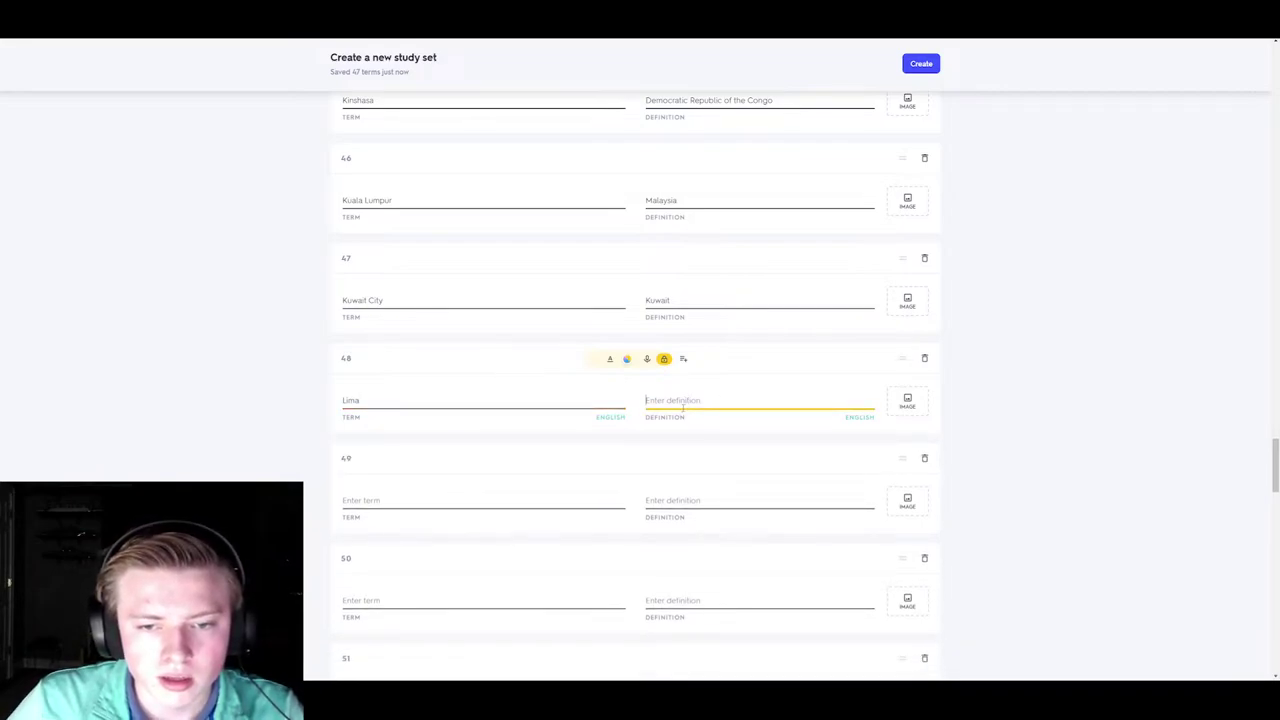
text(Peru)
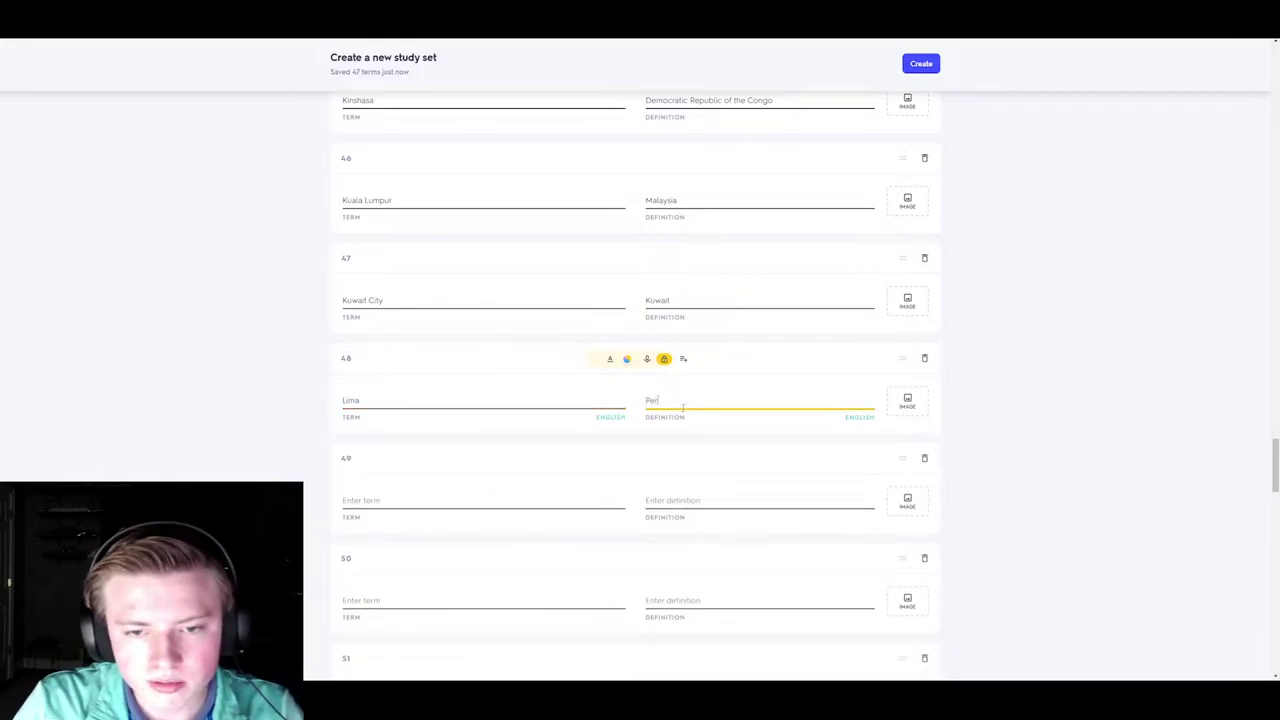
- Fill in card 49 with the term Lisbon and the suggested definition Portugal
click(436, 511)
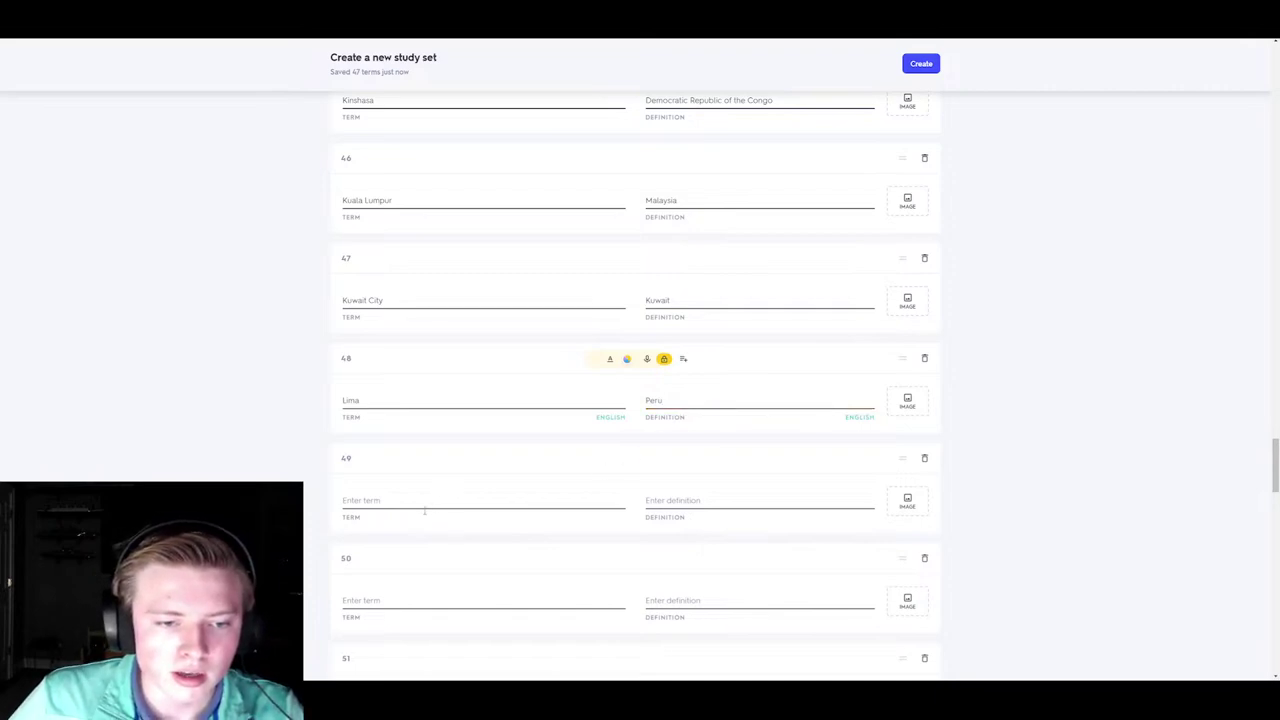
click(423, 505)
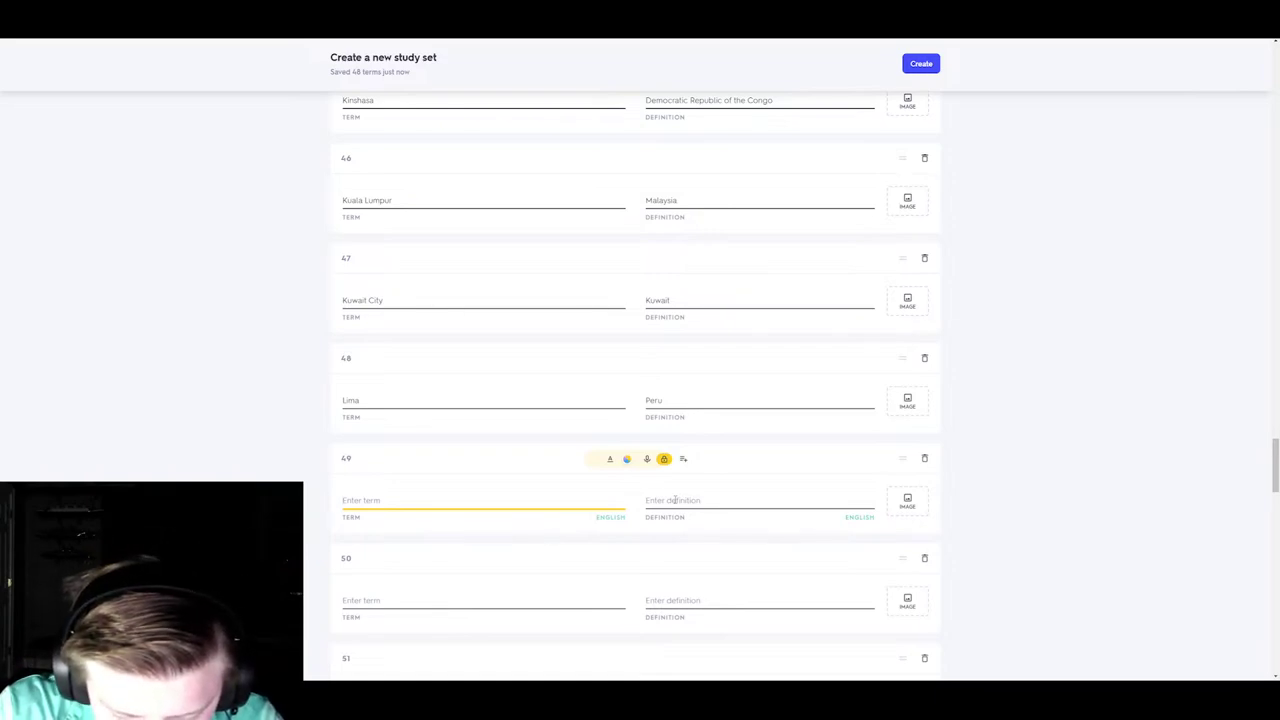
text(Lisbon)
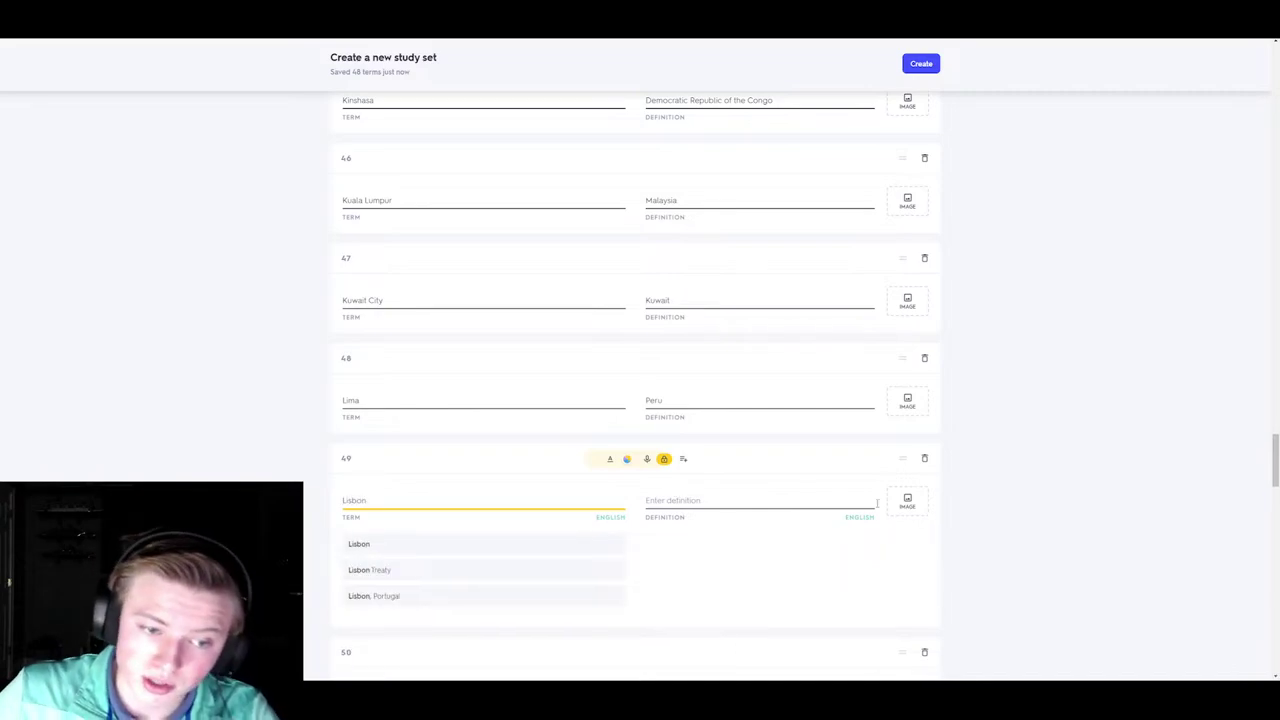
click(725, 498)
click(666, 543)
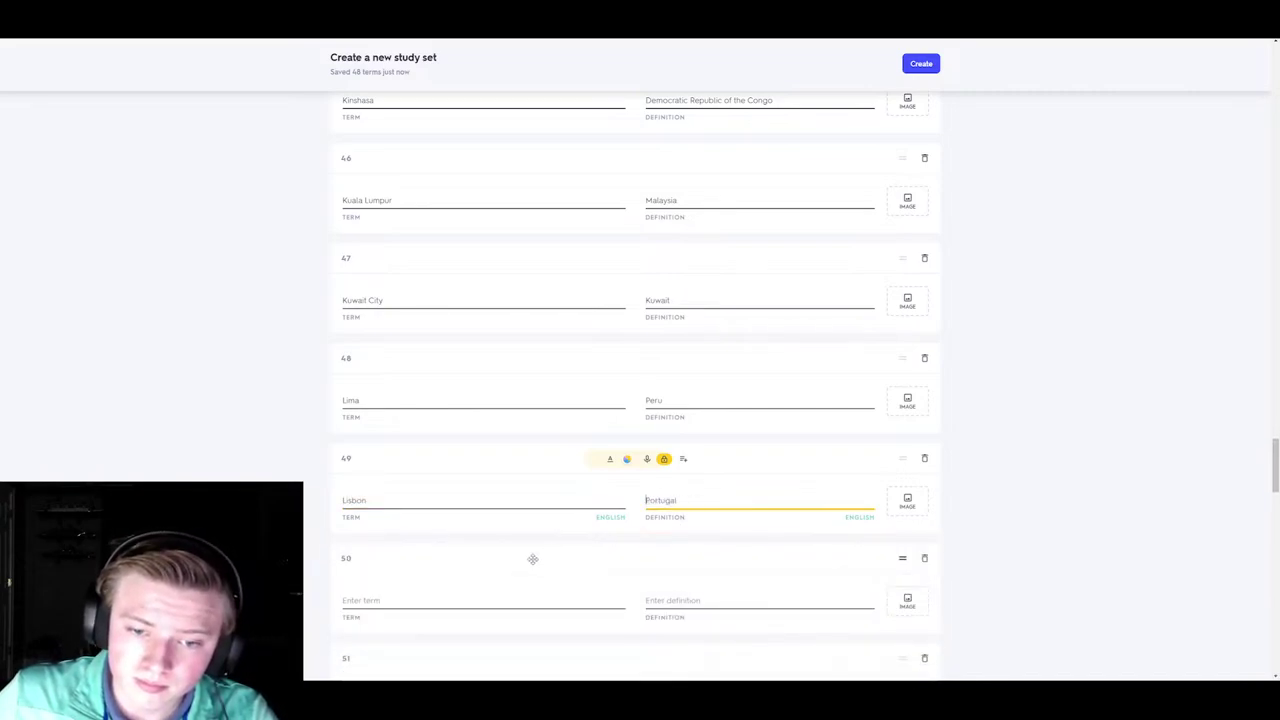
- Fill in card 50 with the term London and the suggested definition United Kingdom
scroll(443, 582, down, 3)
click(379, 203)
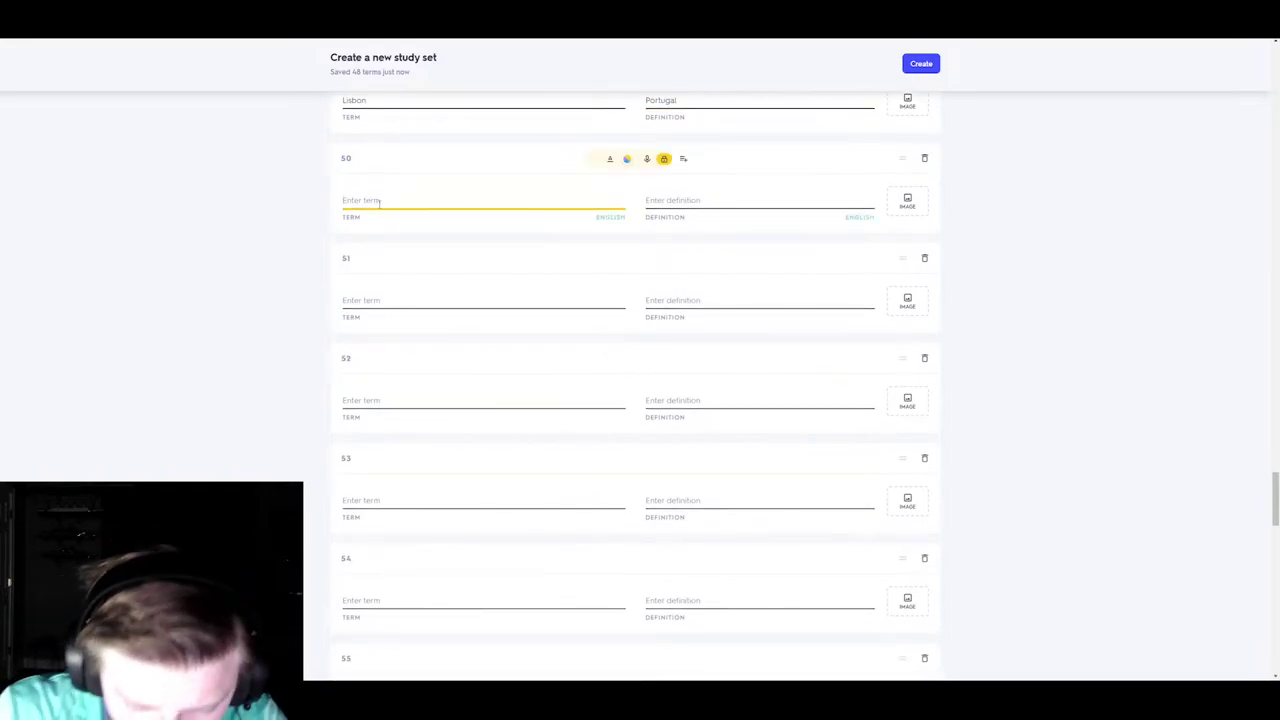
text(London)
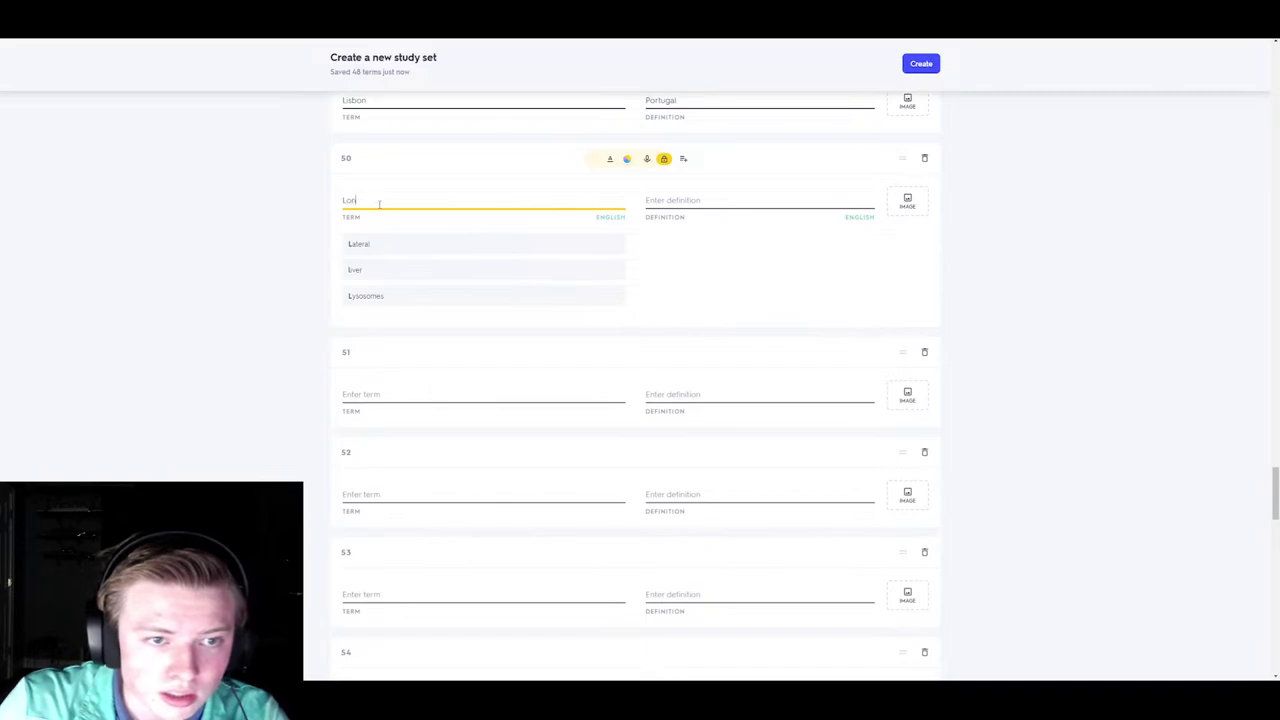
click(678, 208)
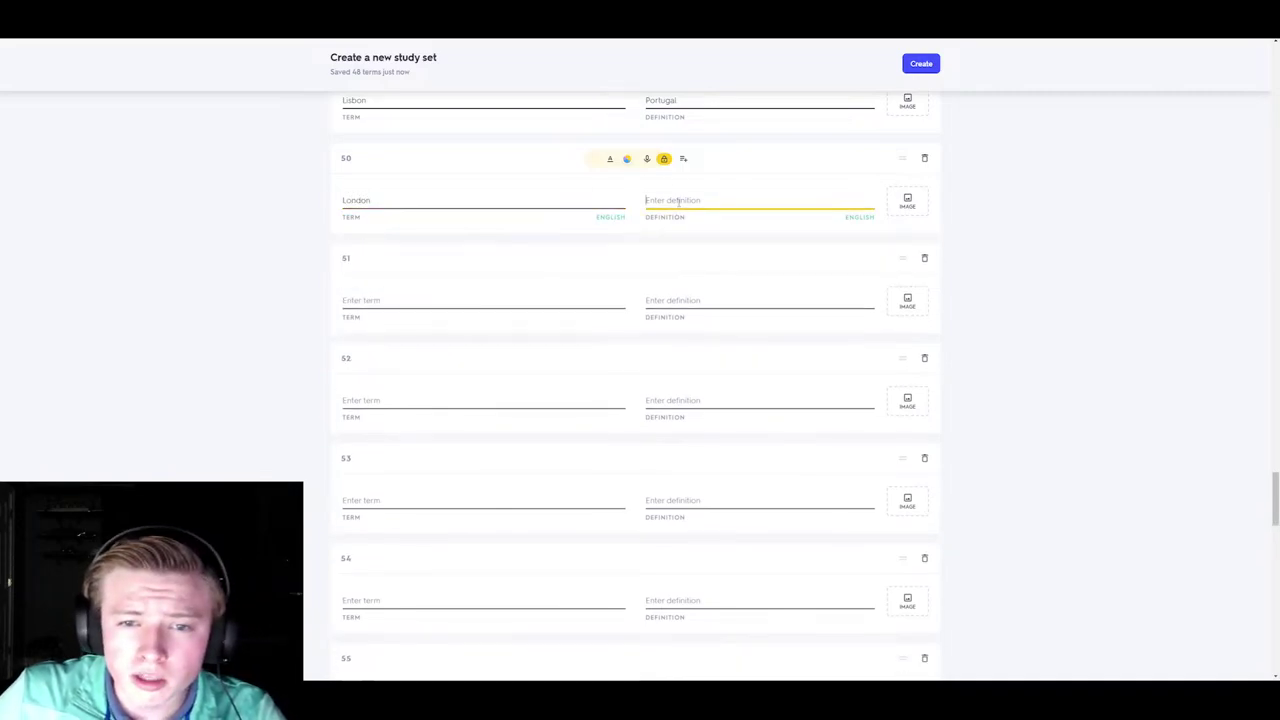
click(685, 244)
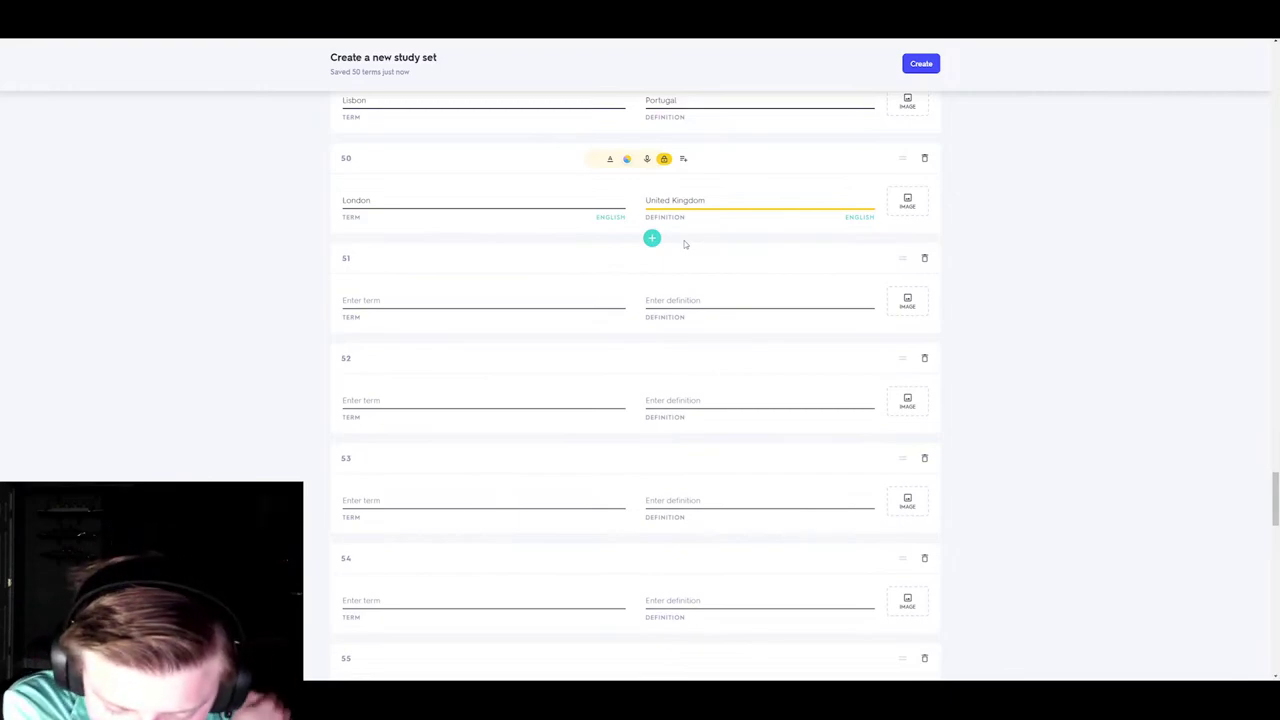
- Fill in card 51 with the term Madrid and the suggested definition Spain
click(483, 302)
text(Madrid)
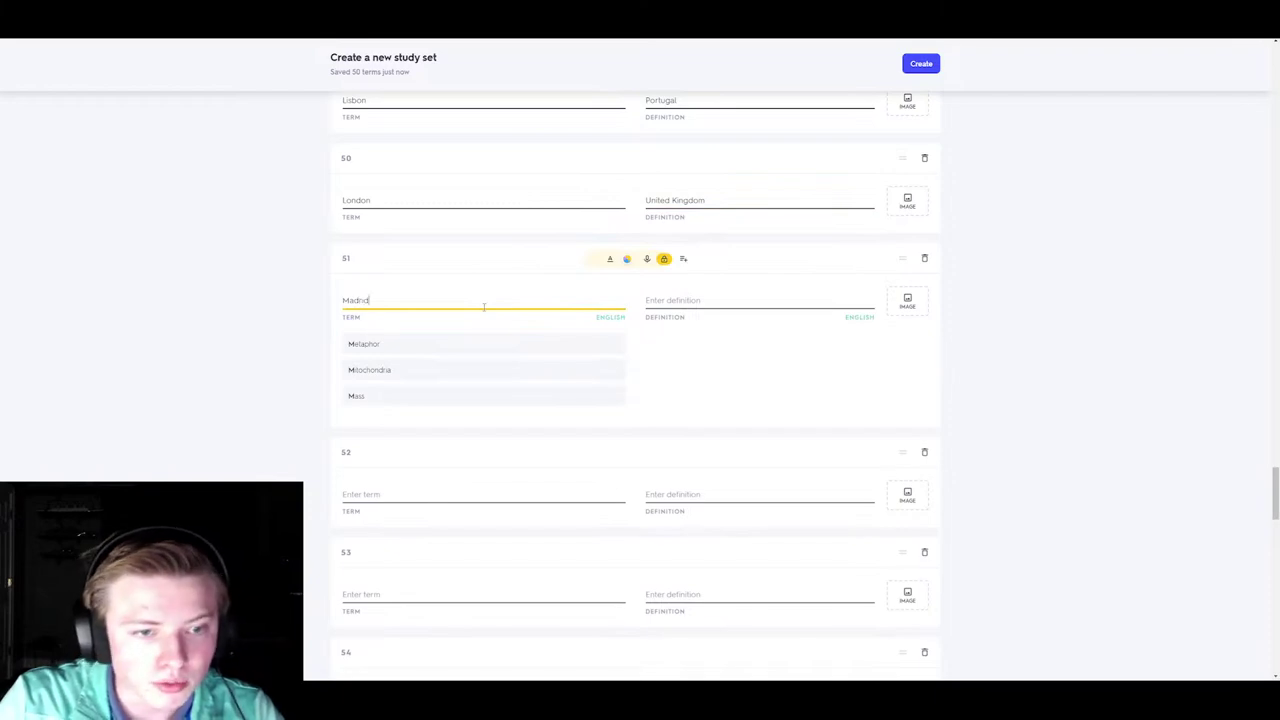
click(471, 342)
click(648, 345)
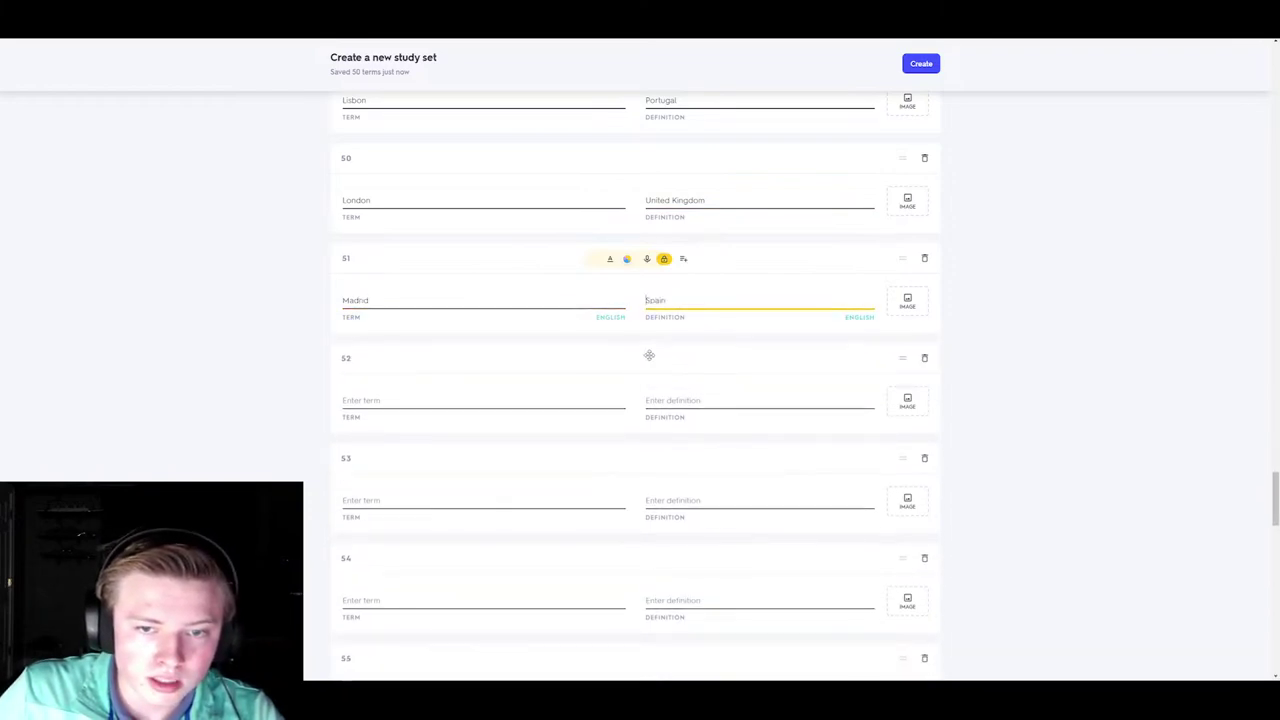
- Fill in card 52 with the term Managua and the definition Nicaragua
click(443, 406)
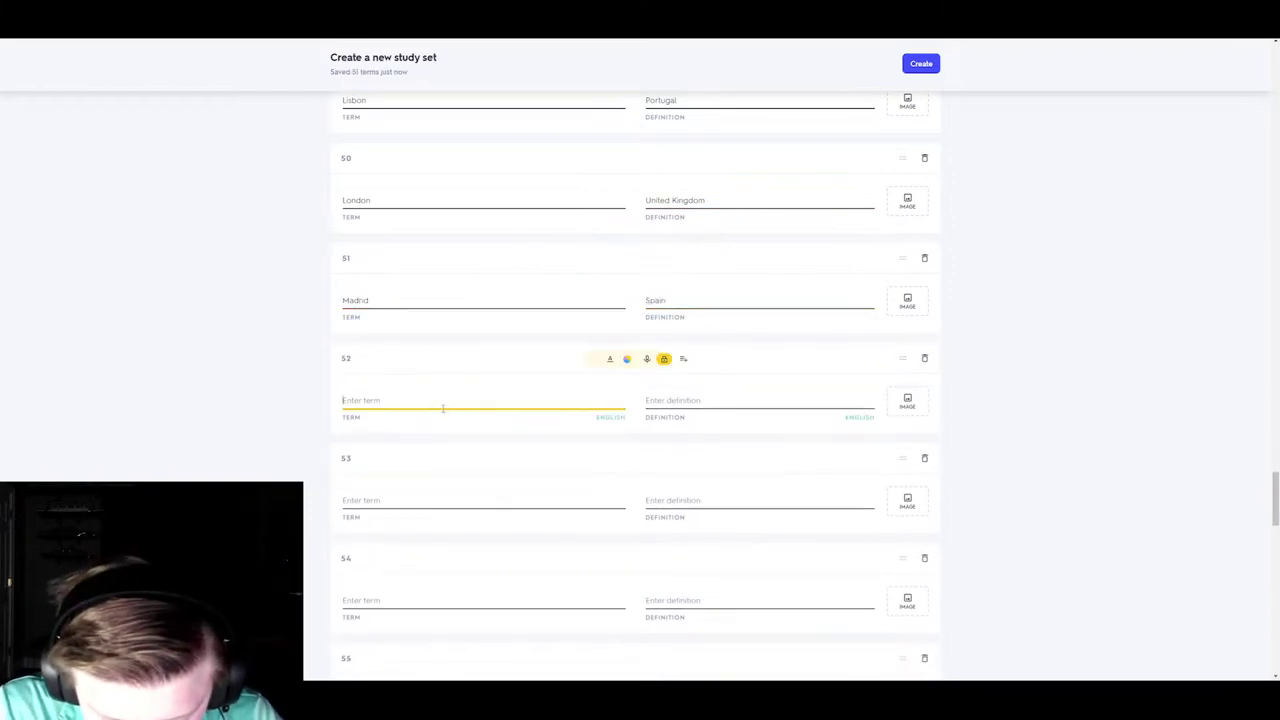
text(Mana)
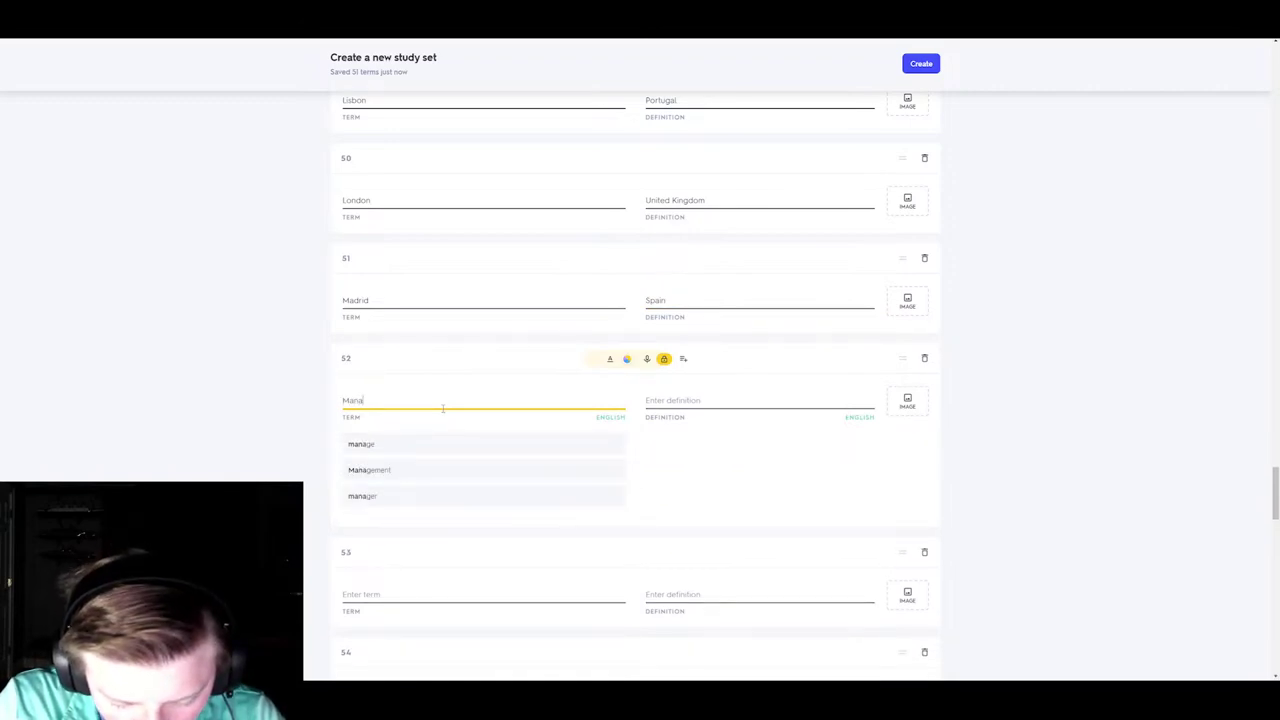
text(gua)
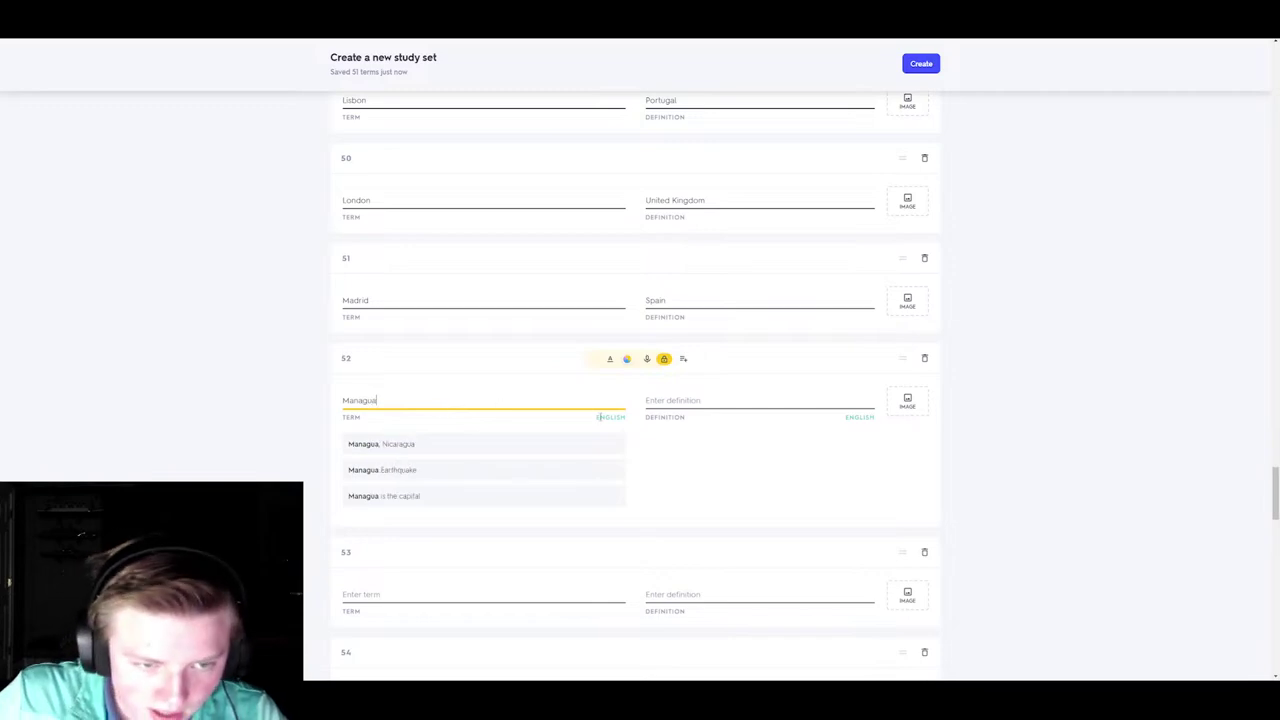
click(699, 401)
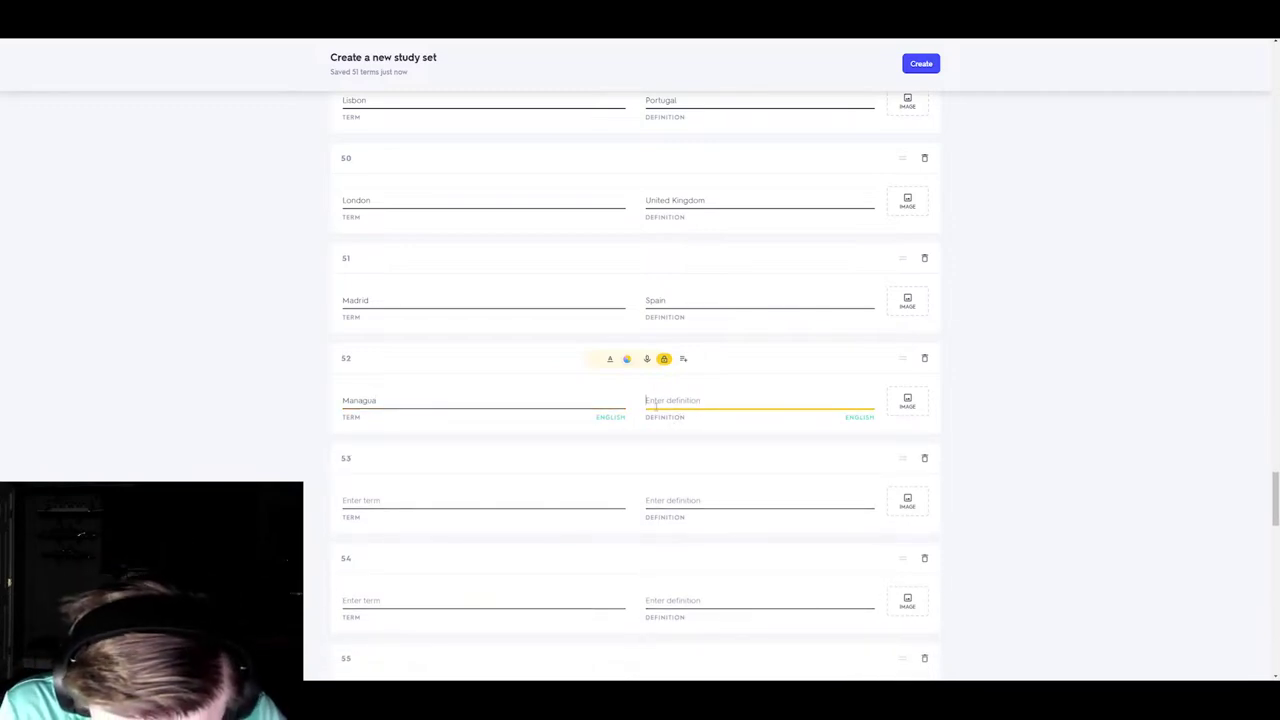
click(456, 402)
key(BackSpace)
key(BackSpace)
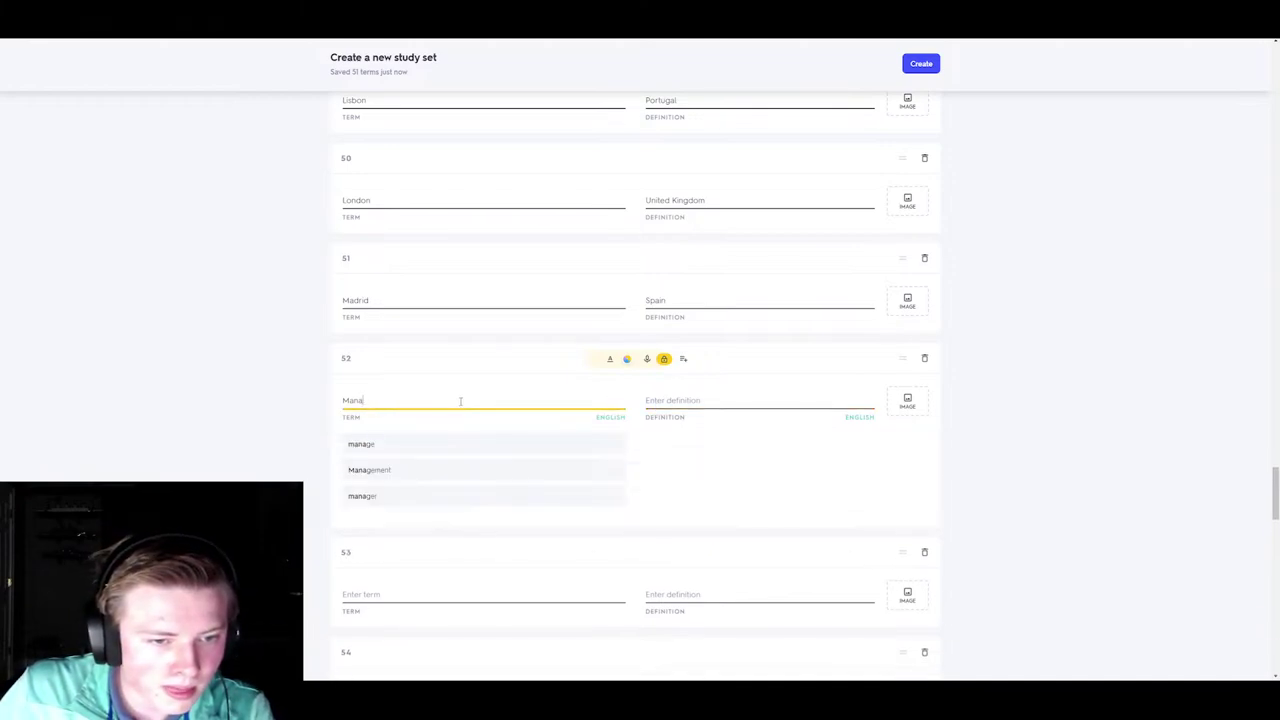
text(gua)
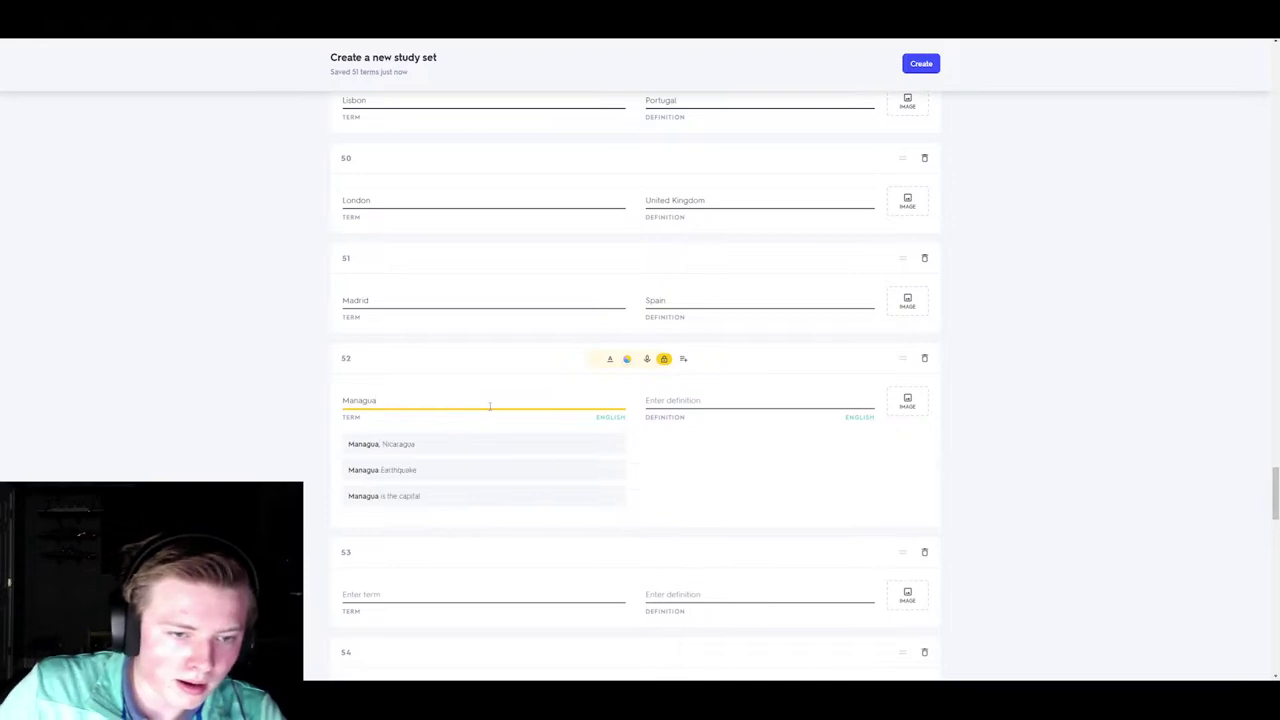
click(664, 410)
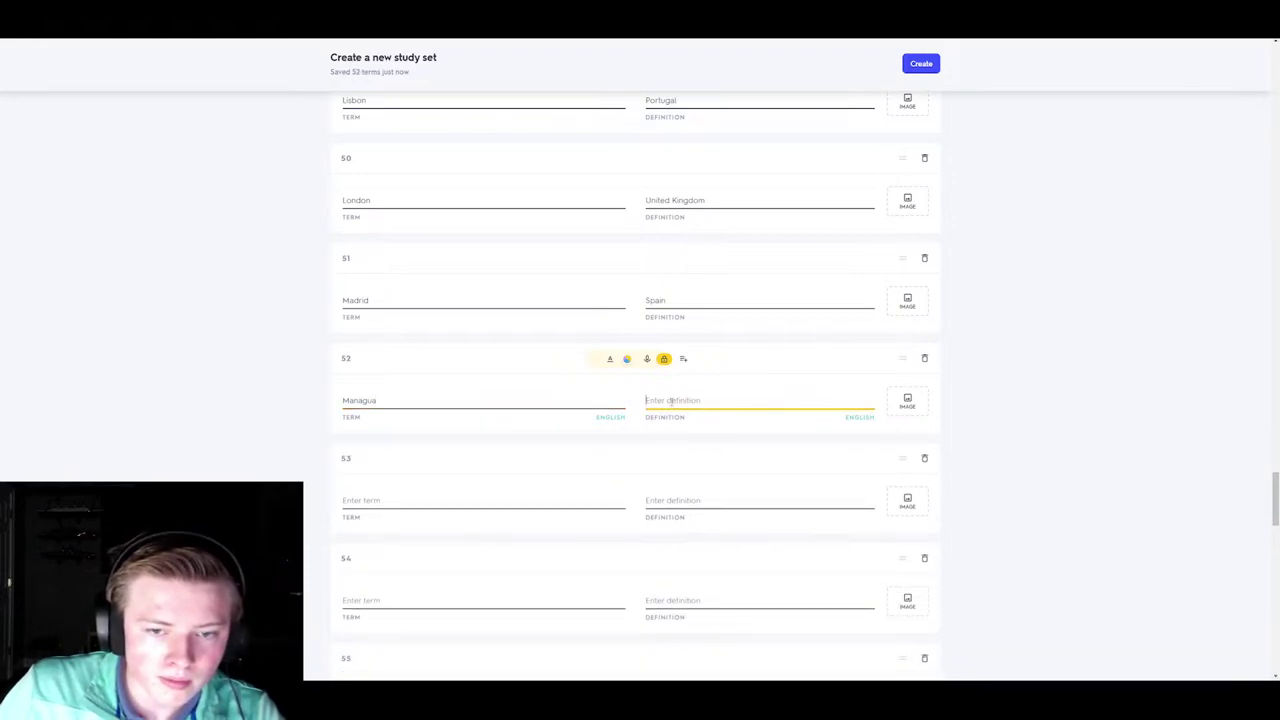
text(N)
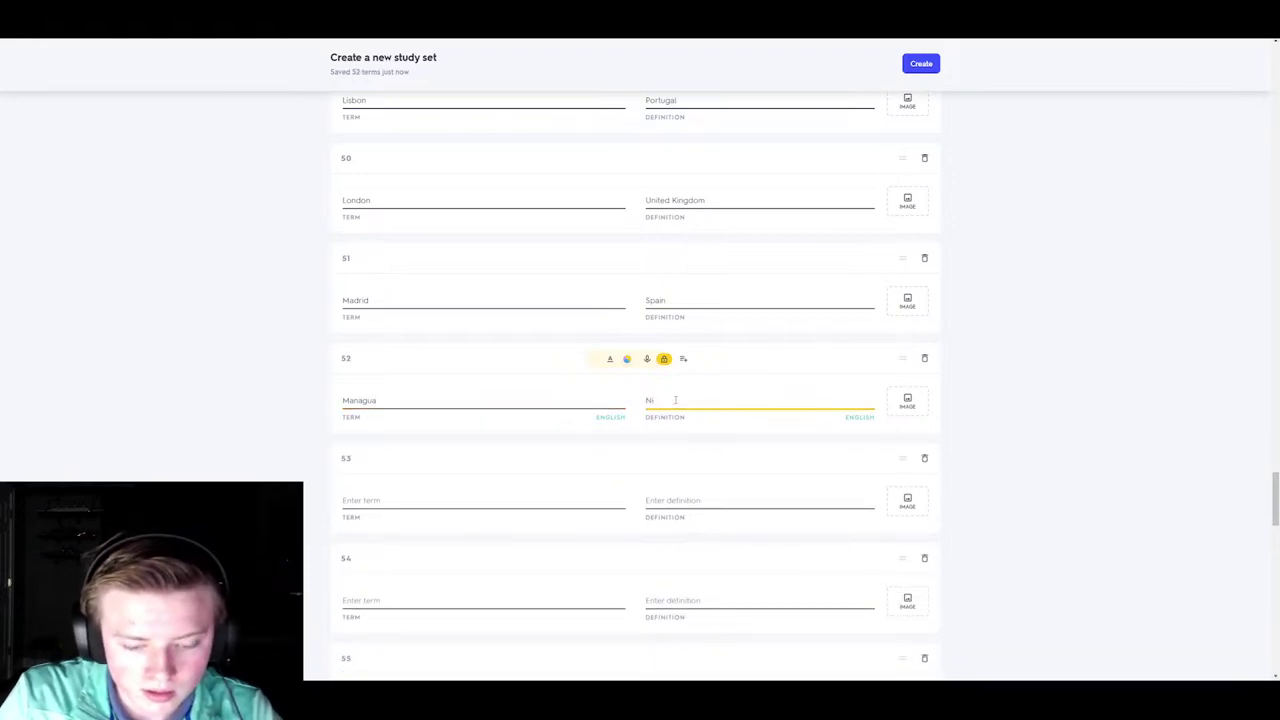
text(i)
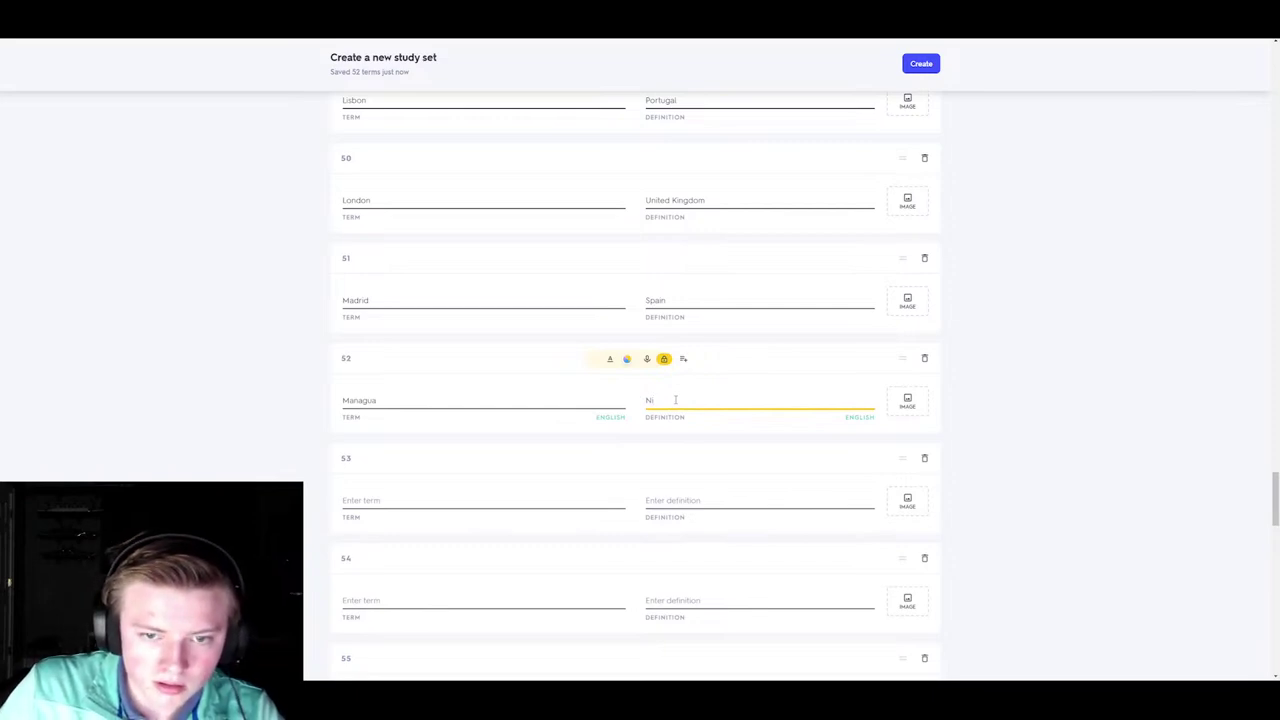
text(caragua)
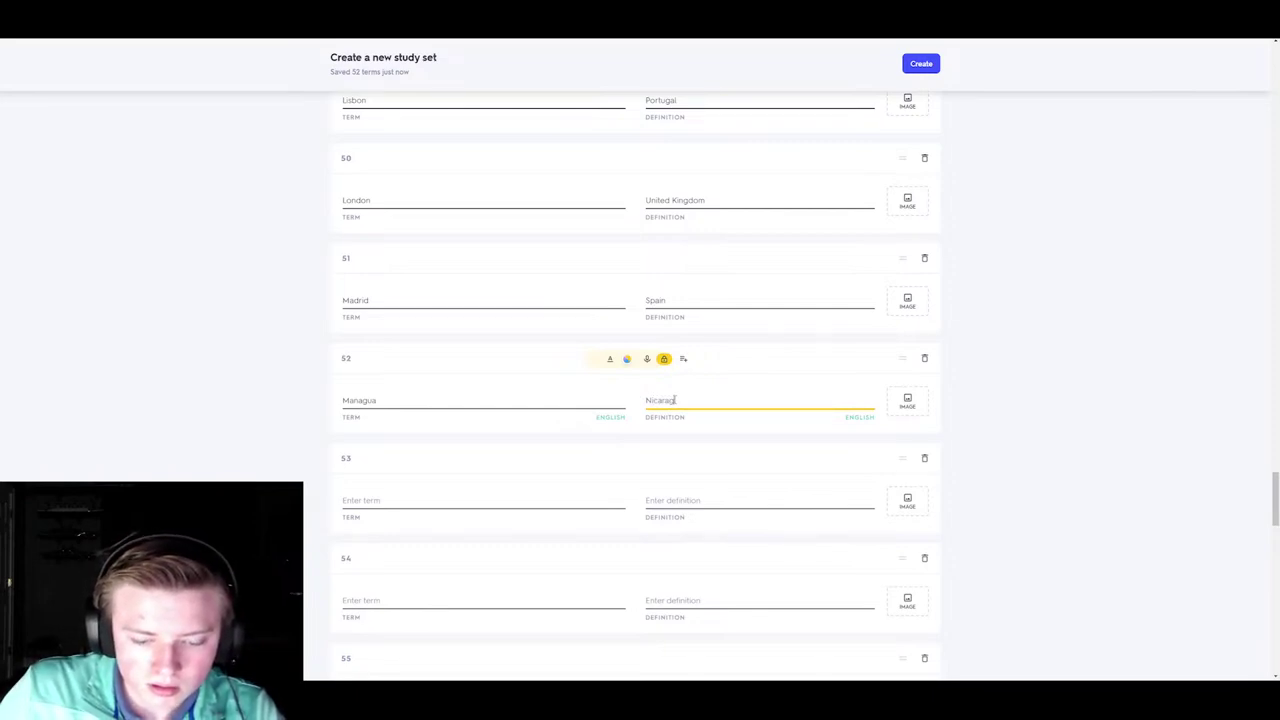
- Fill in card 53 with the term Manila and the suggested definition Philippines
click(494, 500)
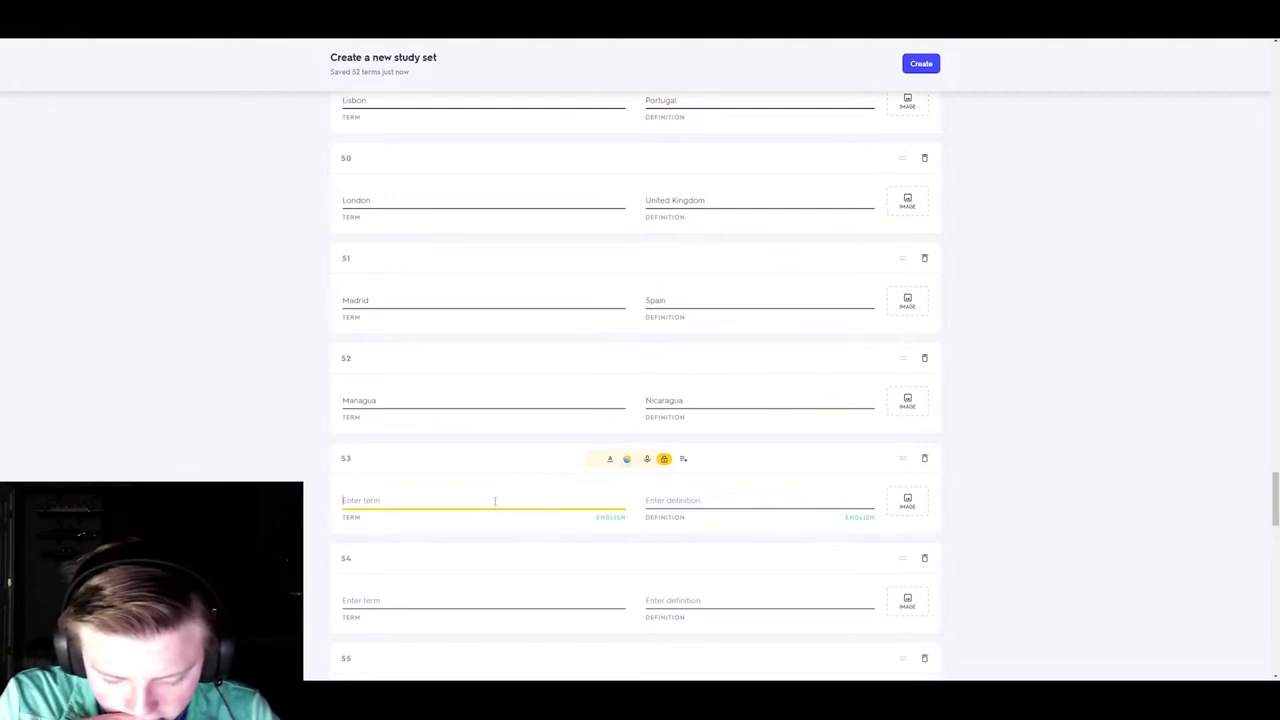
text(Man)
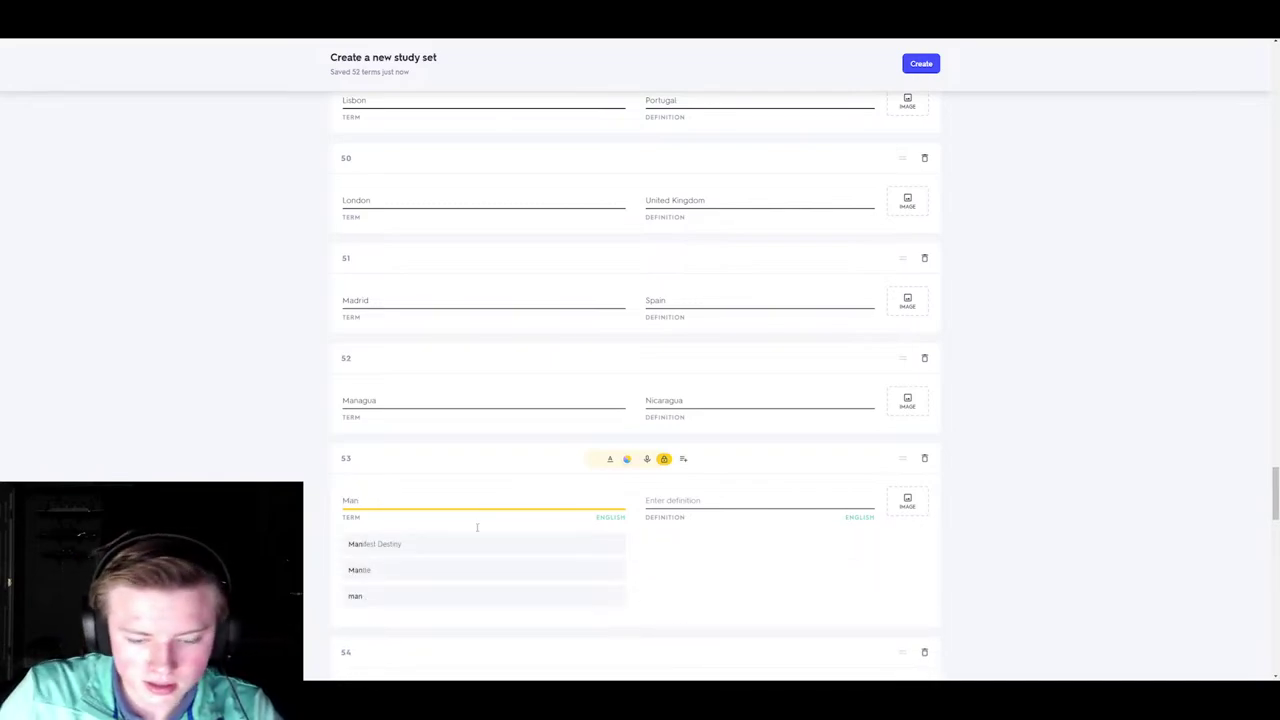
text(ila)
click(662, 517)
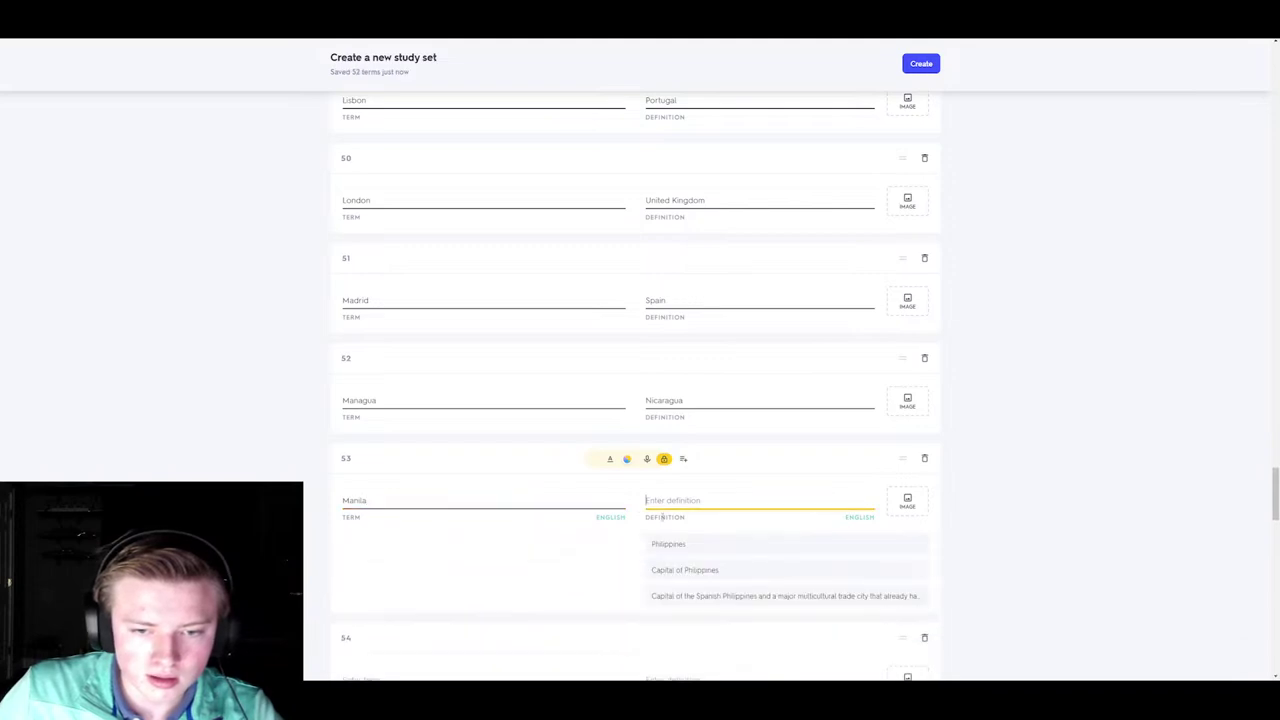
click(668, 544)
- Fill in card 54 with the term Mexico City and the suggested definition Mexico
click(405, 600)
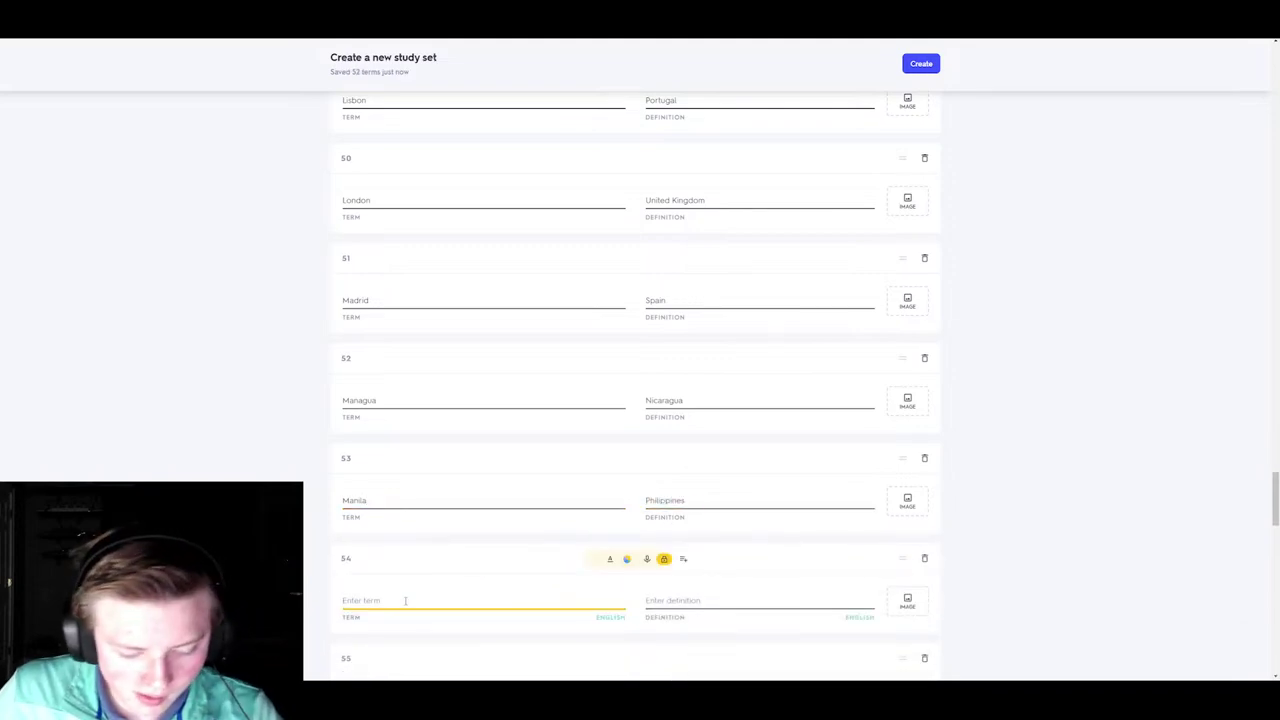
text(Mexico Ci)
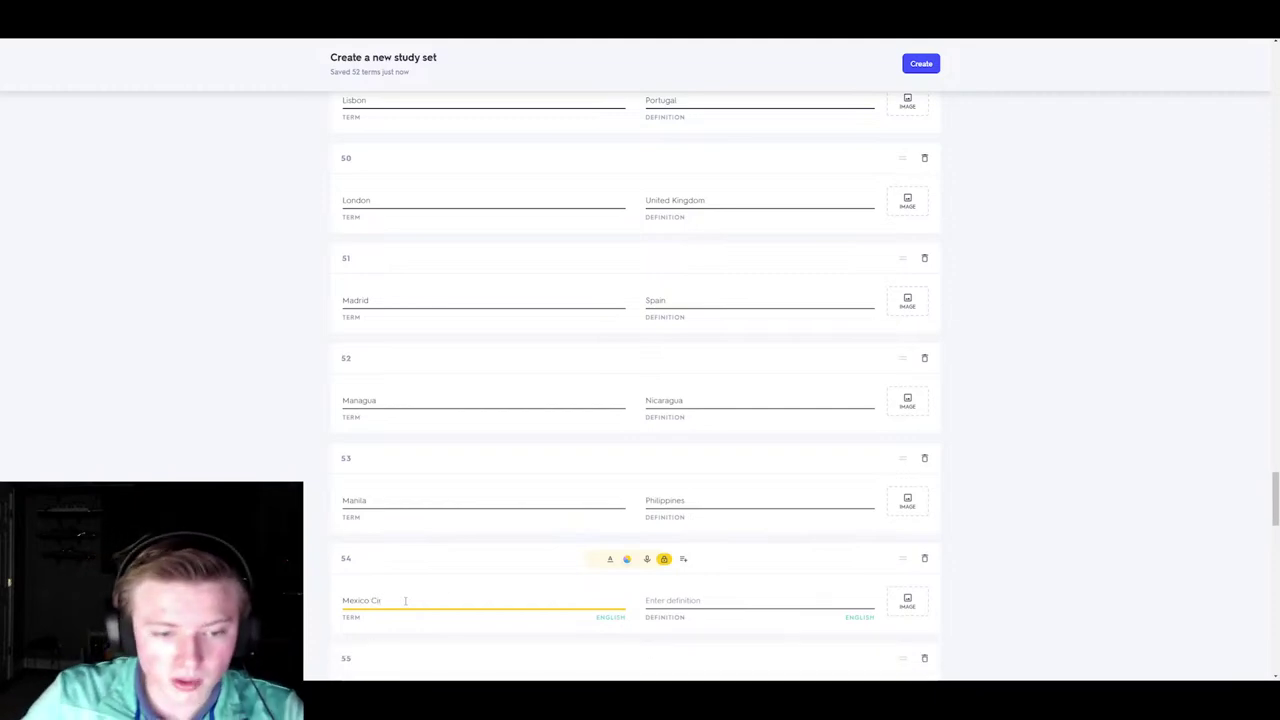
text(r)
key(BackSpace)
text(ty)
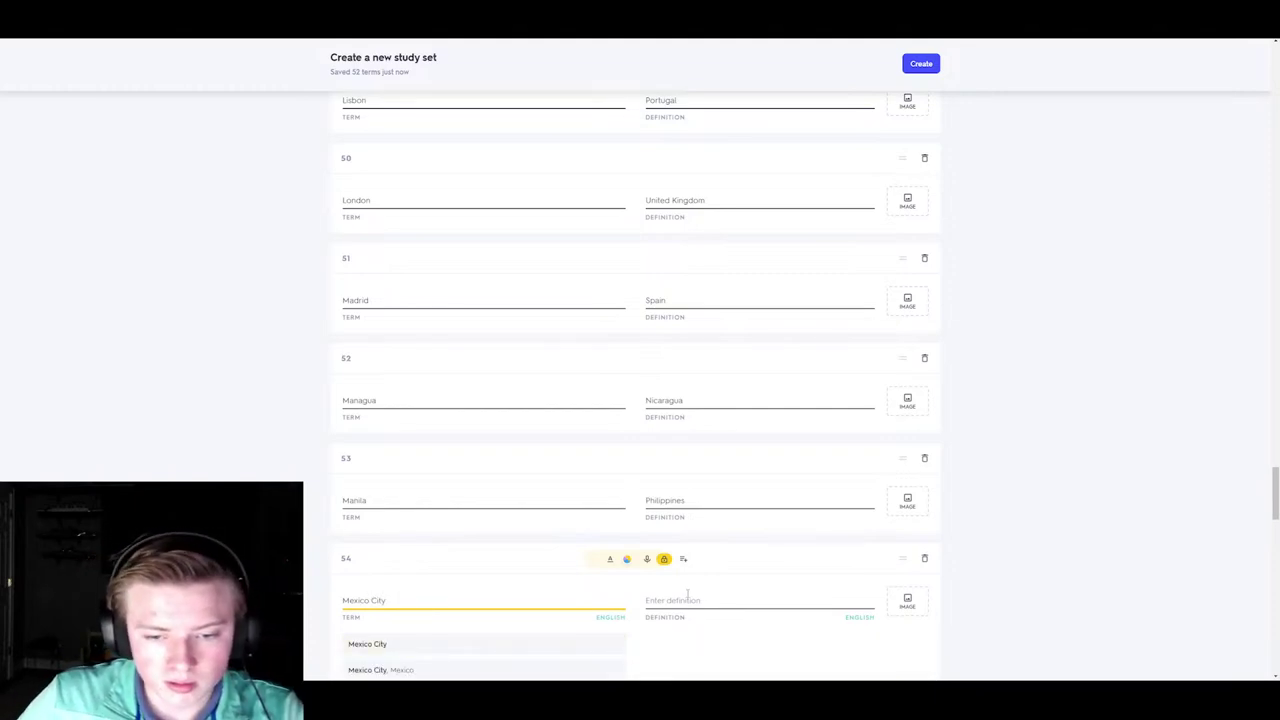
click(686, 600)
click(660, 644)
- Fill in card 55 with the term Mogadishu and the suggested definition Somalia
scroll(508, 437, down, 3)
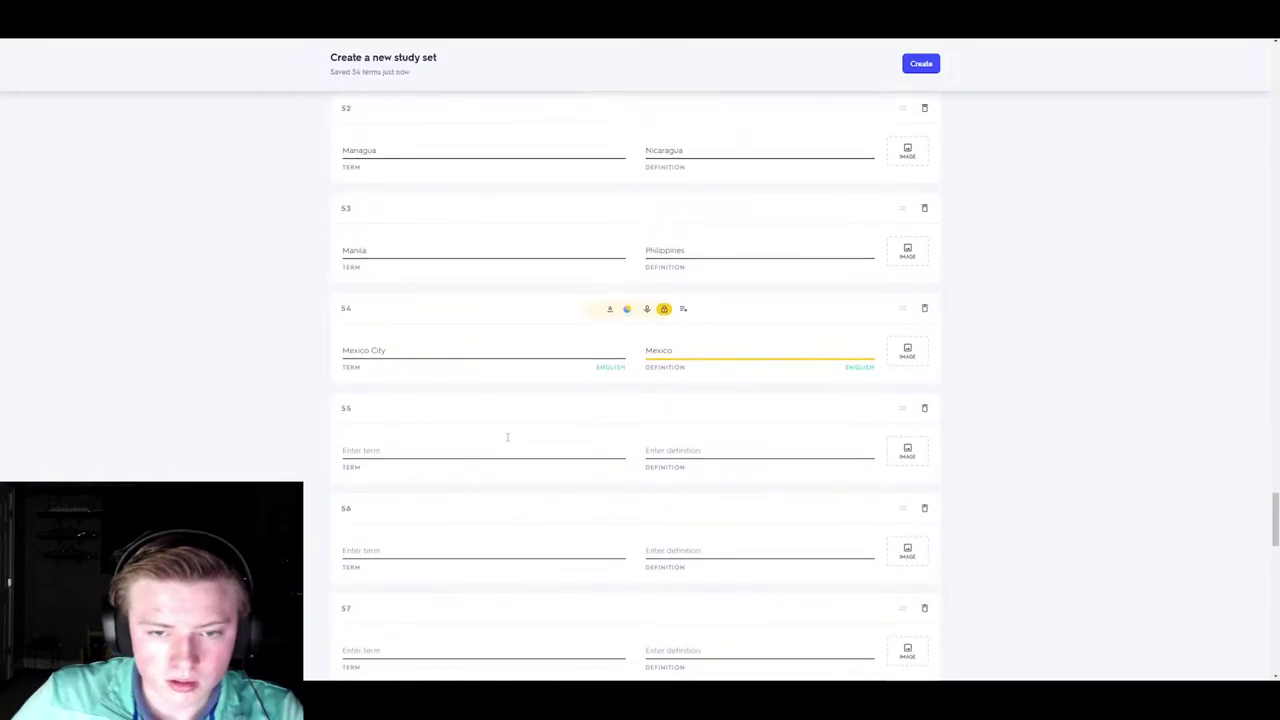
click(471, 448)
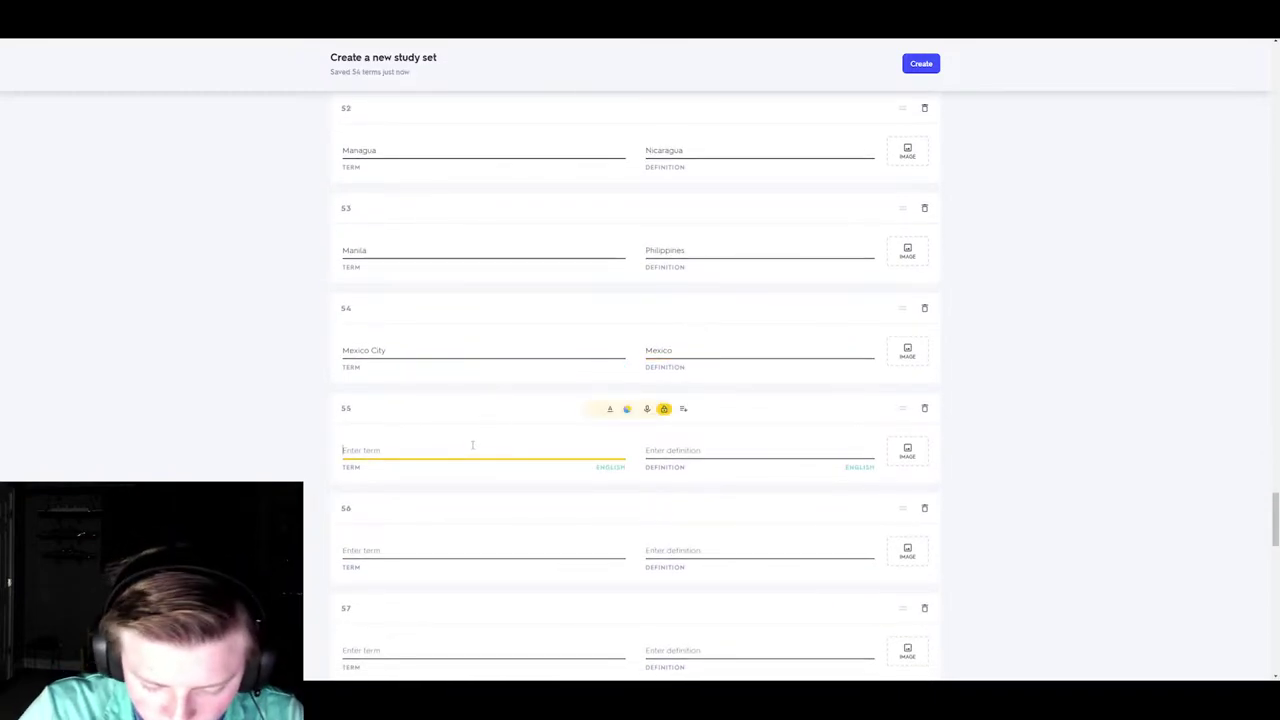
text(Mo)
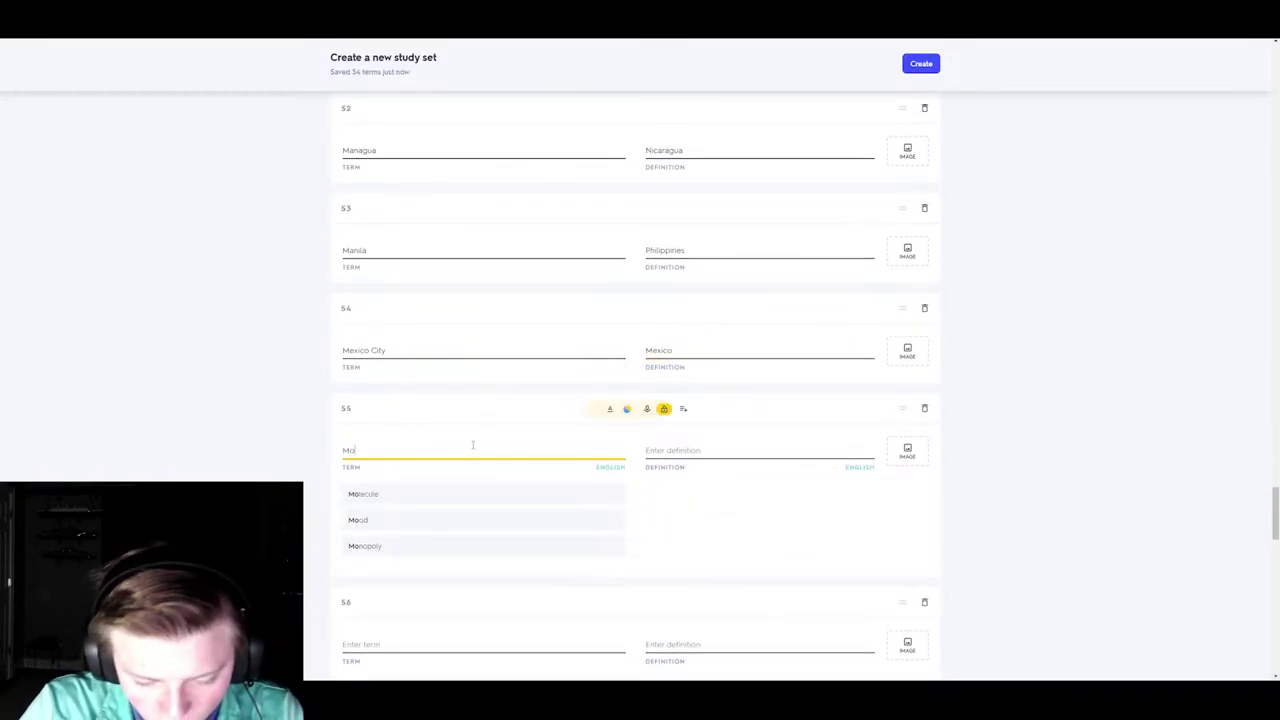
text(gadishu)
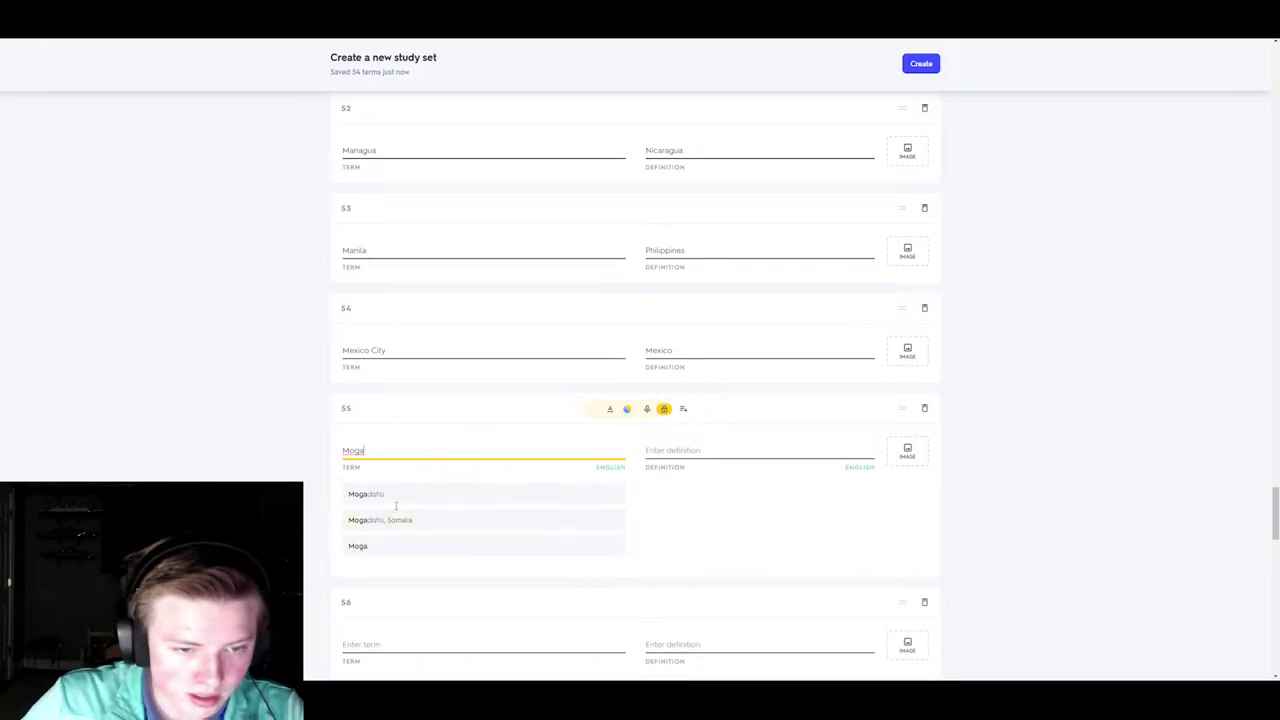
key(Tab)
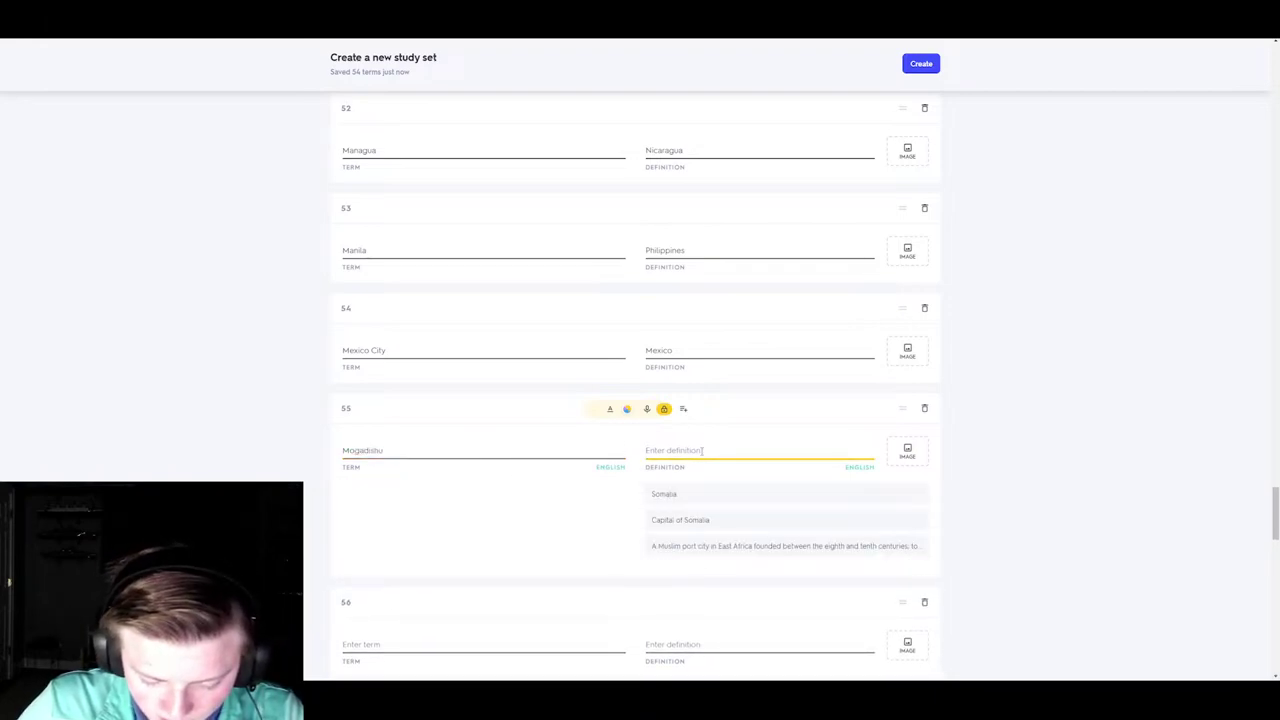
click(690, 494)
- Fill in card 56 with the term Monrovia and the suggested definition Liberia
scroll(434, 551, down, 3)
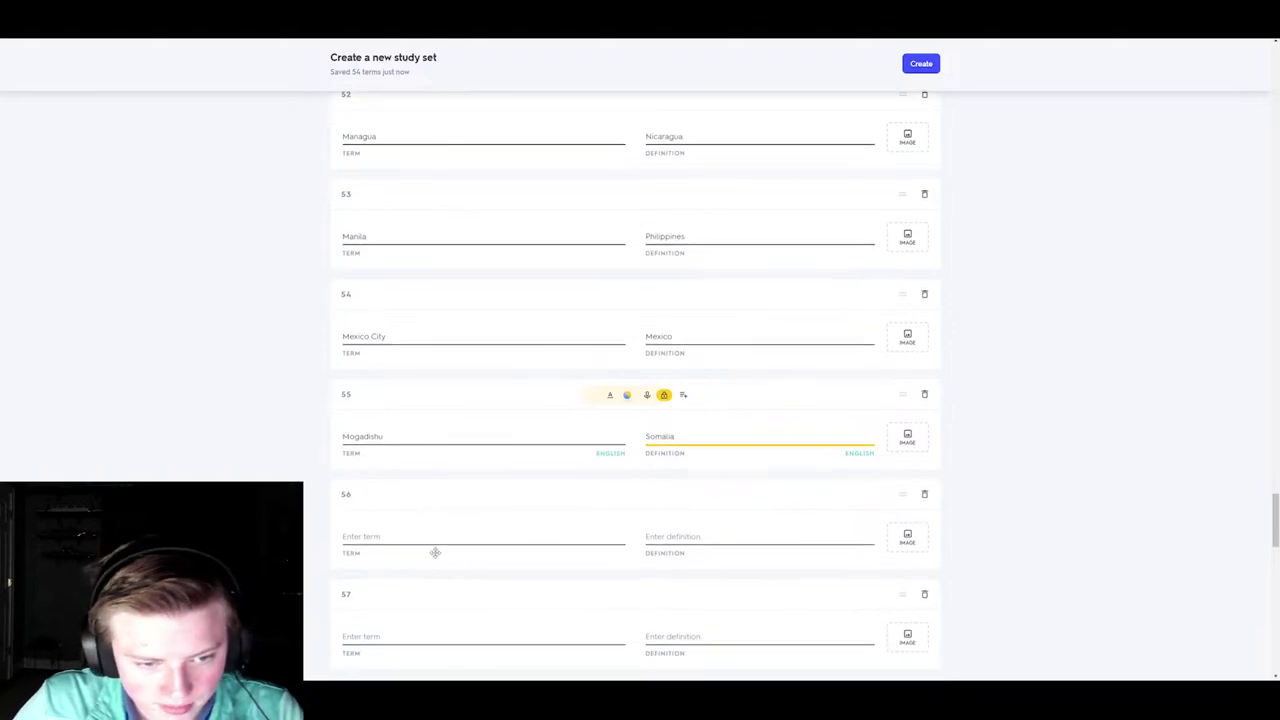
click(402, 302)
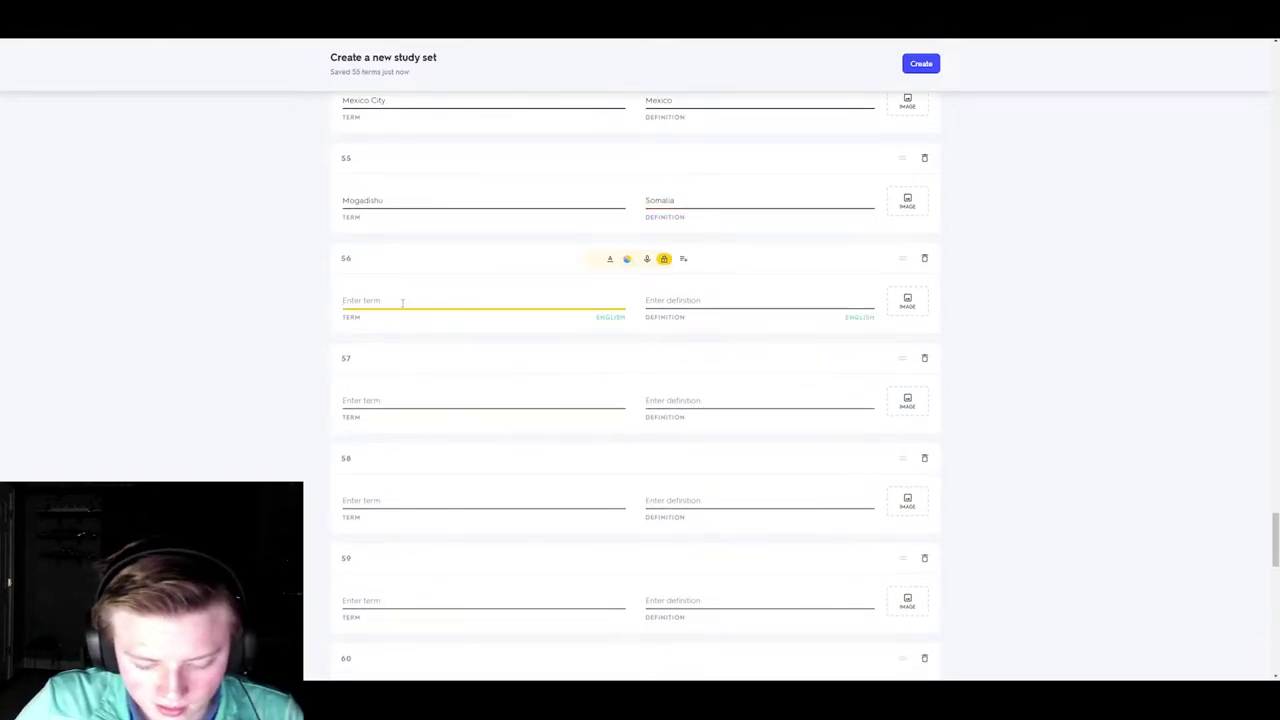
text(Mon)
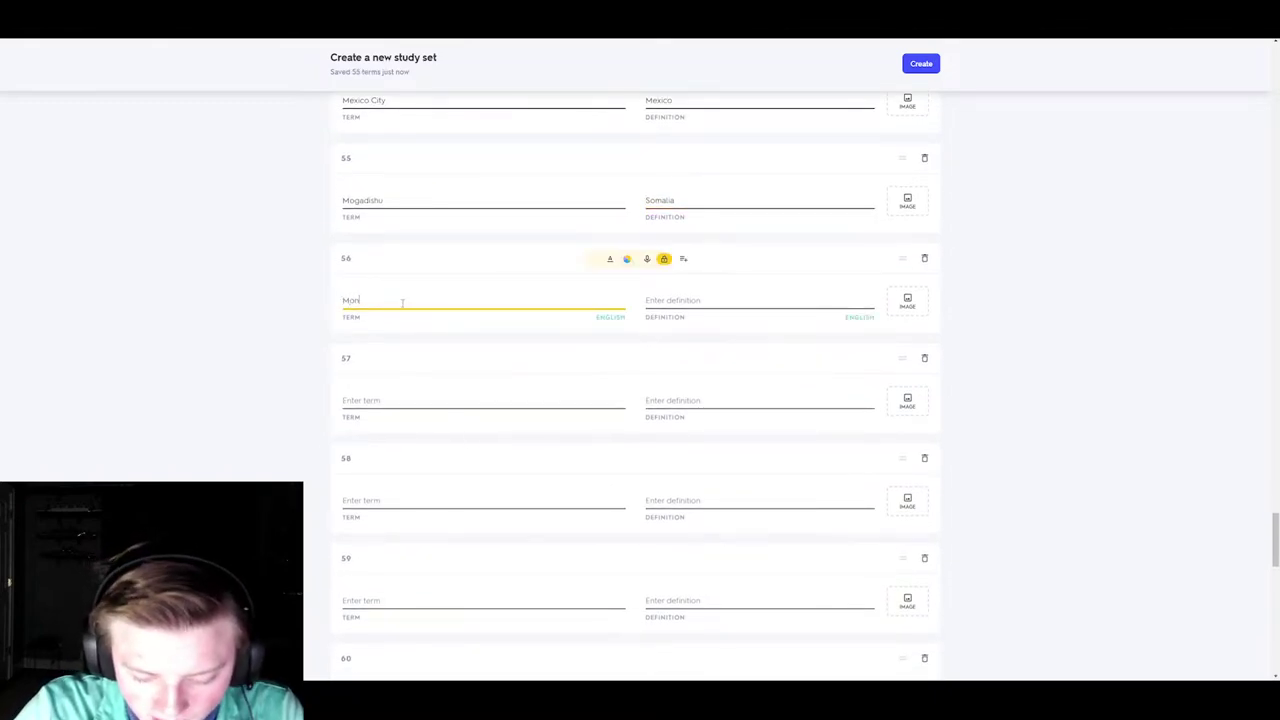
text(rovia)
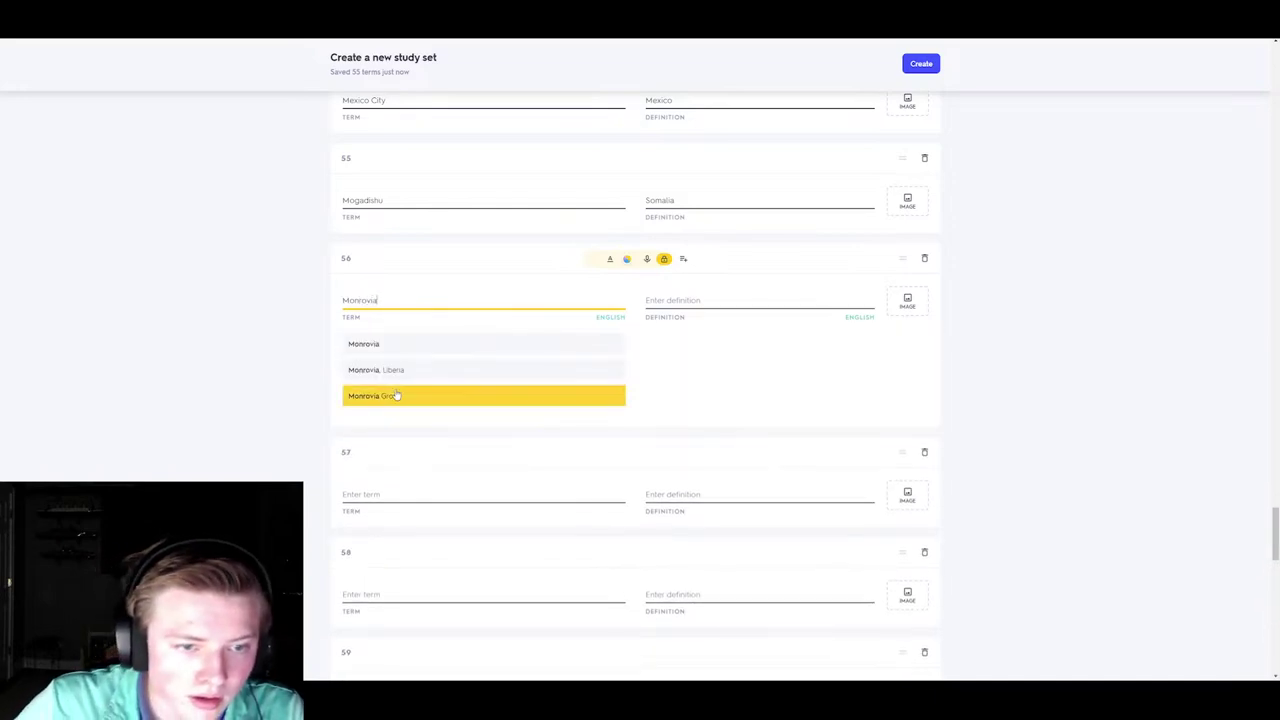
click(443, 343)
click(694, 343)
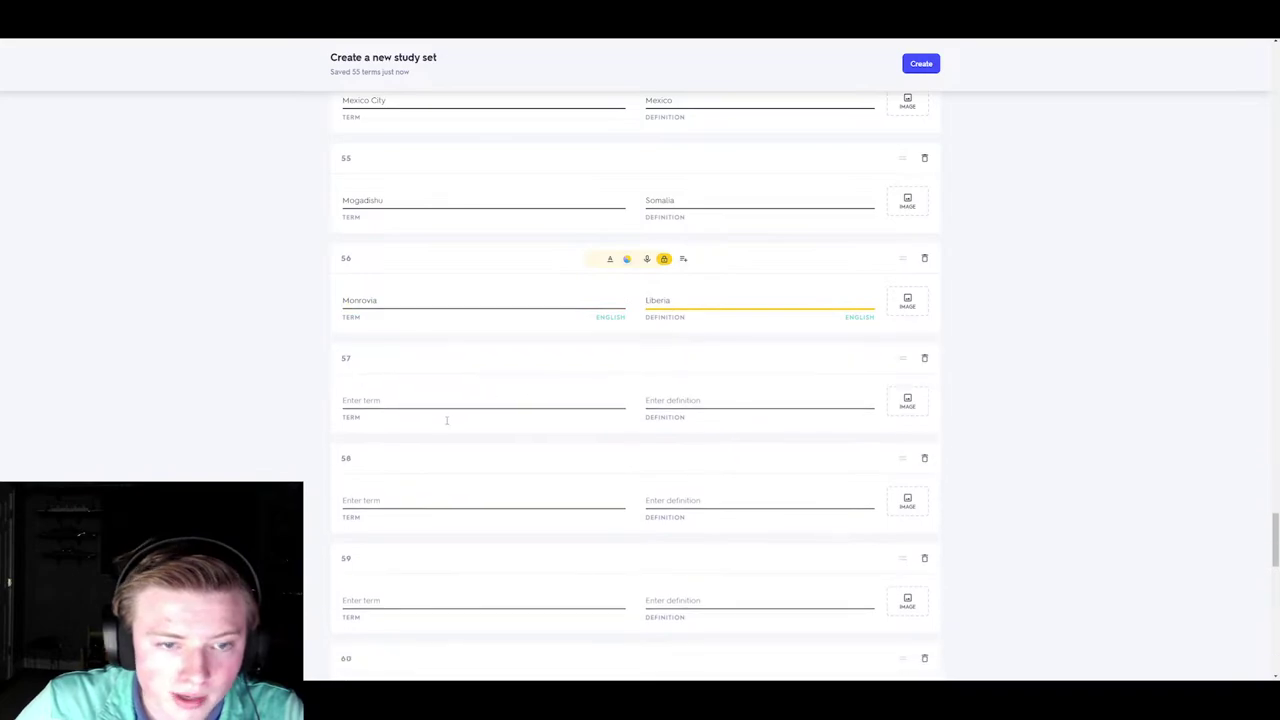
- Fill in card 57 with the term Montevideo and the definition Uraguay
click(457, 402)
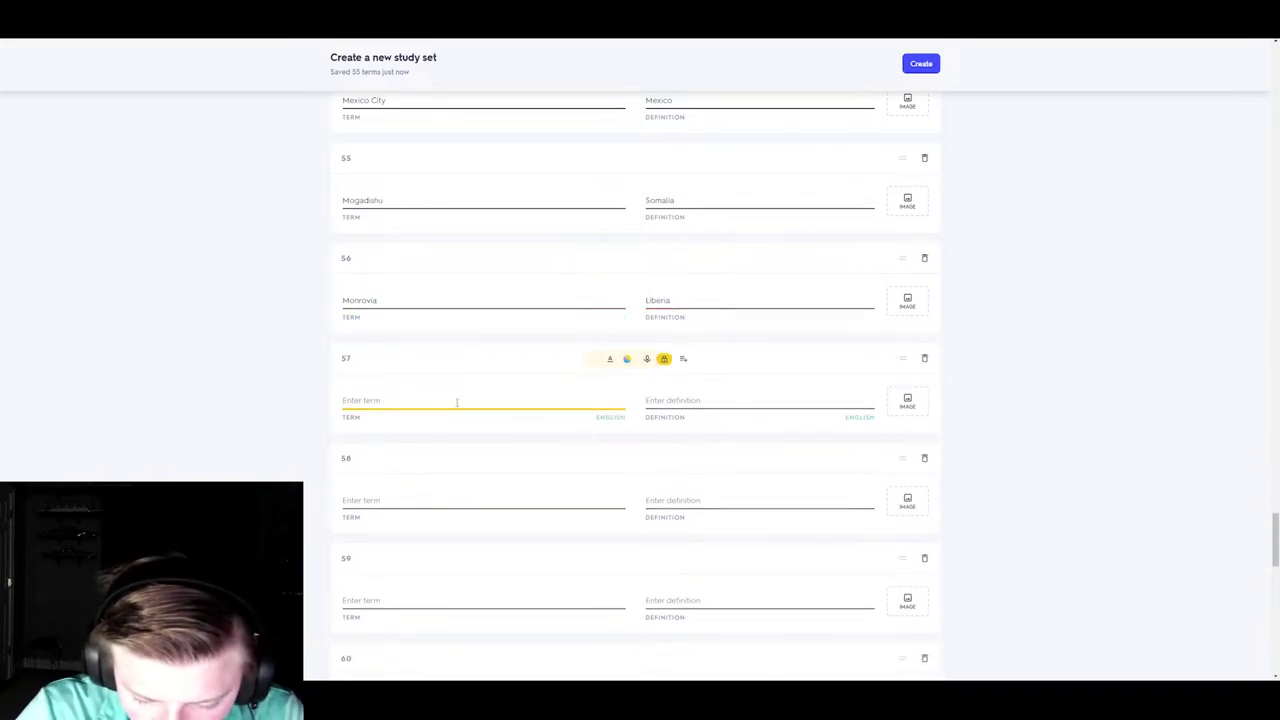
text(Mon)
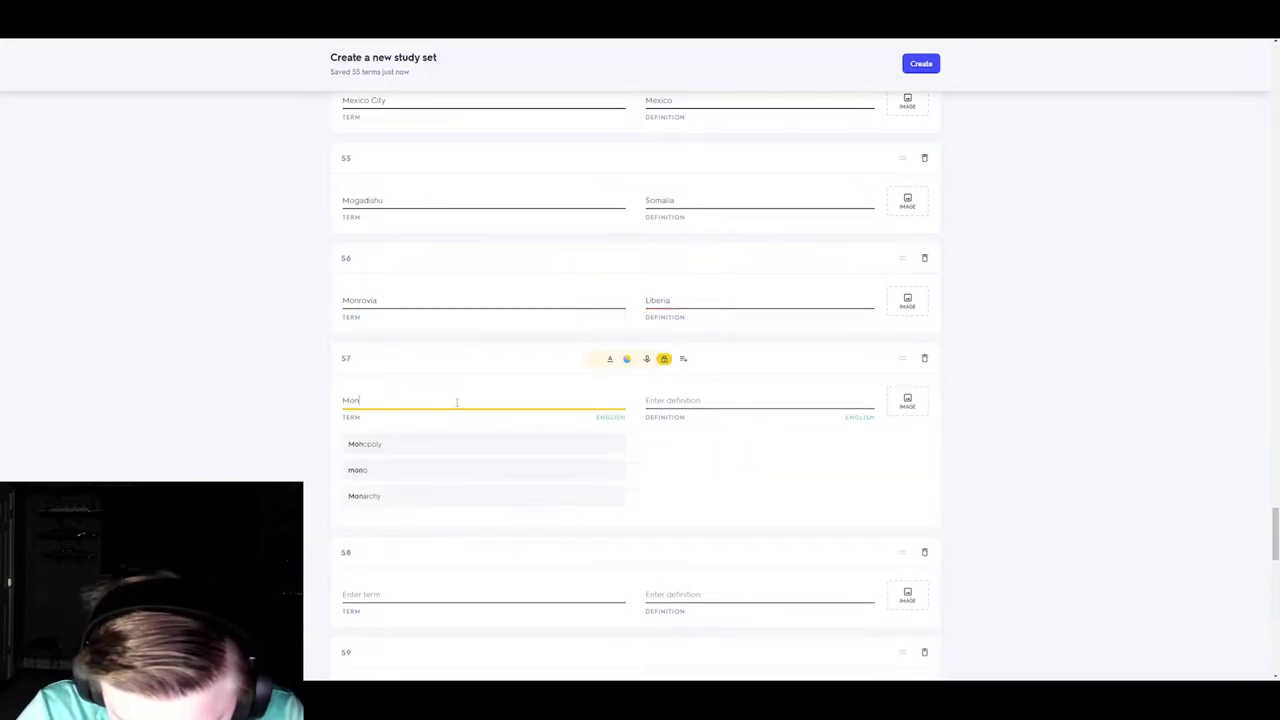
text(te)
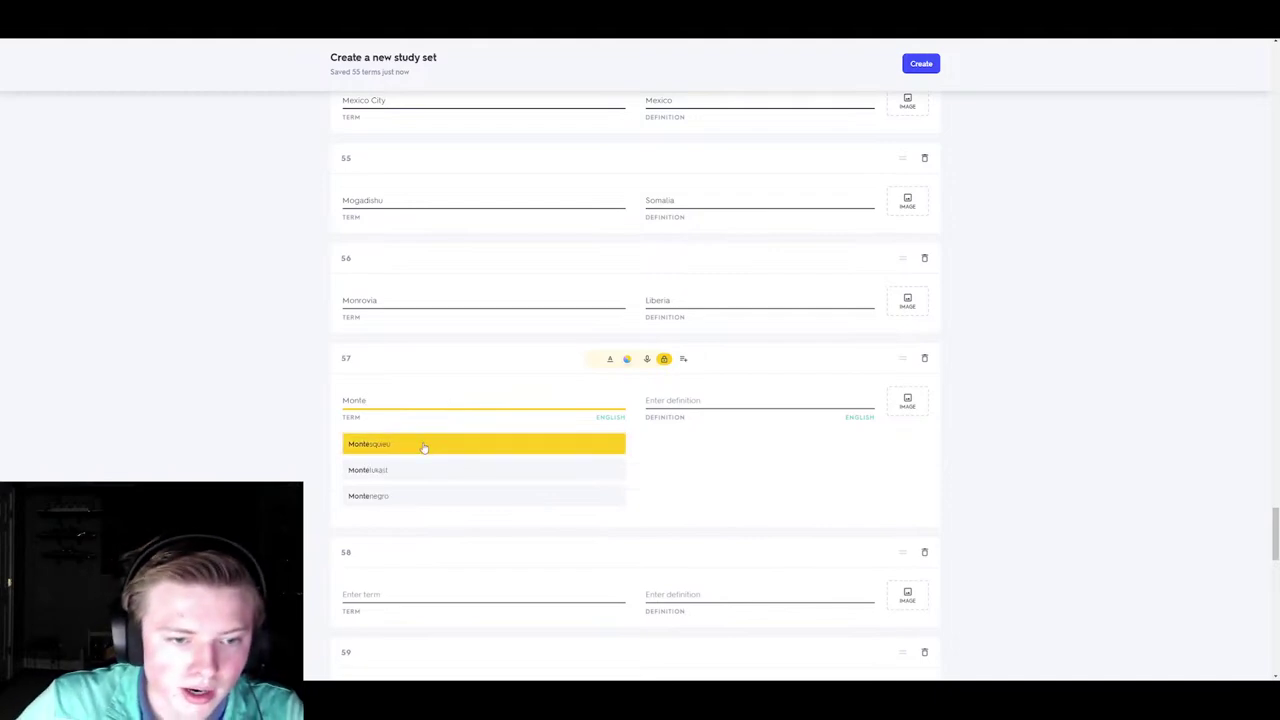
text(vi)
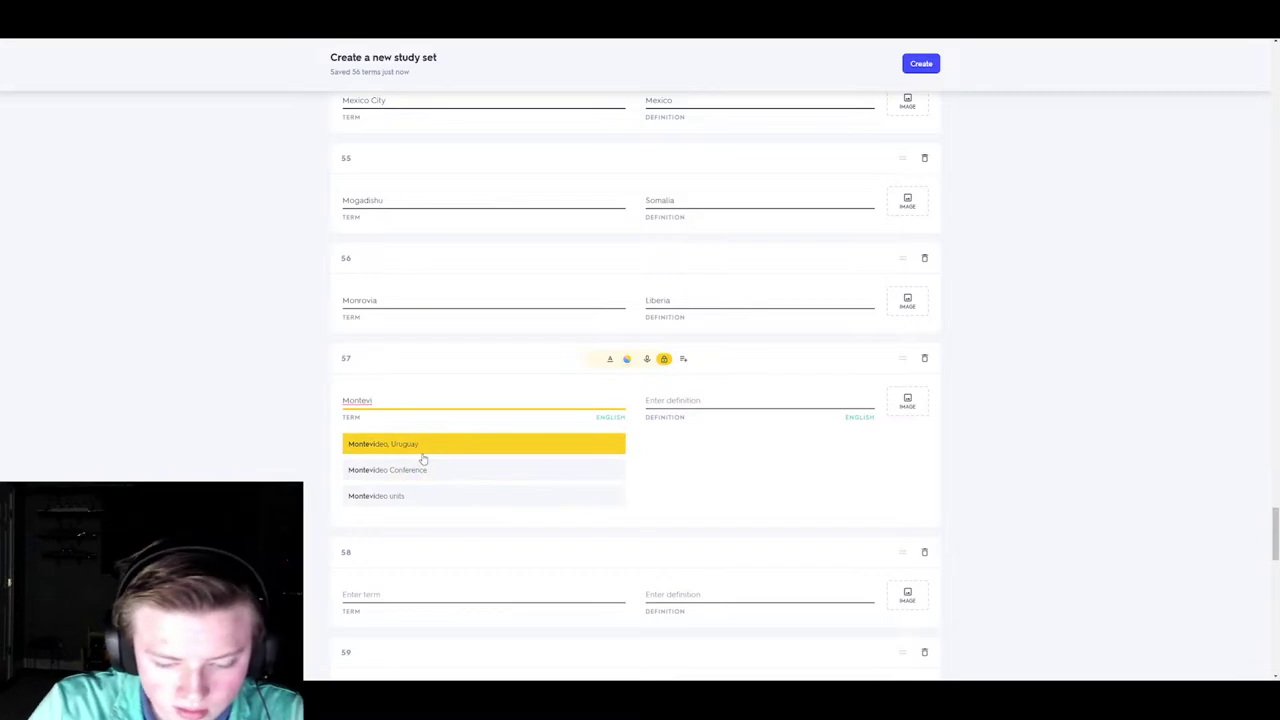
text(deo)
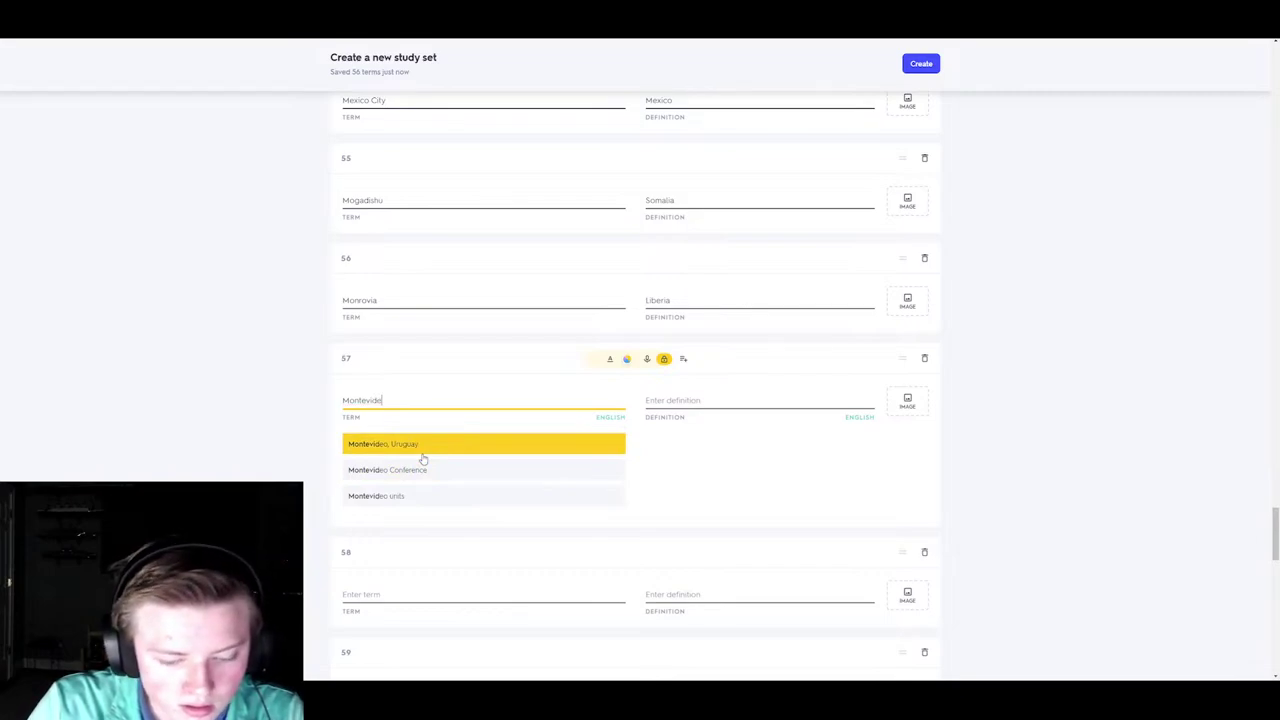
click(728, 402)
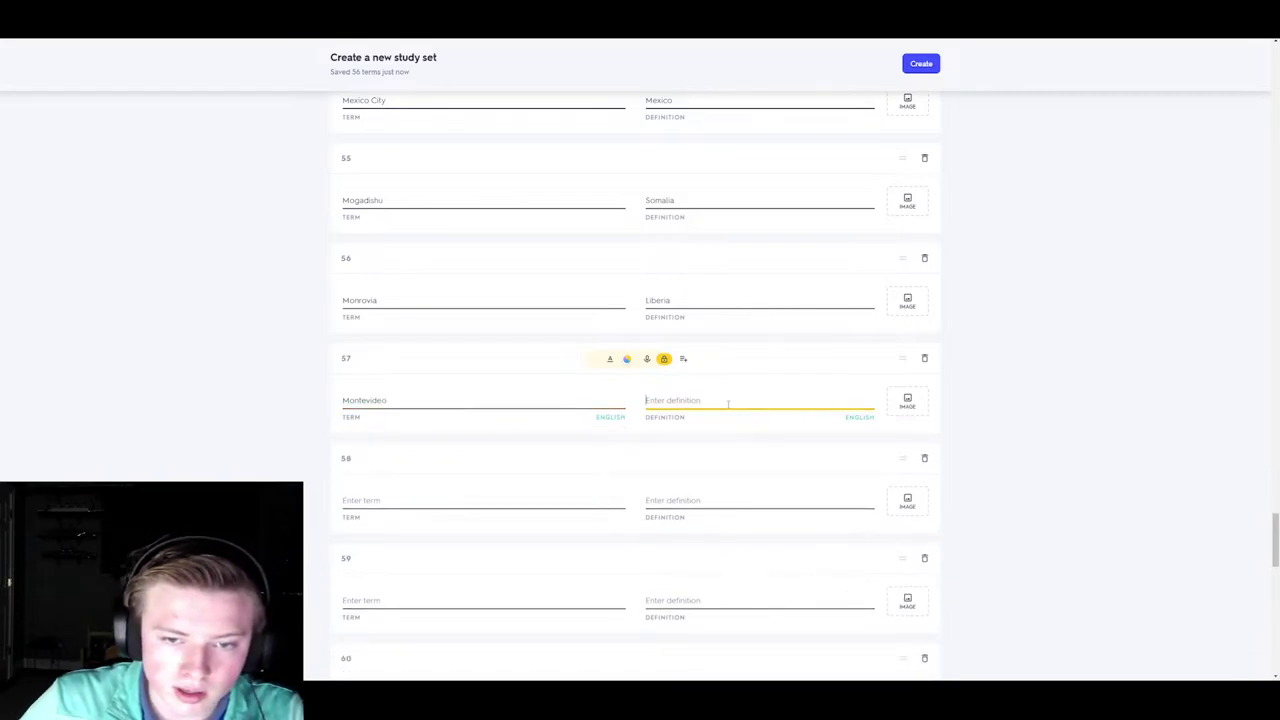
text(Urag)
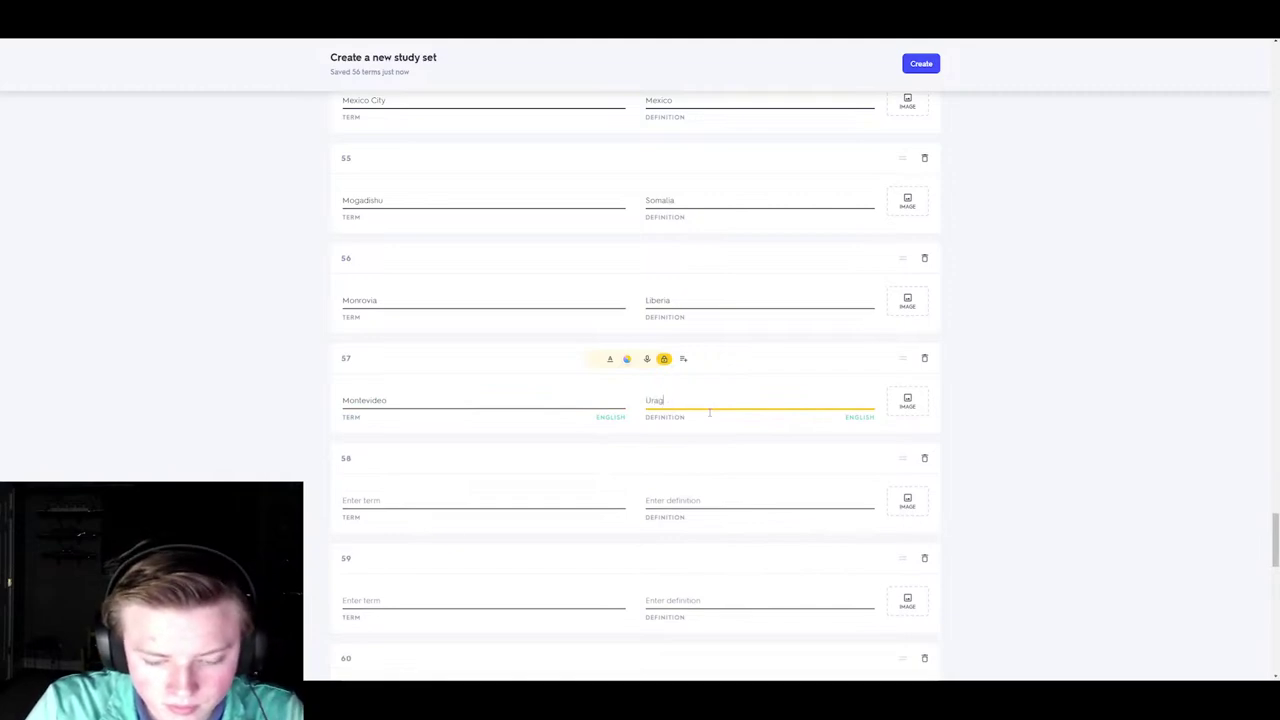
text(uay)
- Correct the spelling of card 57's definition to Uruguay
click(537, 500)
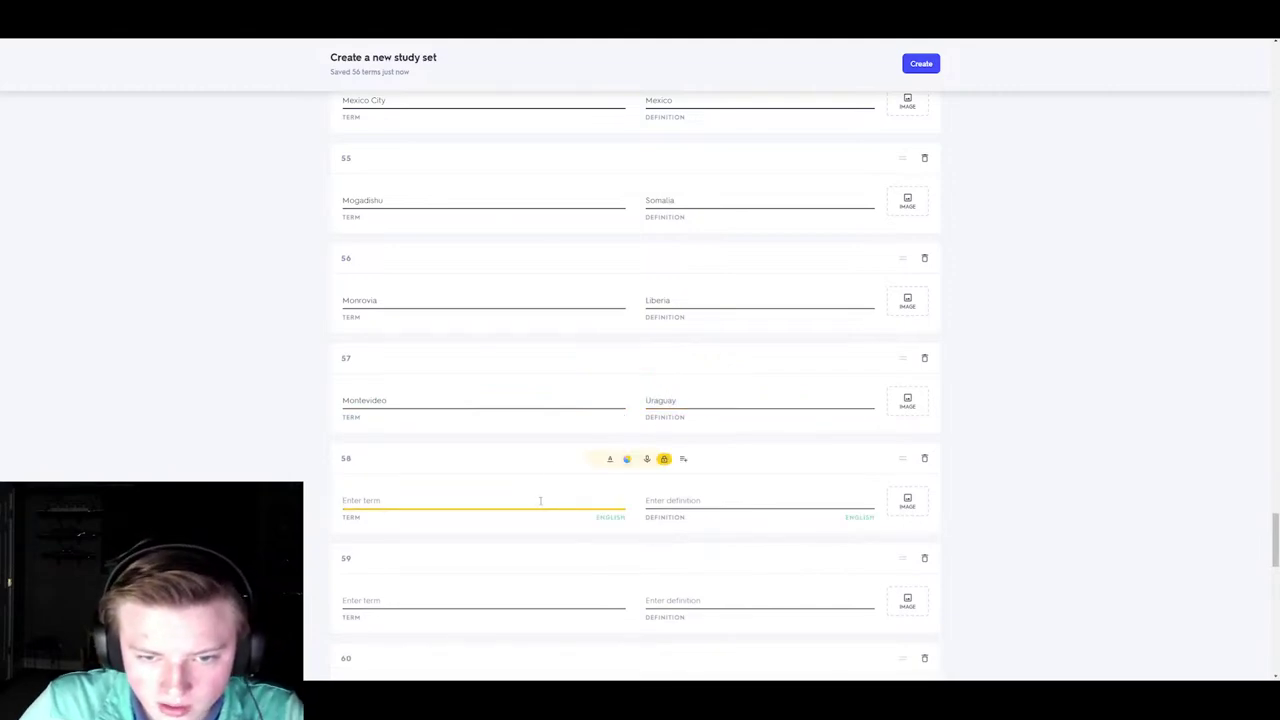
double_click(665, 400)
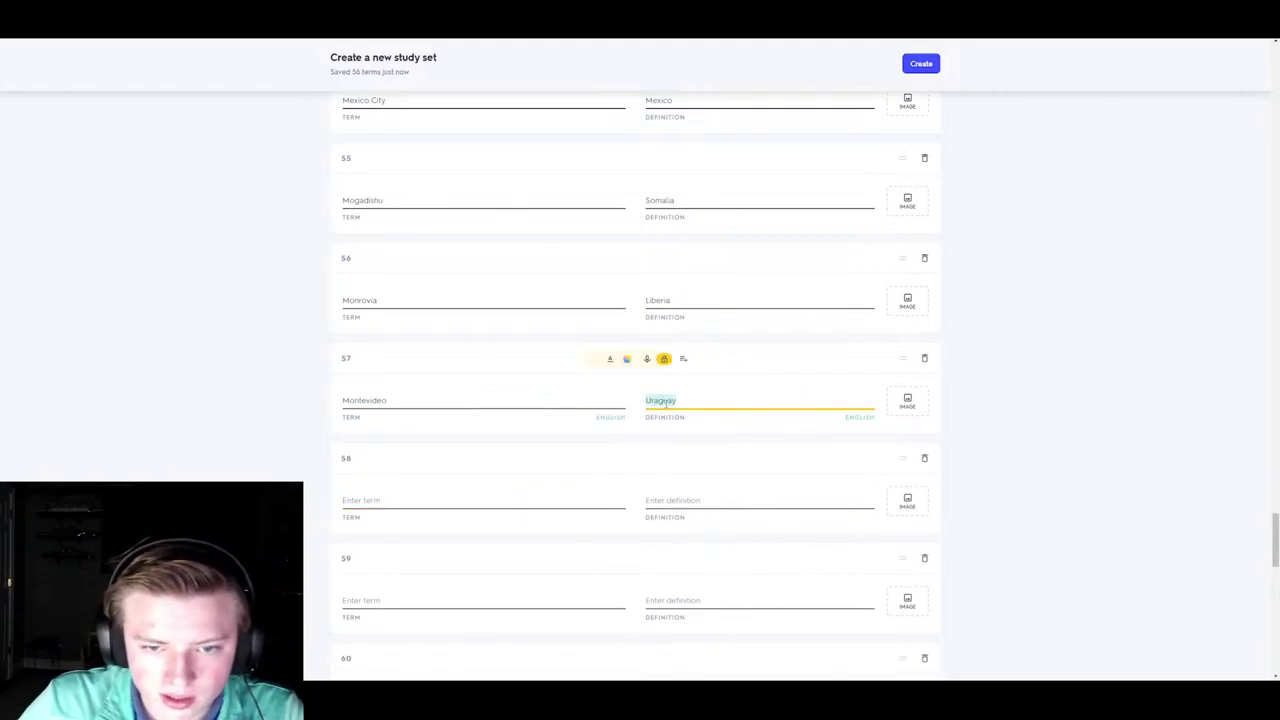
click(542, 500)
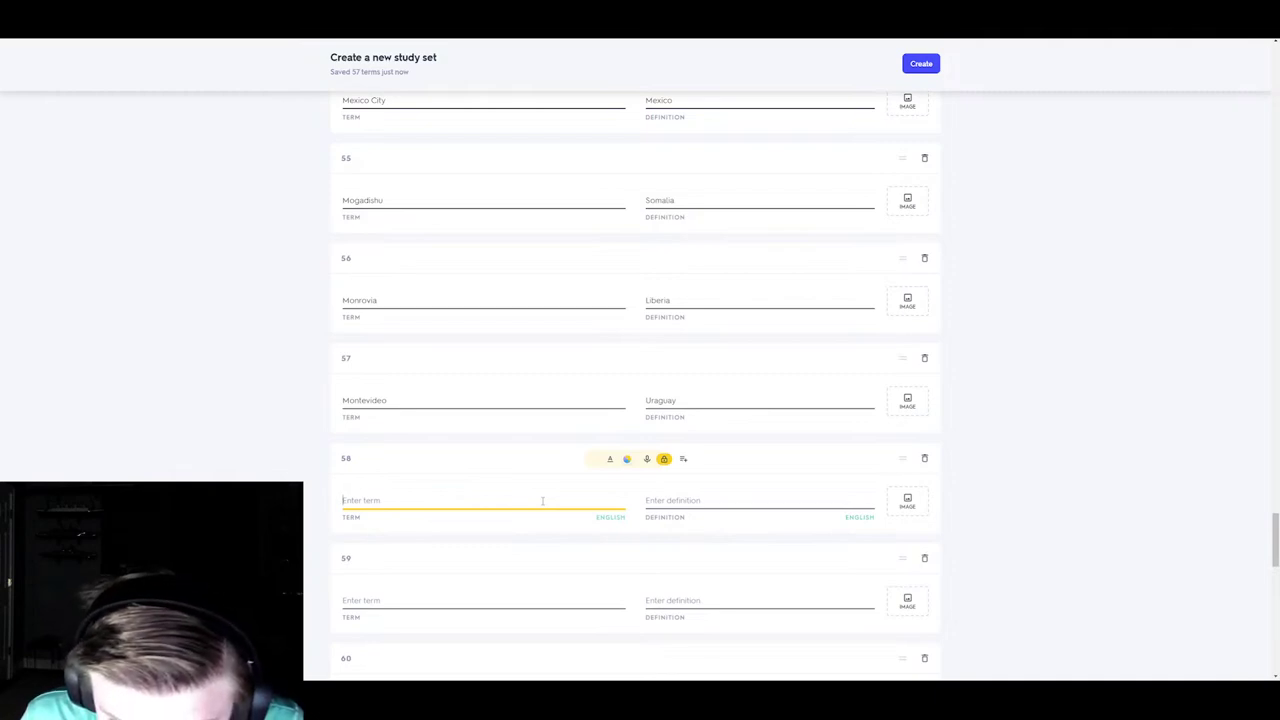
click(657, 401)
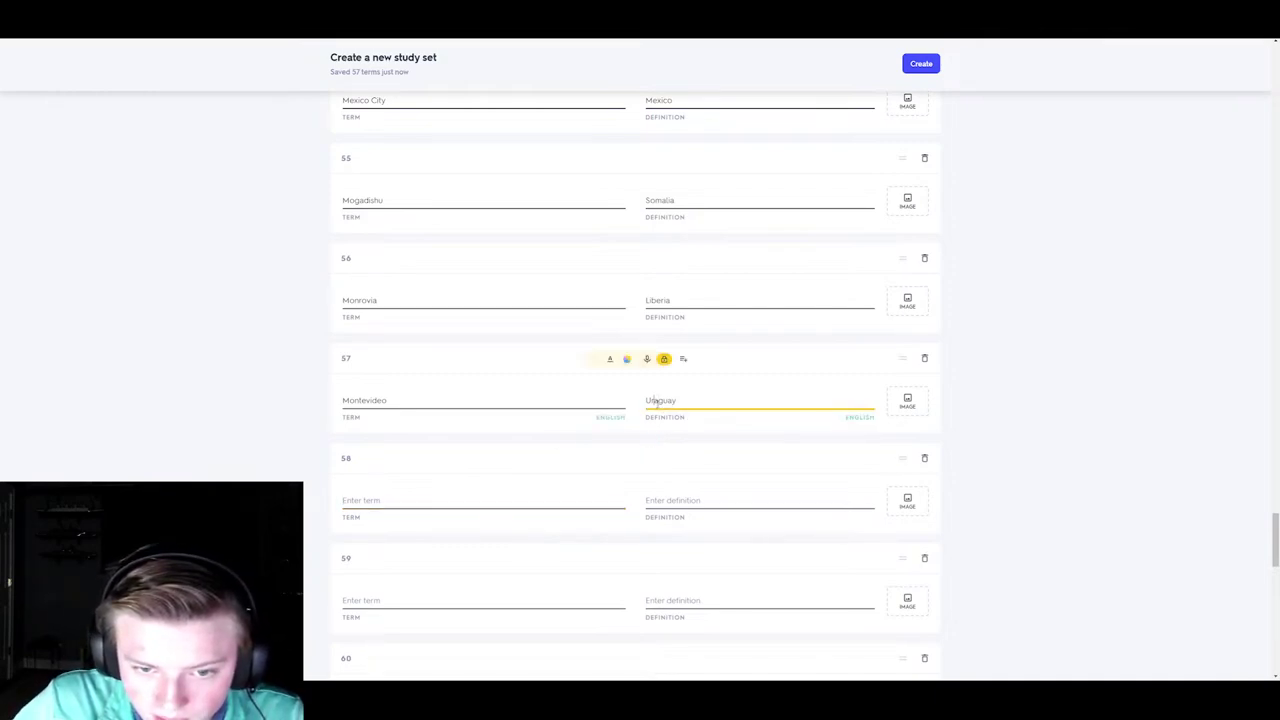
key(BackSpace)
text(u)
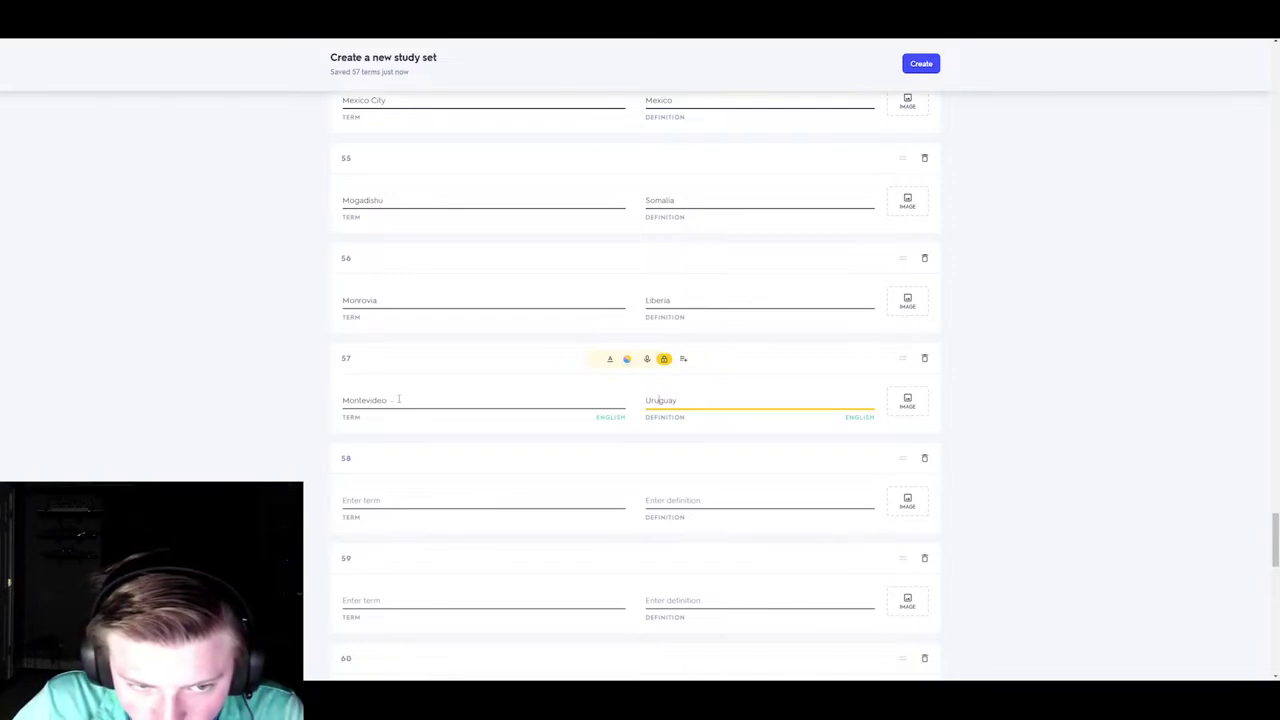
- Fill in card 58 with the term Moscow and the definition Russia
click(471, 505)
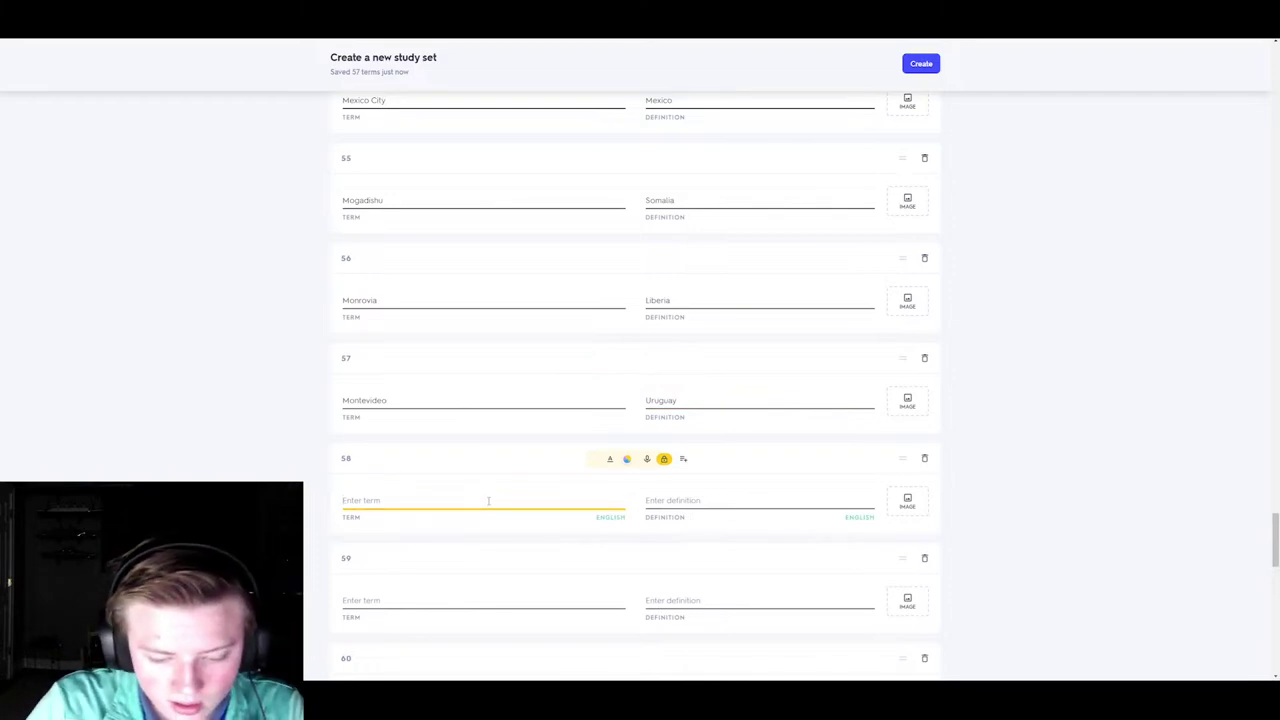
text(Moscow)
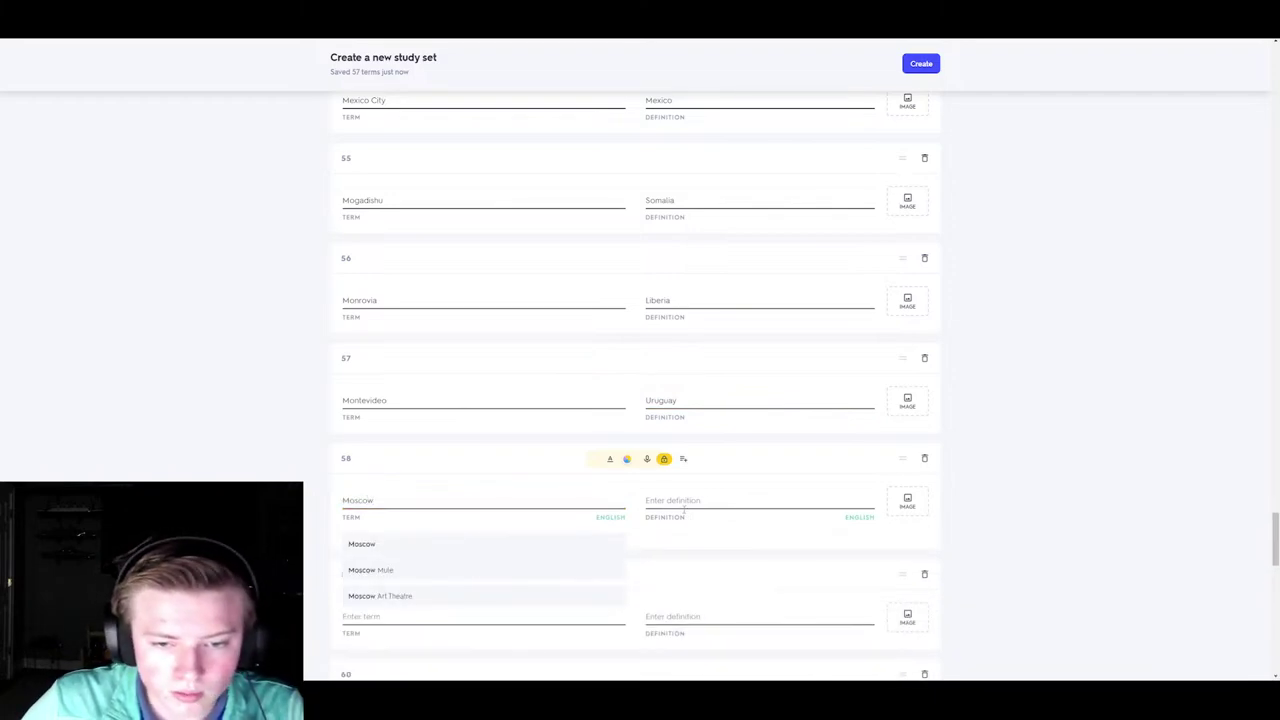
click(684, 508)
text(Russia)
scroll(521, 340, down, 3)
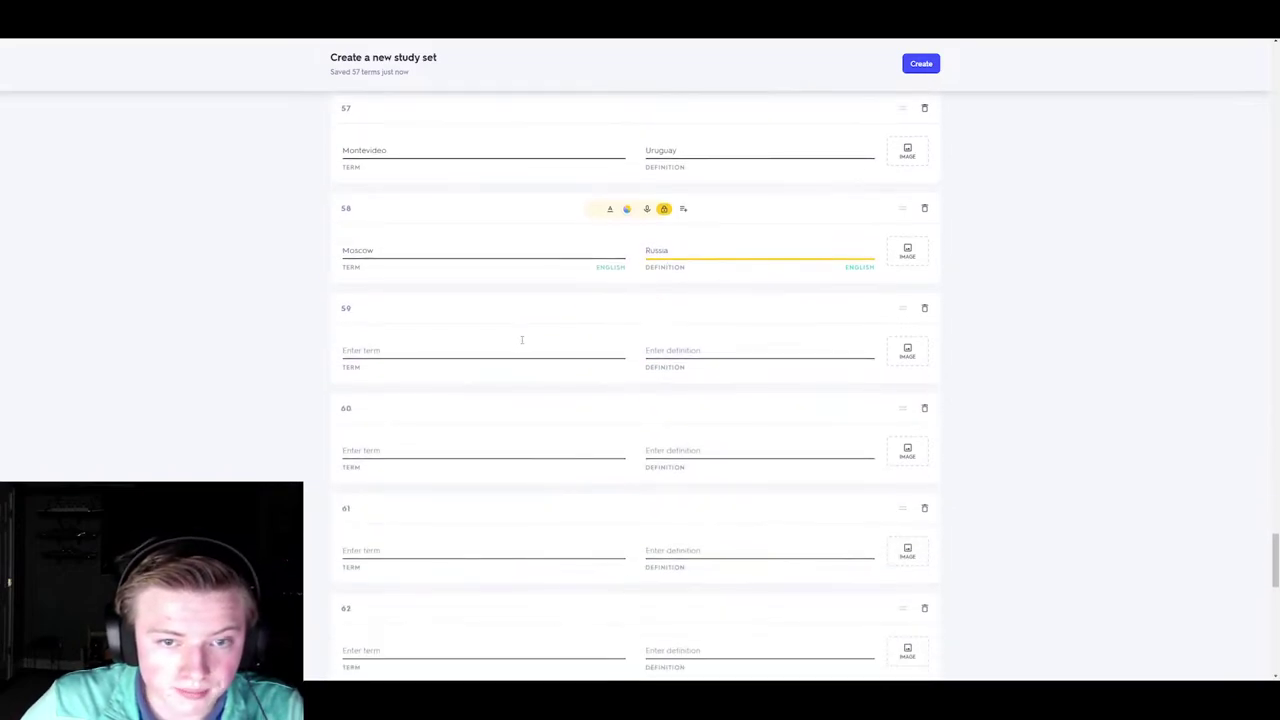
click(514, 351)
scroll(514, 353, down, 2)
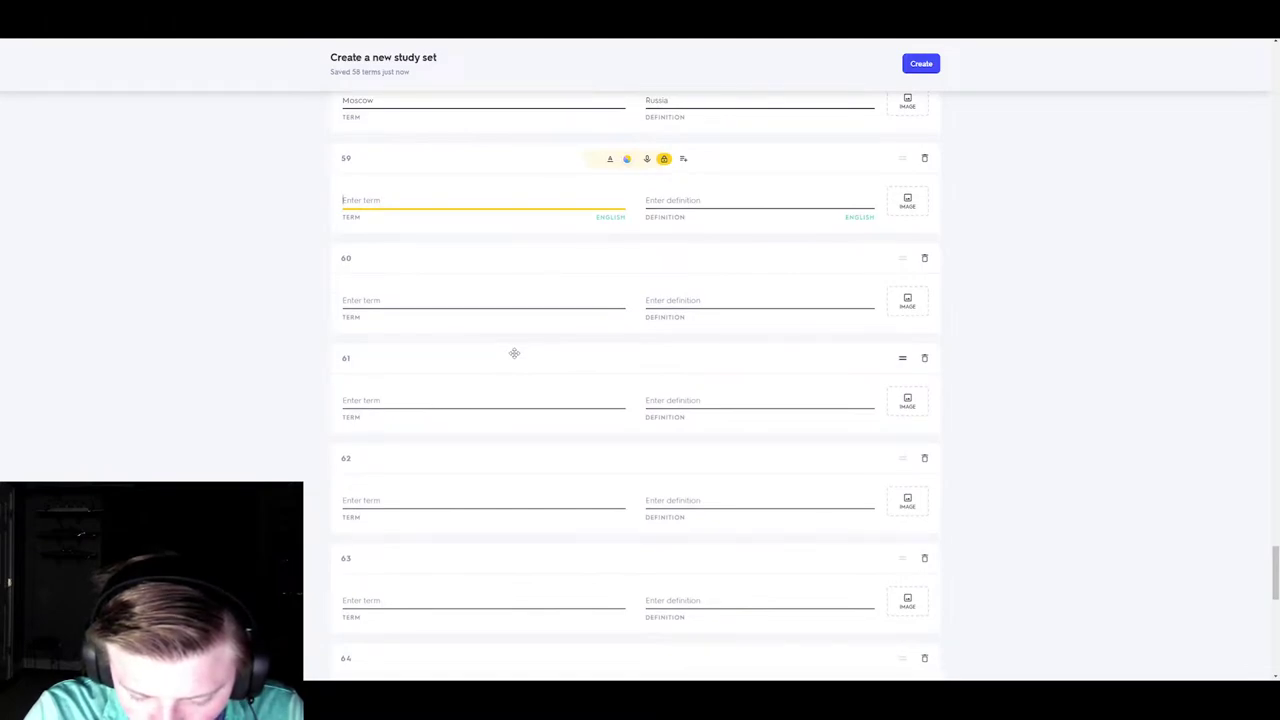
text(Mo)
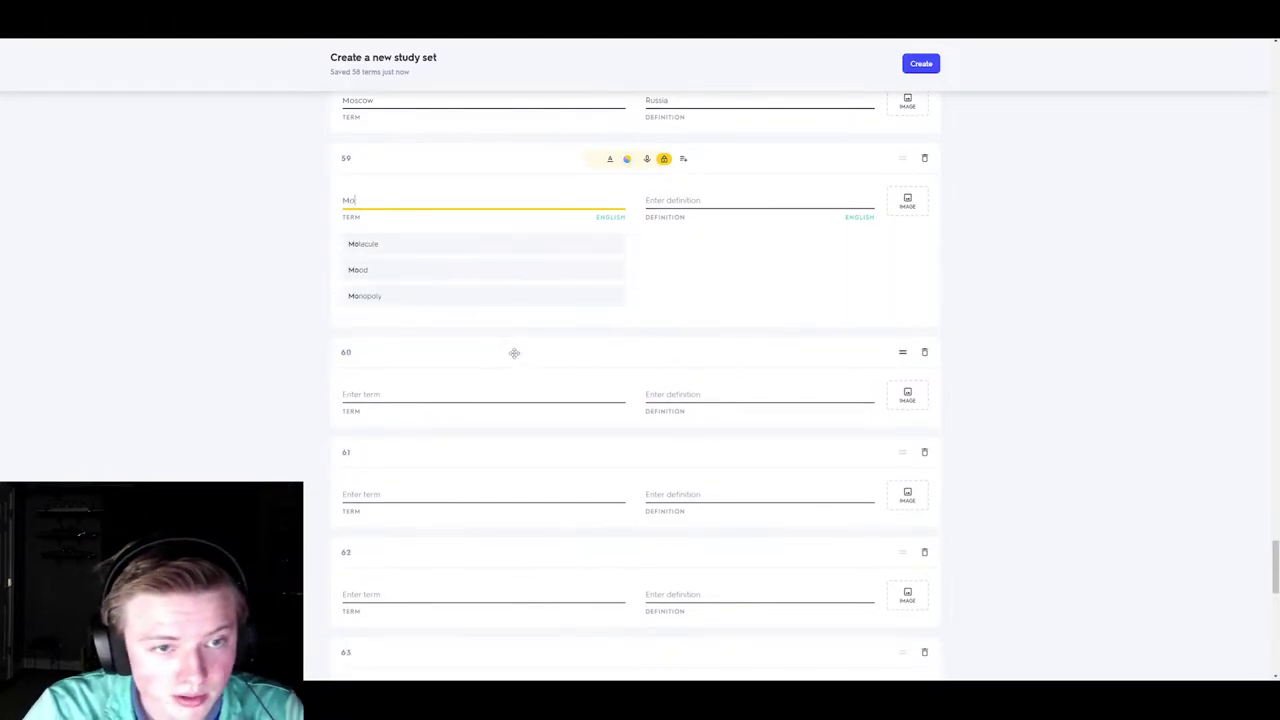
- Search Google for "moscow is the capital of which country" and return to the Quizlet study set
key(ctrl+t)
text(m)
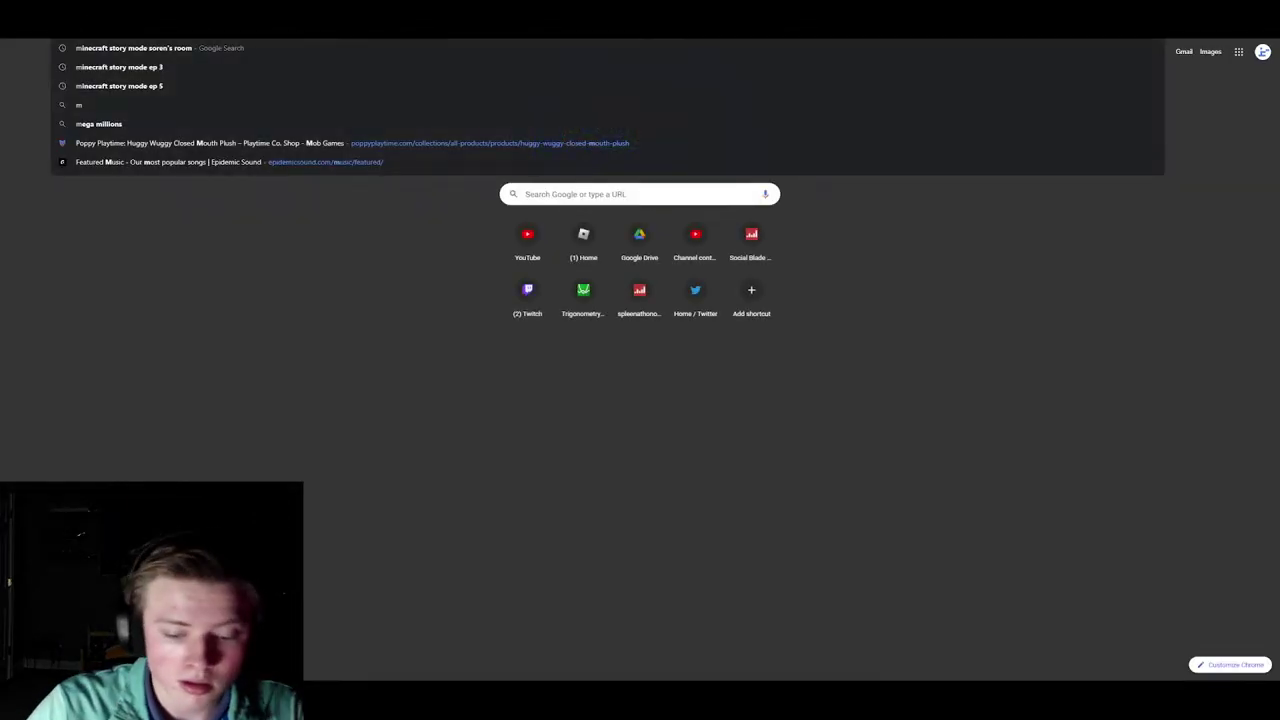
text(oscow is the c)
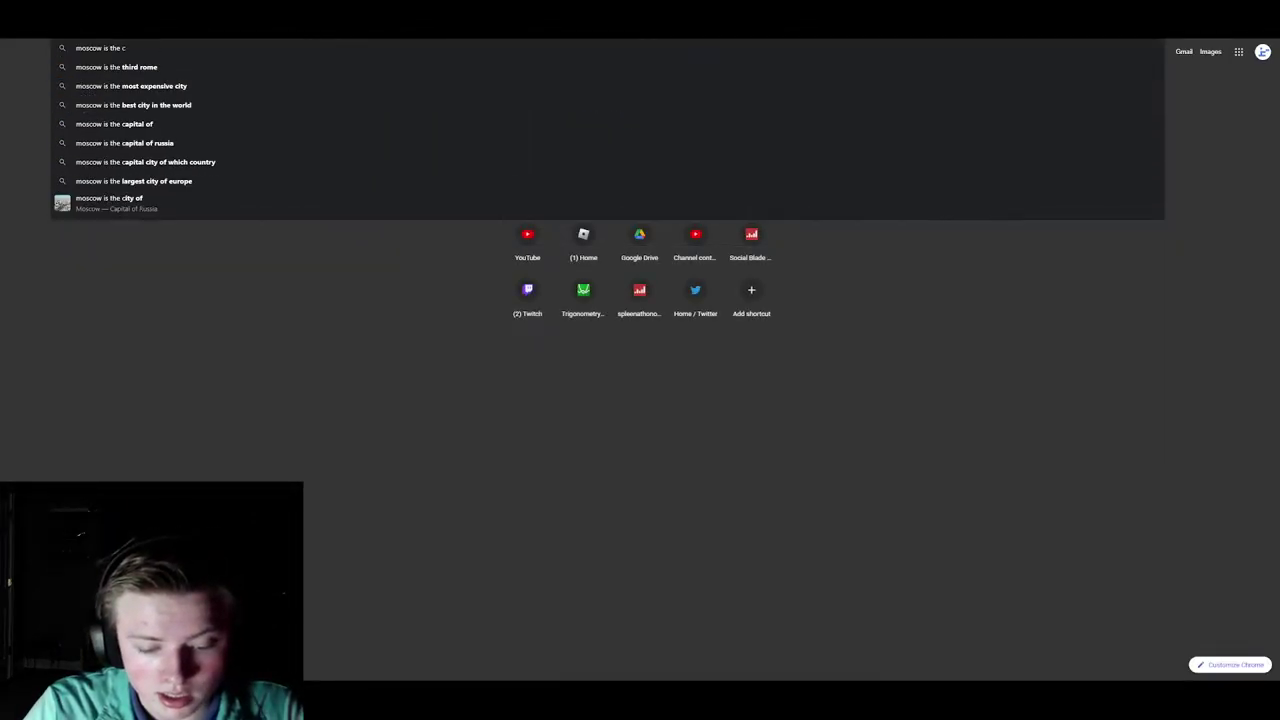
text(apital of)
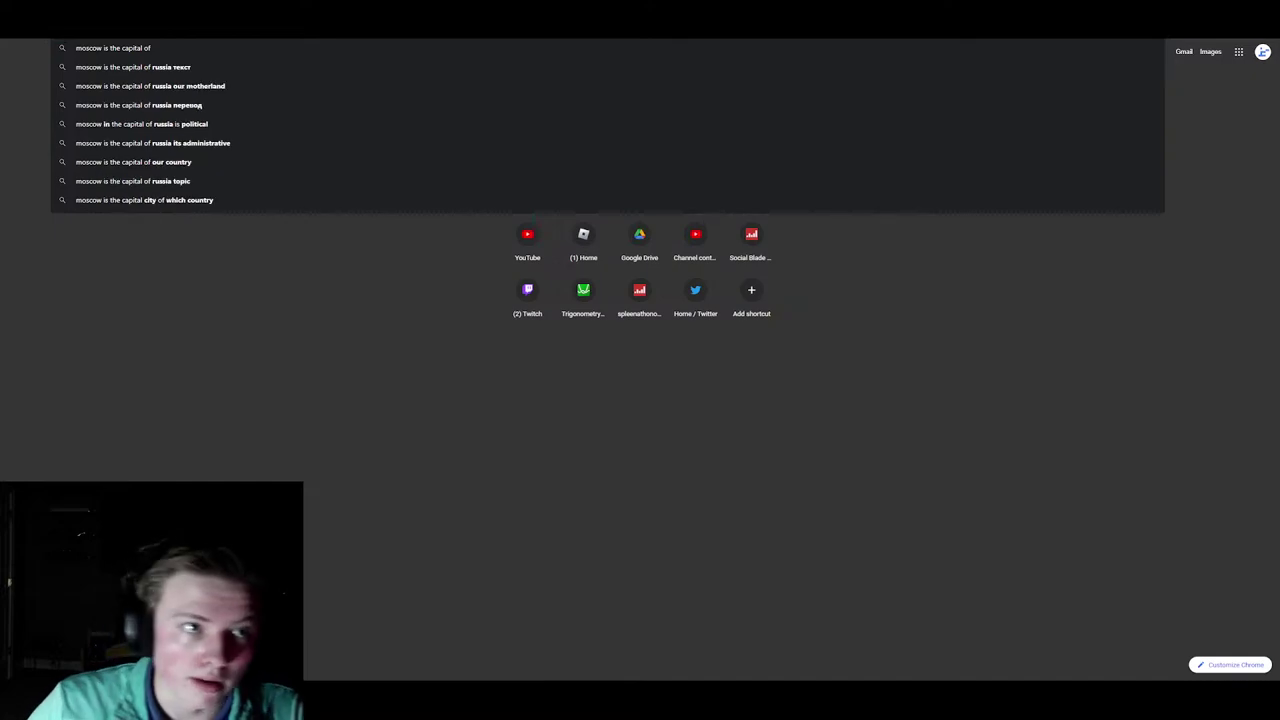
text( which country)
key(Return)
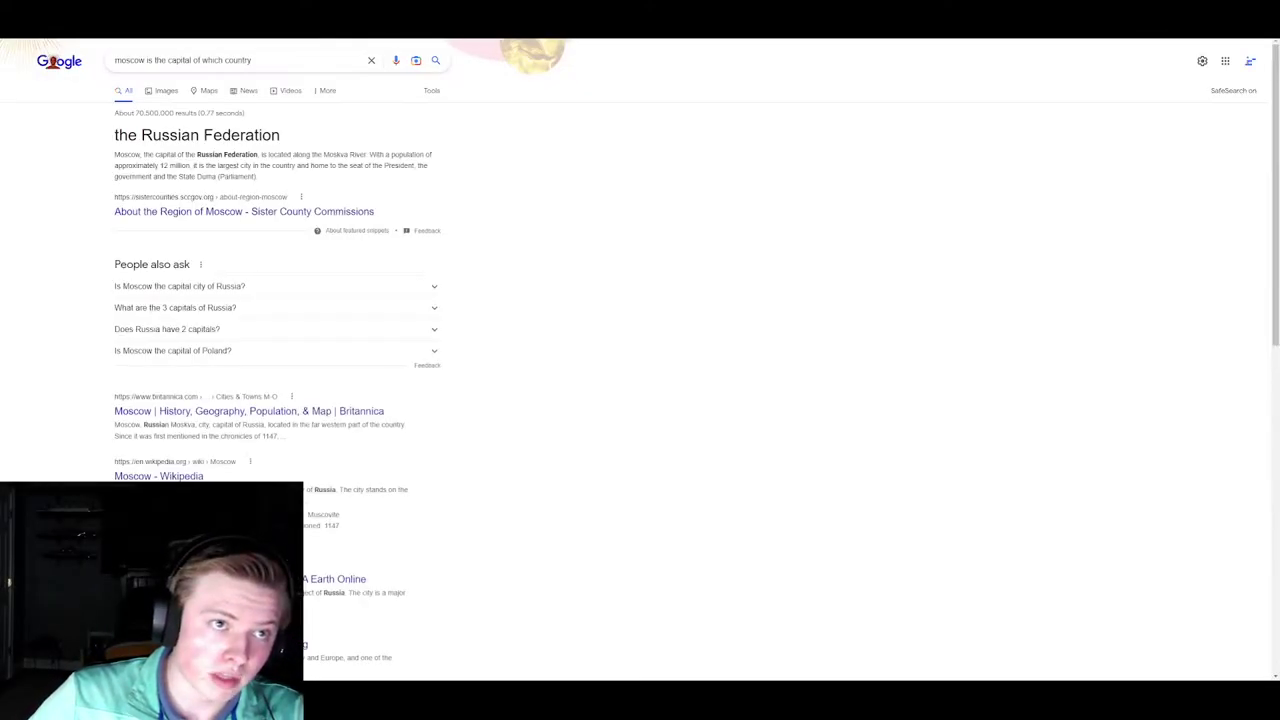
key(alt+Tab)
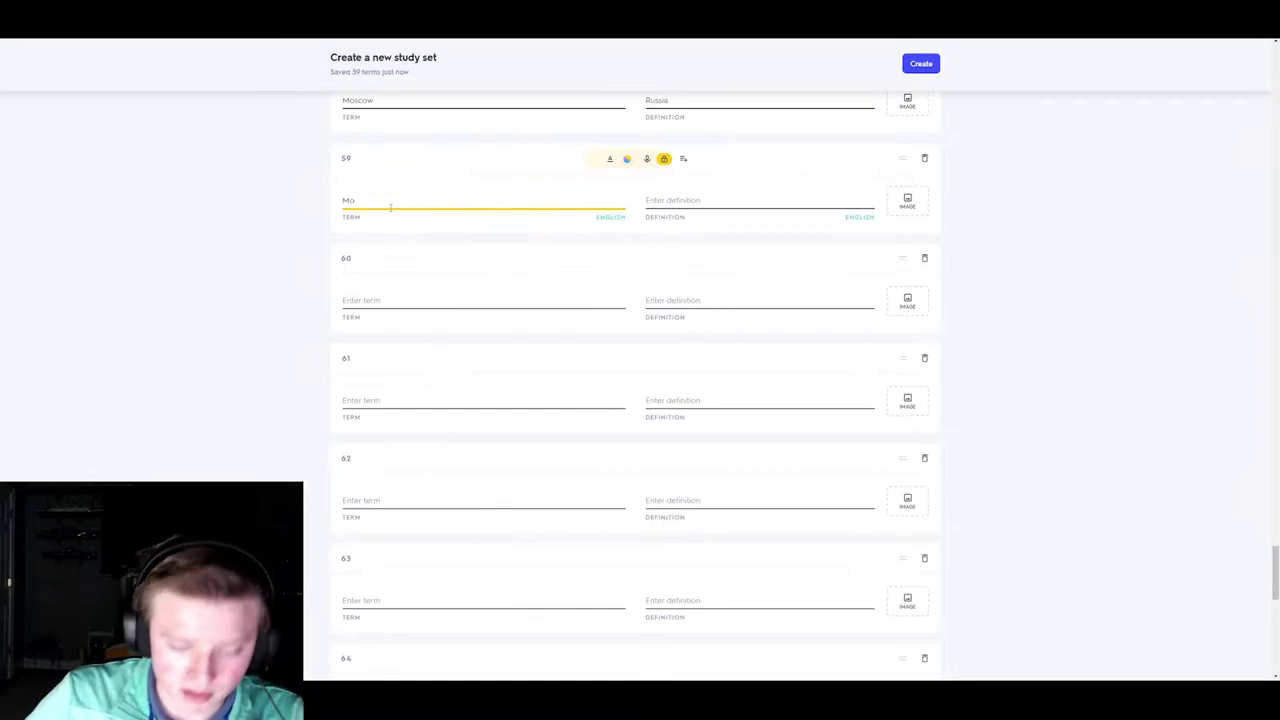
- Replace card 59's partial term with the suggested Nairobi and fill in the suggested definition Kenya
key(BackSpace)
key(BackSpace)
text(Na)
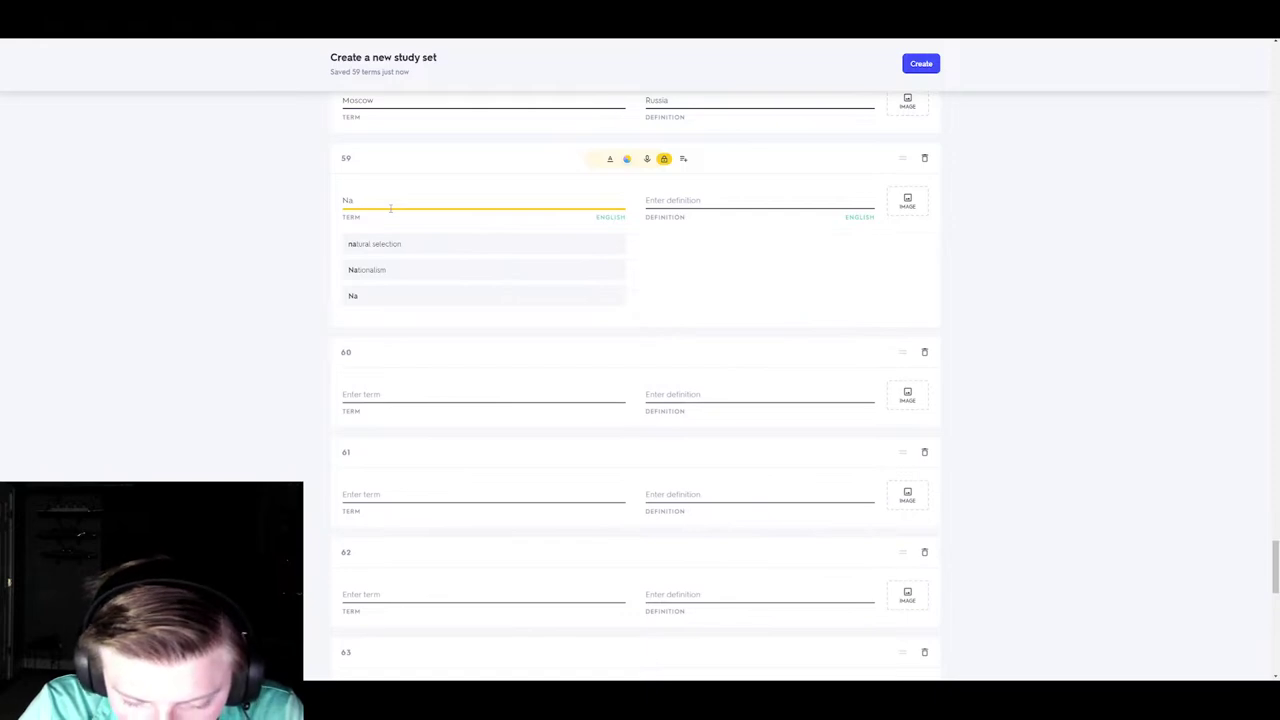
text(ir)
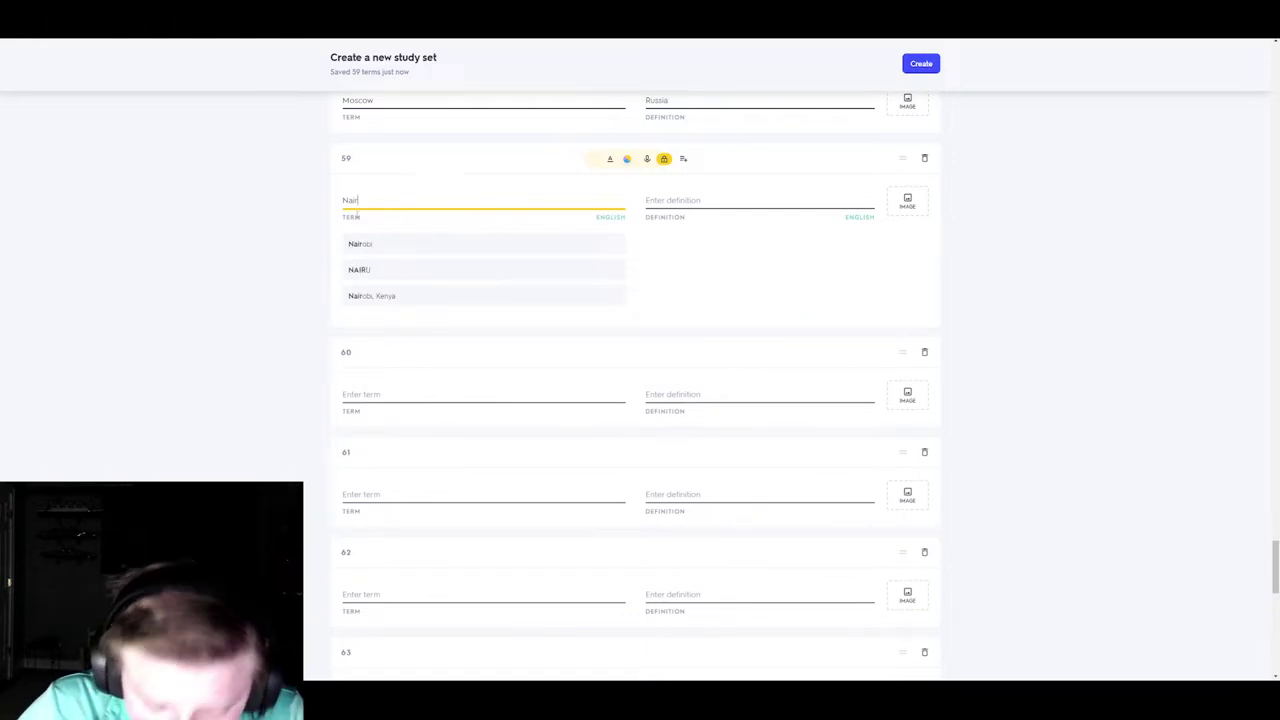
click(363, 243)
click(675, 245)
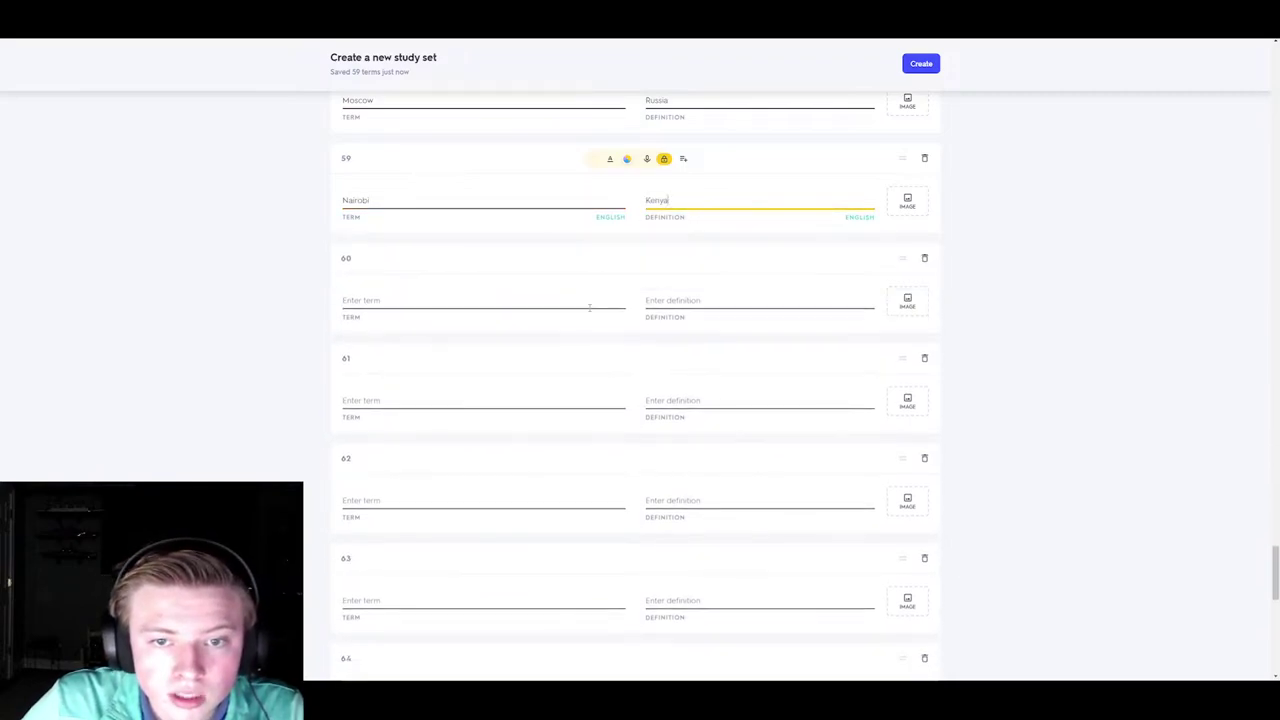
- Fill in card 60's term with the suggestion "Nassau, Bahamas"
click(397, 304)
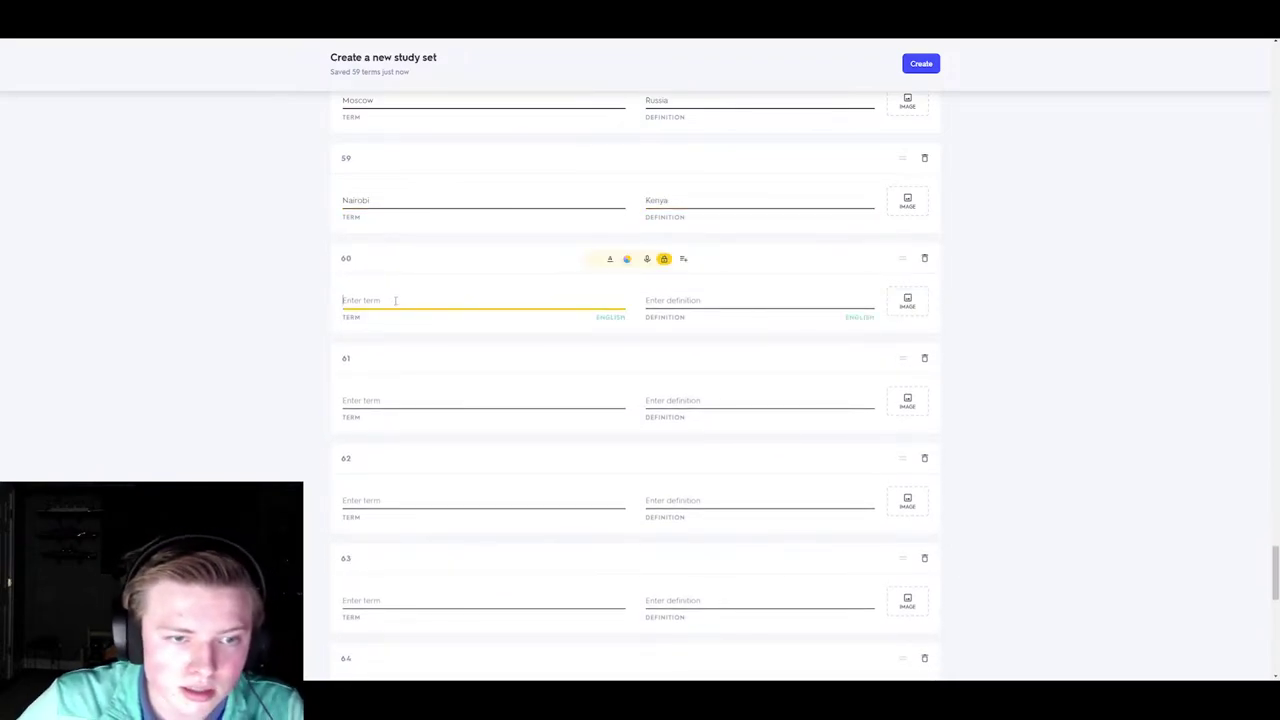
text(Nassau, Bahamas)
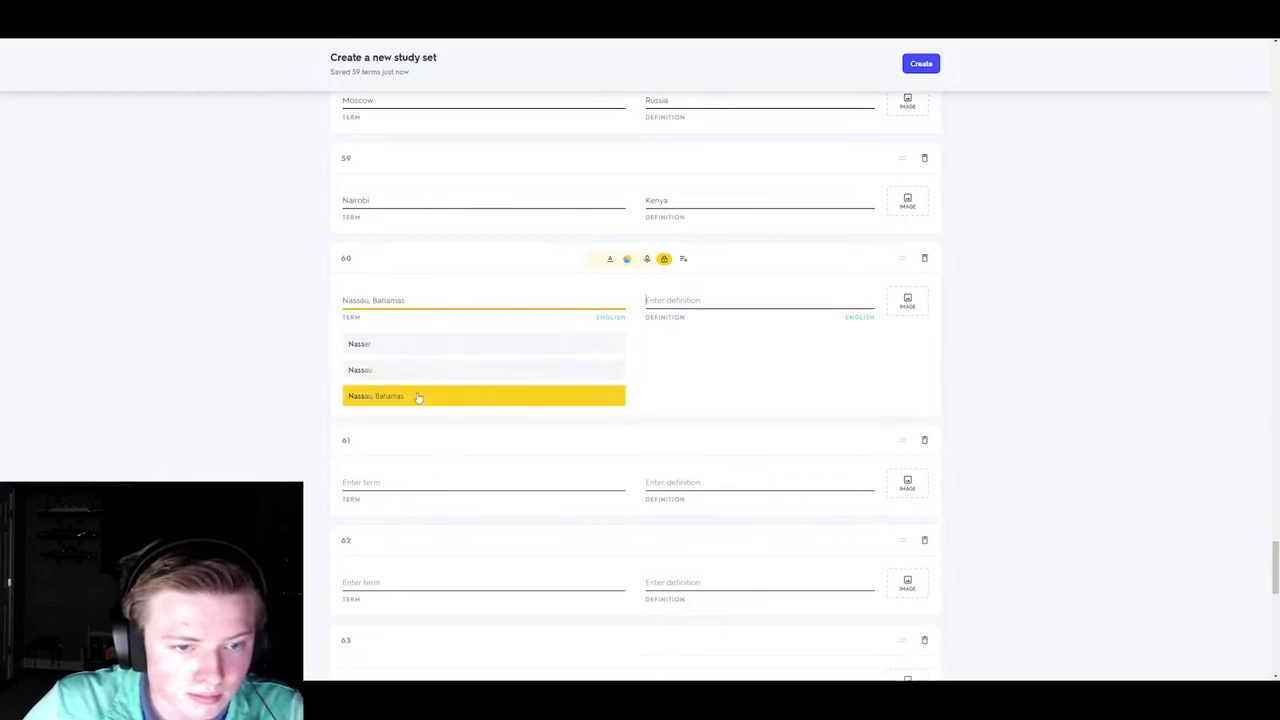
click(417, 396)
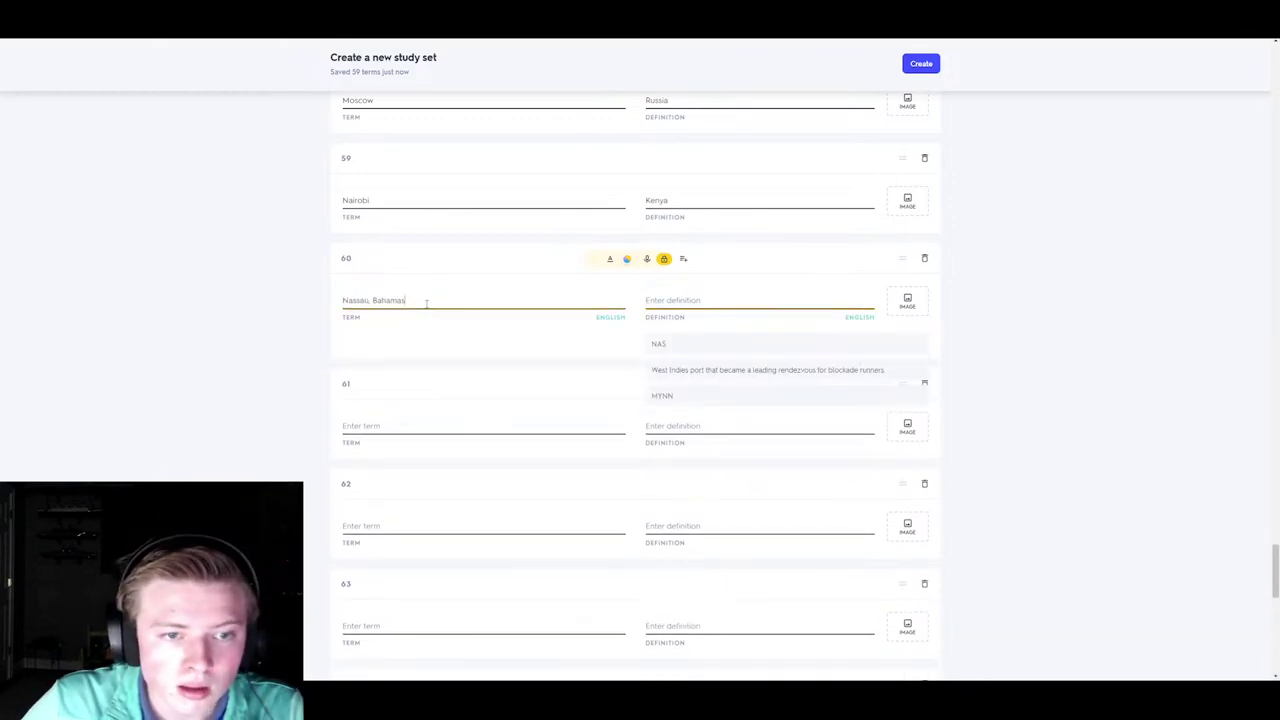
- Change card 60's term to the suggested Nassau and fill in the suggested definition Bahamas
drag(426, 300, 362, 301)
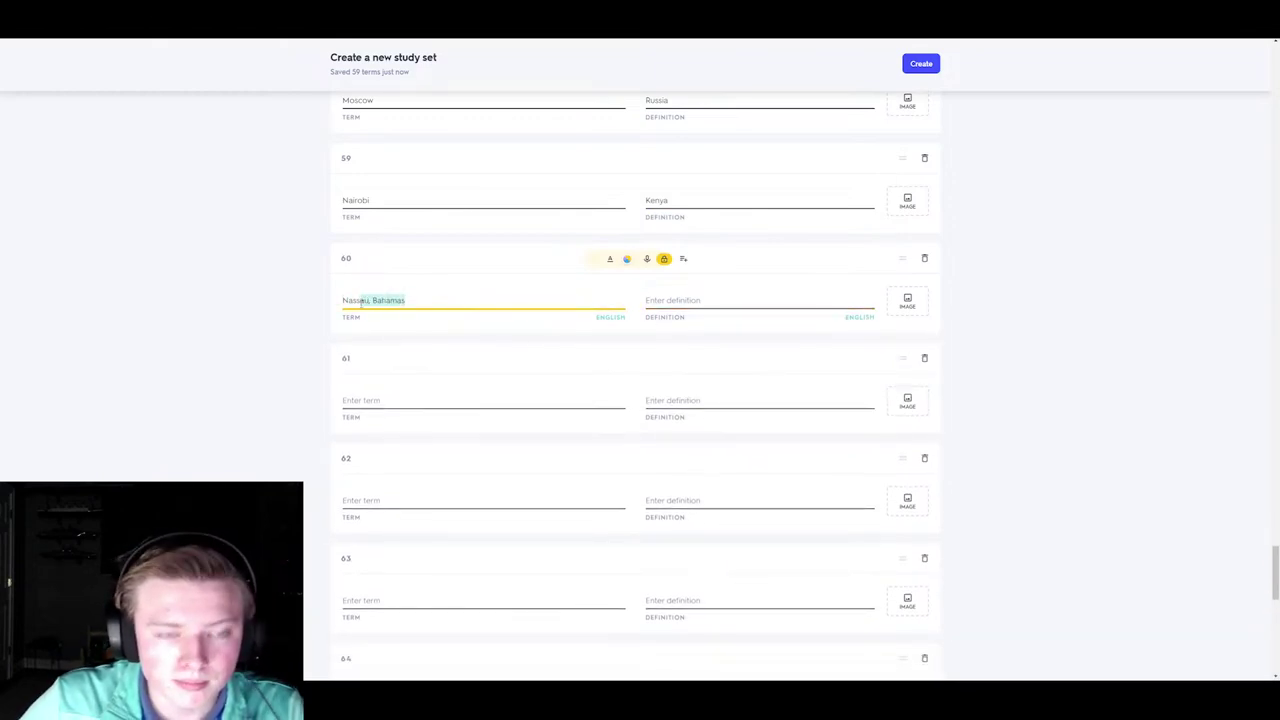
key(BackSpace)
key(BackSpace)
text(sa)
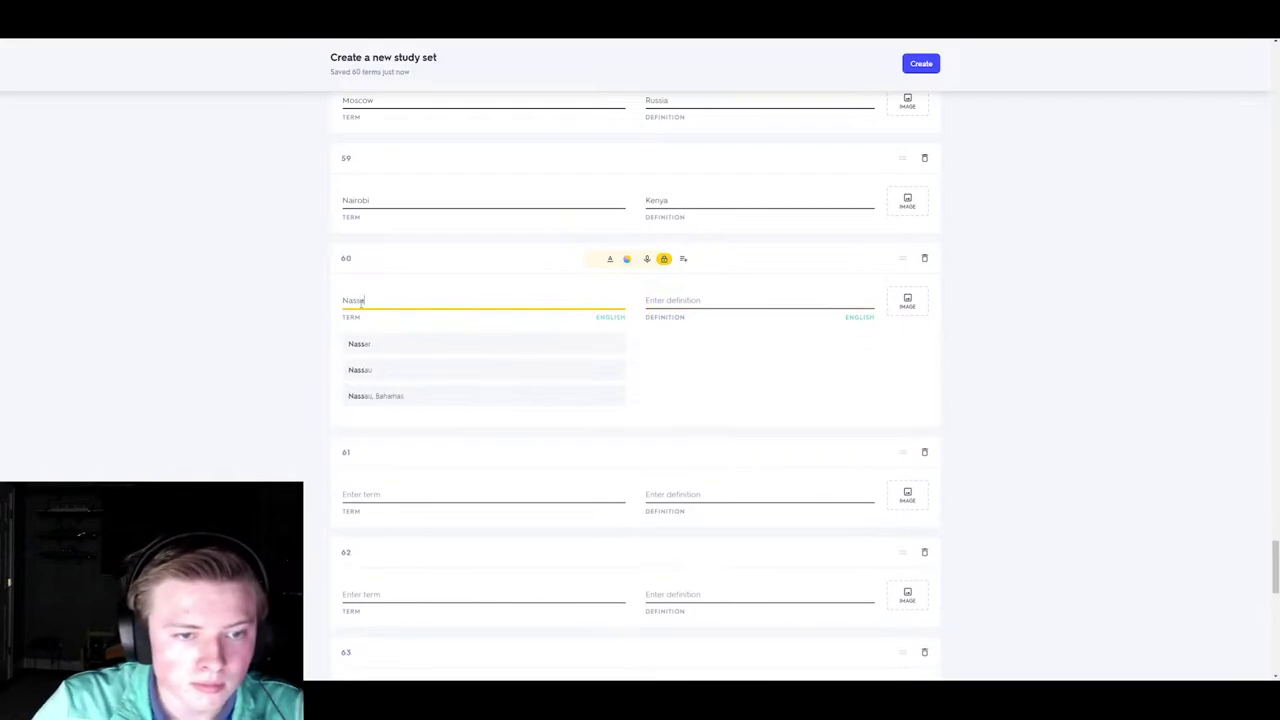
click(459, 345)
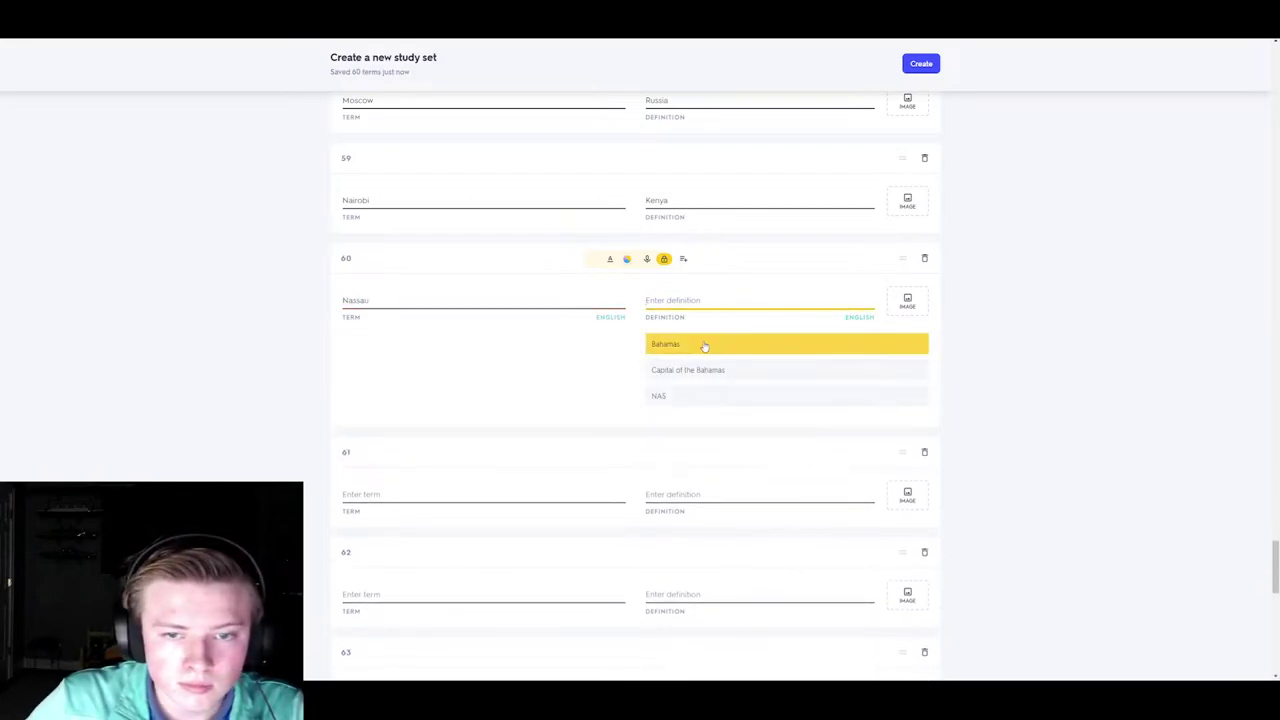
click(706, 343)
- Fill in card 61 with the suggested term New Delhi and the suggested definition India
click(502, 402)
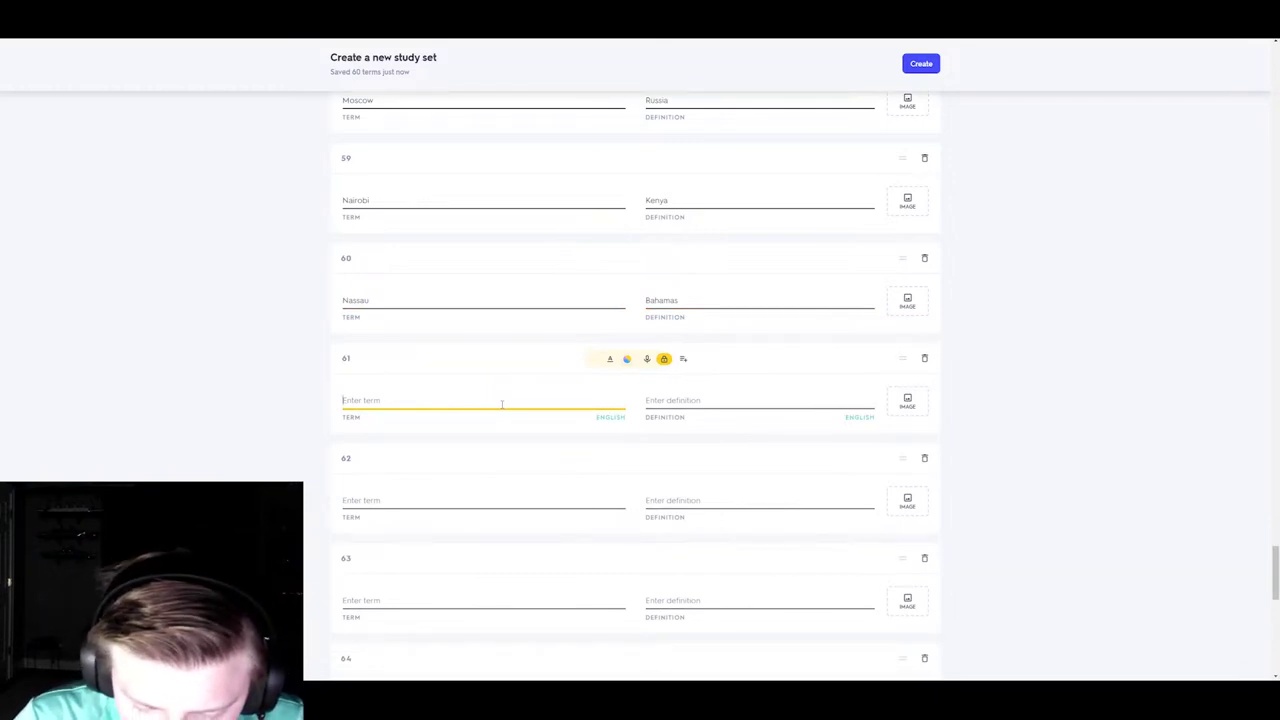
text(New)
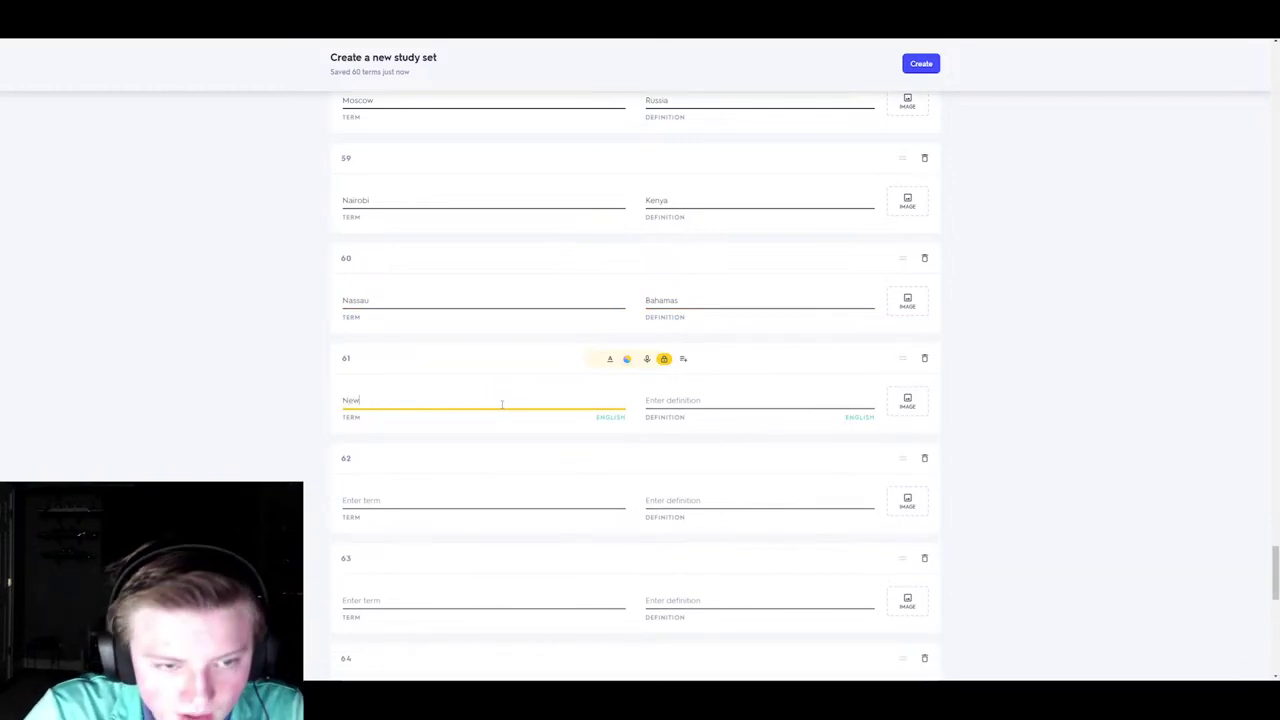
text( De)
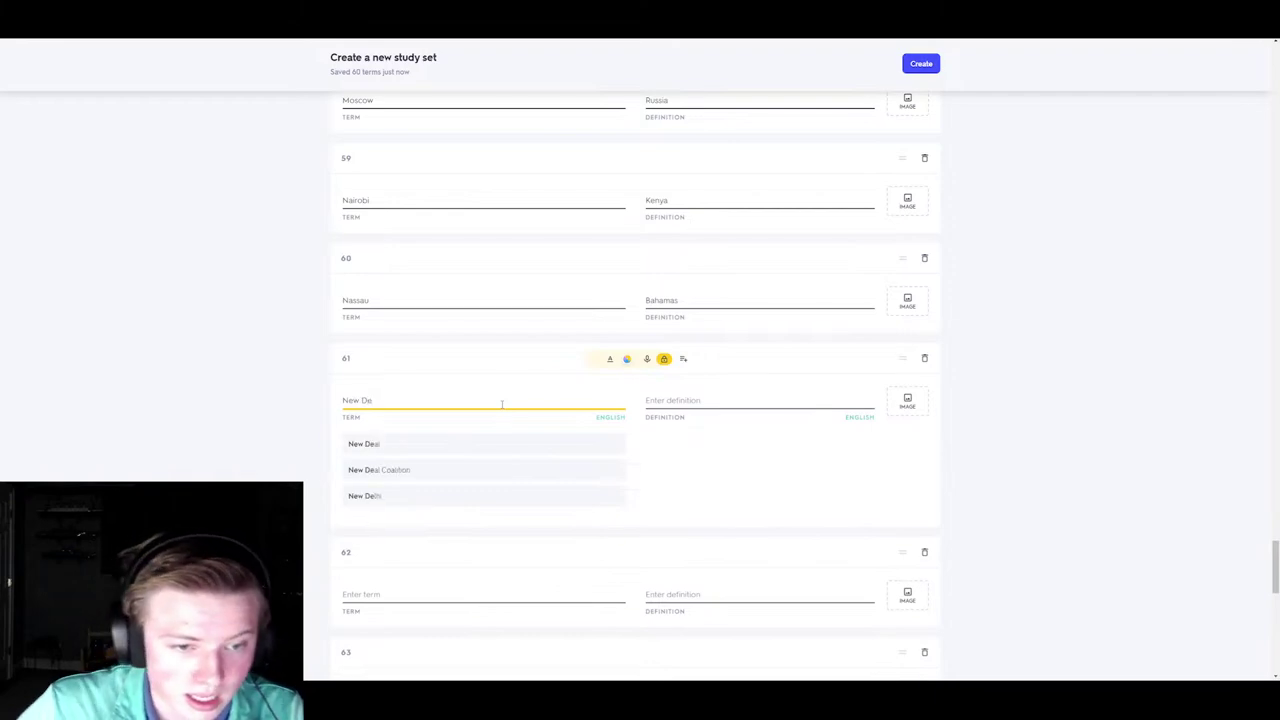
click(460, 496)
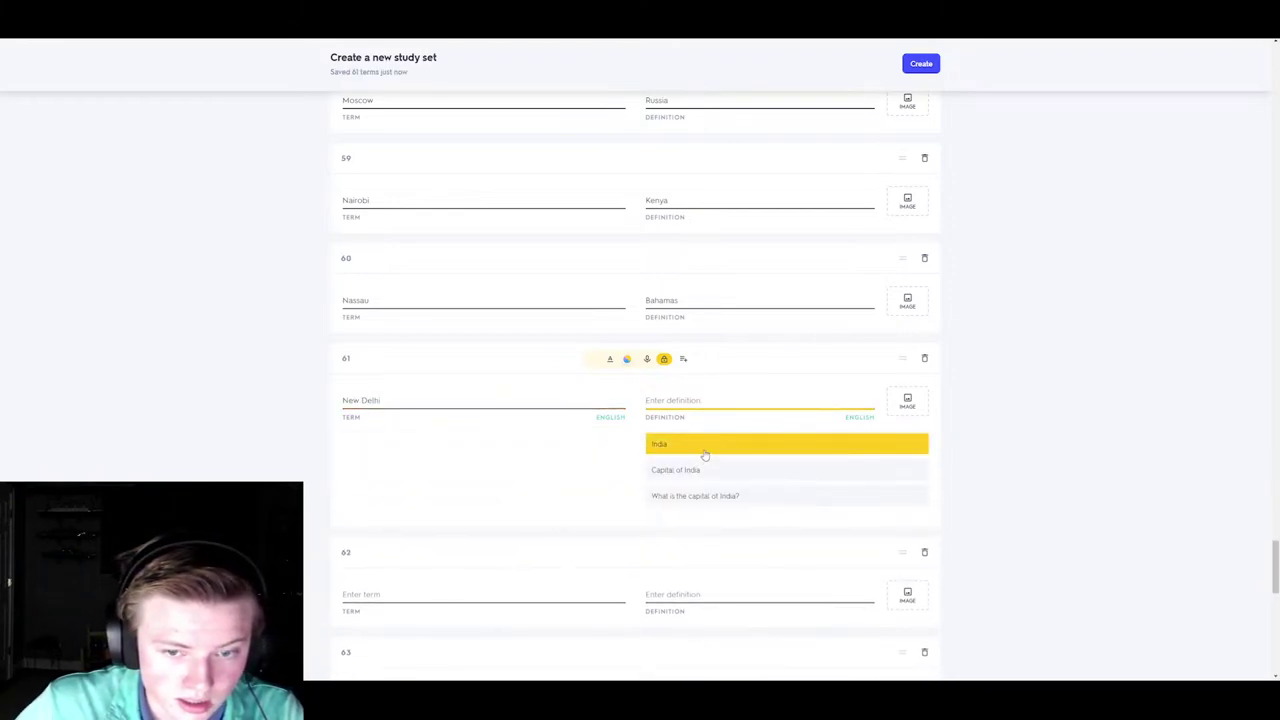
click(704, 455)
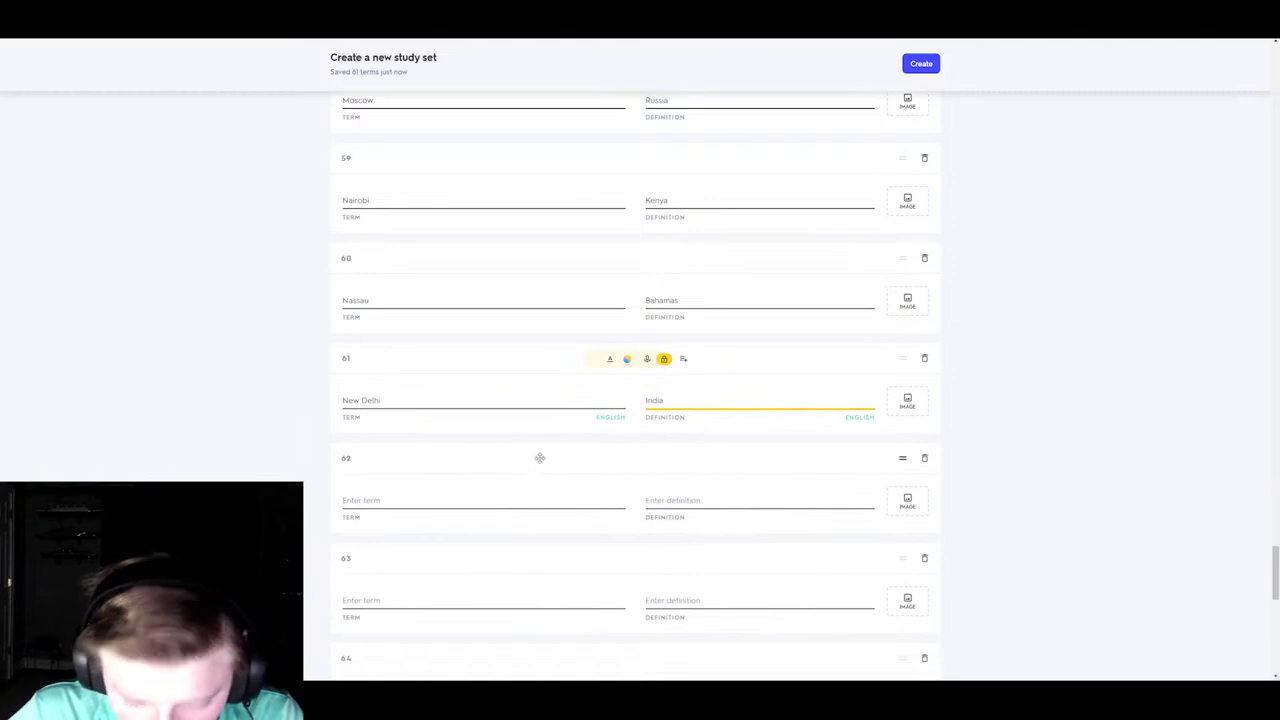
- Enter "Olso" as card 62's term and fill in the definition Norway
click(453, 502)
text(S)
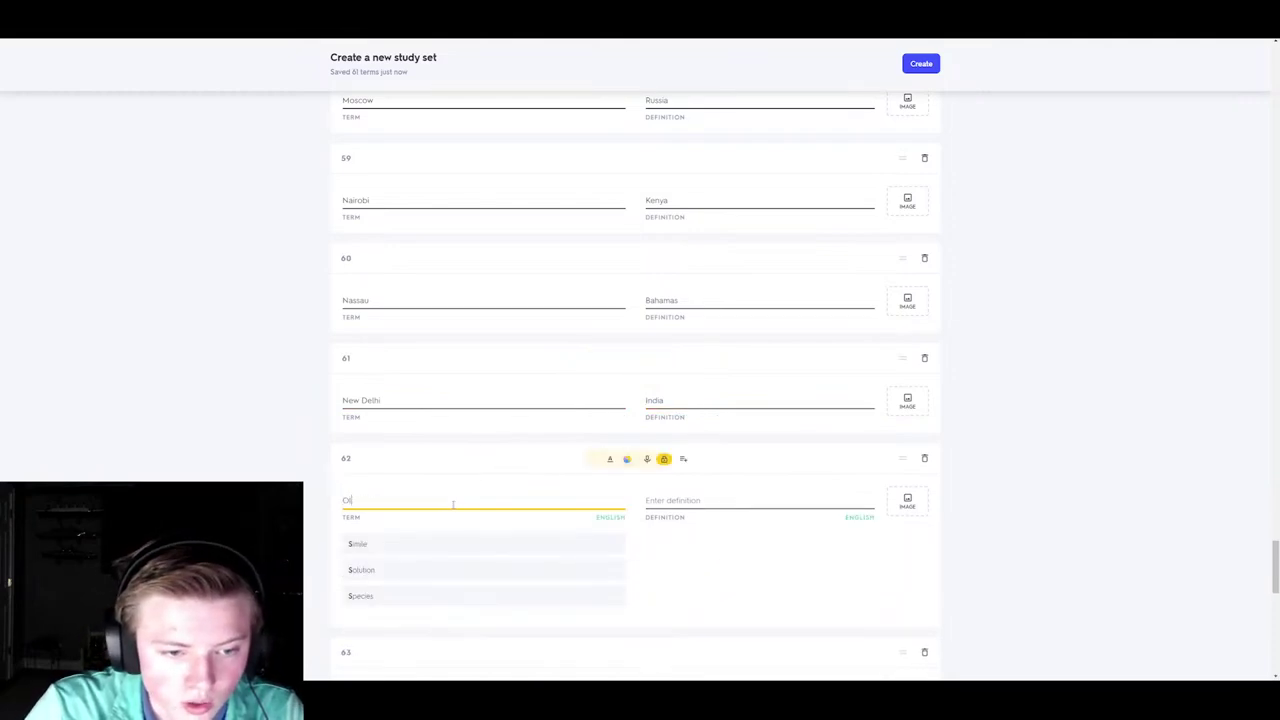
text(lso)
click(707, 502)
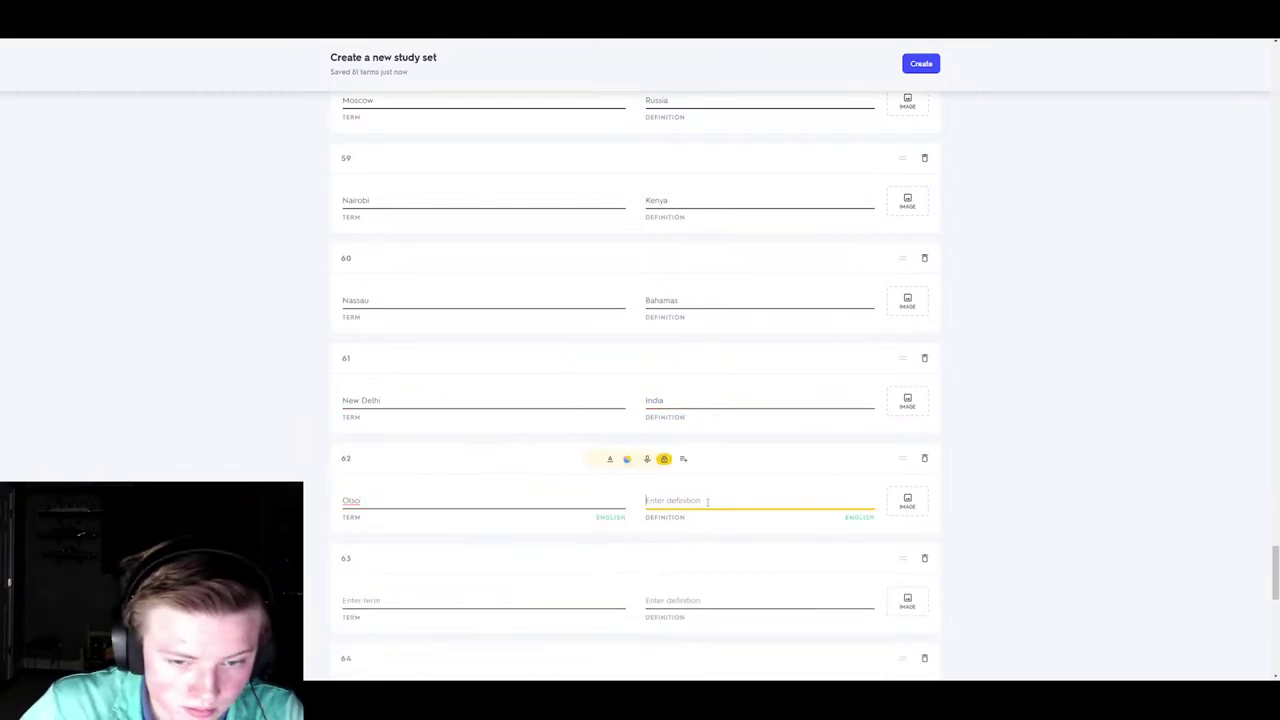
click(699, 538)
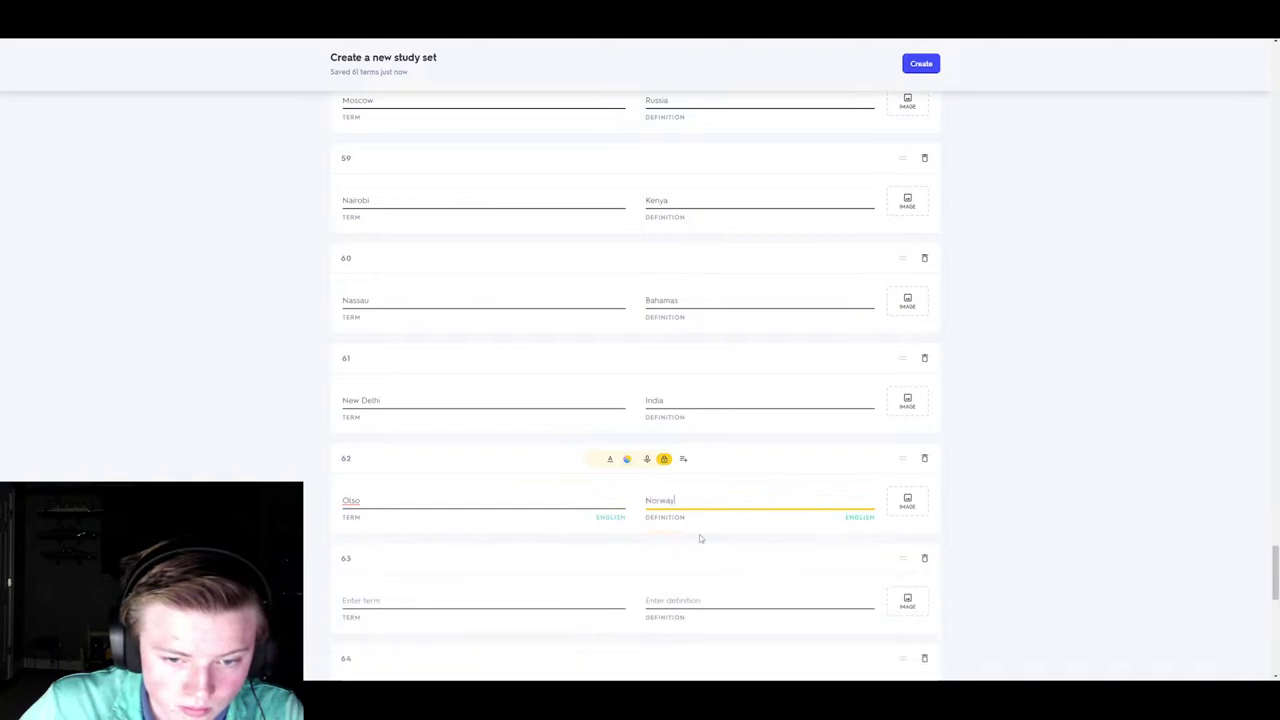
- Enter Ottawa as card 63's term and fill in the suggested definition Canada
click(404, 600)
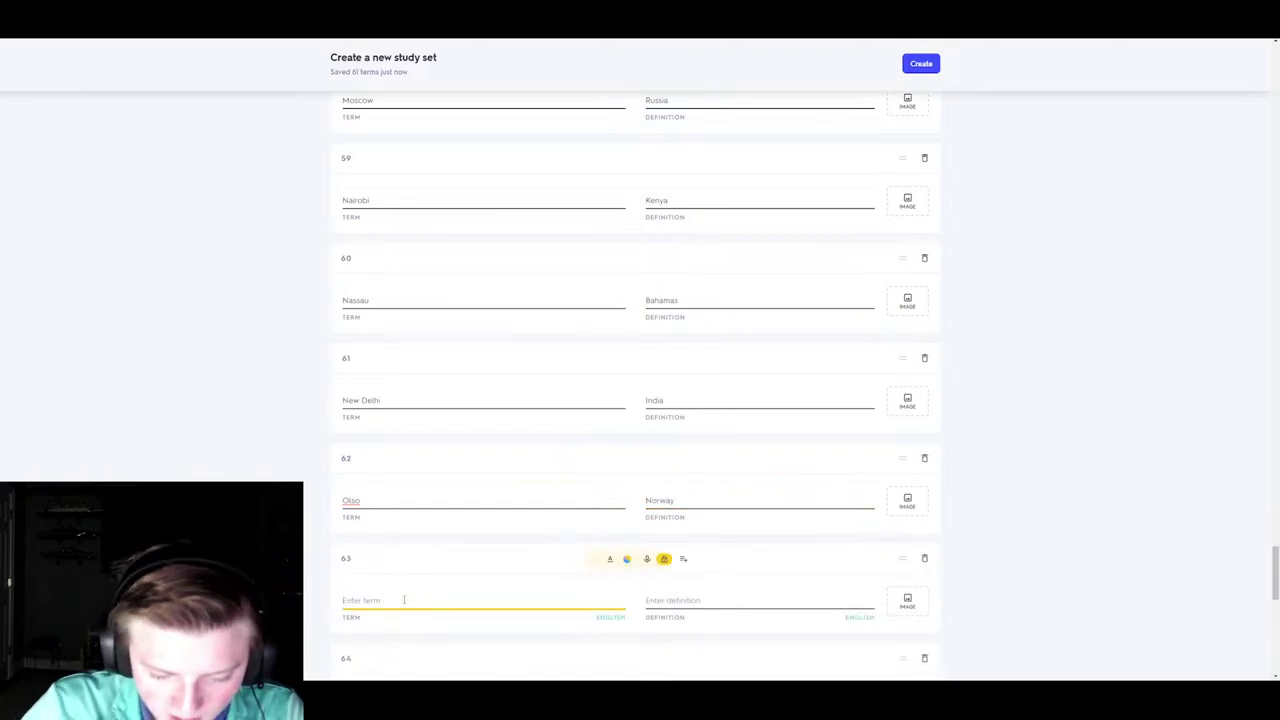
text(Ott)
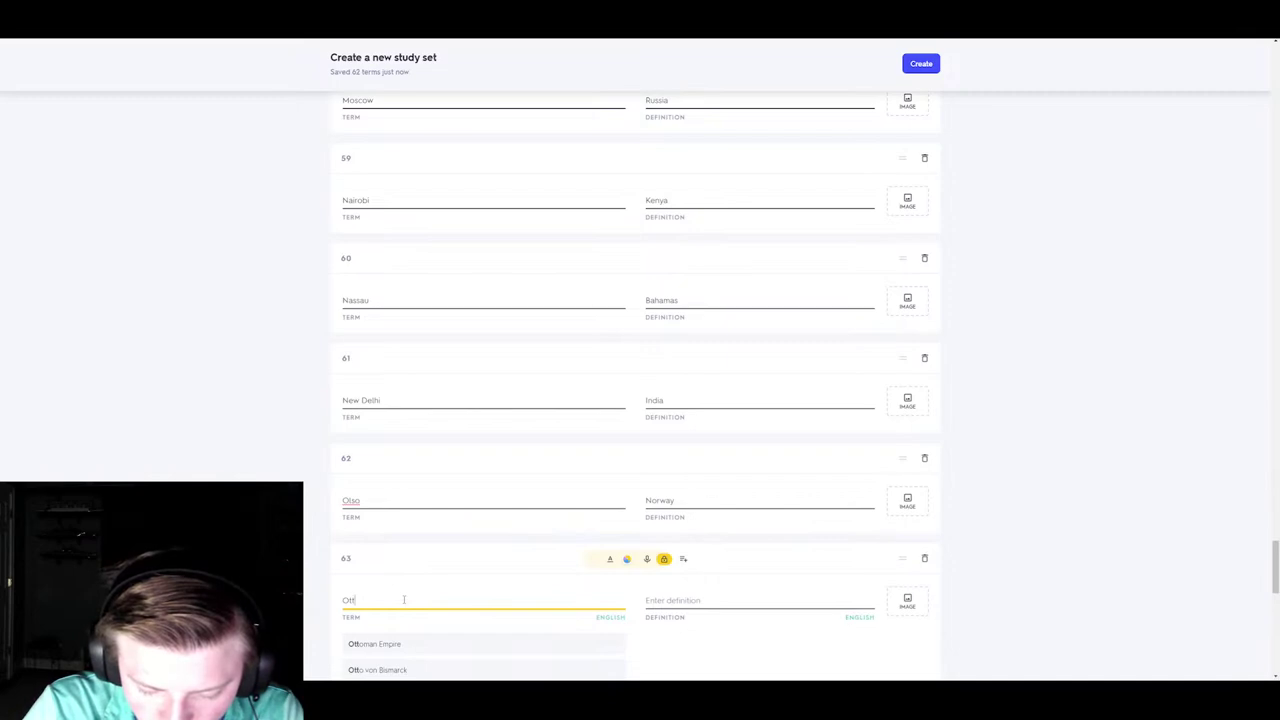
text(awa)
click(679, 602)
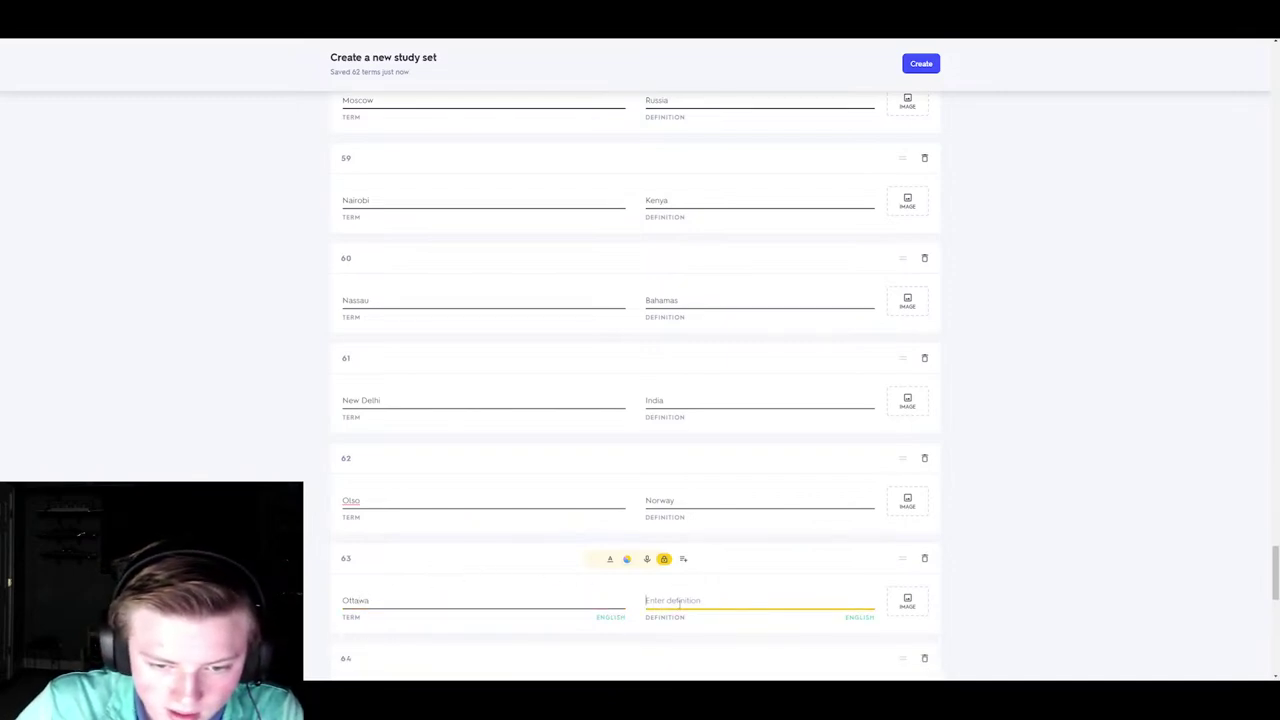
click(680, 645)
- Fill in card 64's term with the suggested Panama, extend it to Panama City, and fill in the suggested definition Panama
scroll(620, 600, down, 3)
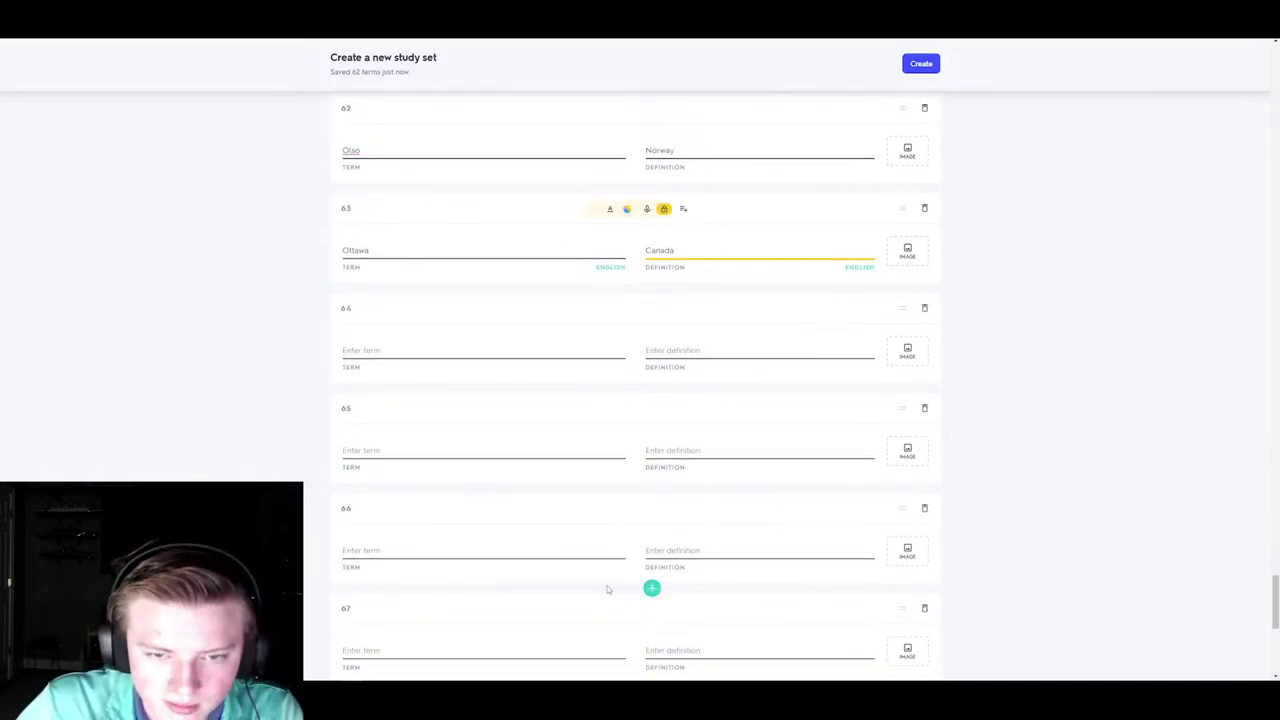
click(529, 350)
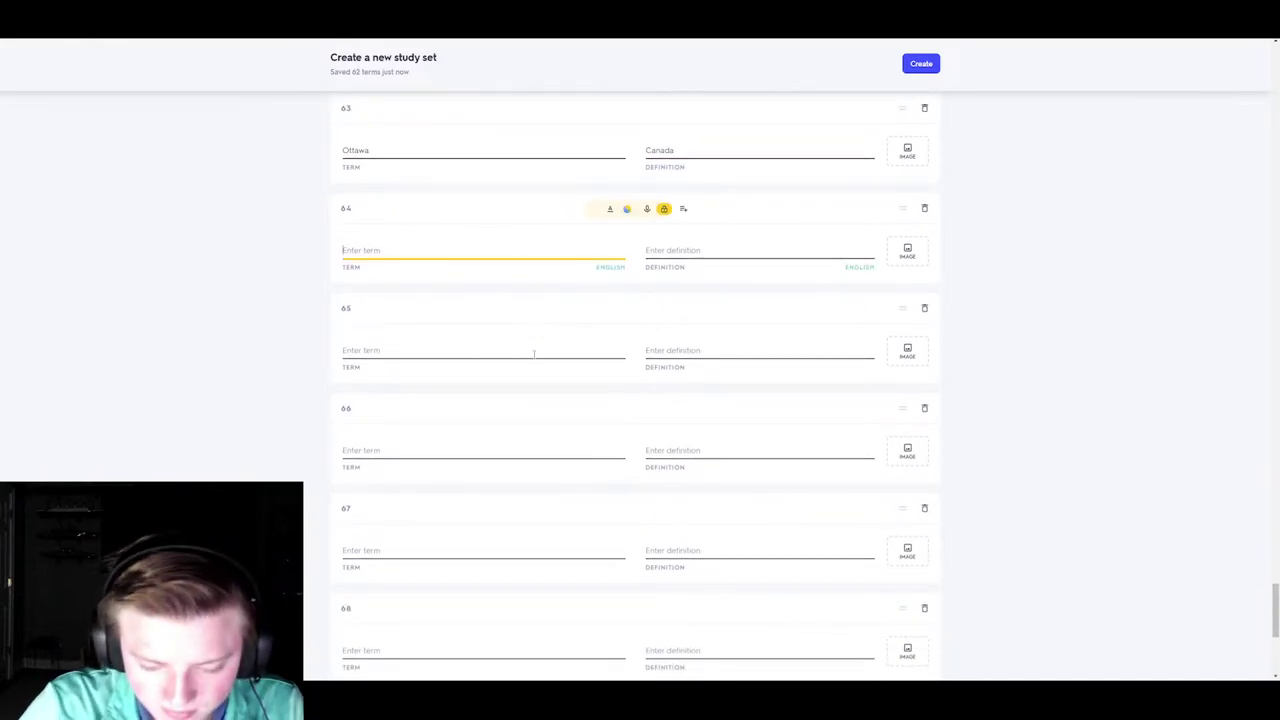
text(Pana)
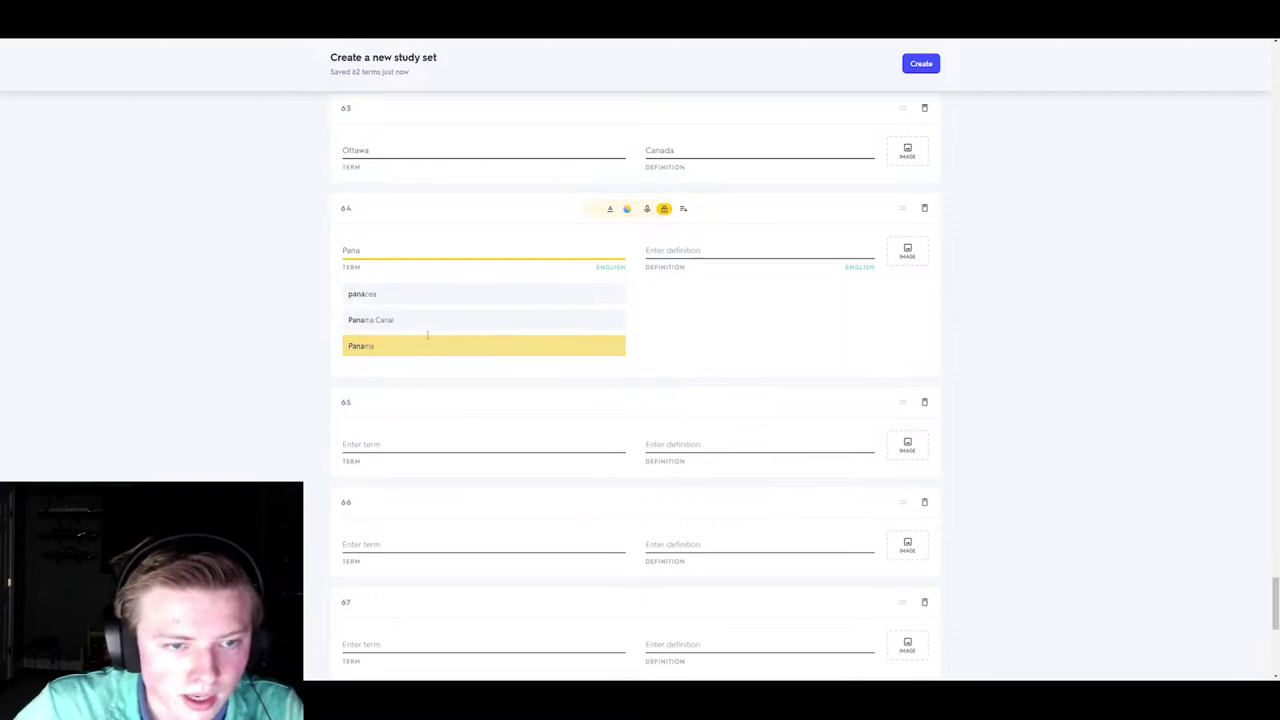
click(414, 346)
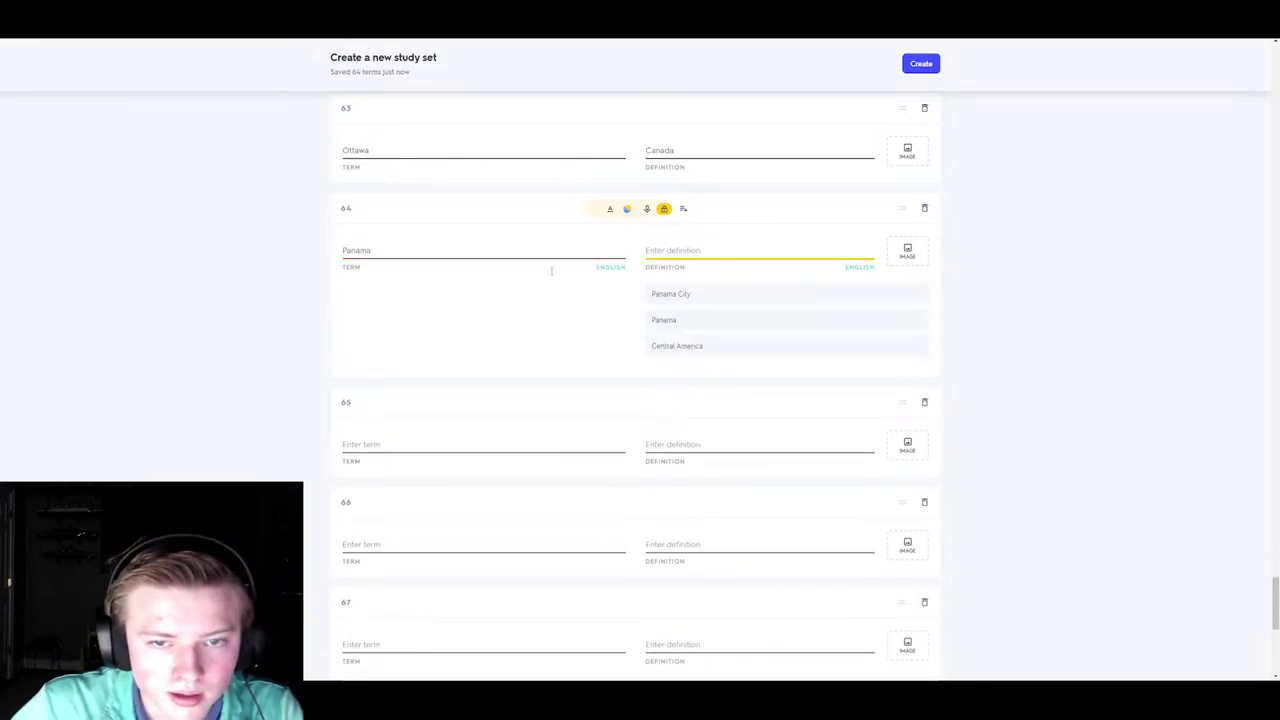
click(523, 249)
text(City)
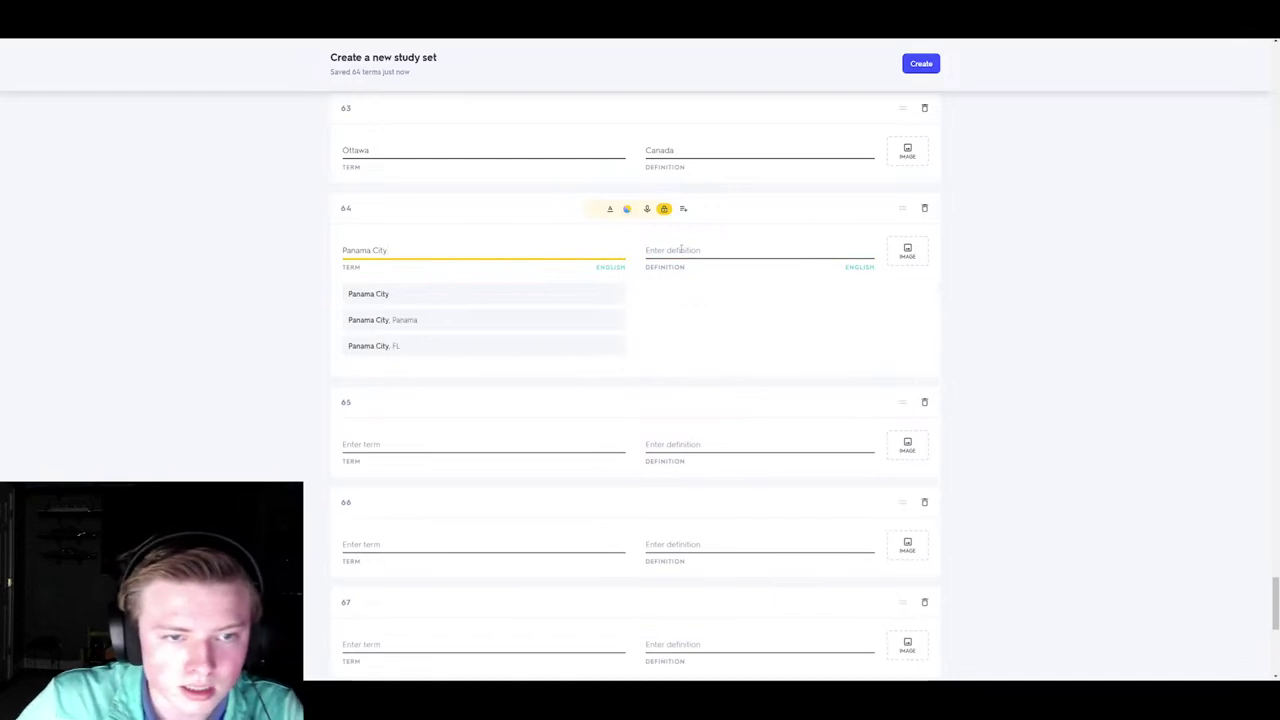
key(Tab)
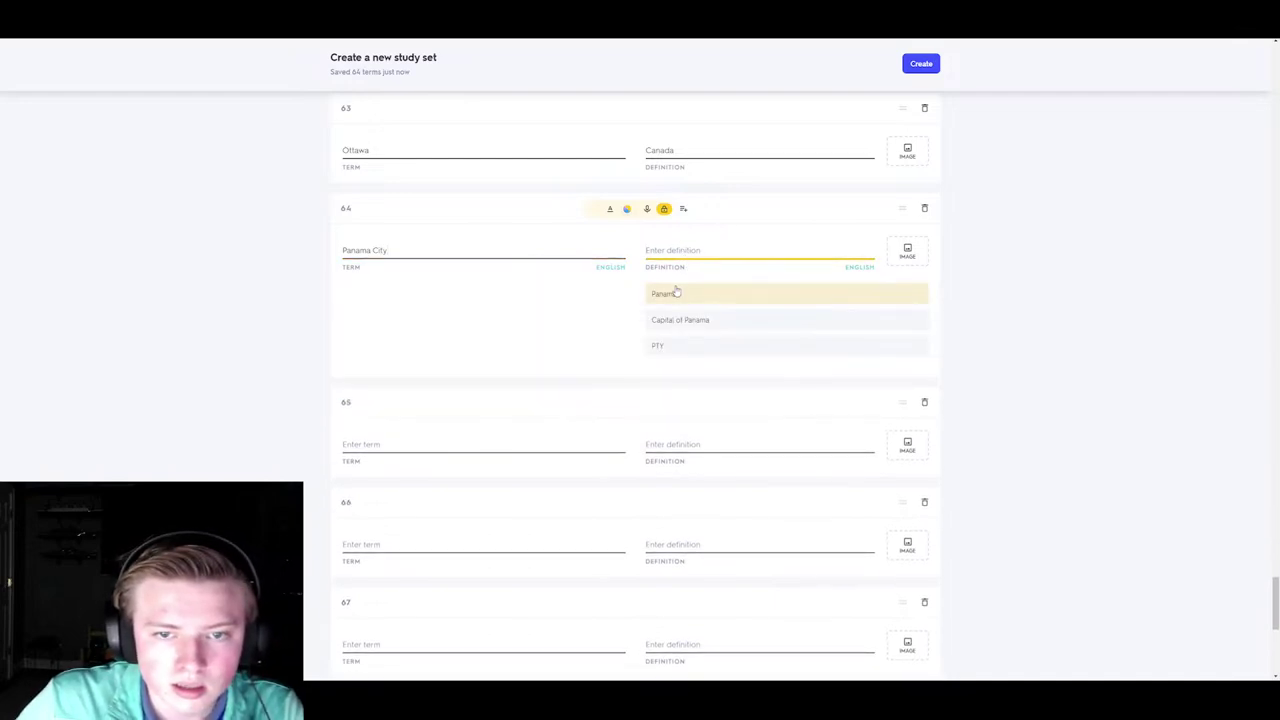
key(Return)
- Enter Paris as card 65's term and France as its definition
click(435, 350)
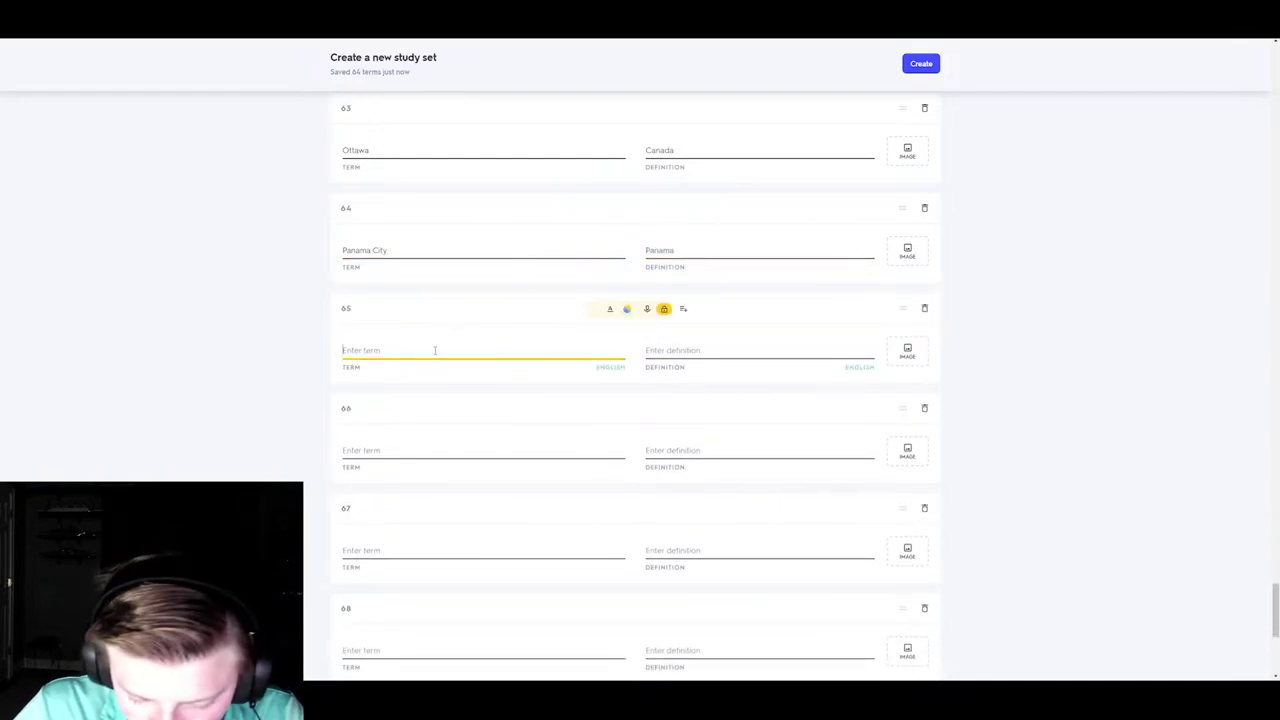
text(Paris)
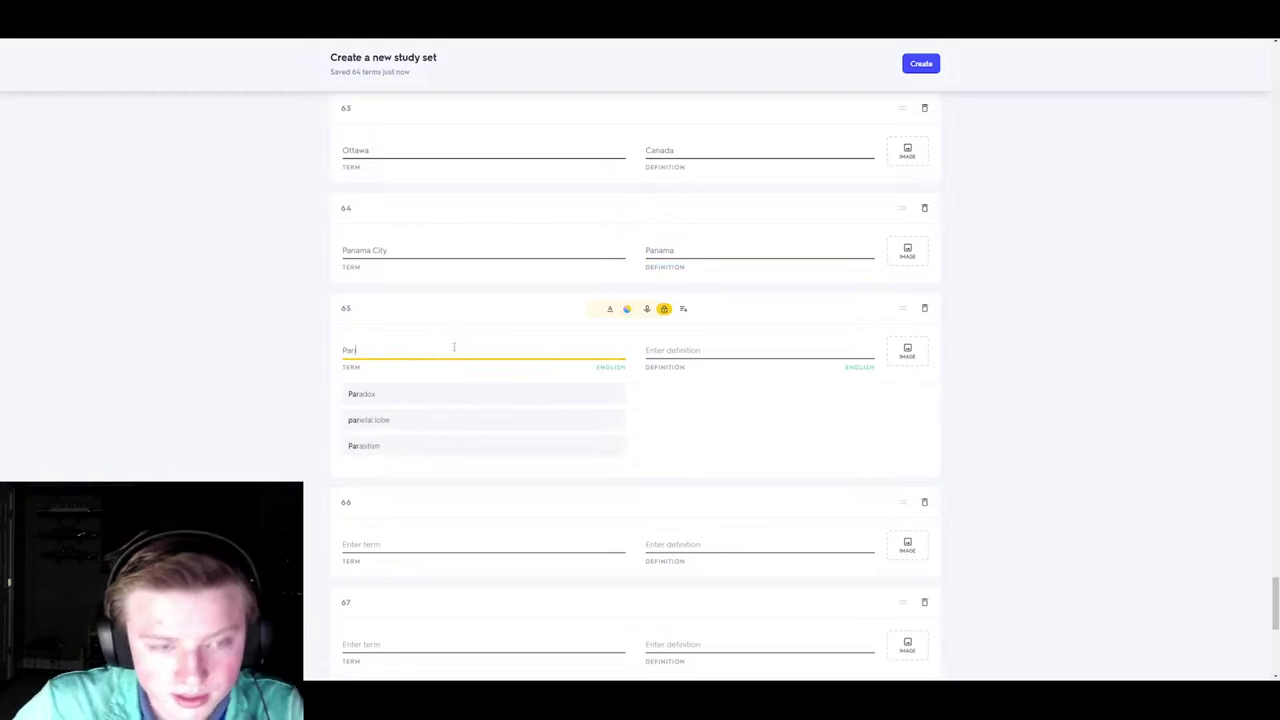
click(724, 356)
text(France)
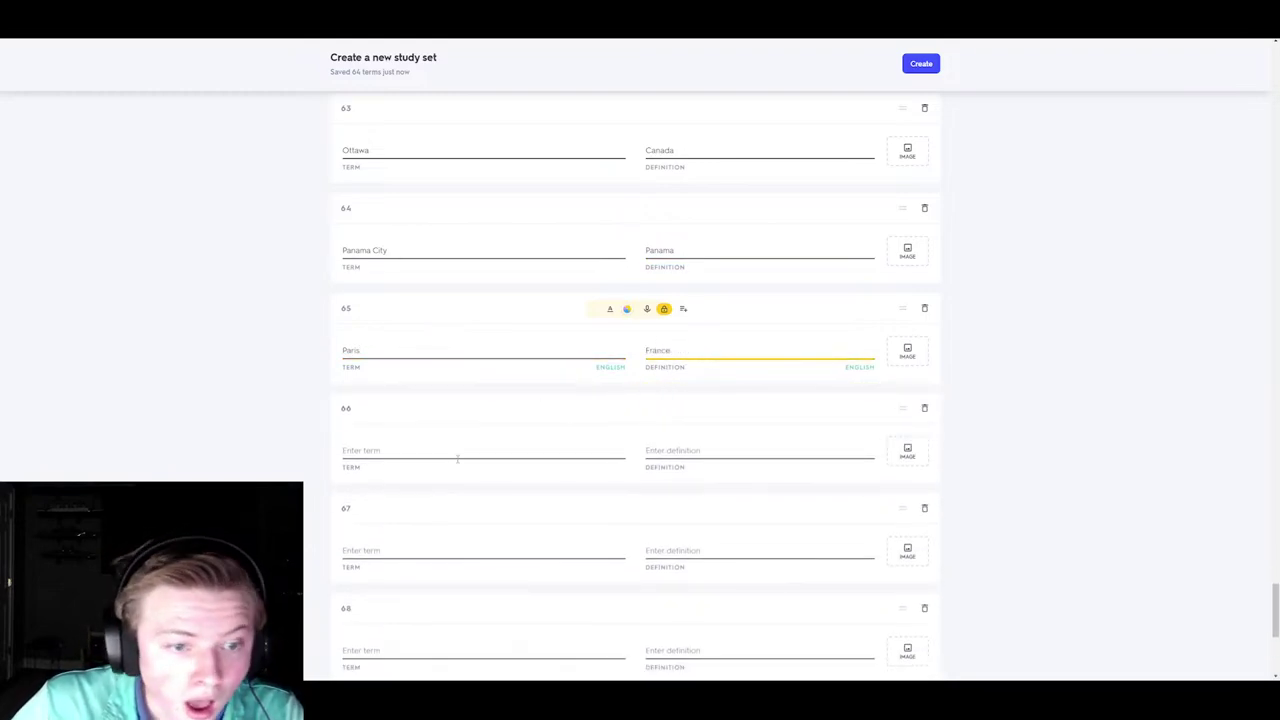
- Fill in card 66 with the suggested term Phnom Penh and the suggested definition Cambodia
click(463, 455)
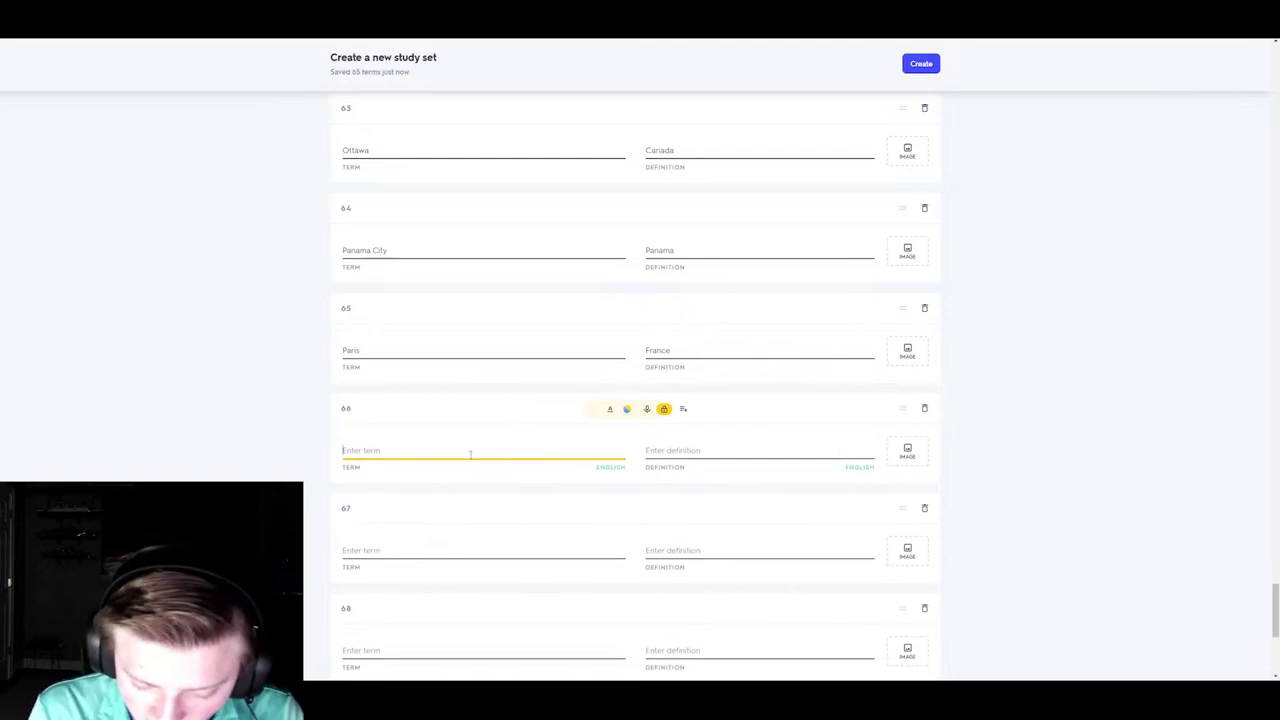
text(Ph)
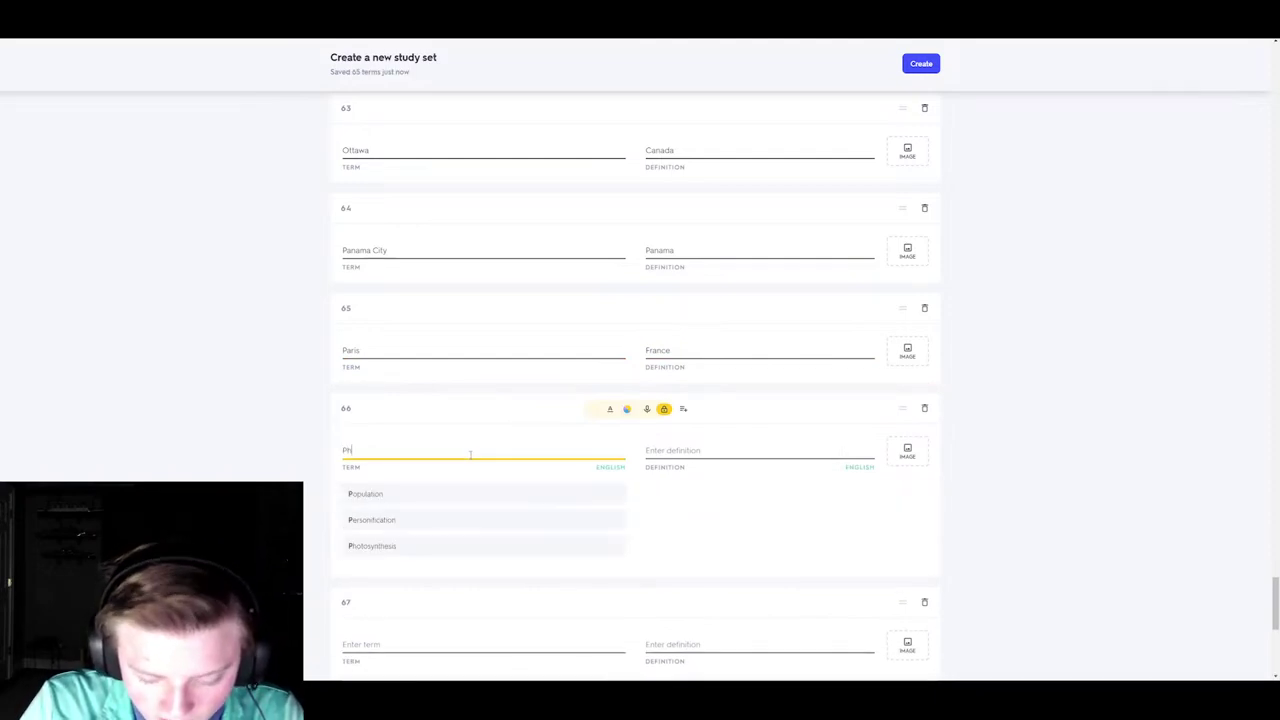
text(n)
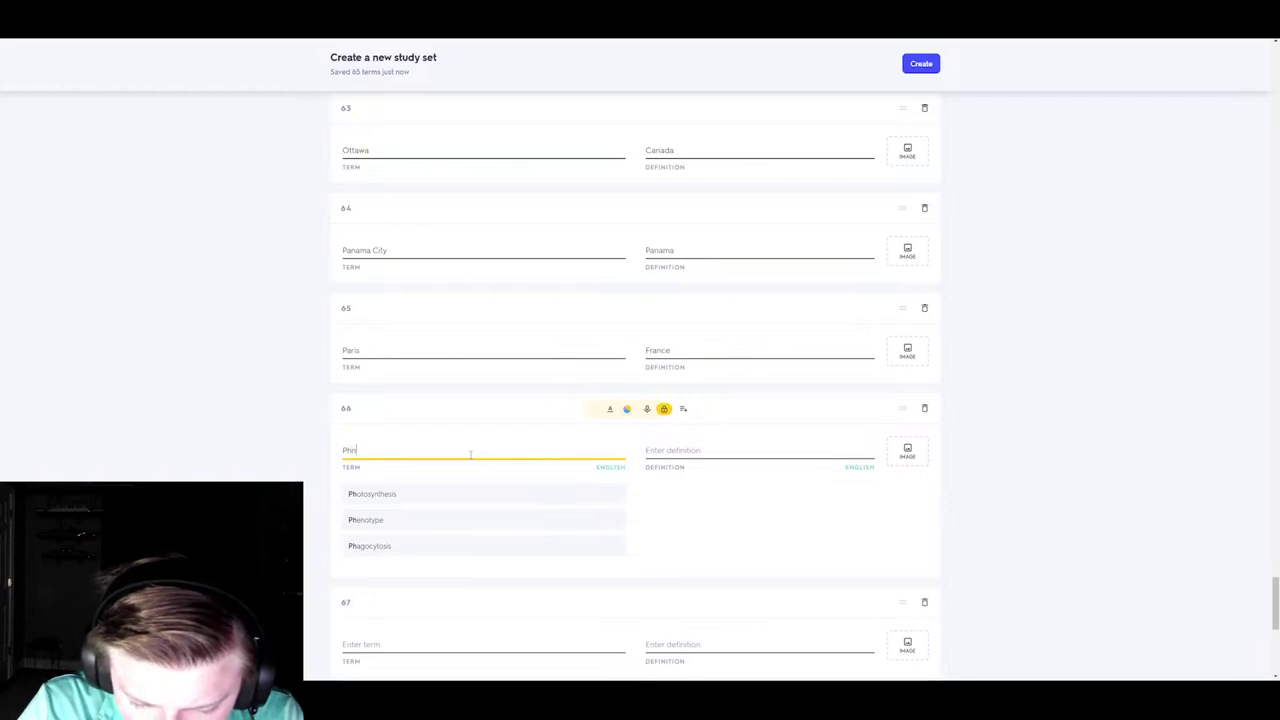
text(om)
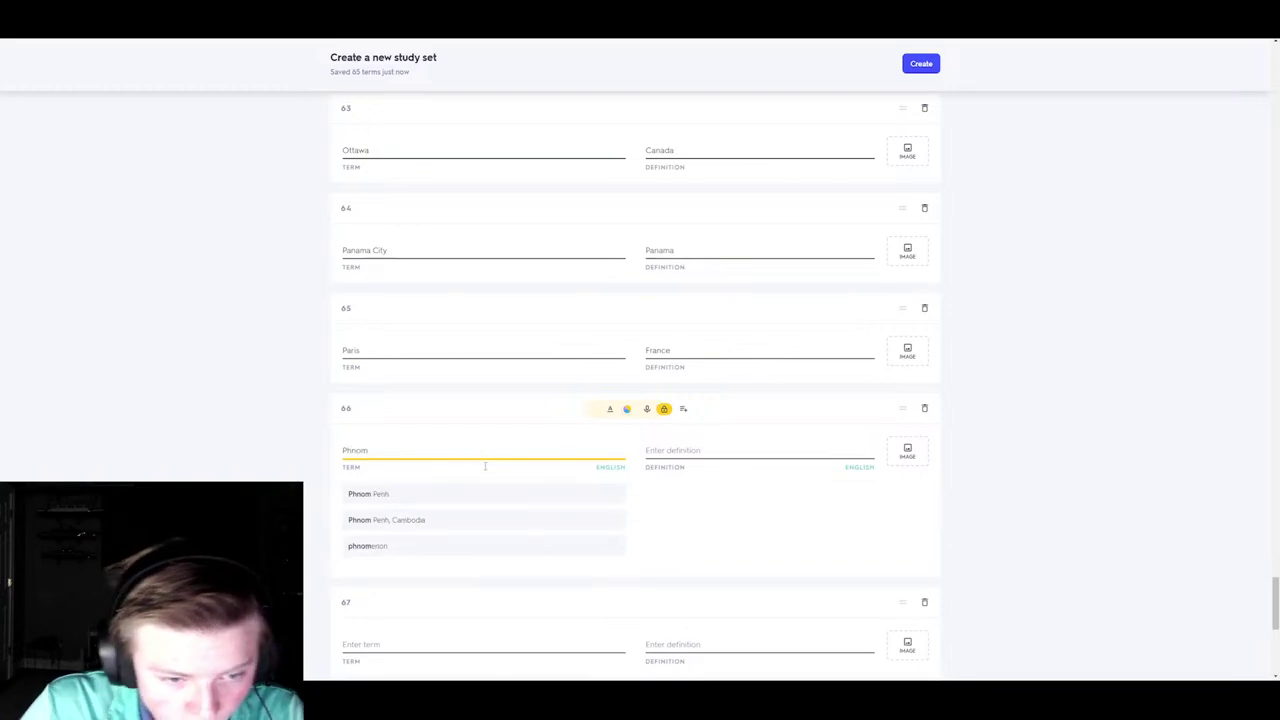
scroll(470, 455, down, 1)
click(445, 396)
click(668, 394)
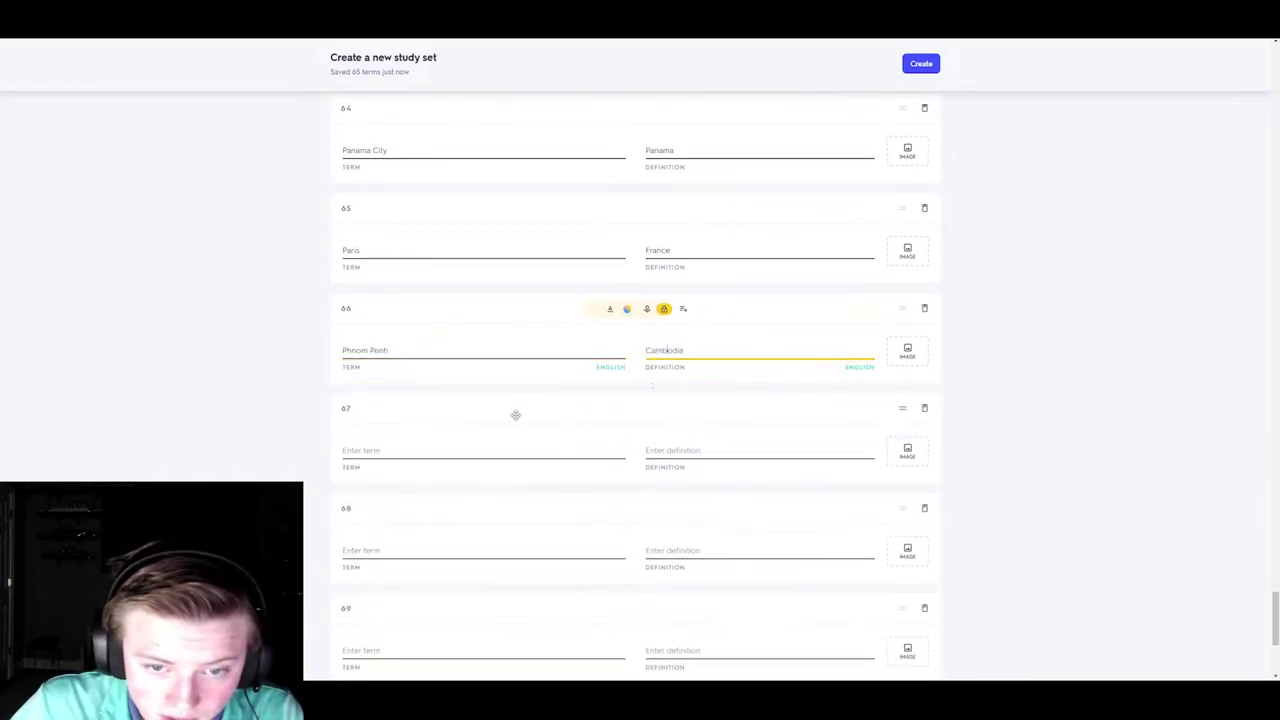
- Fill in card 67 with the suggested term Port-au-Prince and the suggested definition Haiti
click(483, 456)
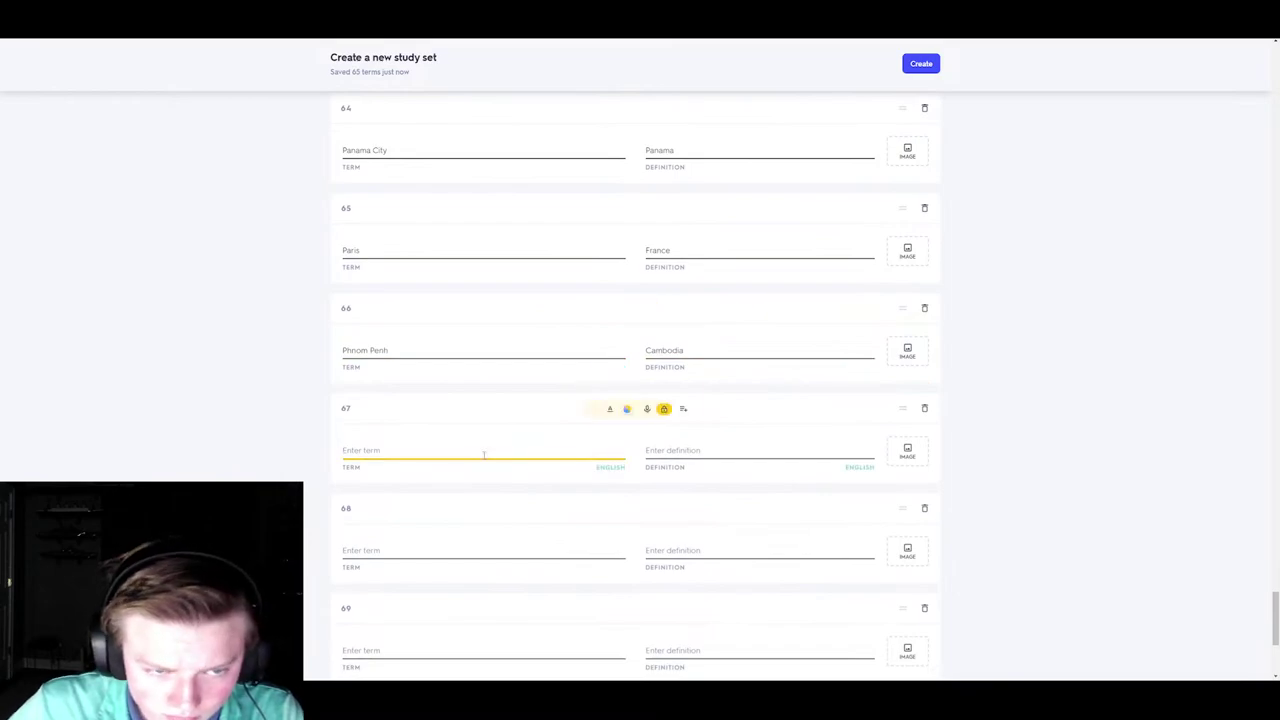
text(P)
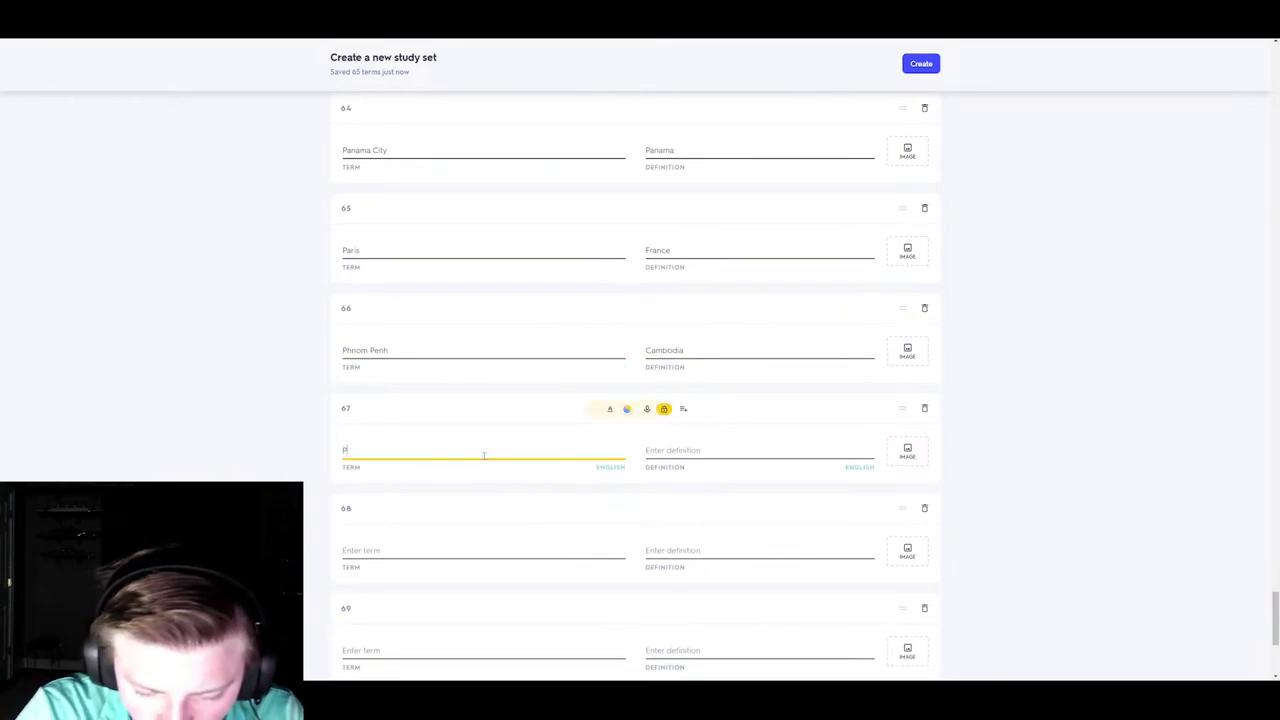
text(ort-au-Prince)
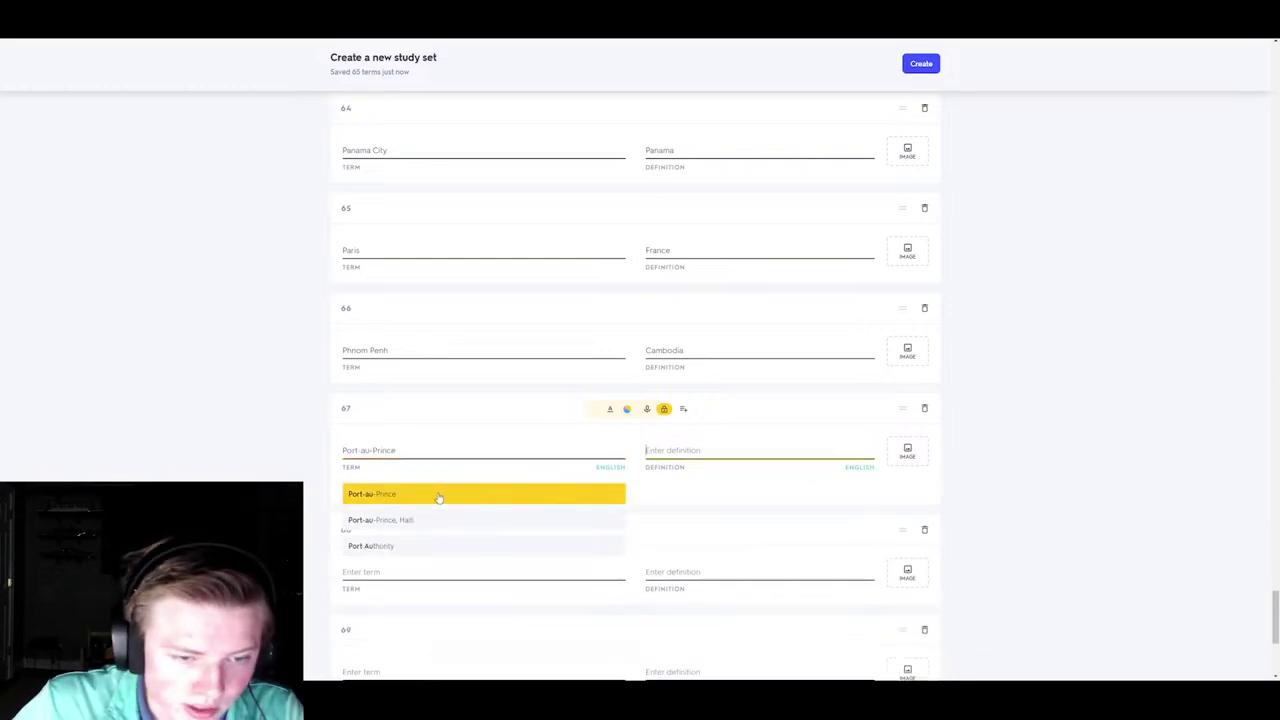
click(437, 494)
click(709, 506)
- Enter Prague as card 68's term and fill in the suggested definition Czech Republic
click(462, 549)
scroll(440, 546, down, 3)
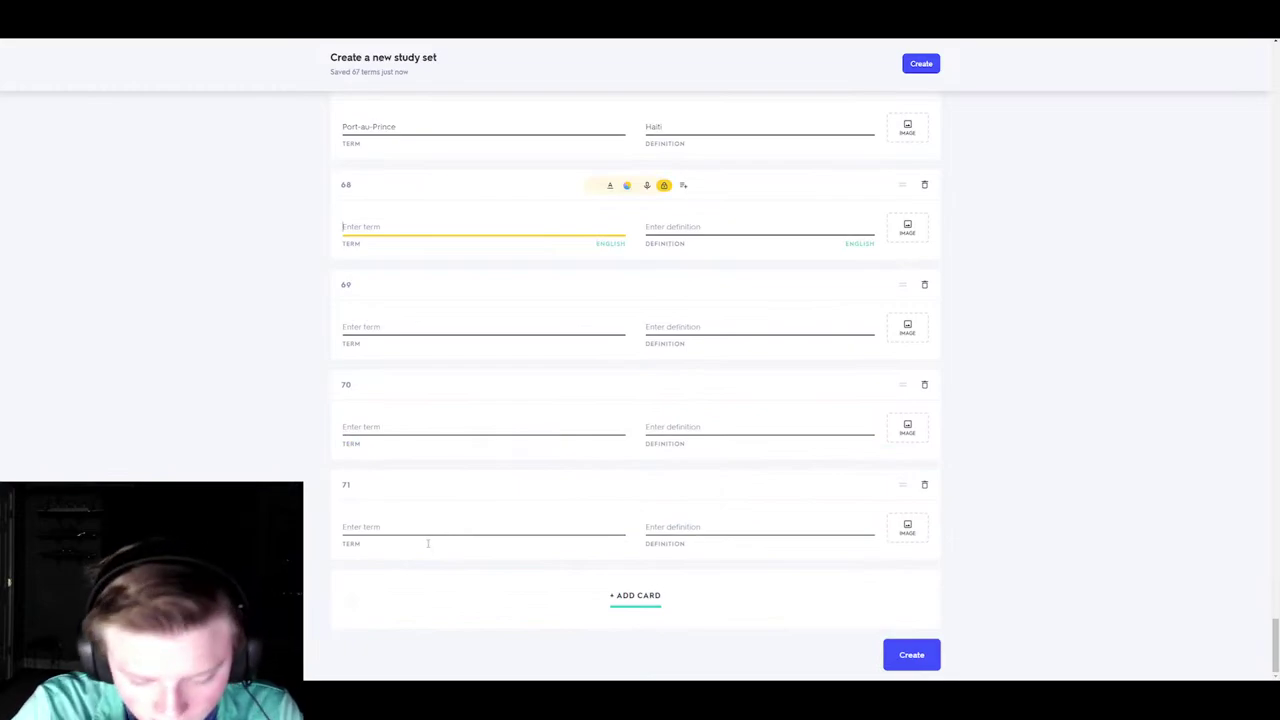
text(Pra)
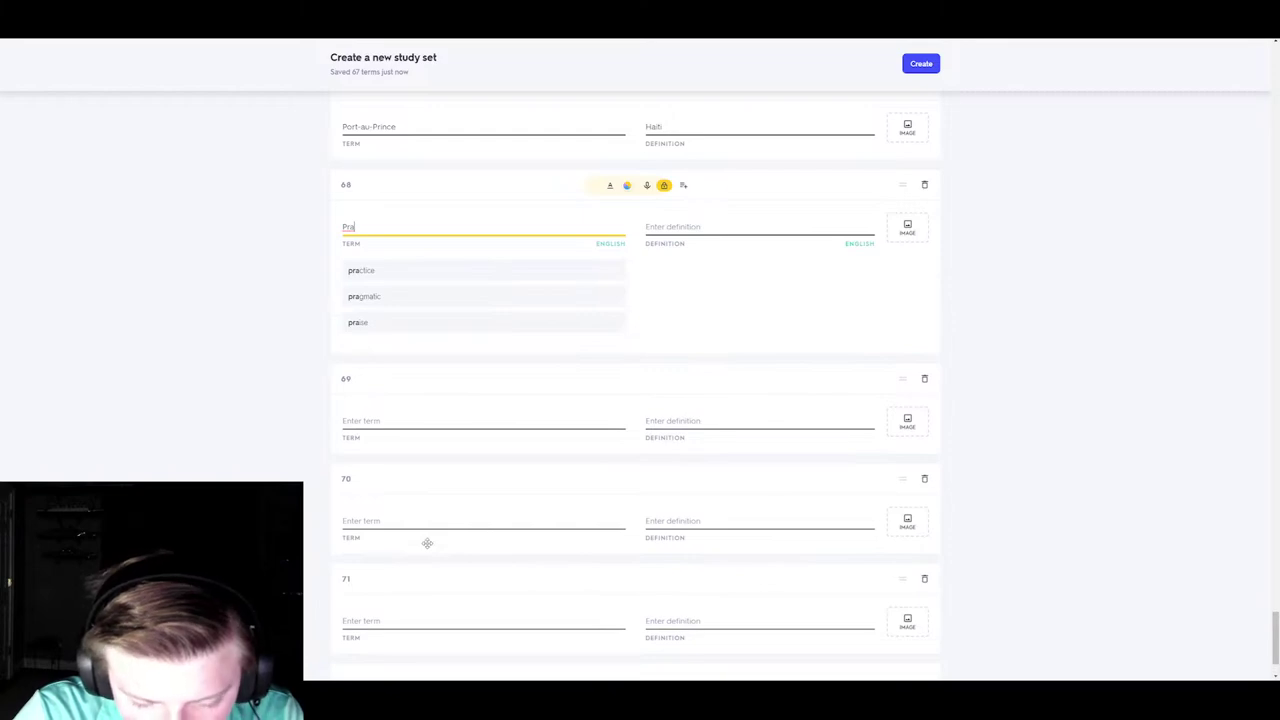
text(gue)
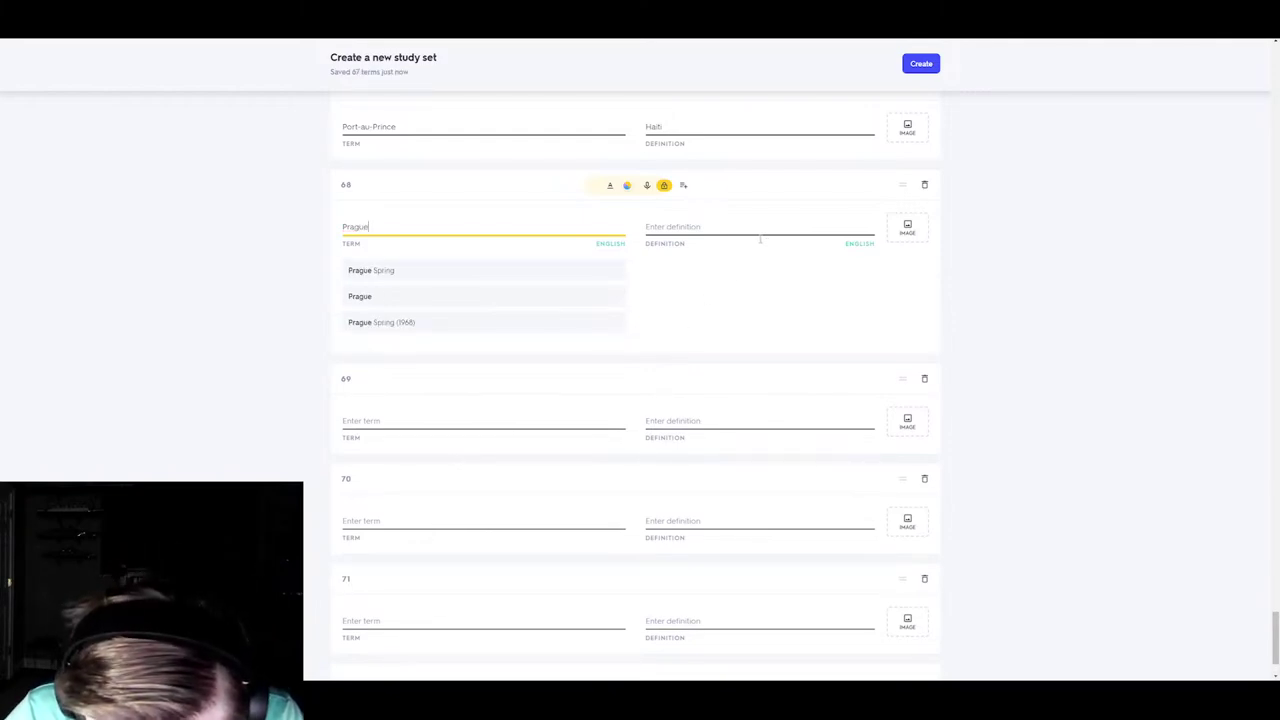
click(703, 228)
click(704, 271)
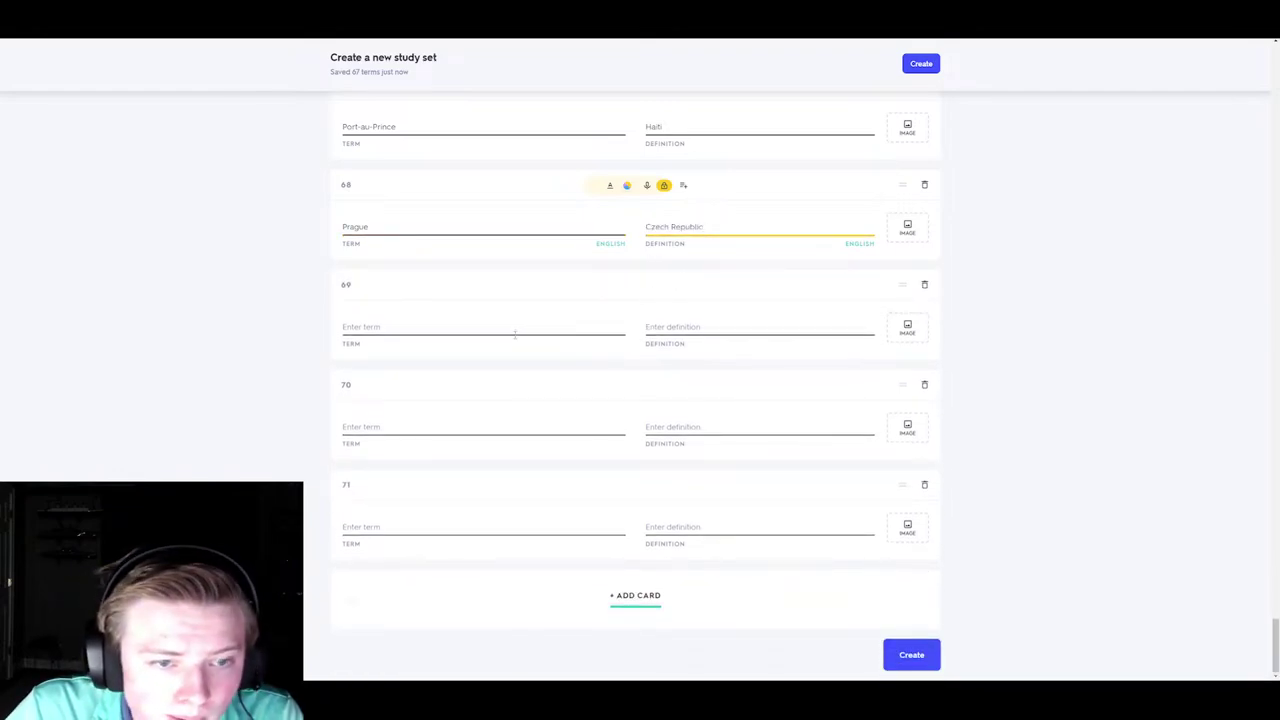
- Fill in card 69 with the suggested term Pyongyang and the suggested definition North Korea
click(517, 331)
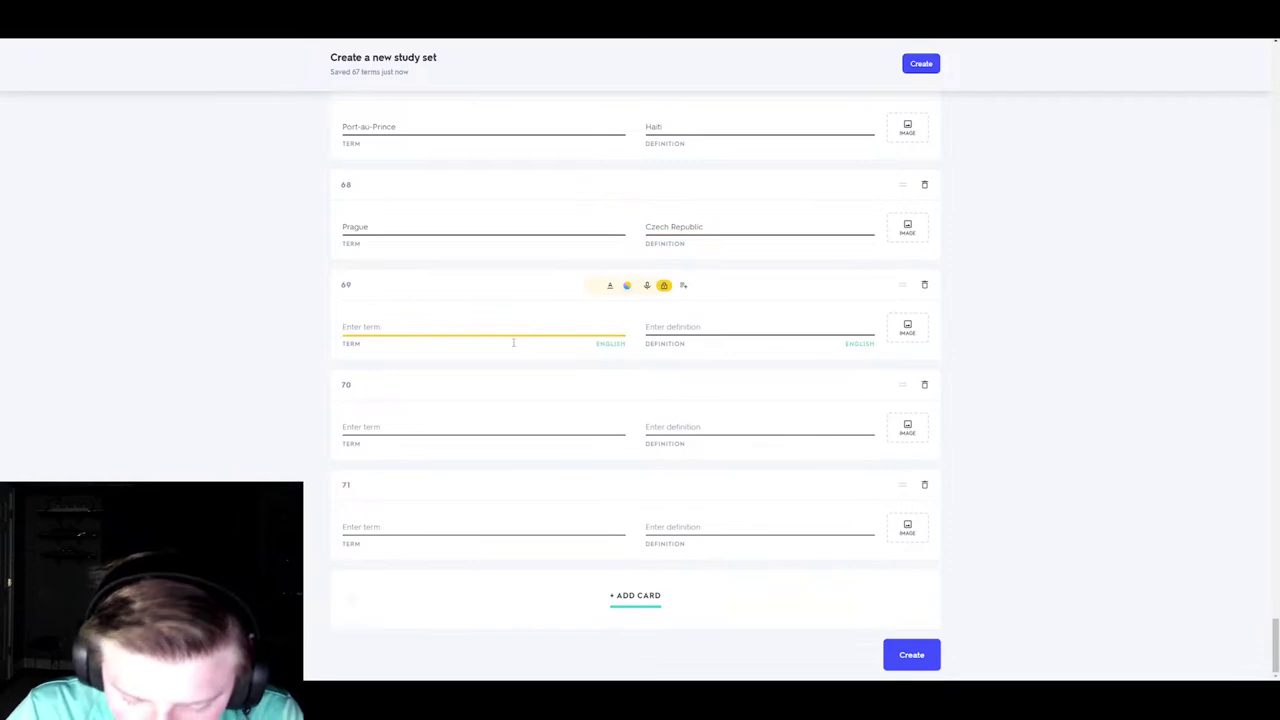
text(Pyr)
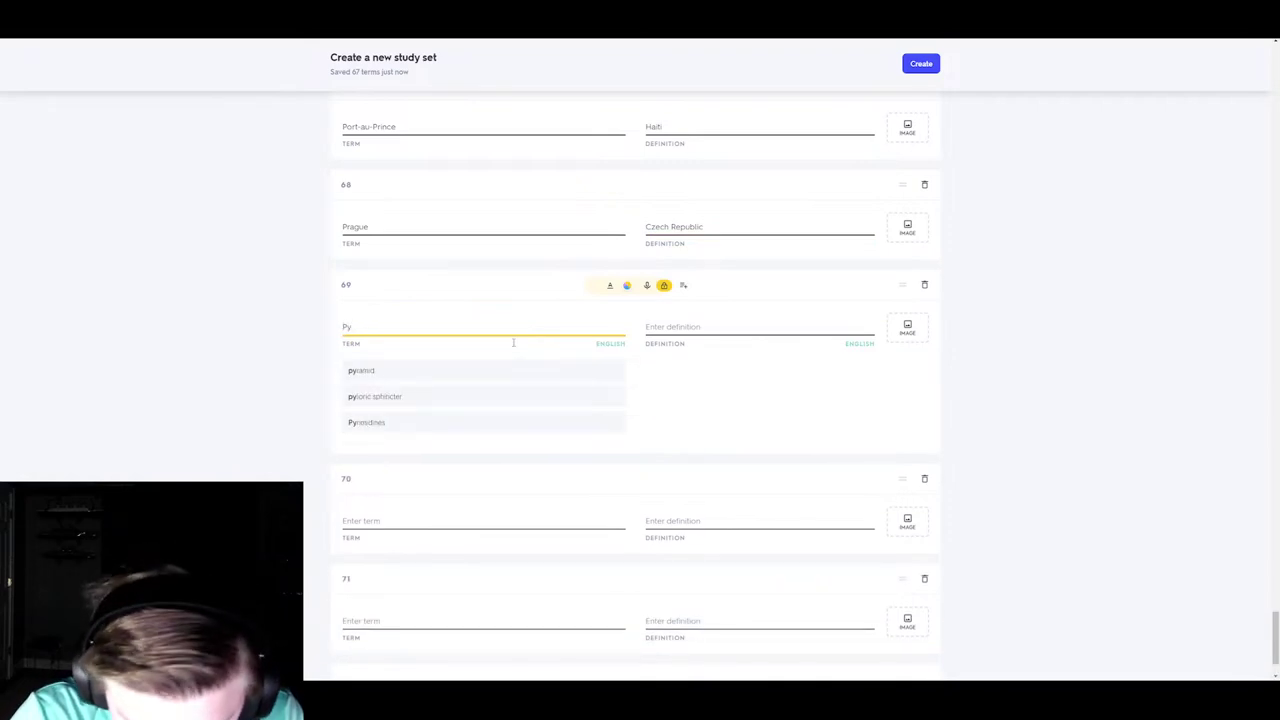
key(BackSpace)
text(on)
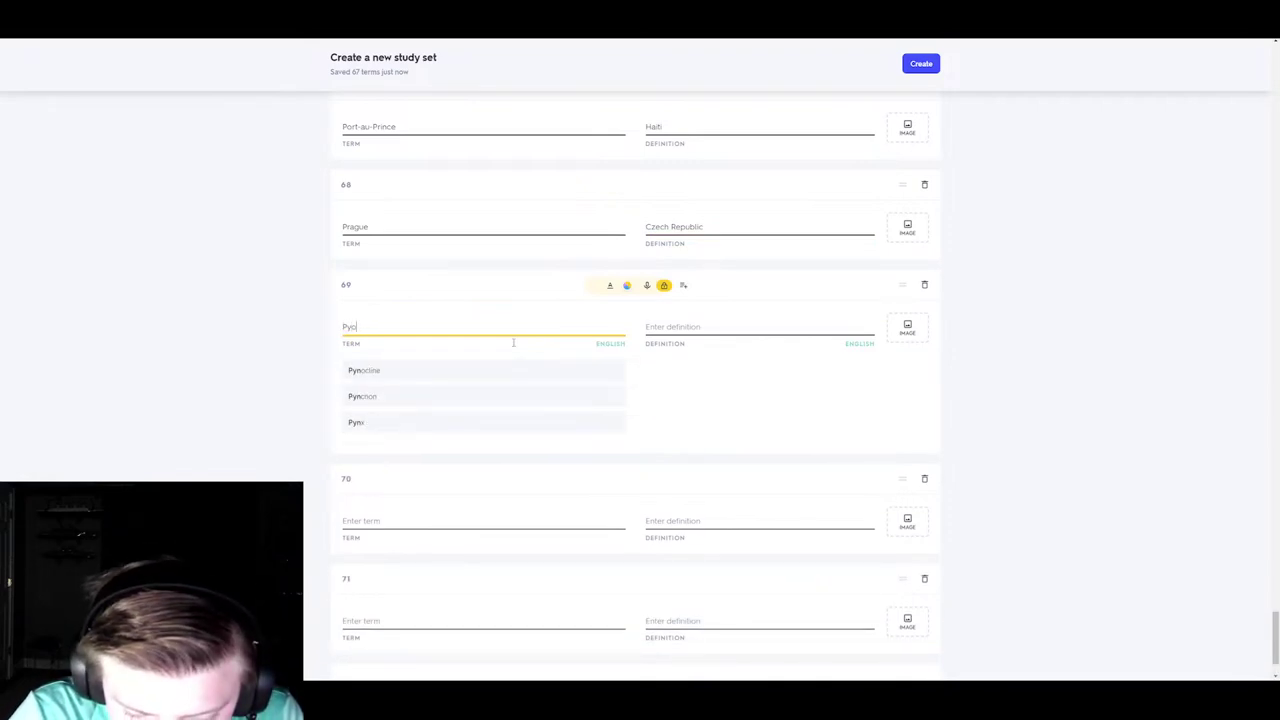
click(503, 370)
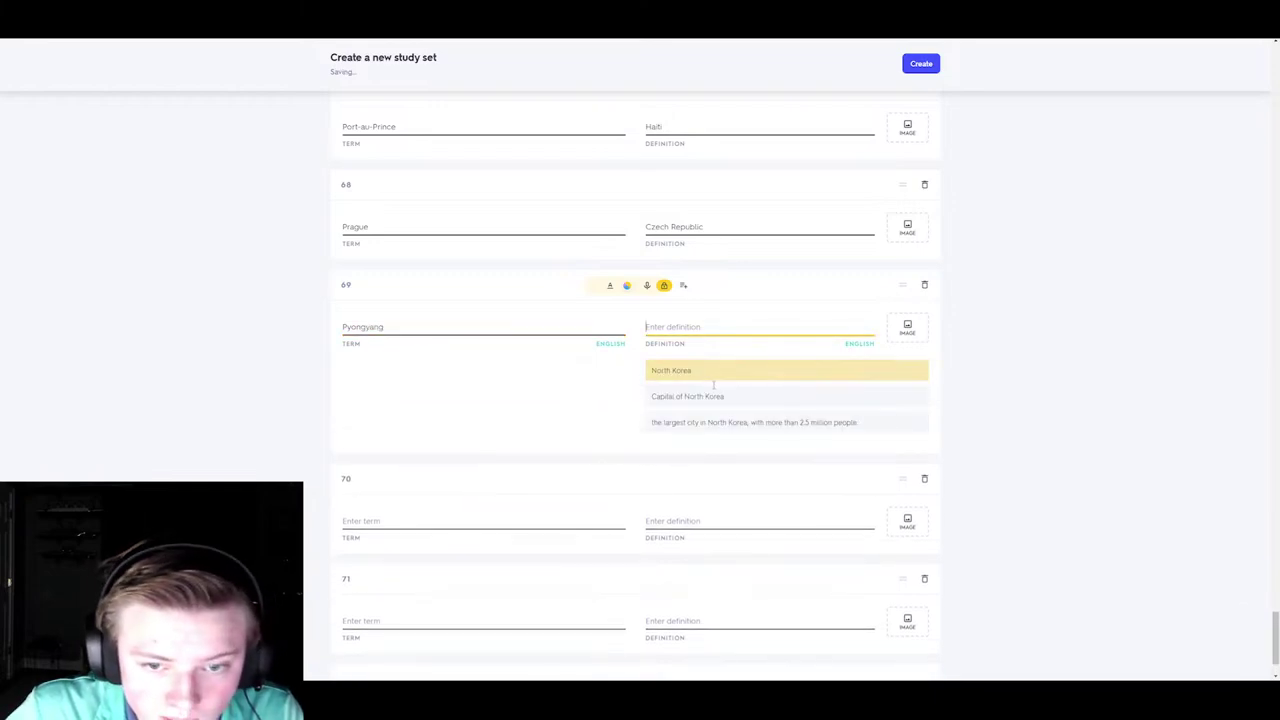
click(697, 370)
click(519, 426)
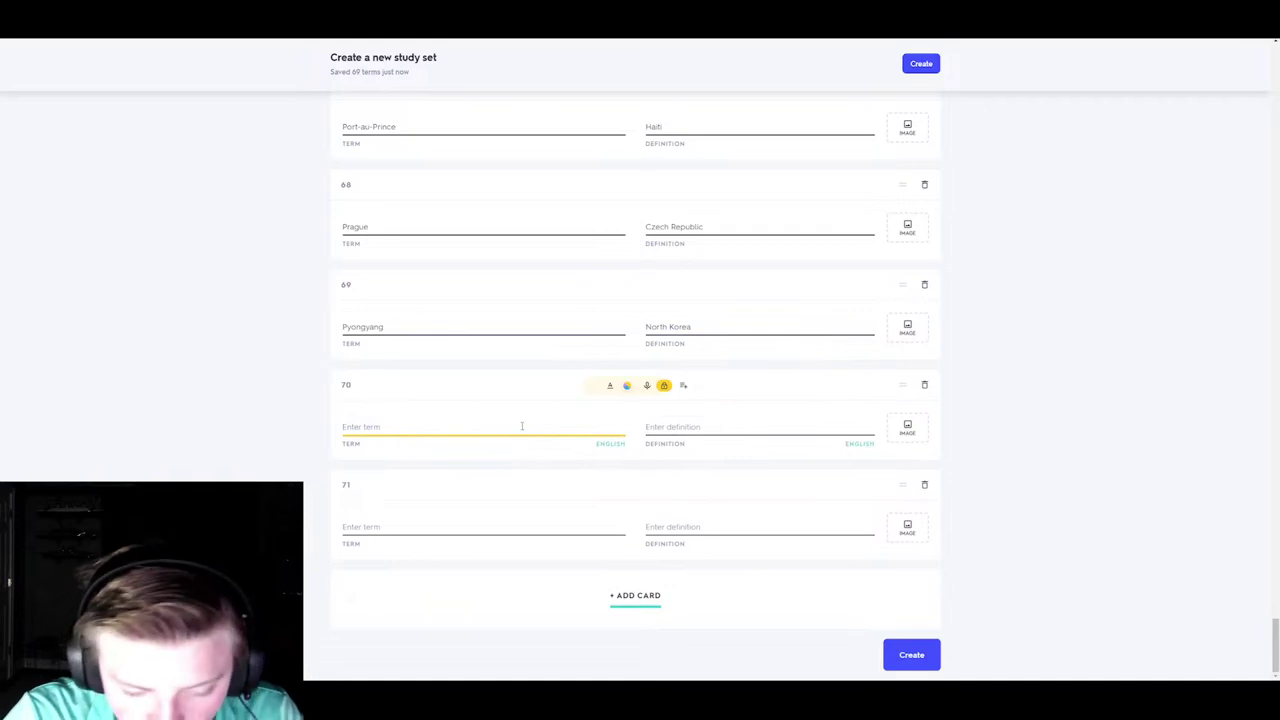
text(Quito)
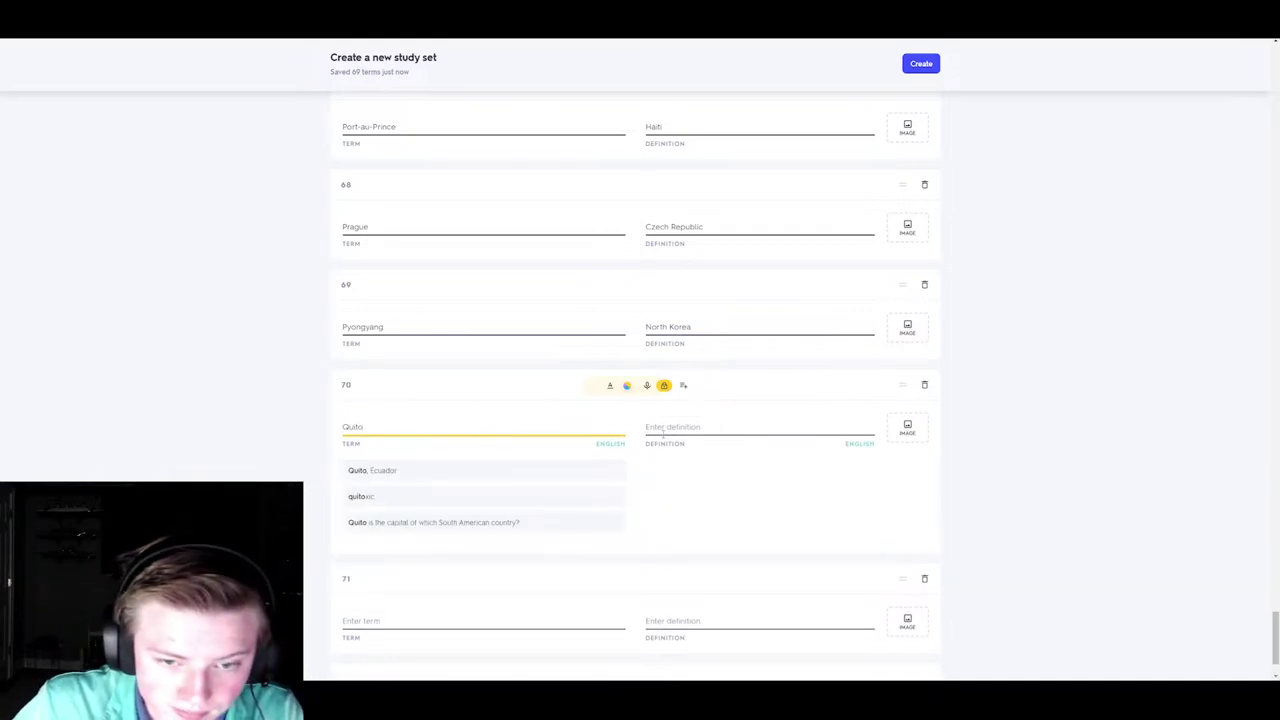
click(663, 431)
text(E)
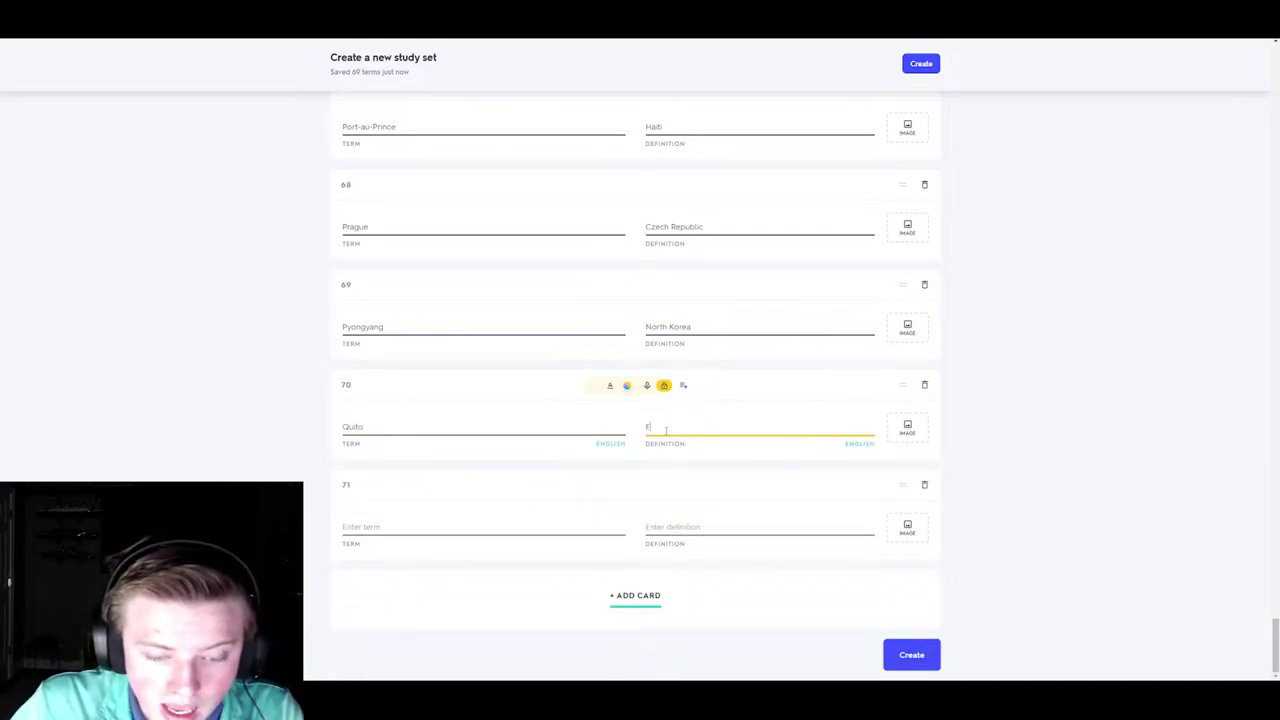
text(cuador)
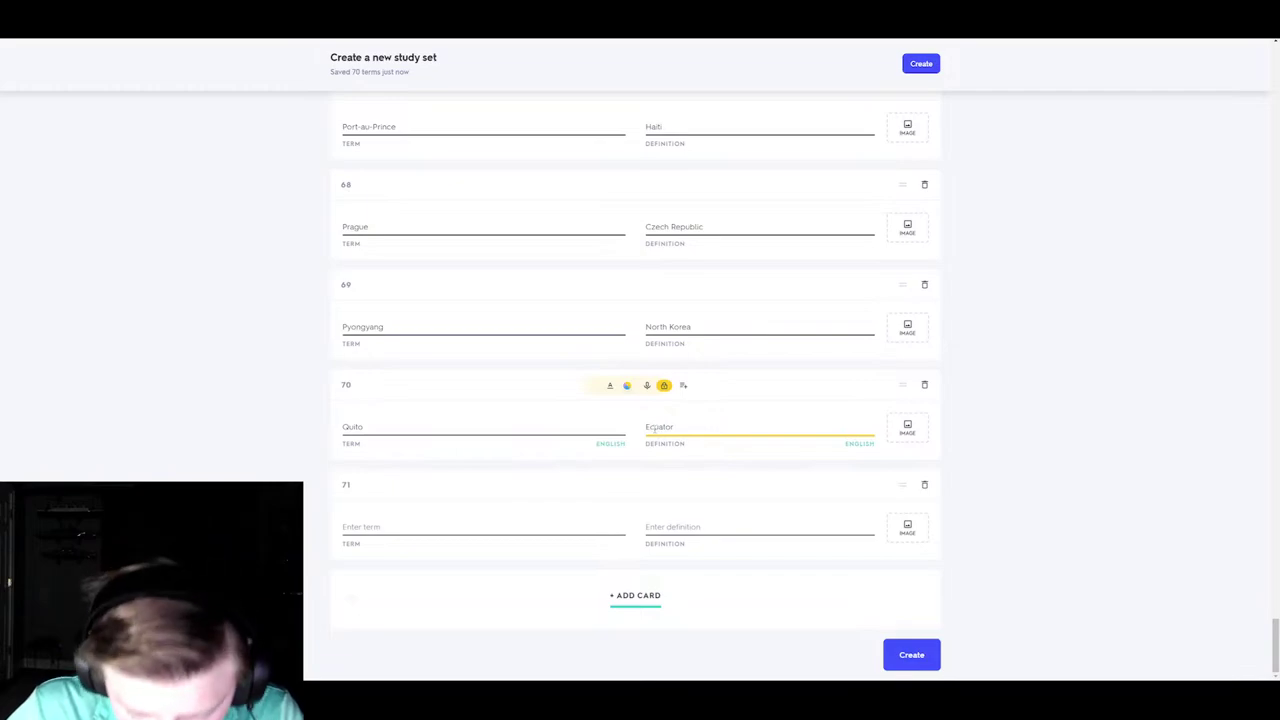
key(ctrl+a)
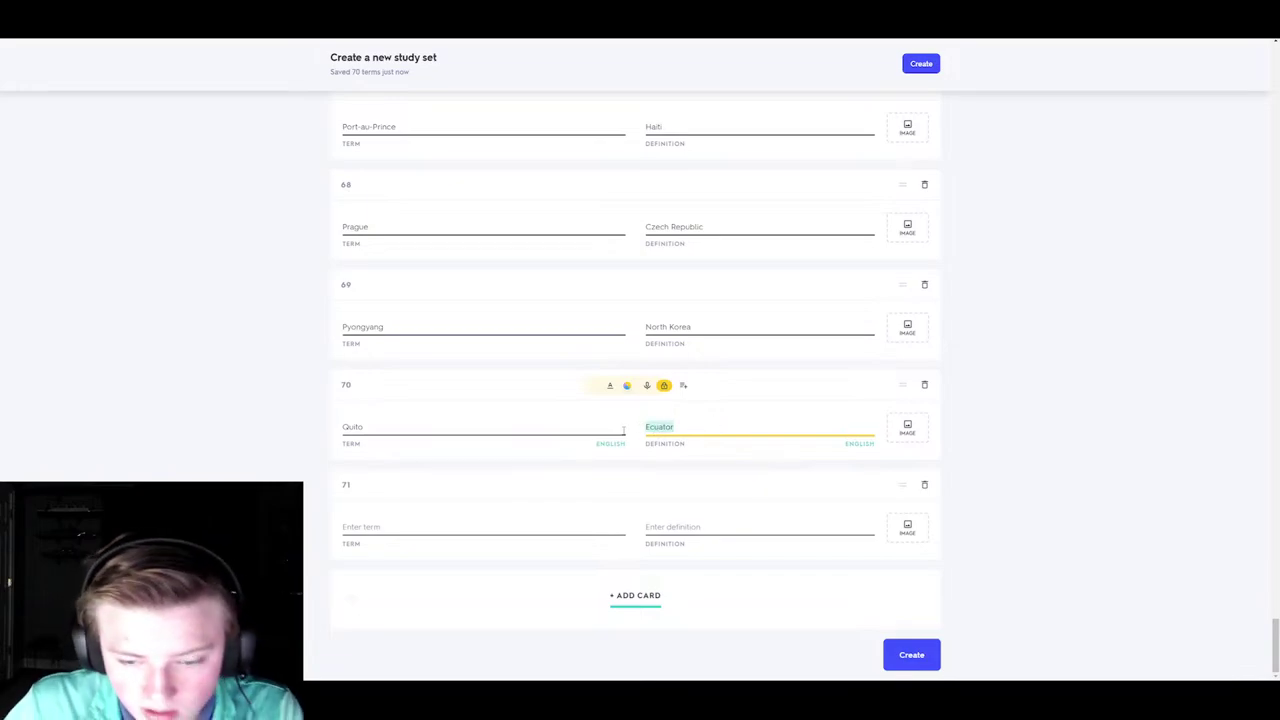
key(BackSpace)
- Clear card 70's term, re-enter it as Quito, and enter Ecuador as its definition
click(417, 423)
key(ctrl+a)
key(BackSpace)
text(Q)
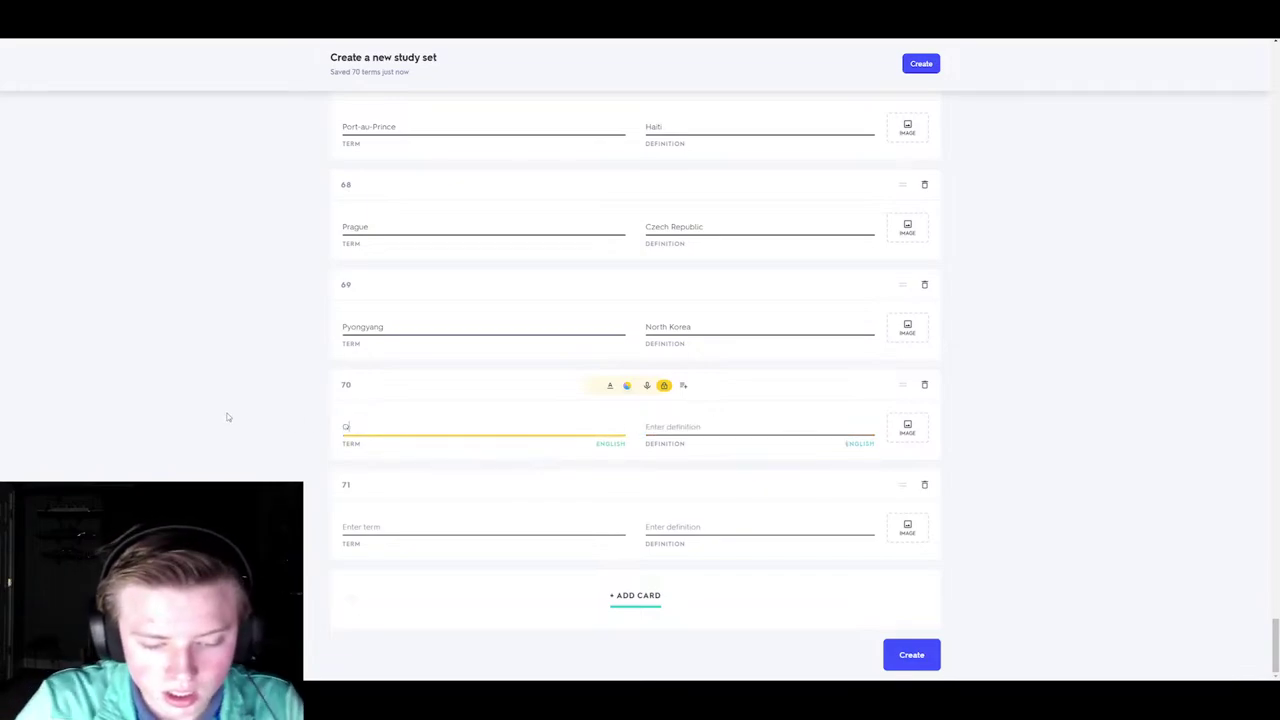
text(uir)
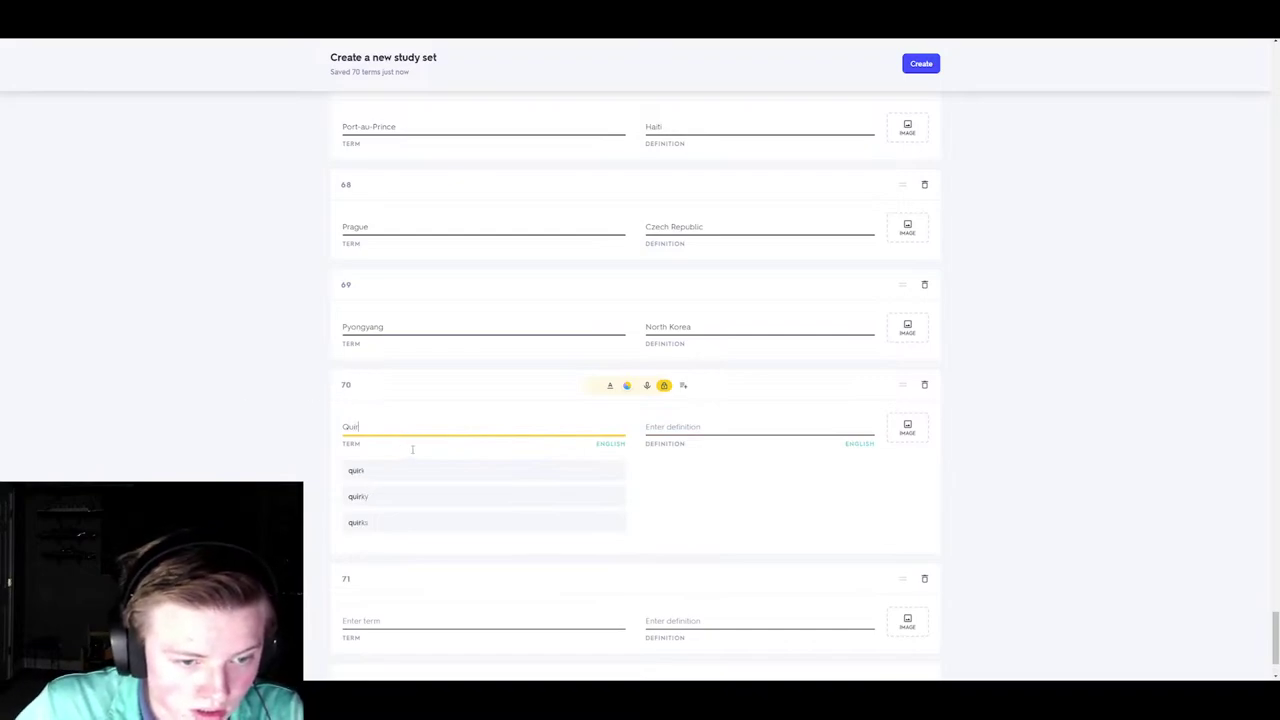
key(BackSpace)
text(to)
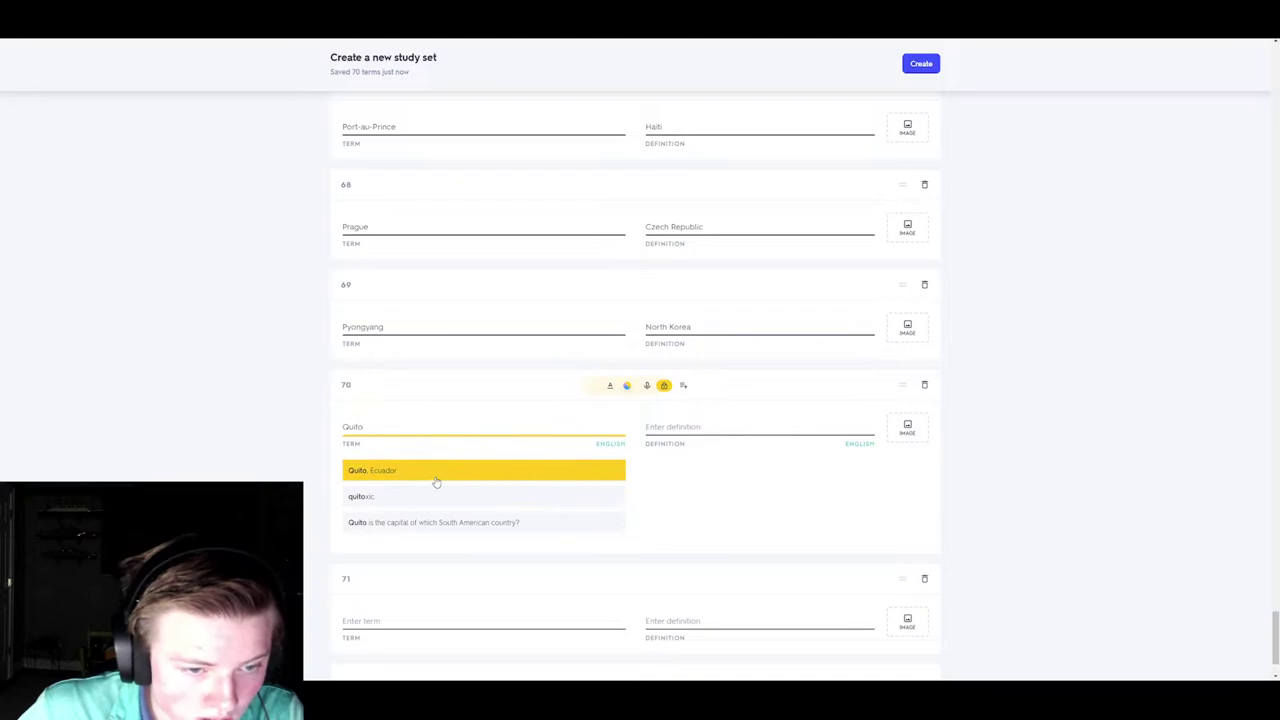
click(726, 426)
text(Ecua)
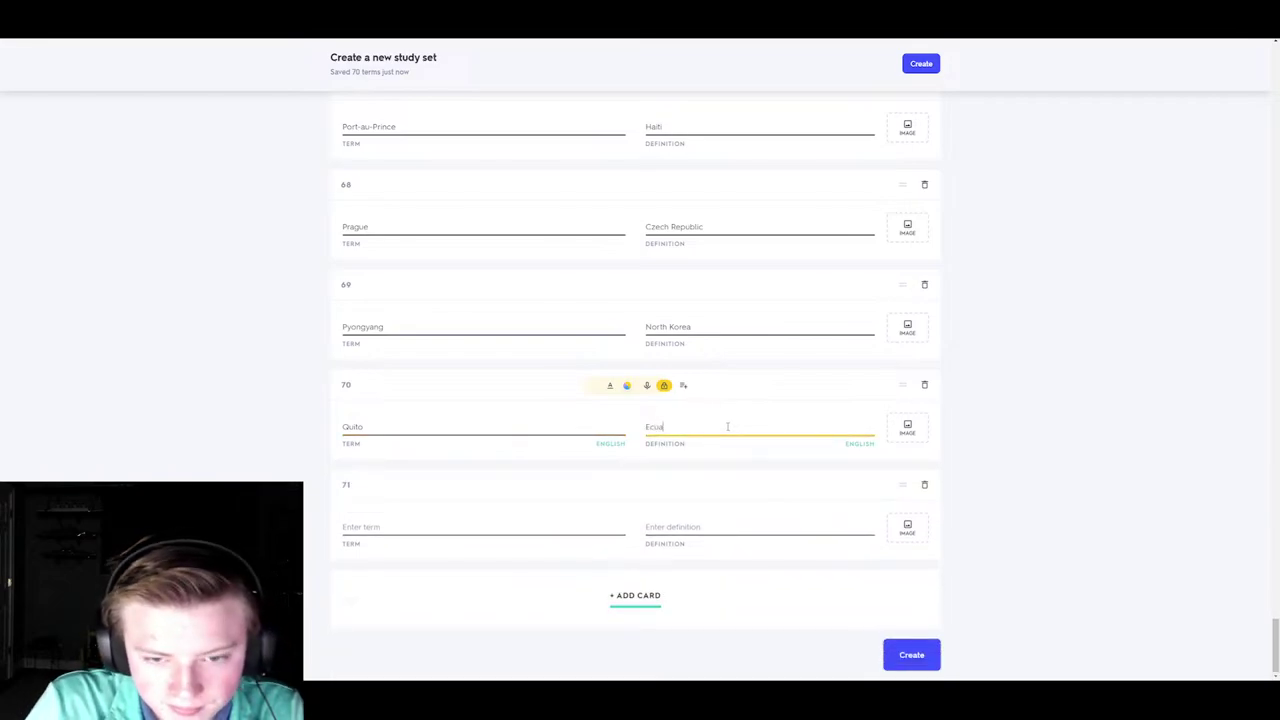
text(dor)
- Enter Rabat as card 71's term and fill in the suggested definition Morocco
click(514, 529)
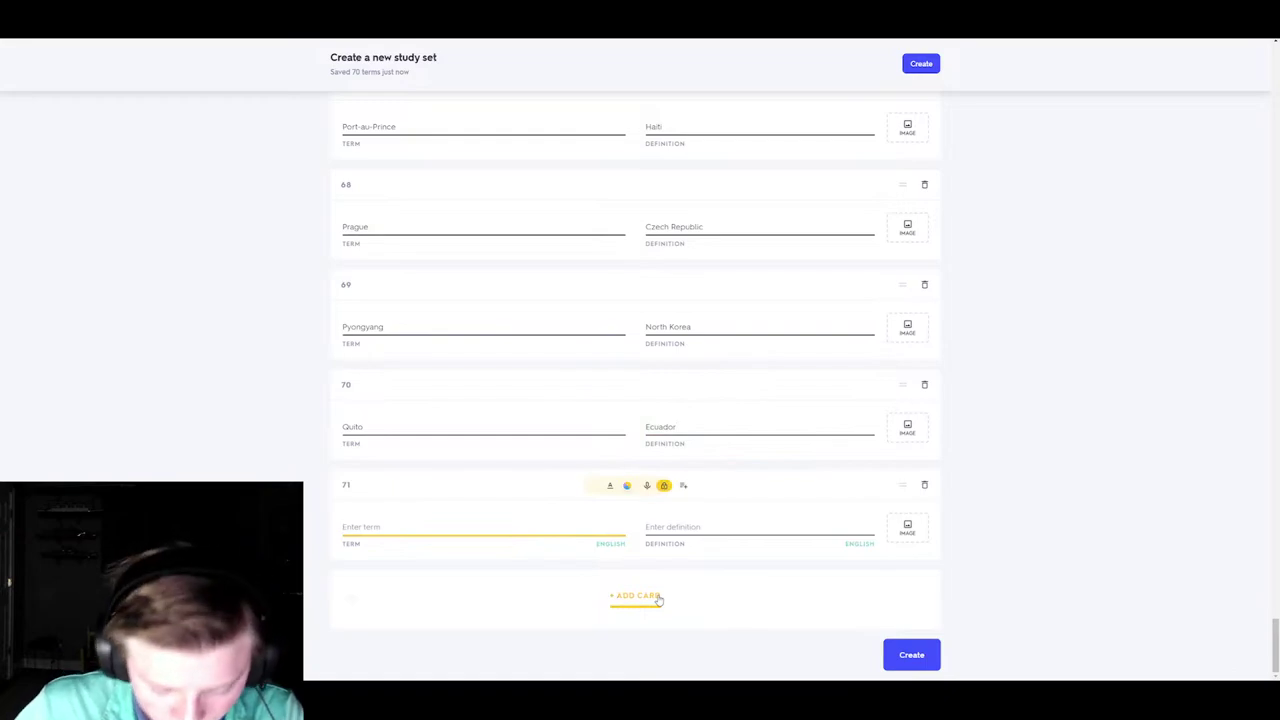
text(Rabat)
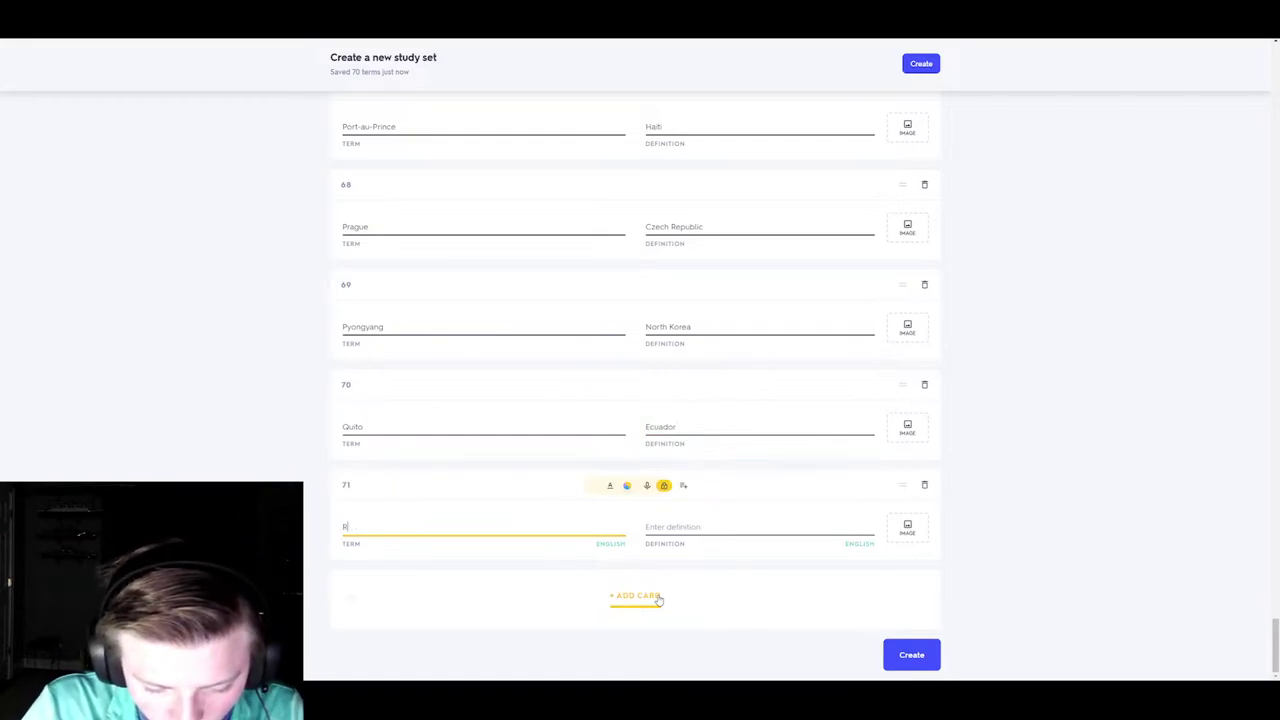
click(715, 529)
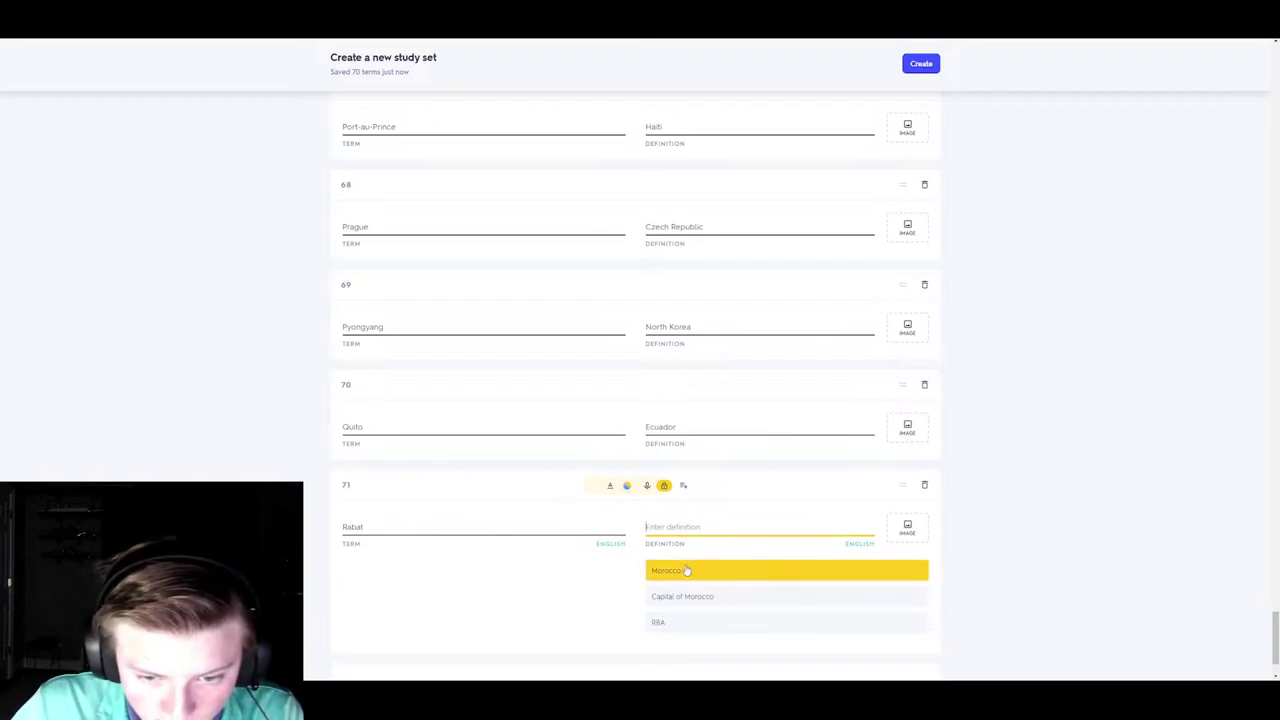
click(686, 569)
- Add ten blank cards to the end of the study set, after card 71
click(634, 597)
click(635, 648)
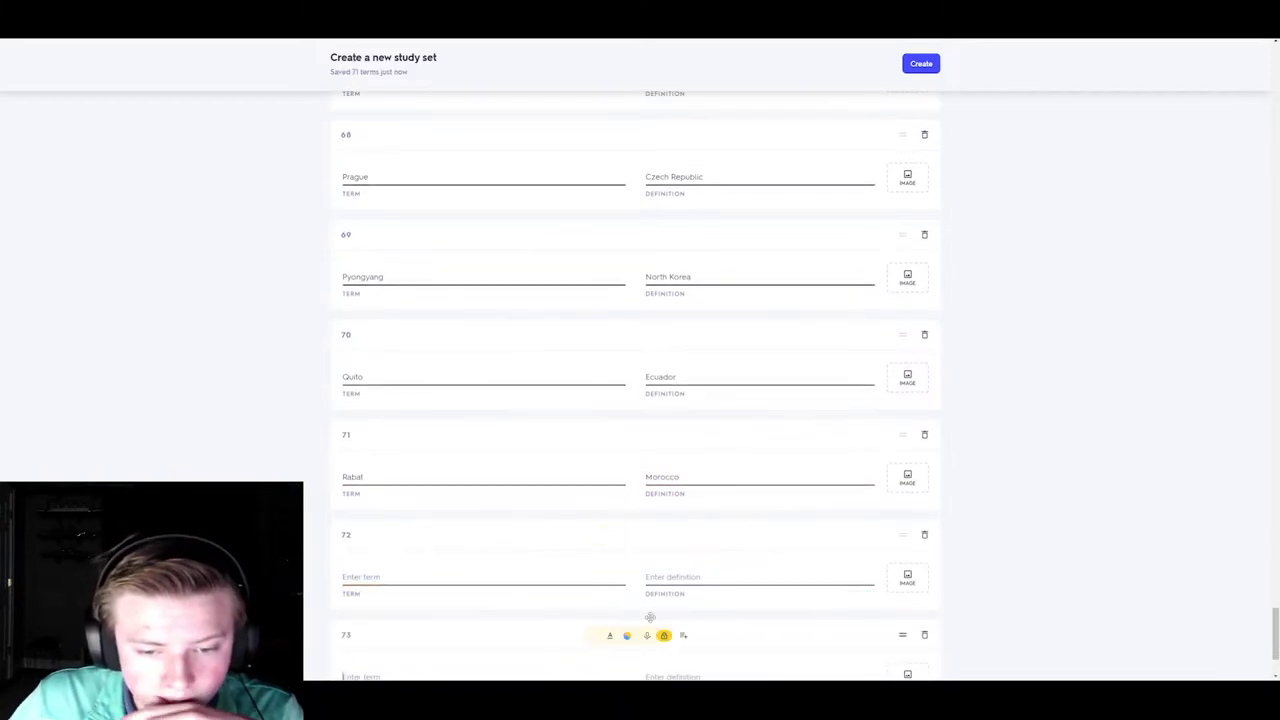
click(633, 646)
click(635, 648)
click(635, 648)
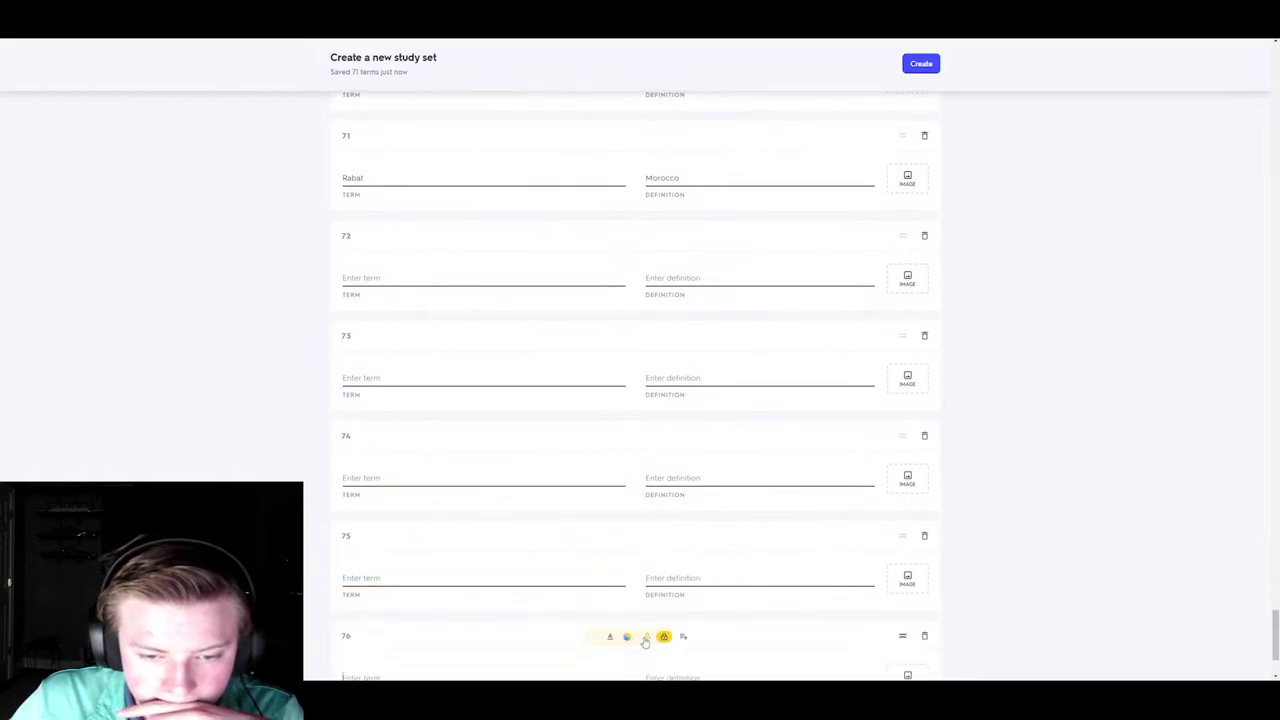
click(635, 648)
click(635, 648)
click(635, 650)
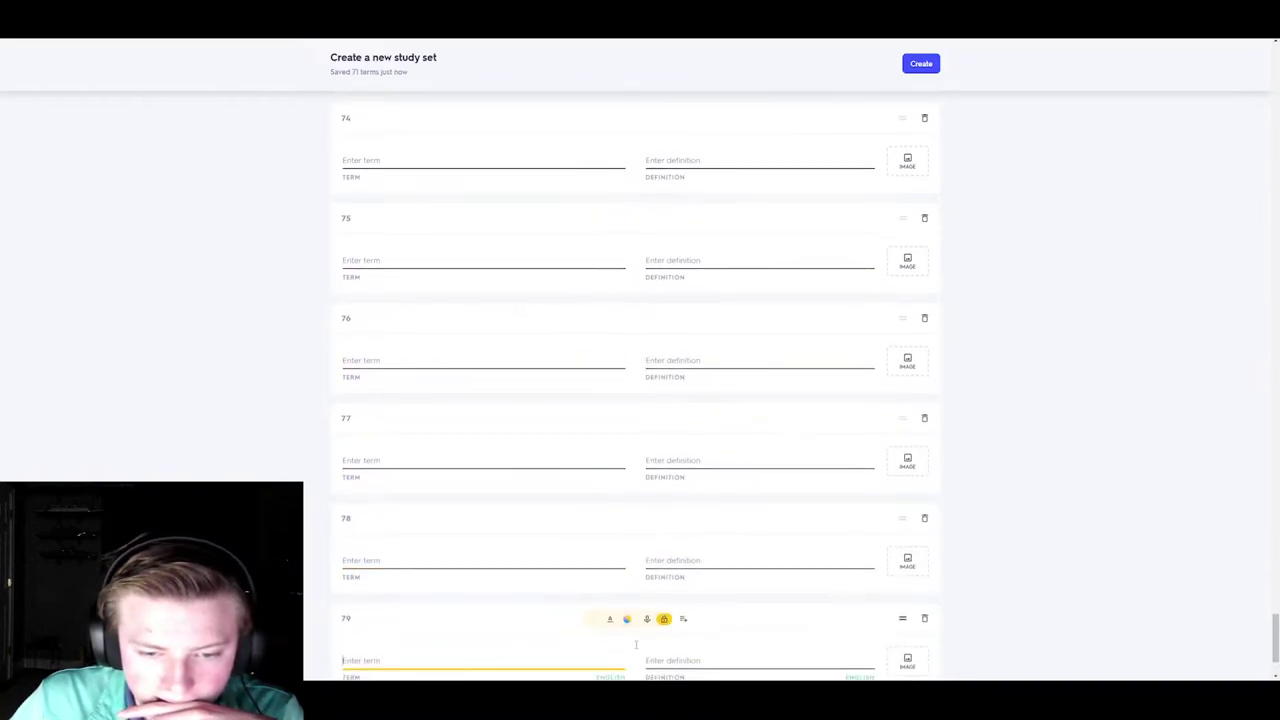
click(636, 651)
click(639, 653)
- Enter Riyadh as card 72's term and fill in the suggested definition Saudi Arabia
scroll(537, 411, up, 5)
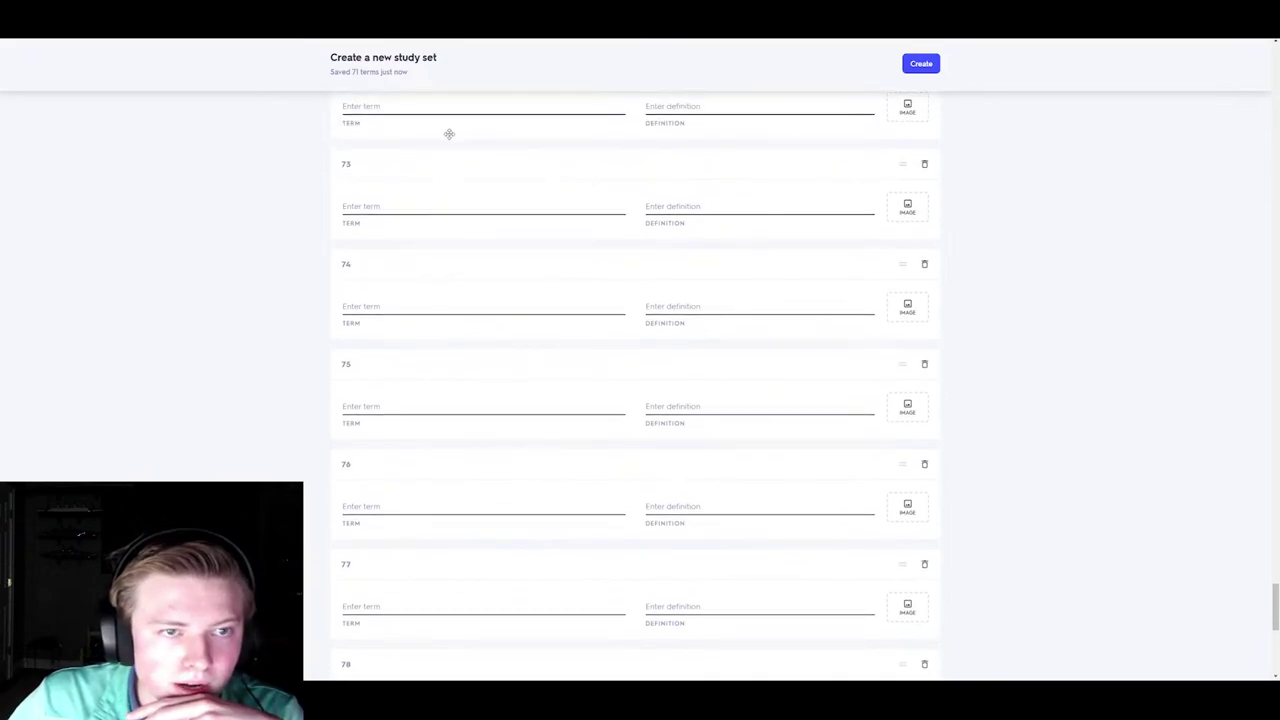
scroll(445, 133, up, 1)
click(426, 203)
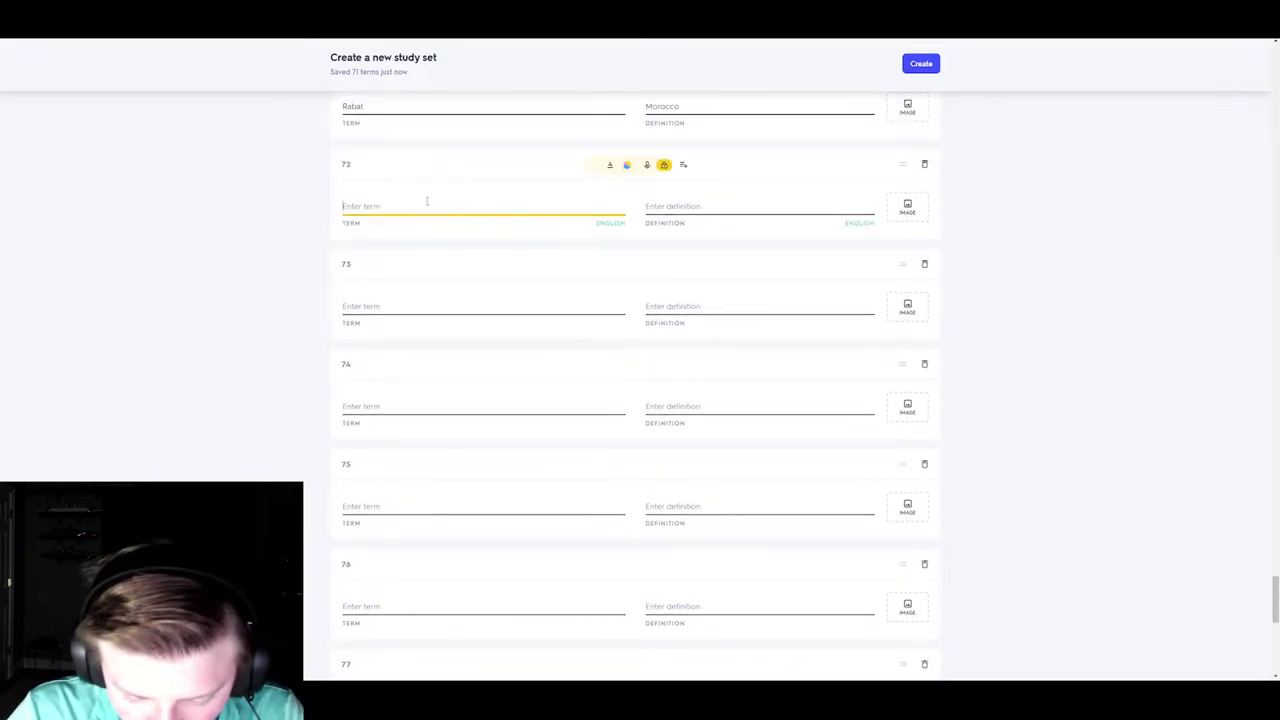
text(R)
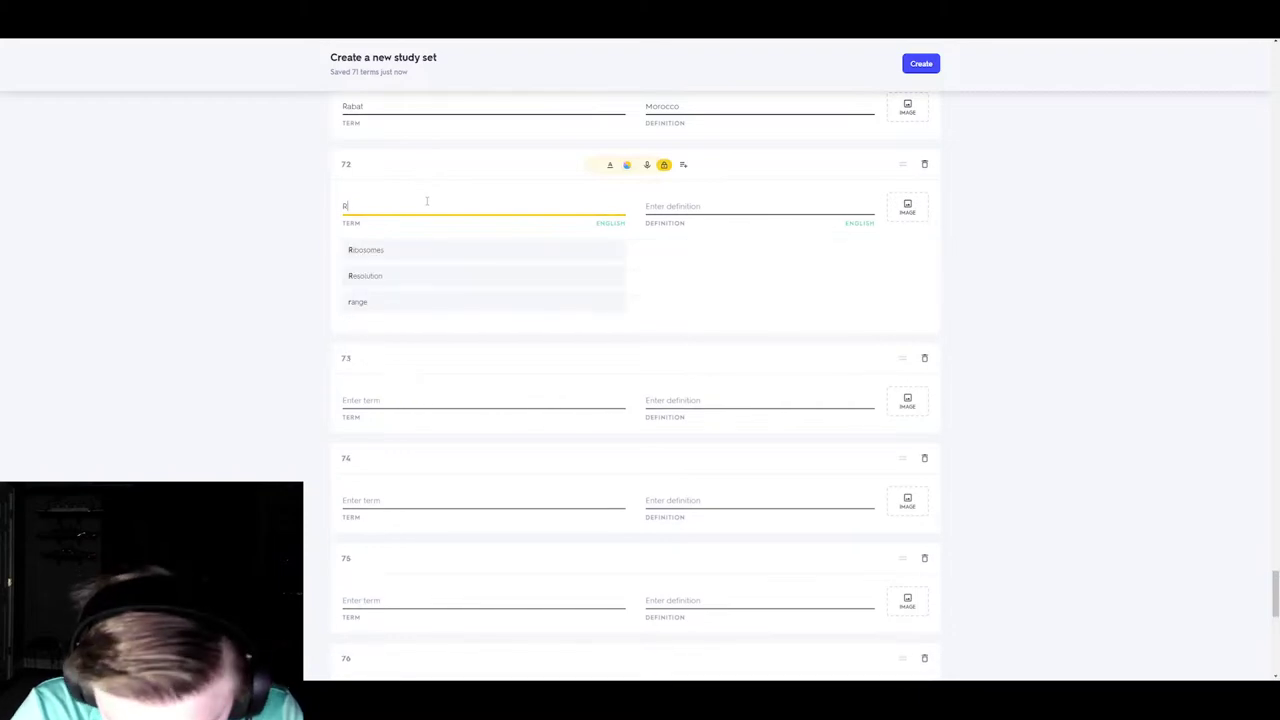
text(iy)
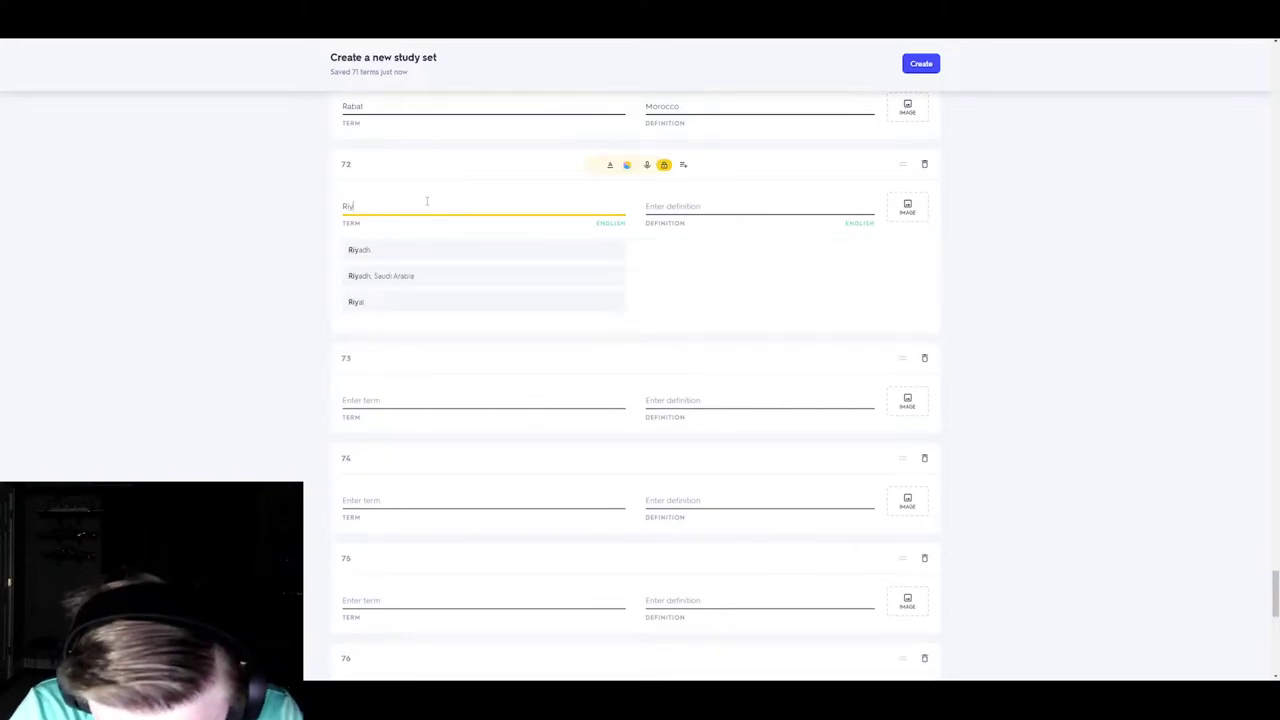
text(adh)
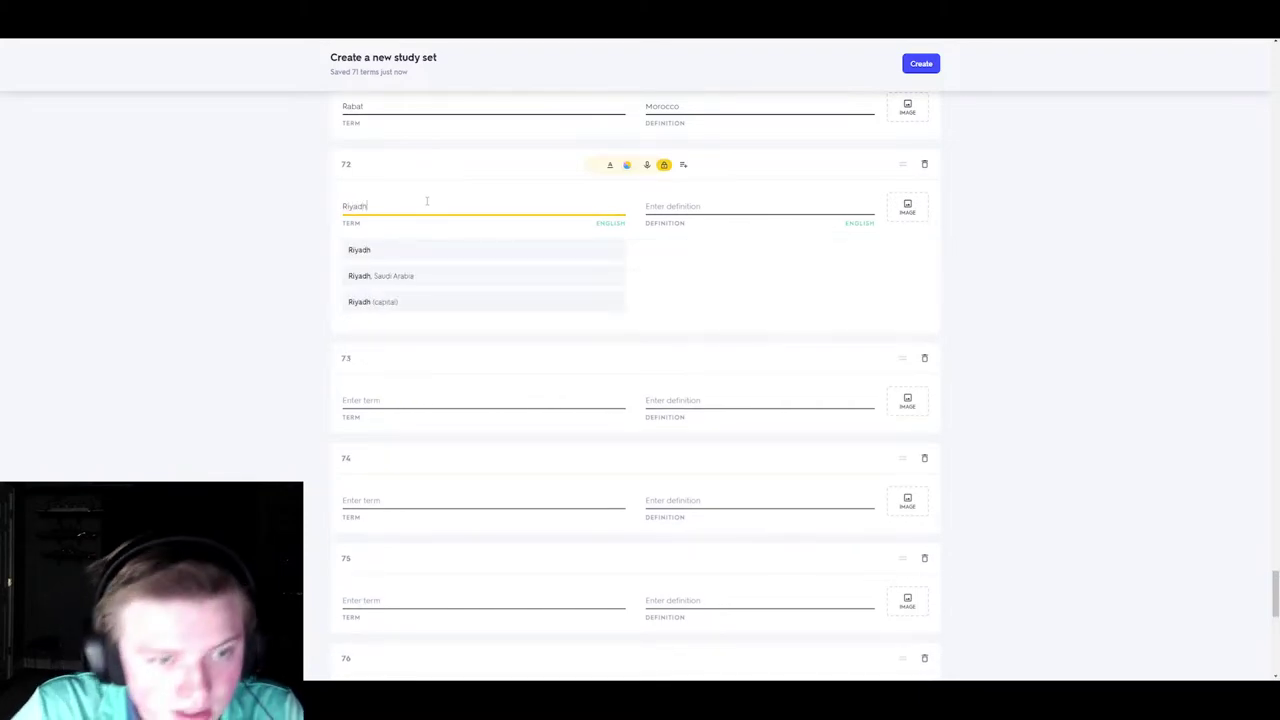
click(691, 213)
click(683, 249)
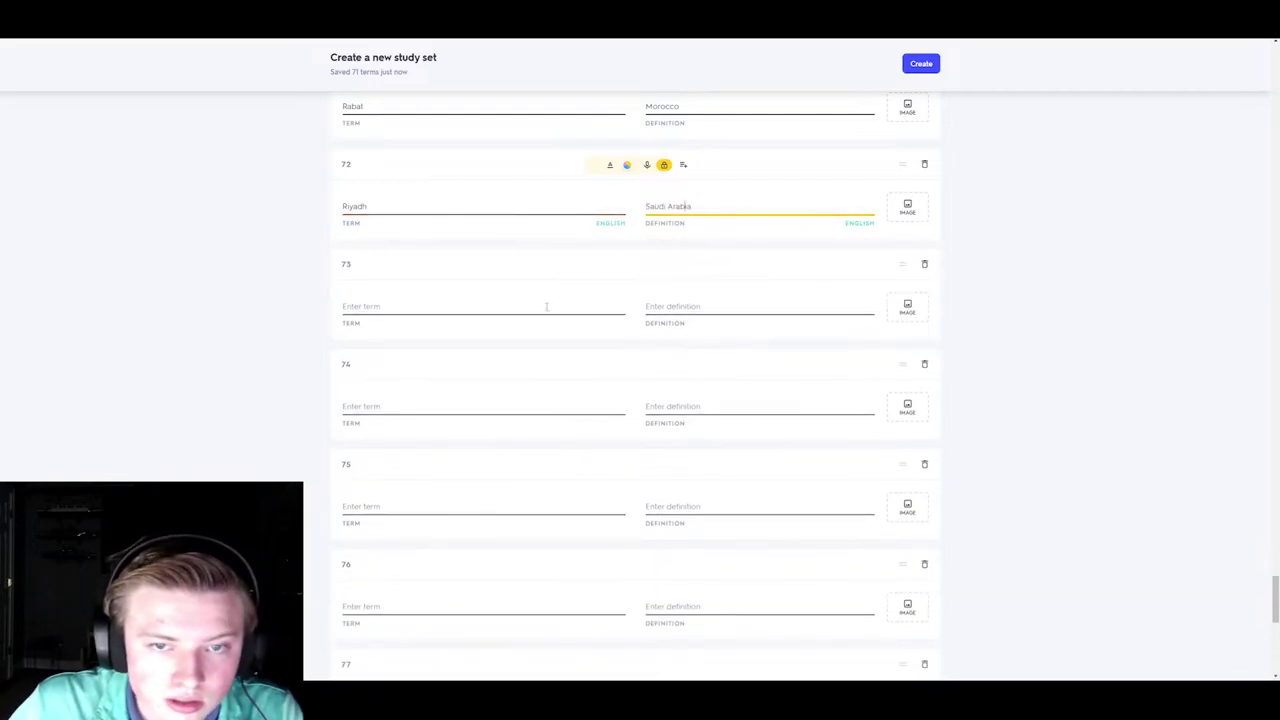
- Enter Rome as card 73's term and fill in the suggested definition Italy
click(514, 305)
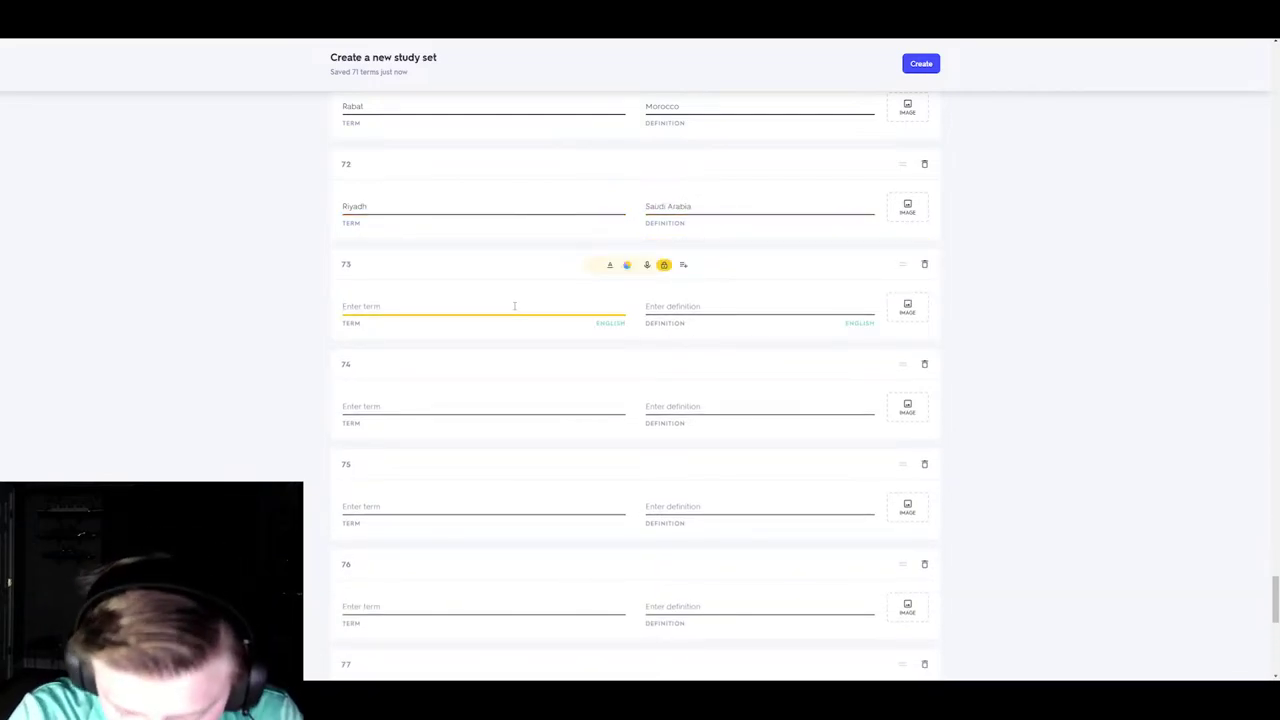
text(ROme)
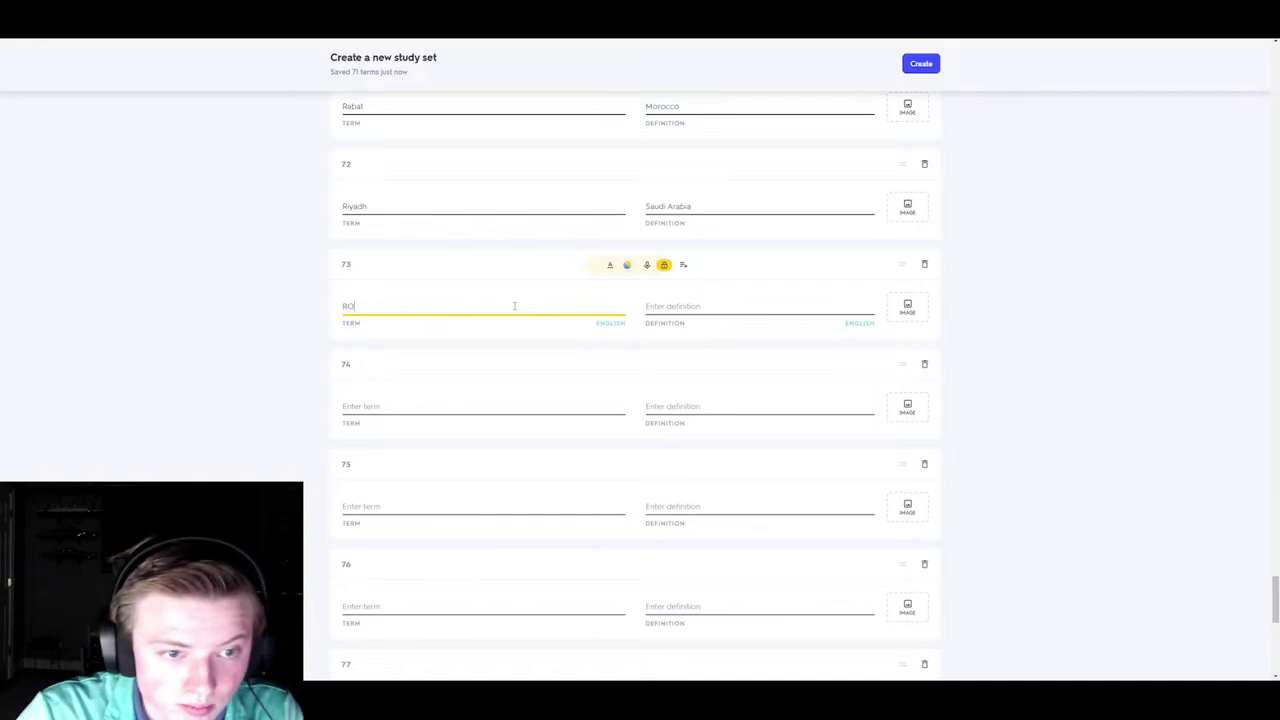
key(BackSpace)
key(BackSpace)
key(BackSpace)
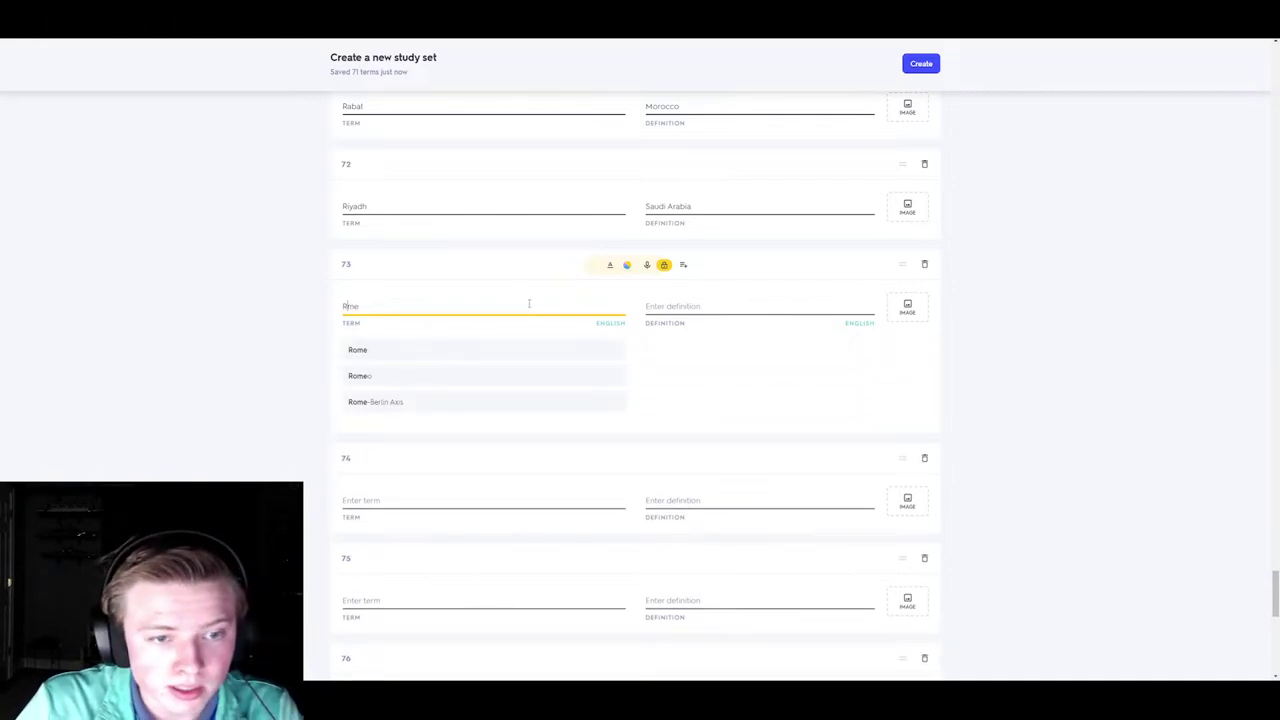
text(ome)
click(737, 305)
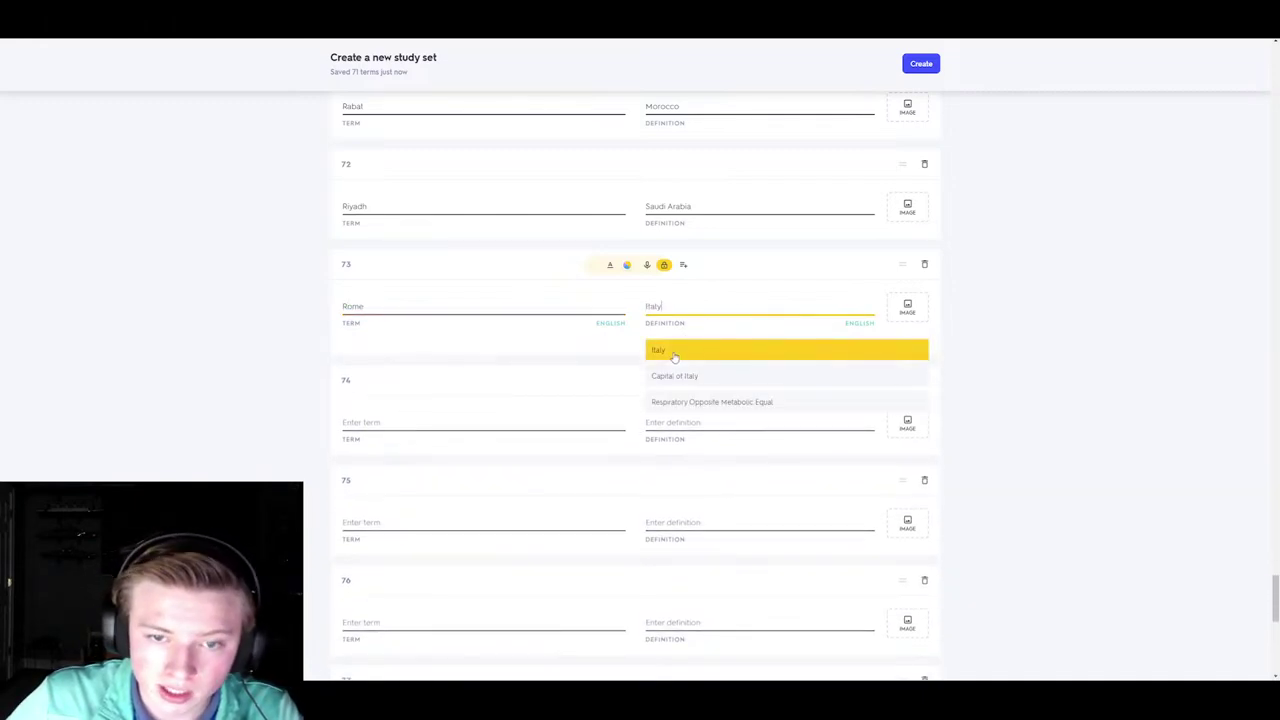
click(670, 350)
- Enter San Jose as card 74's term and fill in the suggested definition Costa Rica
click(506, 410)
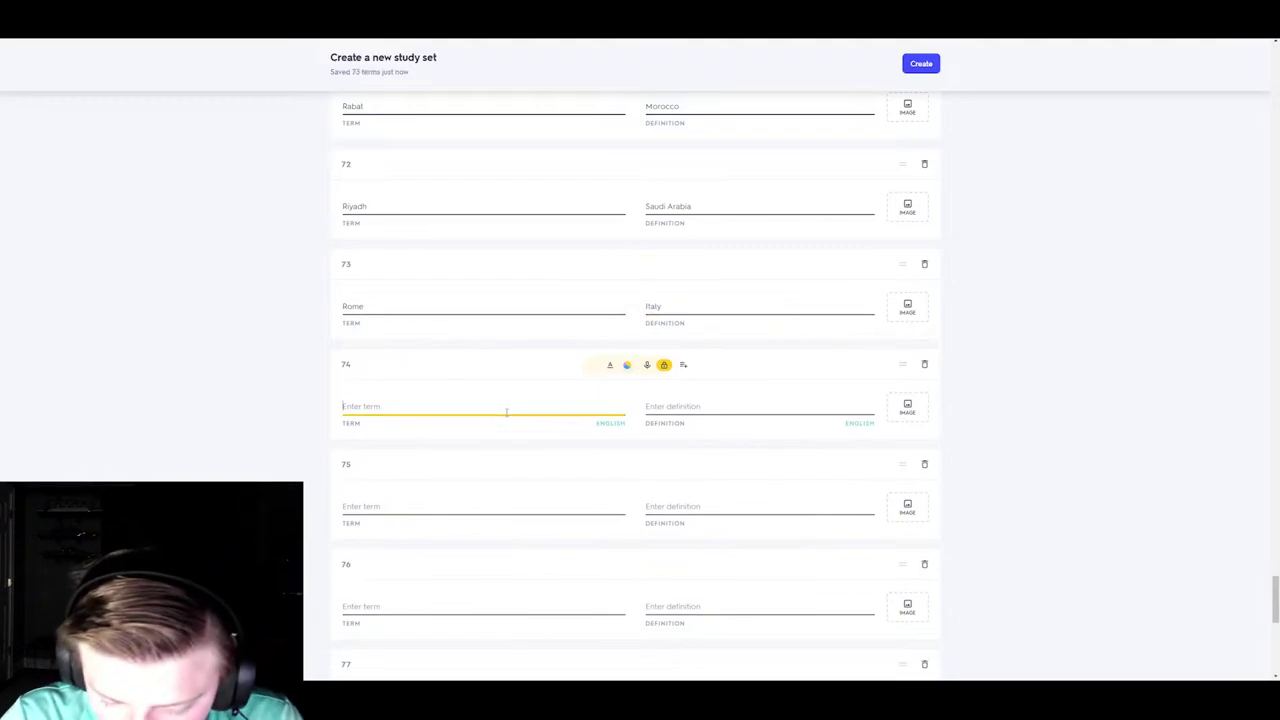
text(San Jose)
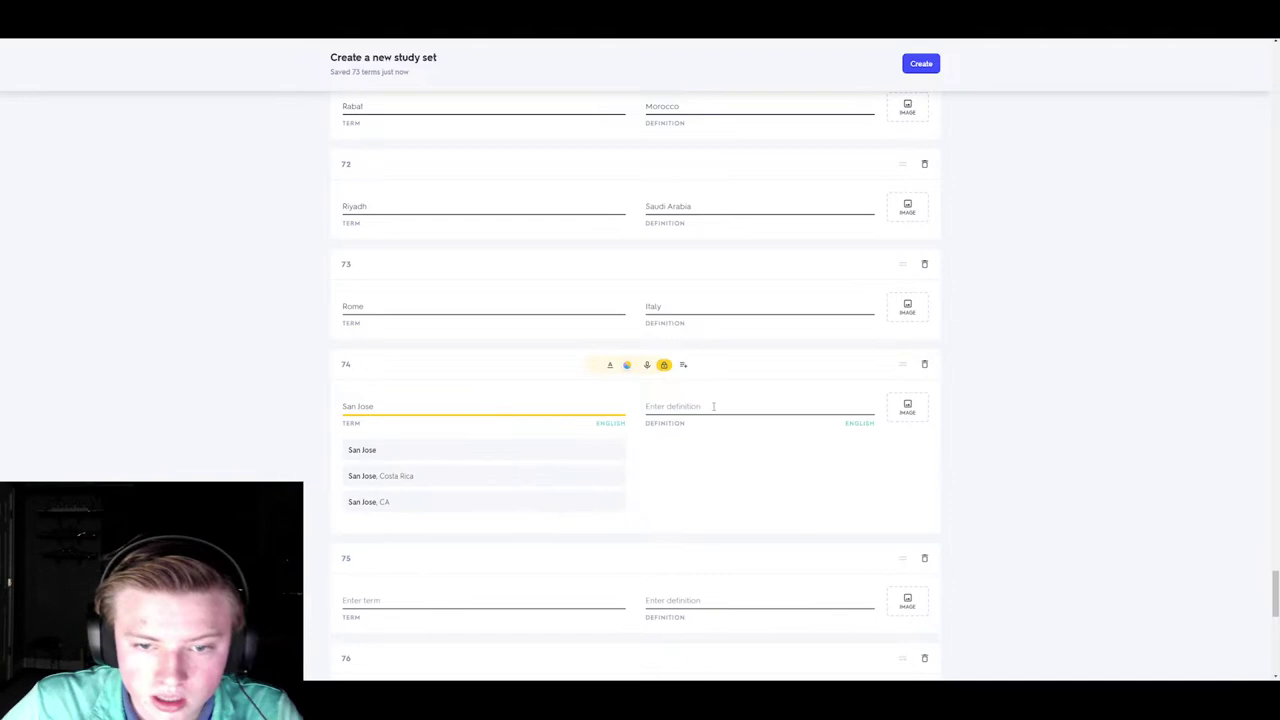
click(713, 406)
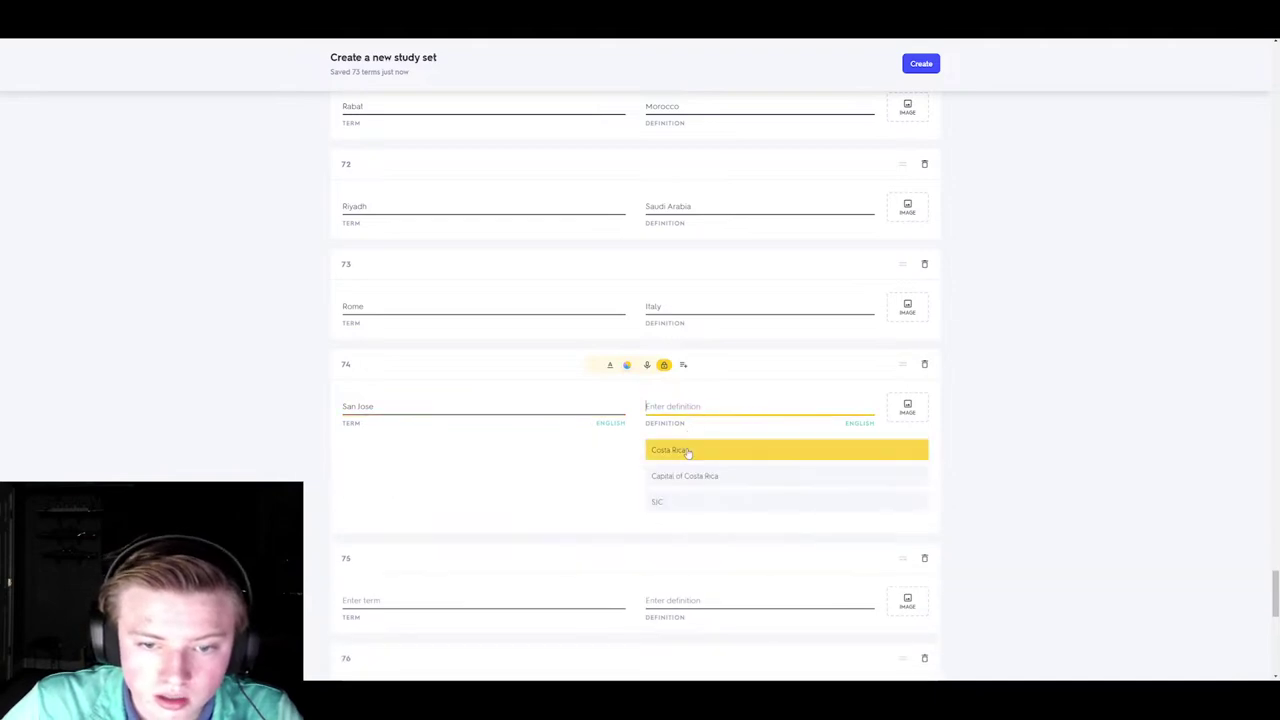
click(700, 449)
- Enter Santa Domingo as card 75's term and move on to its definition
click(497, 506)
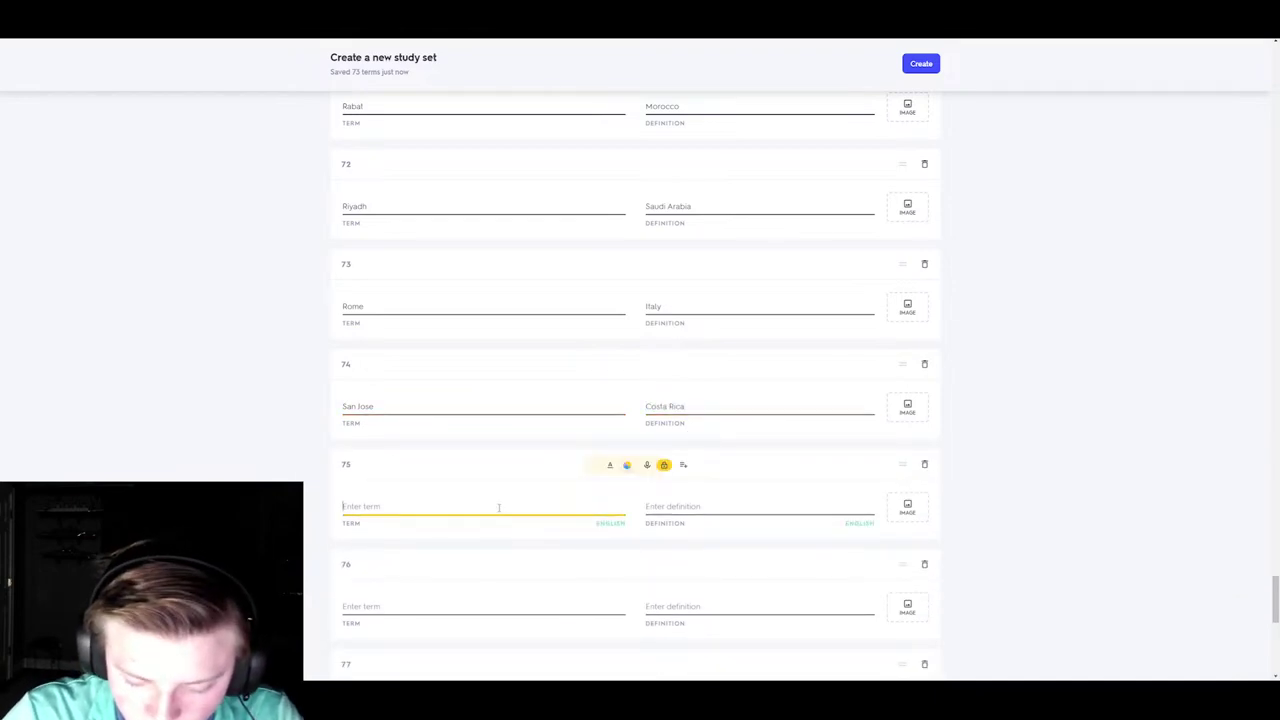
text(Sant)
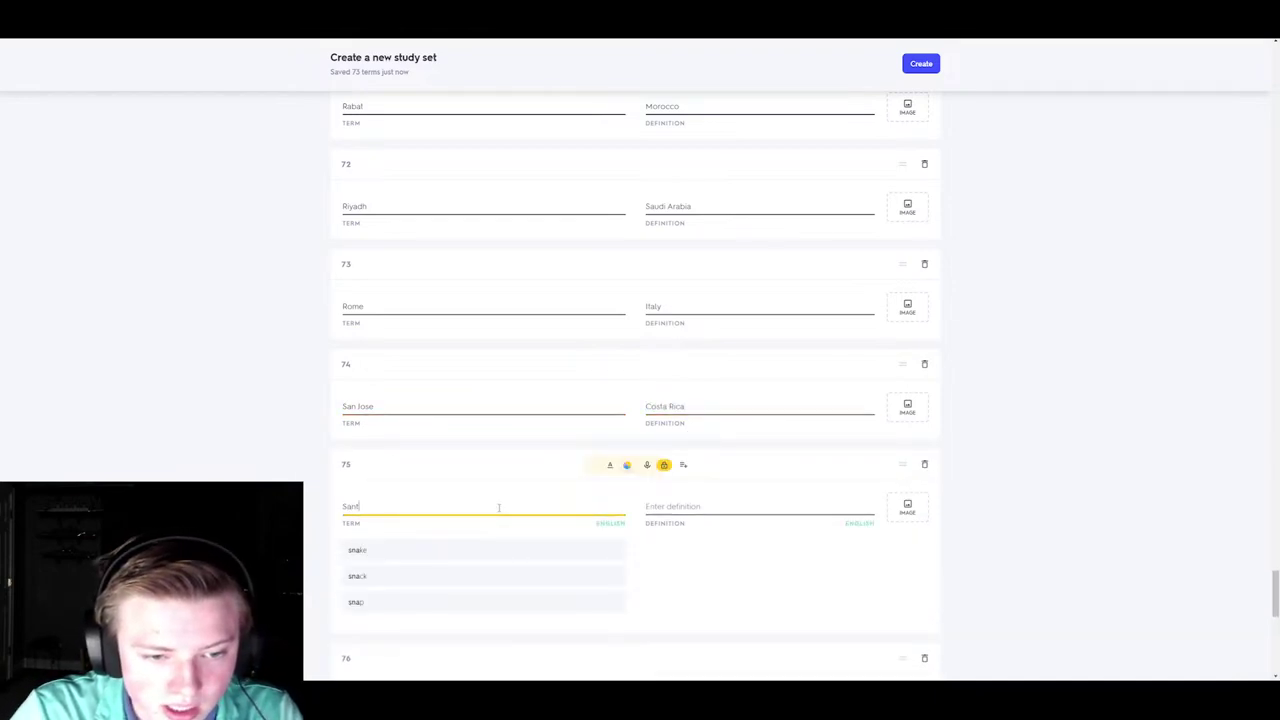
text(a Doming)
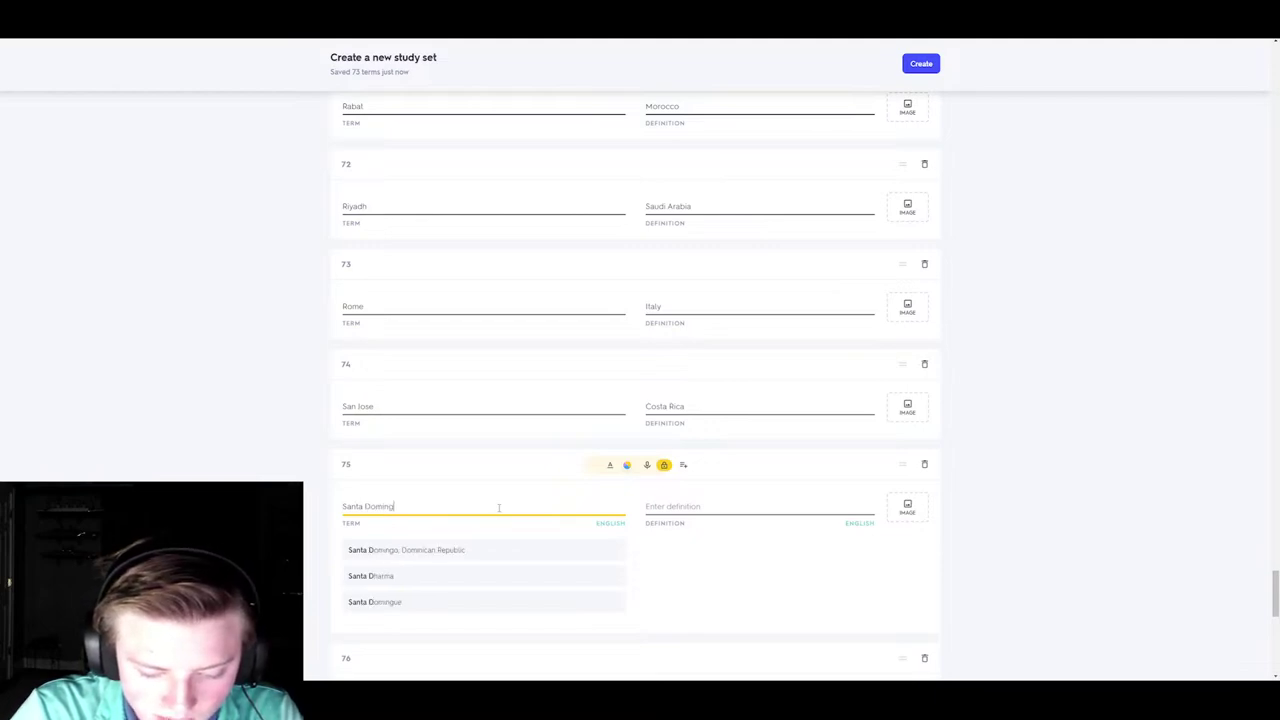
text(o)
click(710, 506)
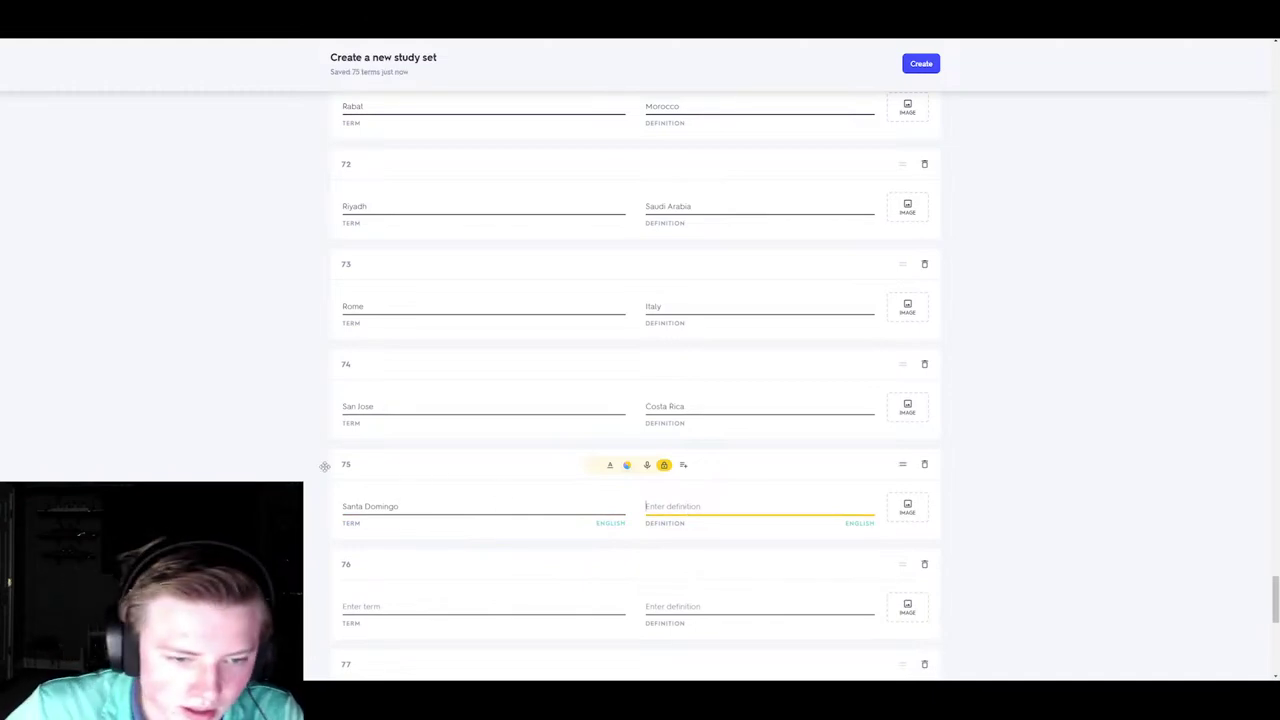
- Re-enter the last letters of Santa Domingo in card 75's term to try to bring up definition suggestions
click(416, 500)
key(BackSpace)
key(BackSpace)
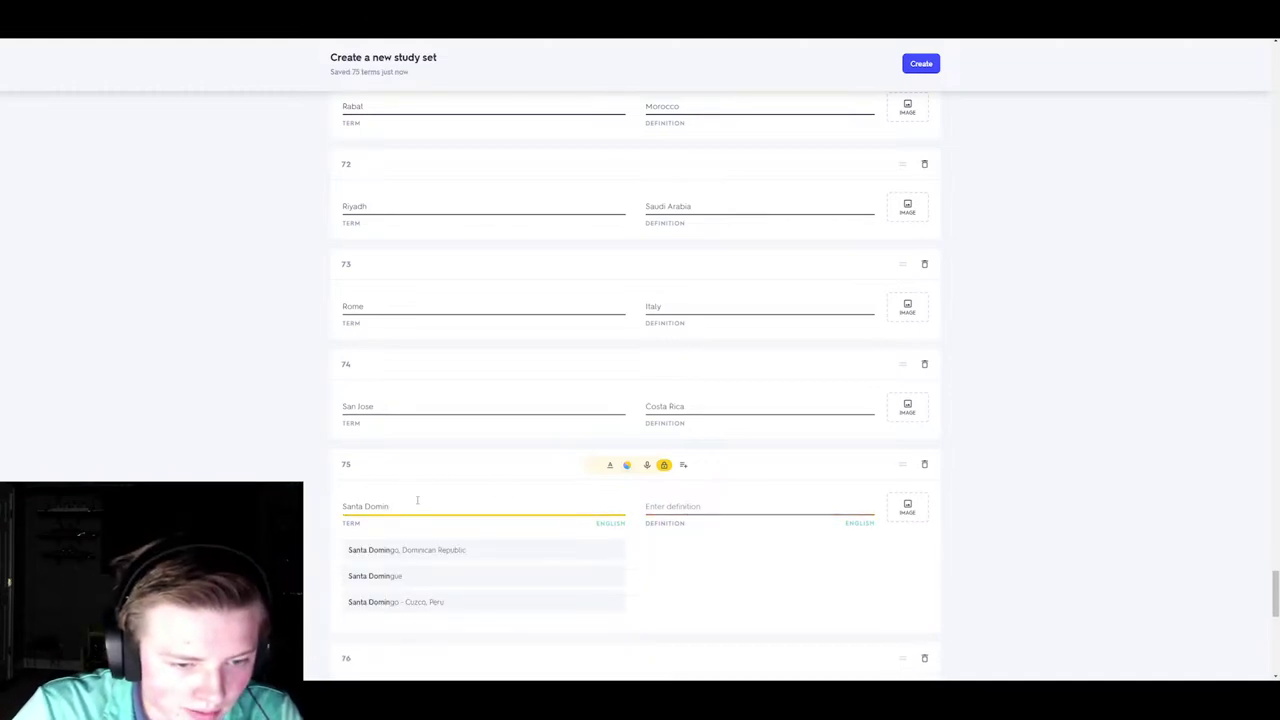
text(go)
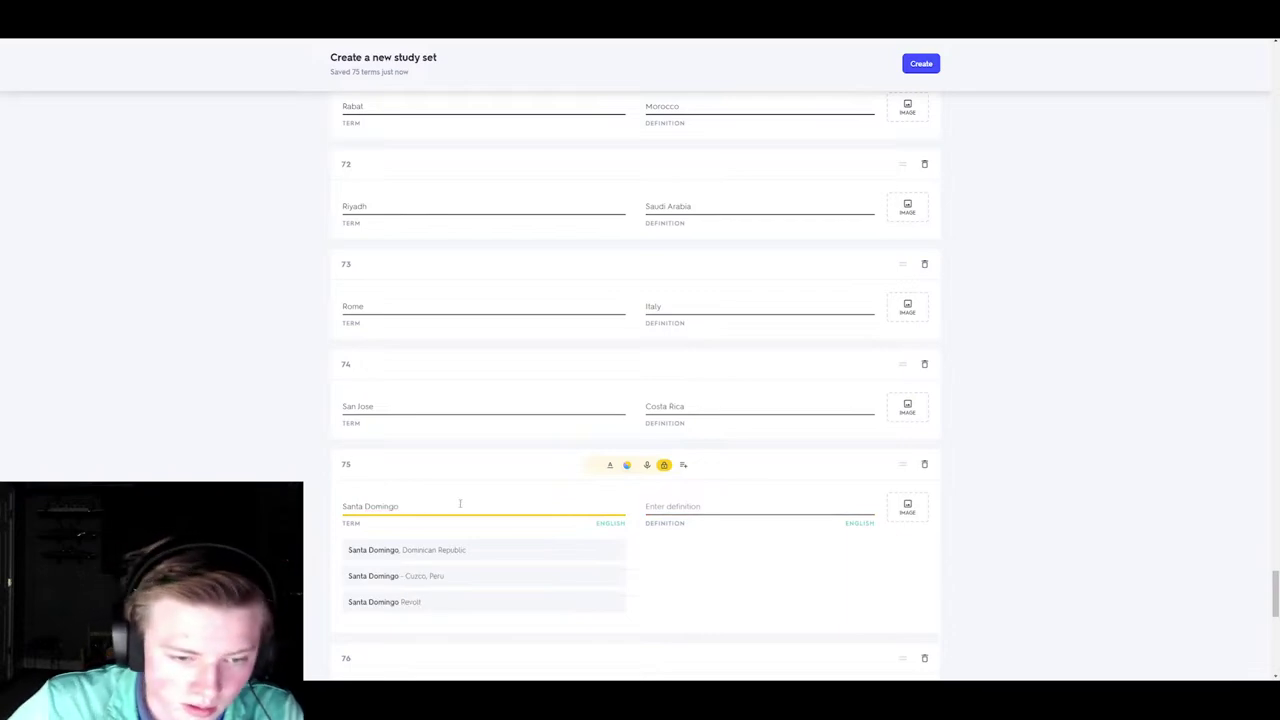
click(688, 506)
click(420, 516)
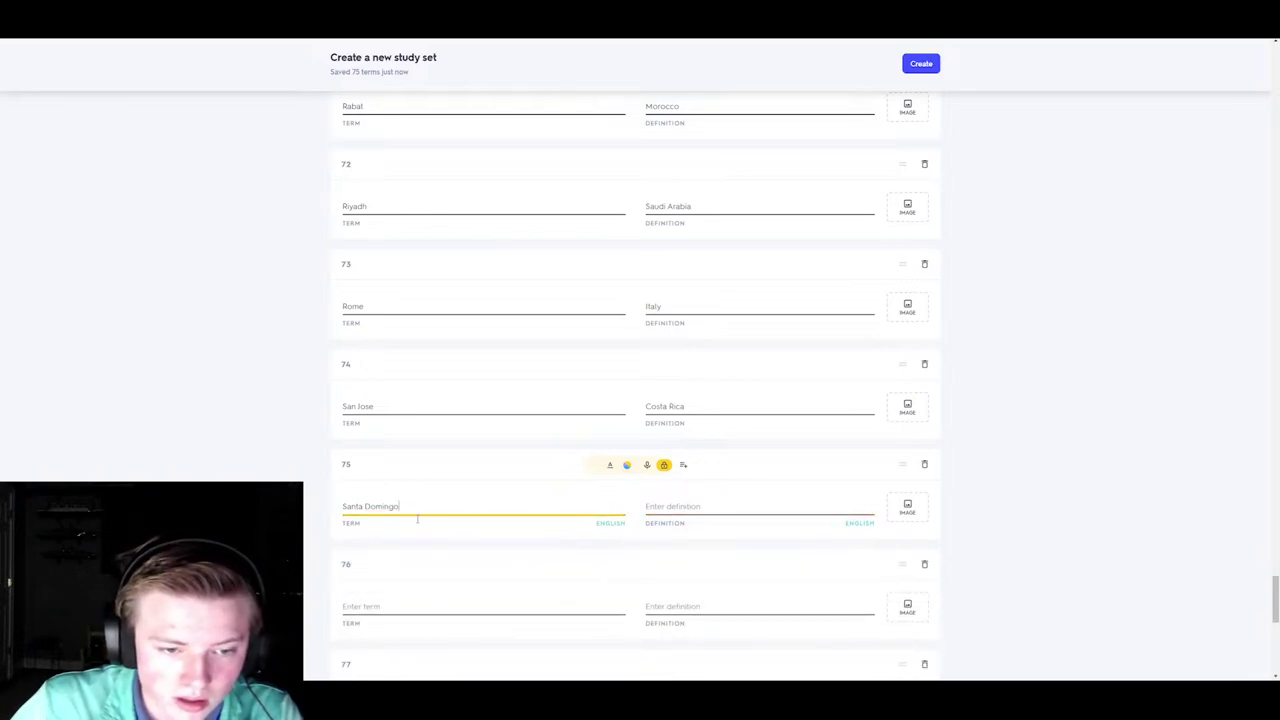
key(BackSpace)
key(BackSpace)
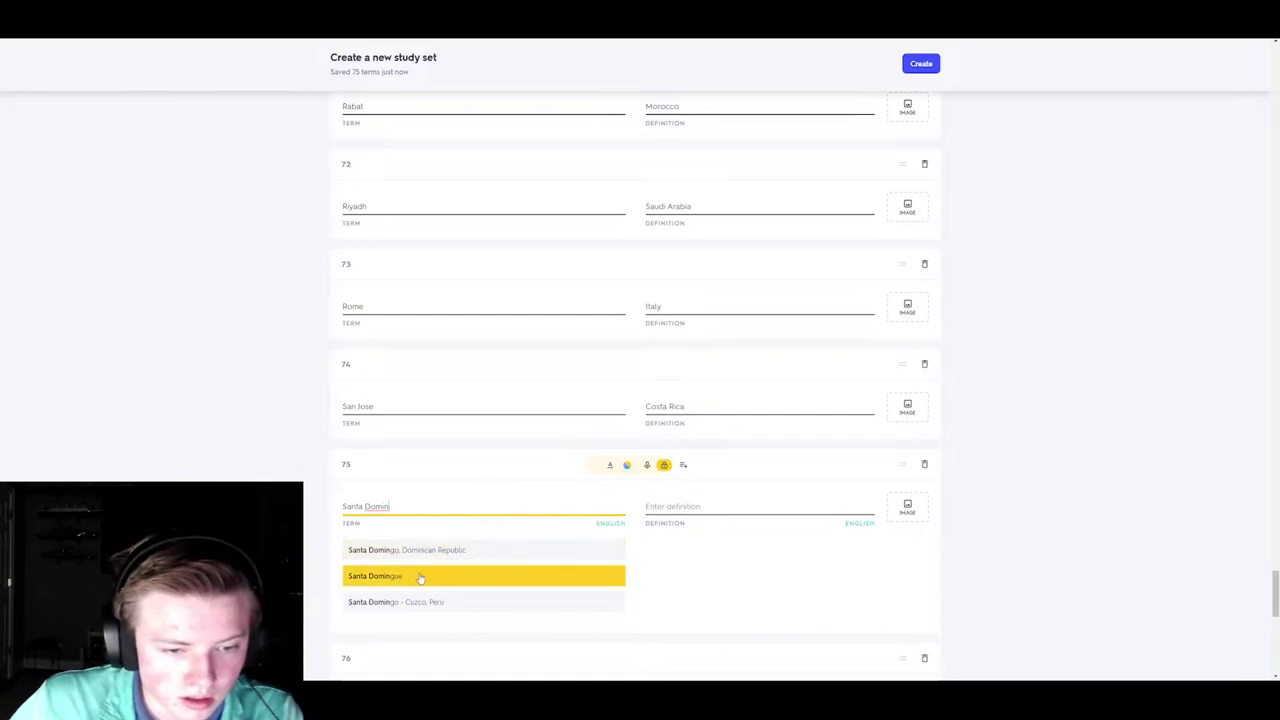
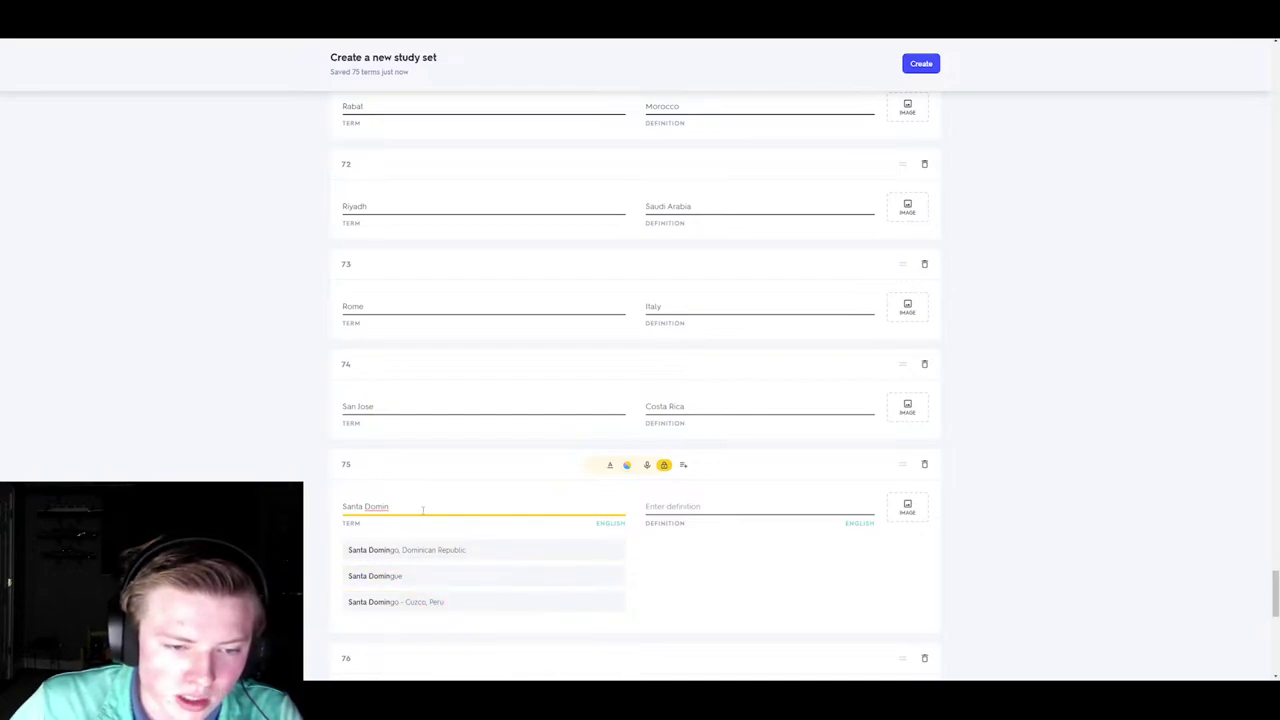
text(go)
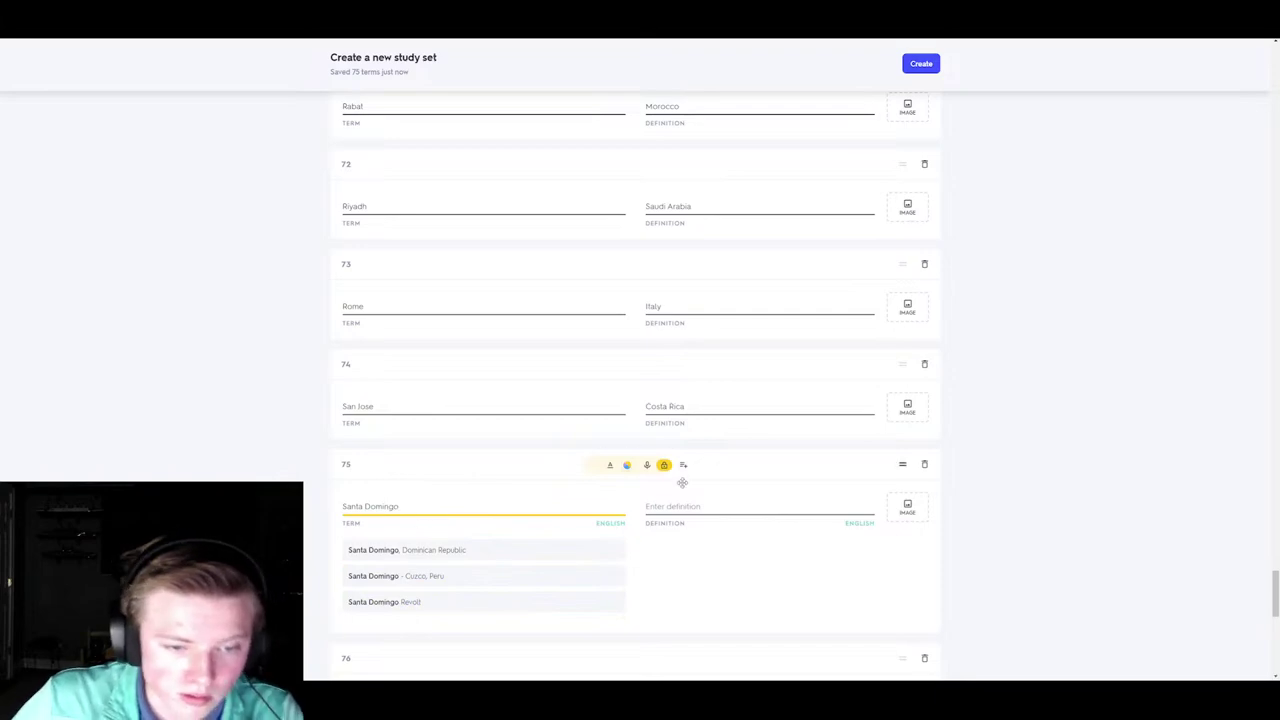
- Enter Dominican Republic as card 75's definition
click(673, 507)
text(Domin)
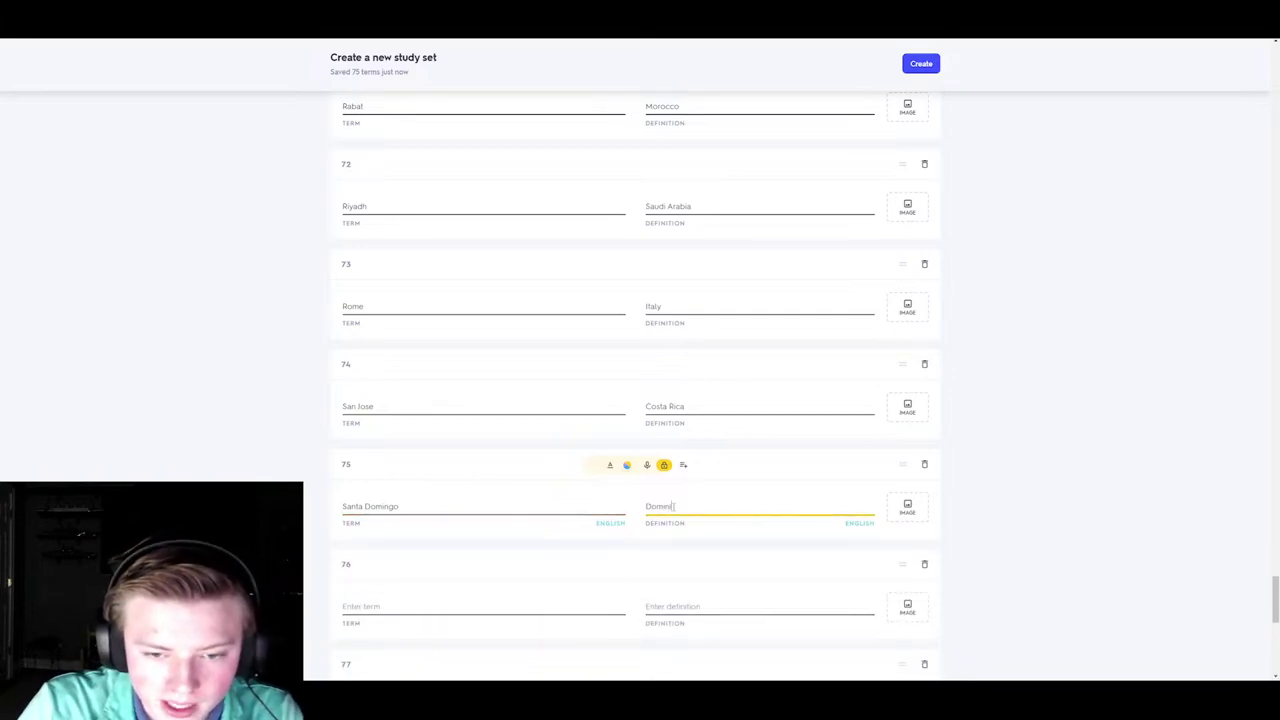
text(ican Republic)
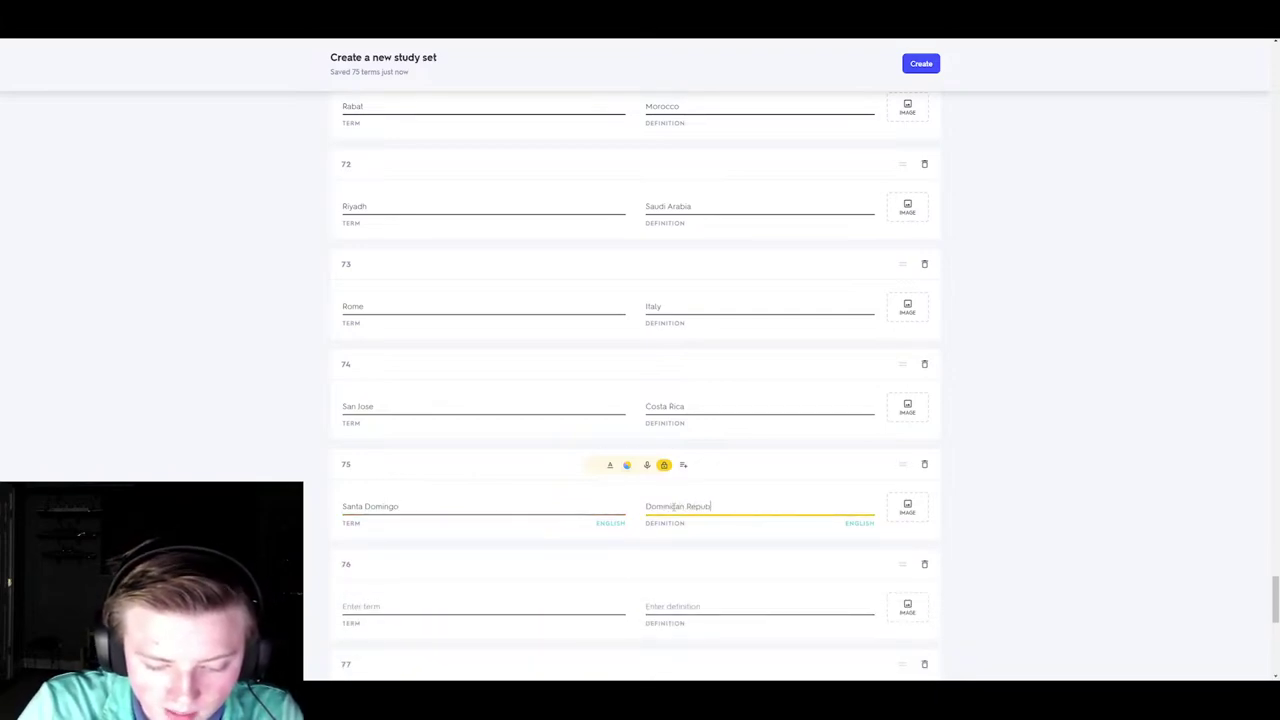
- Enter Santiago as card 76's term and Chile as its definition
click(497, 600)
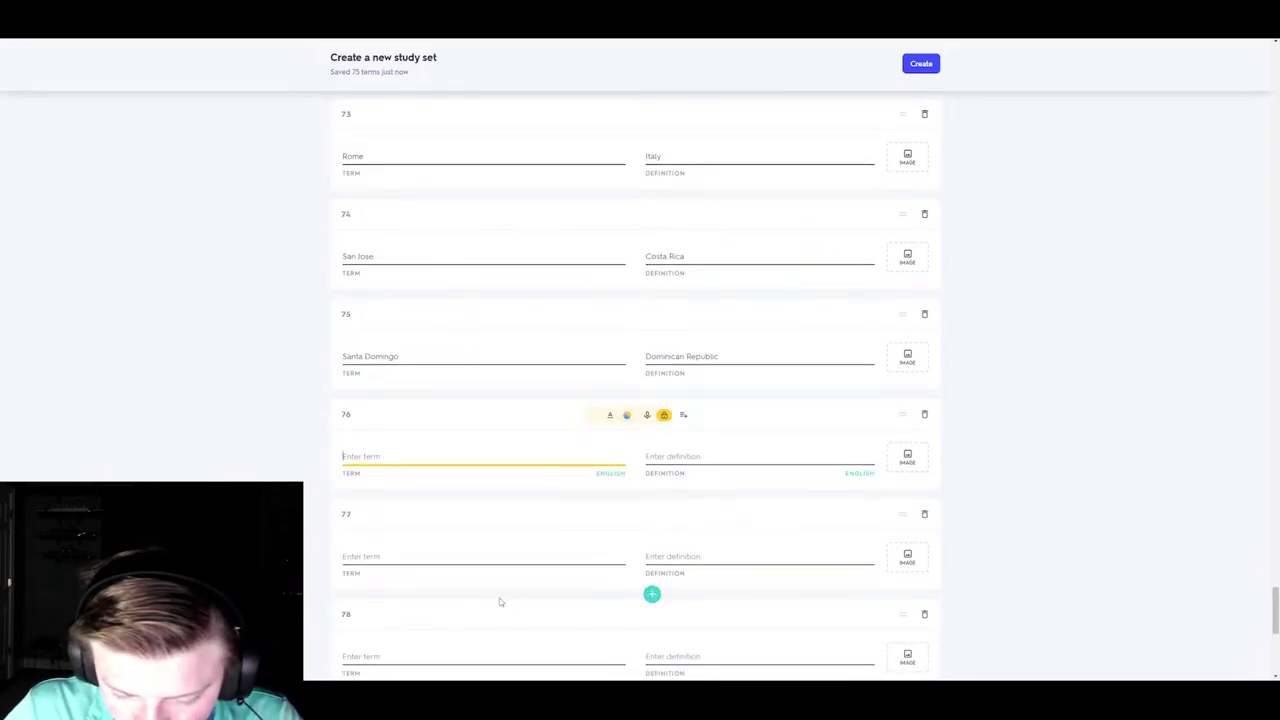
text(Sant)
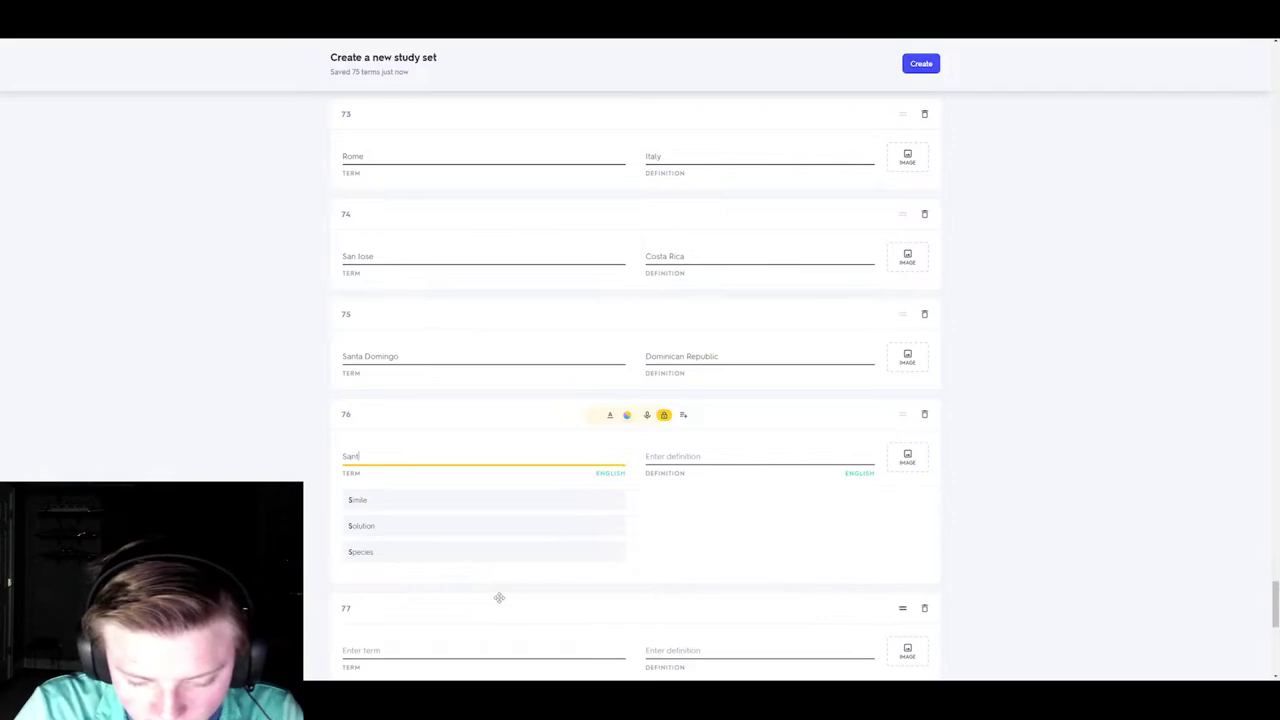
text(ia)
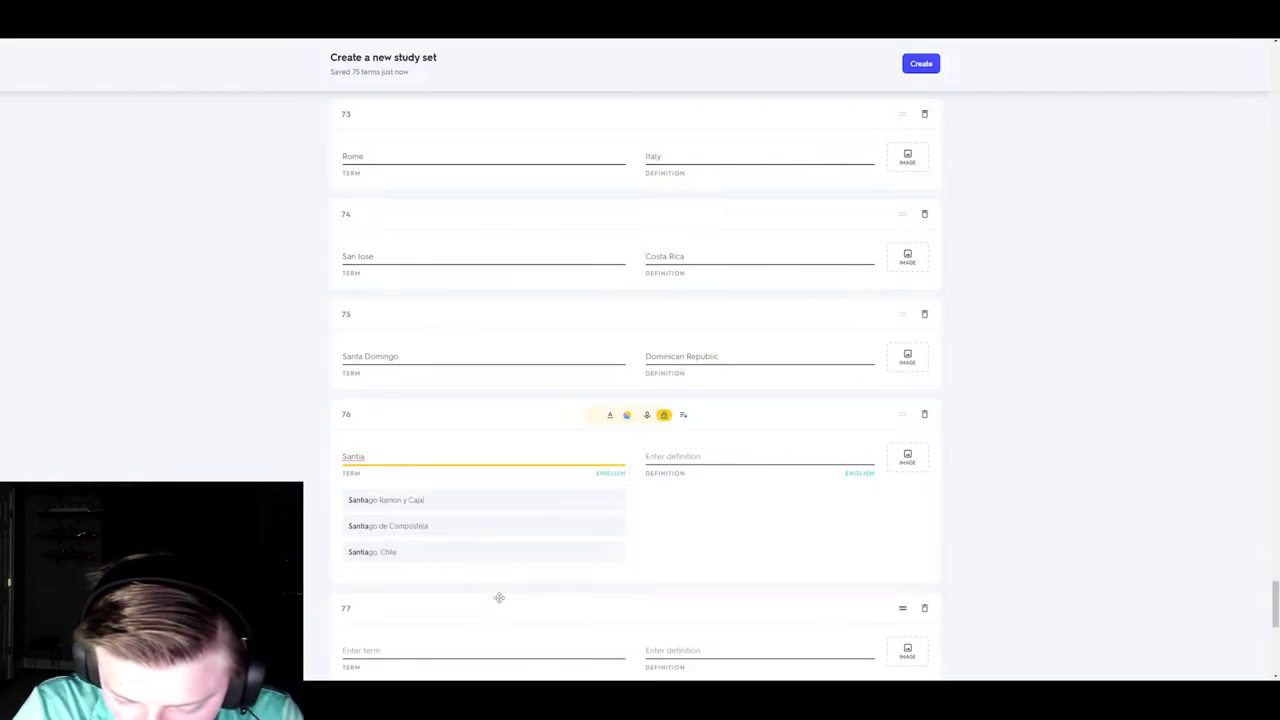
text(go)
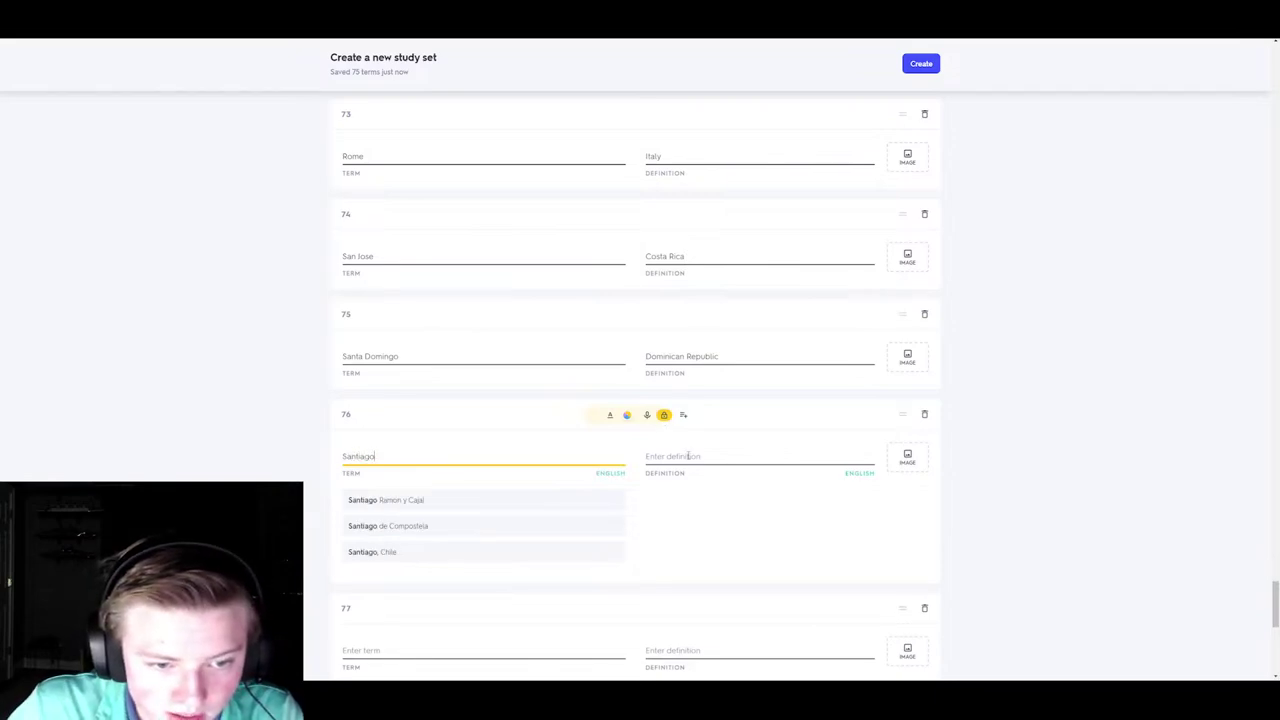
key(Tab)
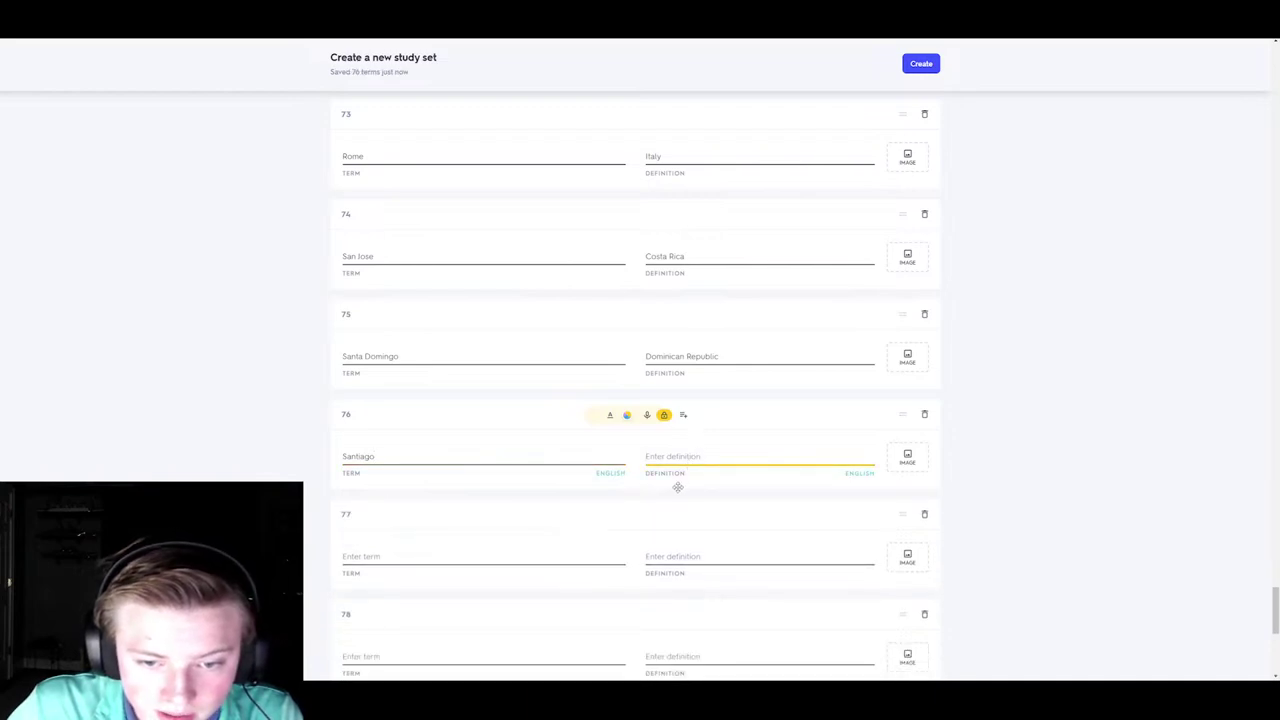
click(515, 456)
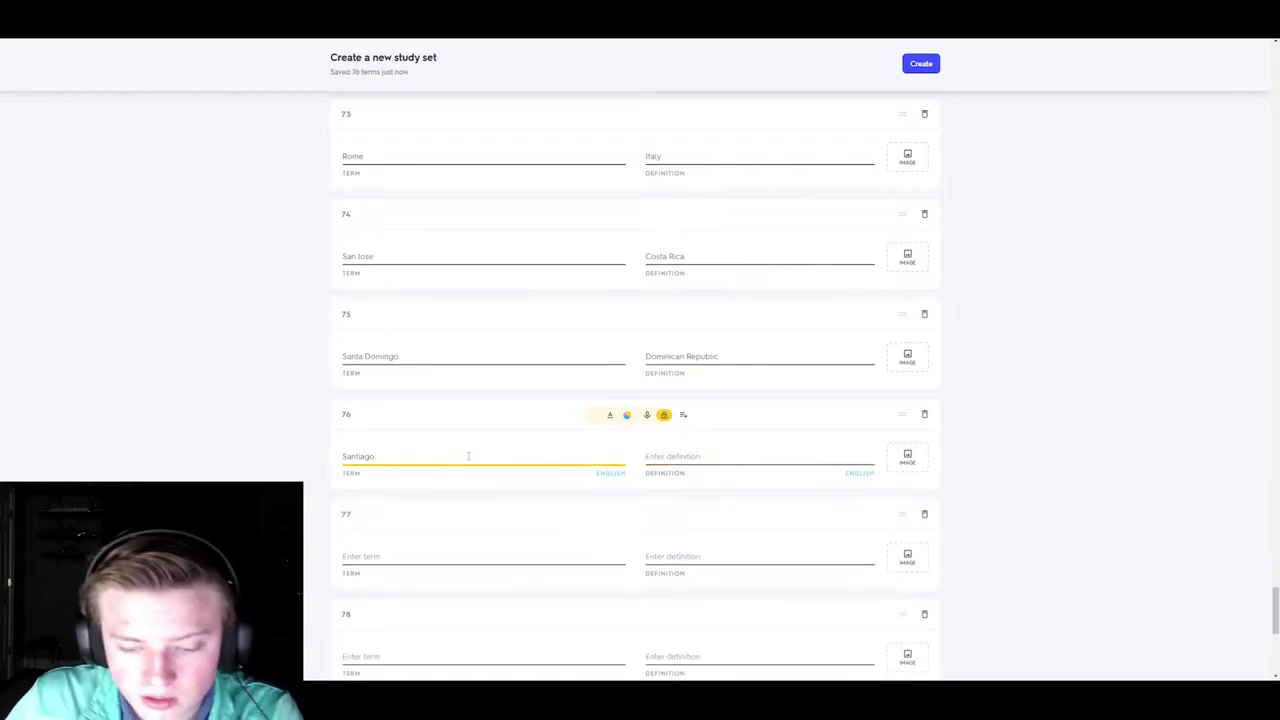
key(BackSpace)
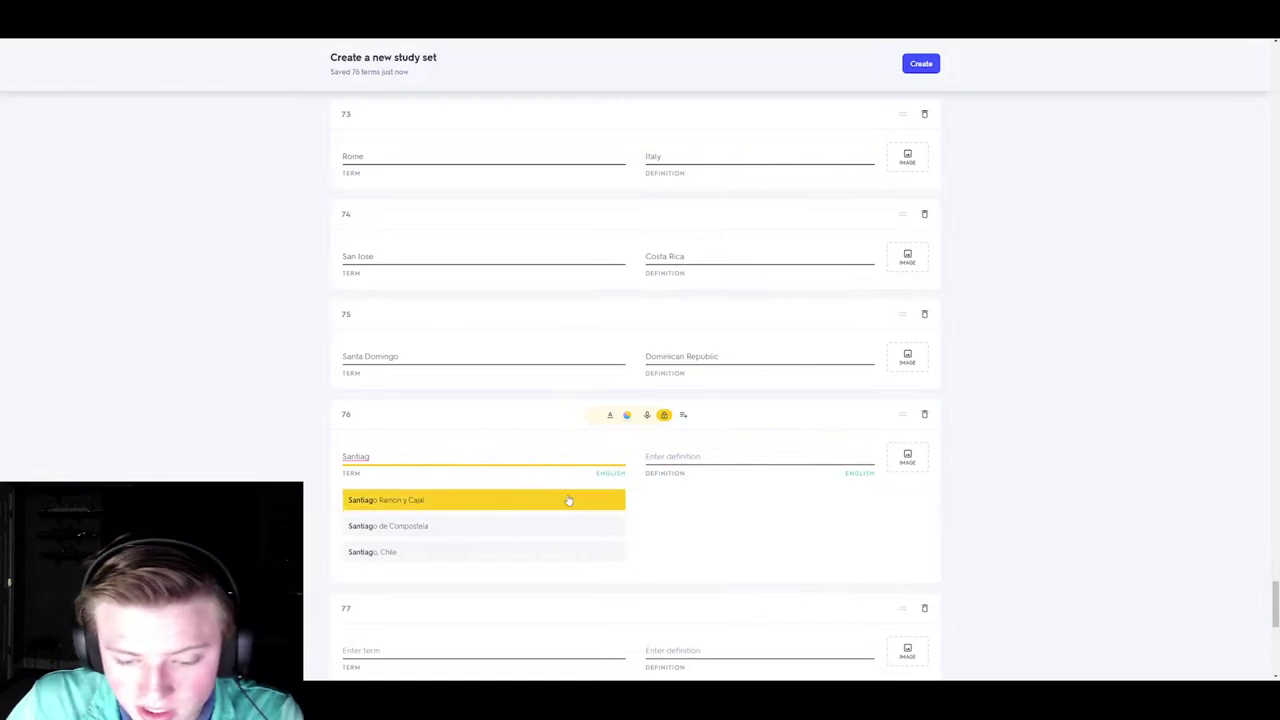
text(o)
click(683, 455)
text(Chile)
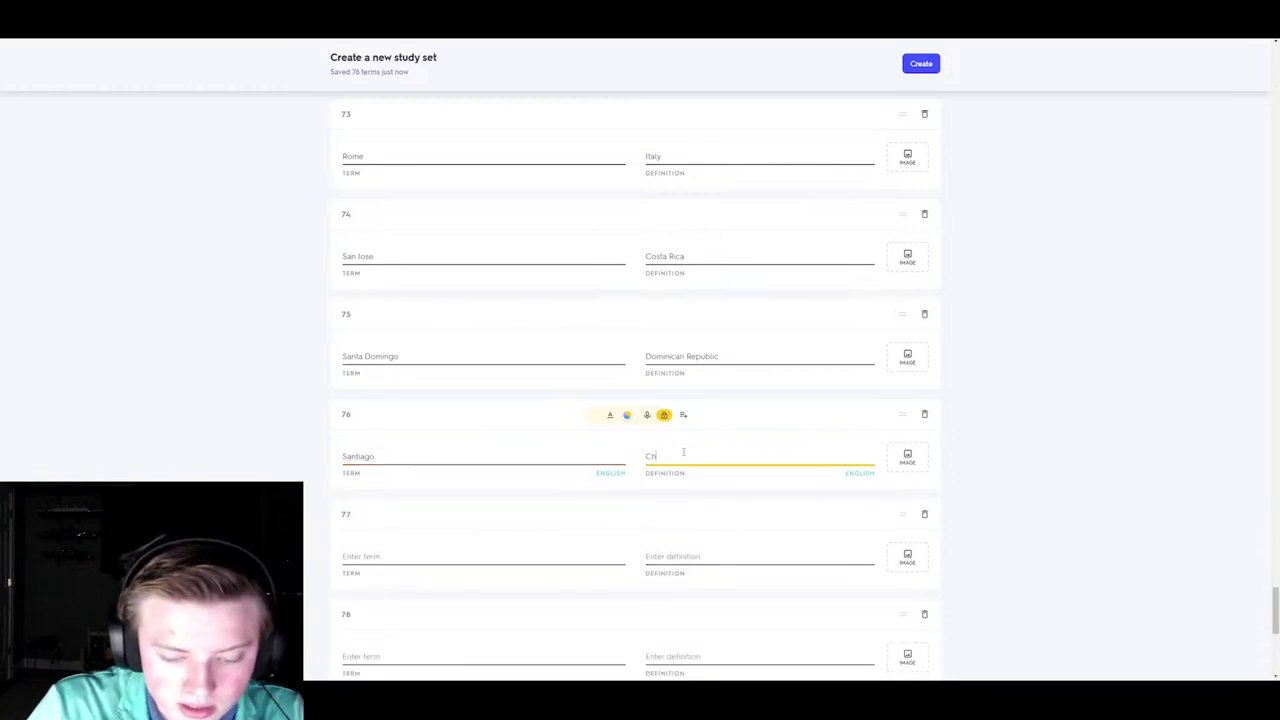
- Fill in the suggested term Sarajevo on card 77 and the suggested definition Bosnia and Herzegovina
click(413, 551)
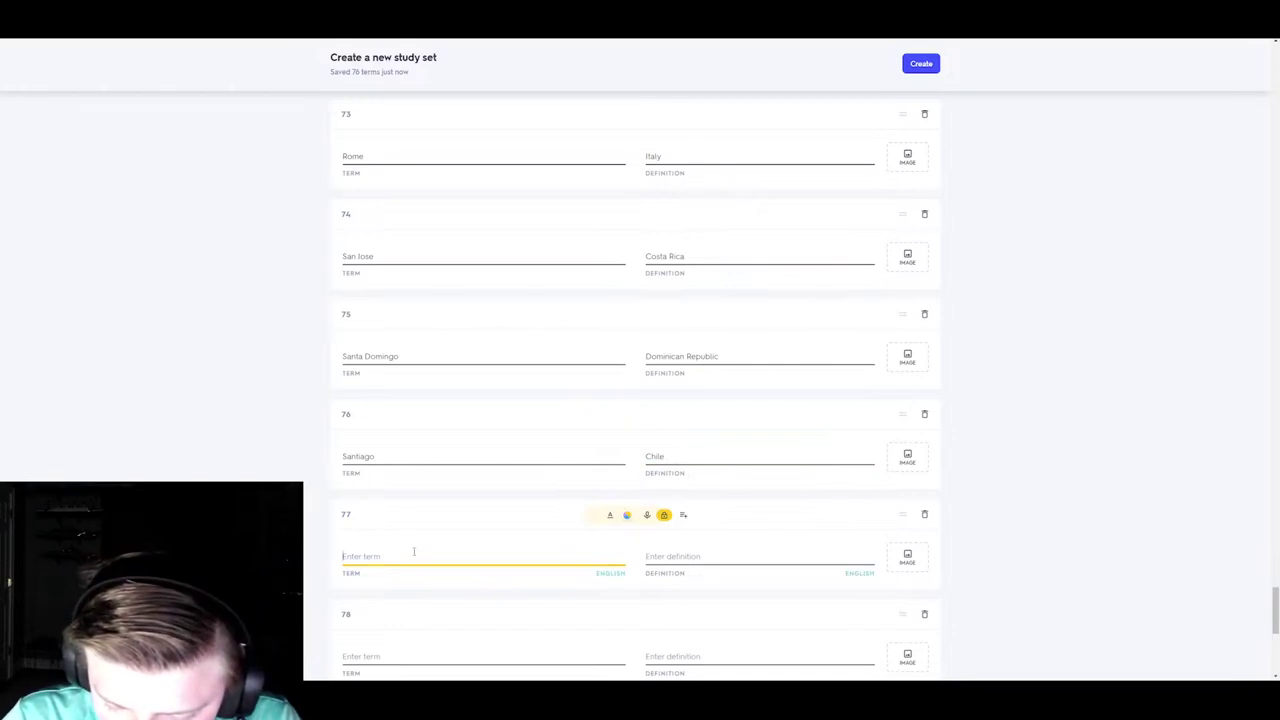
text(Sara)
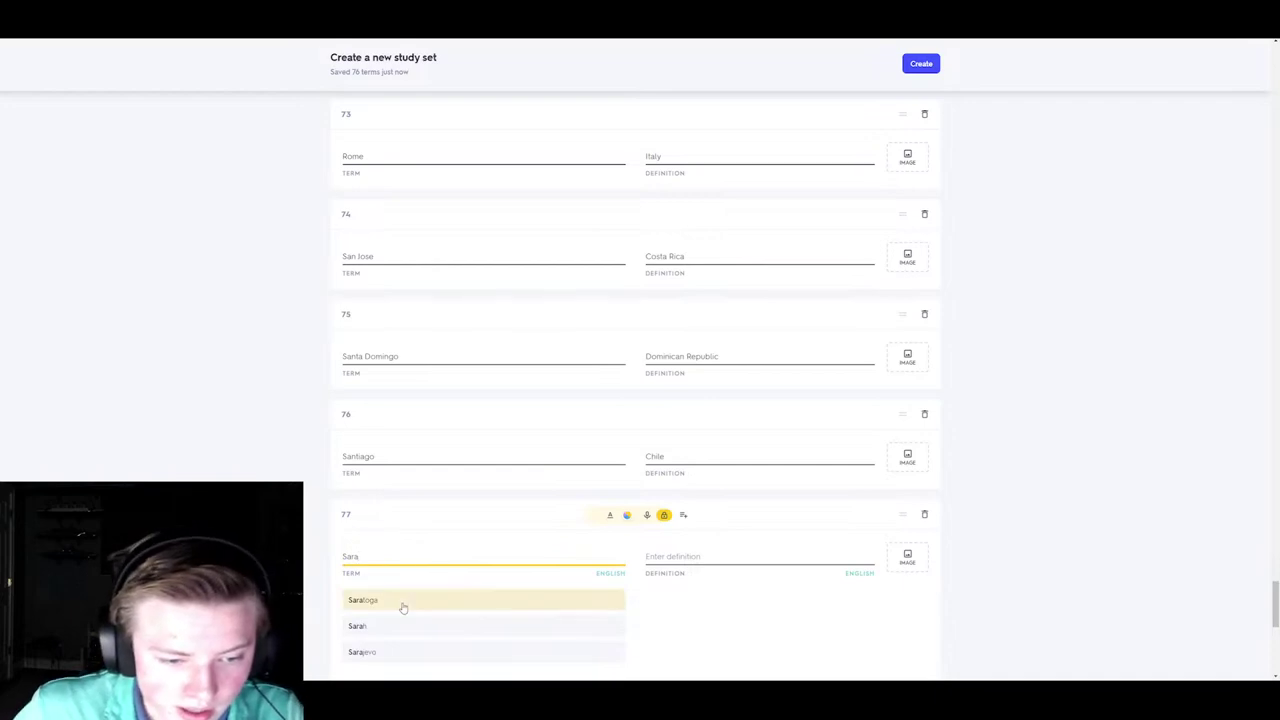
click(385, 651)
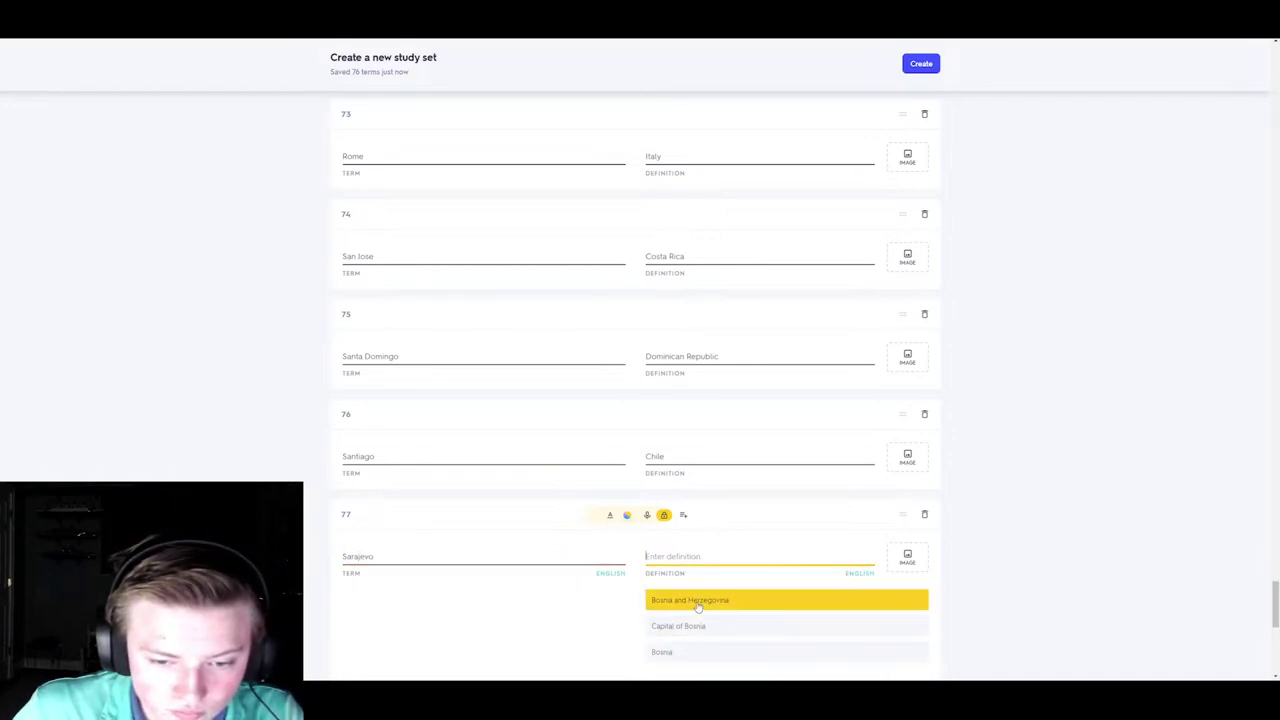
click(698, 606)
- Enter Seoul as card 78's term and fill in the suggested definition South Korea
scroll(537, 503, down, 2)
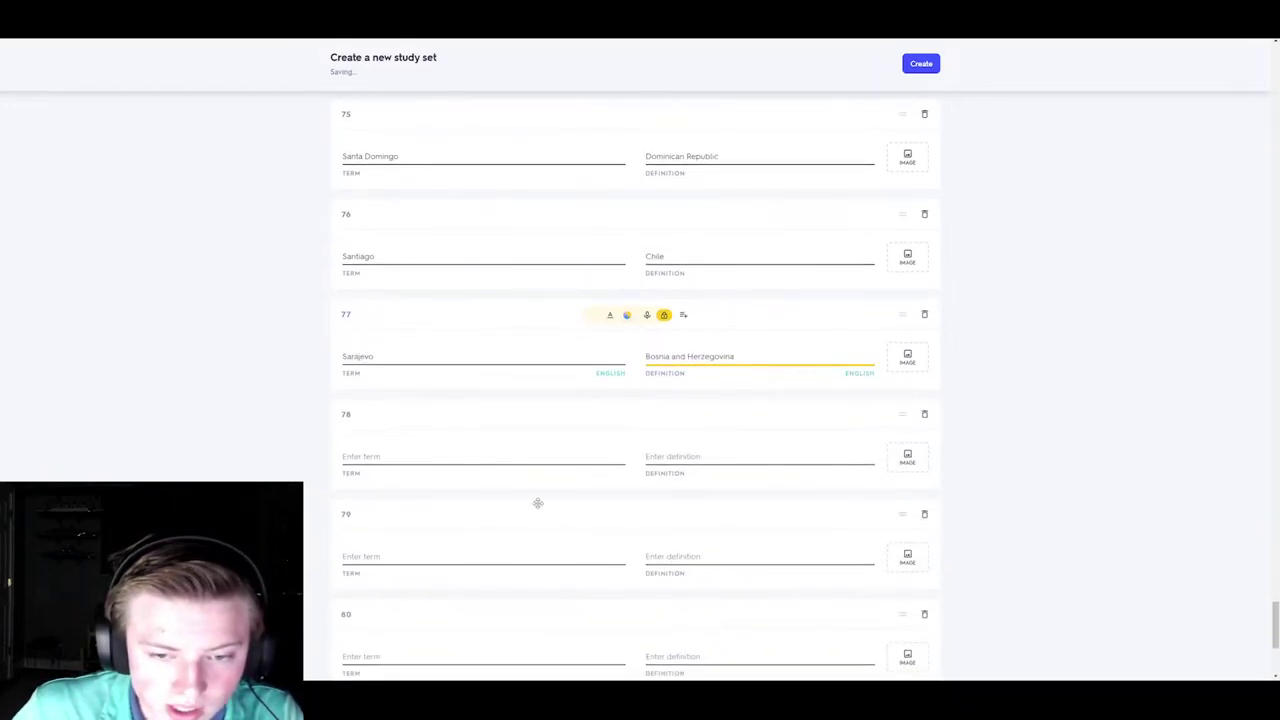
click(495, 454)
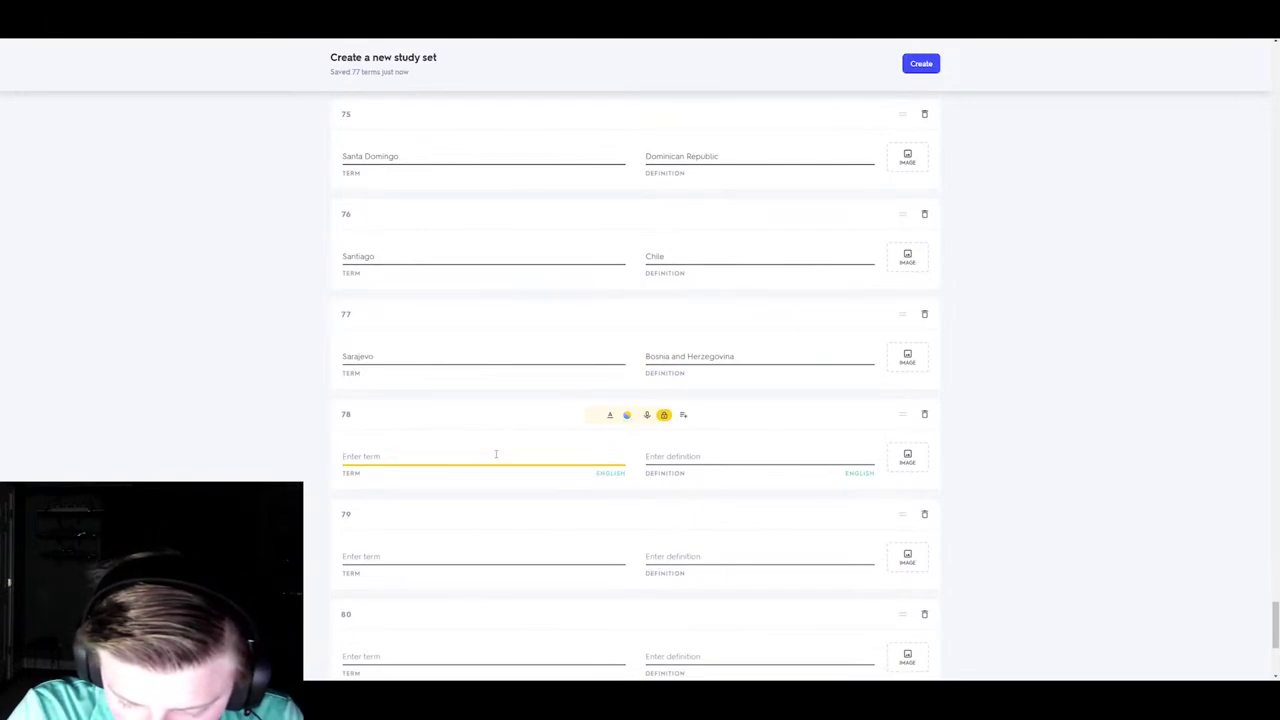
text(Seoul)
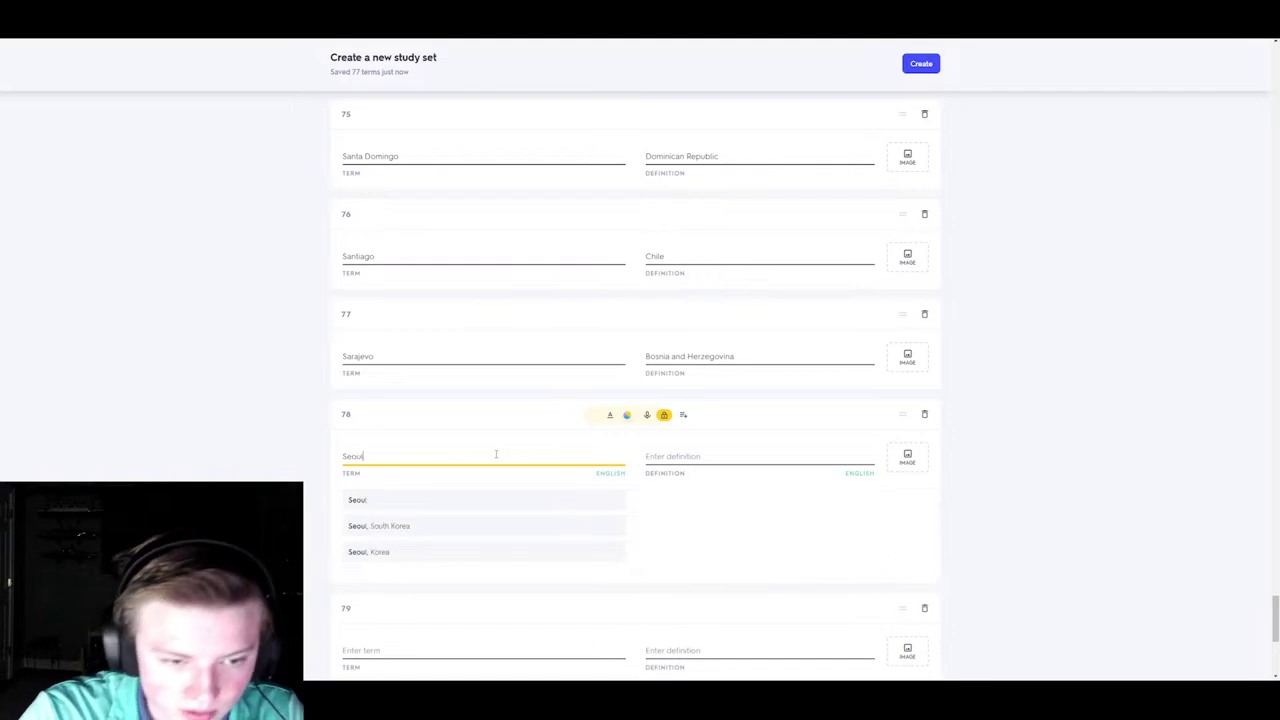
key(Tab)
click(686, 500)
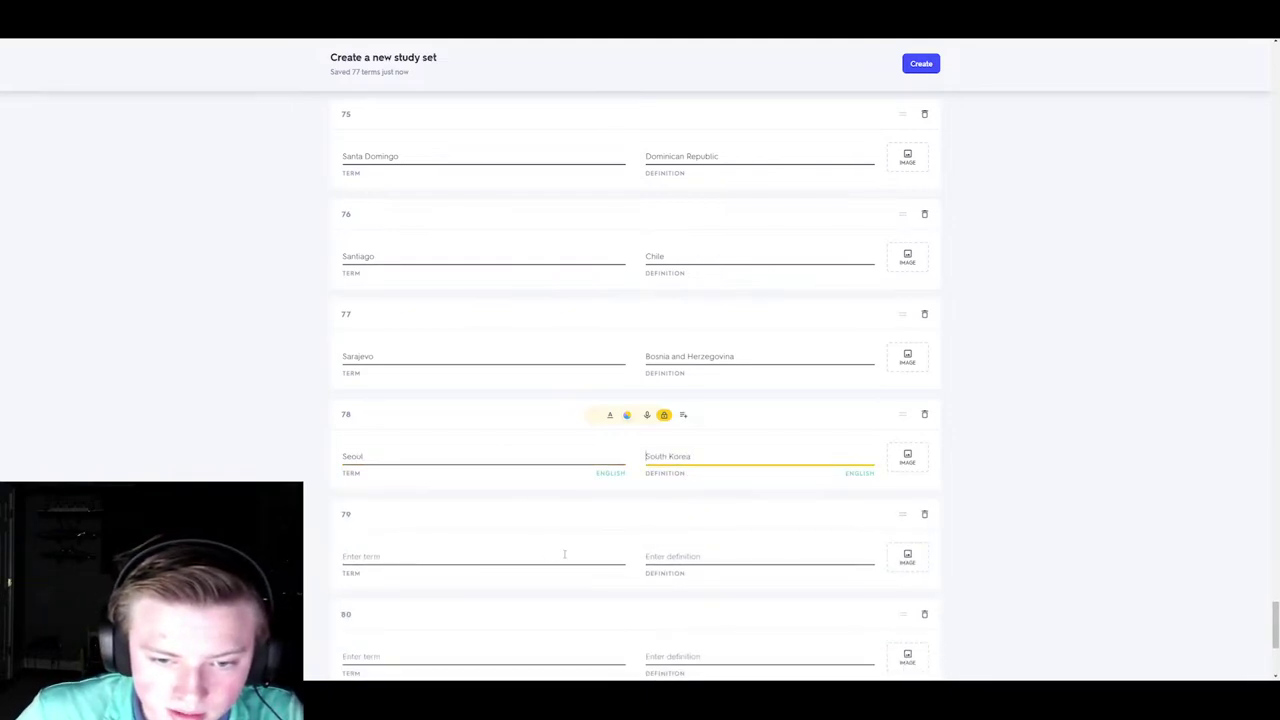
- Enter Sofia as card 79's term and fill in the suggested definition Bulgaria
click(491, 552)
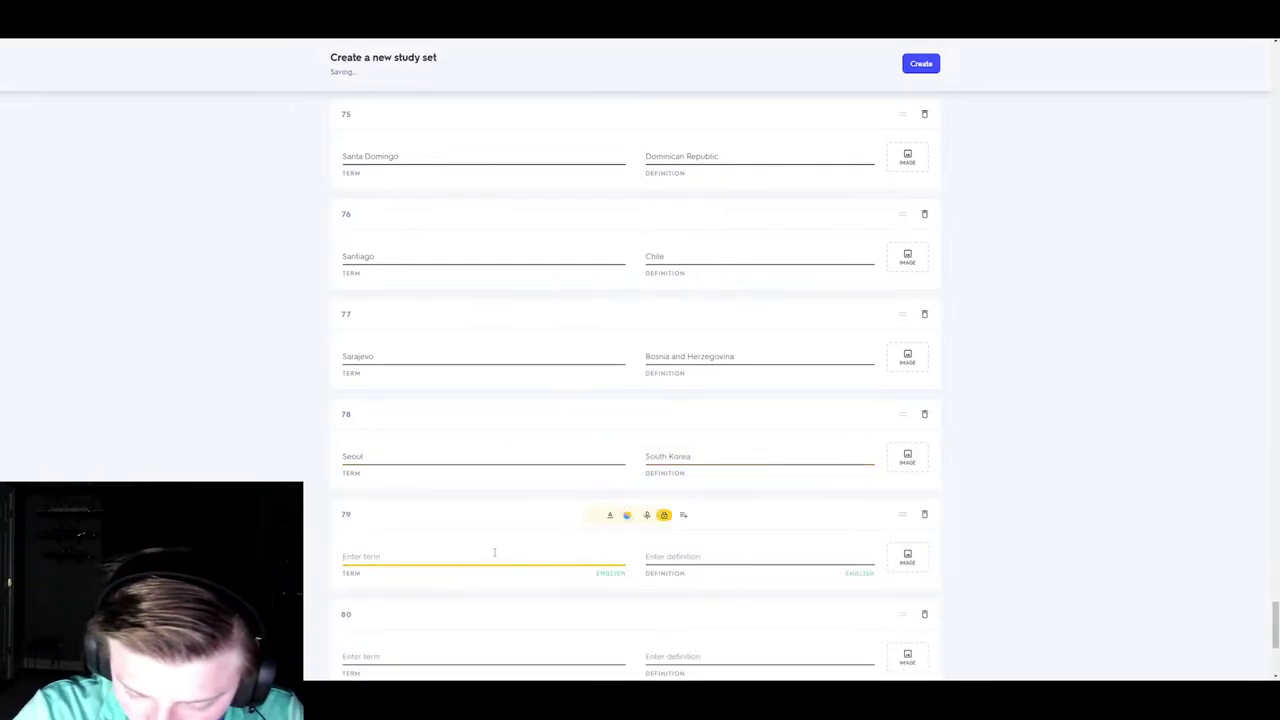
text(Sofia)
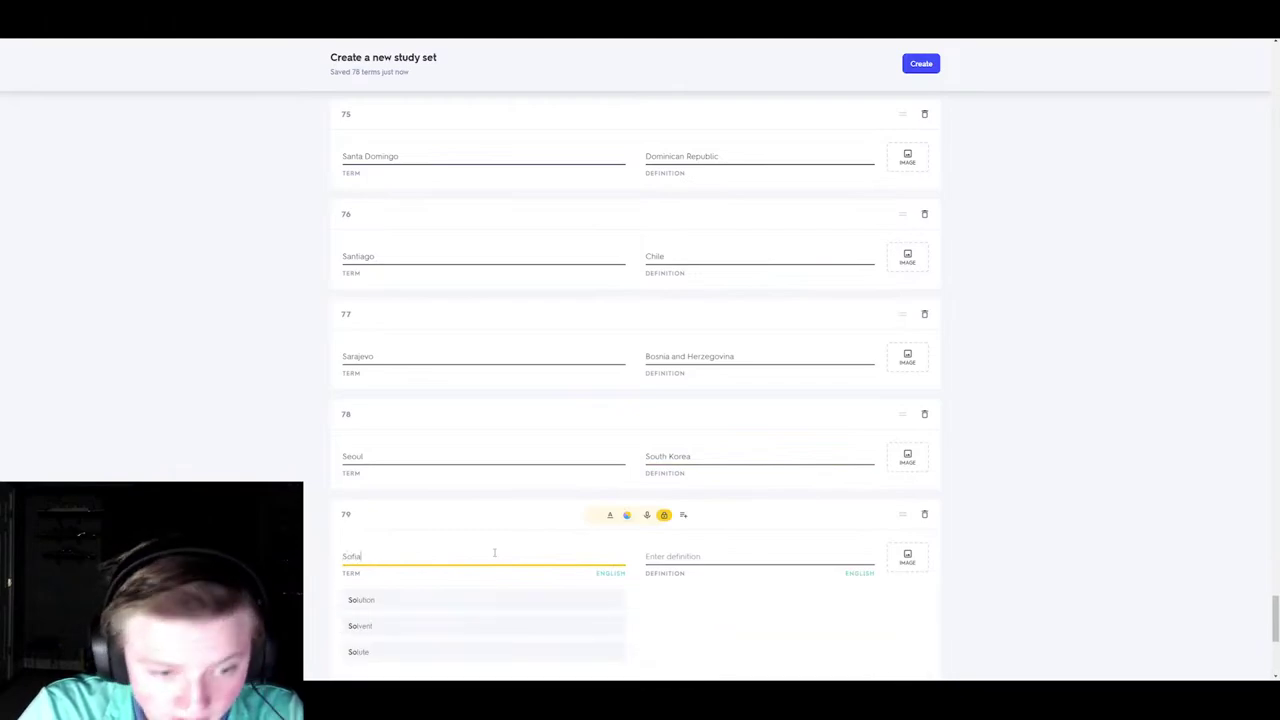
key(Tab)
click(686, 606)
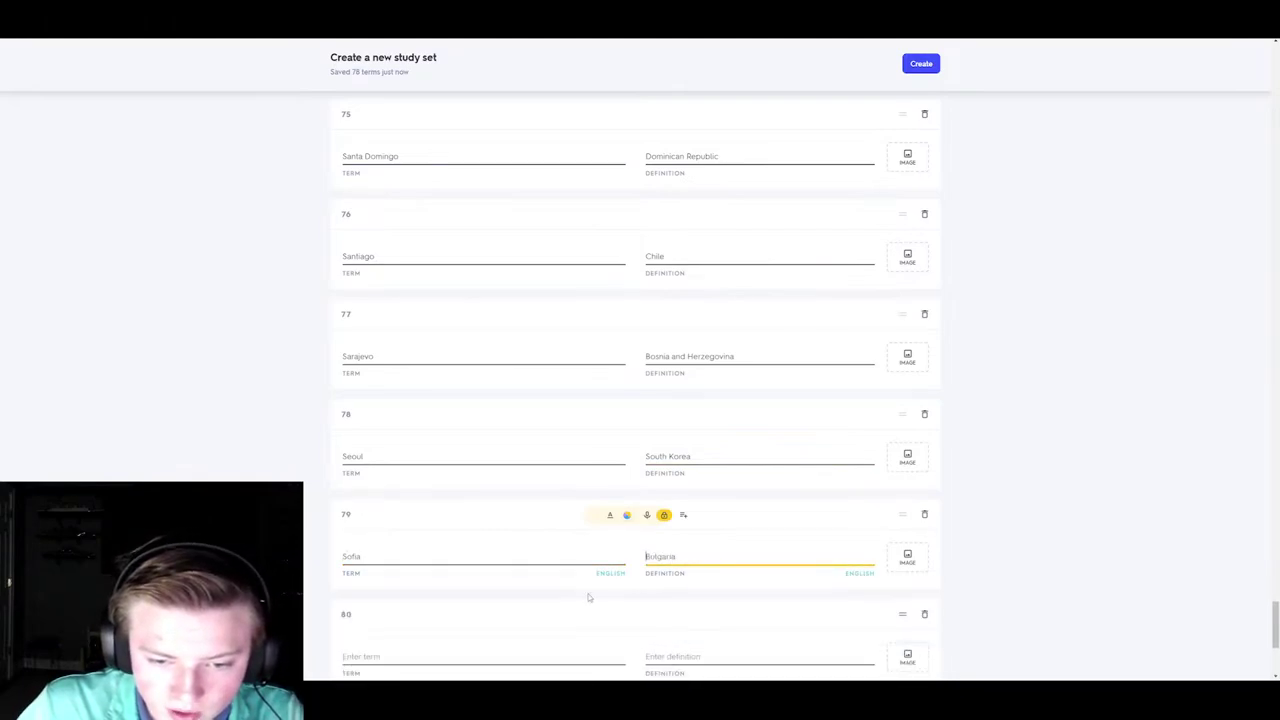
- Enter Stockholm as card 80's term and fill in the suggested definition Sweden
scroll(400, 386, down, 3)
click(385, 327)
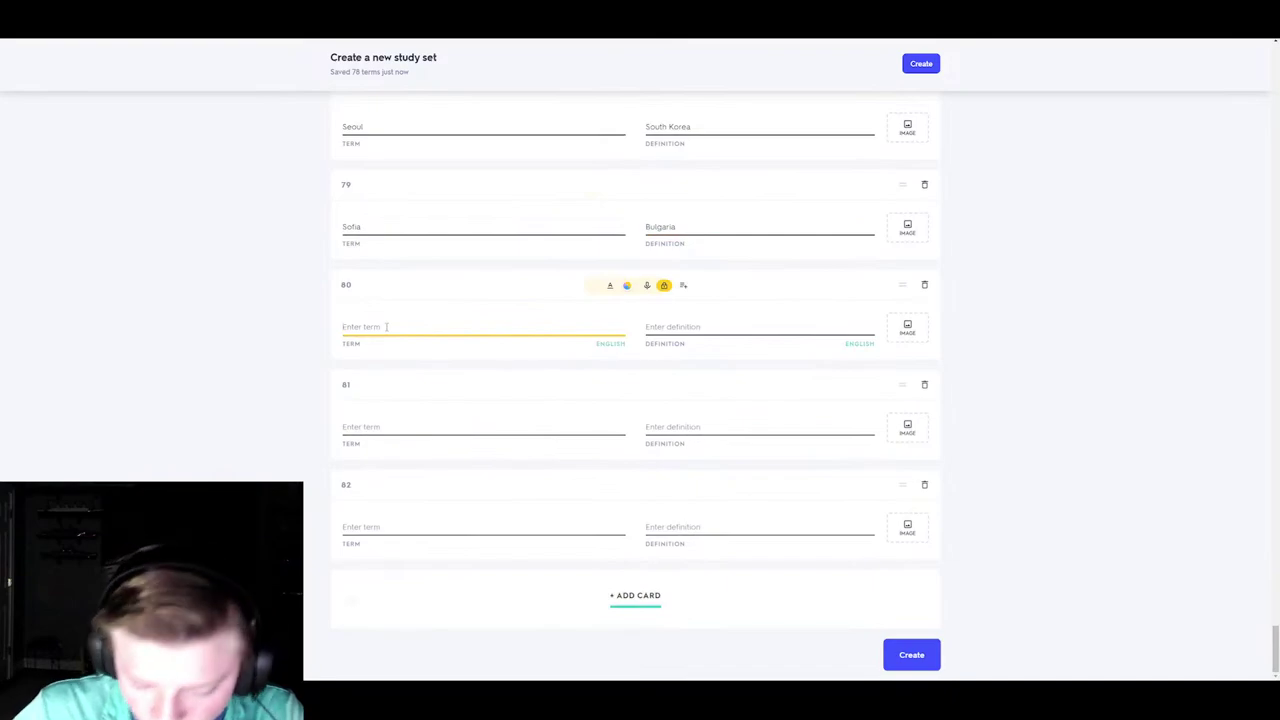
text(S)
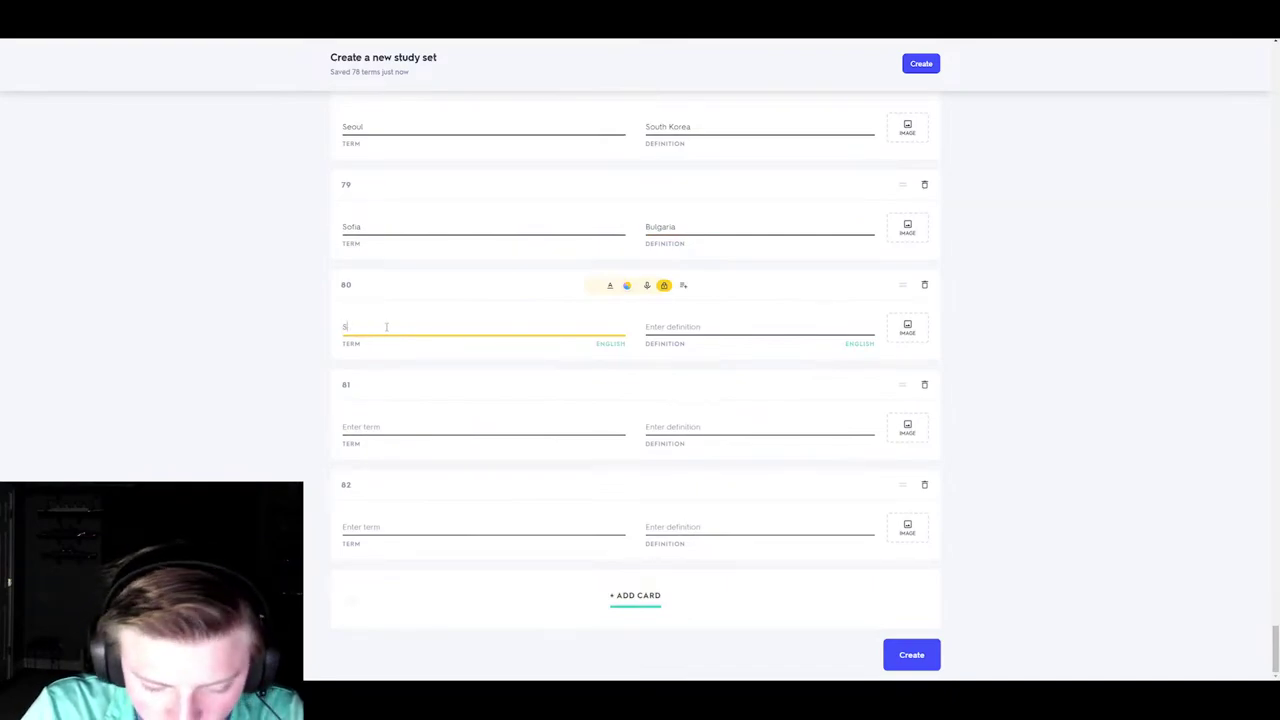
text(tockholm)
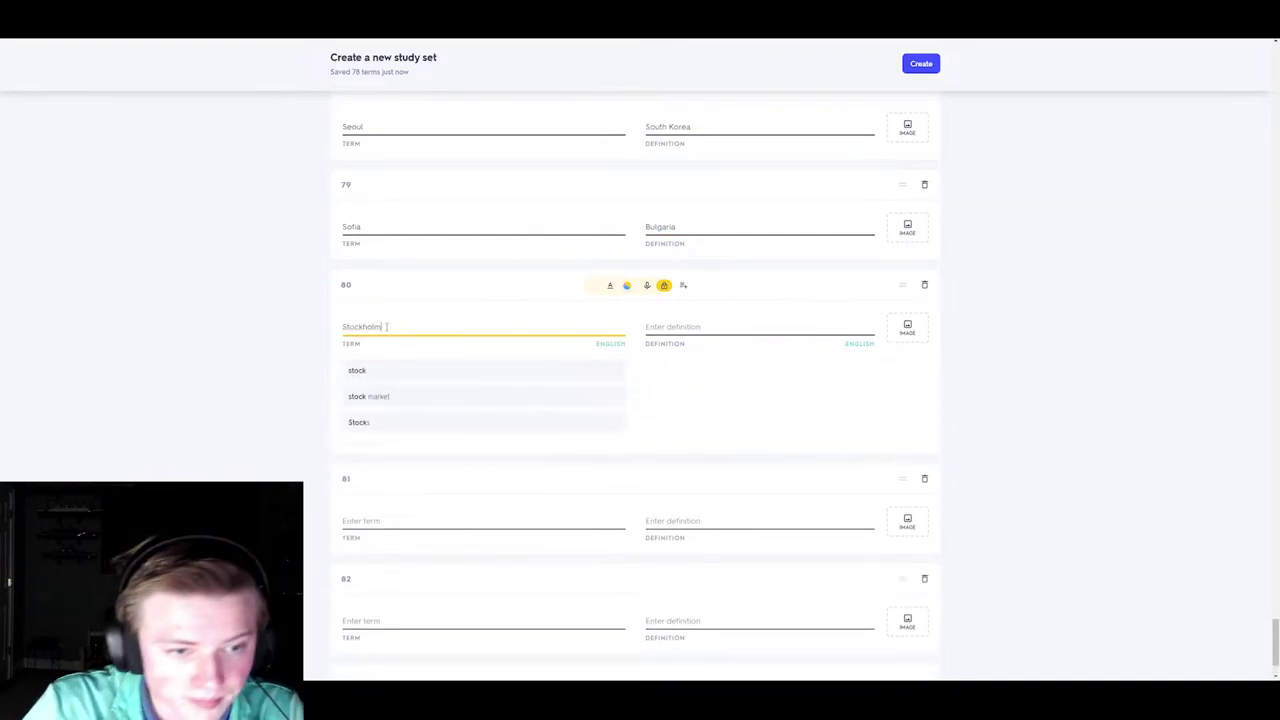
click(459, 375)
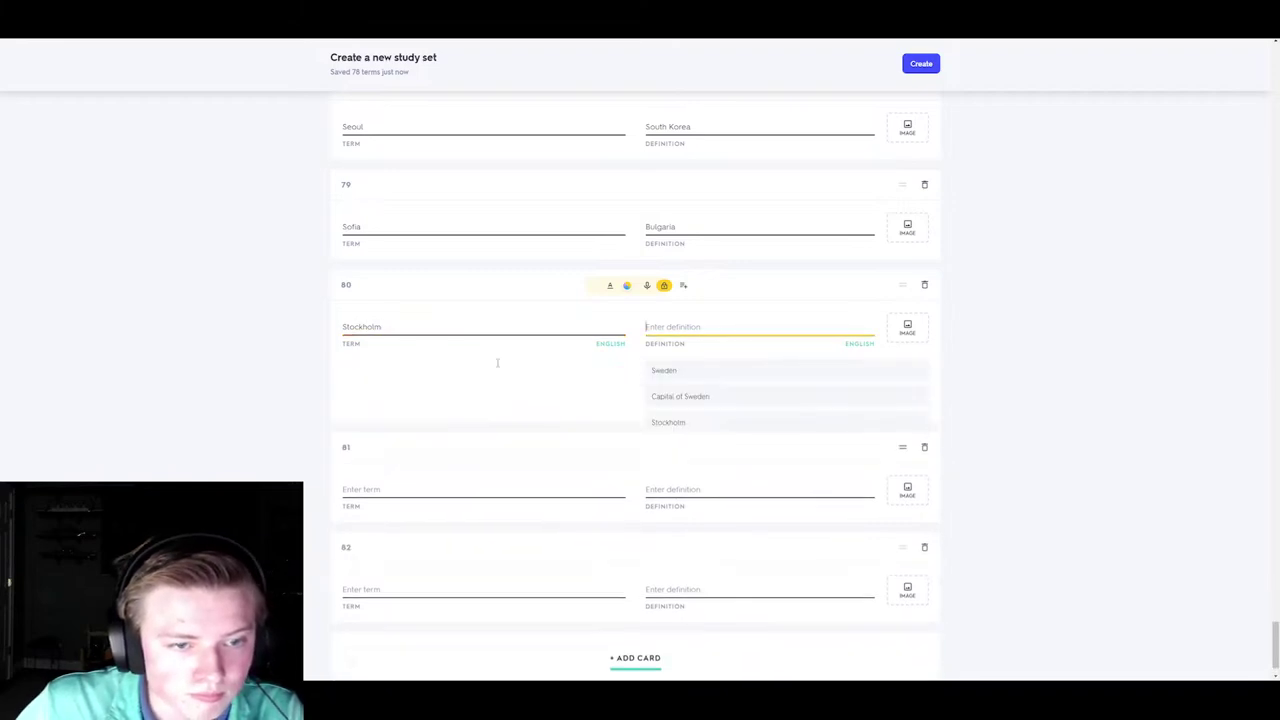
click(691, 370)
- Enter Sucre, La Paz as card 81's term and Bolivia as its definition
click(496, 428)
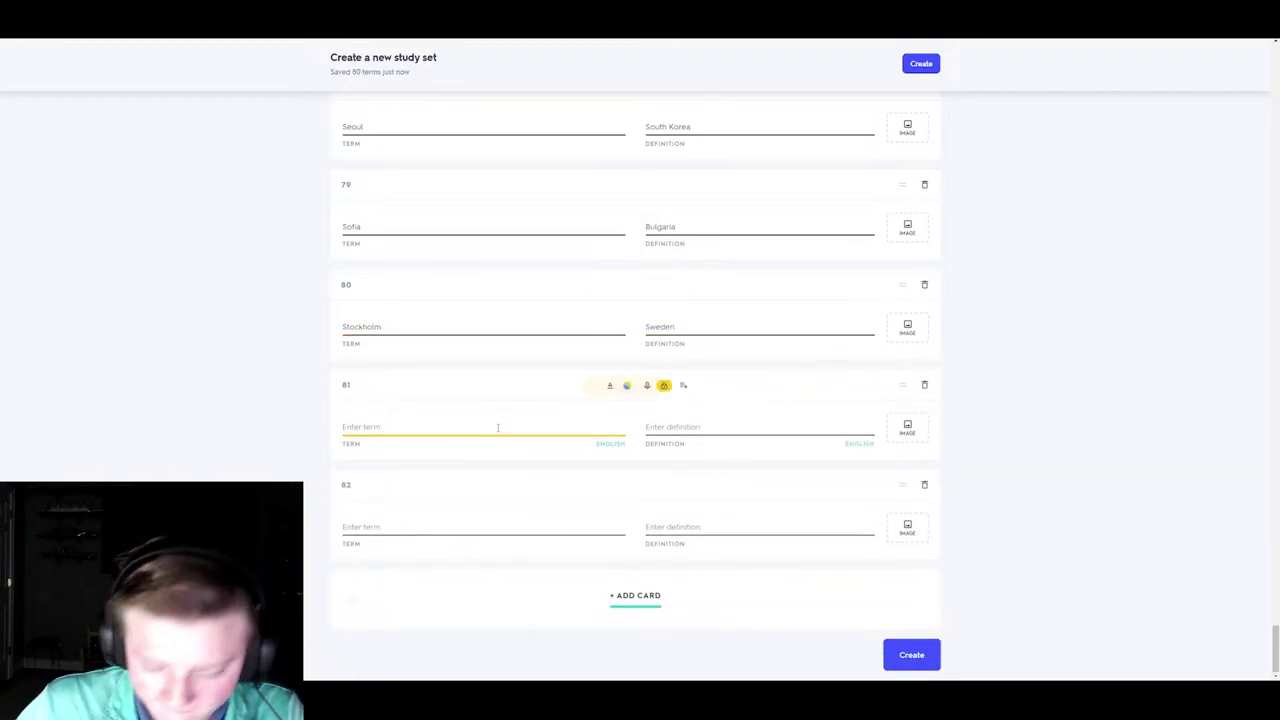
text(S)
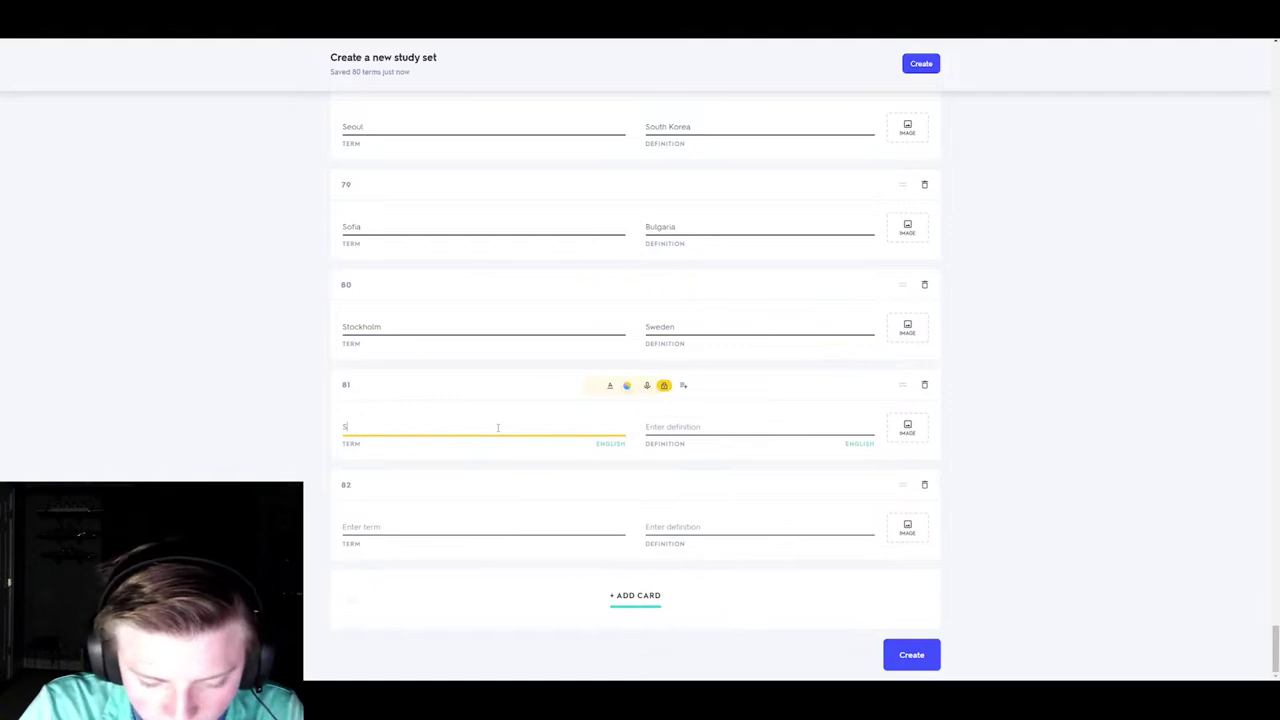
text(ucre,)
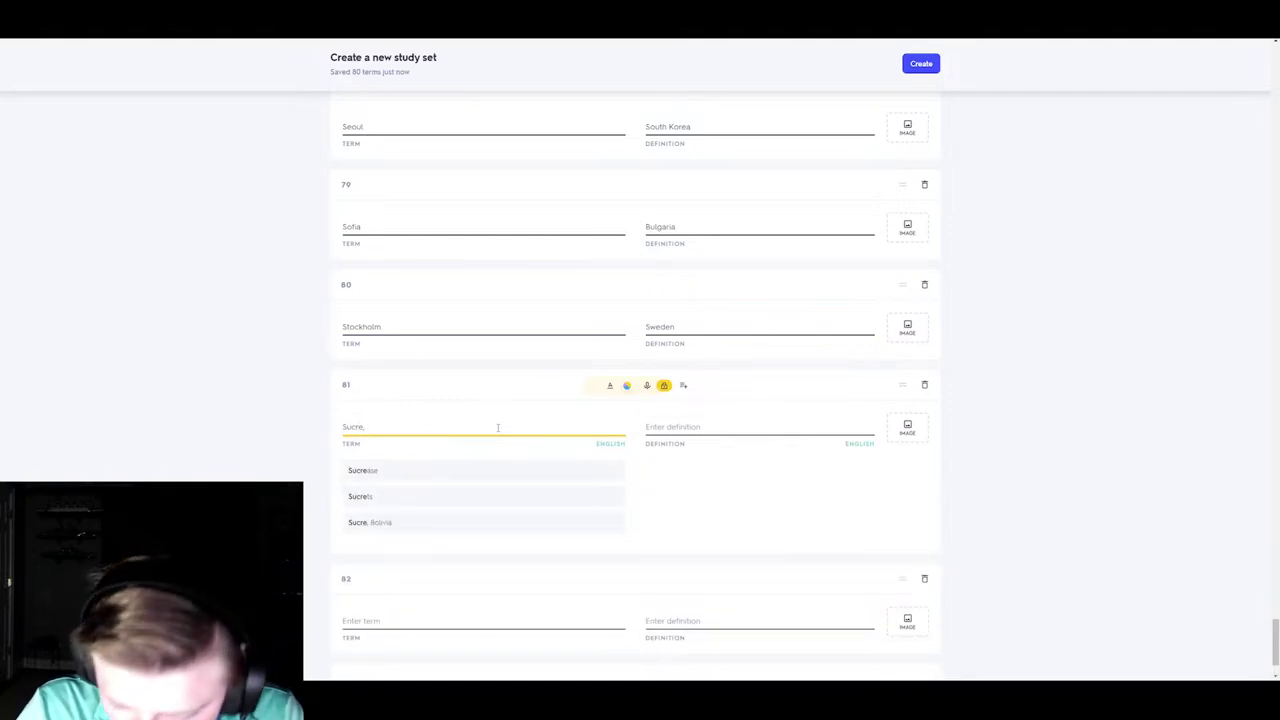
text( La)
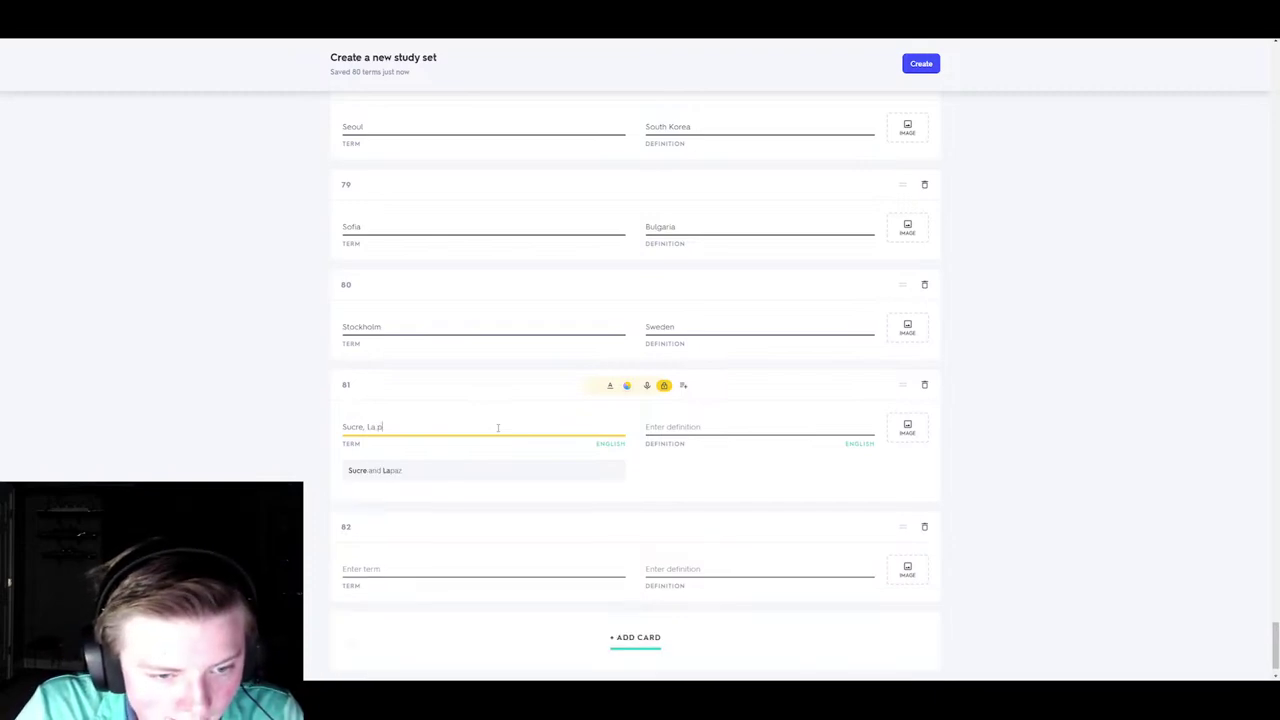
text( Pas)
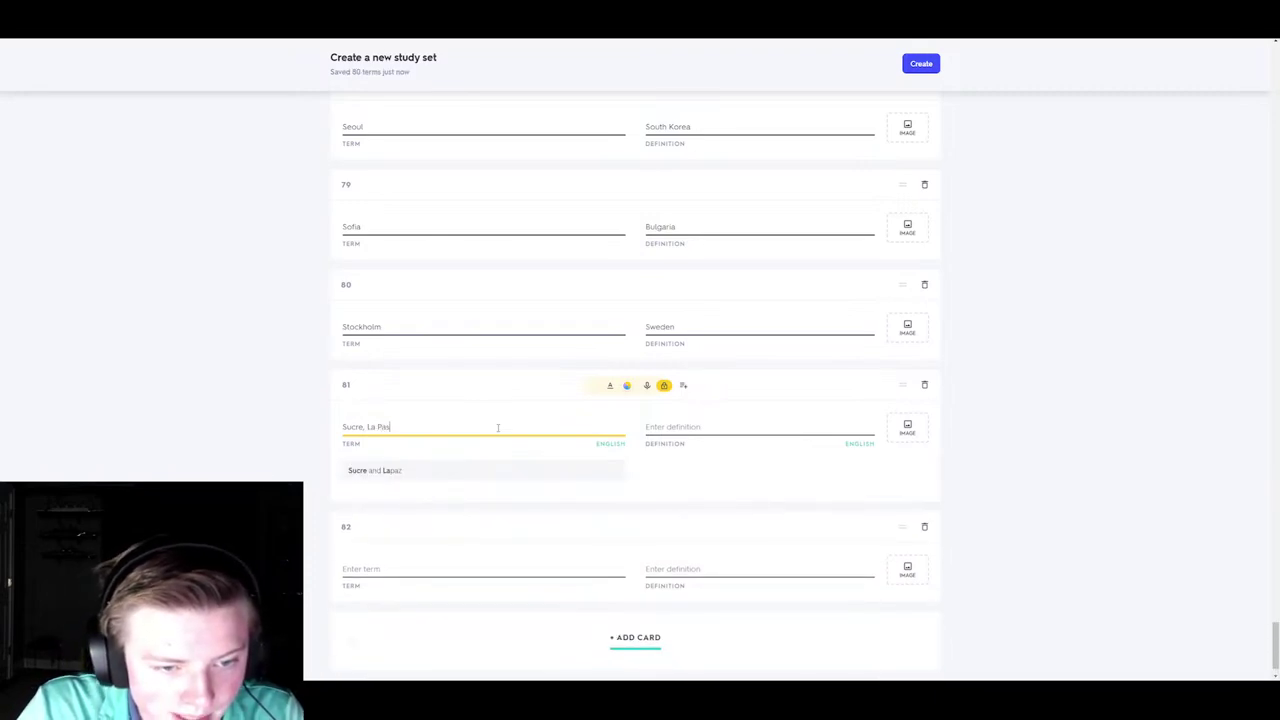
click(691, 424)
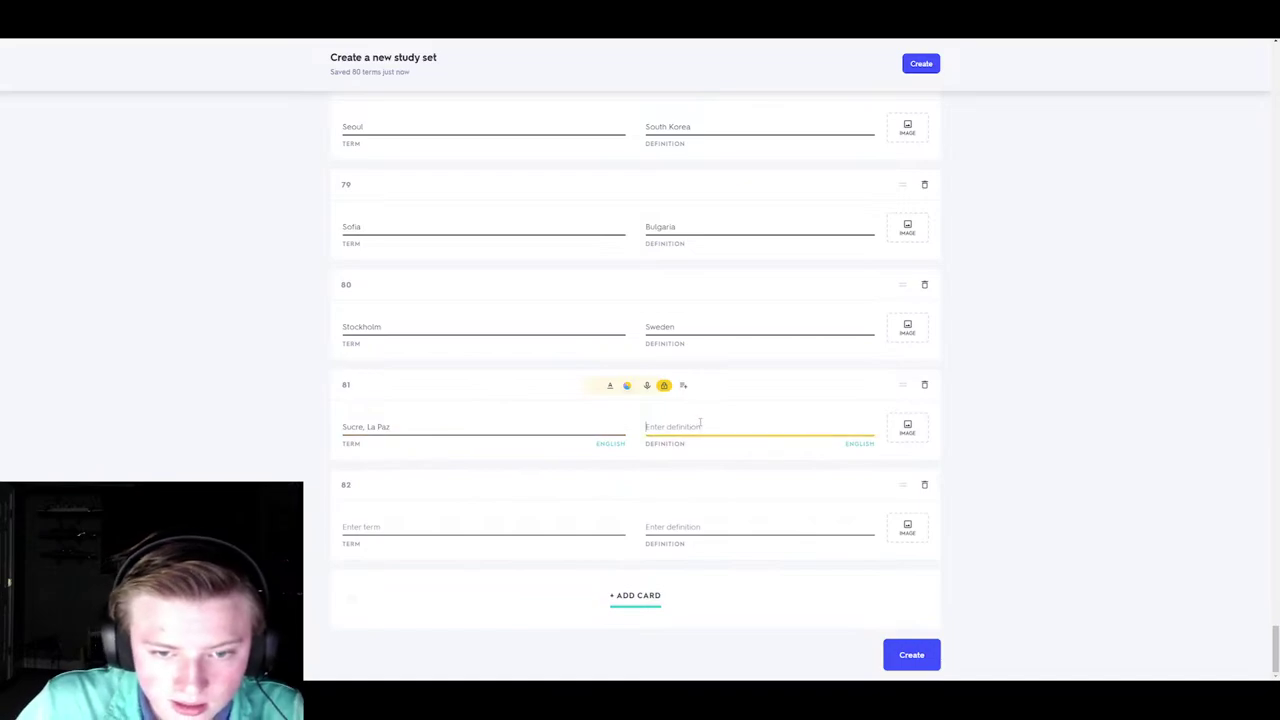
text(Bol)
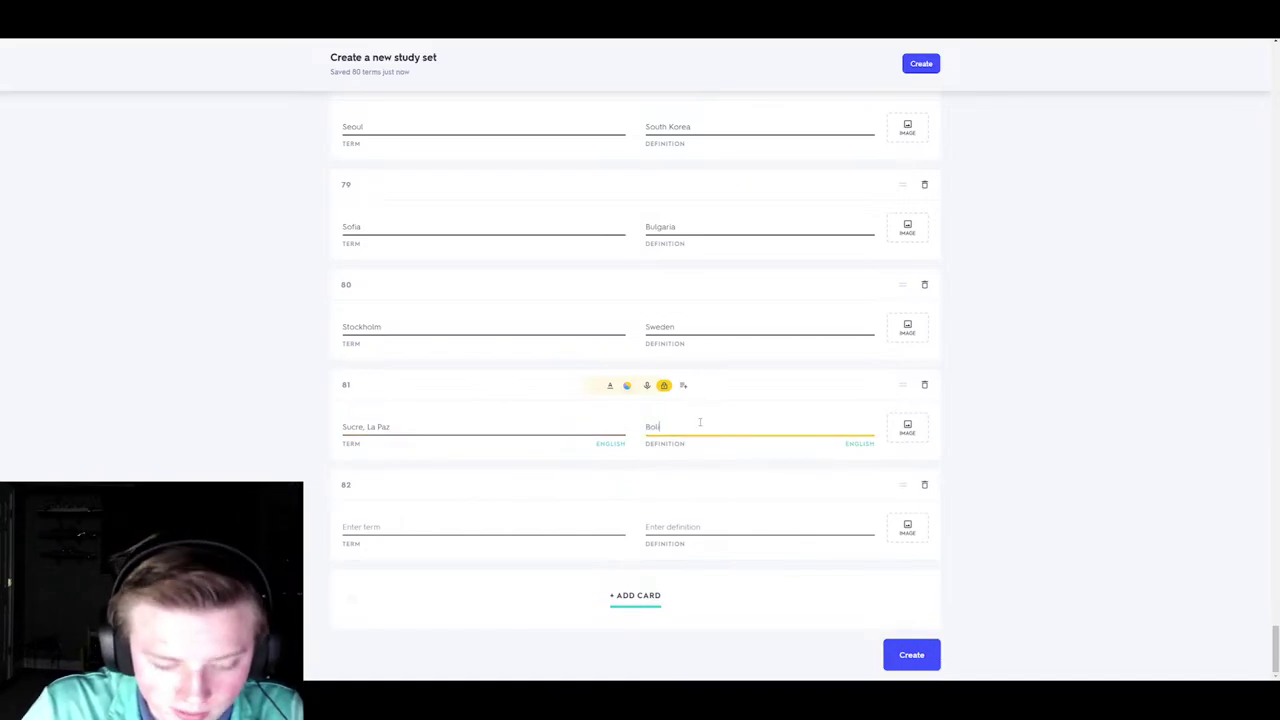
text(ivia)
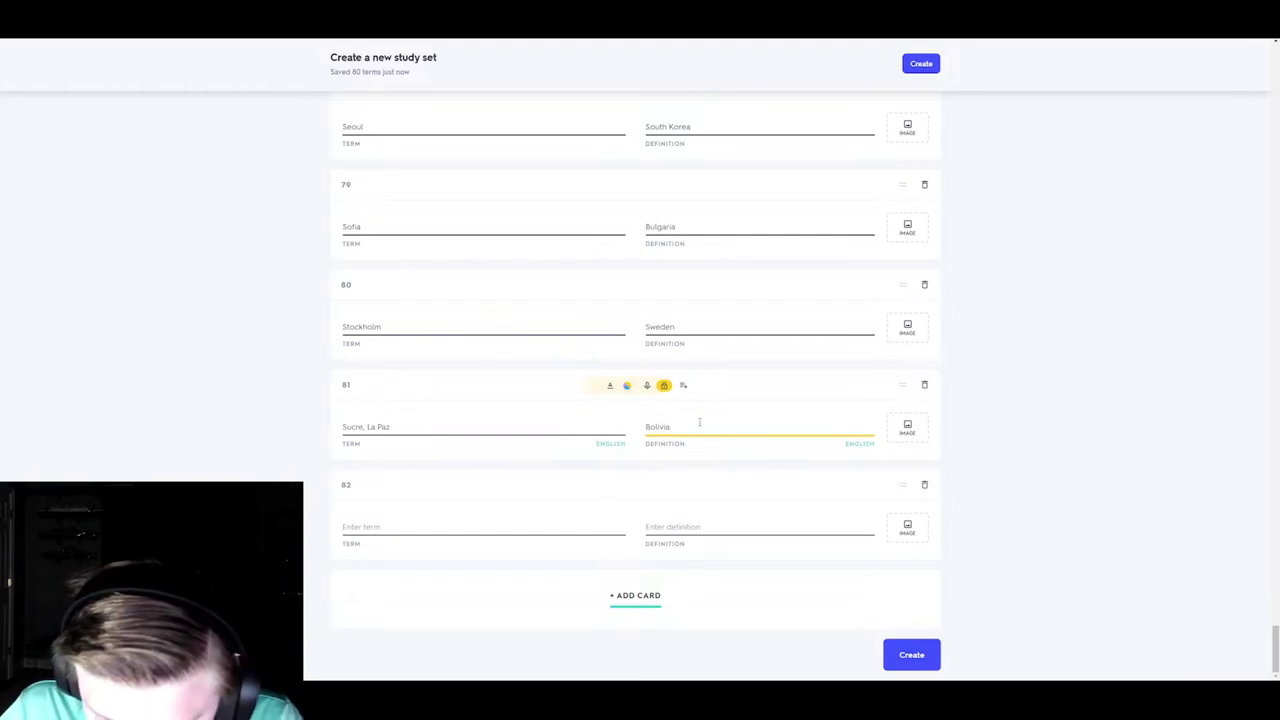
- Fill in the suggested term Taipei on card 82 and the suggested definition Taiwan
click(502, 531)
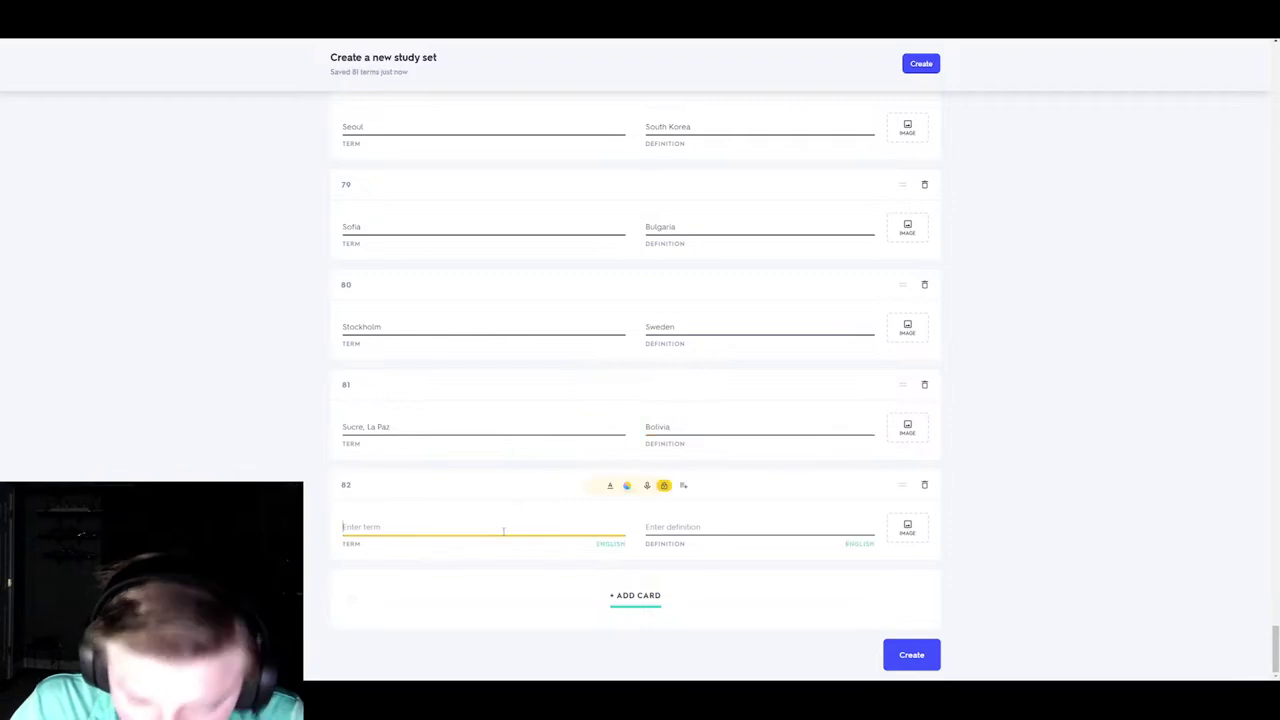
text(Taipei)
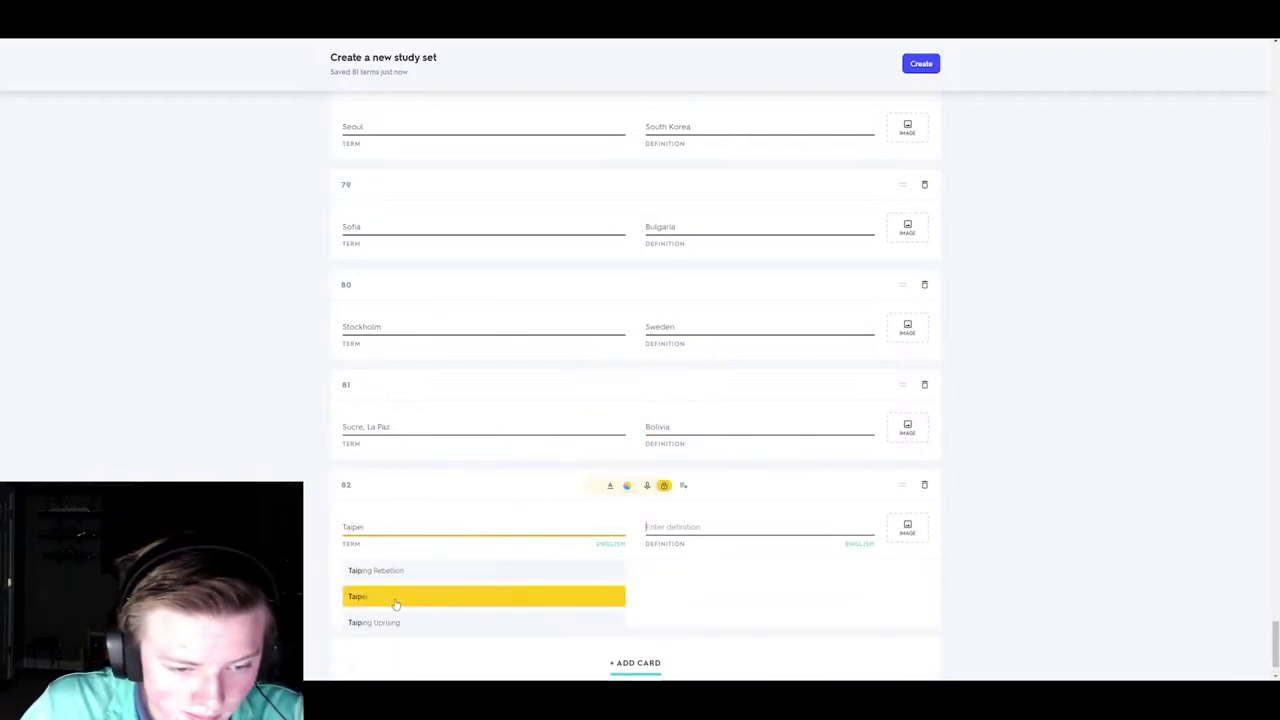
click(450, 596)
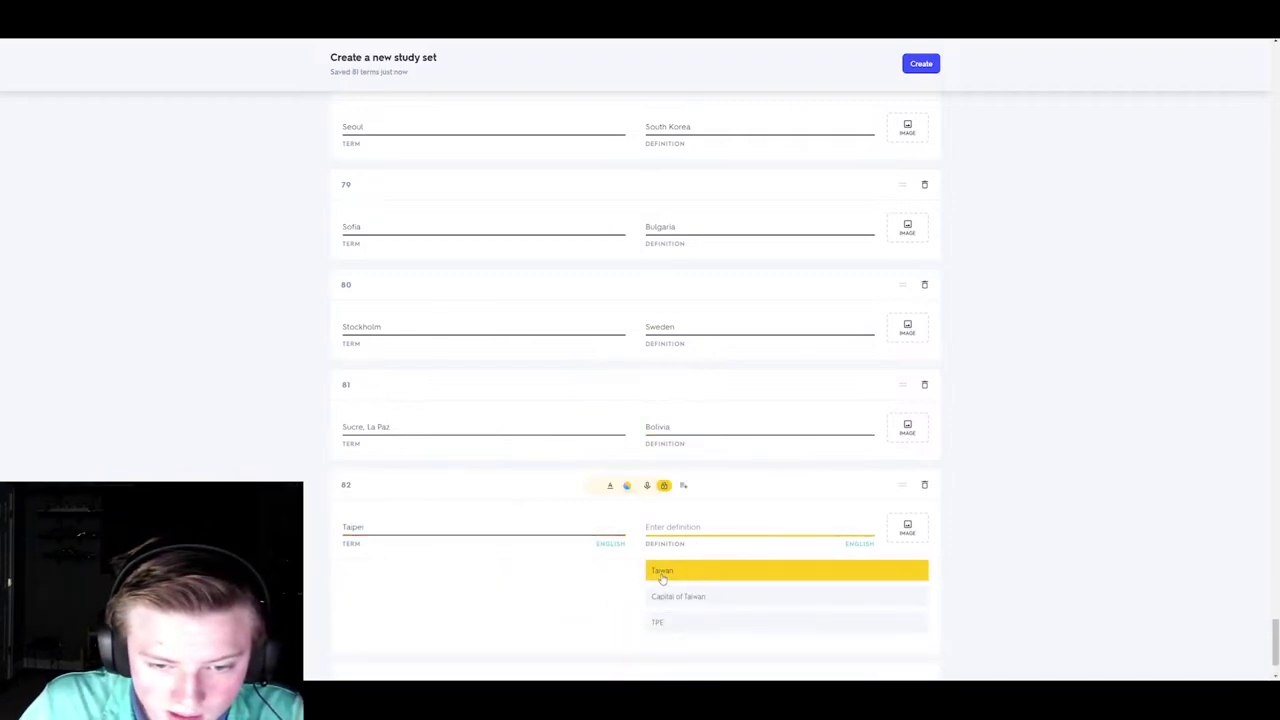
click(661, 578)
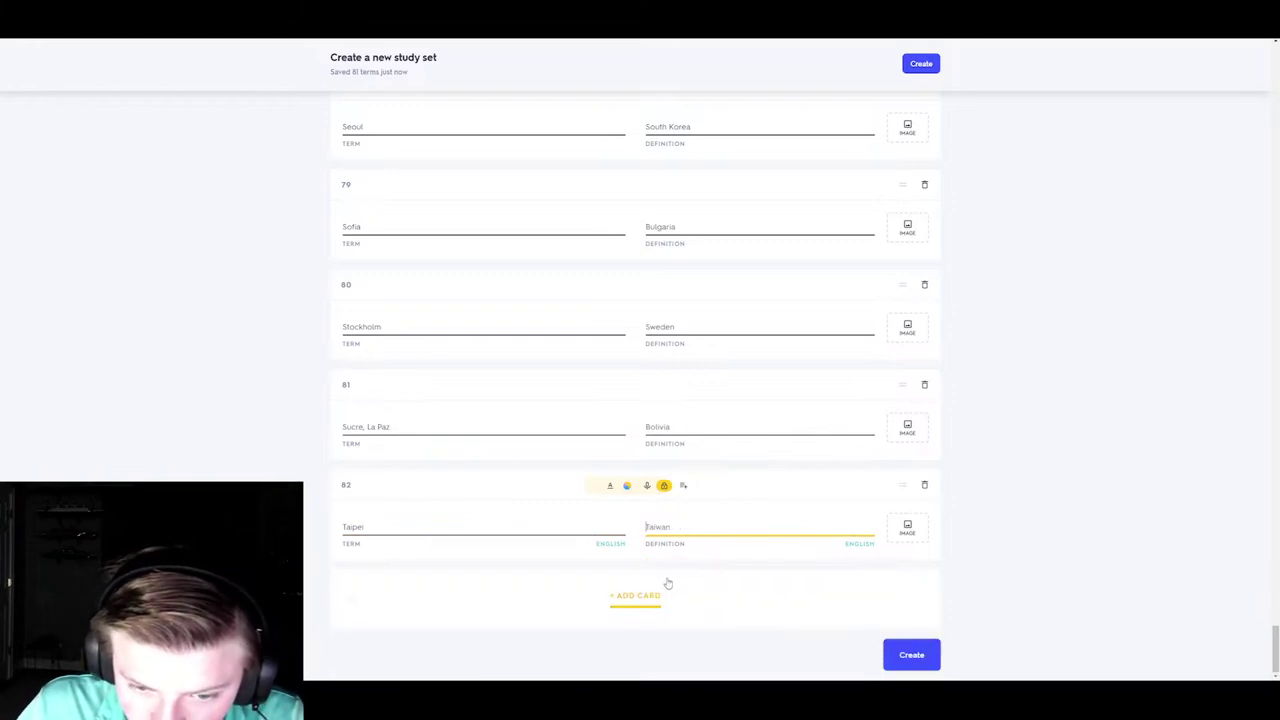
- Add four empty cards, 83 to 86, at the end of the study set
click(650, 590)
click(640, 620)
key(Tab)
key(Tab)
key(Tab)
key(Tab)
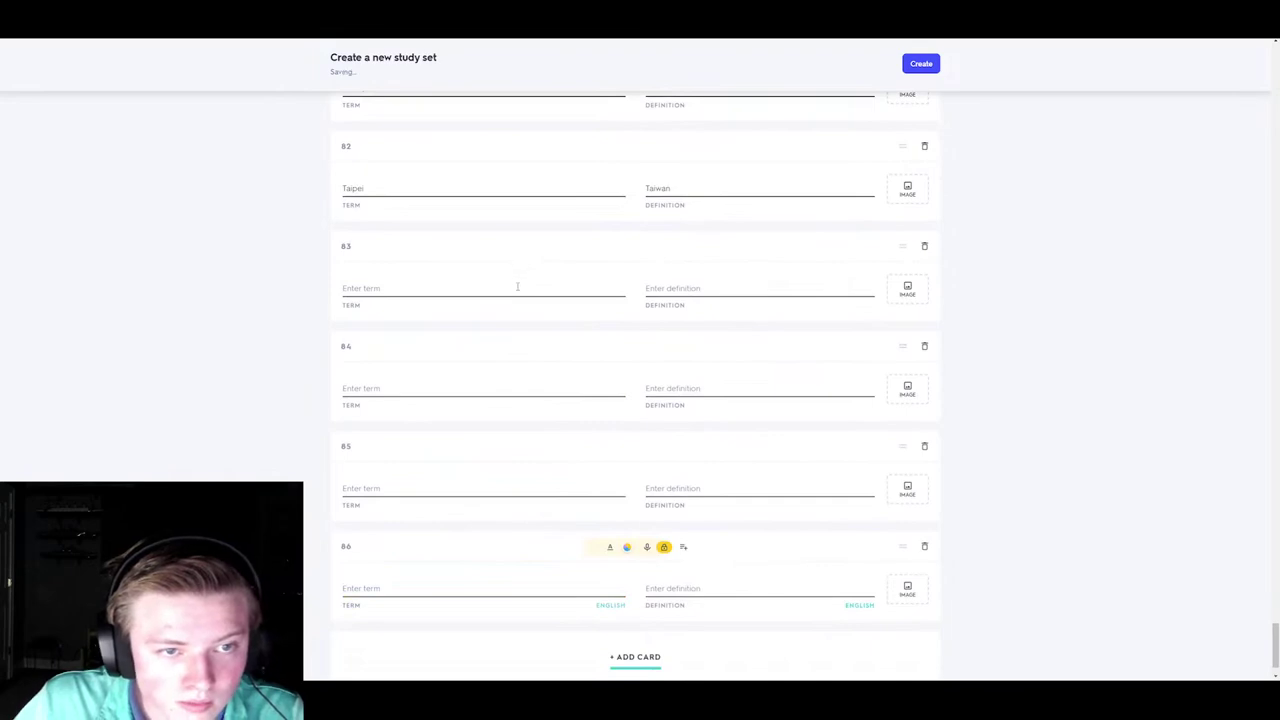
- Fill in the suggested term Teguciagalpa on card 83 and the suggested definition Honduras
click(517, 287)
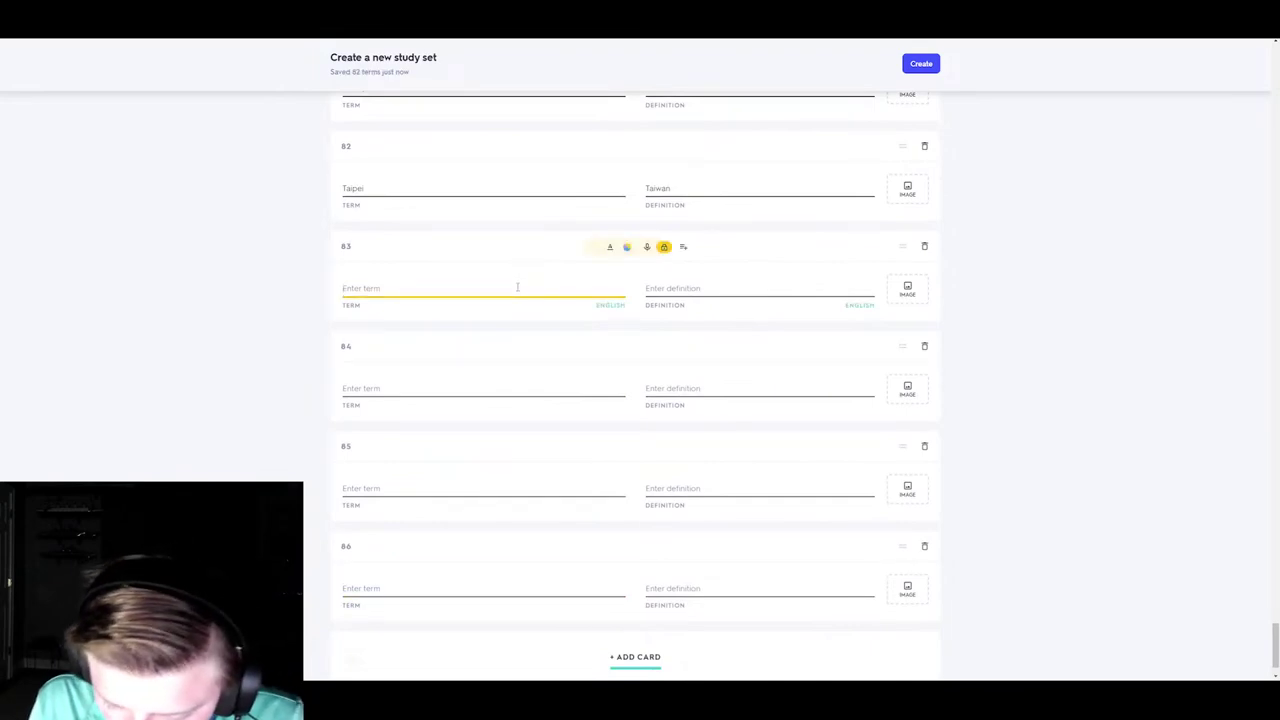
text(Teg)
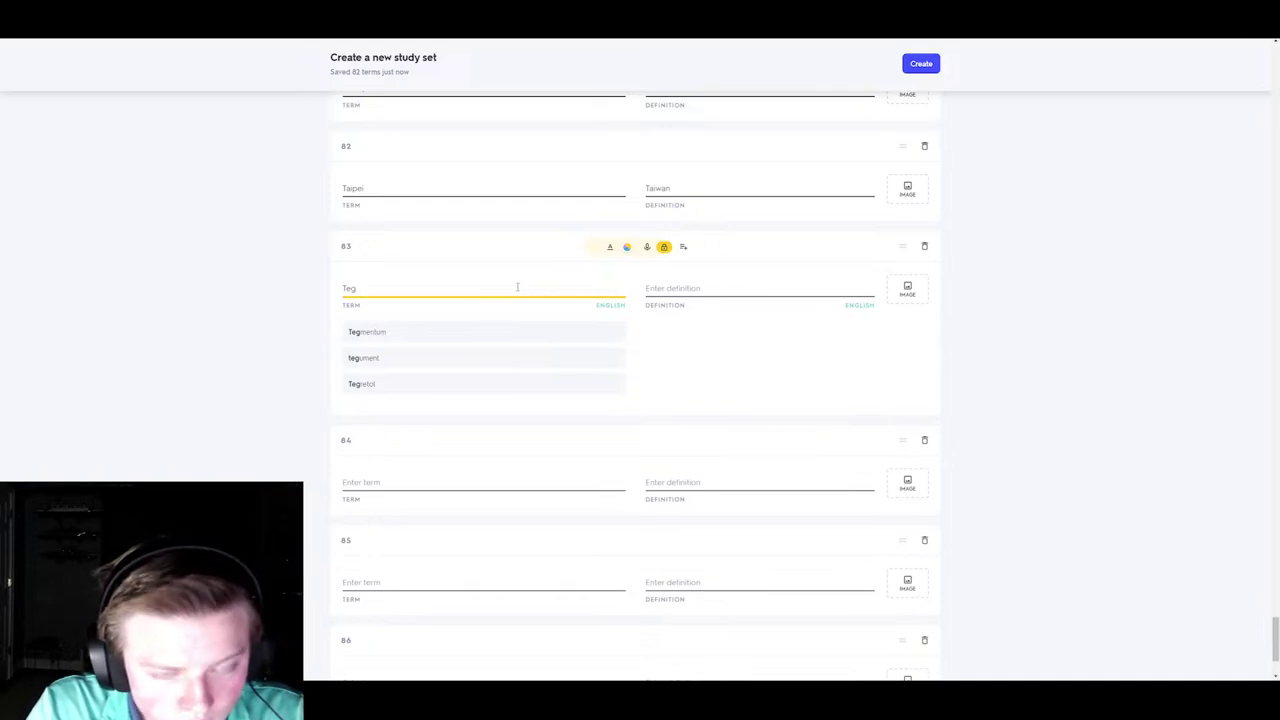
text(uc)
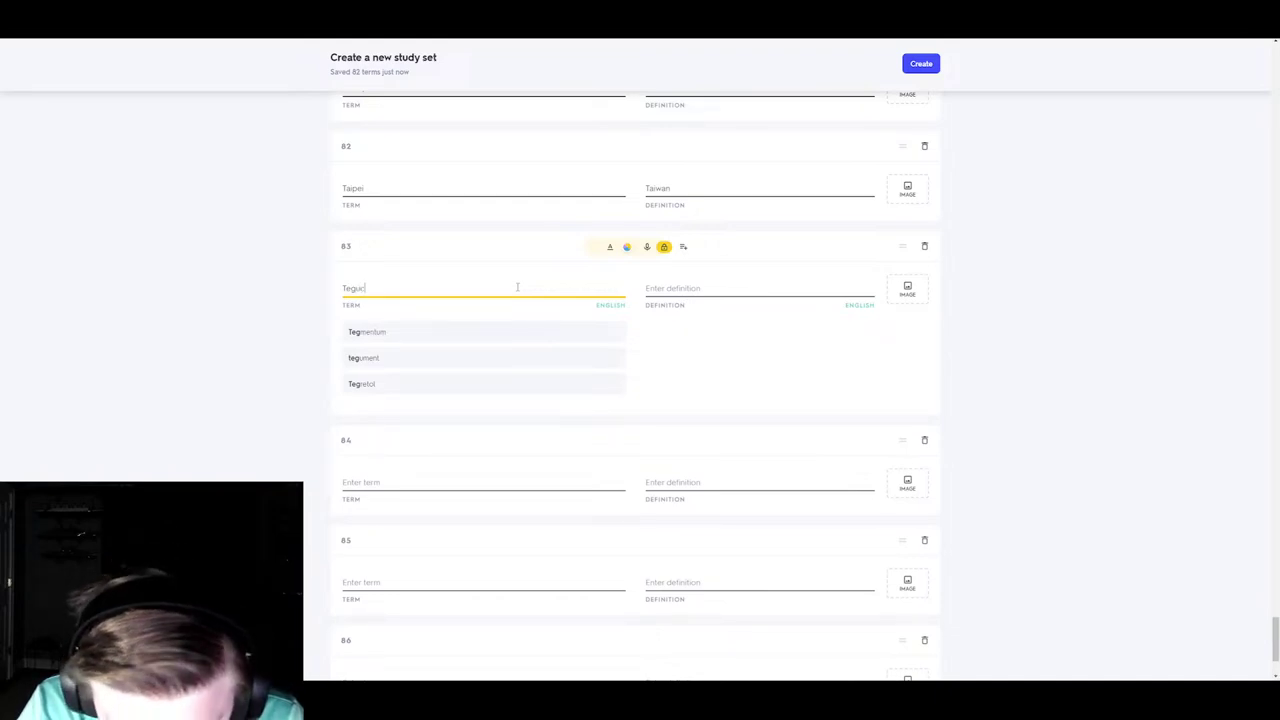
text(igalpa)
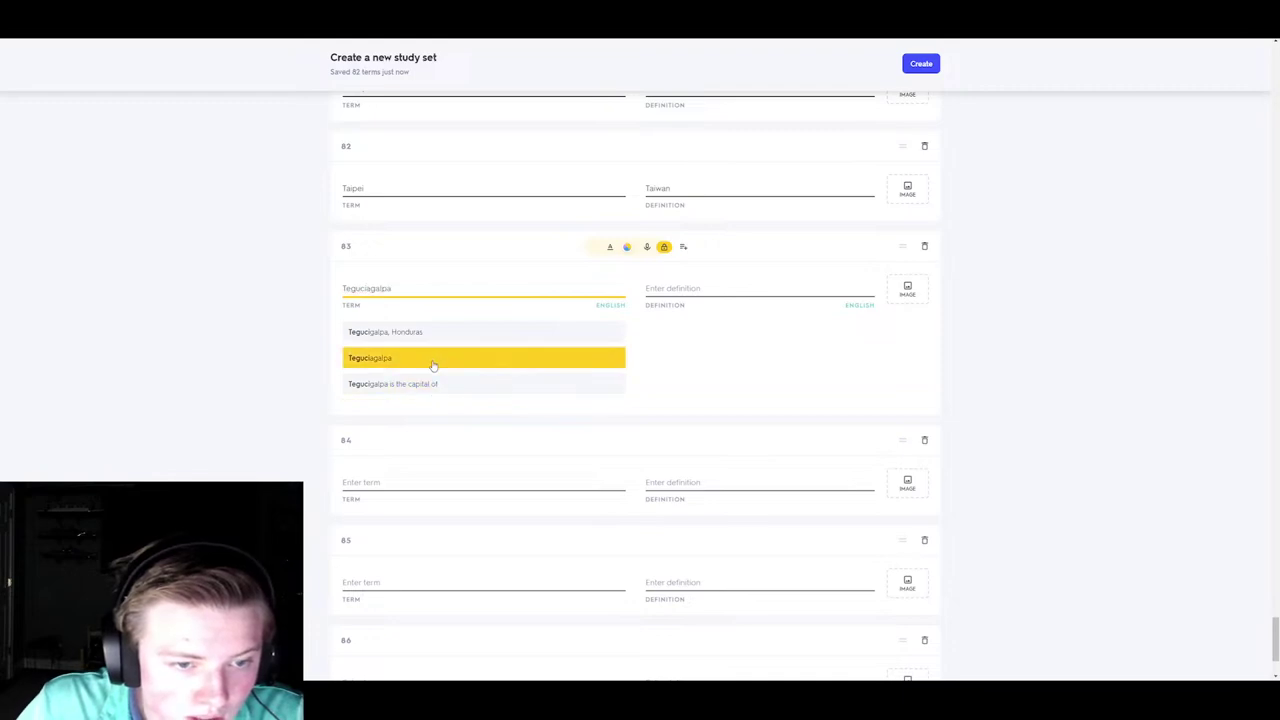
click(434, 357)
click(683, 333)
- Fill in the suggested term Tehran on card 84 and the suggested definition Iran
click(443, 391)
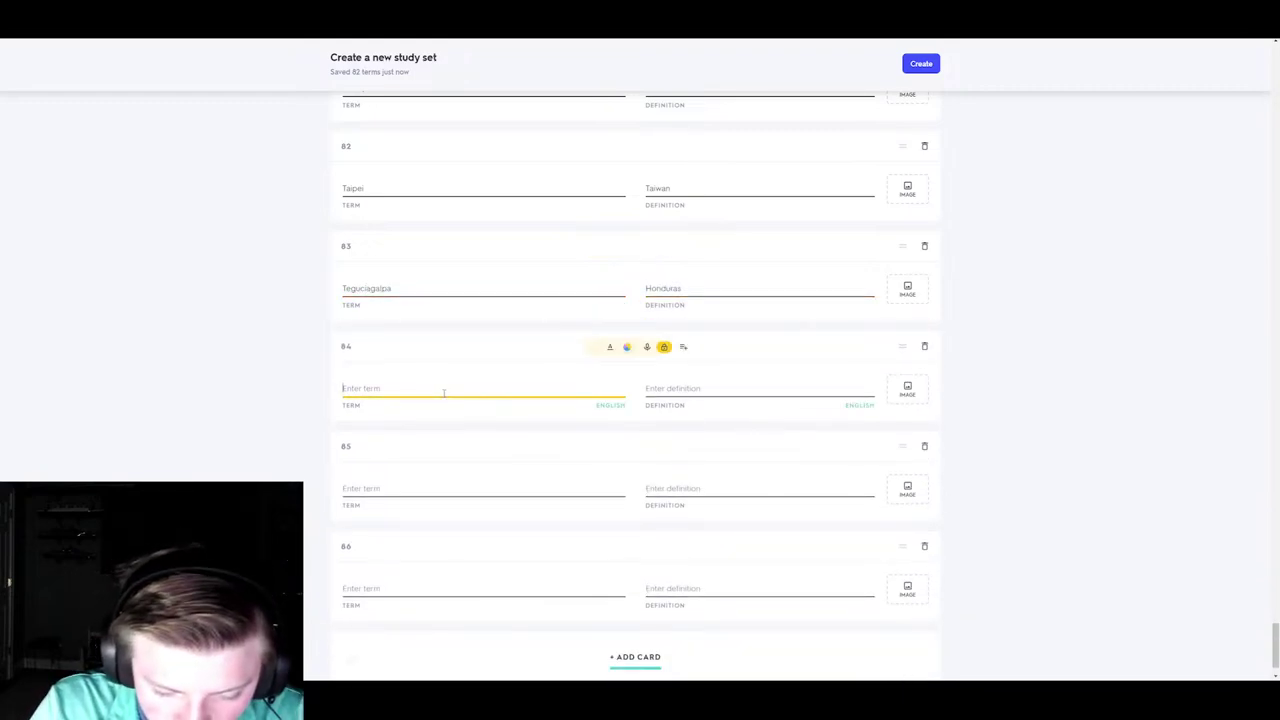
text(Tehra)
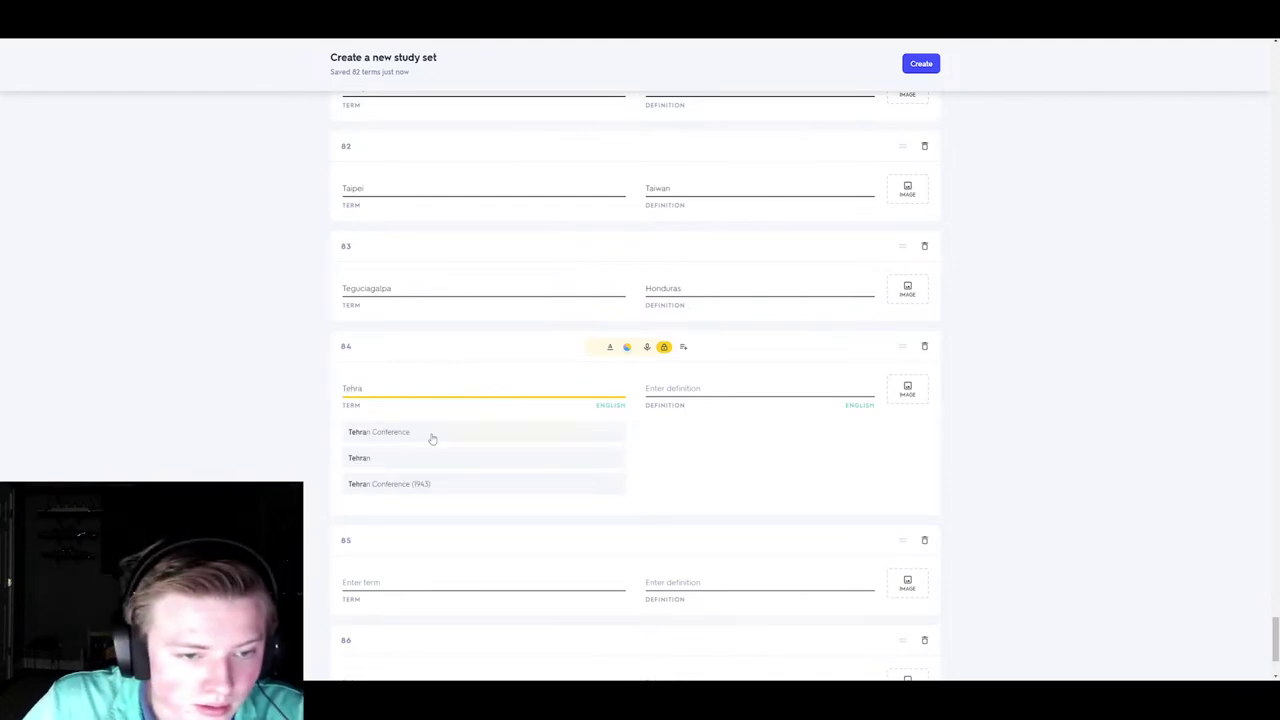
click(459, 437)
text(Ira)
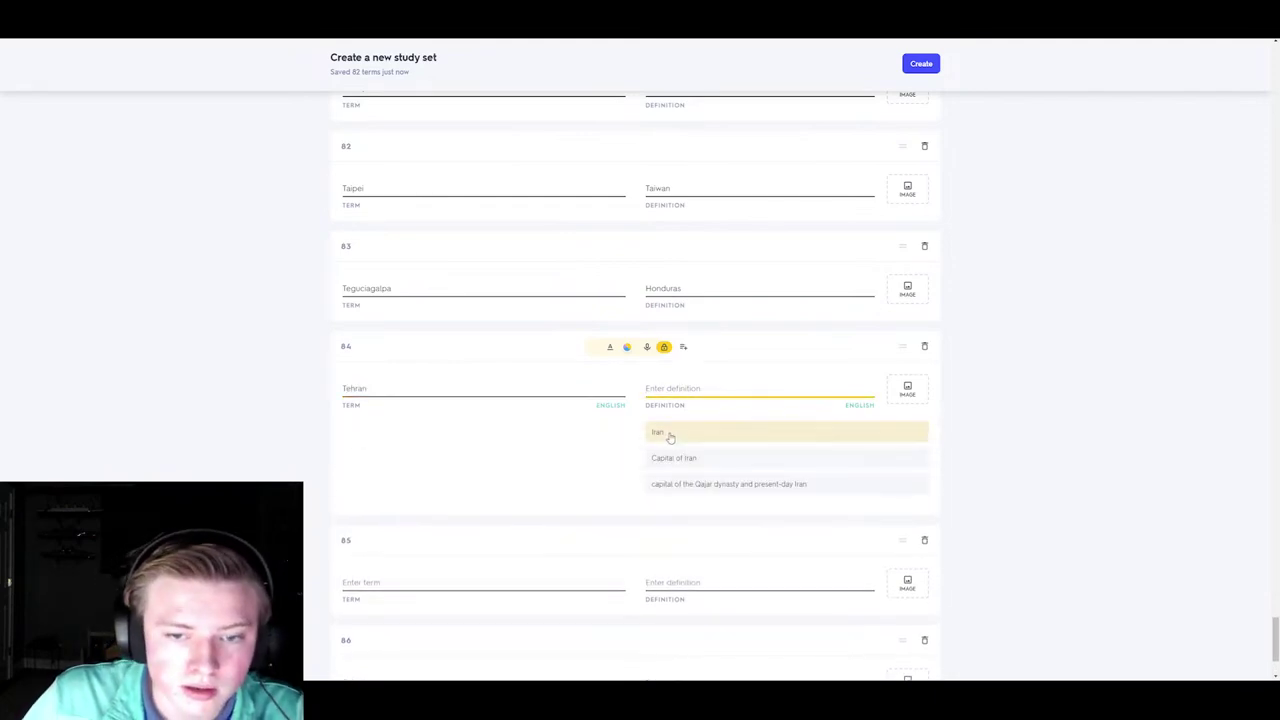
click(662, 434)
- Enter Tokyo as card 85's term and Japan as its definition
click(474, 490)
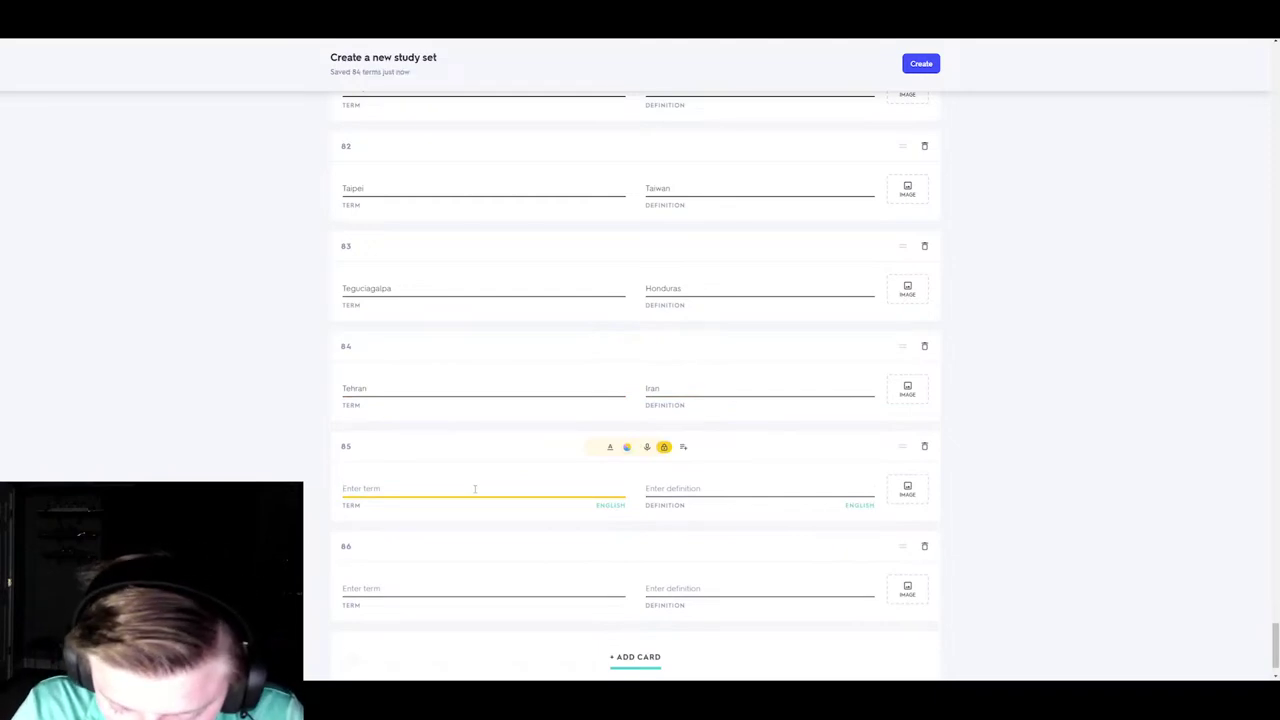
text(Tokyo)
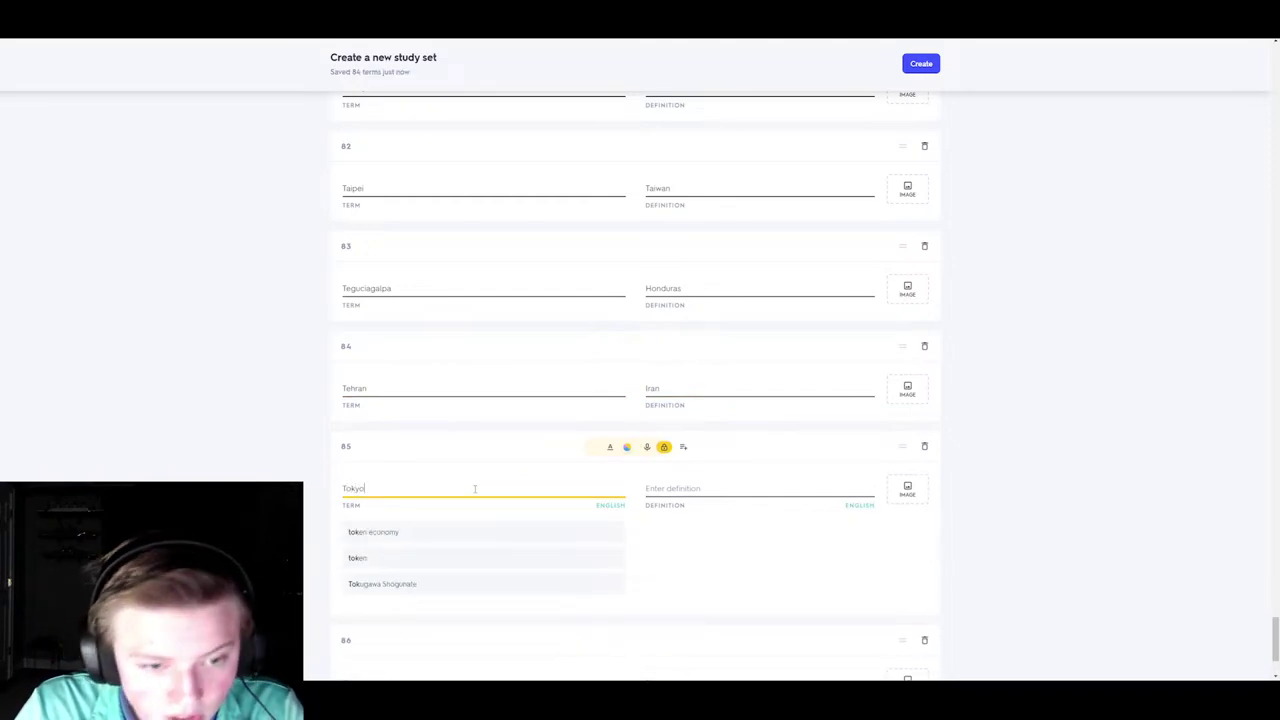
key(Tab)
text(Japan)
key(Tab)
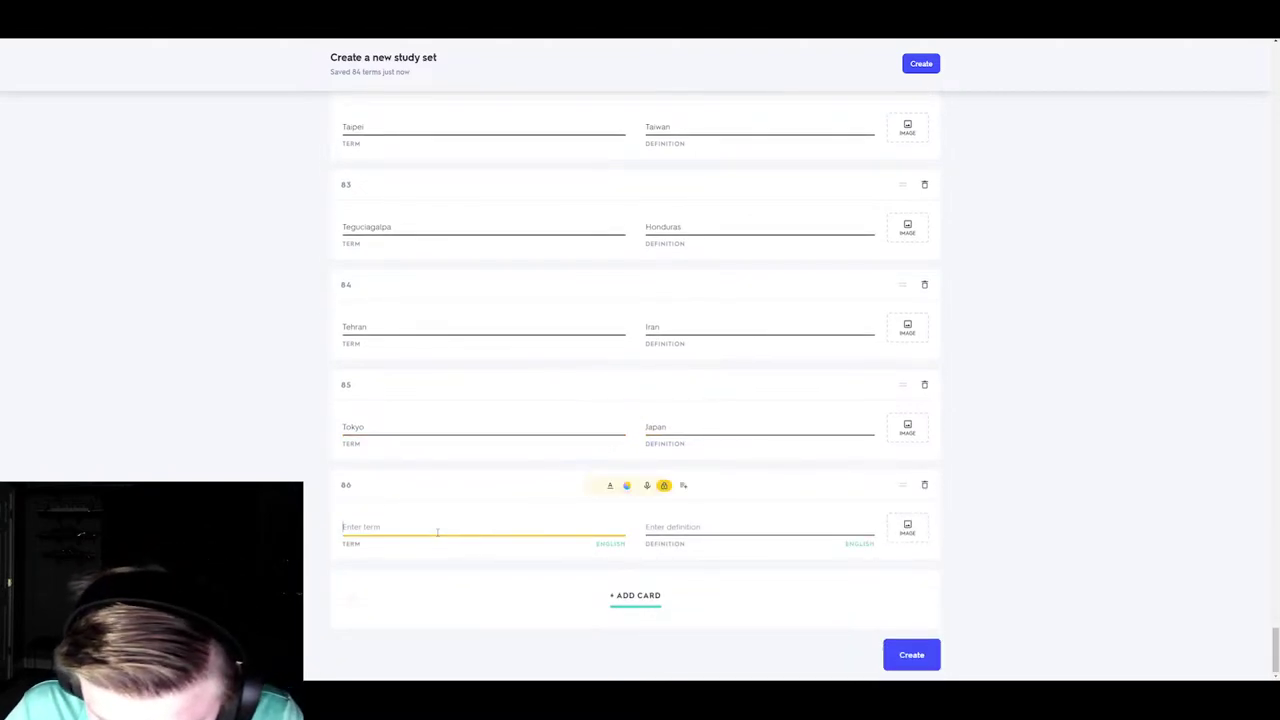
- Enter Tripoli as card 86's term and fill in the suggested definition Libya
text(Tripoli)
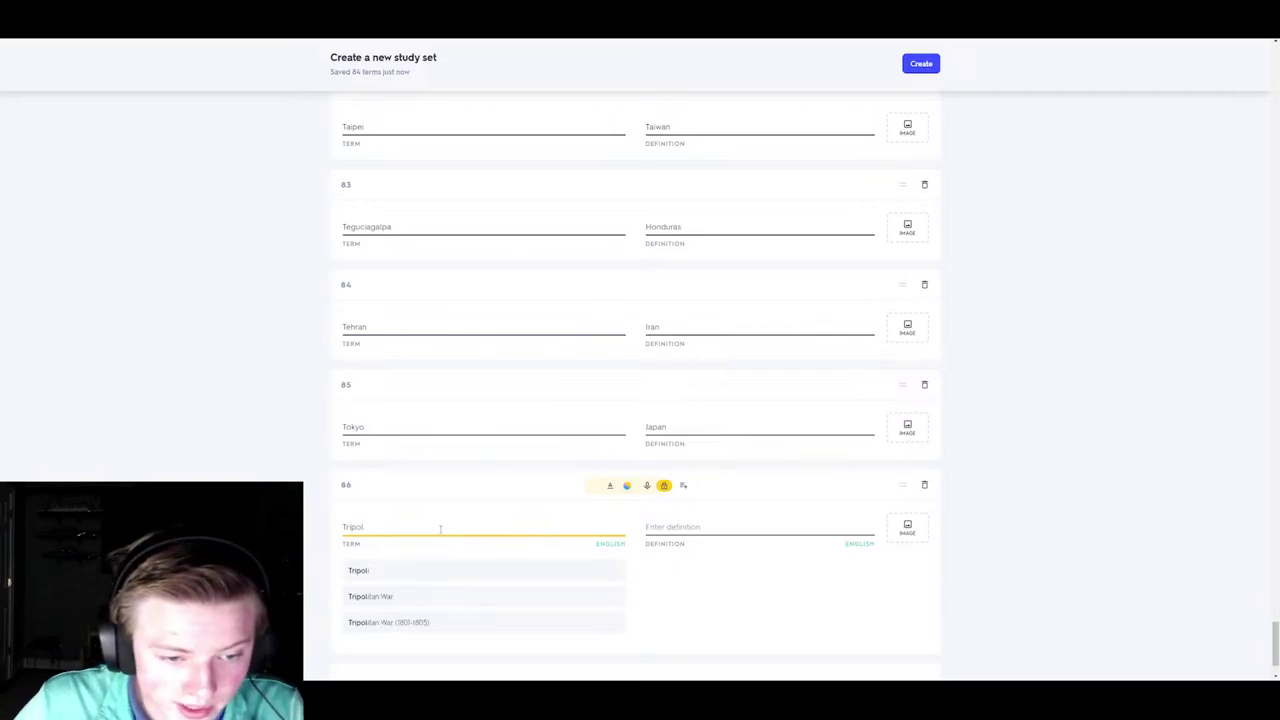
key(Tab)
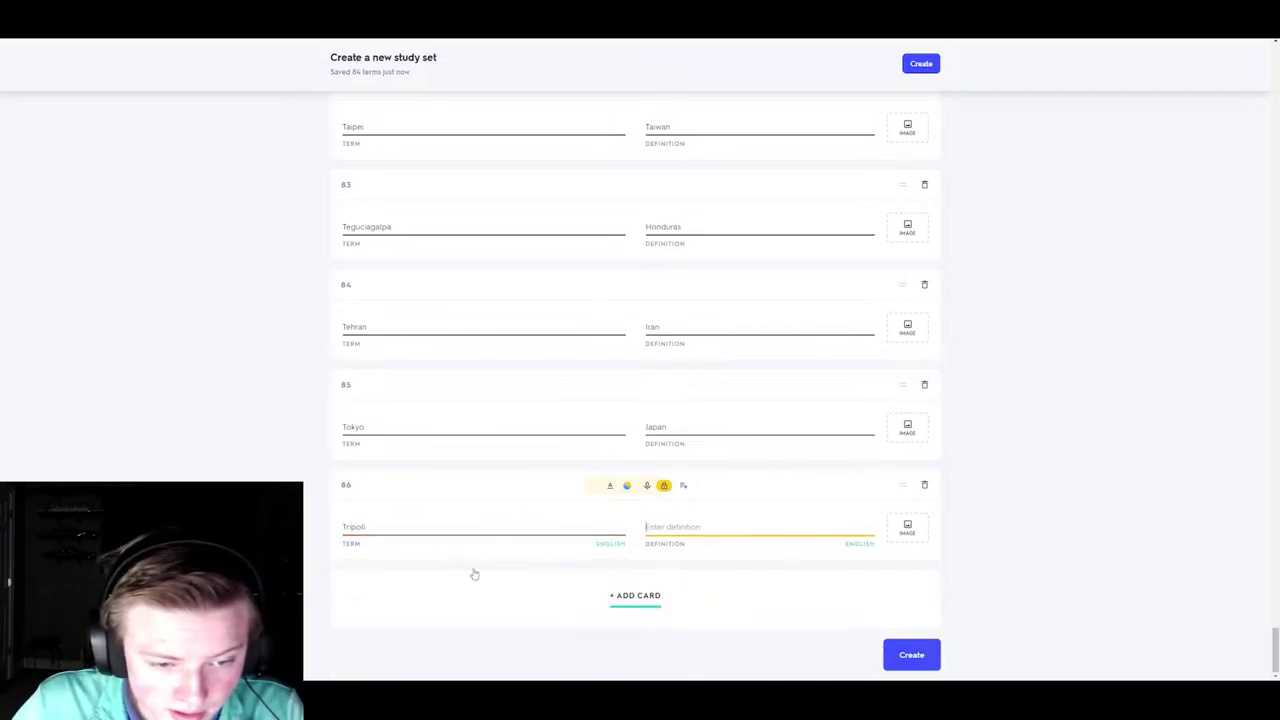
click(700, 577)
- Add three empty cards, 87 to 89, at the end of the study set
click(640, 595)
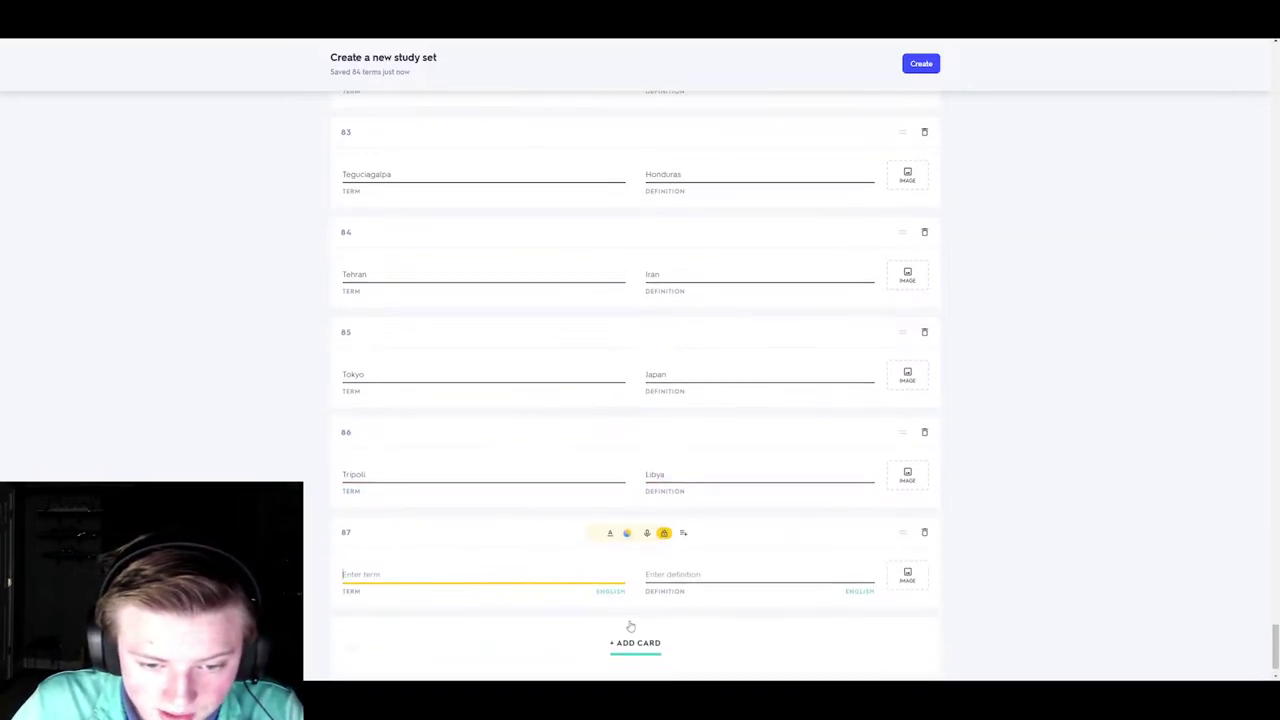
click(632, 630)
click(630, 625)
- Enter Tunis as card 87's term and fill in the suggested definition Tunisia
click(492, 385)
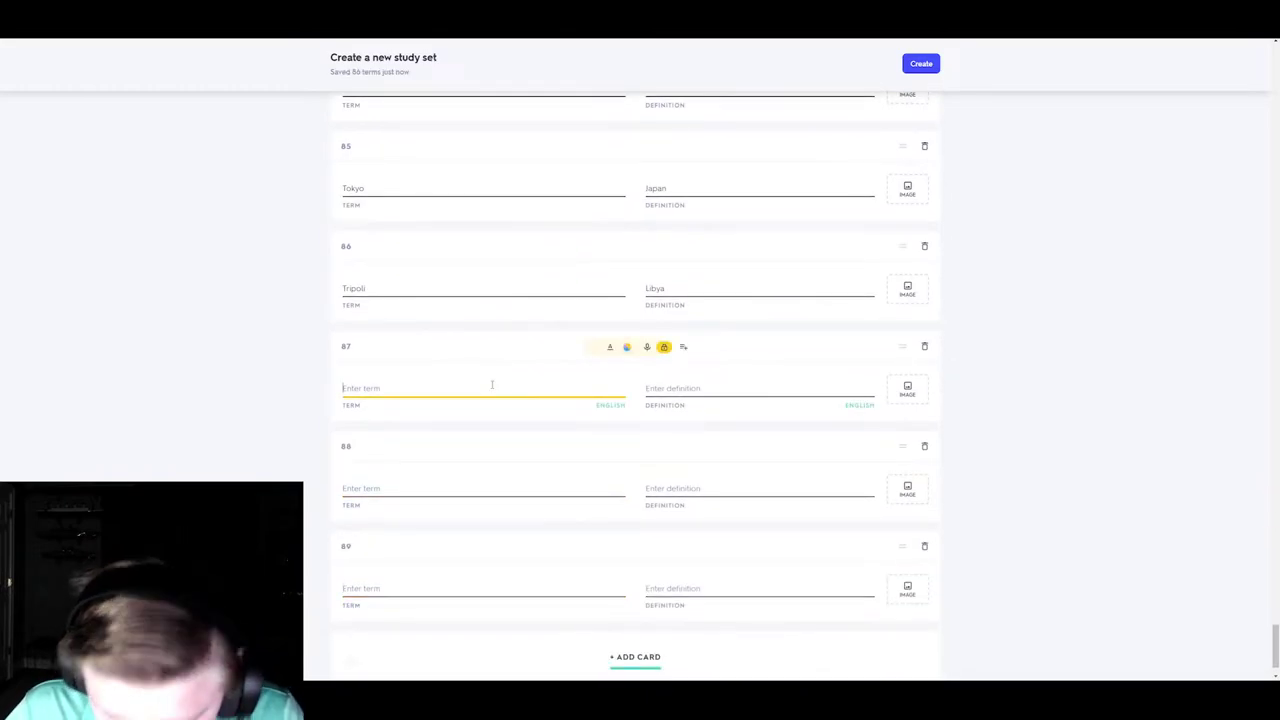
text(Tunis)
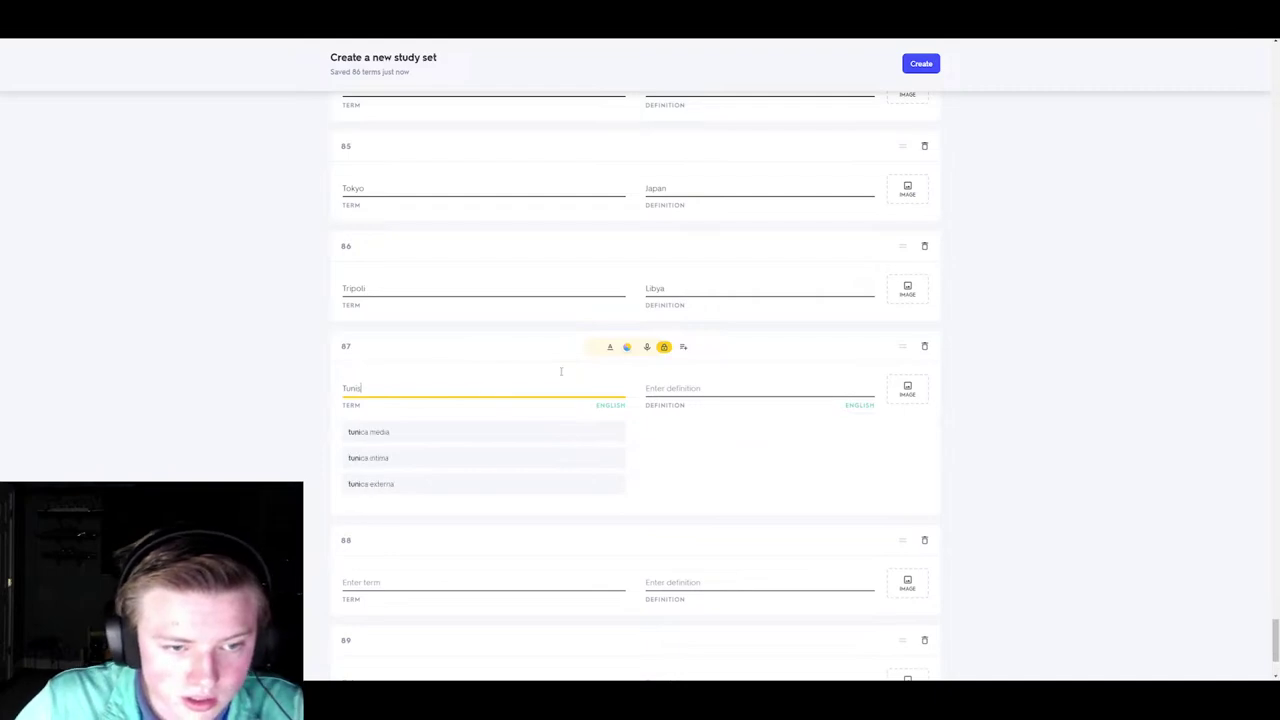
click(656, 392)
click(666, 437)
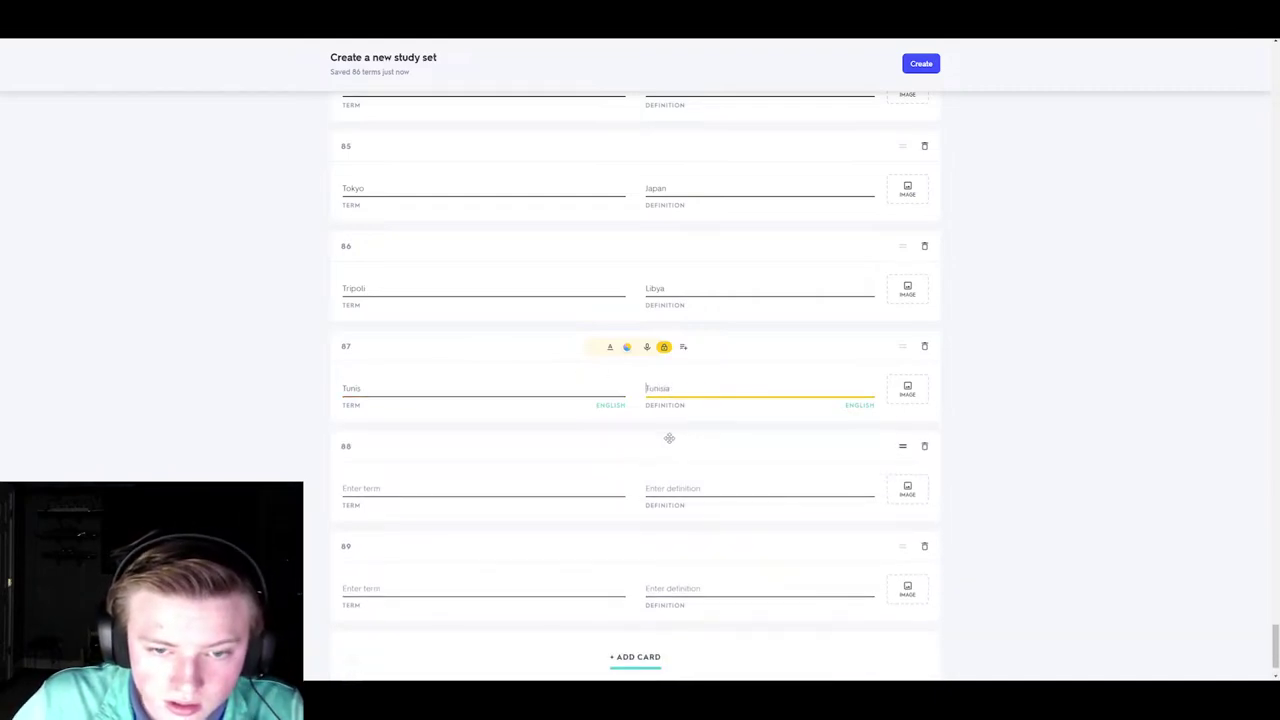
- Enter Vienna as card 88's term and fill in the suggested definition Austria
click(463, 489)
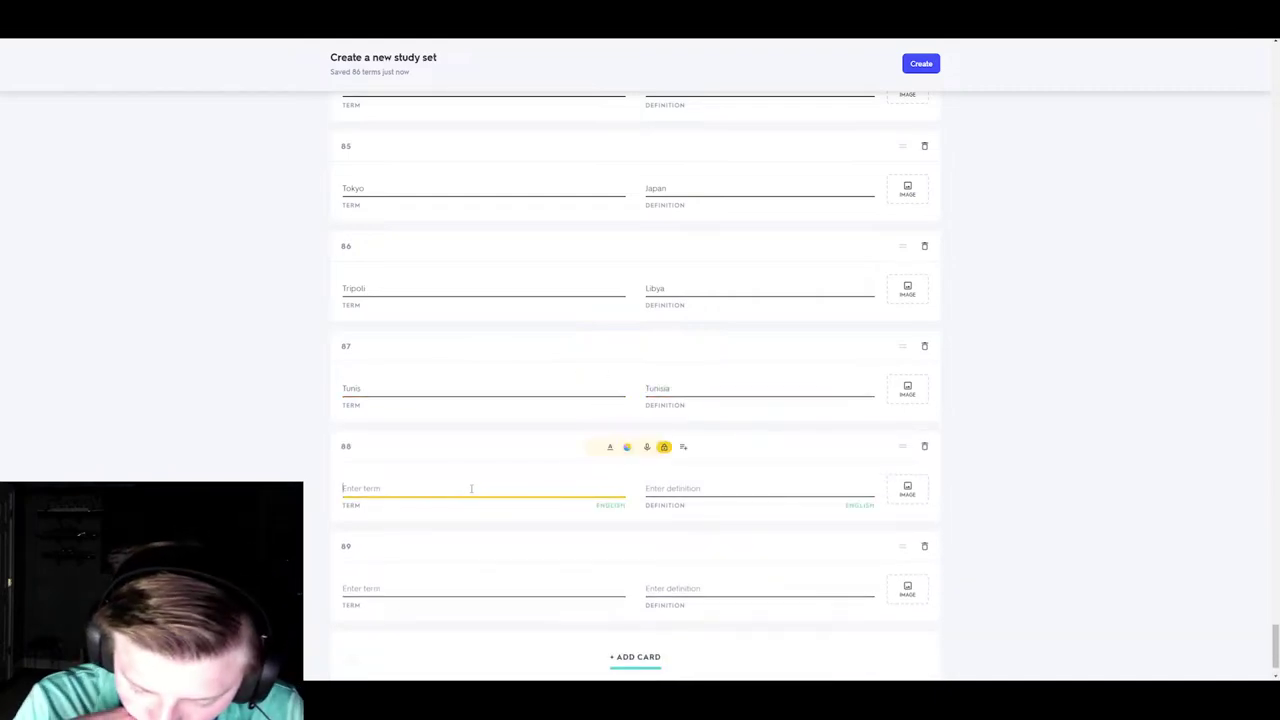
text(Vienna)
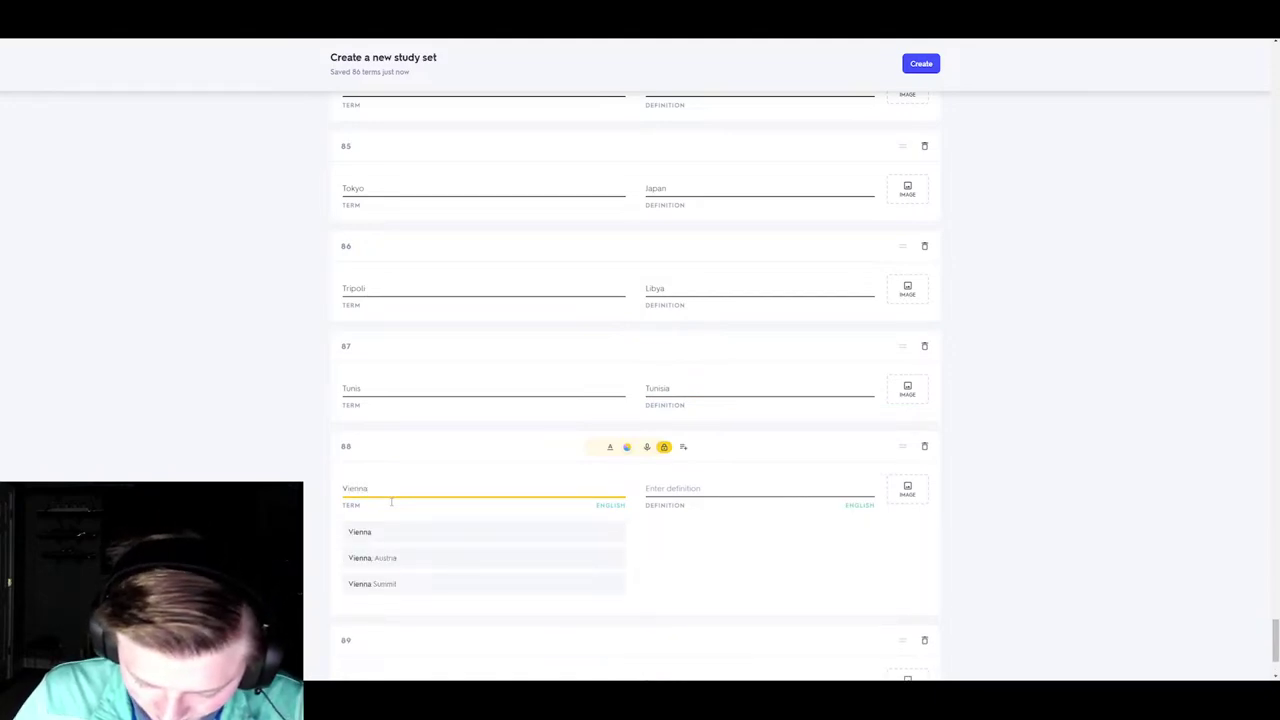
click(660, 490)
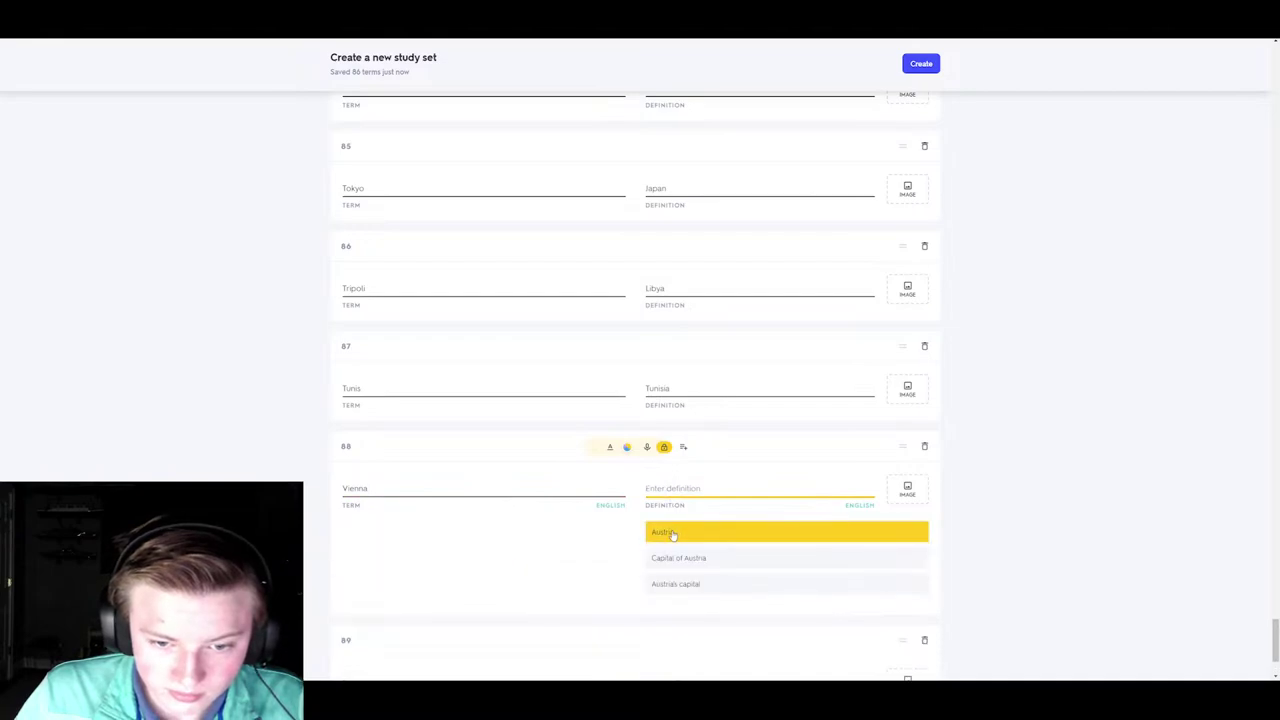
click(690, 531)
- Enter Vientiane as card 89's term with the suggested definition Laos, and add two empty cards, 90 and 91
click(455, 592)
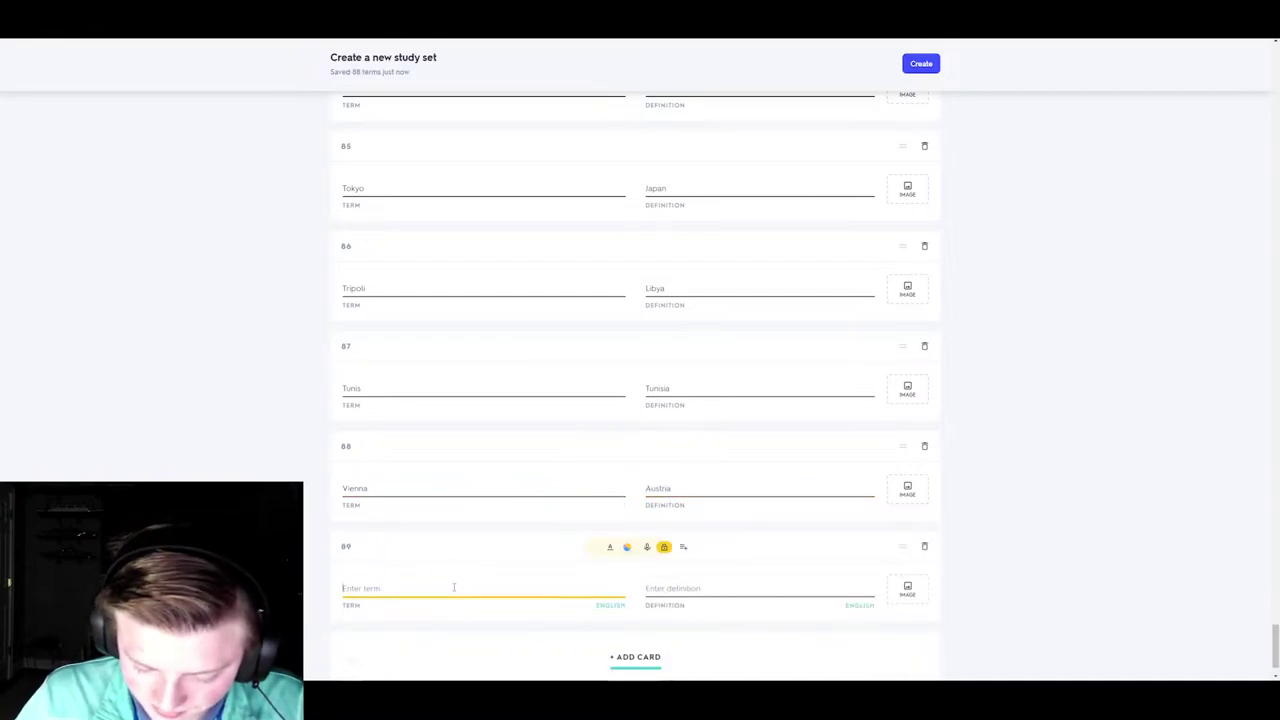
text(Vient)
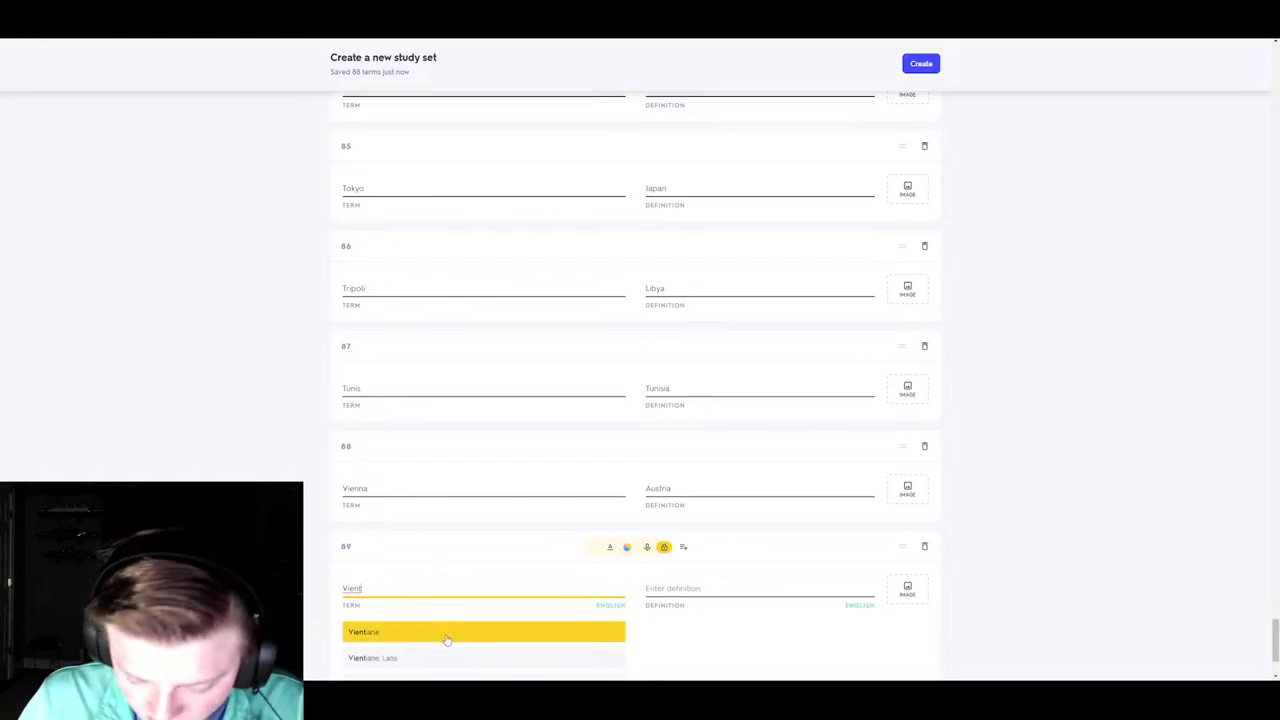
text(ian)
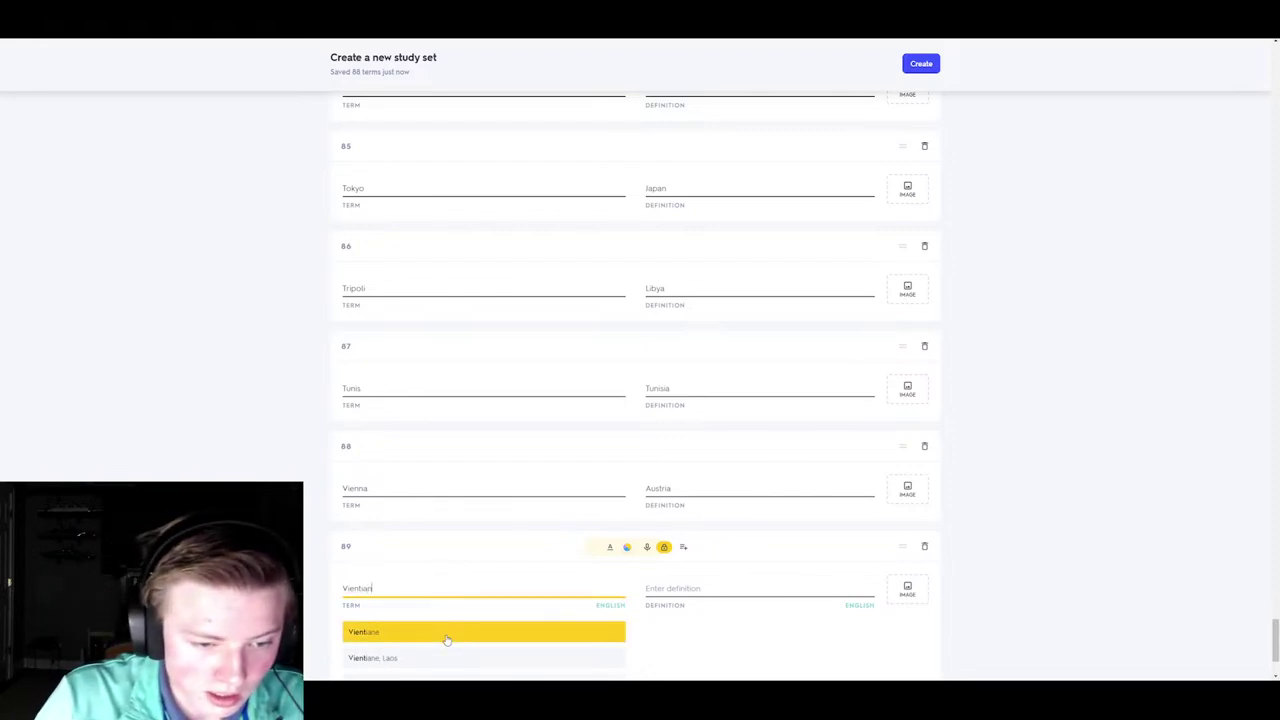
text(e)
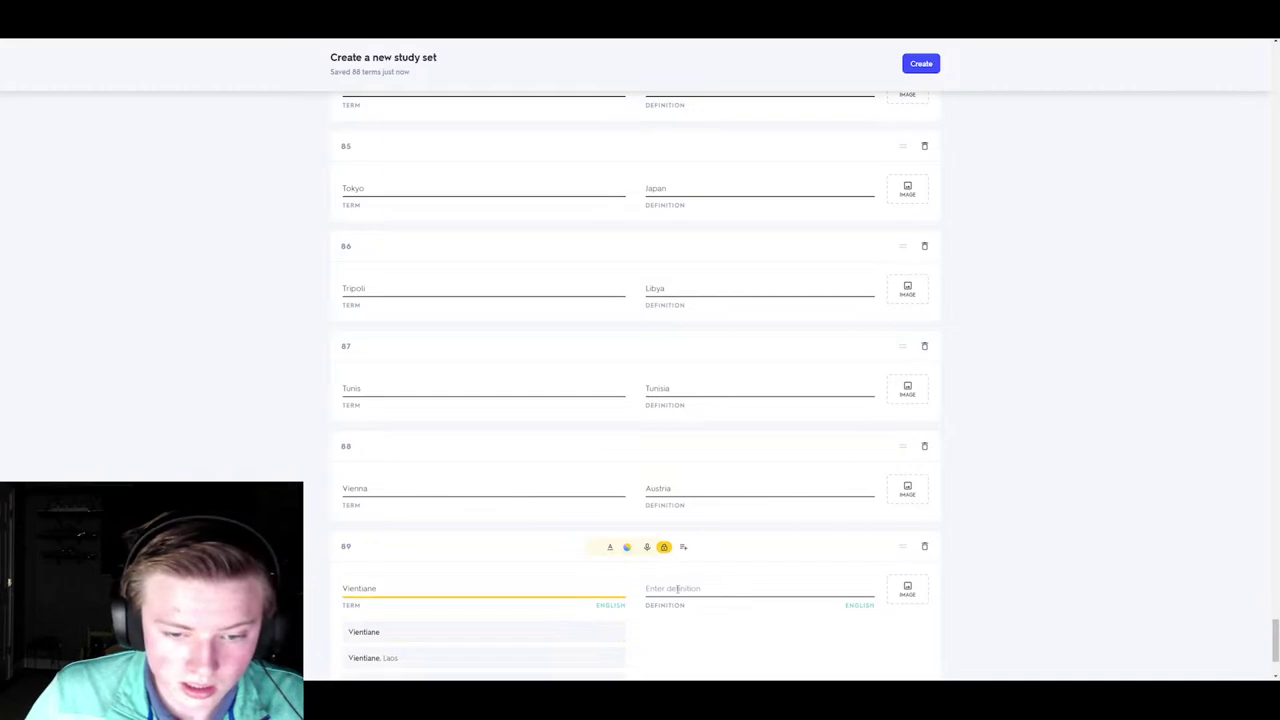
click(420, 632)
click(648, 630)
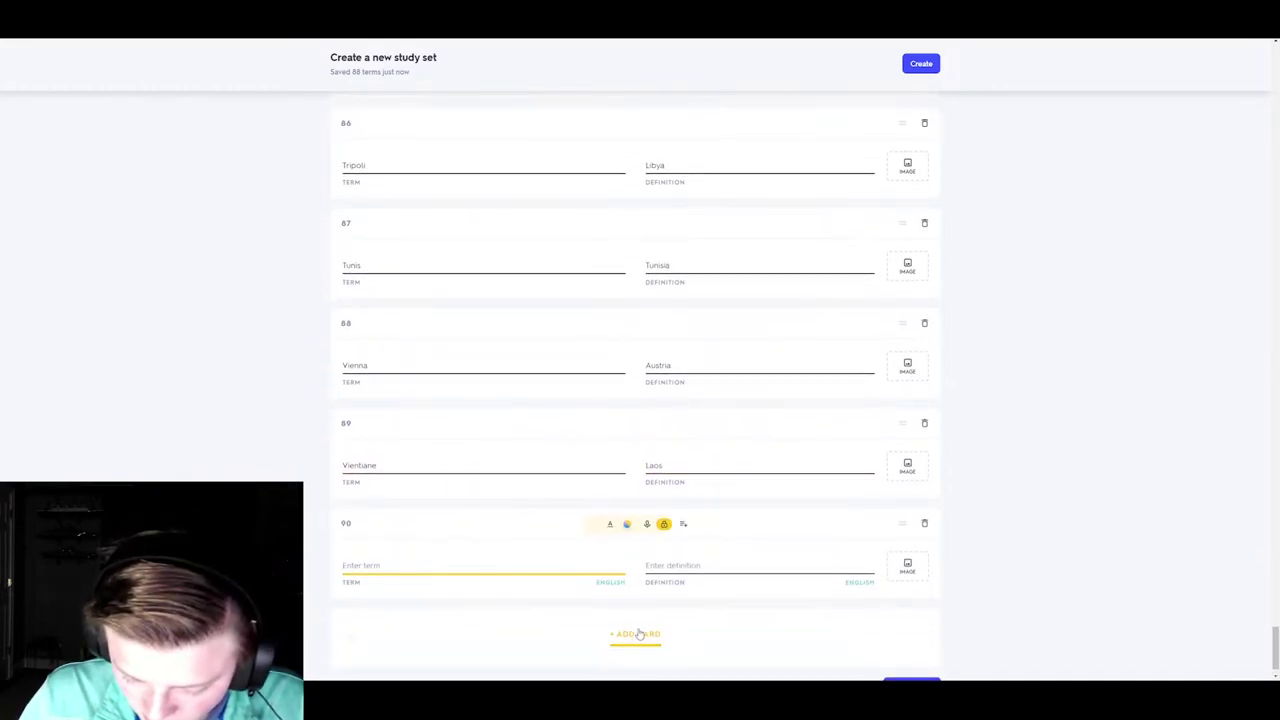
click(640, 634)
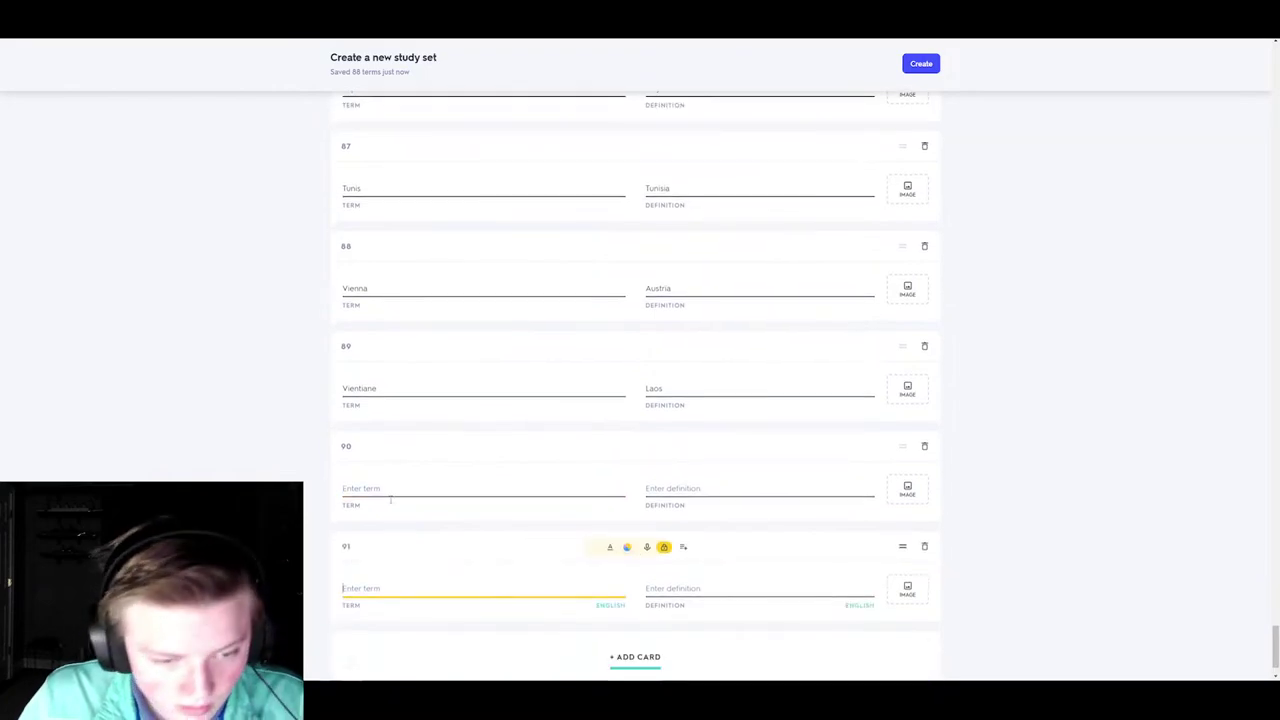
- Enter Warsaw as card 90's term and fill in the suggested definition Poland
click(391, 484)
text(Warsaw)
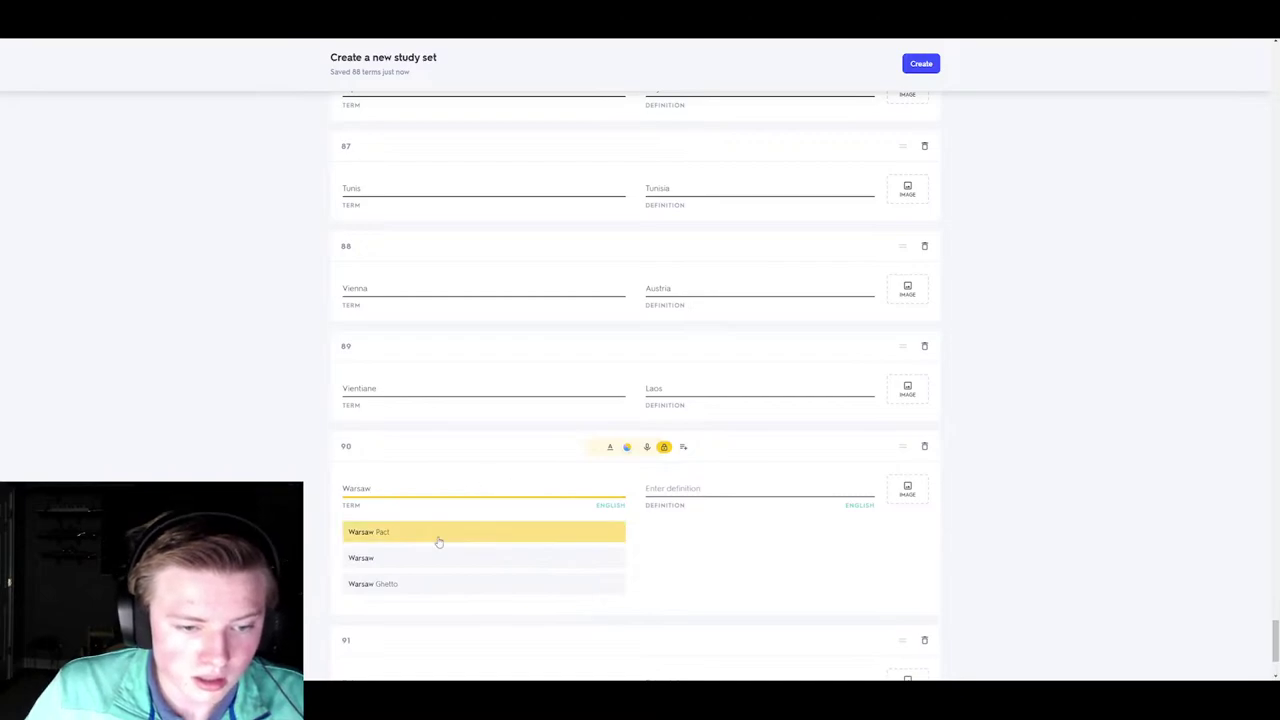
click(423, 557)
click(702, 530)
- Enter Washington D.C as card 91's term and fill in one of the suggested definitions
click(502, 591)
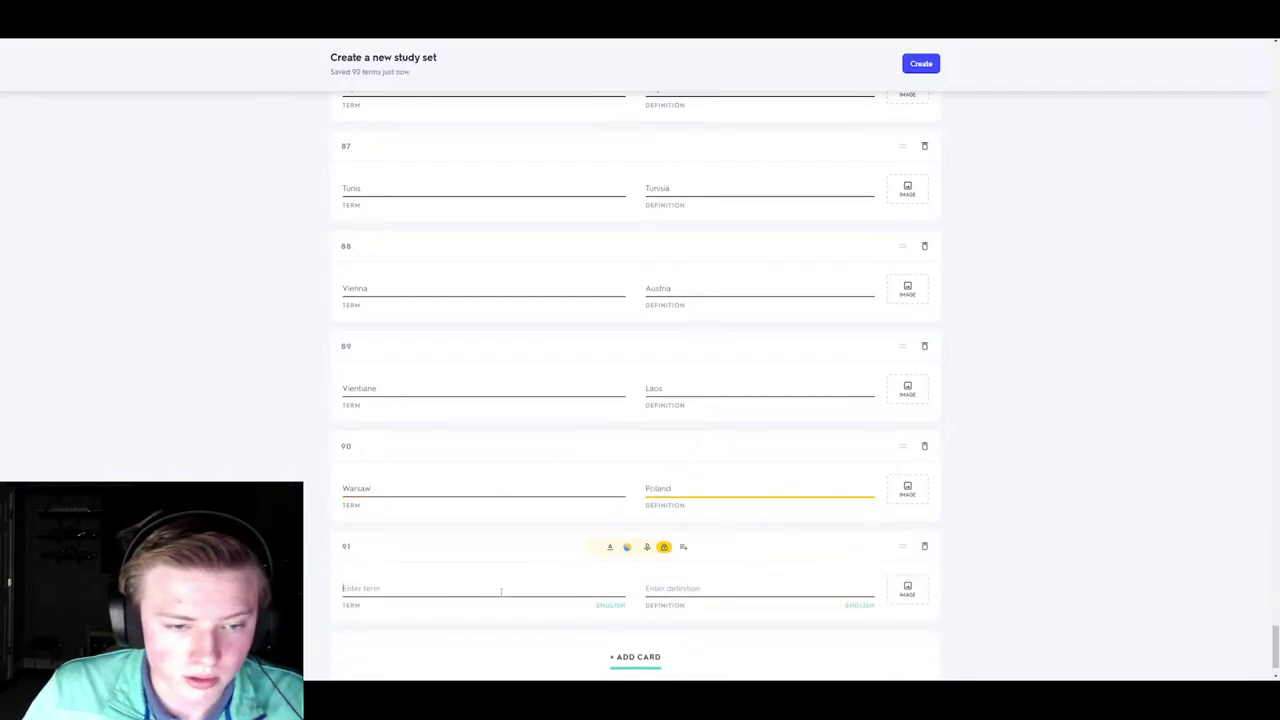
text(W)
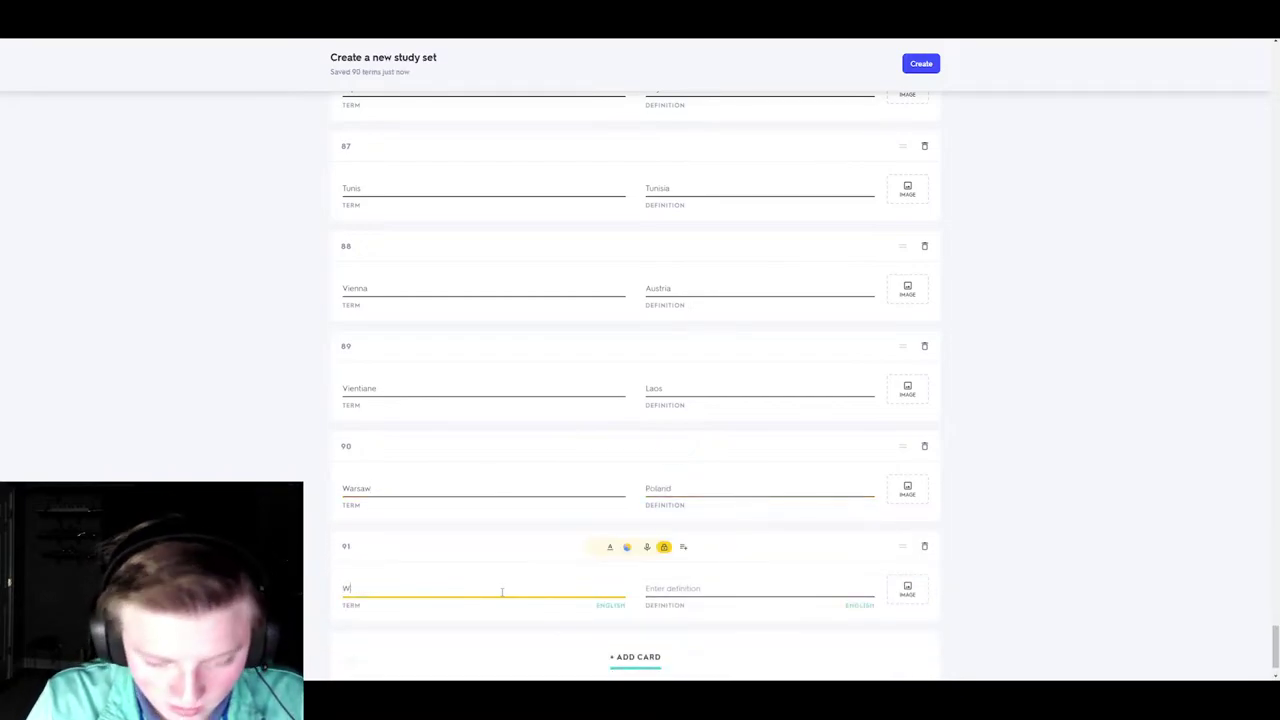
text(ashington)
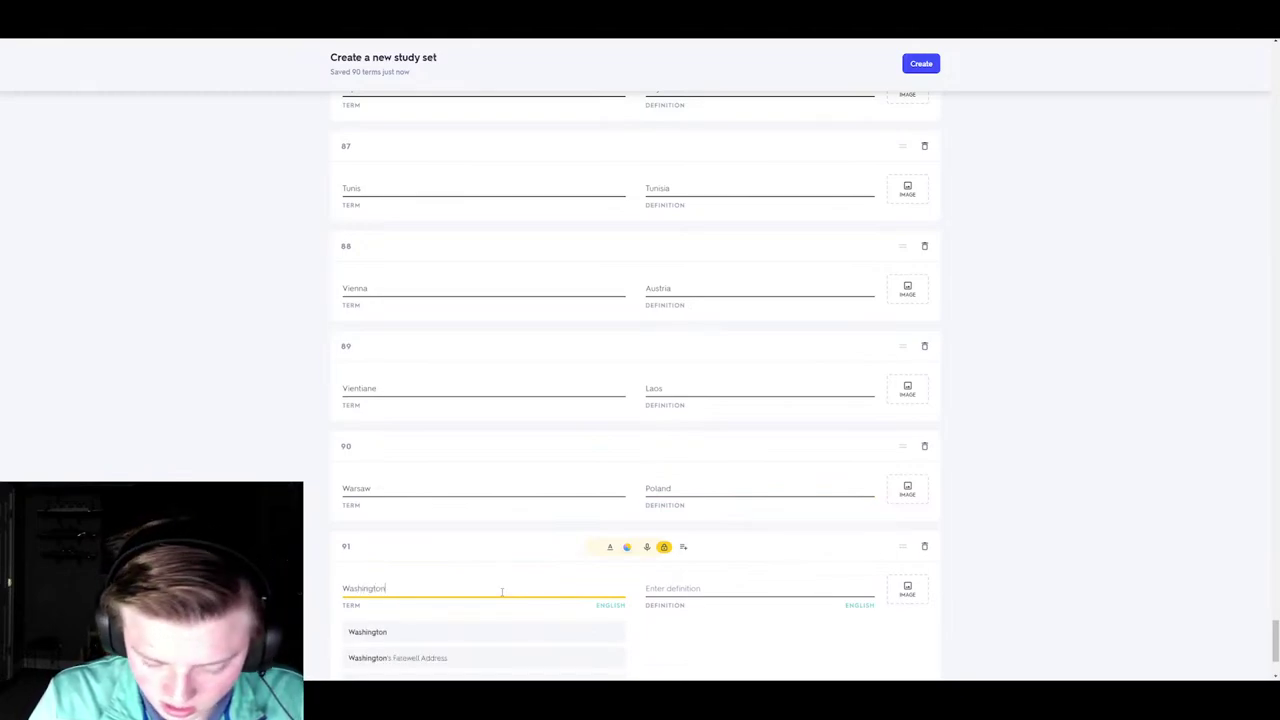
text( D)
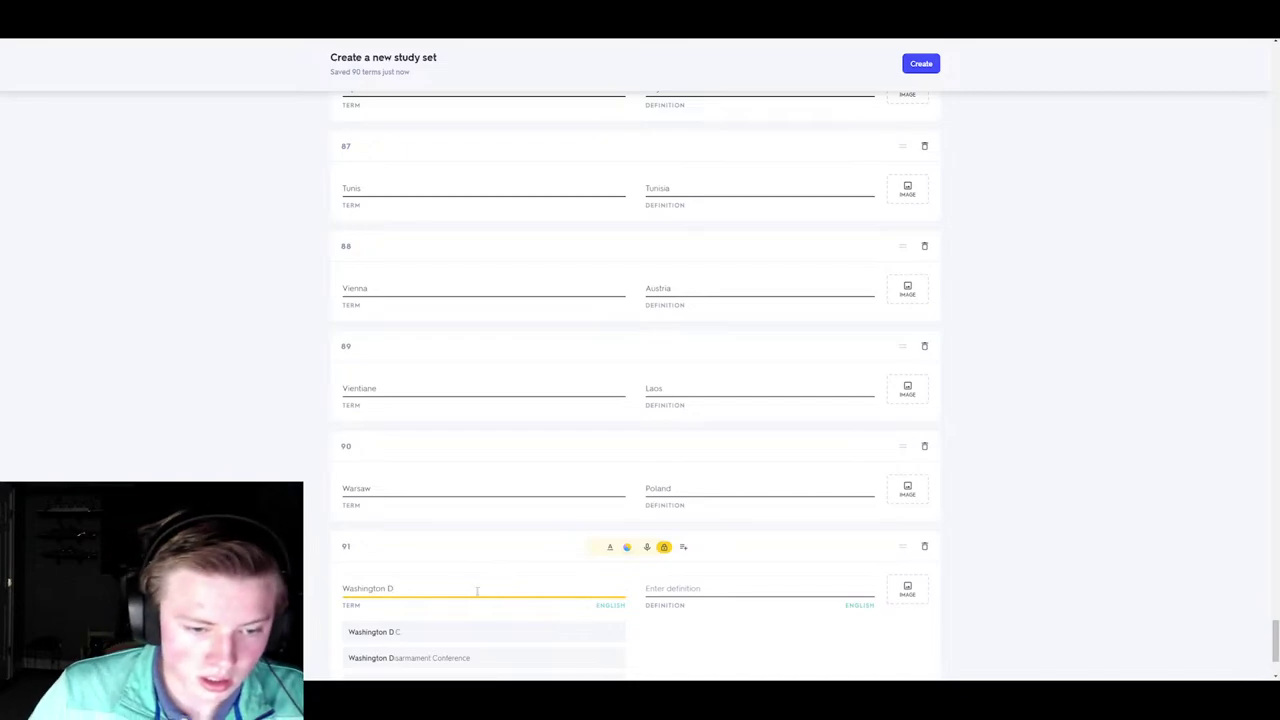
text(.C)
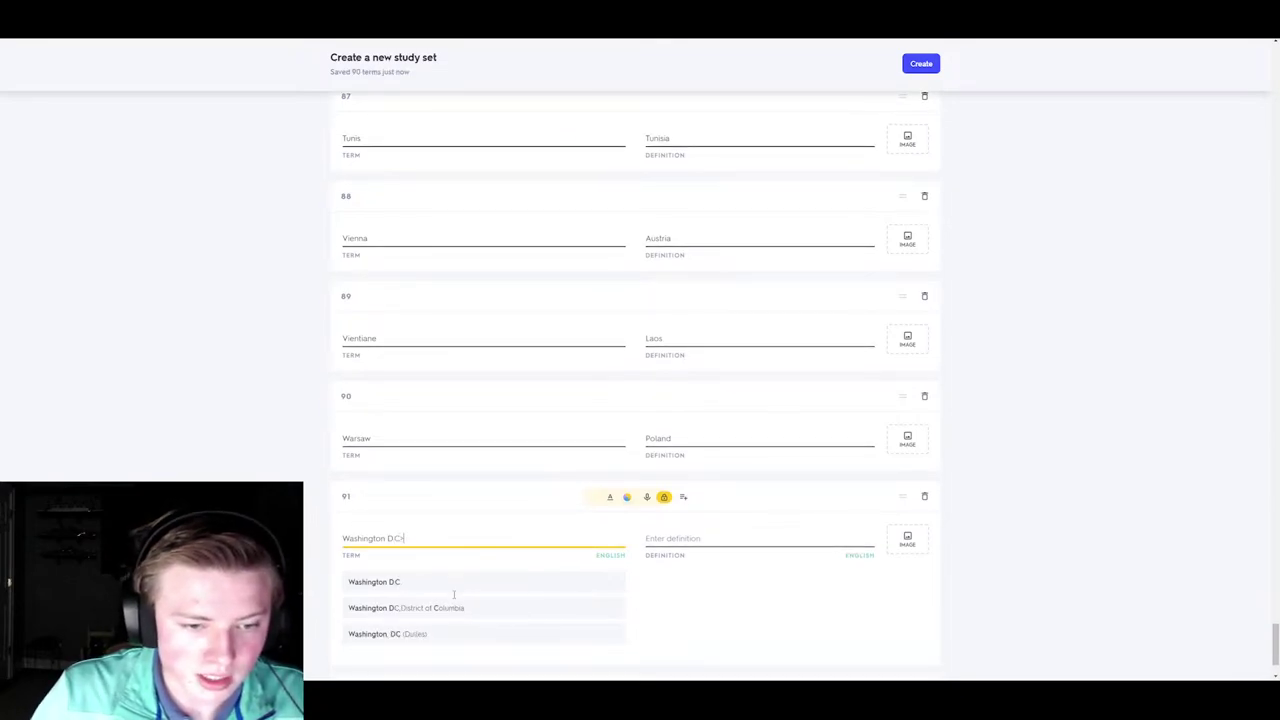
click(428, 581)
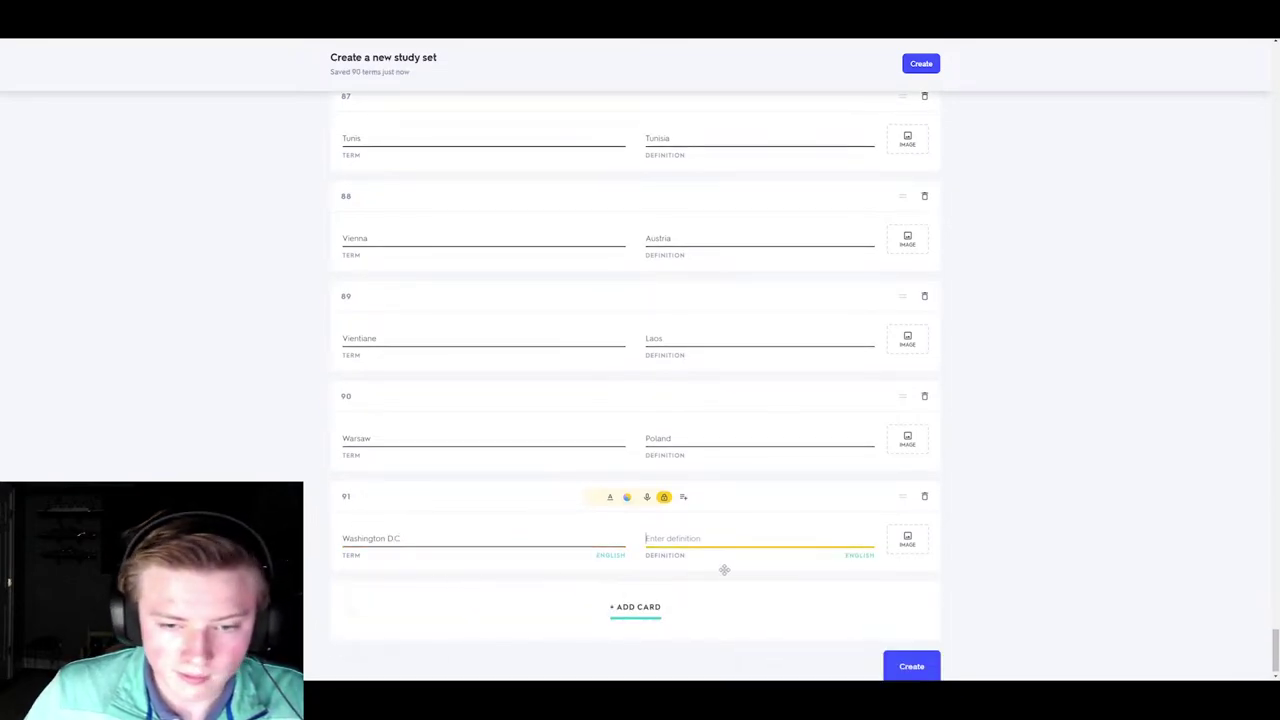
click(689, 634)
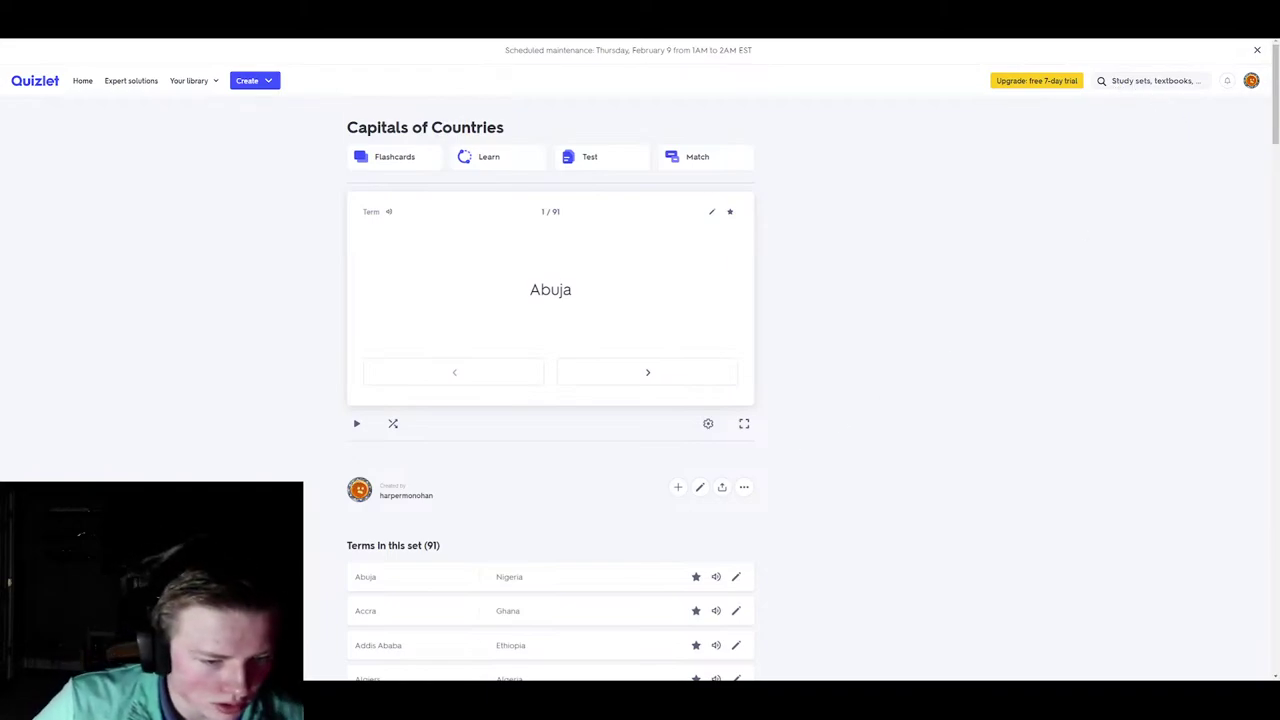
- Start Learn mode for the Capitals of Countries set with the goal Memorize it all and the knowledge level I know some of it
click(478, 160)
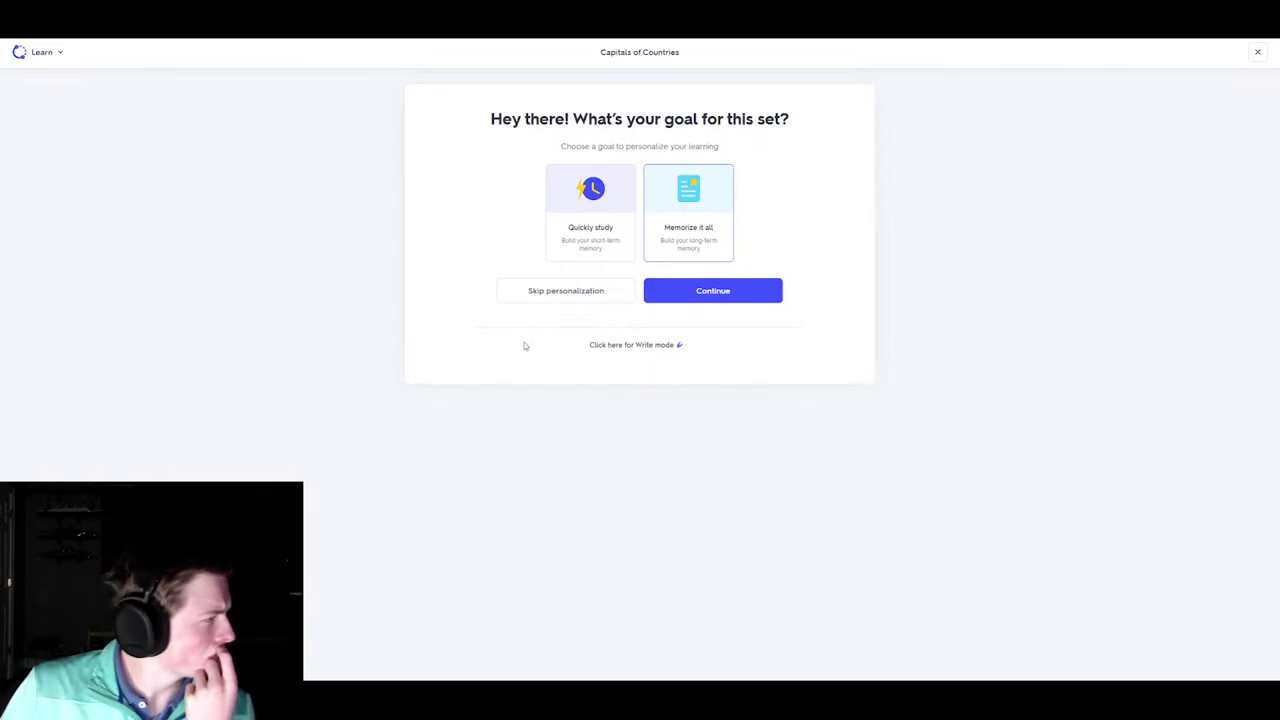
click(679, 236)
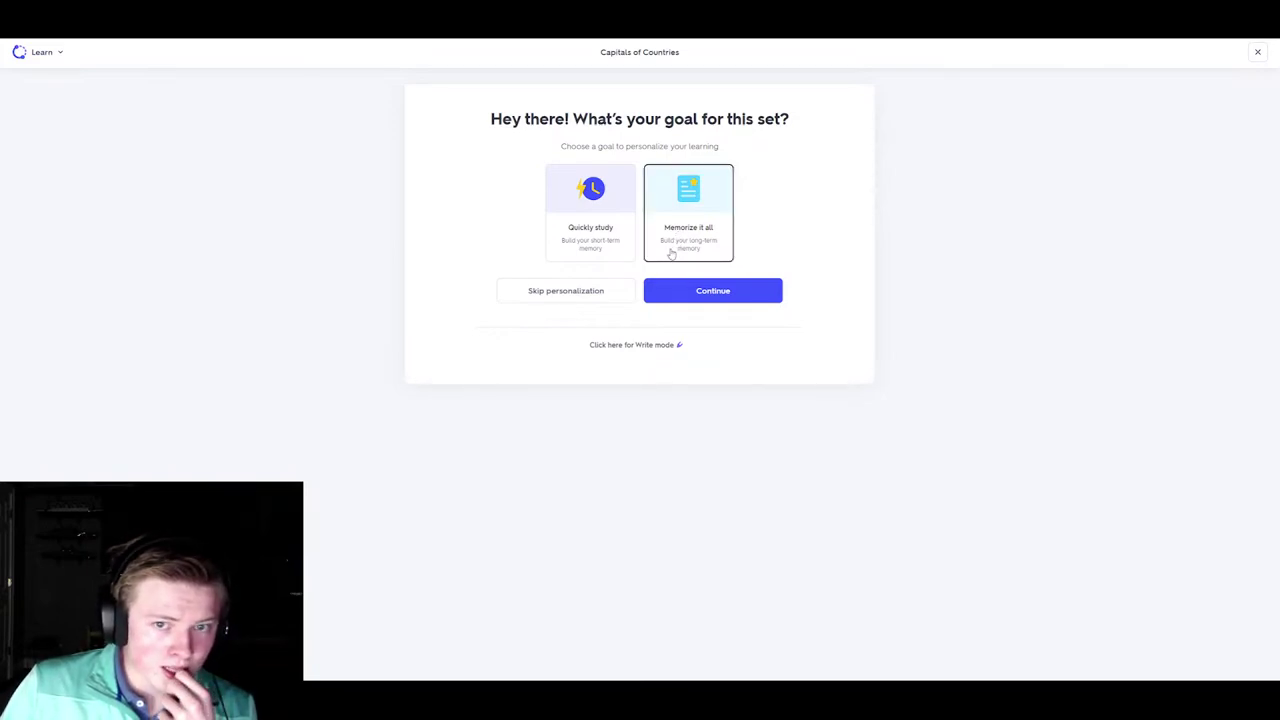
click(677, 289)
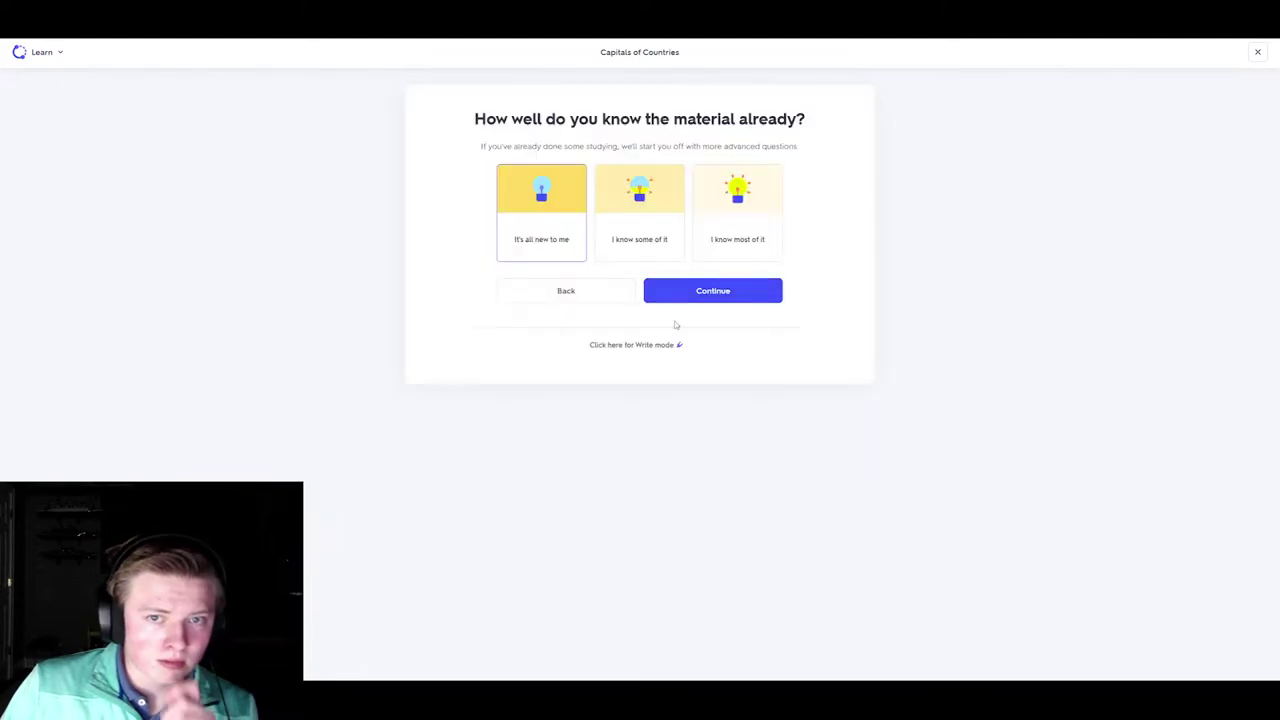
click(660, 235)
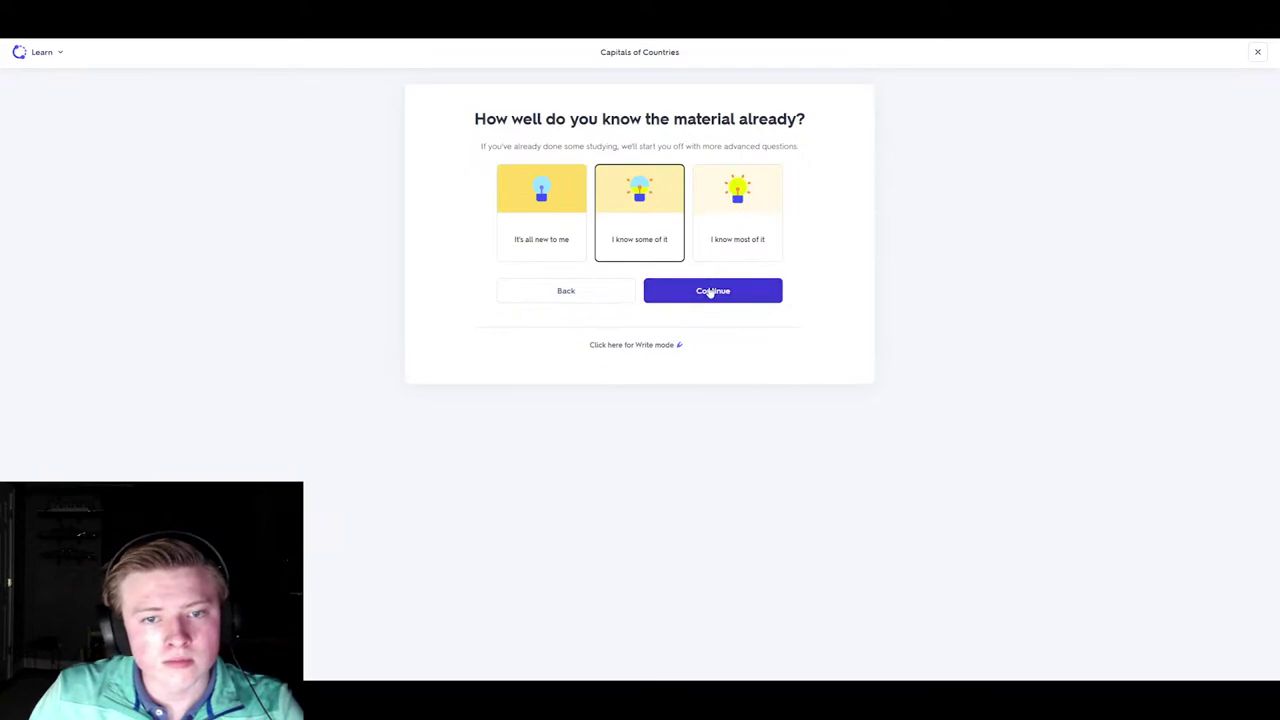
click(668, 298)
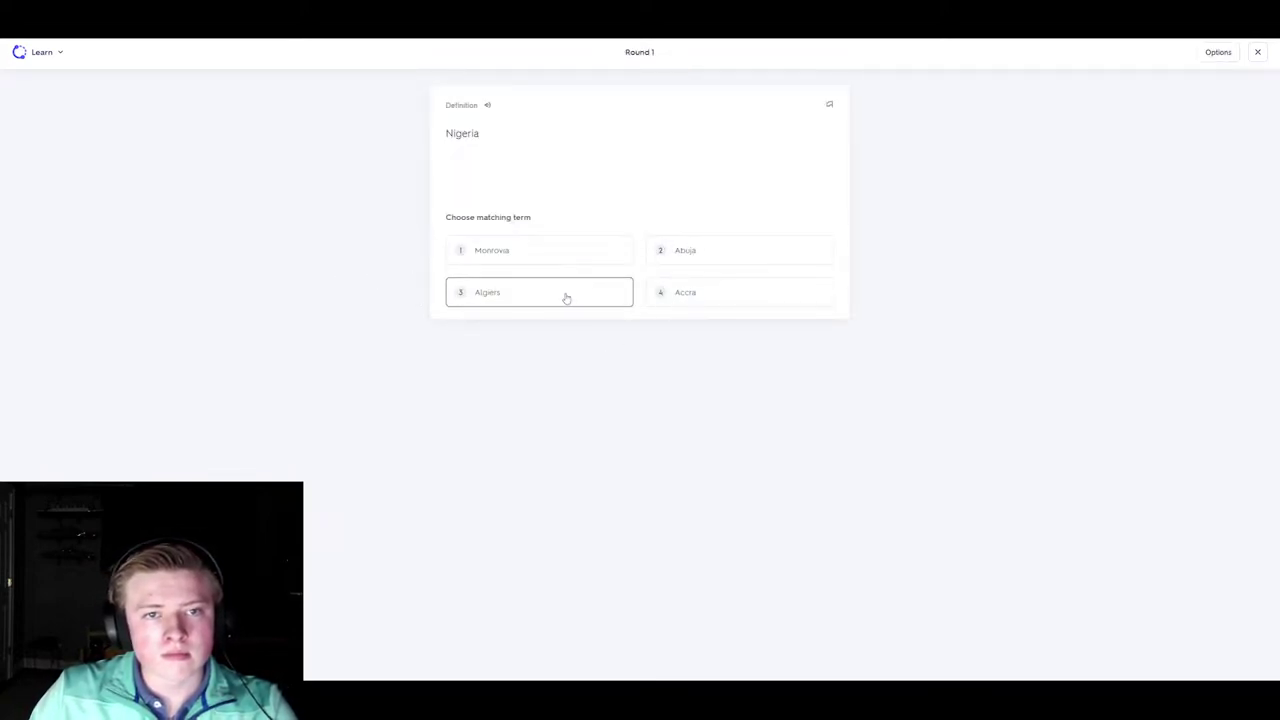
- Answer the first three round 1 questions with Accra for Nigeria, Accra for Ghana and Mogadishu for Ethiopia
double_click(462, 133)
click(486, 134)
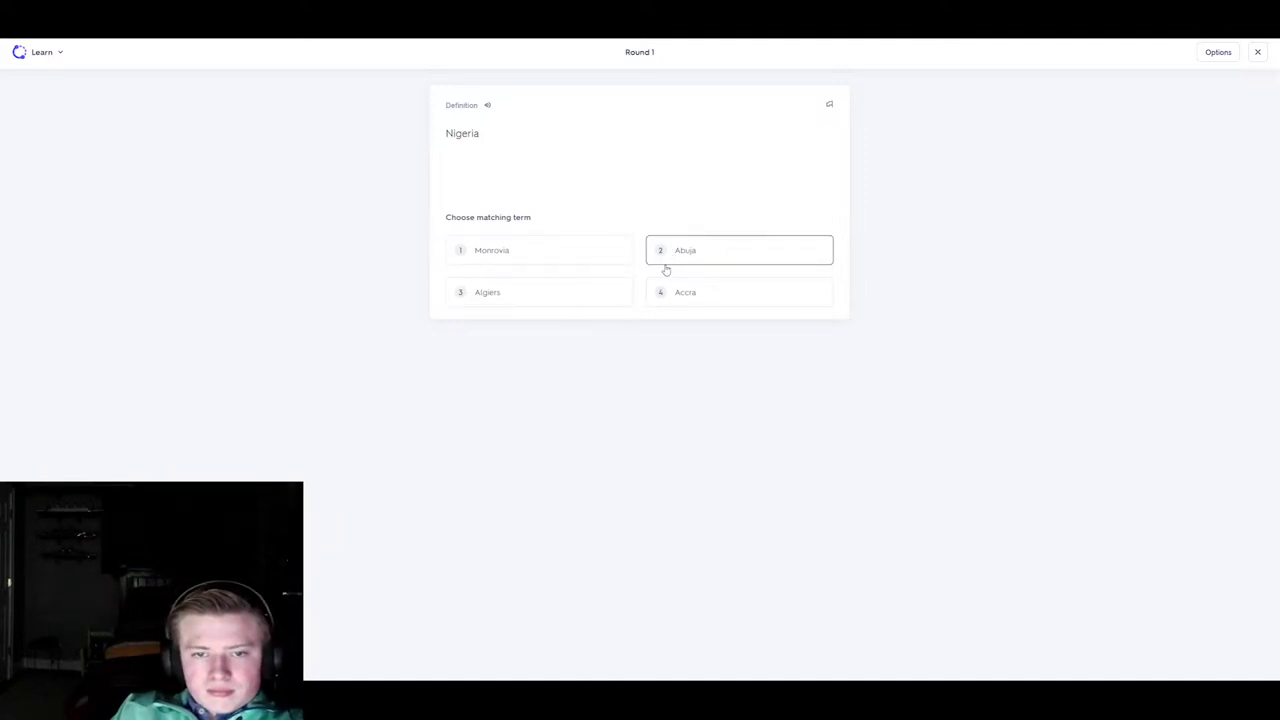
click(671, 295)
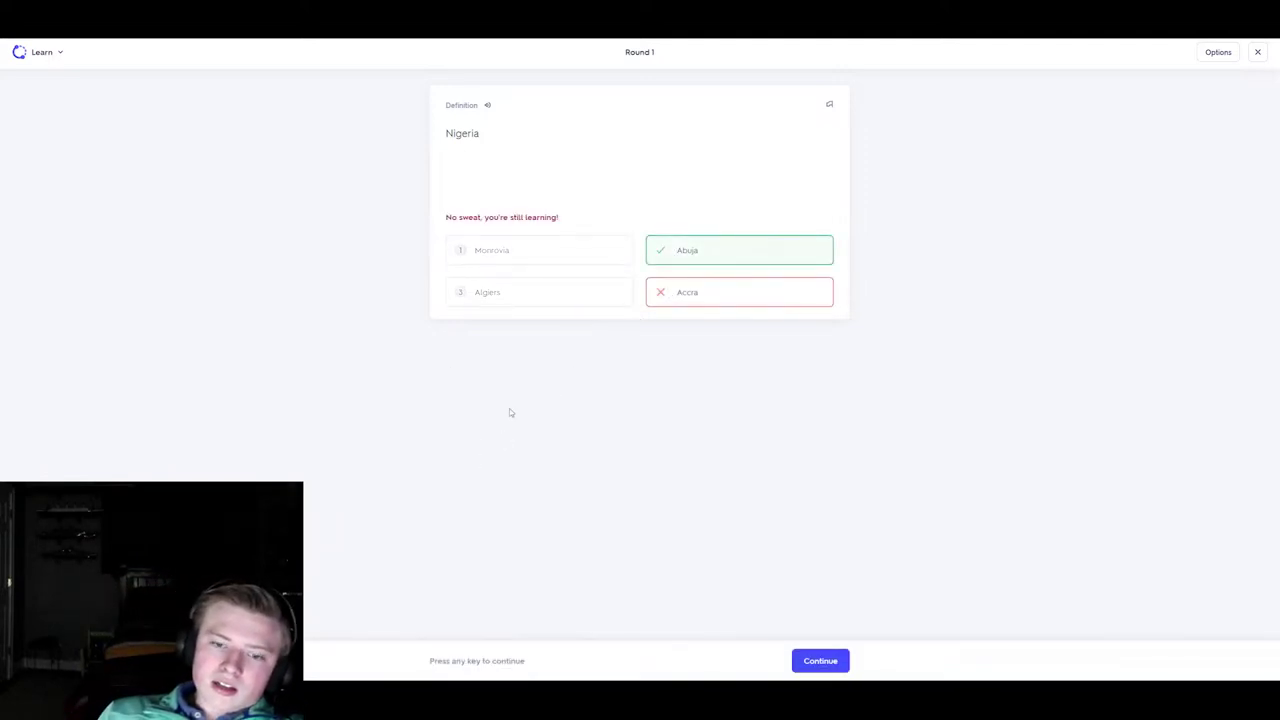
click(812, 664)
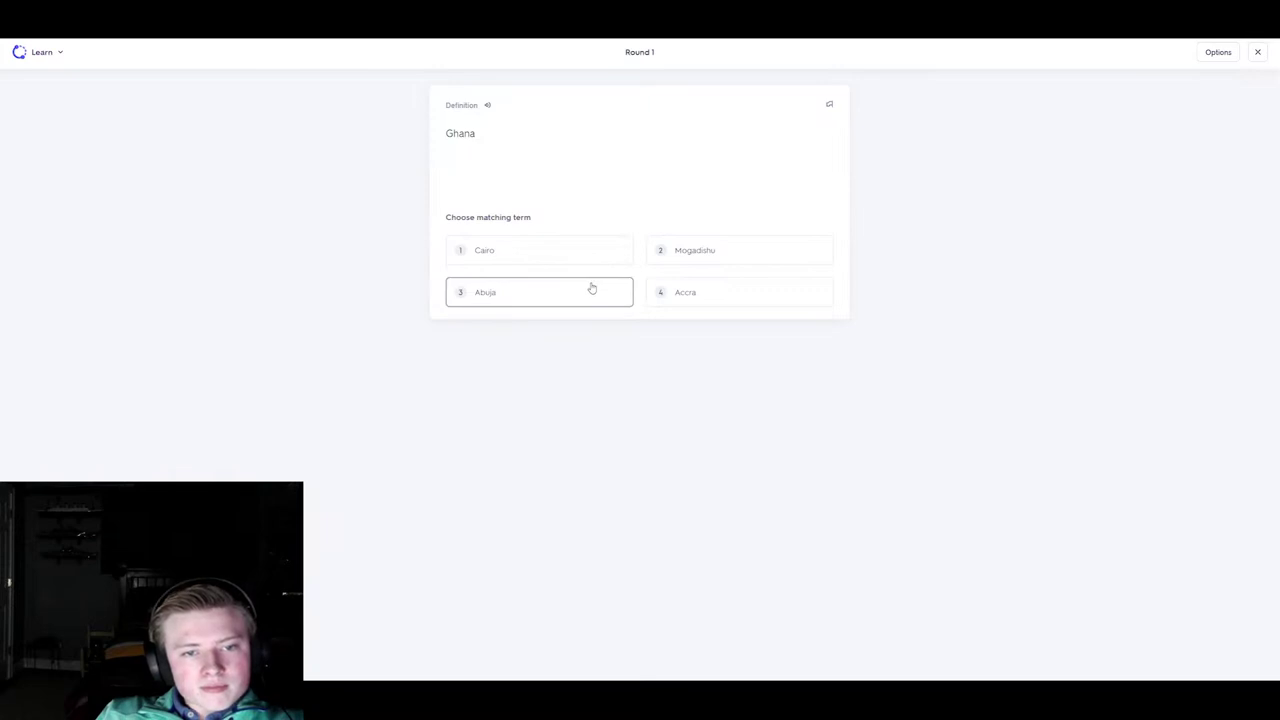
click(658, 292)
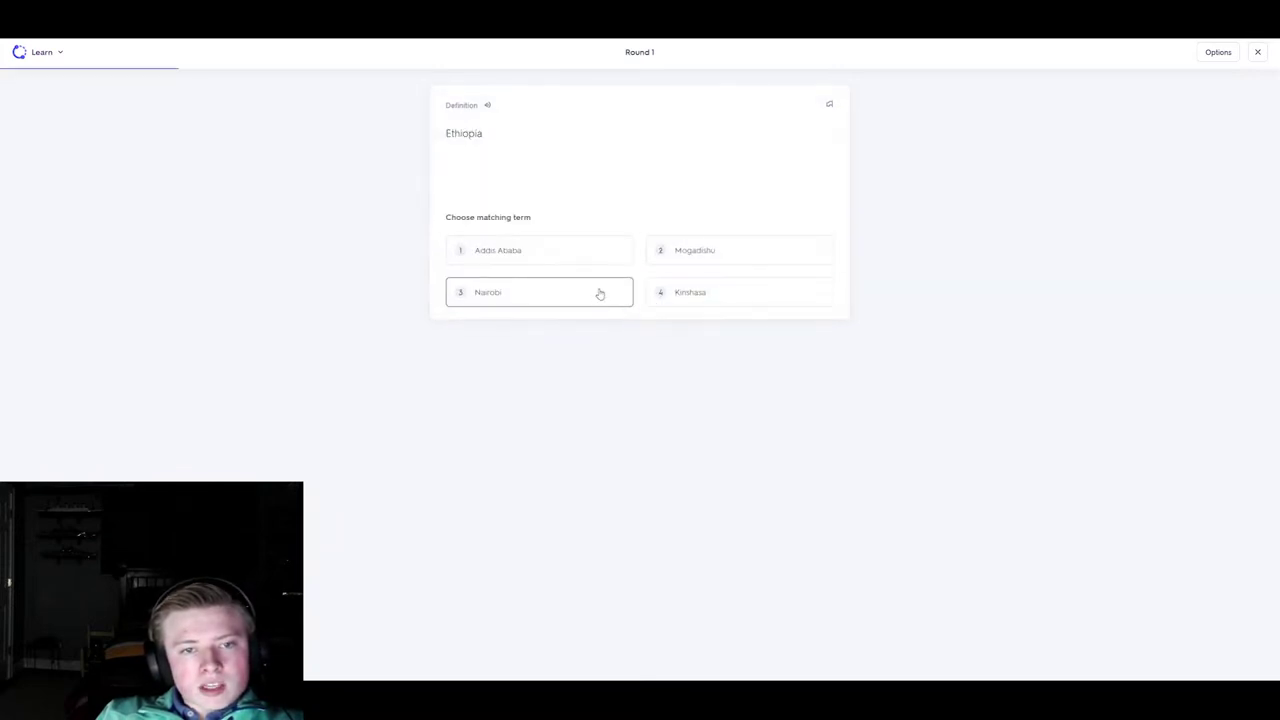
click(666, 261)
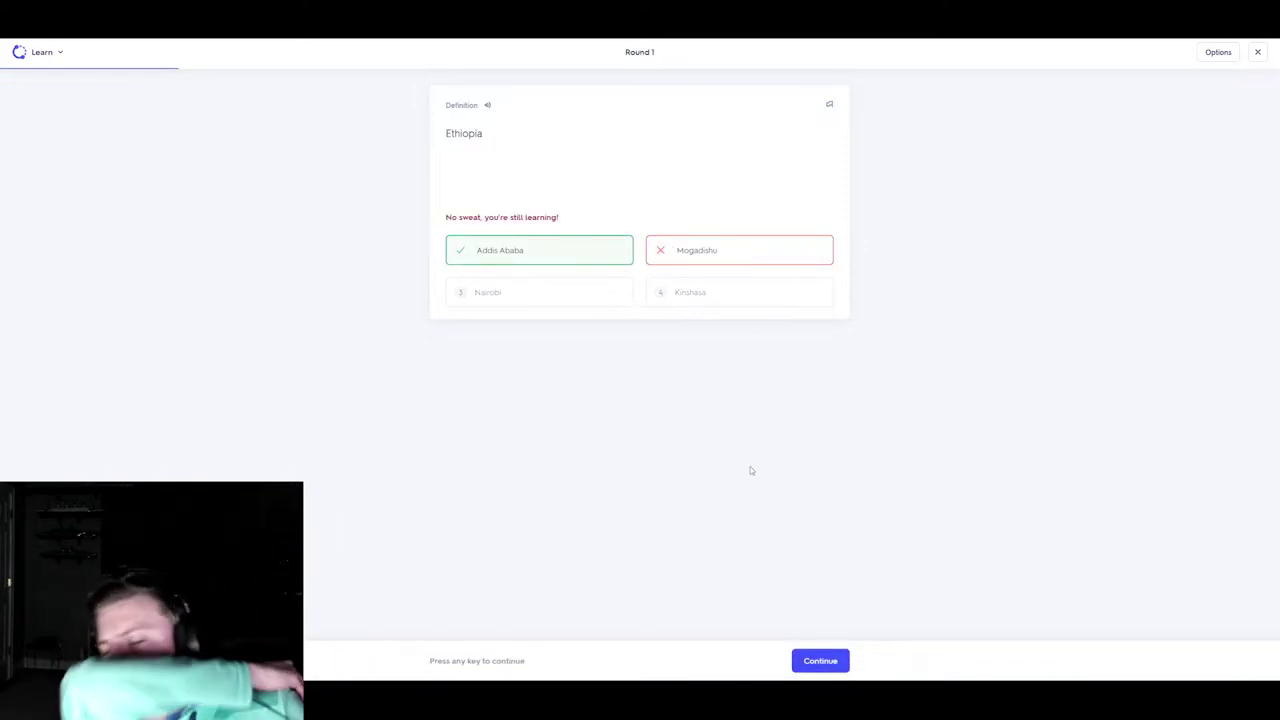
click(812, 661)
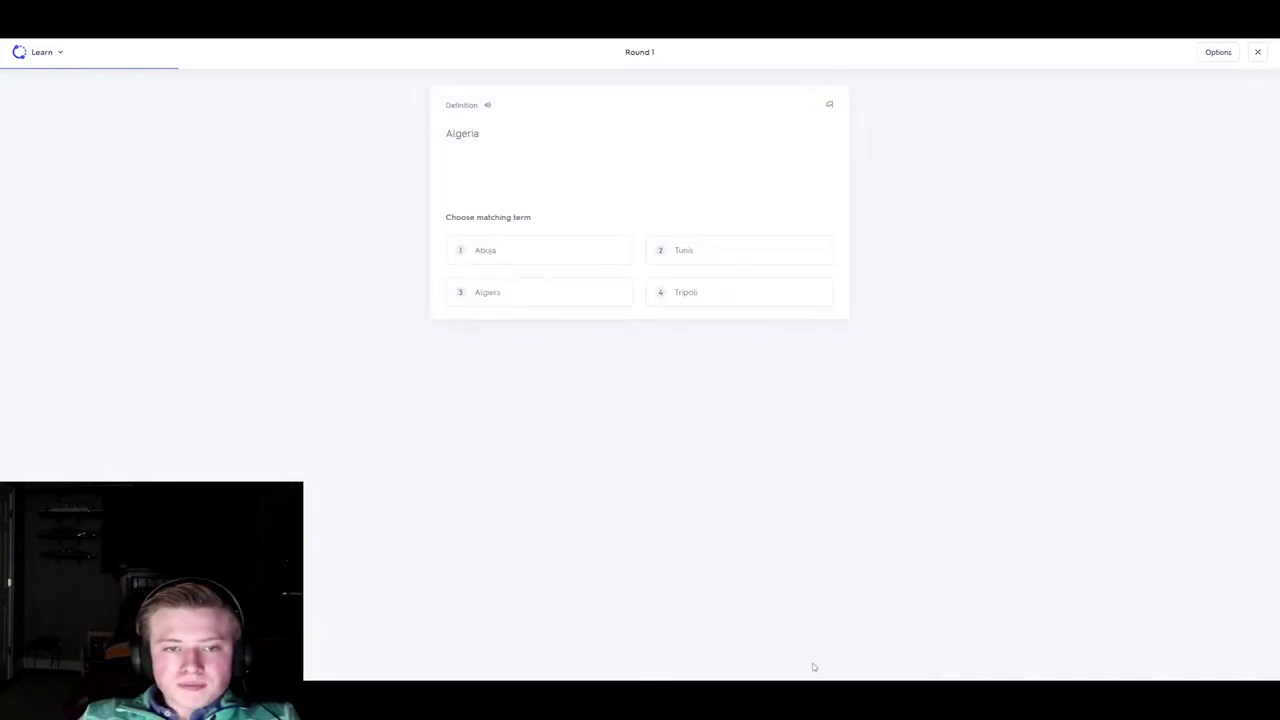
- Answer Algiers for Algeria, Beirut for Jordan, Amsterdam, The Hague for Netherlands and Ankara for Türkiye
click(592, 296)
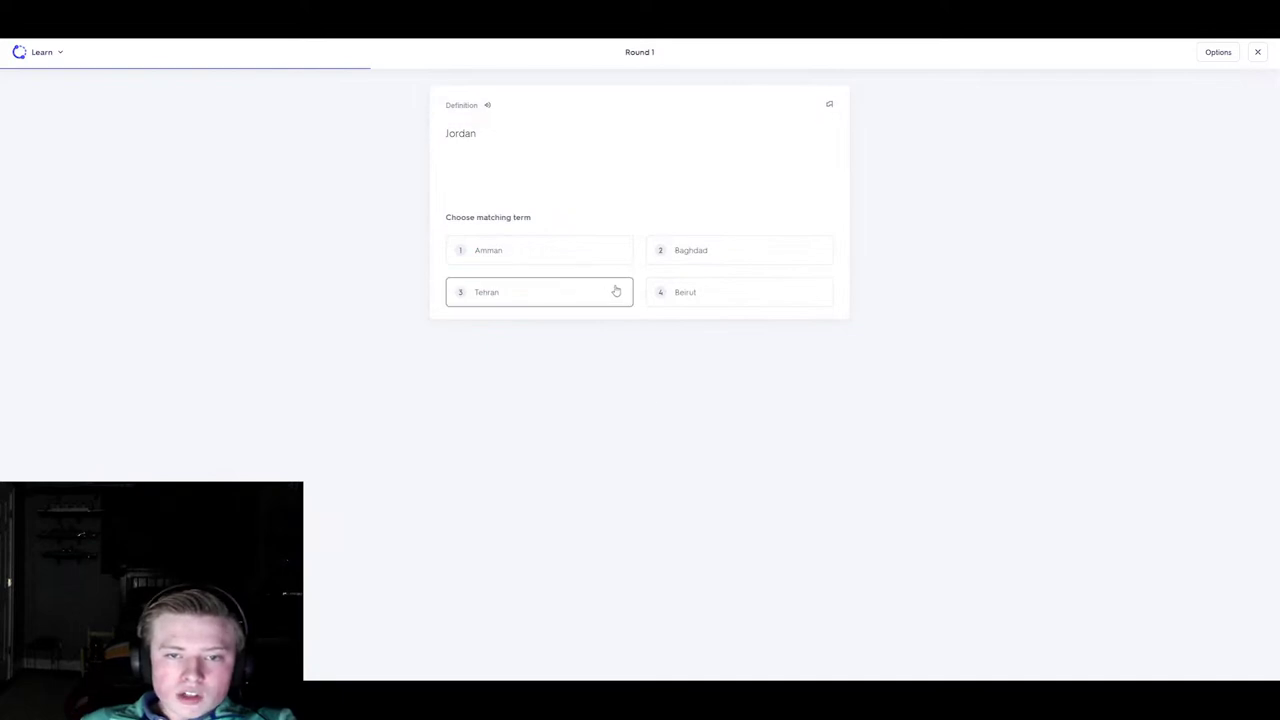
click(671, 305)
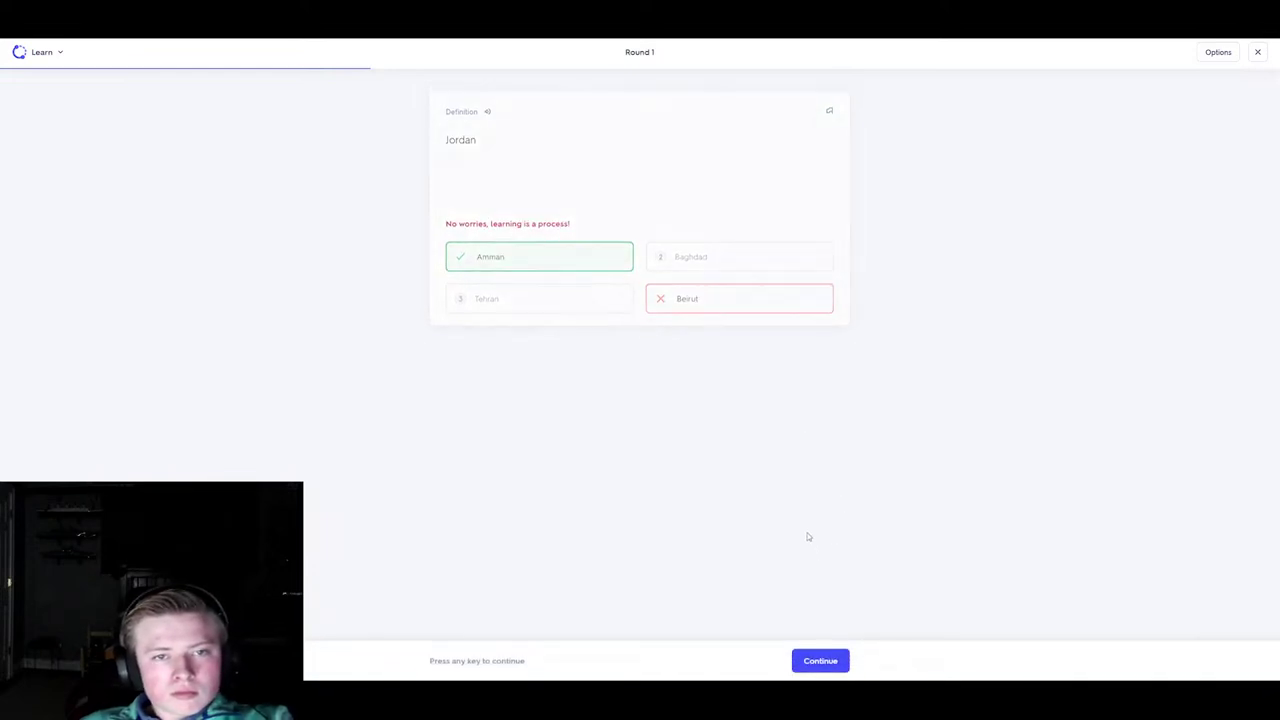
key(space)
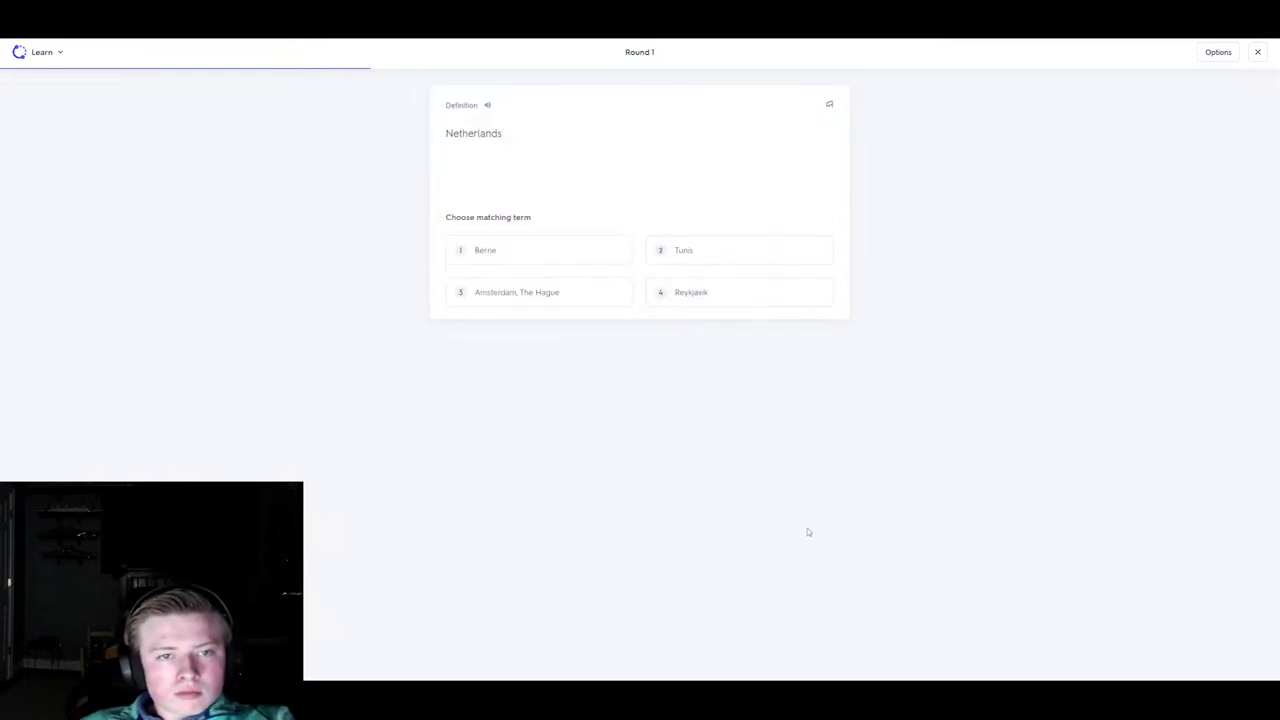
click(620, 297)
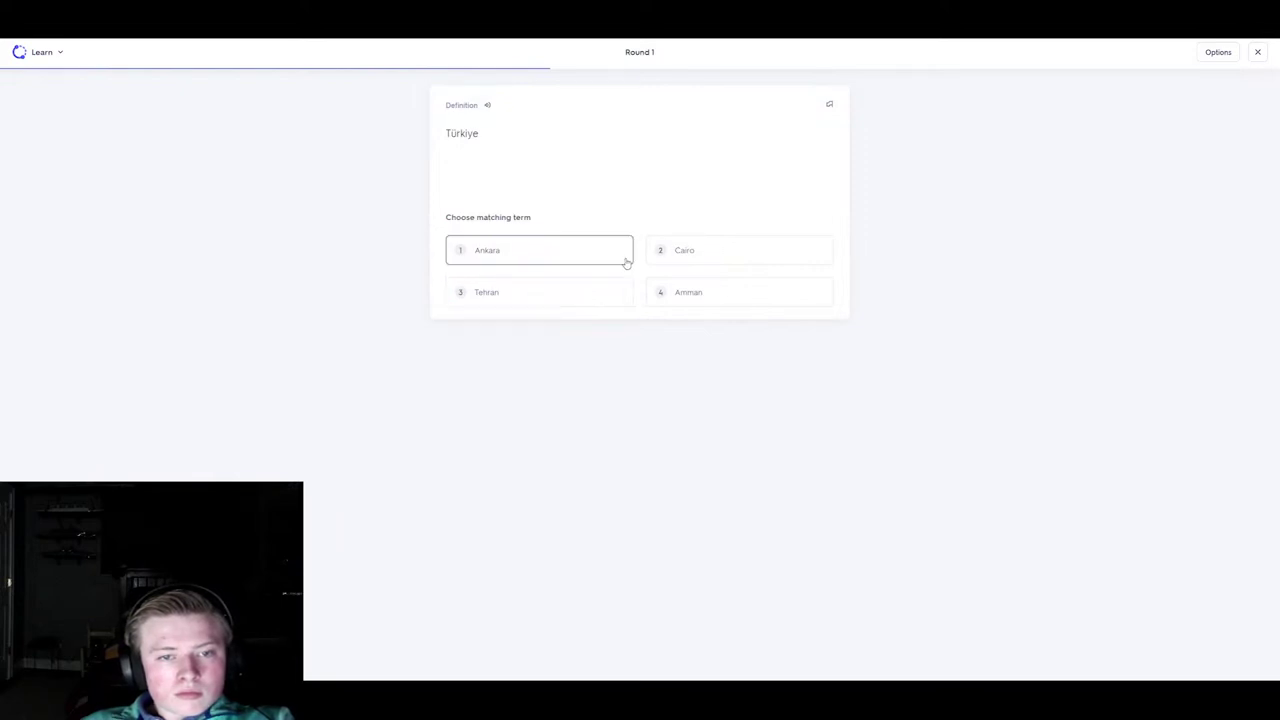
click(626, 261)
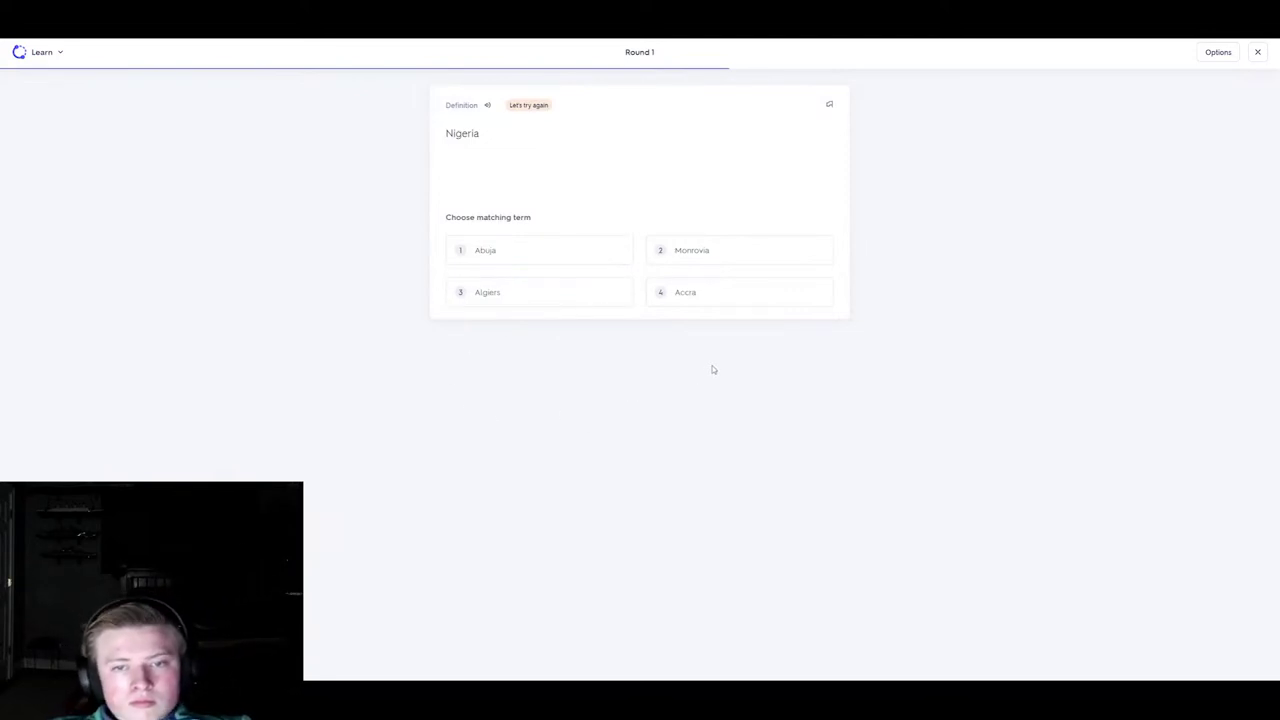
- Finish round 1 by answering the repeated questions with Abuja for Nigeria, Addis Ababa for Ethiopia and Beirut for Jordan
click(579, 251)
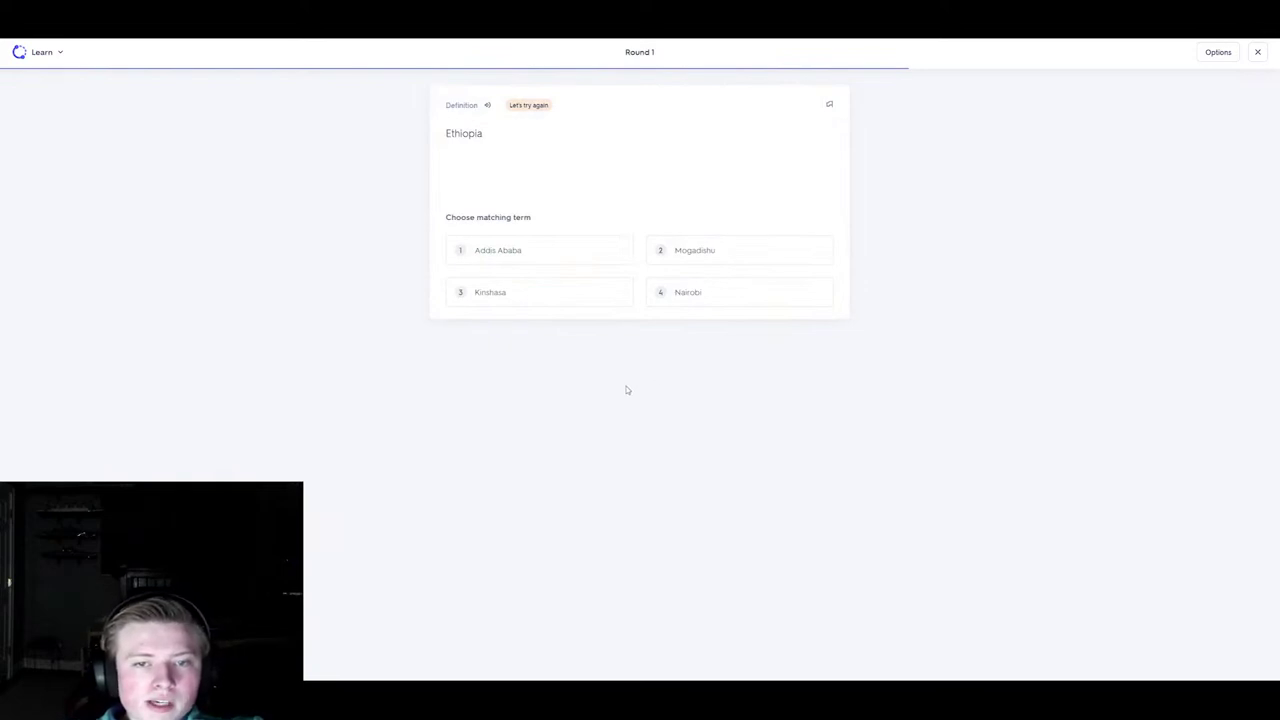
click(538, 268)
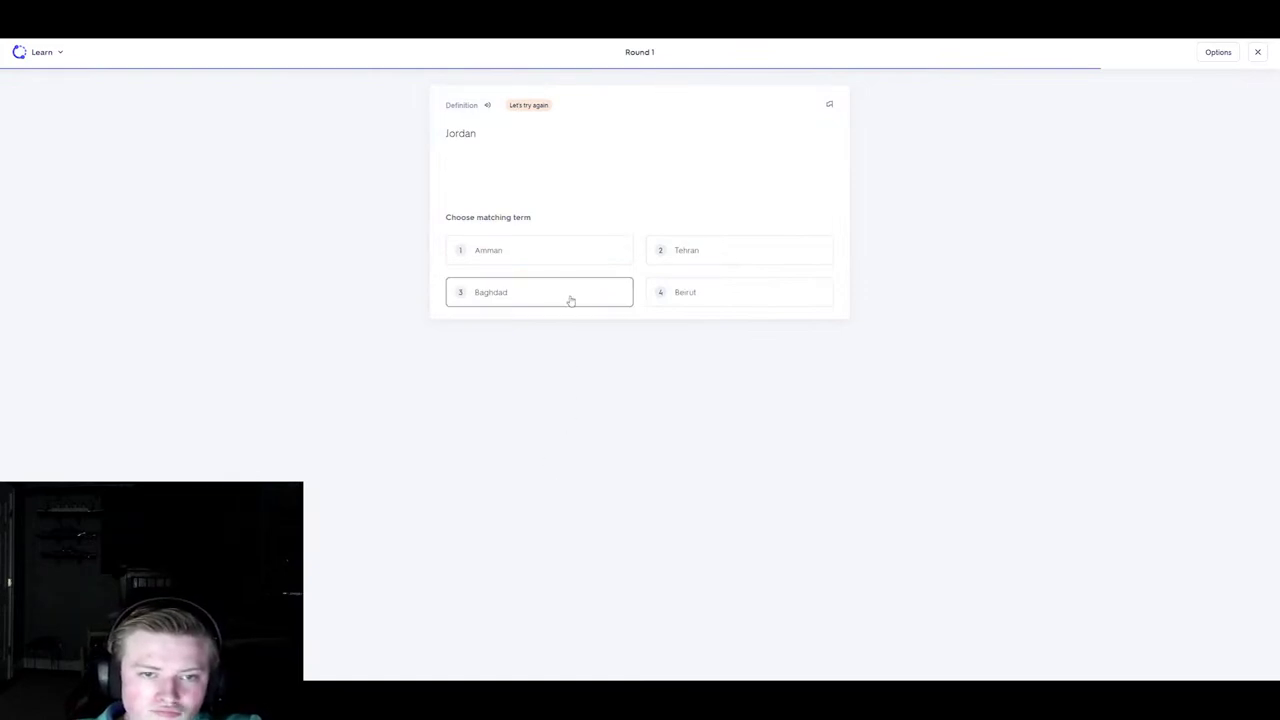
click(676, 289)
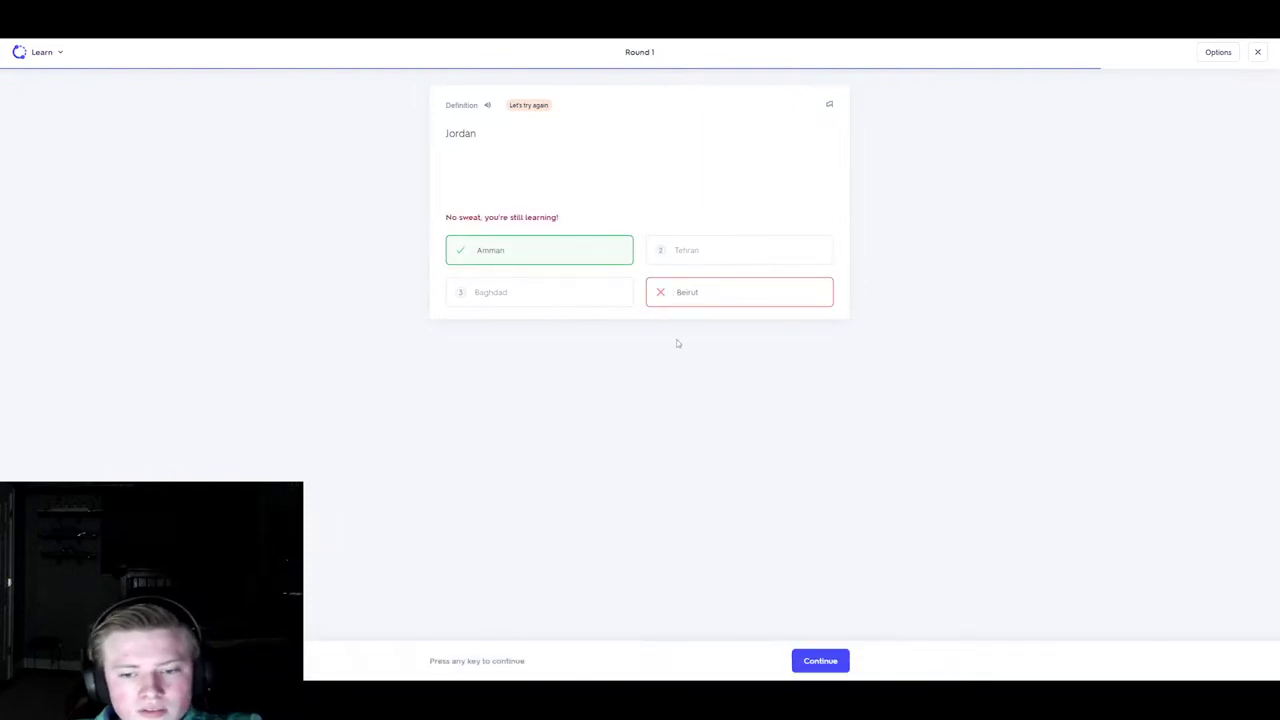
key(Return)
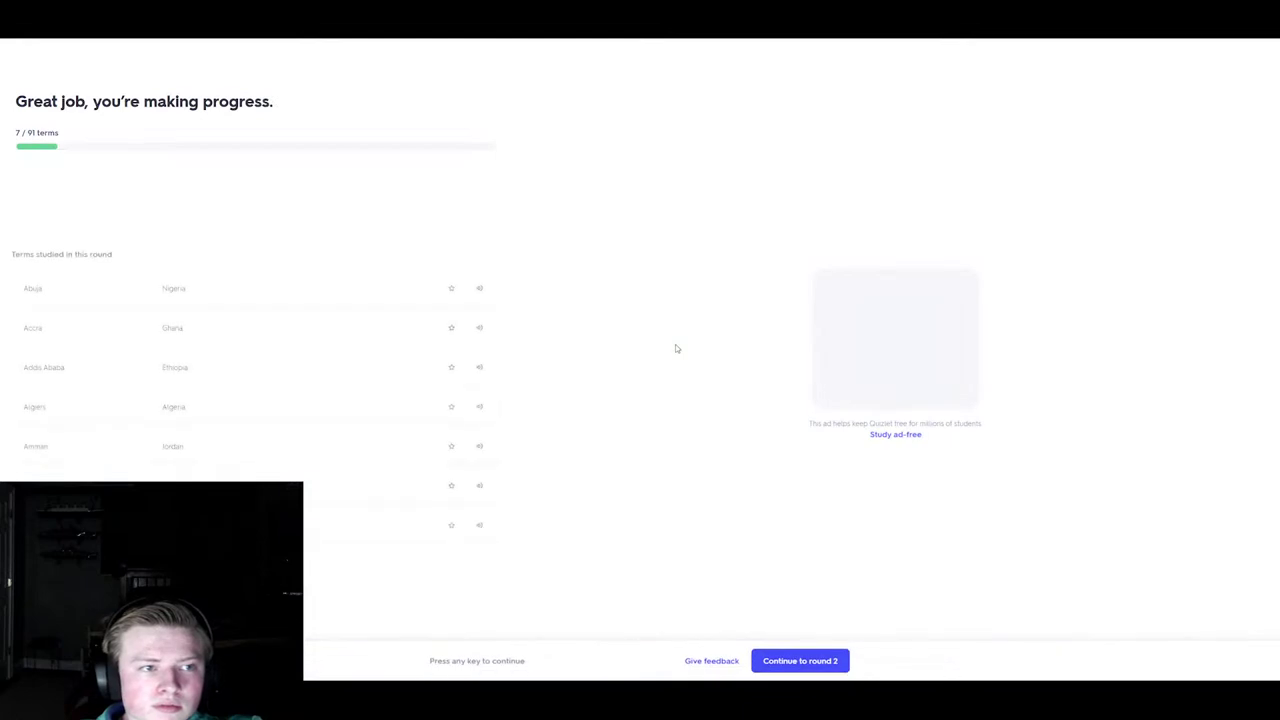